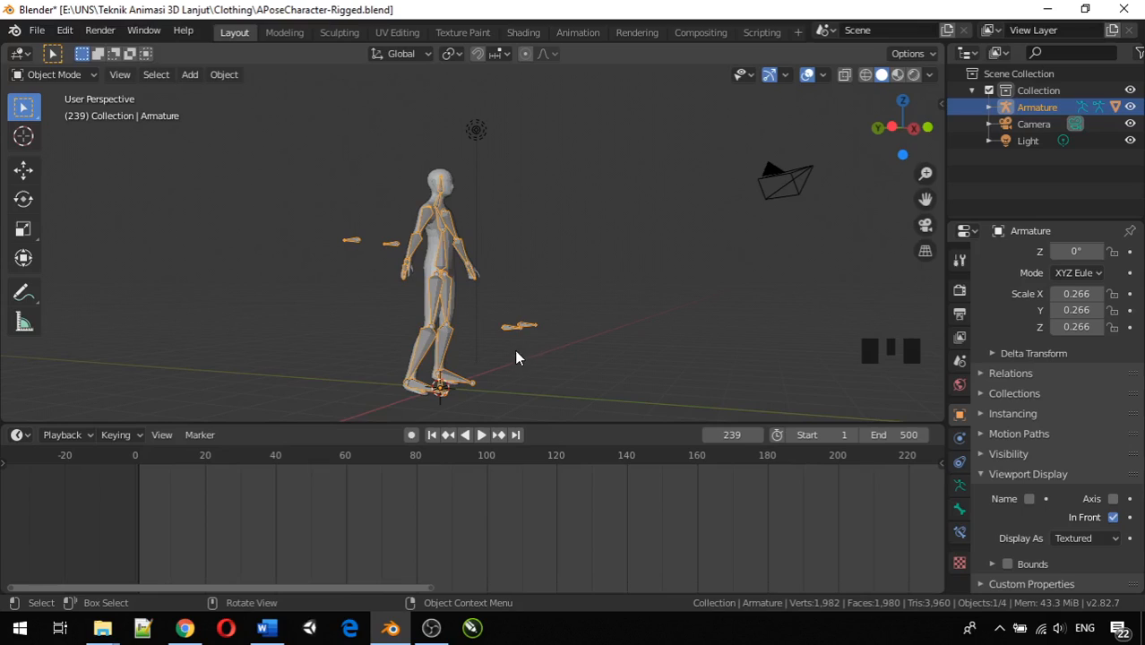
Inspect the rigged character and compare the physics options offered for the armature and the body mesh.
{"action": "middle_click_drag", "start_coordinate": [549, 366], "coordinate": [363, 356]}
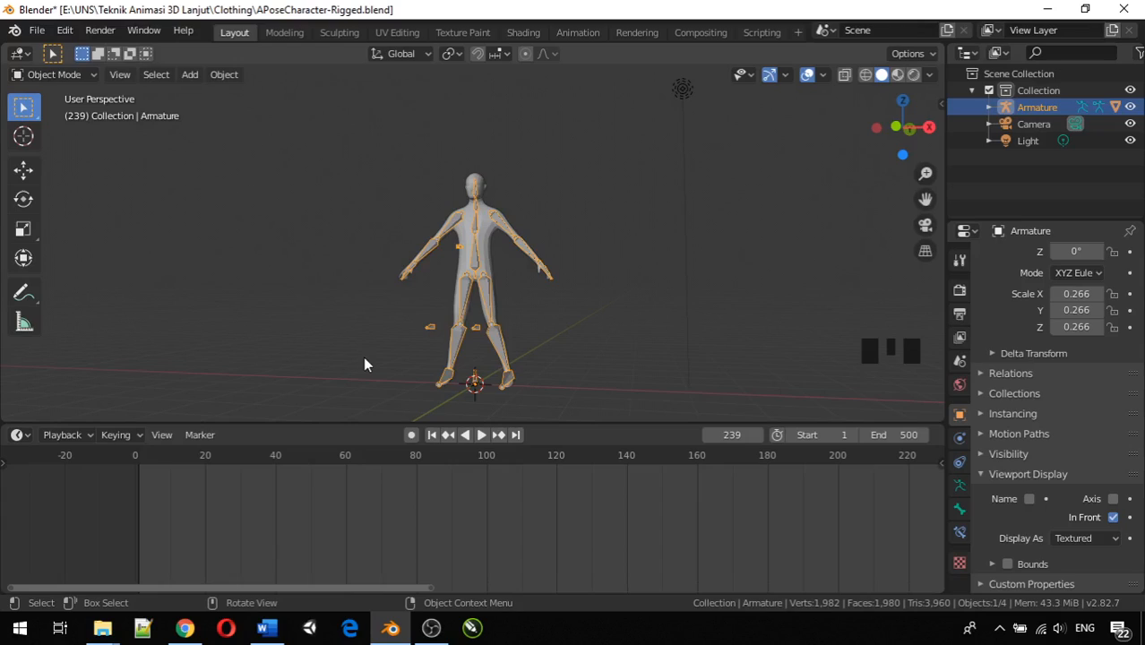
{"action": "middle_click_drag", "start_coordinate": [312, 314], "coordinate": [462, 257]}
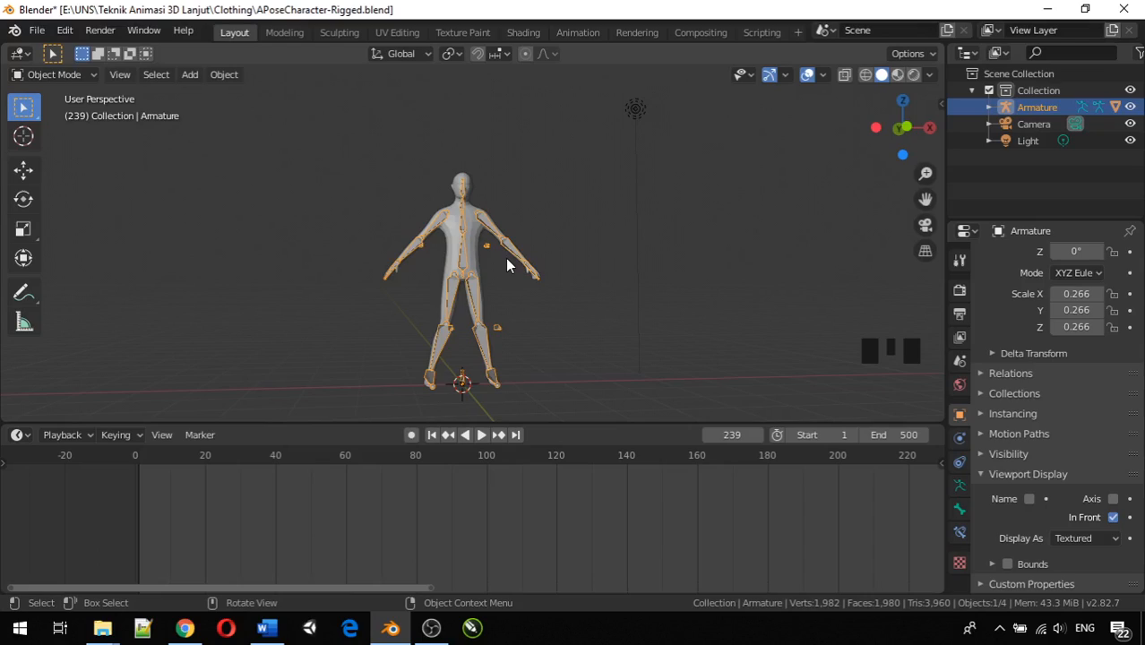
{"action": "middle_click_drag", "start_coordinate": [496, 276], "coordinate": [456, 285]}
{"action": "scroll", "coordinate": [455, 287], "scroll_direction": "up", "scroll_amount": 5}
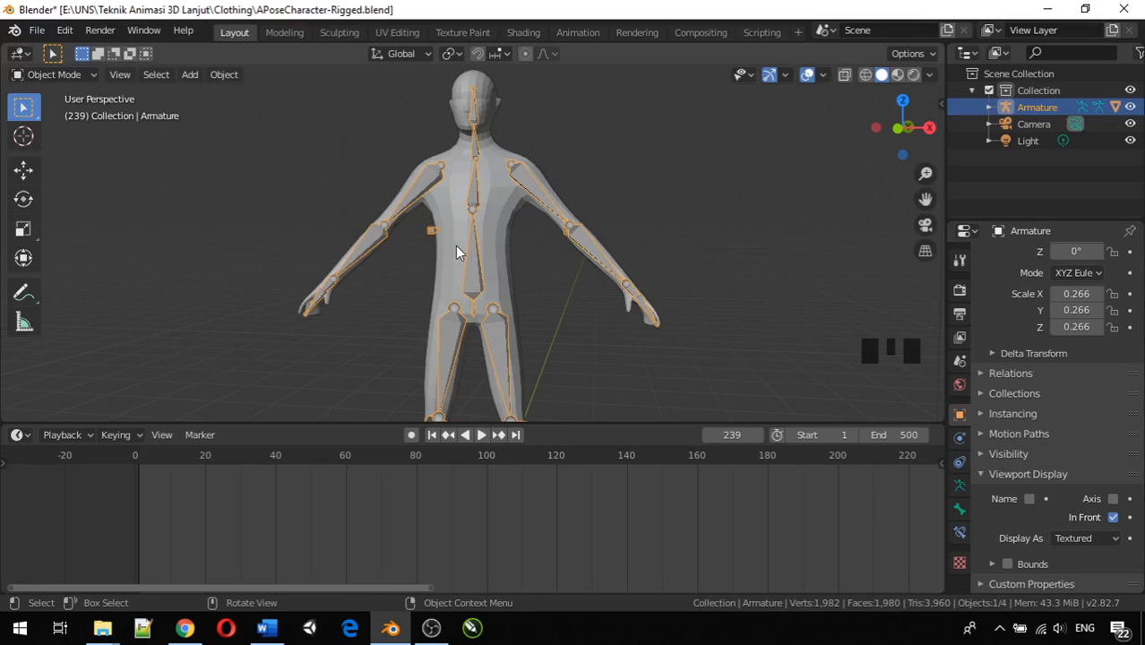
{"action": "middle_click_drag", "start_coordinate": [455, 245], "coordinate": [524, 267]}
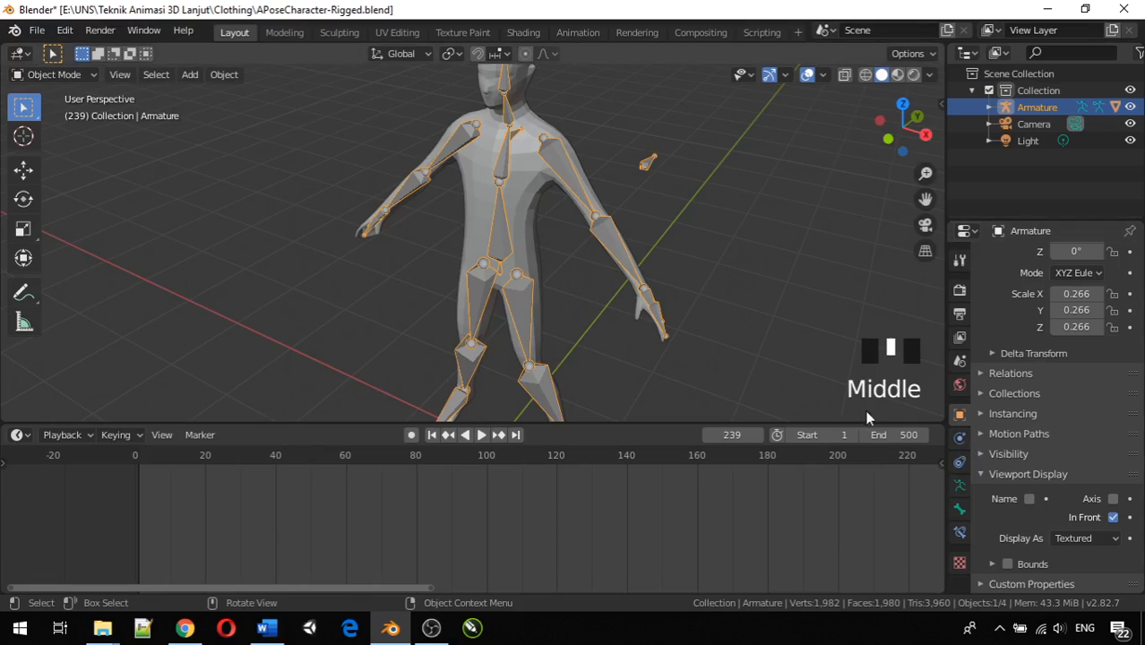
{"action": "left_click", "coordinate": [960, 438]}
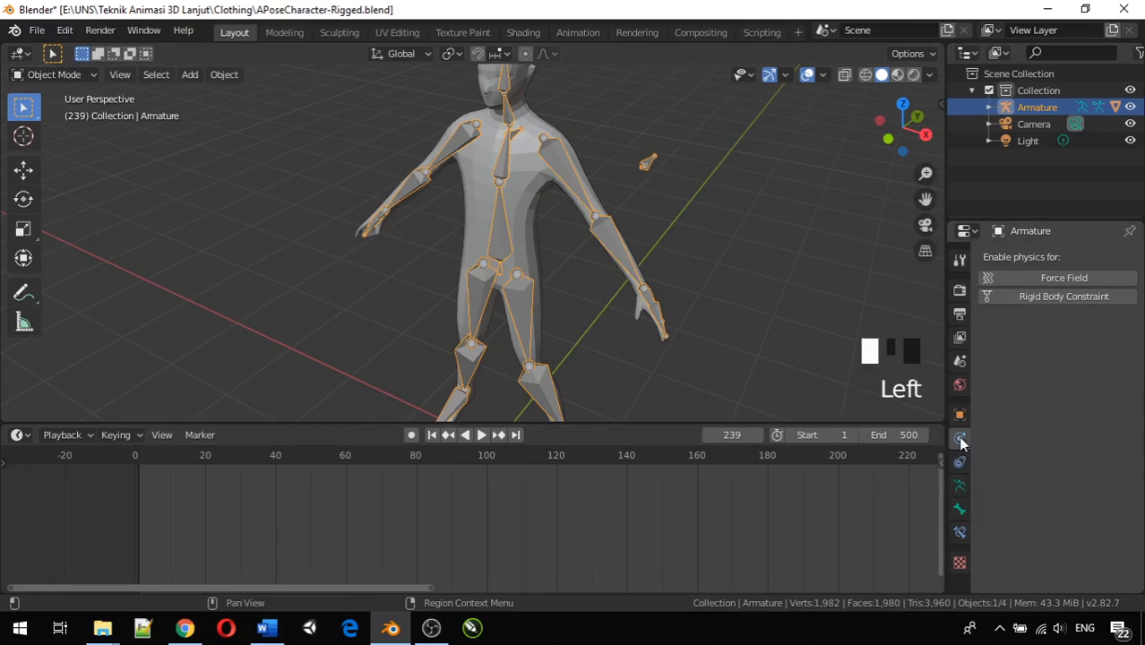
{"action": "left_click", "coordinate": [670, 263]}
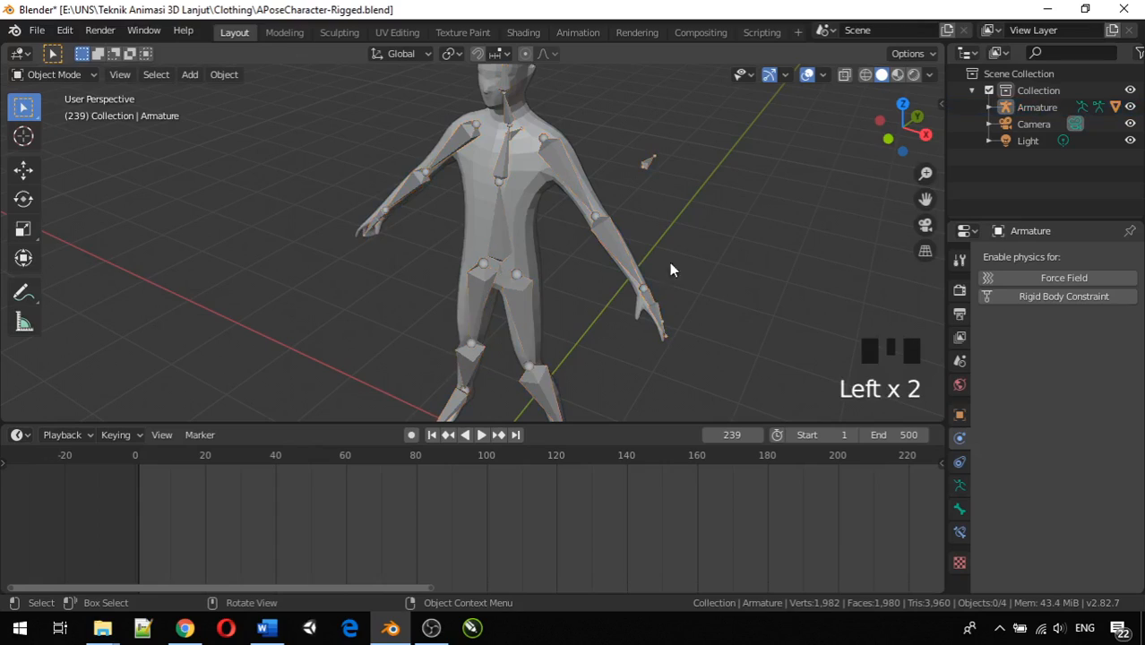
{"action": "left_click", "coordinate": [525, 170]}
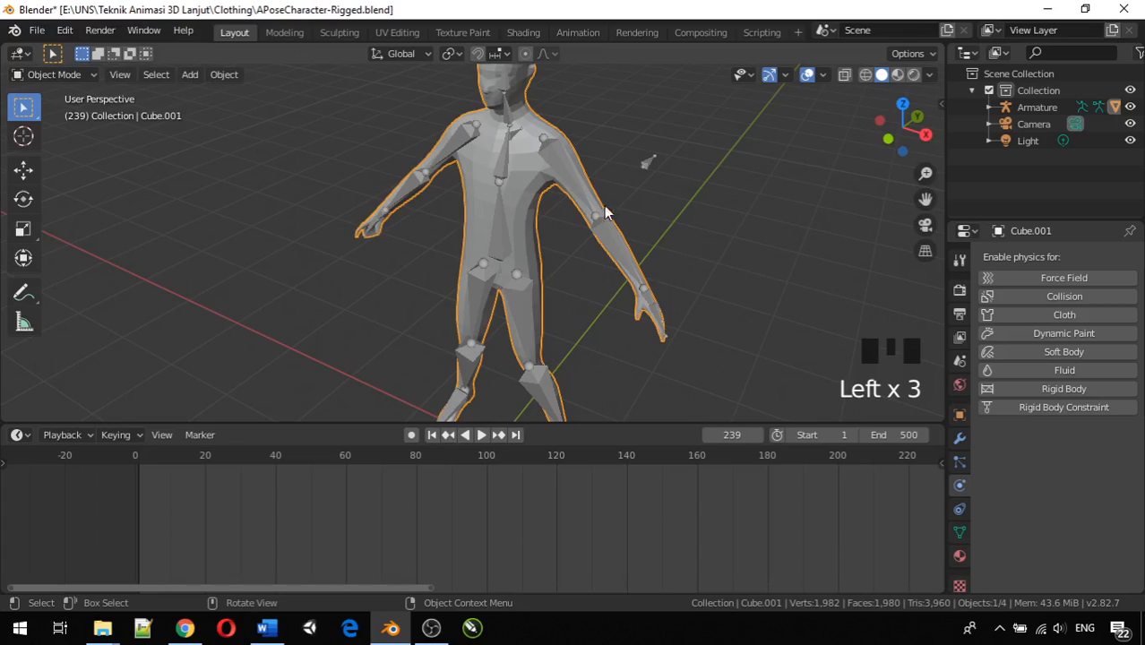
{"action": "left_click", "coordinate": [554, 166]}
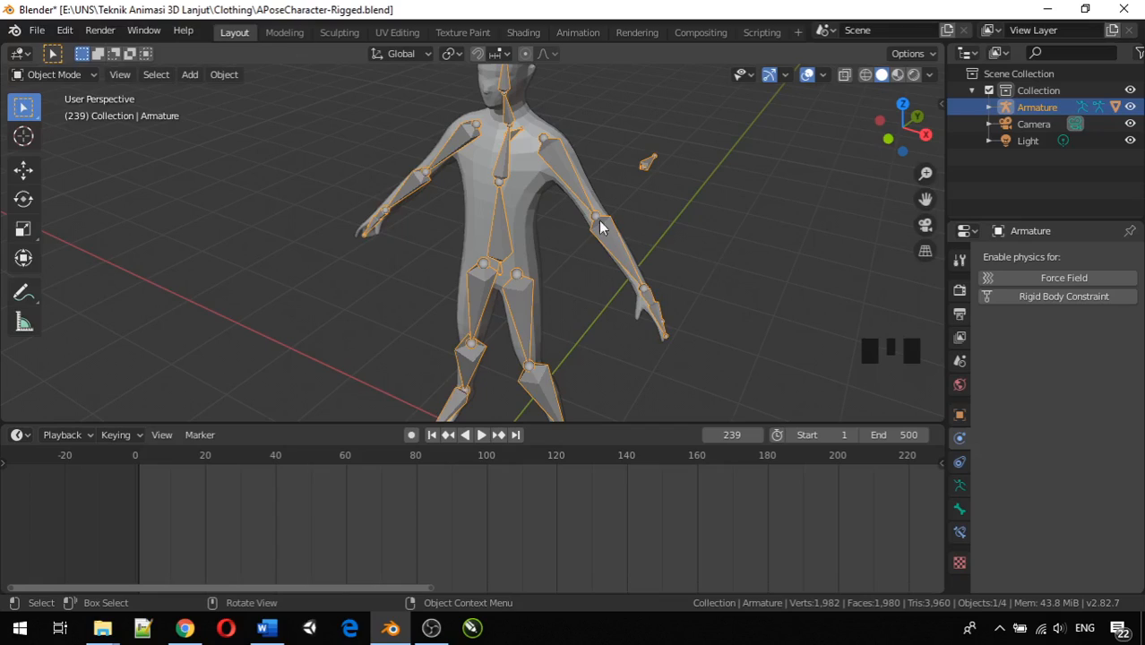
{"action": "left_click", "coordinate": [525, 203]}
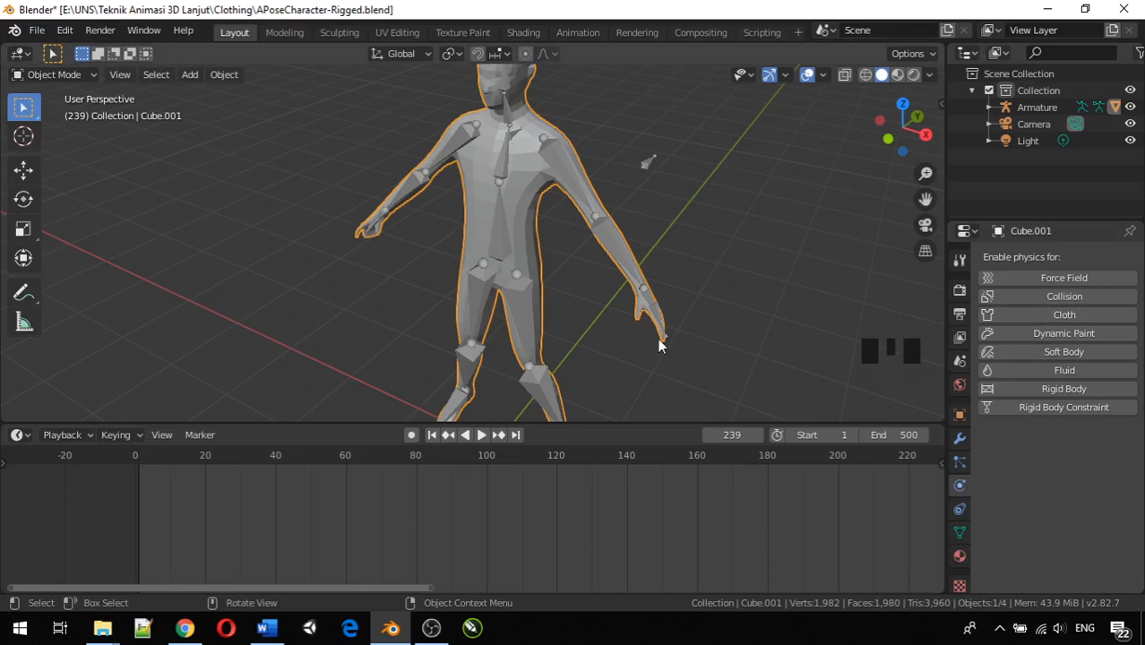
Select the character's armature and switch it to Pose Mode.
{"action": "middle_click_drag", "start_coordinate": [657, 338], "coordinate": [717, 346]}
{"action": "scroll", "coordinate": [600, 337], "scroll_direction": "down", "scroll_amount": 3}
{"action": "middle_click_drag", "start_coordinate": [600, 337], "coordinate": [484, 343]}
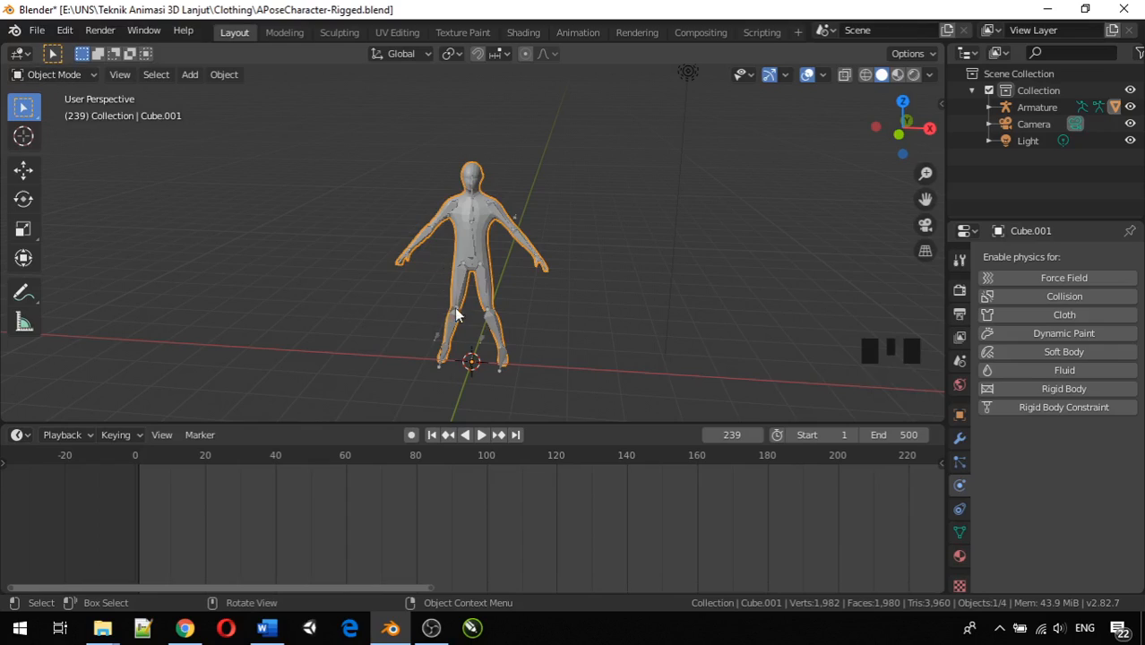
{"action": "left_click", "coordinate": [435, 338]}
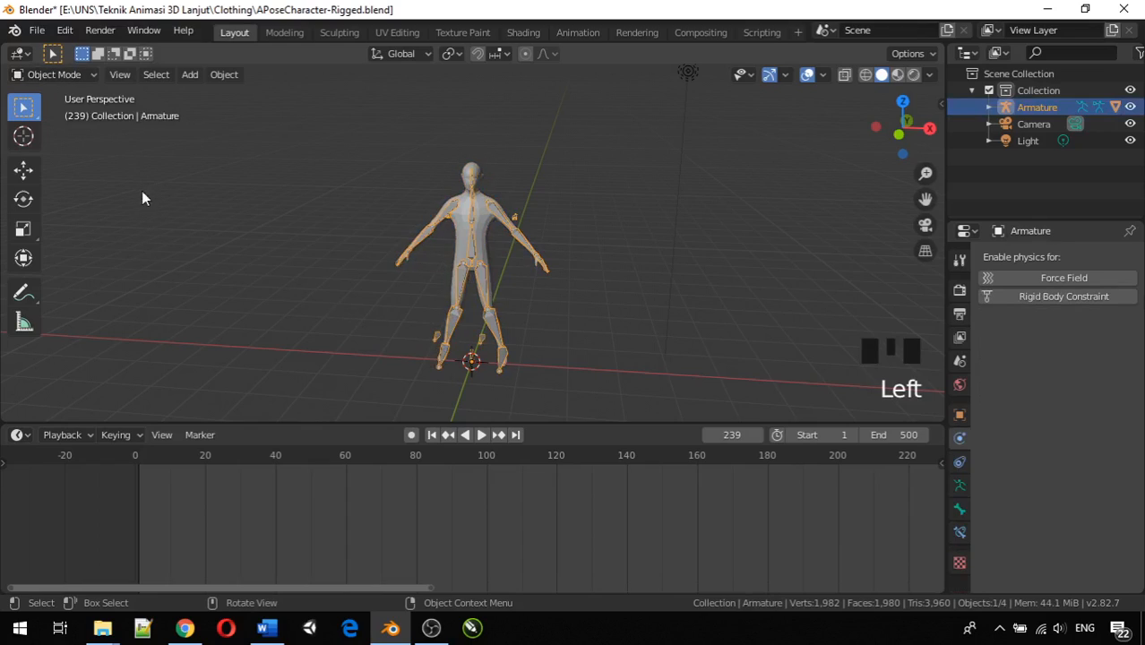
{"action": "left_click", "coordinate": [56, 75]}
{"action": "left_click", "coordinate": [48, 132]}
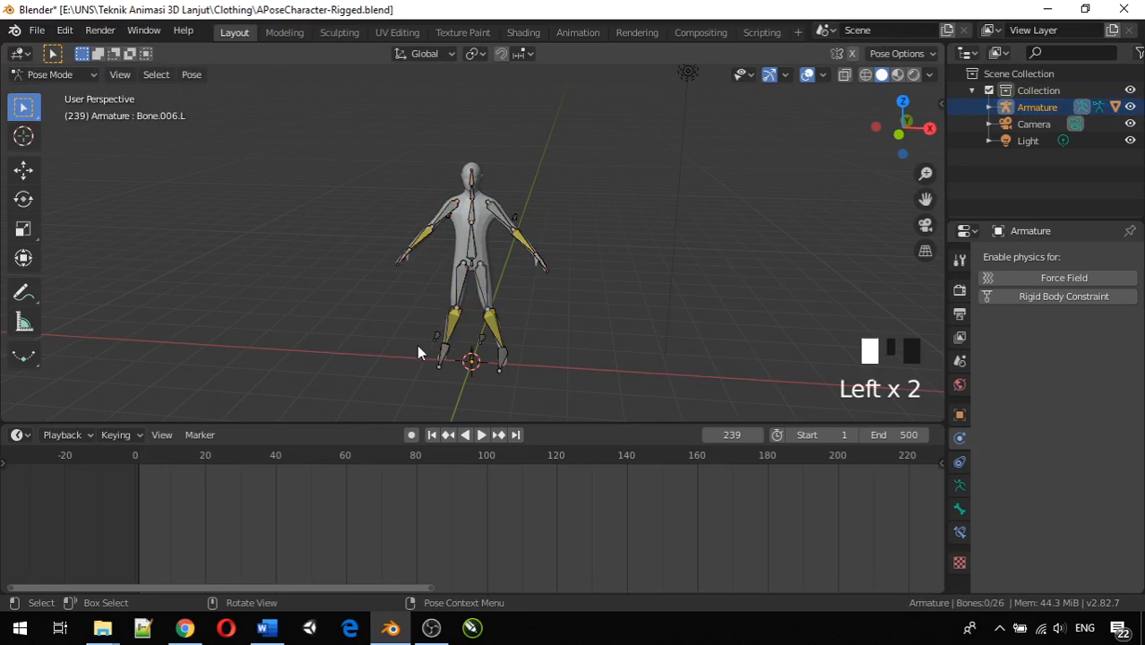
Test the rig by freely moving the hip bone at the base of the spine, and clear the bone's location again.
{"action": "middle_click_drag", "start_coordinate": [416, 344], "coordinate": [440, 324]}
{"action": "scroll", "coordinate": [458, 367], "scroll_direction": "up", "scroll_amount": 3}
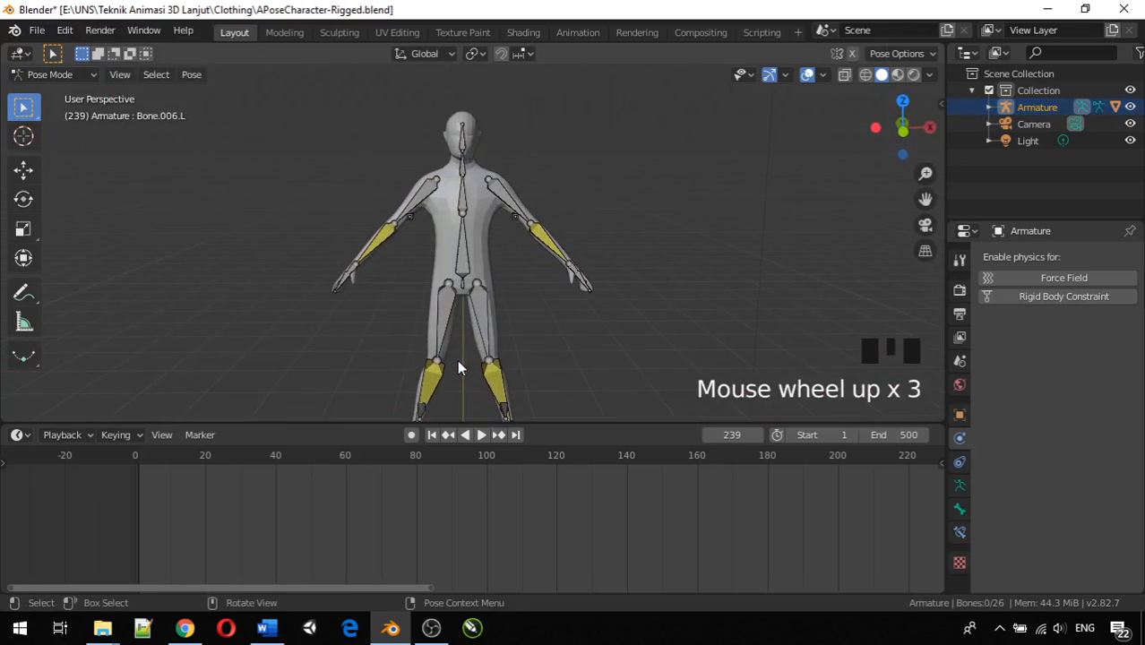
{"action": "left_click", "coordinate": [462, 286]}
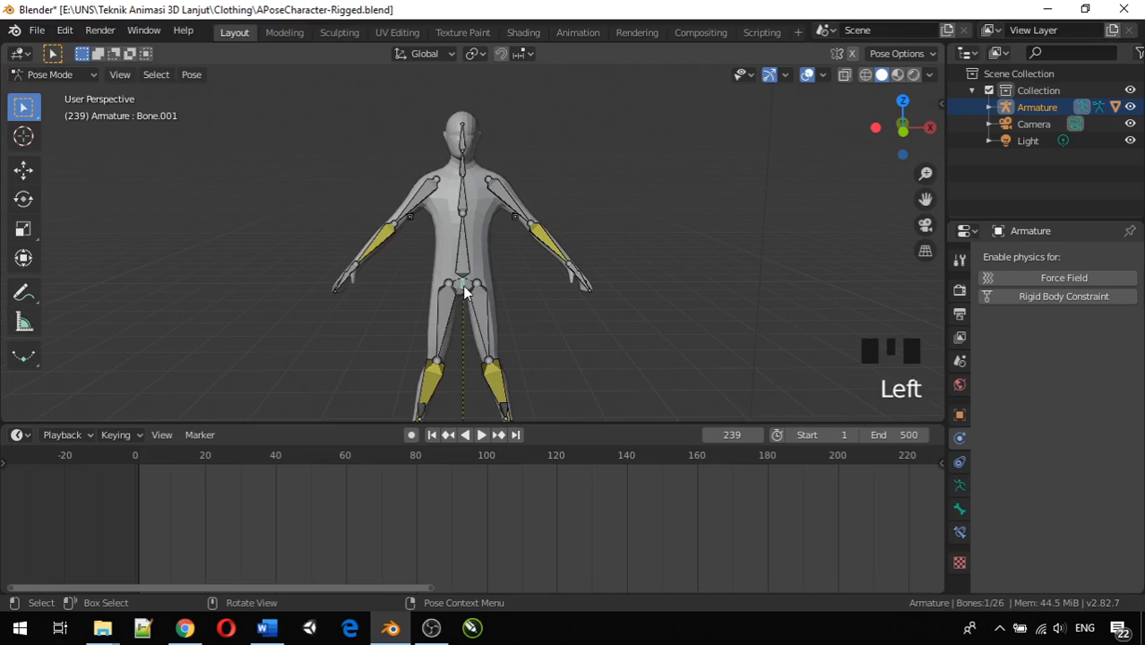
{"action": "key", "text": "g"}
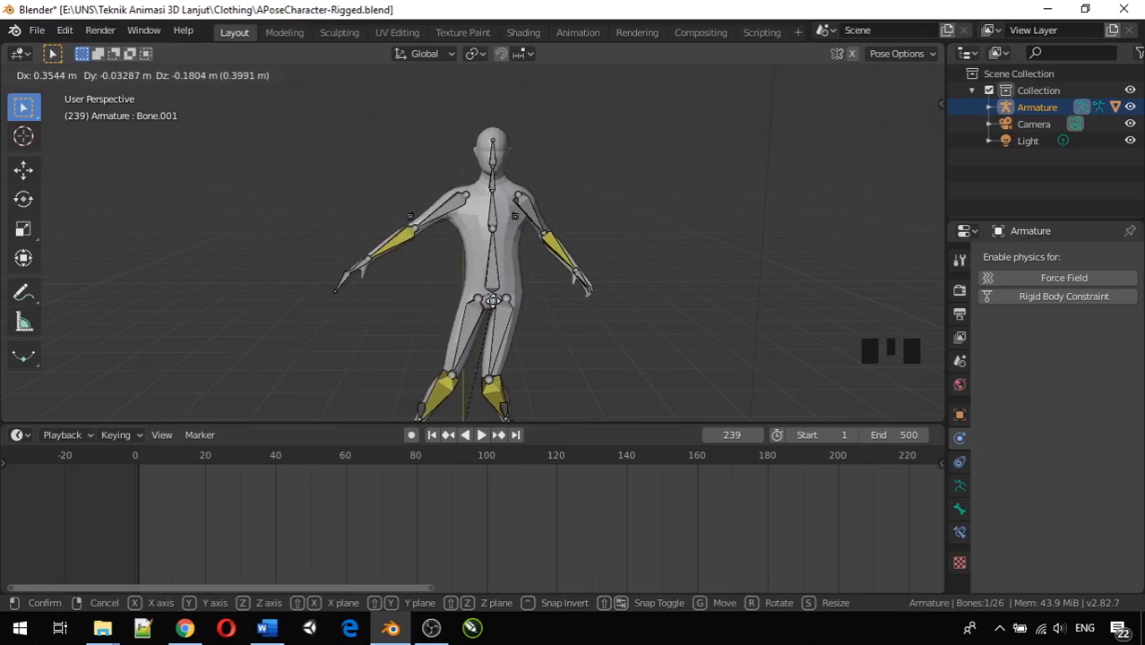
{"action": "left_click", "coordinate": [543, 342]}
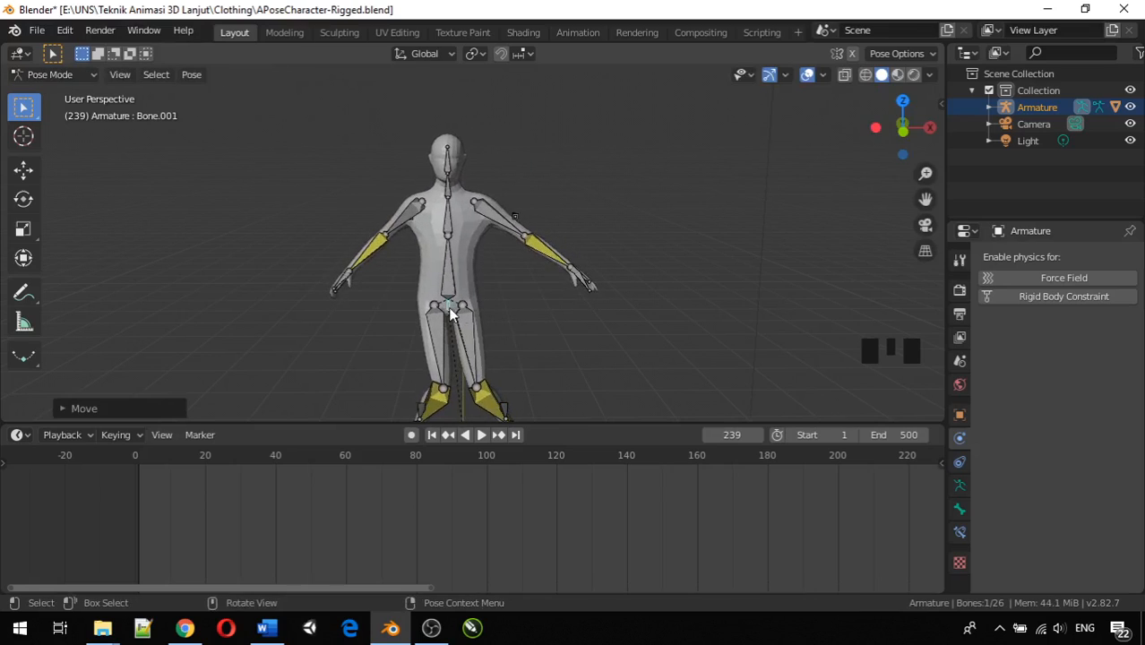
{"action": "scroll", "coordinate": [544, 342], "scroll_direction": "down", "scroll_amount": 3}
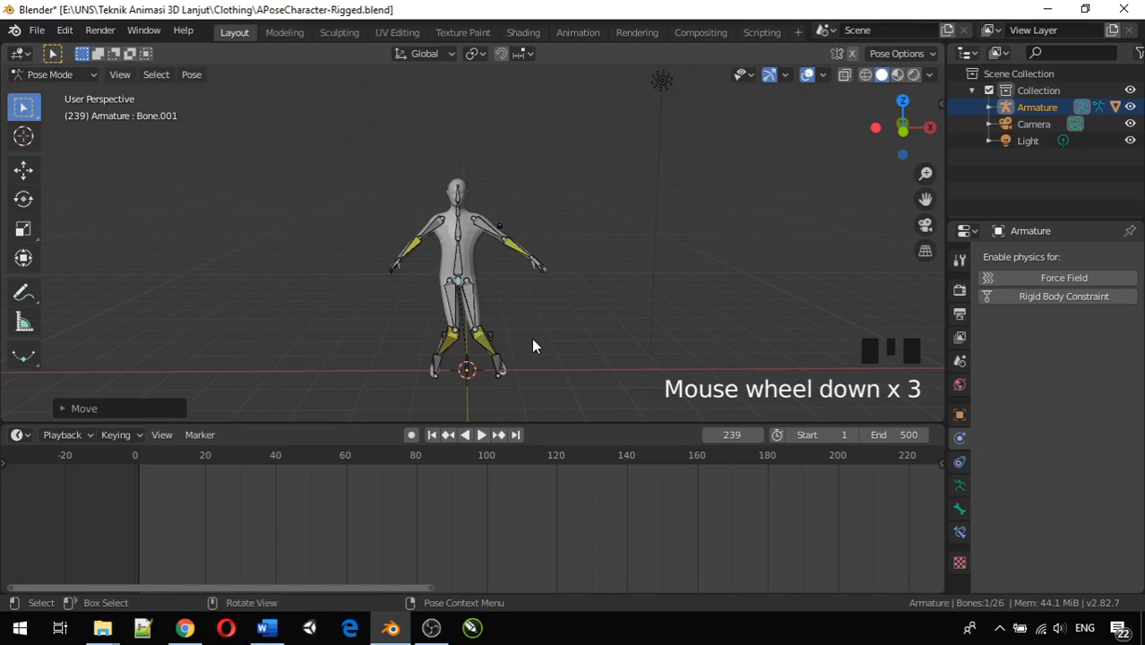
{"action": "key", "text": "alt+g"}
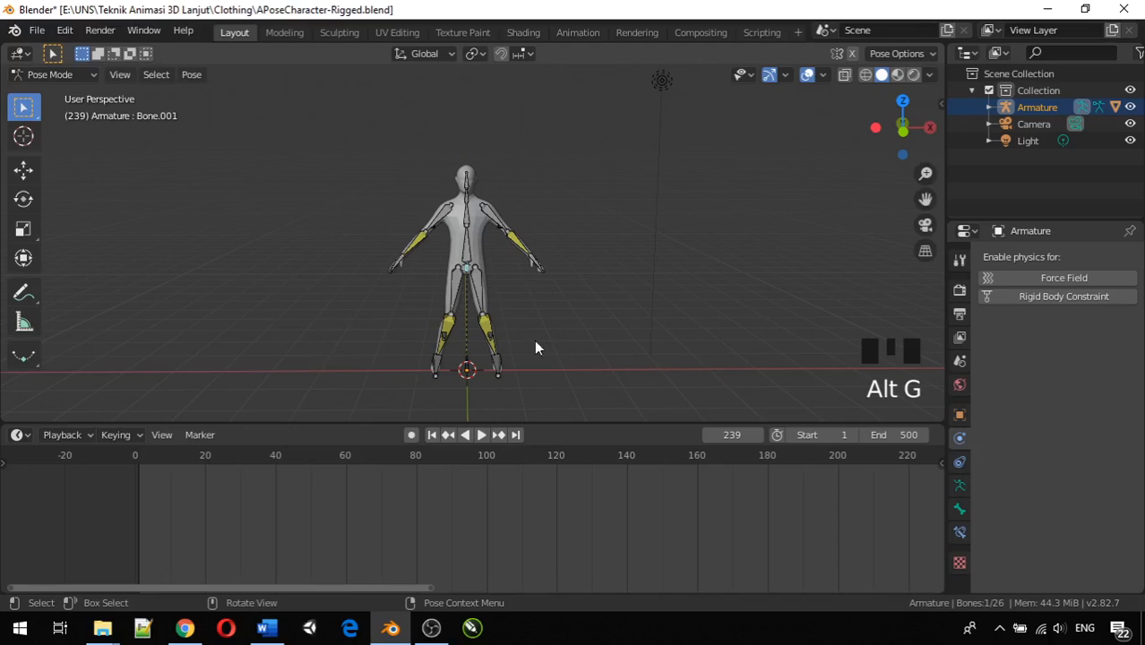
{"action": "left_click", "coordinate": [563, 354]}
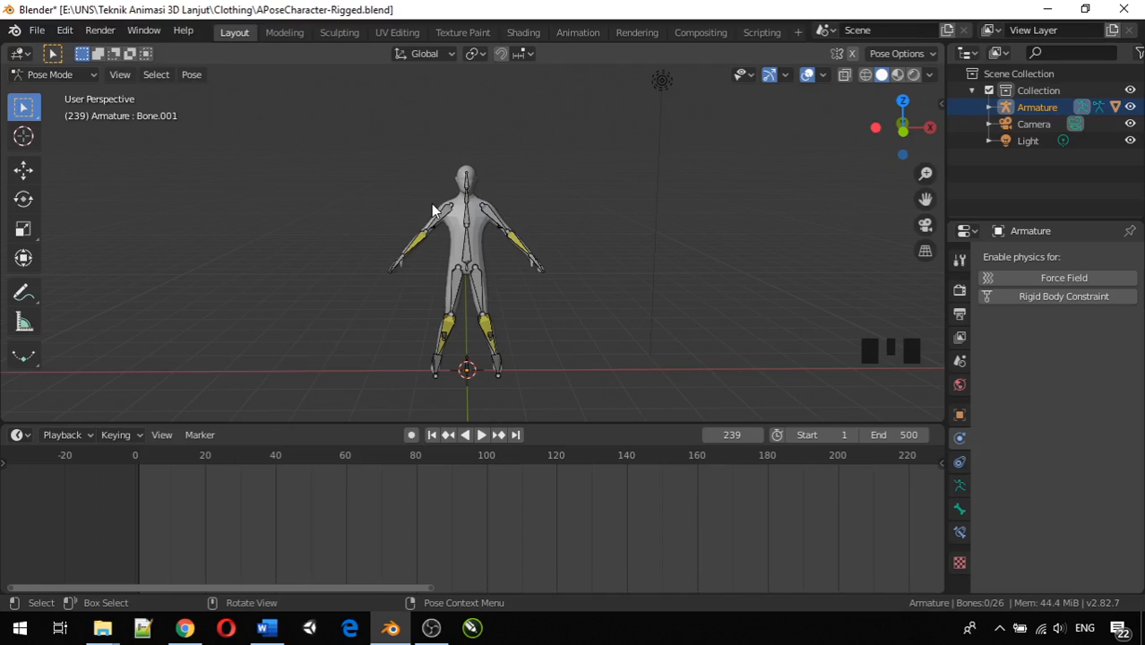
Examine the posed rig's arm, spine and leg bones up close and from an angle.
{"action": "scroll", "coordinate": [462, 244], "scroll_direction": "up", "scroll_amount": 7}
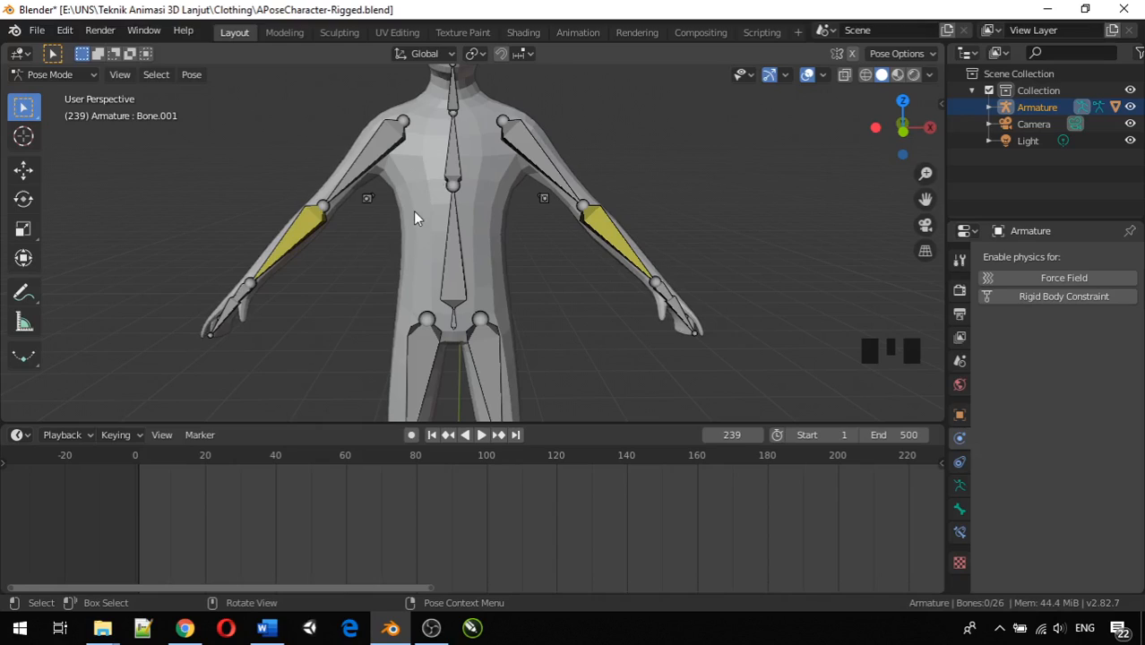
{"action": "scroll", "coordinate": [413, 211], "scroll_direction": "down", "scroll_amount": 3}
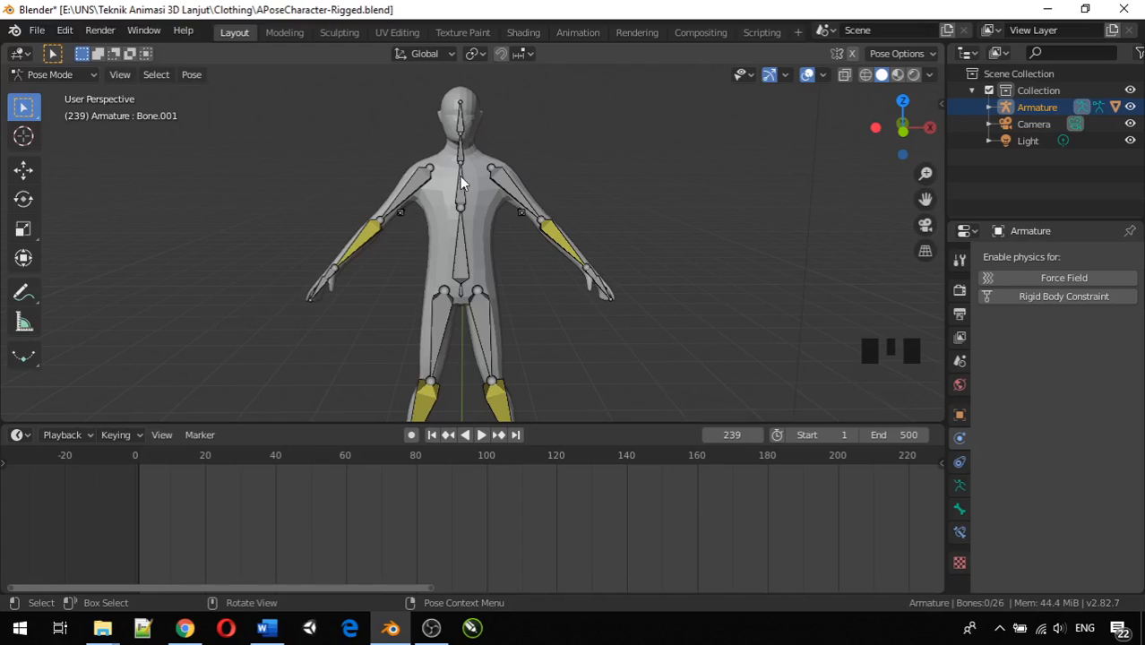
{"action": "mouse_move", "coordinate": [462, 183]}
{"action": "middle_mouse_down"}
{"action": "mouse_move", "coordinate": [564, 183]}
{"action": "mouse_move", "coordinate": [465, 186]}
{"action": "middle_mouse_up"}
{"action": "scroll", "coordinate": [444, 197], "scroll_direction": "up", "scroll_amount": 3}
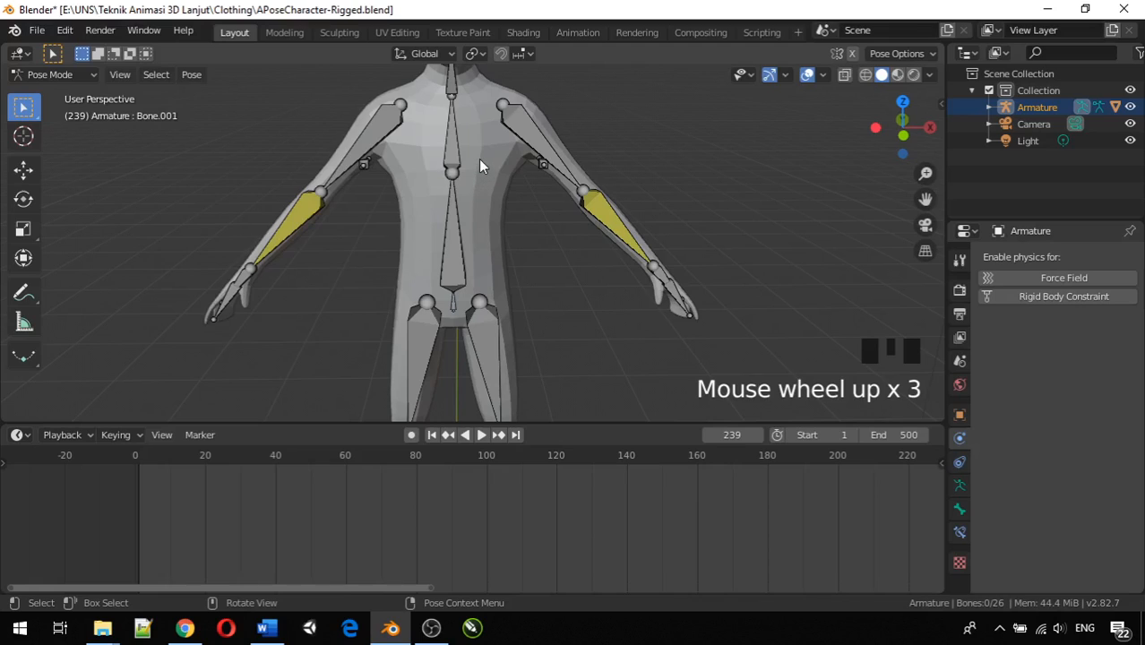
{"action": "middle_click_drag", "start_coordinate": [479, 166], "coordinate": [399, 161]}
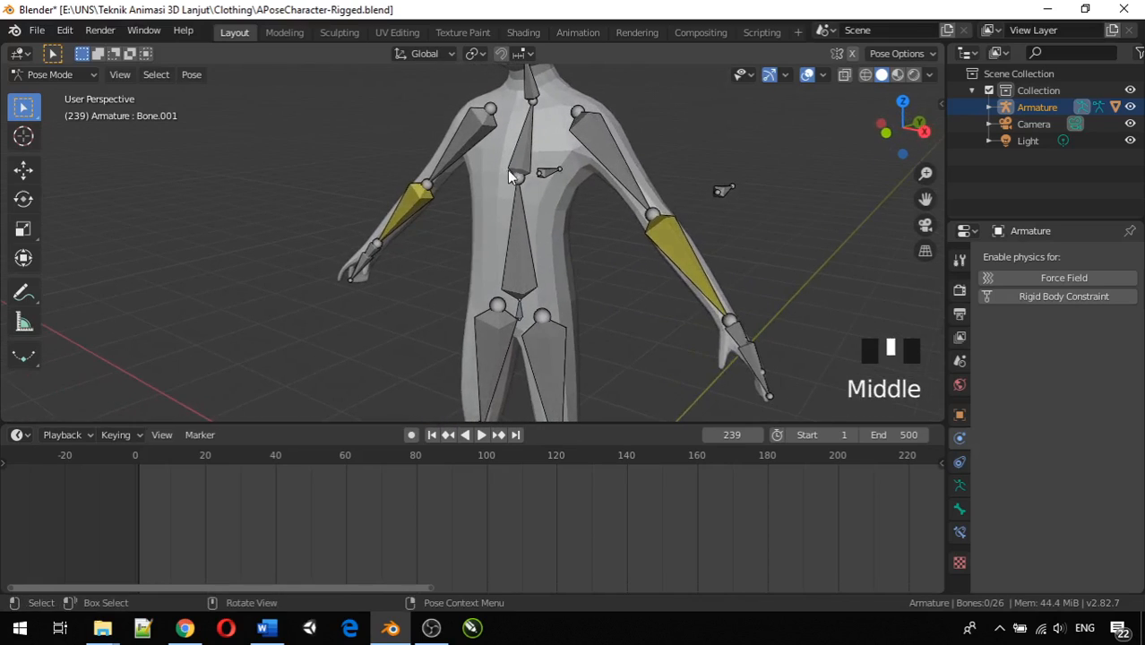
{"action": "middle_click_drag", "start_coordinate": [521, 168], "coordinate": [558, 158]}
{"action": "scroll", "coordinate": [558, 159], "scroll_direction": "down", "scroll_amount": 3}
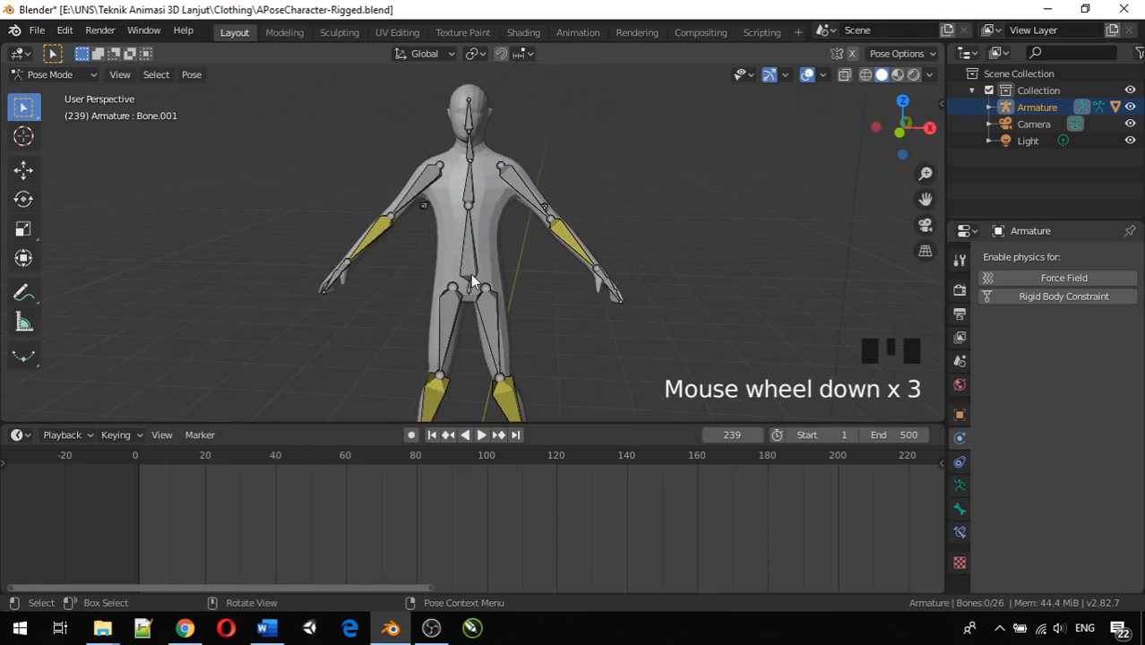
{"action": "scroll", "coordinate": [472, 281], "scroll_direction": "down", "scroll_amount": 2}
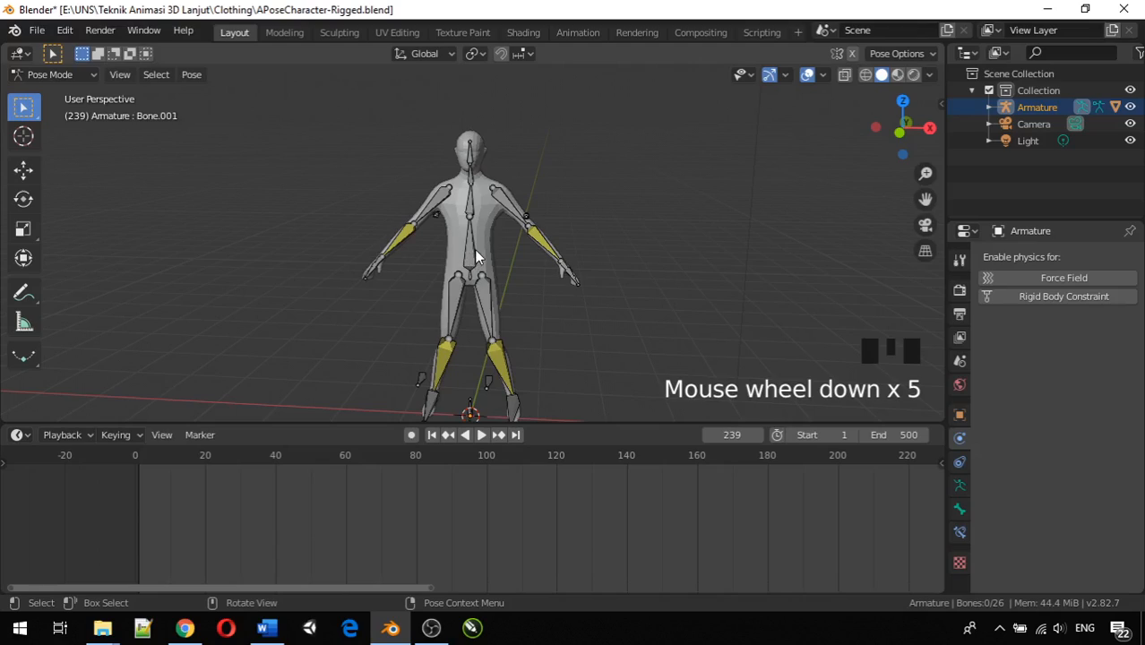
Return from Pose Mode to Object Mode and select the whole armature.
{"action": "left_click", "coordinate": [475, 253]}
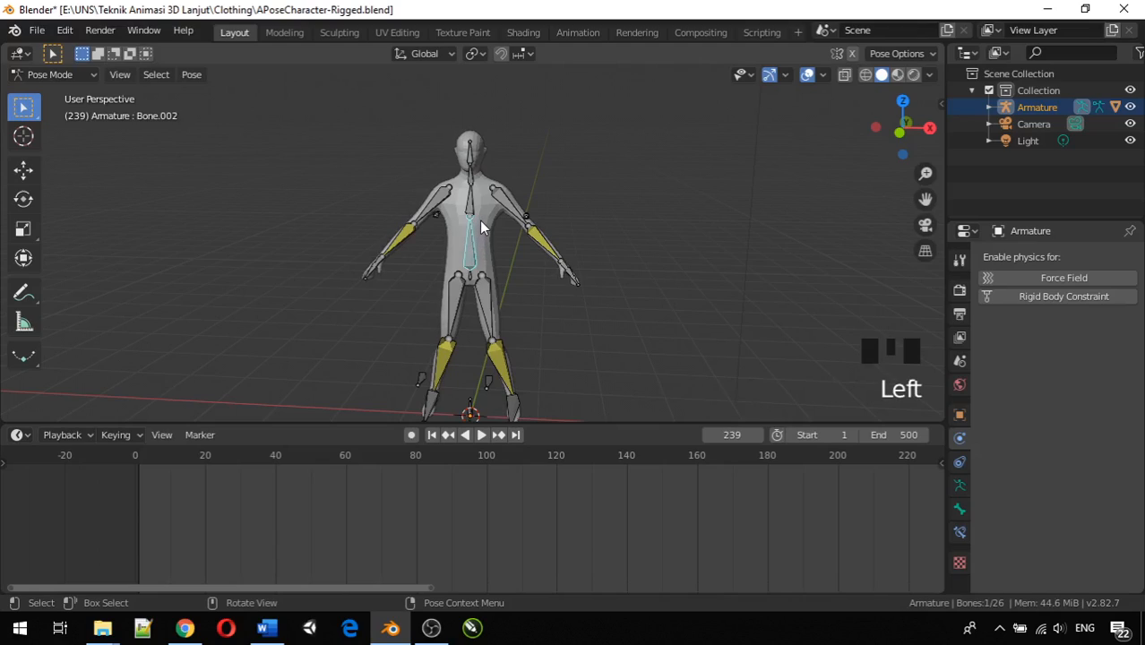
{"action": "left_click", "coordinate": [89, 77]}
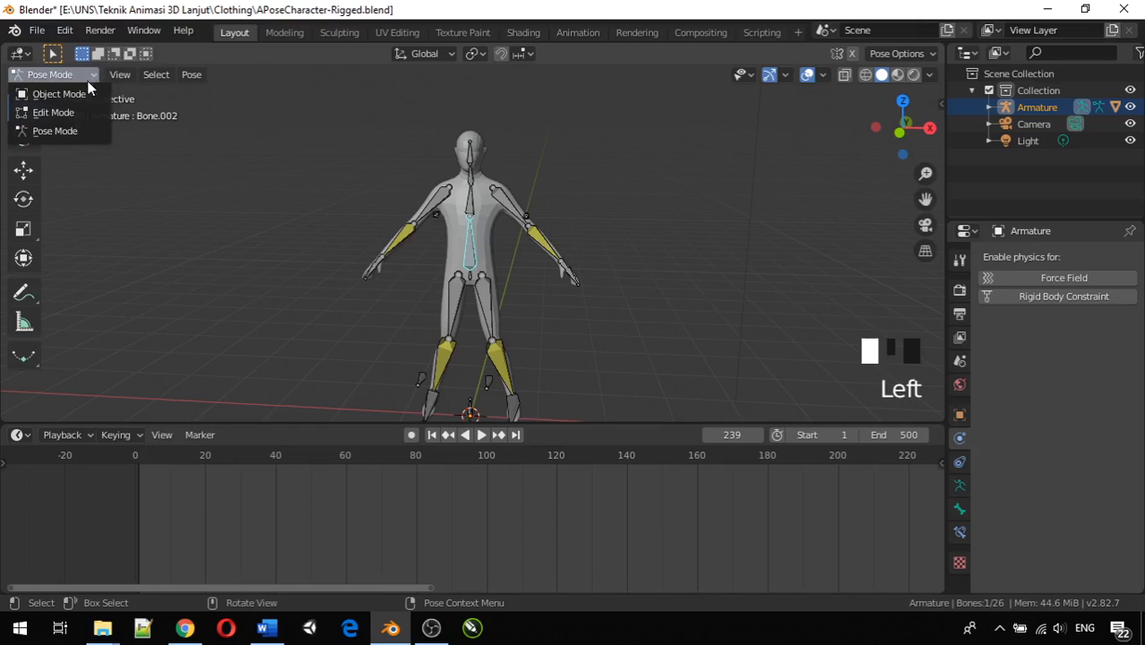
{"action": "left_click", "coordinate": [83, 93]}
{"action": "left_click", "coordinate": [469, 235]}
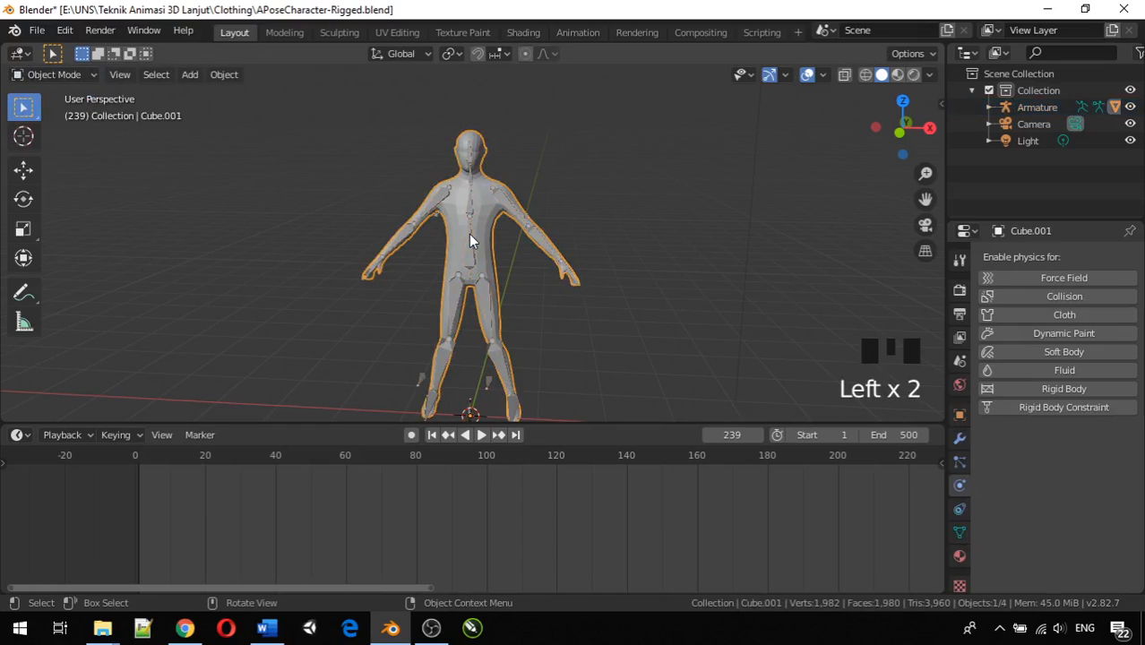
{"action": "left_click", "coordinate": [472, 248]}
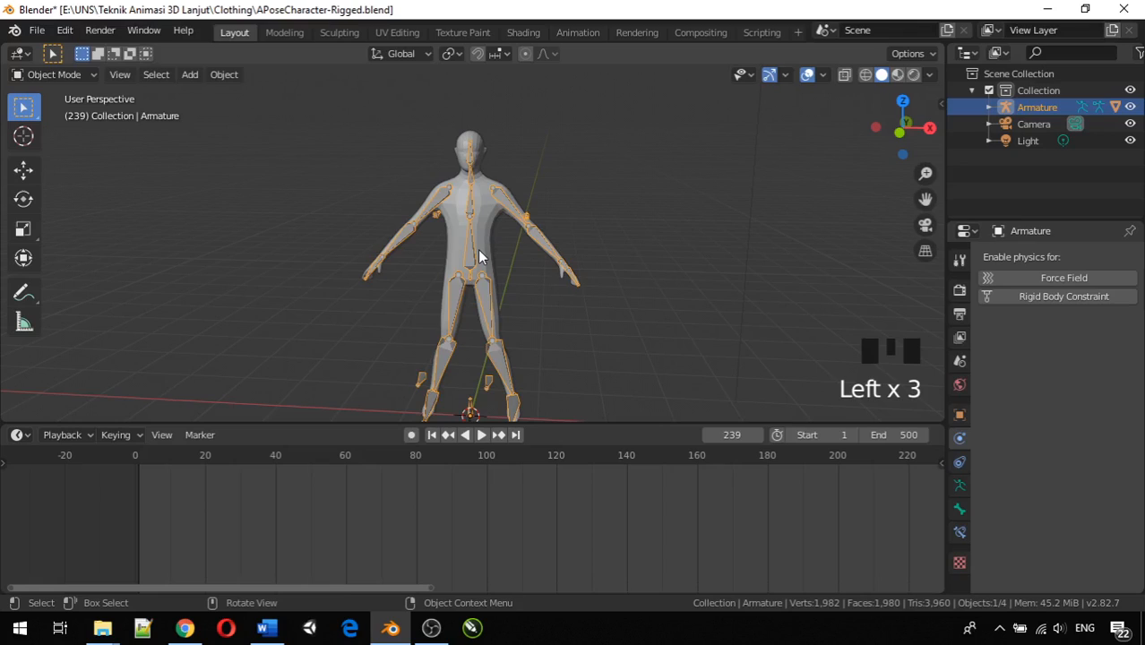
Hide the armature from the viewport and show it again.
{"action": "scroll", "coordinate": [477, 249], "scroll_direction": "down", "scroll_amount": 3}
{"action": "middle_click_drag", "start_coordinate": [493, 260], "coordinate": [605, 311]}
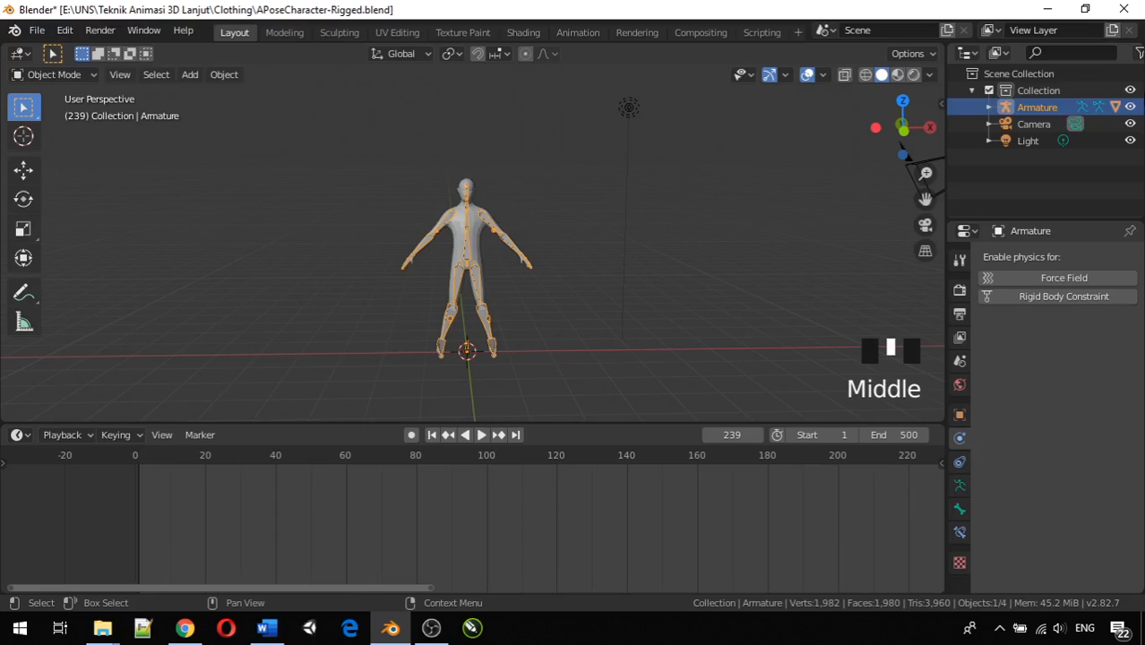
{"action": "left_click", "coordinate": [1130, 108]}
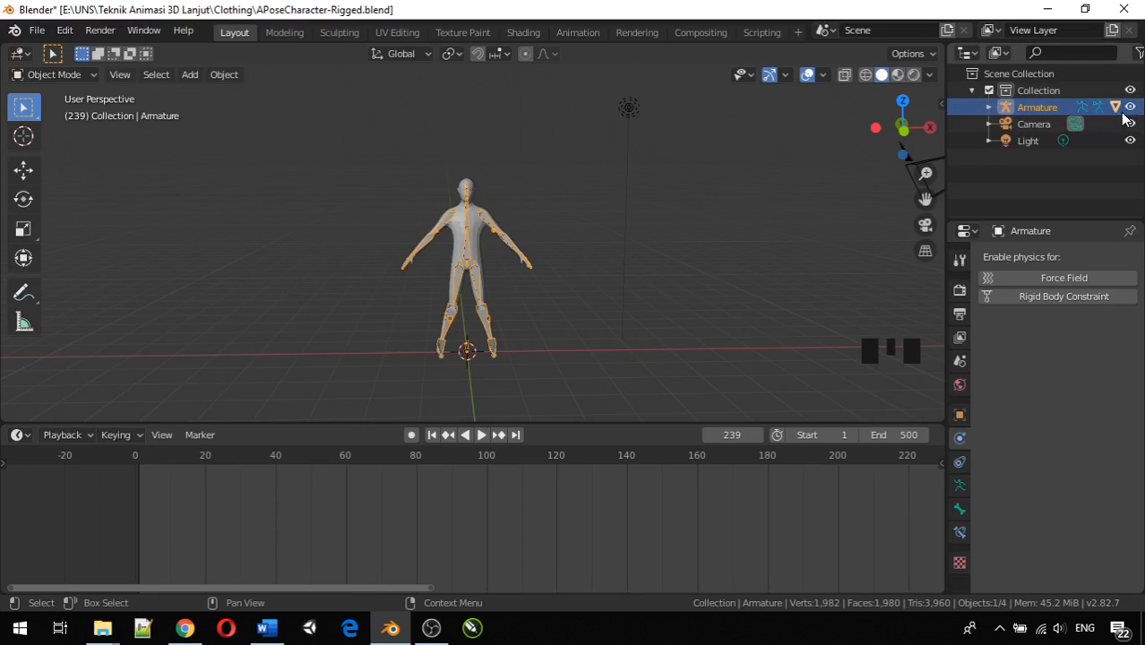
{"action": "left_click", "coordinate": [1131, 108]}
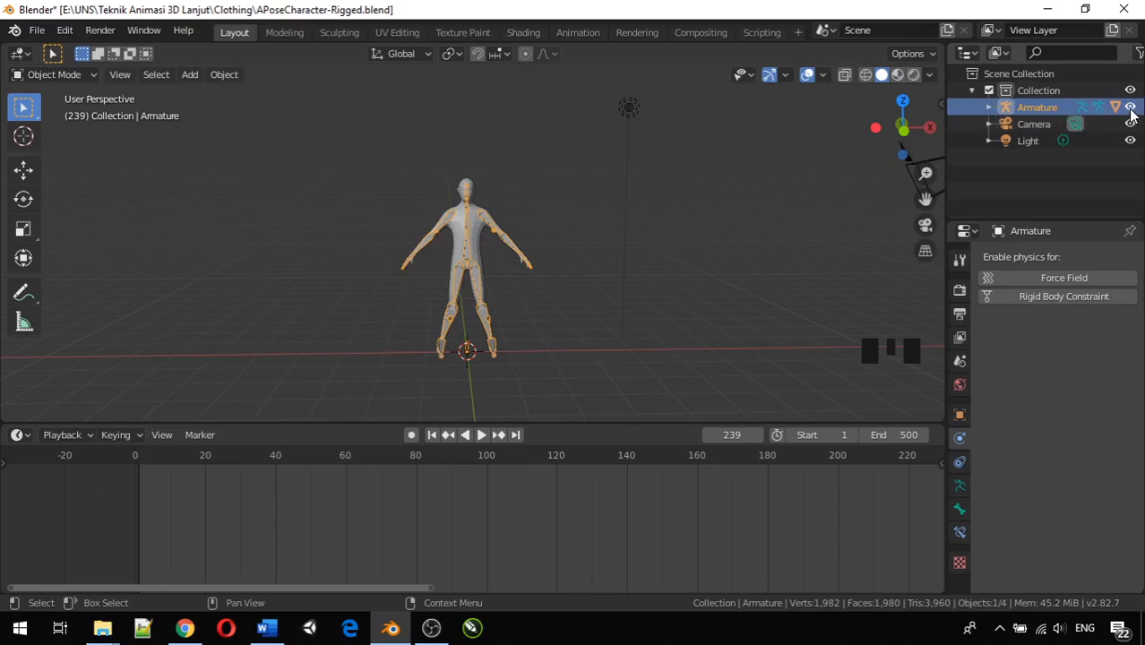
{"action": "left_click", "coordinate": [1132, 108]}
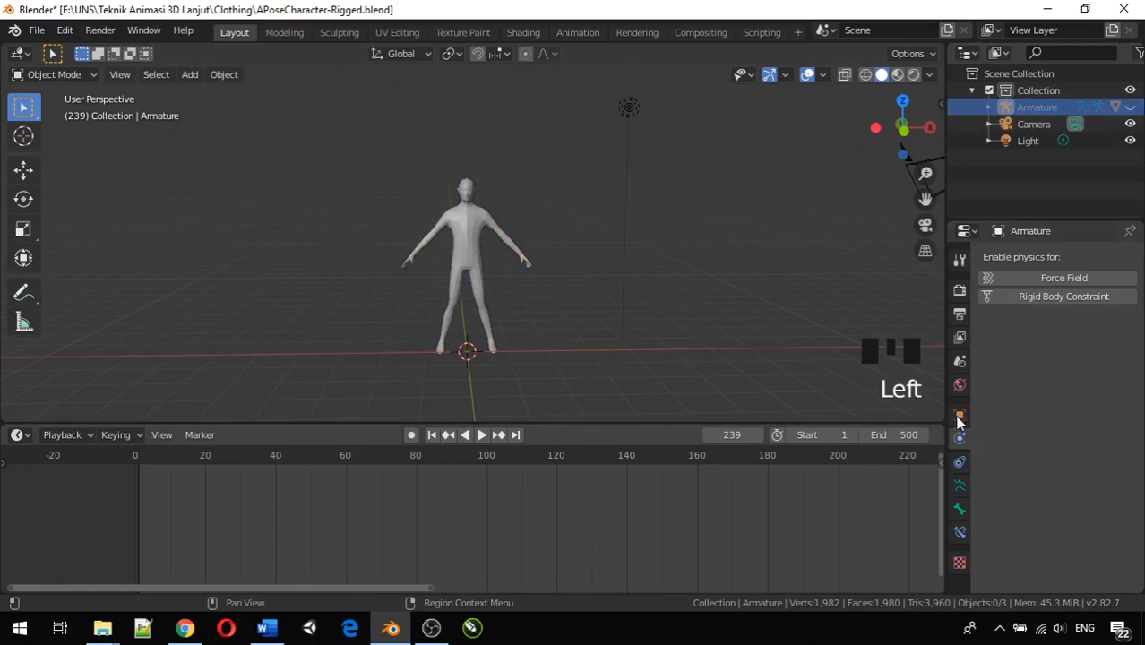
{"action": "left_click", "coordinate": [1130, 107]}
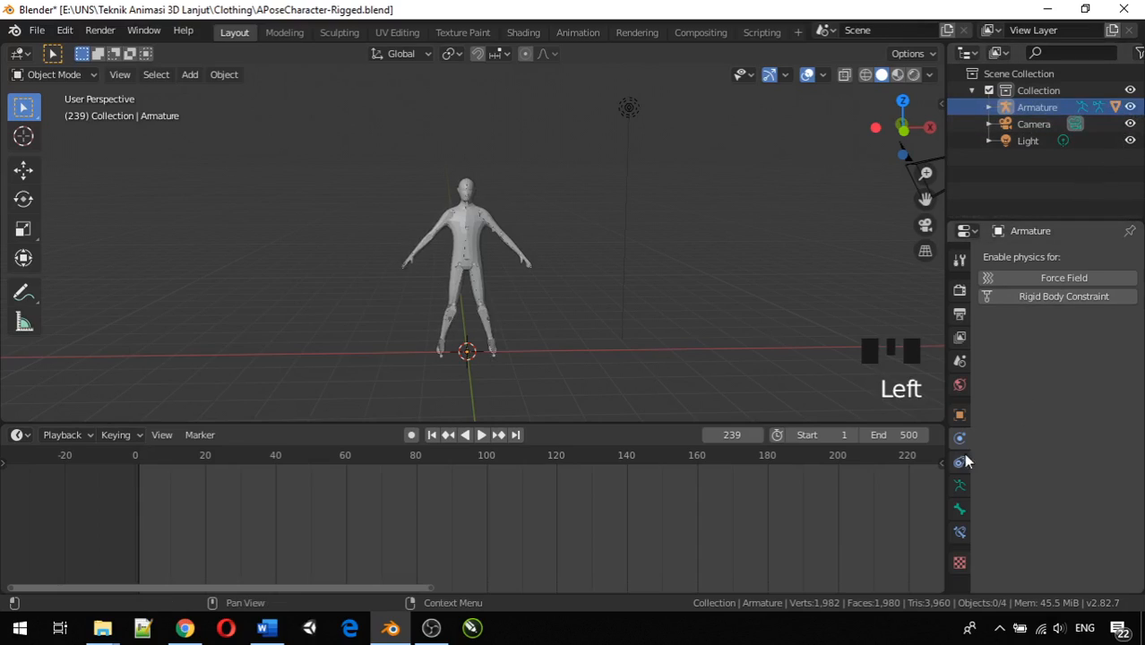
Turn off the In Front viewport display option of the armature.
{"action": "left_click", "coordinate": [960, 414]}
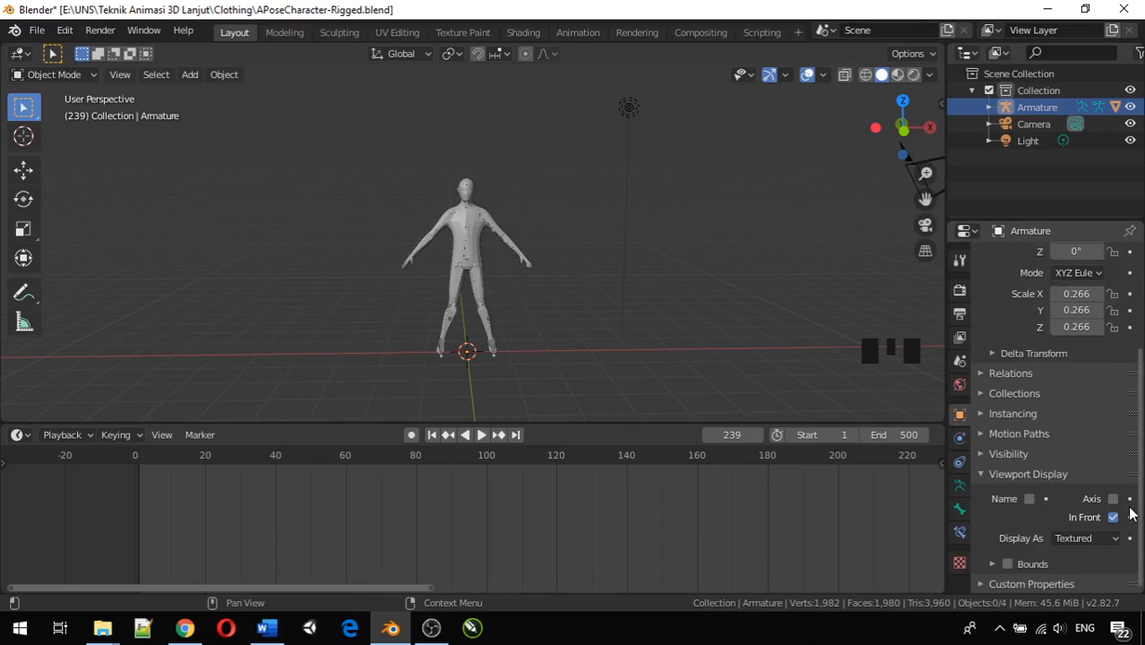
{"action": "middle_click_drag", "start_coordinate": [680, 356], "coordinate": [549, 329]}
{"action": "scroll", "coordinate": [510, 318], "scroll_direction": "up", "scroll_amount": 6}
{"action": "scroll", "coordinate": [507, 317], "scroll_direction": "up", "scroll_amount": 6}
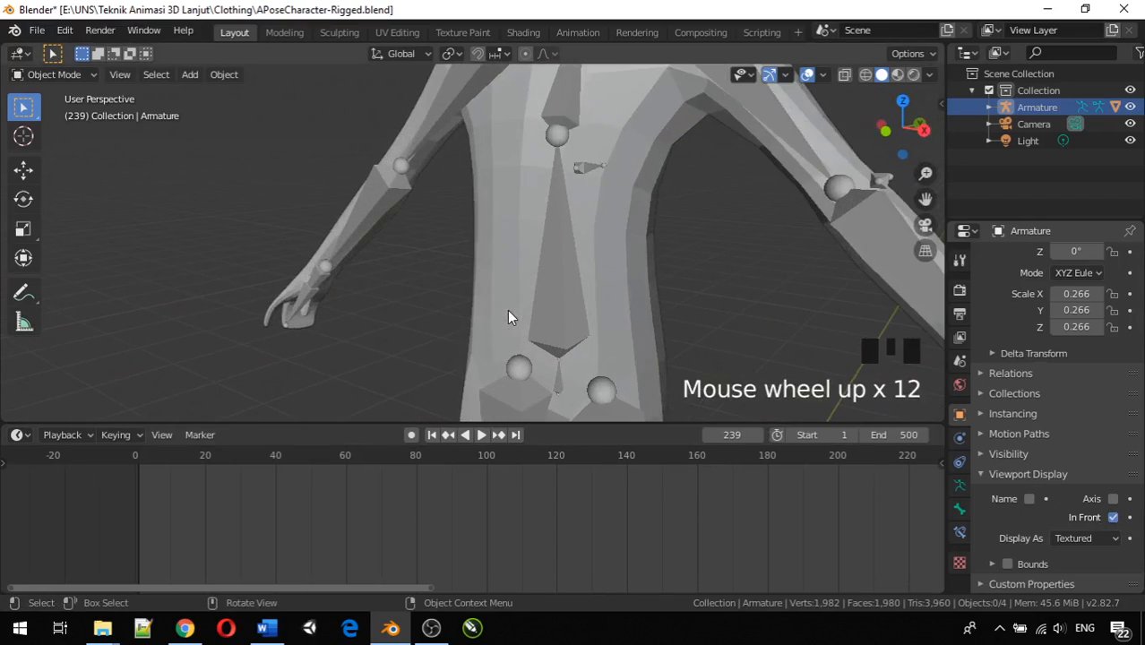
{"action": "scroll", "coordinate": [508, 318], "scroll_direction": "down", "scroll_amount": 1}
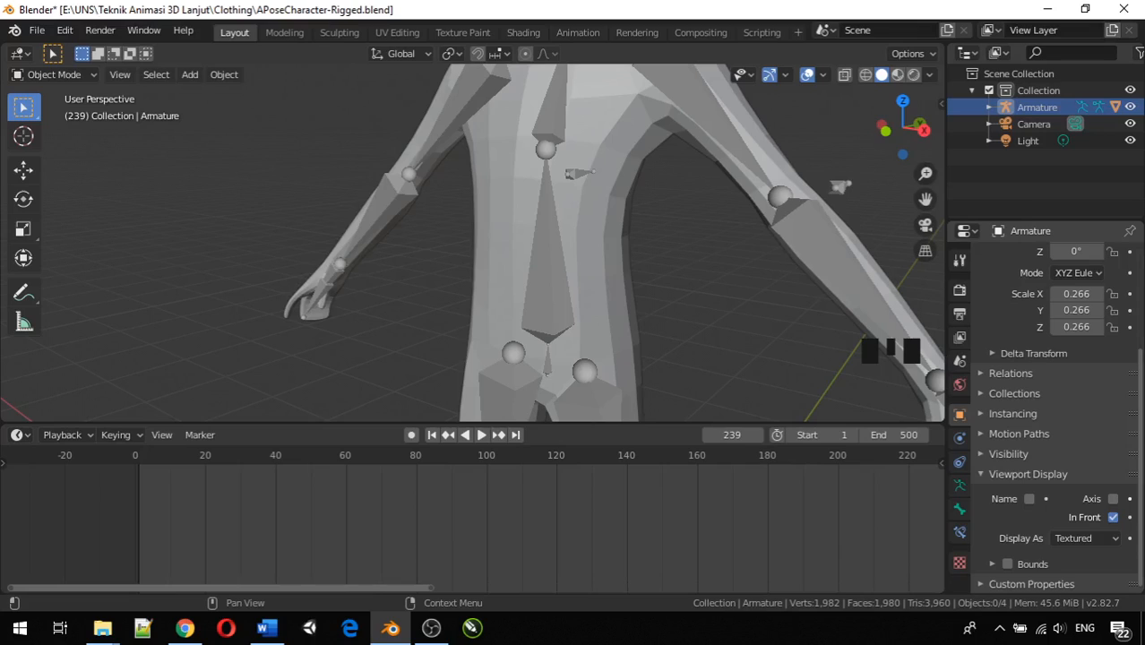
{"action": "left_click", "coordinate": [1112, 517]}
Examine the character mesh from the front and the side without the skeleton drawn over it.
{"action": "scroll", "coordinate": [792, 400], "scroll_direction": "down", "scroll_amount": 4}
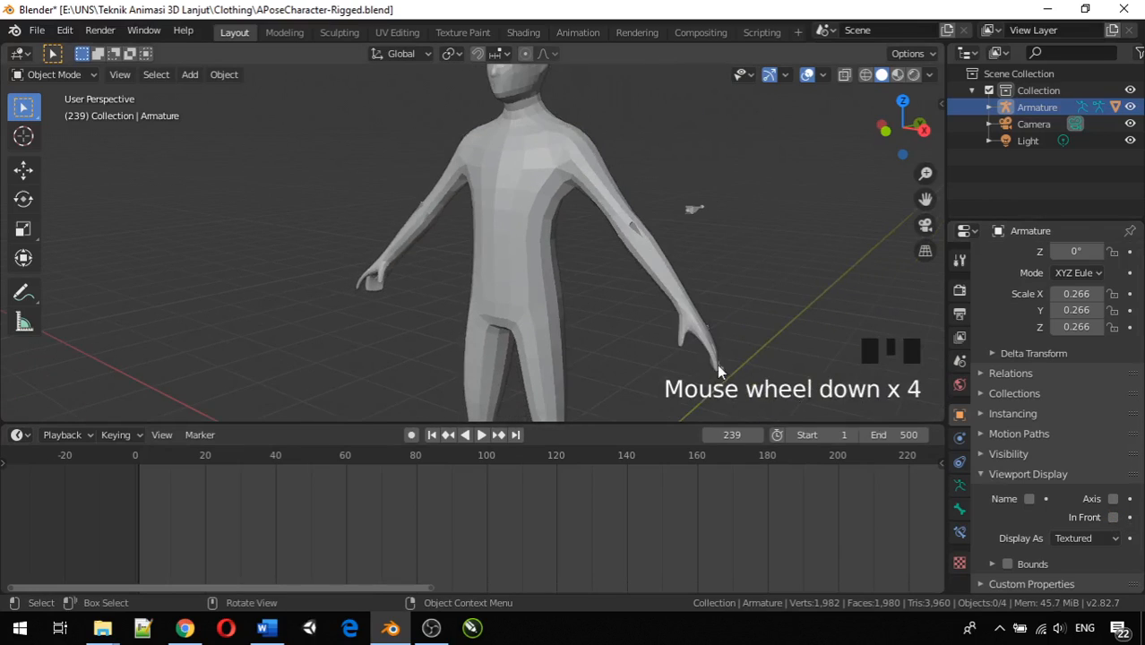
{"action": "middle_click_drag", "start_coordinate": [723, 378], "coordinate": [459, 397]}
{"action": "scroll", "coordinate": [501, 375], "scroll_direction": "up", "scroll_amount": 3}
{"action": "scroll", "coordinate": [536, 365], "scroll_direction": "down", "scroll_amount": 7}
{"action": "scroll", "coordinate": [460, 398], "scroll_direction": "up", "scroll_amount": 2}
{"action": "scroll", "coordinate": [459, 399], "scroll_direction": "up", "scroll_amount": 5}
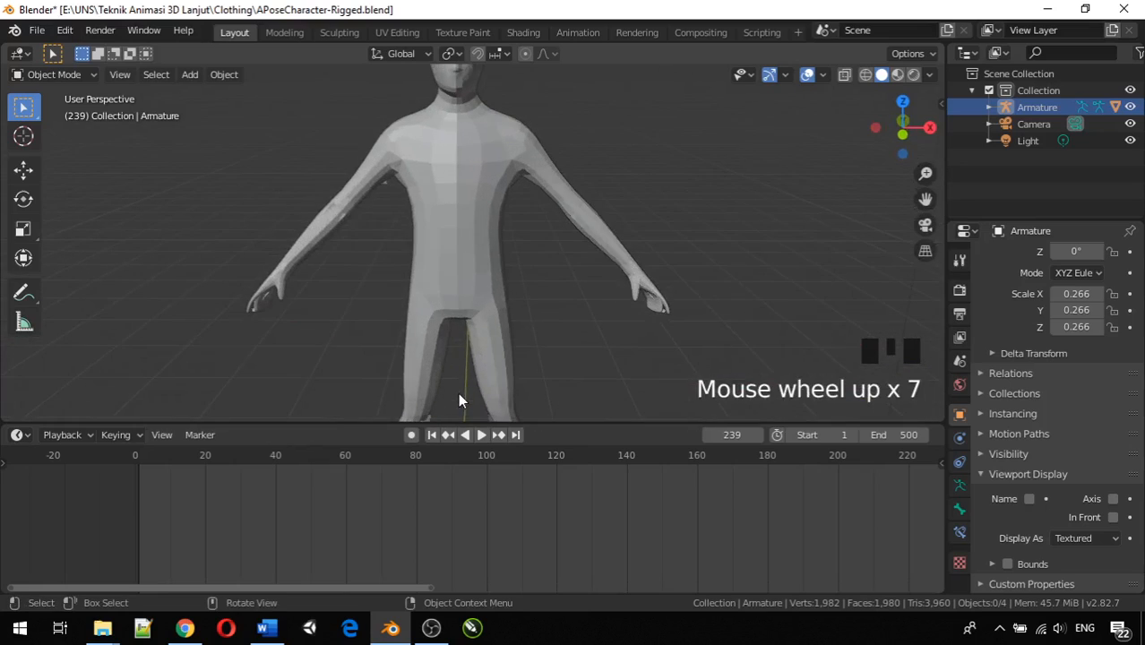
{"action": "middle_click_drag", "start_coordinate": [532, 366], "coordinate": [429, 328]}
{"action": "scroll", "coordinate": [429, 328], "scroll_direction": "down", "scroll_amount": 4}
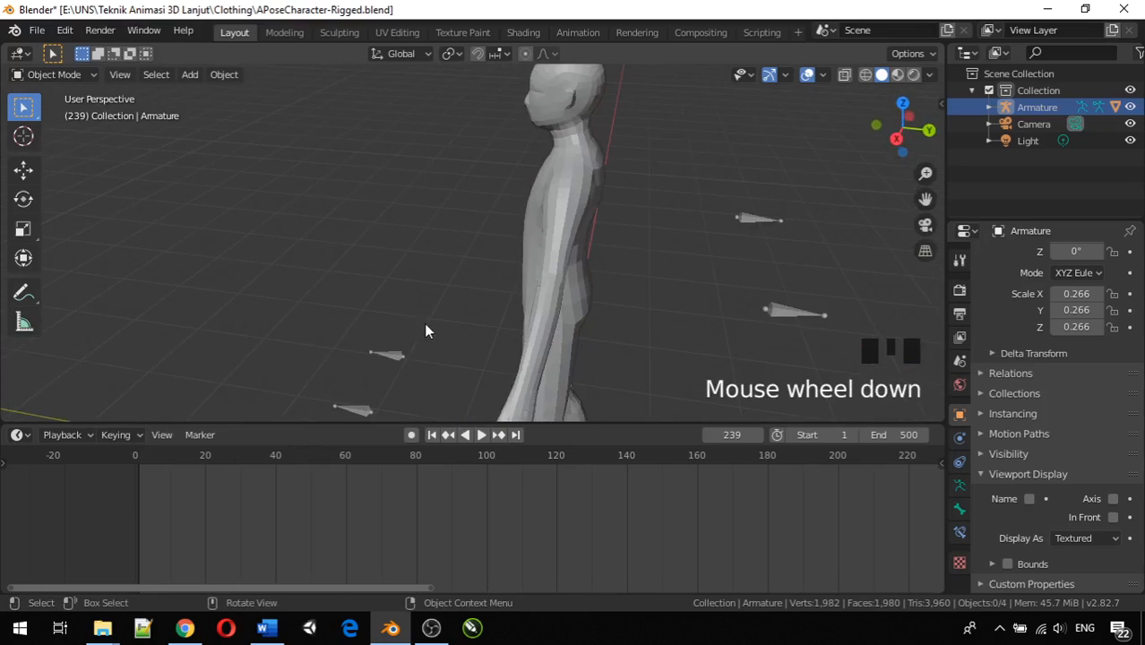
Select the armature through its control bones in front of and behind the body.
{"action": "left_click", "coordinate": [399, 344]}
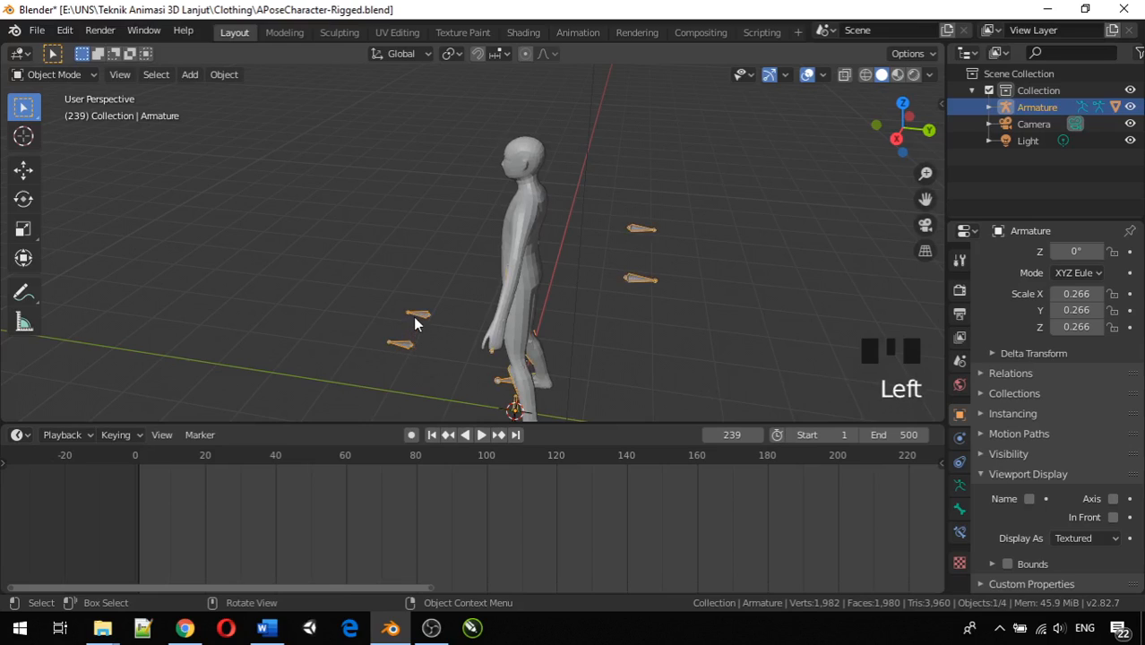
{"action": "left_click", "coordinate": [416, 316]}
{"action": "left_click", "coordinate": [615, 255]}
{"action": "left_click", "coordinate": [492, 317]}
Examine the armature bones protruding around the character's lower legs, feet and arms from several angles.
{"action": "middle_click_drag", "start_coordinate": [493, 317], "coordinate": [375, 316]}
{"action": "scroll", "coordinate": [639, 303], "scroll_direction": "down", "scroll_amount": 3}
{"action": "scroll", "coordinate": [375, 316], "scroll_direction": "up", "scroll_amount": 5}
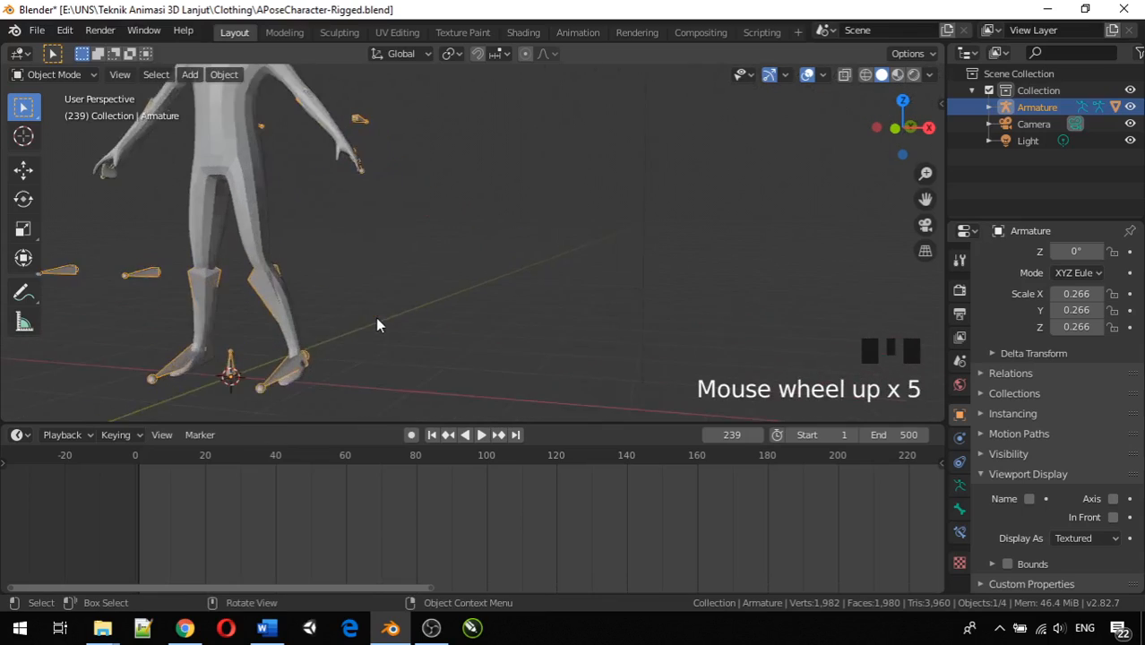
{"action": "scroll", "coordinate": [377, 325], "scroll_direction": "up", "scroll_amount": 2}
{"action": "middle_click_drag", "start_coordinate": [261, 307], "coordinate": [189, 312]}
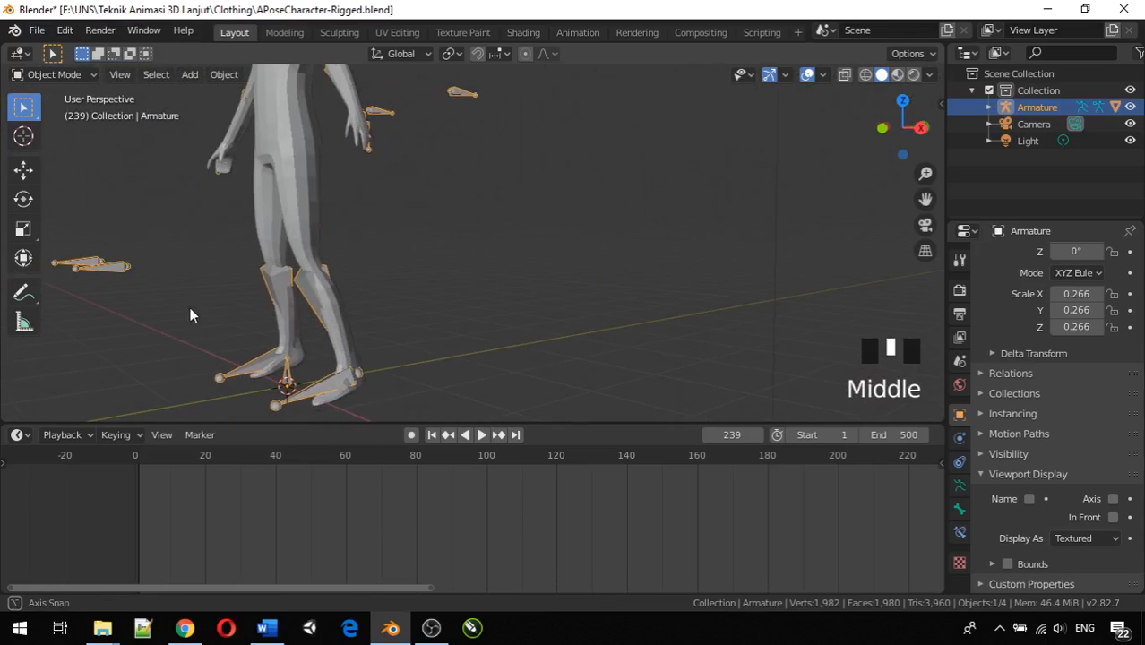
{"action": "middle_click_drag", "start_coordinate": [421, 405], "coordinate": [236, 310]}
{"action": "left_click", "coordinate": [164, 269]}
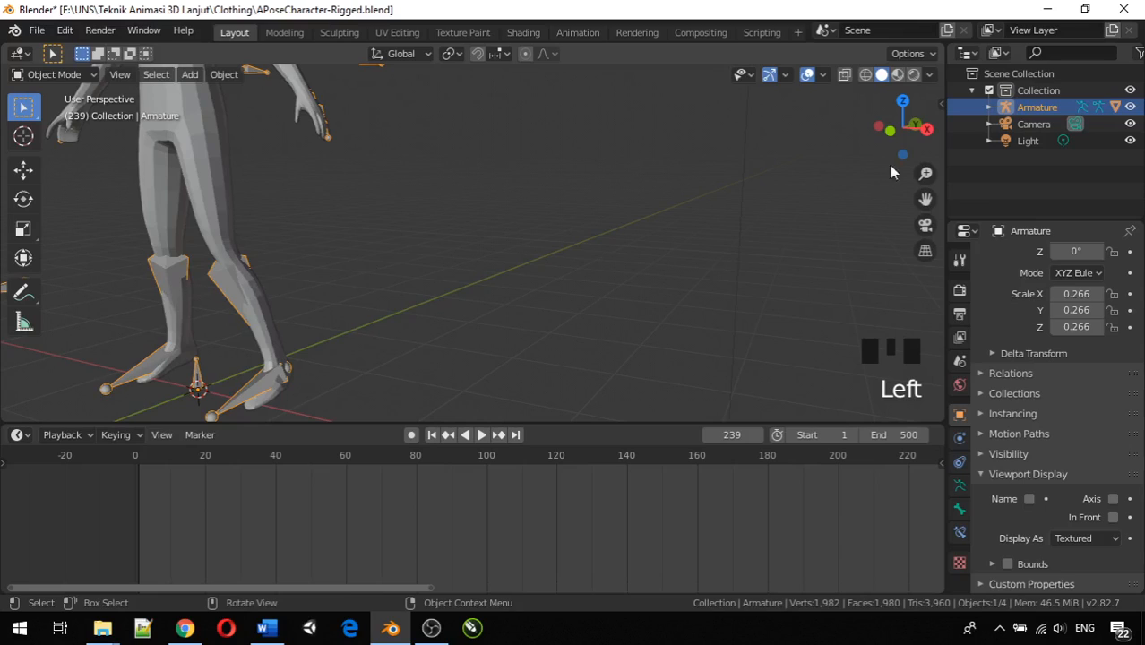
{"action": "middle_click_drag", "start_coordinate": [571, 249], "coordinate": [710, 237]}
{"action": "scroll", "coordinate": [511, 230], "scroll_direction": "down", "scroll_amount": 6}
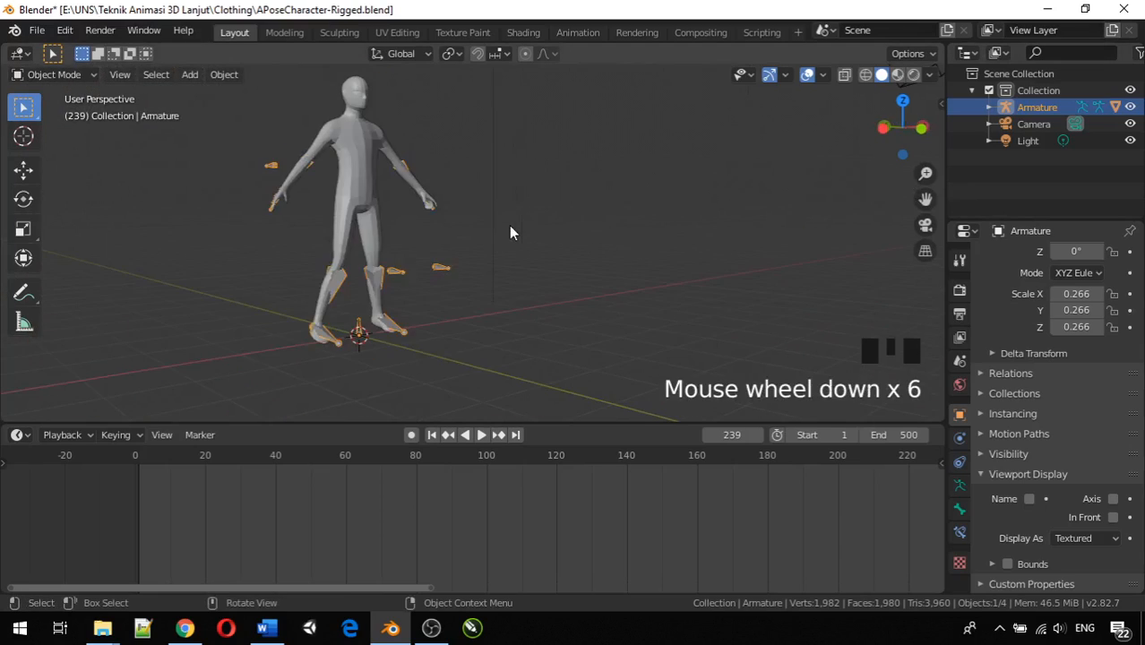
{"action": "middle_click_drag", "start_coordinate": [511, 230], "coordinate": [393, 242]}
{"action": "scroll", "coordinate": [403, 247], "scroll_direction": "up", "scroll_amount": 10}
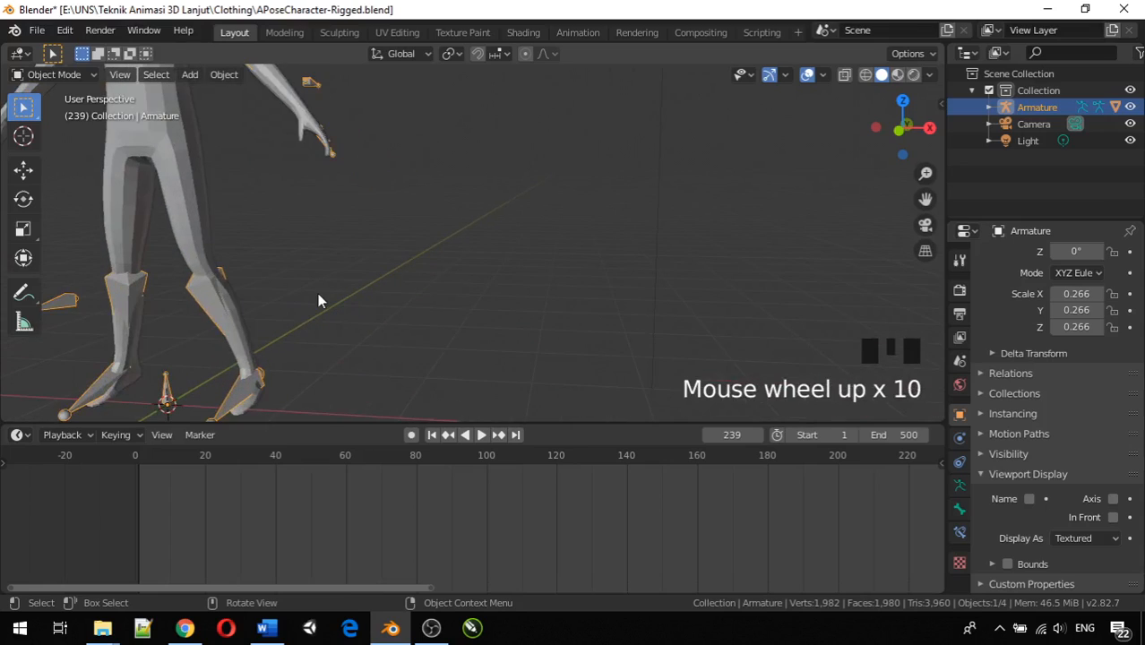
{"action": "middle_click_drag", "start_coordinate": [320, 301], "coordinate": [375, 314]}
{"action": "scroll", "coordinate": [375, 314], "scroll_direction": "down", "scroll_amount": 4}
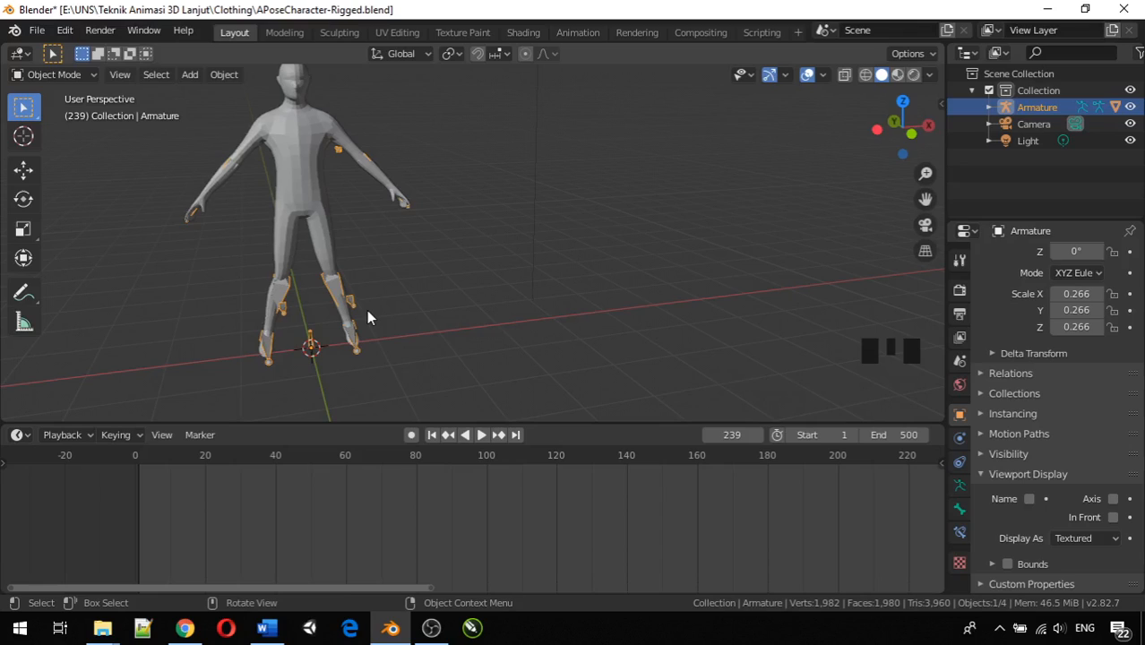
{"action": "middle_click_drag", "start_coordinate": [400, 297], "coordinate": [450, 317], "text": "shift"}
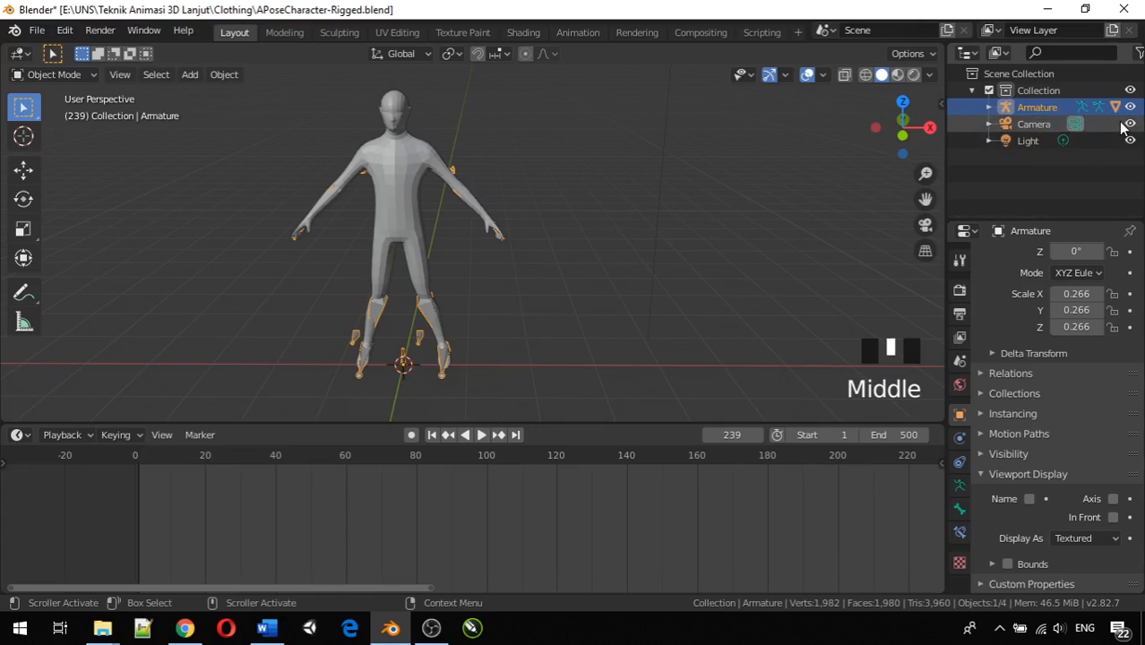
Turn the armature's In Front display back on and hide the armature in the viewport.
{"action": "left_click", "coordinate": [1113, 517]}
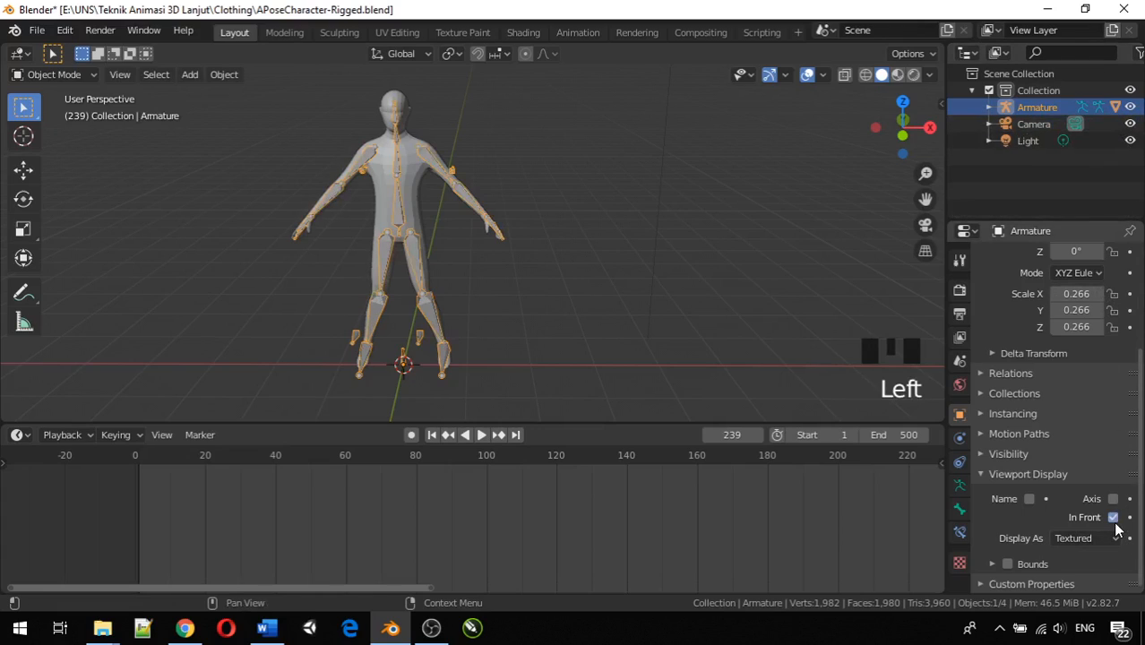
{"action": "left_click", "coordinate": [1130, 107]}
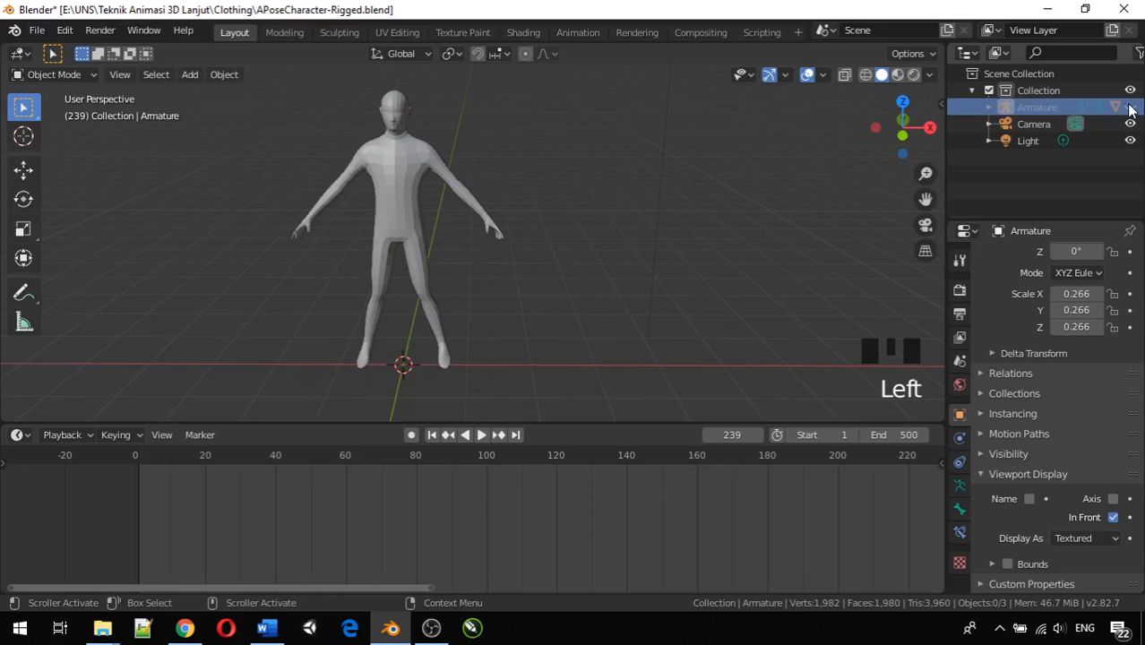
Add a plane mesh at the world origin under the character's feet.
{"action": "scroll", "coordinate": [579, 280], "scroll_direction": "up", "scroll_amount": 5}
{"action": "middle_click_drag", "start_coordinate": [573, 284], "coordinate": [513, 283]}
{"action": "scroll", "coordinate": [465, 306], "scroll_direction": "down", "scroll_amount": 4}
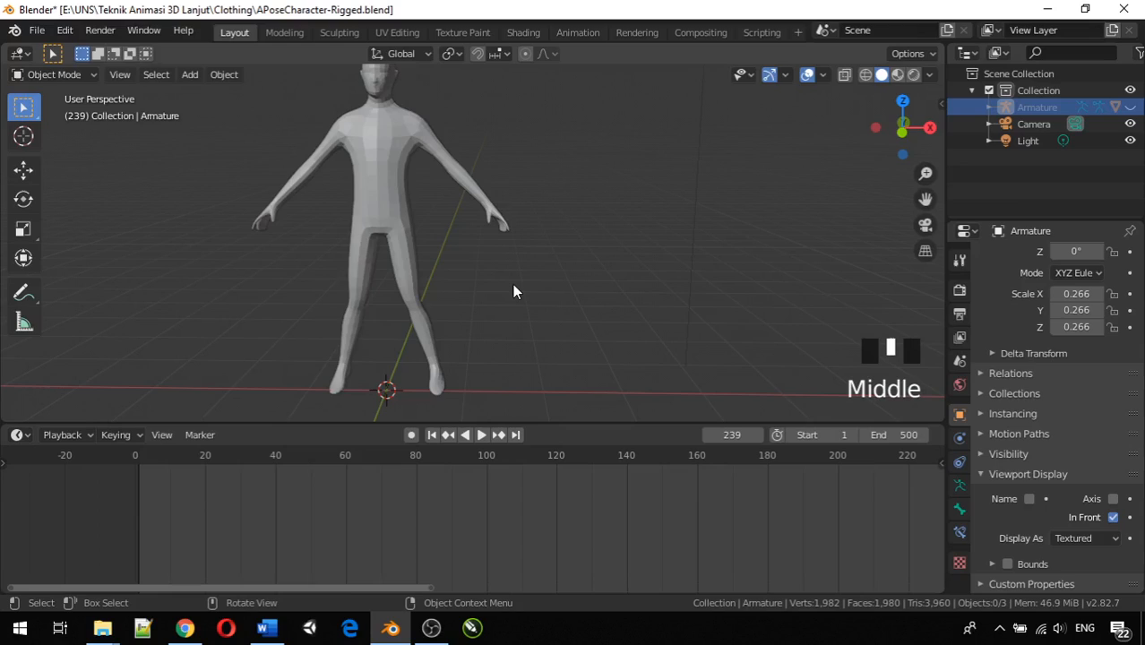
{"action": "key", "text": "shift+a"}
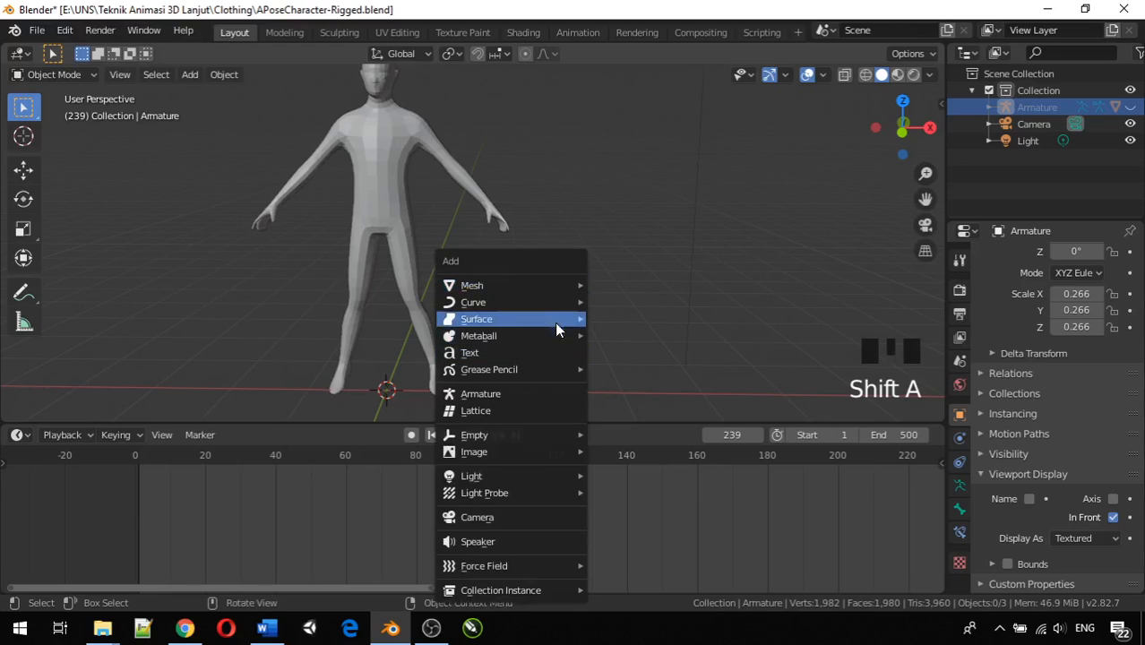
{"action": "mouse_move", "coordinate": [561, 285]}
{"action": "left_click", "coordinate": [604, 287]}
{"action": "scroll", "coordinate": [465, 353], "scroll_direction": "down", "scroll_amount": 3}
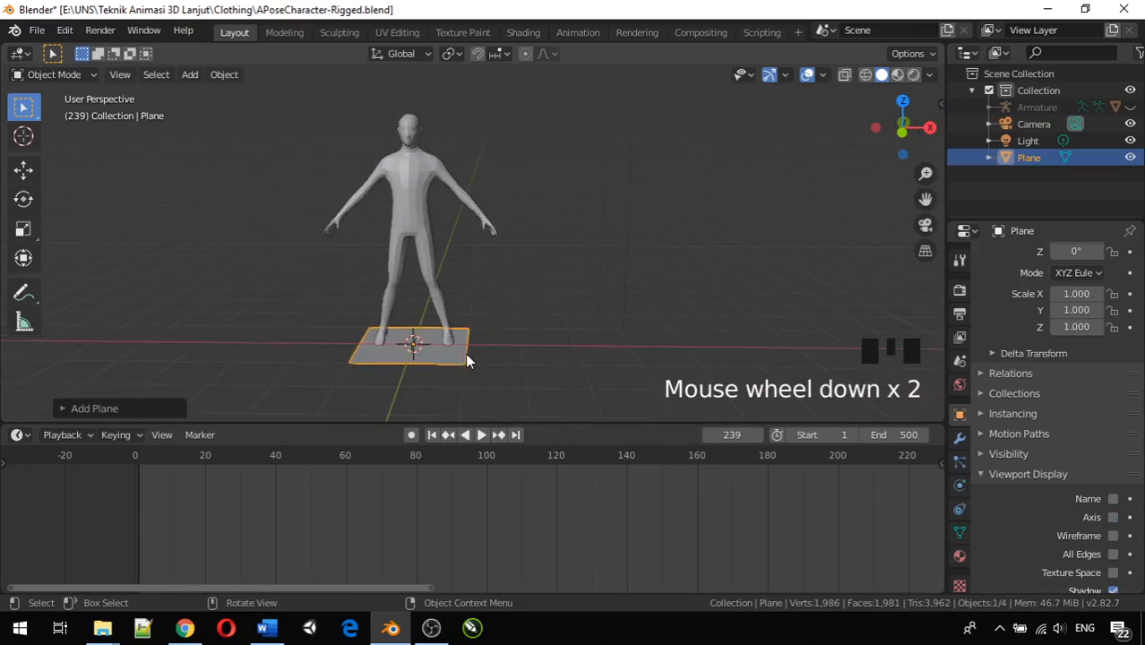
{"action": "scroll", "coordinate": [413, 360], "scroll_direction": "up", "scroll_amount": 3}
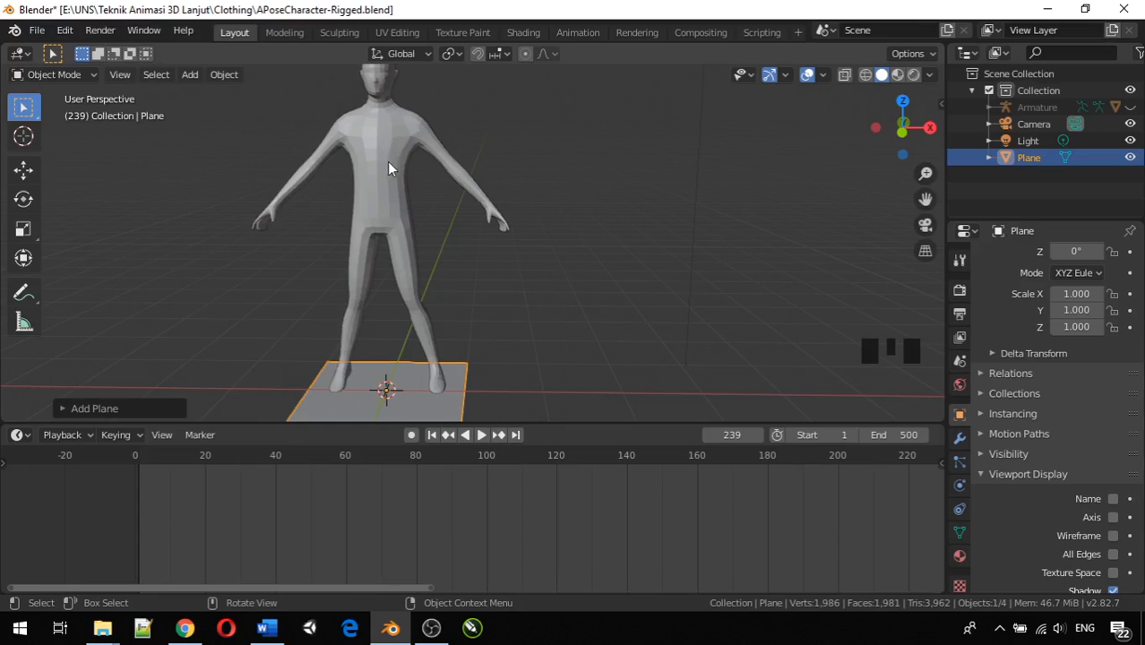
Enable snapping with Face as the snap target and Project Individual Elements switched on.
{"action": "middle_click_drag", "start_coordinate": [402, 297], "coordinate": [379, 267]}
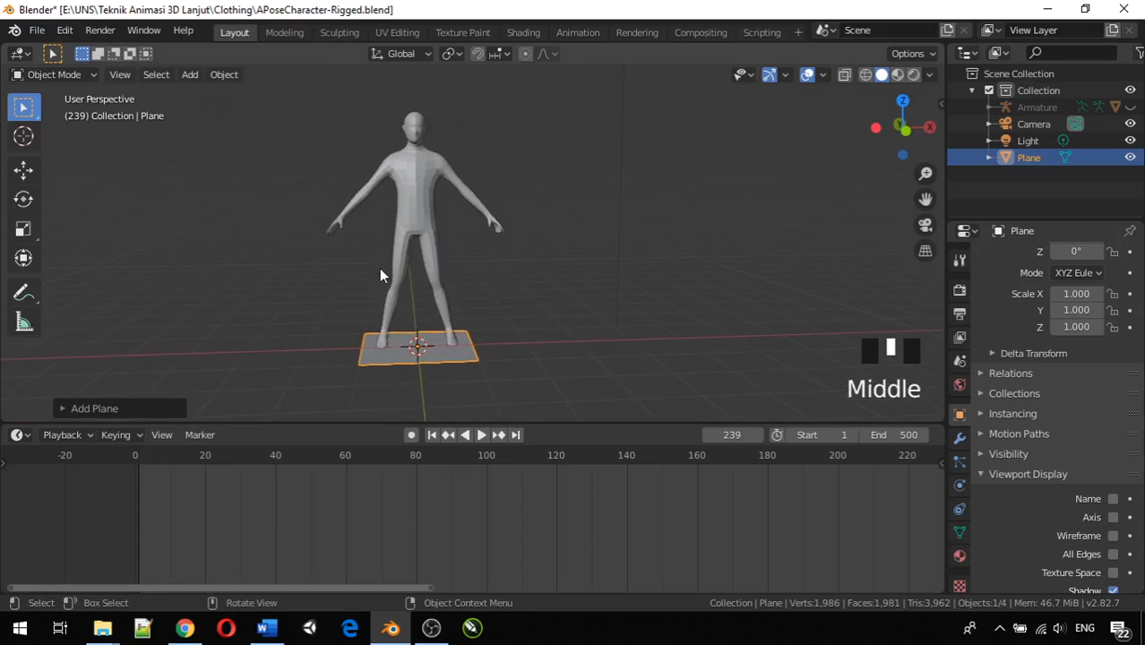
{"action": "scroll", "coordinate": [380, 279], "scroll_direction": "up", "scroll_amount": 2}
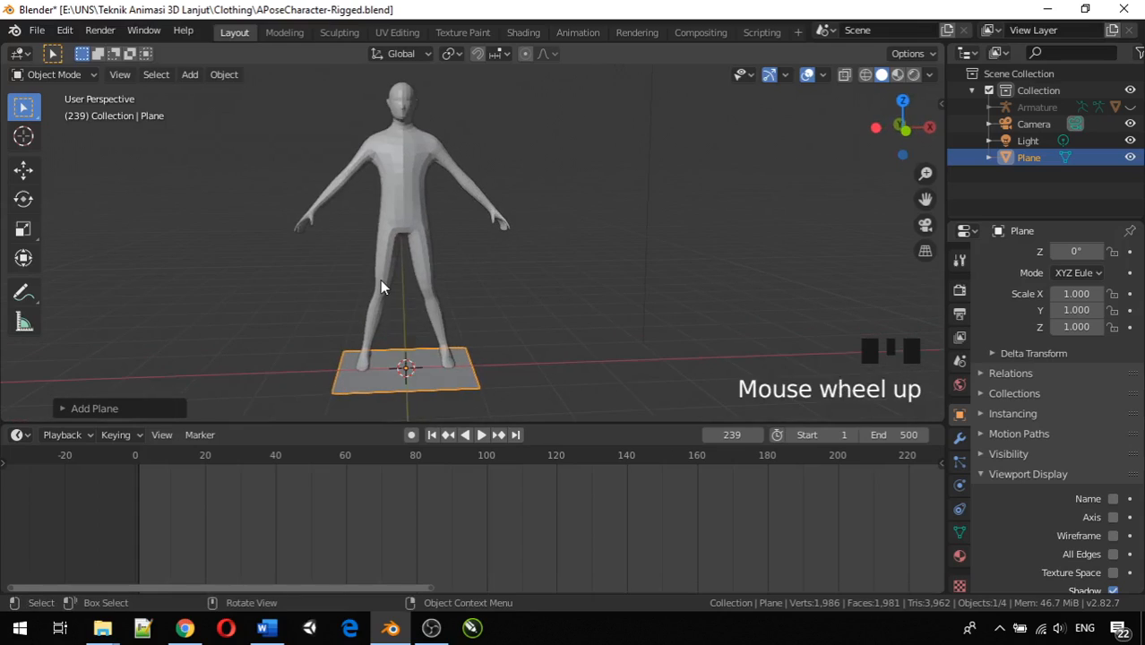
{"action": "left_click", "coordinate": [477, 55]}
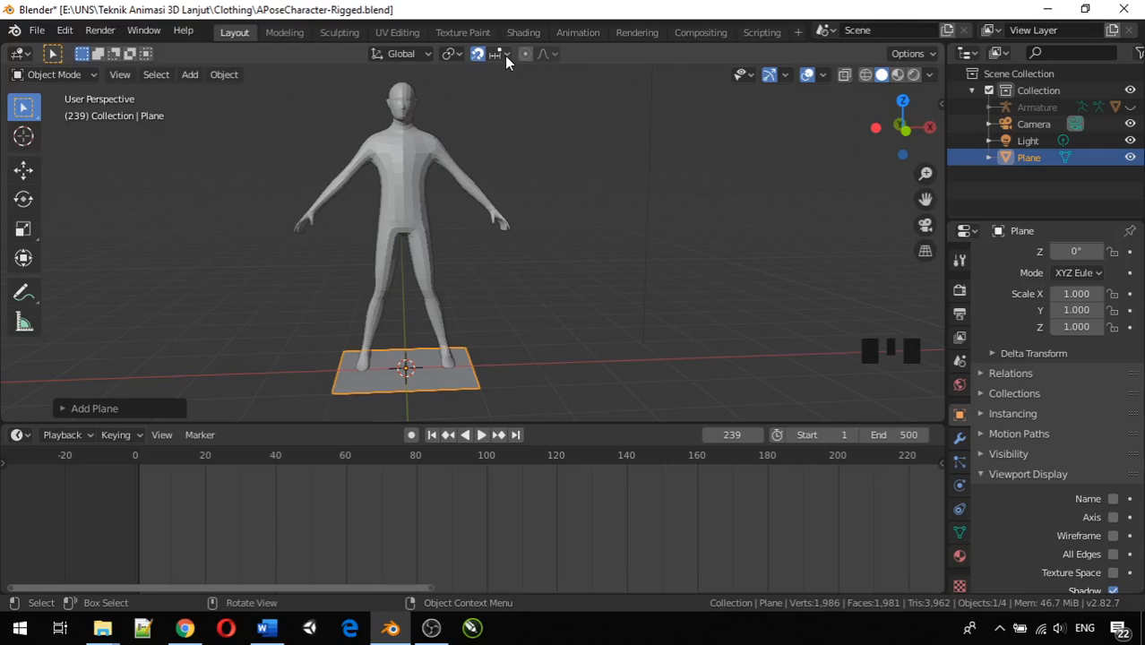
{"action": "left_click", "coordinate": [504, 56]}
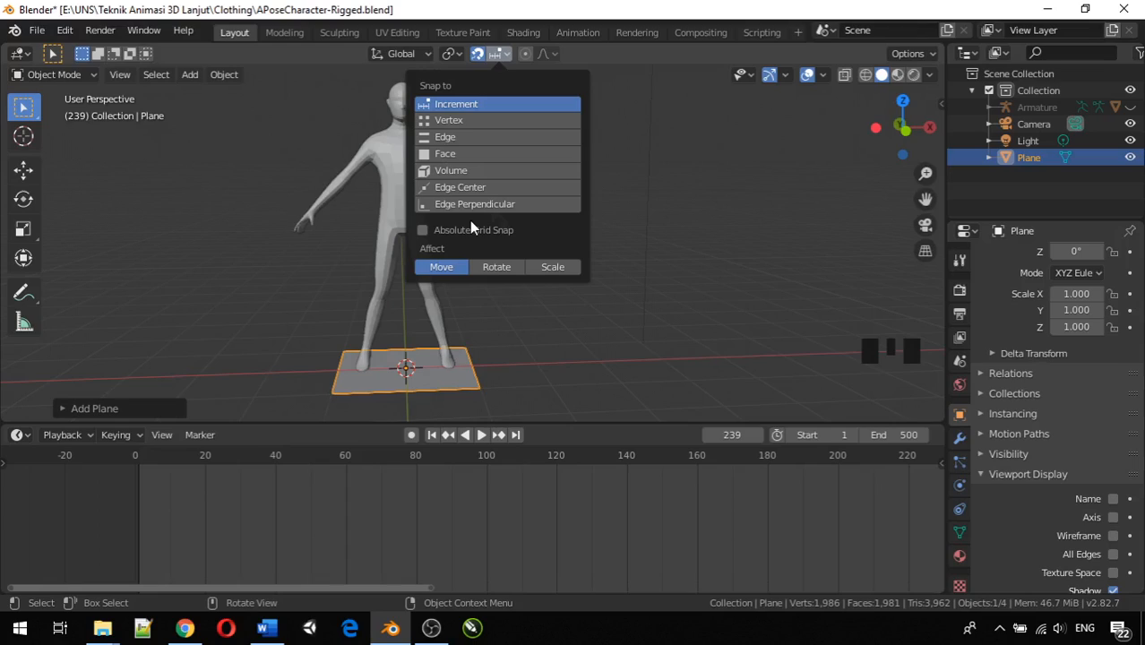
{"action": "left_click", "coordinate": [449, 153]}
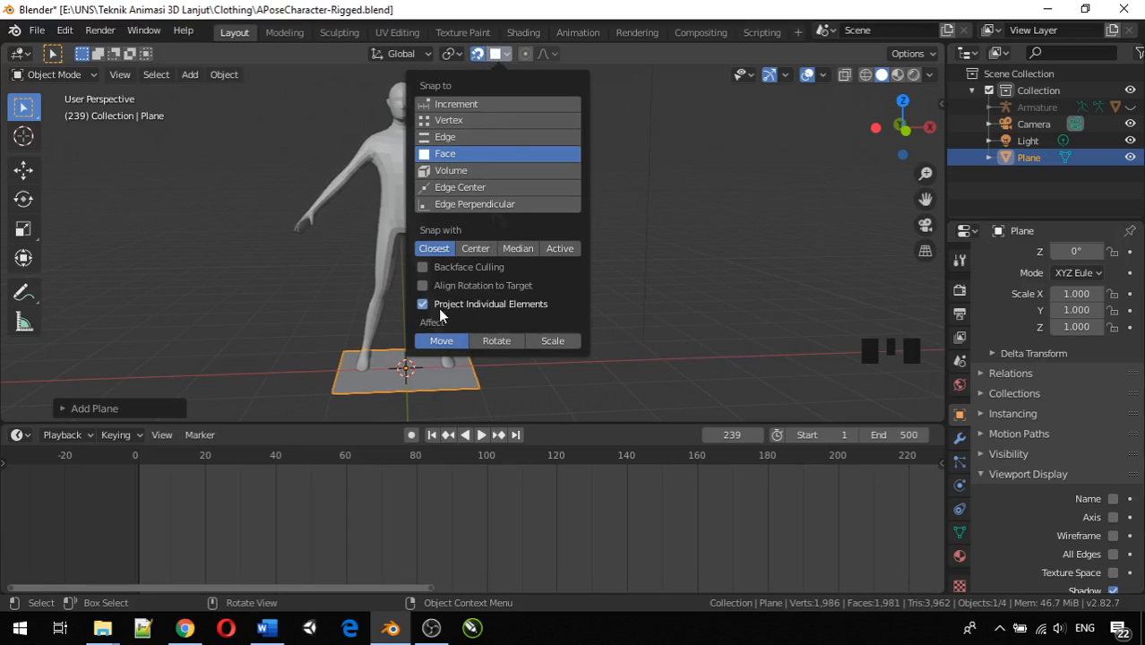
Select the plane under the character and enter Edit Mode on it.
{"action": "left_click", "coordinate": [477, 361]}
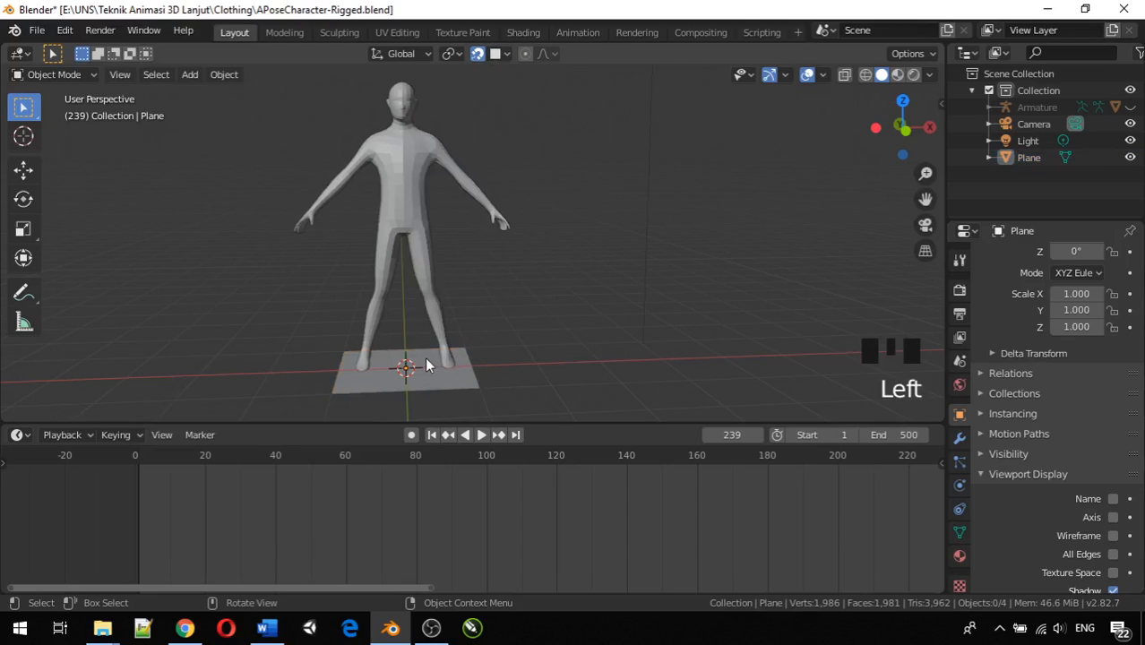
{"action": "left_click", "coordinate": [407, 381]}
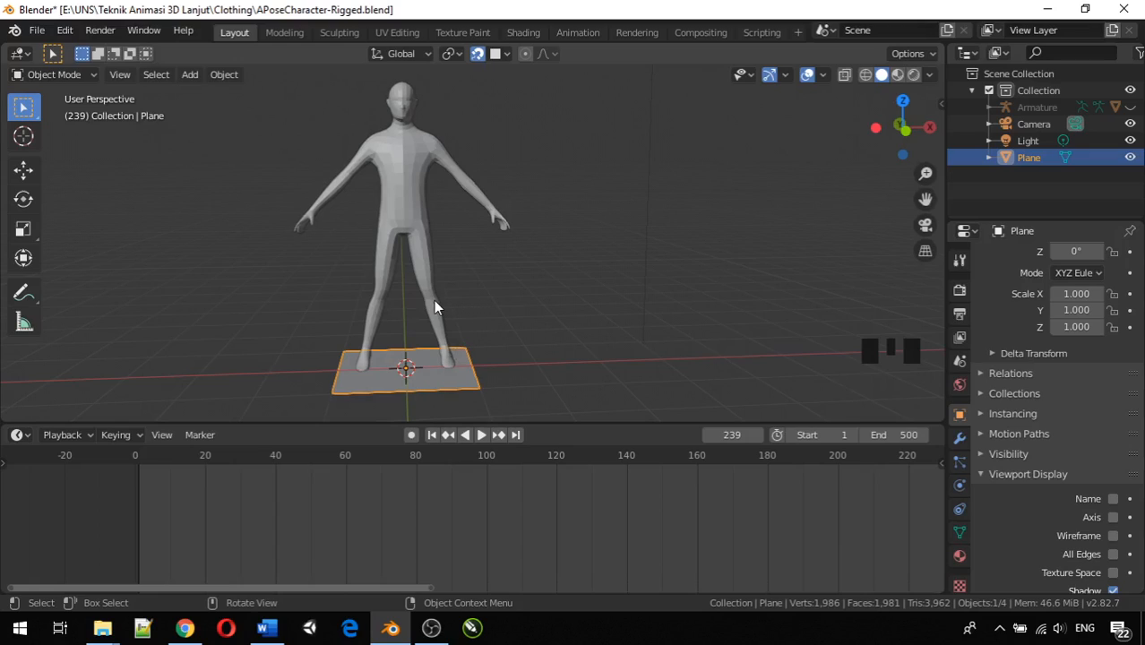
{"action": "middle_click_drag", "start_coordinate": [111, 135], "coordinate": [345, 248]}
{"action": "key", "text": "Tab"}
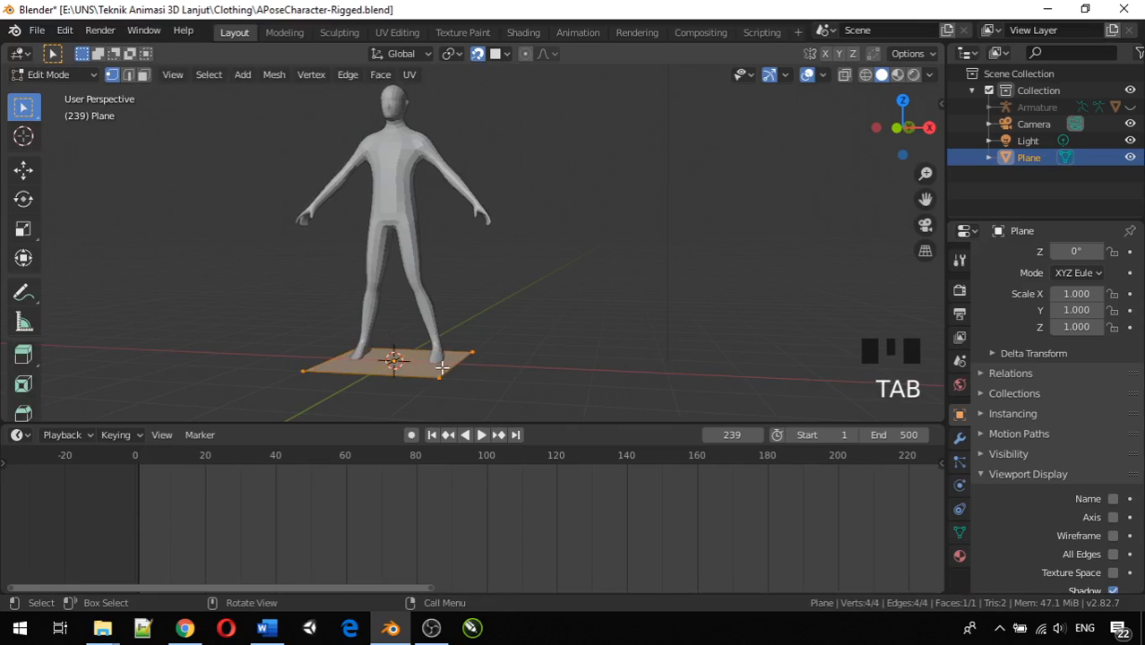
{"action": "middle_click_drag", "start_coordinate": [441, 367], "coordinate": [479, 354]}
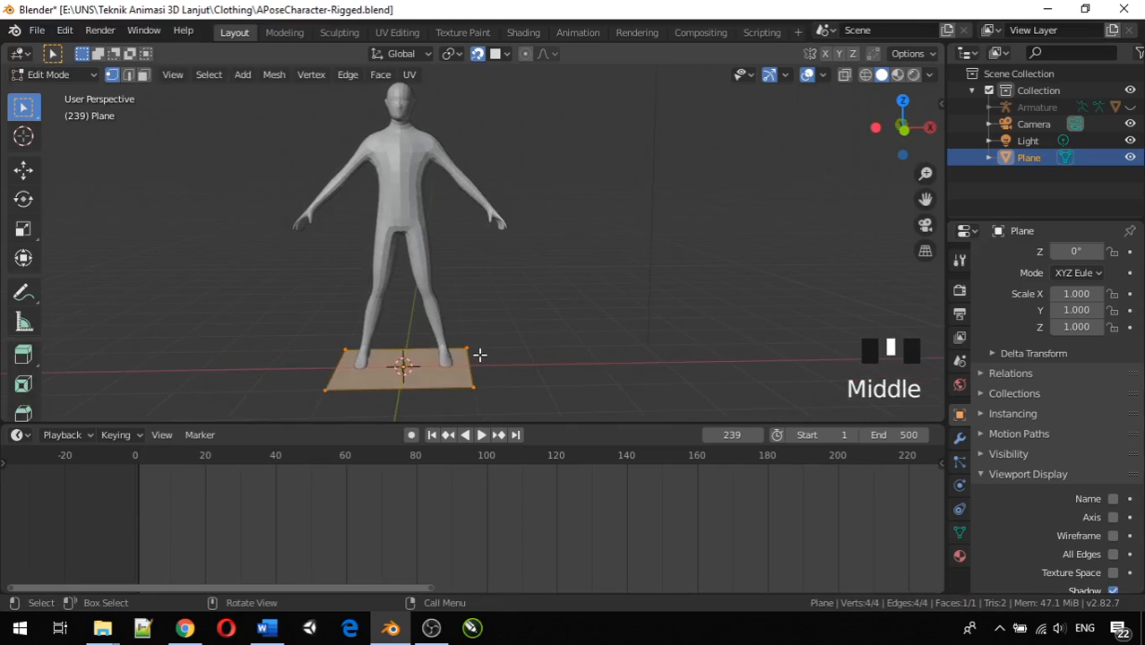
Move the plane's back-left corner vertex up so it snaps onto the middle of the character's chest.
{"action": "left_click", "coordinate": [345, 346]}
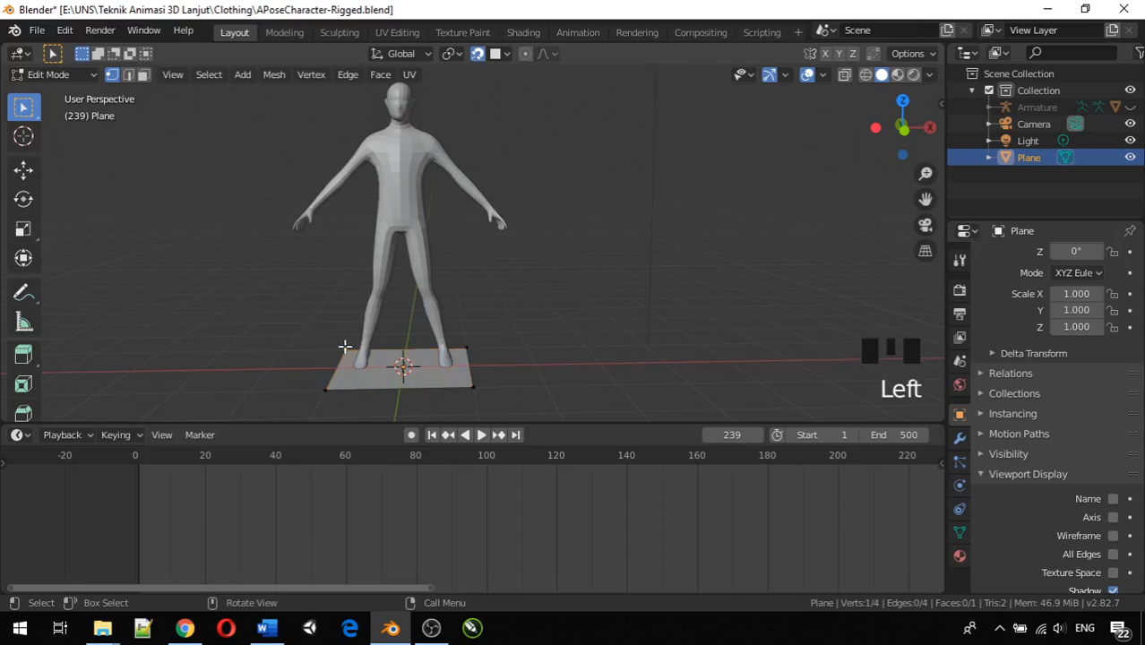
{"action": "key", "text": "g"}
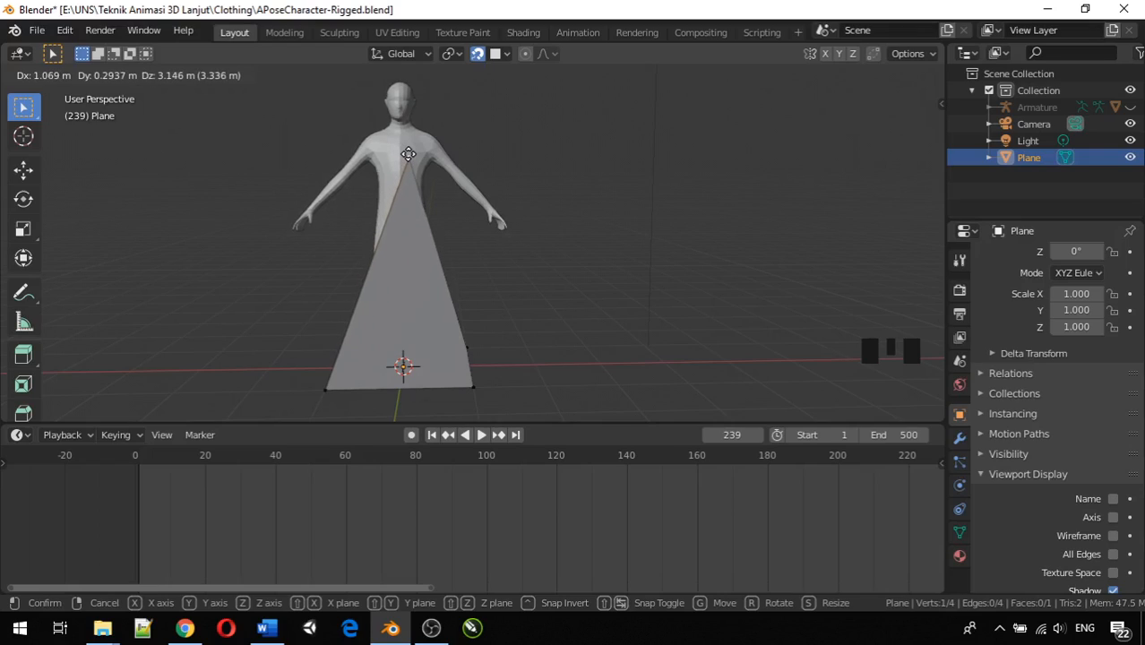
{"action": "left_click", "coordinate": [406, 154]}
{"action": "middle_click_drag", "start_coordinate": [453, 186], "coordinate": [370, 218]}
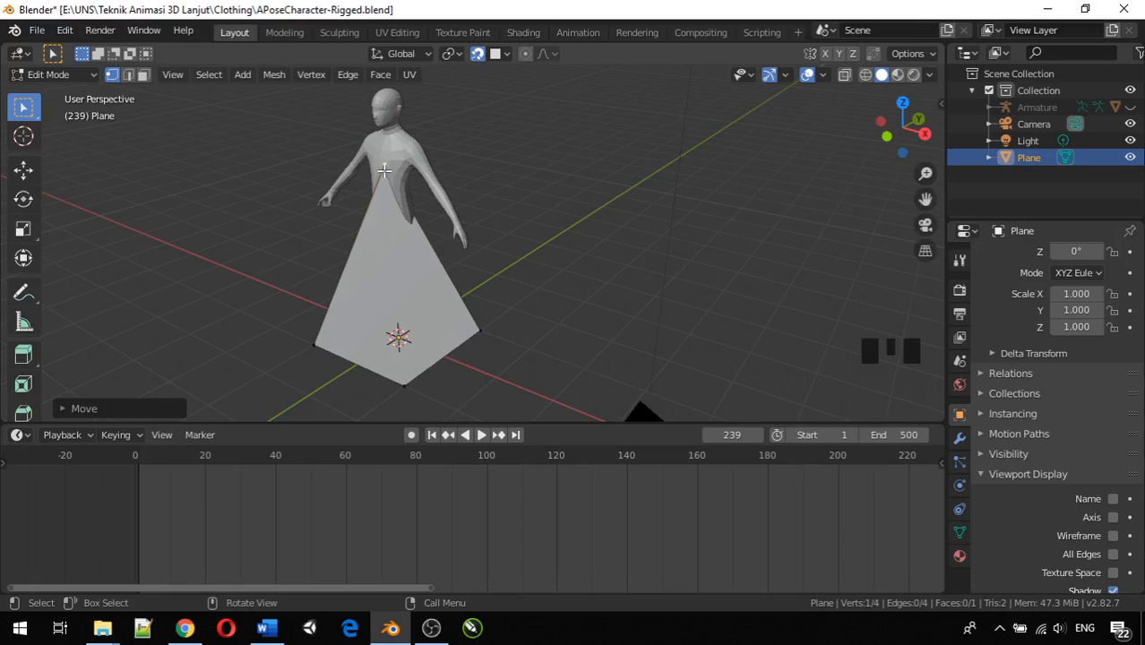
Snap the plane's back-right corner vertex onto the chest, just beside the first placed vertex.
{"action": "middle_click_drag", "start_coordinate": [476, 324], "coordinate": [498, 292]}
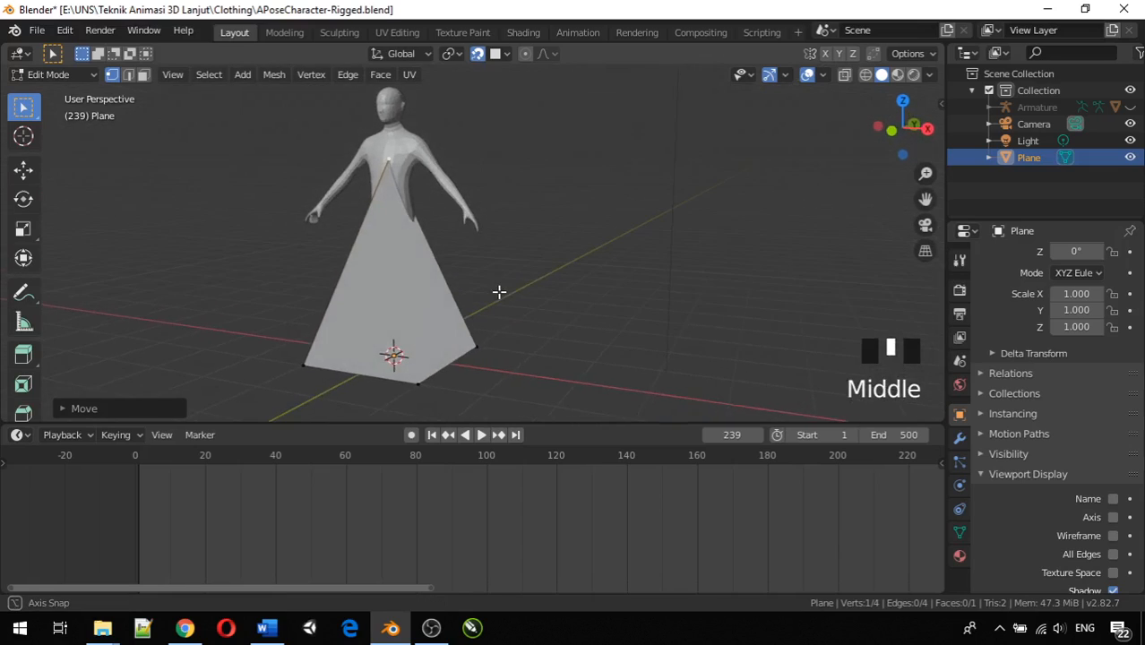
{"action": "left_click", "coordinate": [476, 344]}
{"action": "key", "text": "g"}
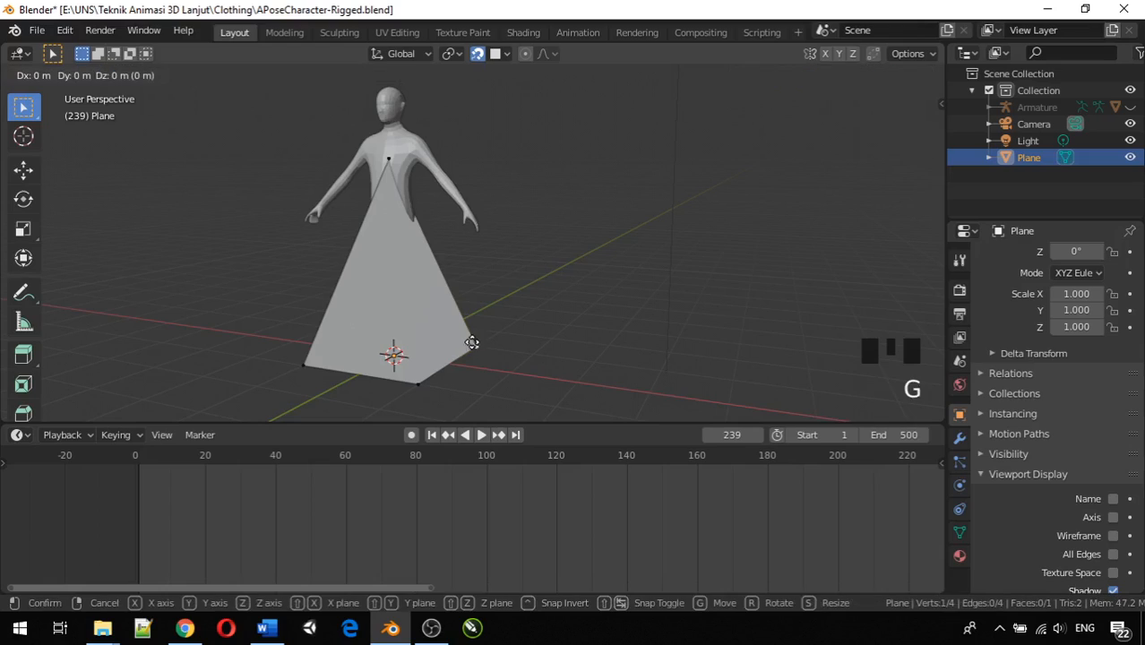
{"action": "left_click", "coordinate": [402, 156]}
Snap the plane's two remaining ground-level vertices onto the torso below the chest, forming a four-cornered patch on the body.
{"action": "left_click", "coordinate": [303, 365]}
{"action": "key", "text": "g"}
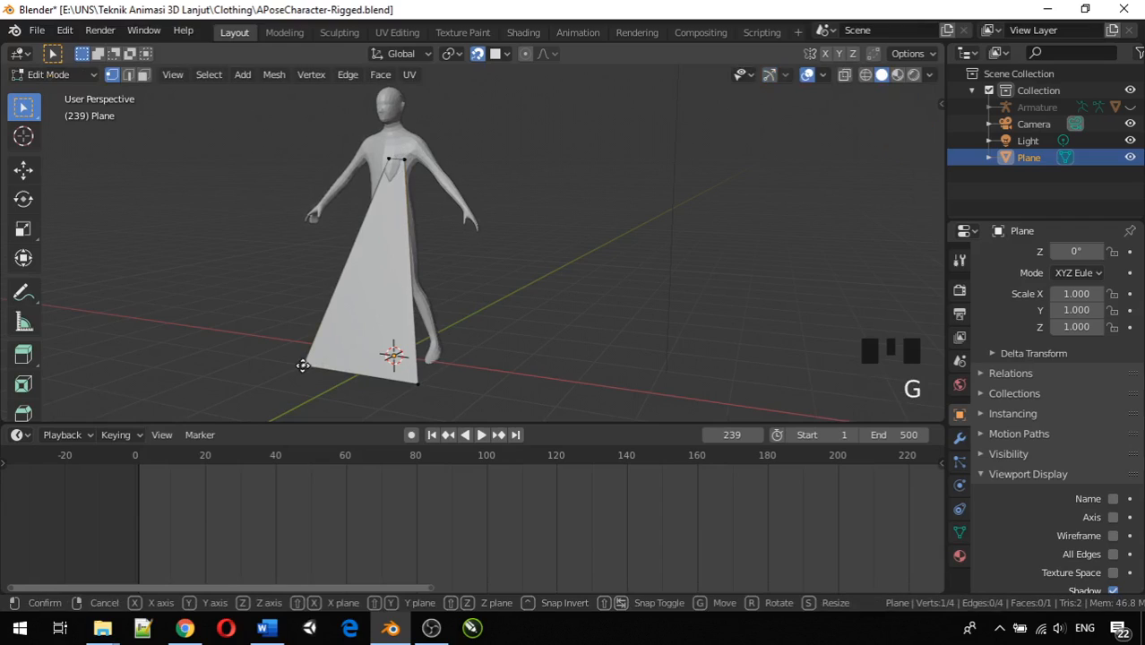
{"action": "left_click", "coordinate": [384, 189]}
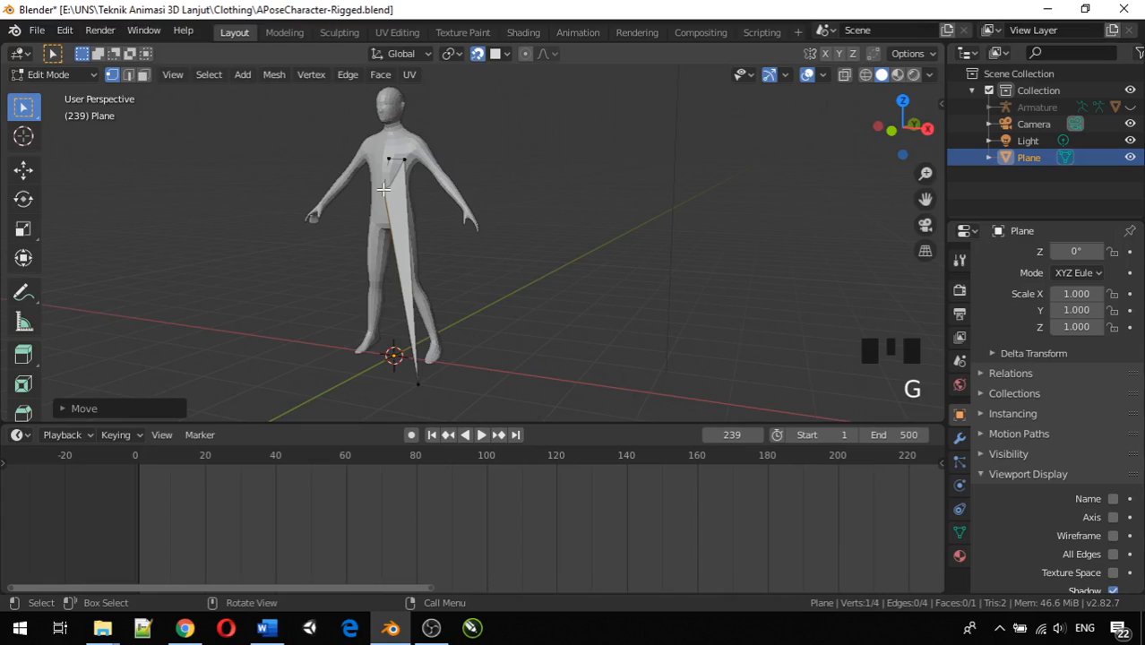
{"action": "left_click", "coordinate": [416, 376]}
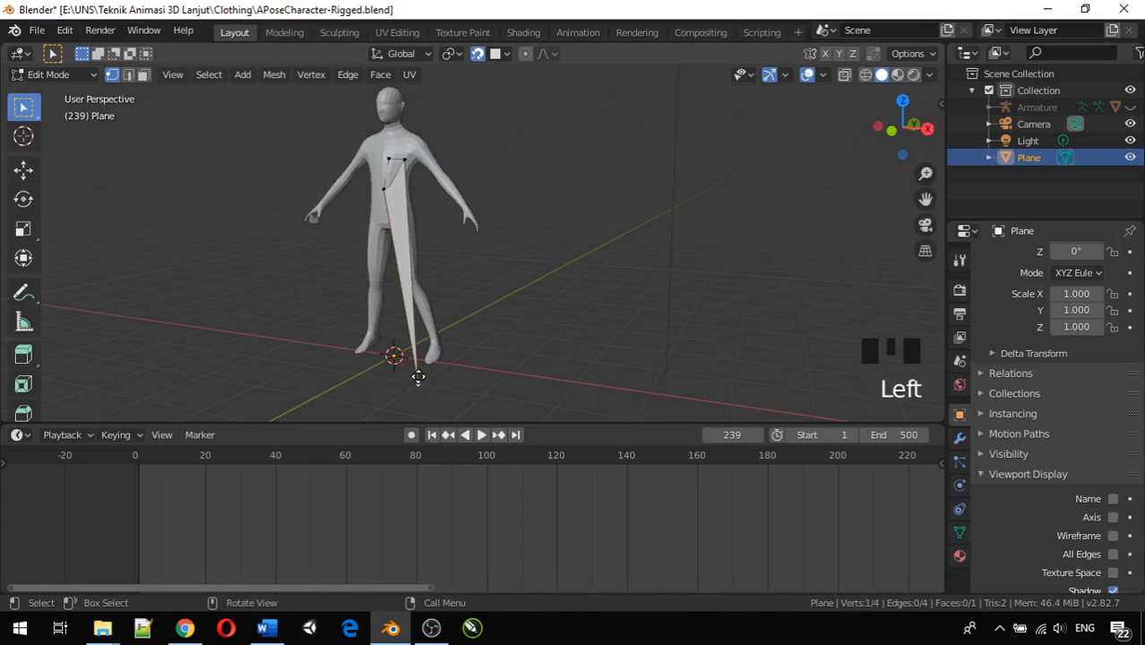
{"action": "key", "text": "g"}
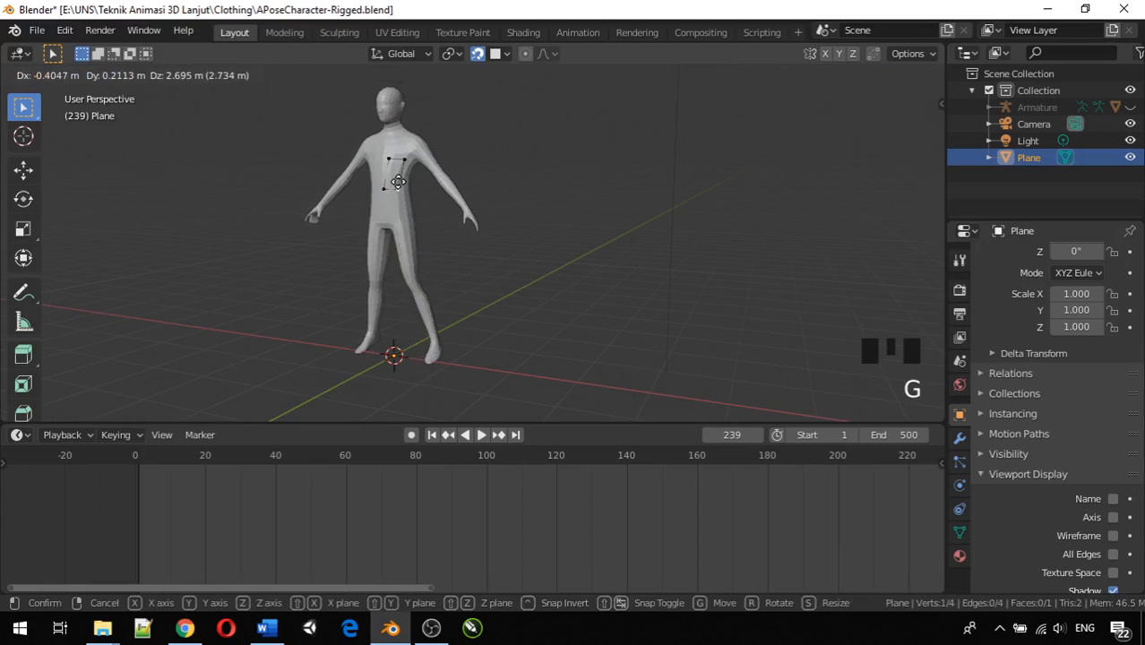
{"action": "left_click", "coordinate": [393, 190]}
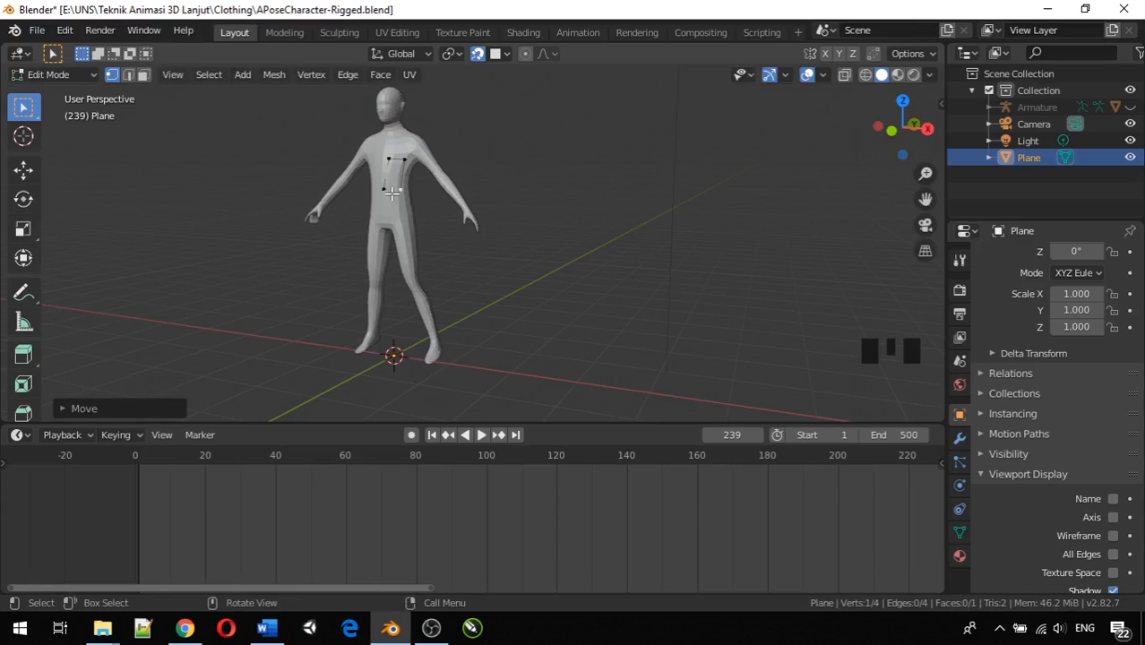
In front view, shift the patch's upper and lower inner vertices sideways so its inner edge runs vertically beside the body's centre line.
{"action": "key", "text": "KP_1"}
{"action": "scroll", "coordinate": [392, 193], "scroll_direction": "up", "scroll_amount": 7}
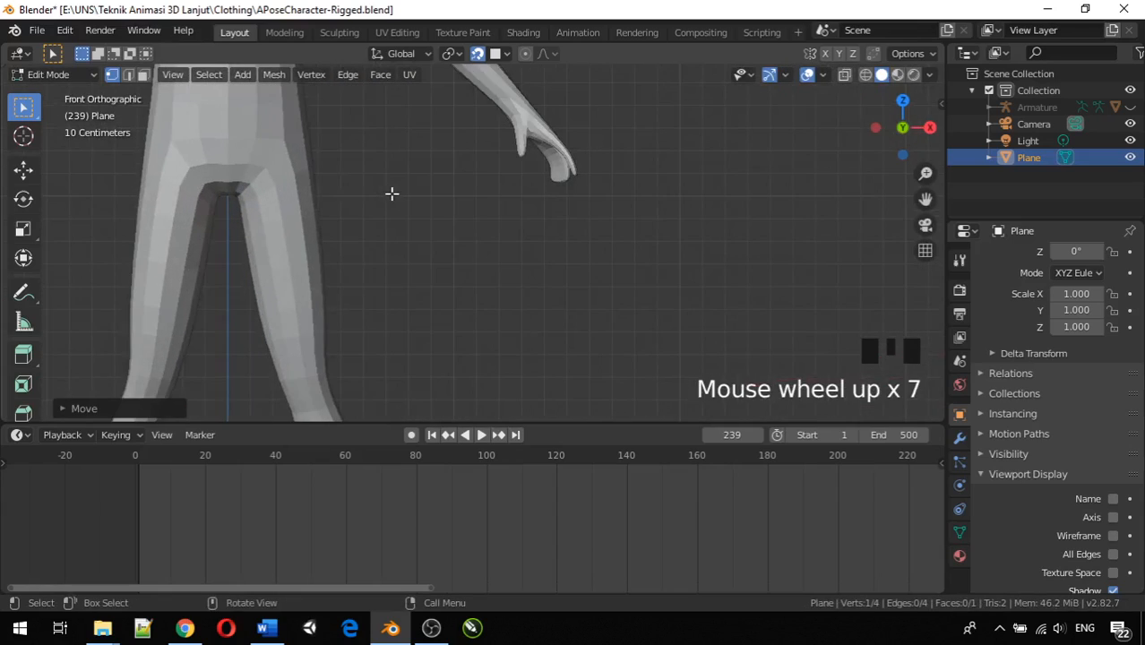
{"action": "middle_click_drag", "start_coordinate": [380, 192], "coordinate": [473, 110], "text": "shift"}
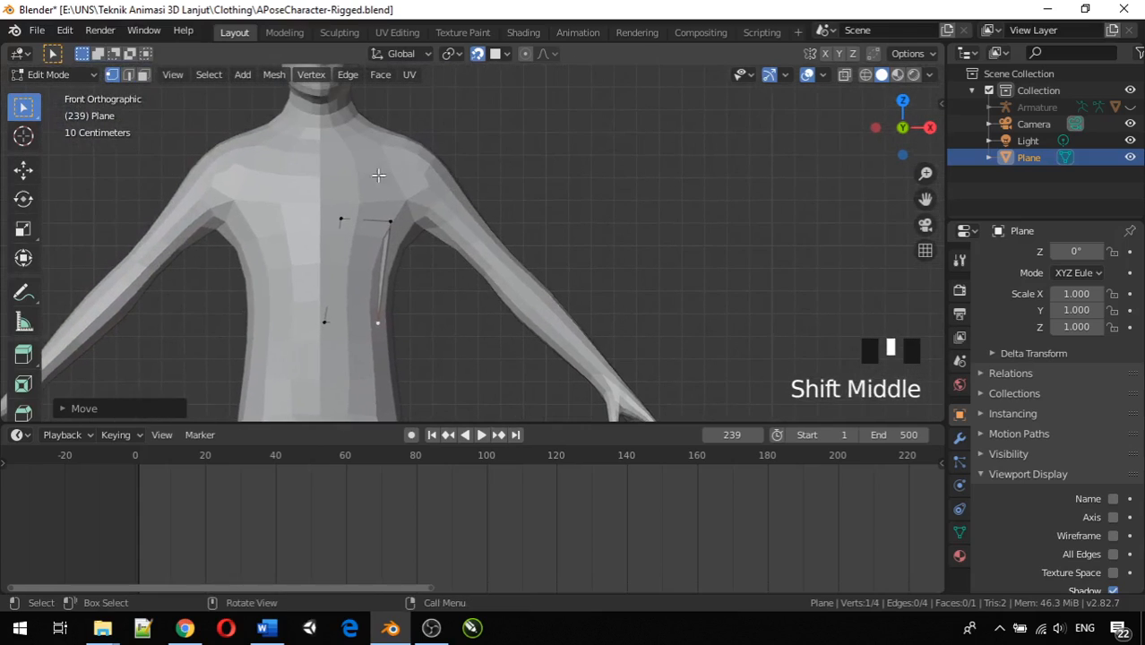
{"action": "left_click", "coordinate": [345, 221]}
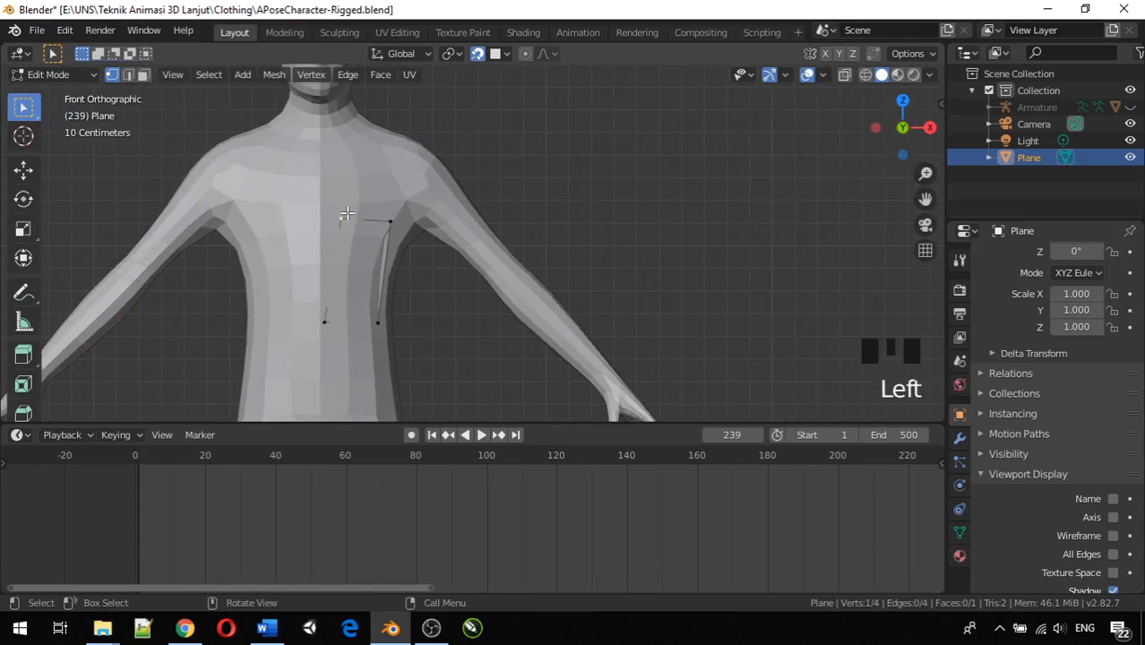
{"action": "key", "text": "g"}
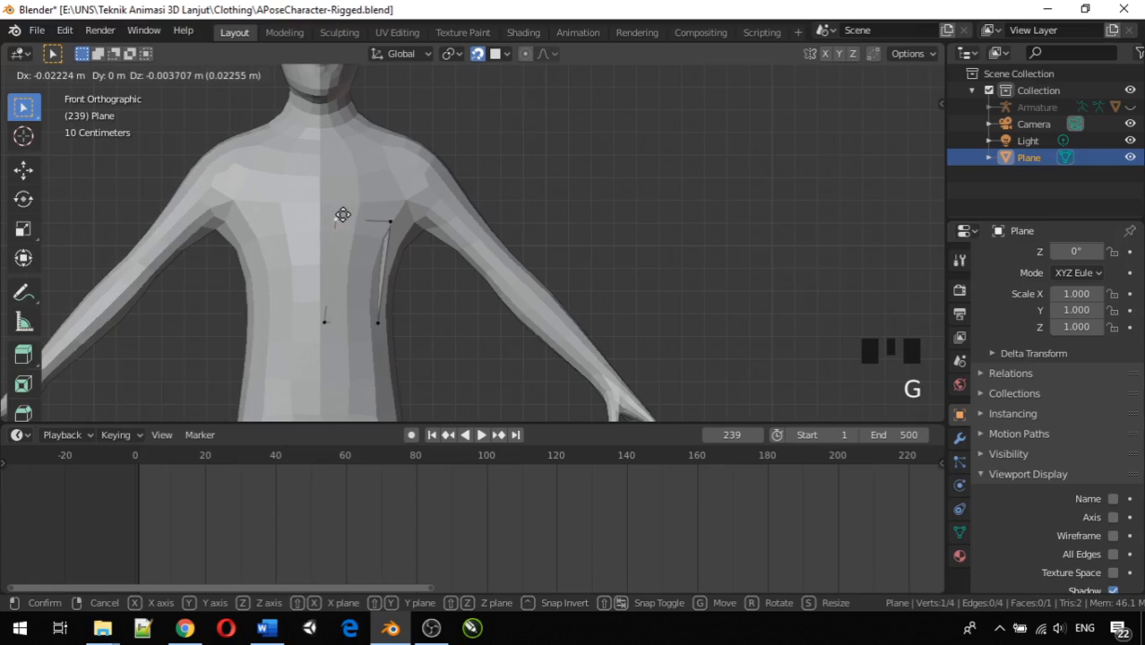
{"action": "left_click", "coordinate": [338, 215]}
{"action": "left_click", "coordinate": [325, 320]}
{"action": "key", "text": "g"}
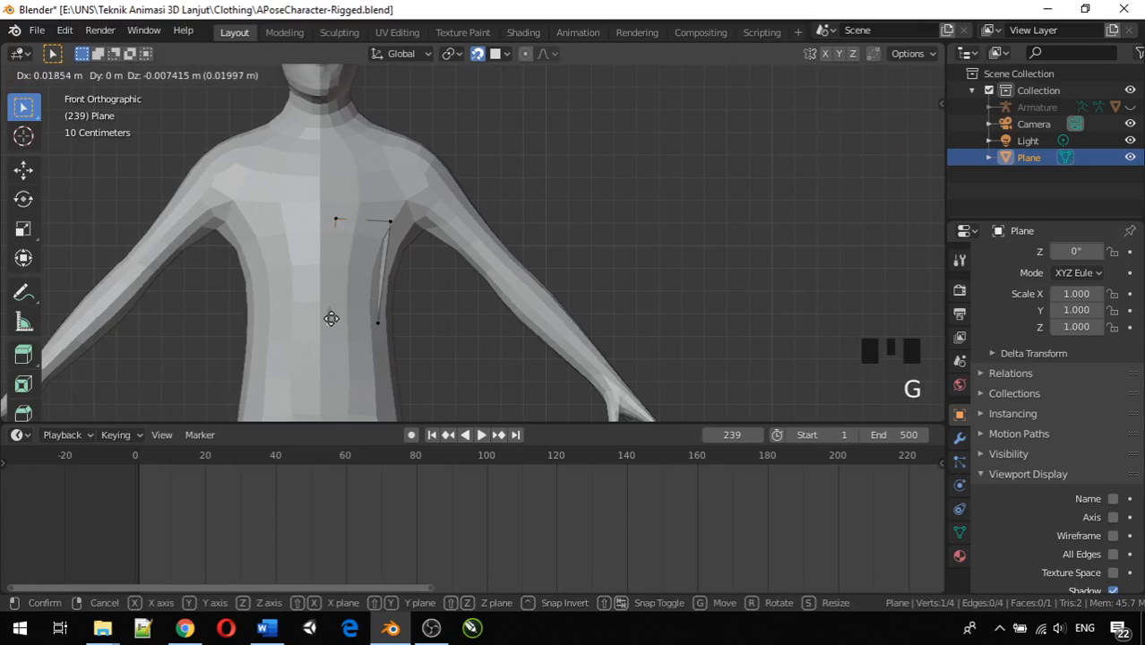
{"action": "left_click", "coordinate": [338, 318]}
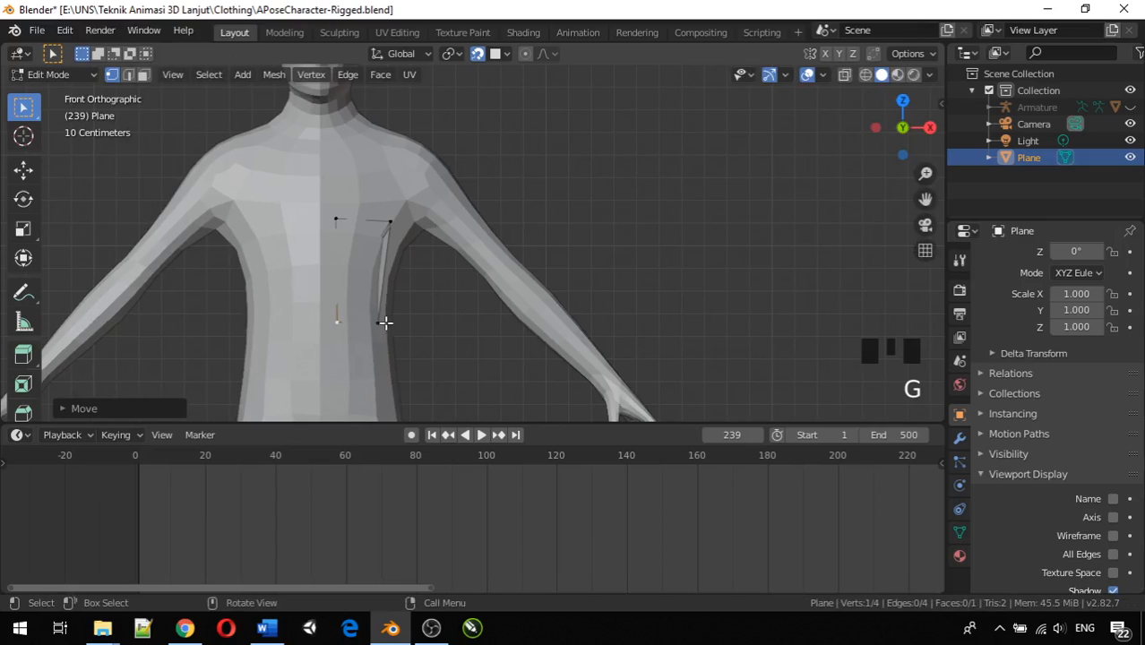
{"action": "left_click", "coordinate": [379, 320]}
Turn on In Front in the plane's viewport display settings.
{"action": "scroll", "coordinate": [381, 321], "scroll_direction": "down", "scroll_amount": 1}
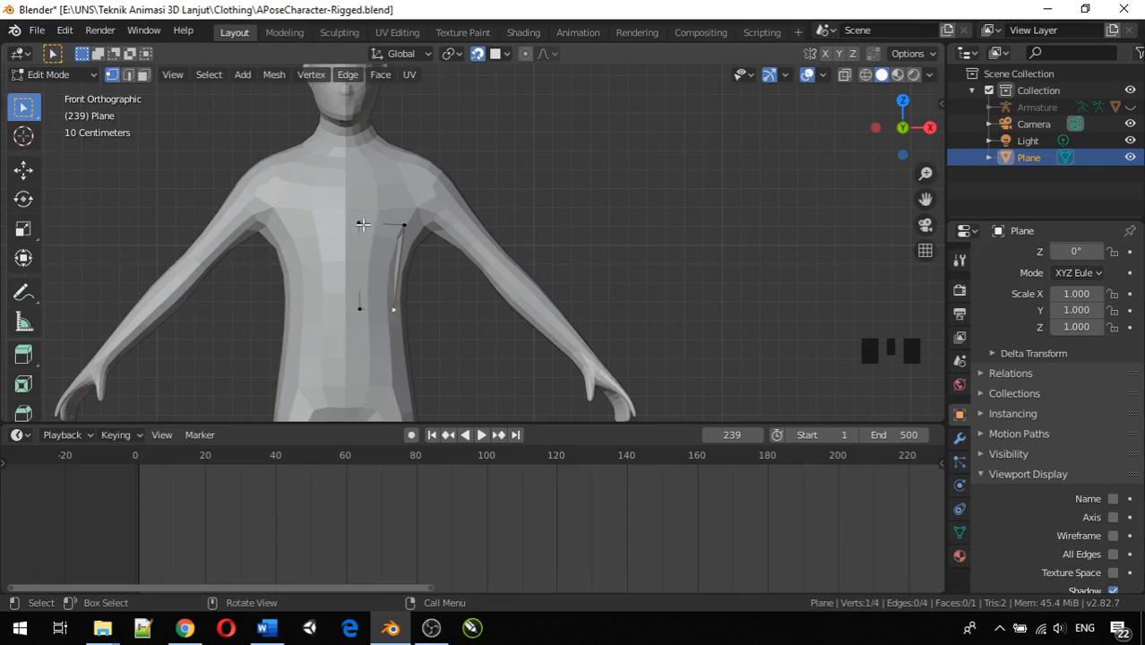
{"action": "left_click", "coordinate": [962, 419]}
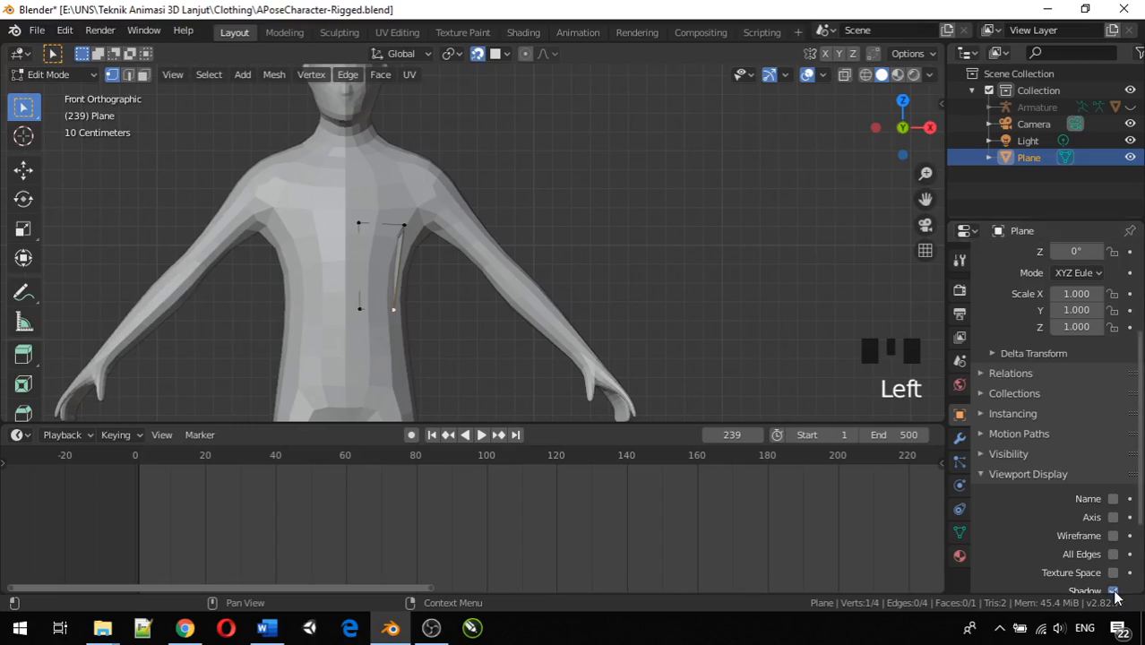
{"action": "scroll", "coordinate": [1103, 559], "scroll_direction": "down", "scroll_amount": 3}
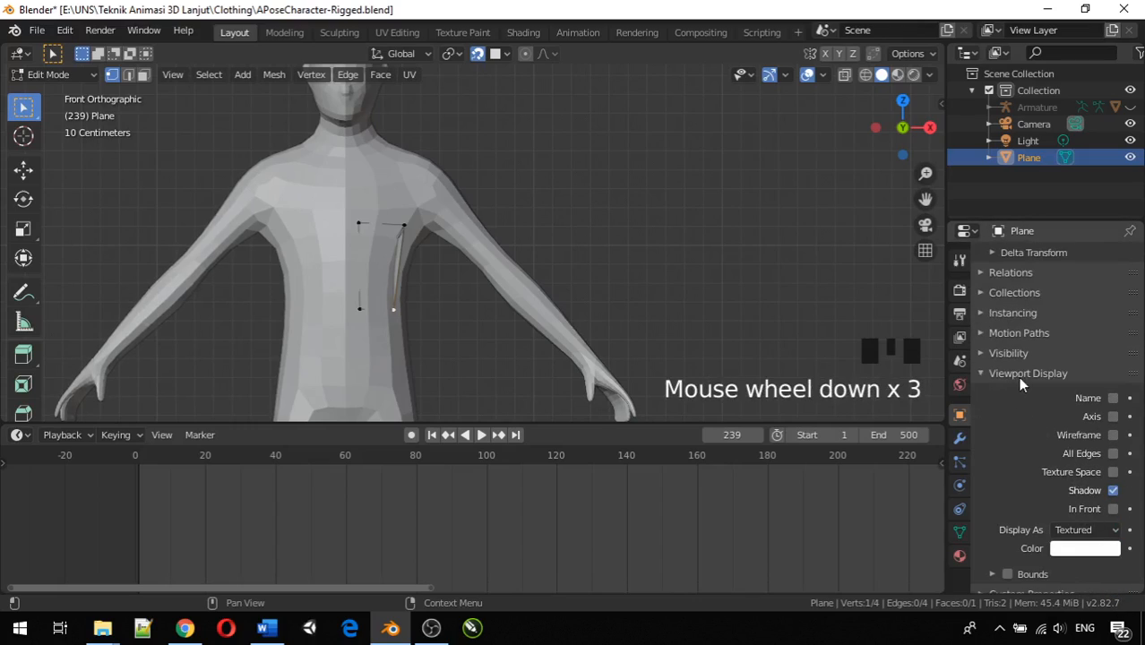
{"action": "left_click", "coordinate": [1113, 509]}
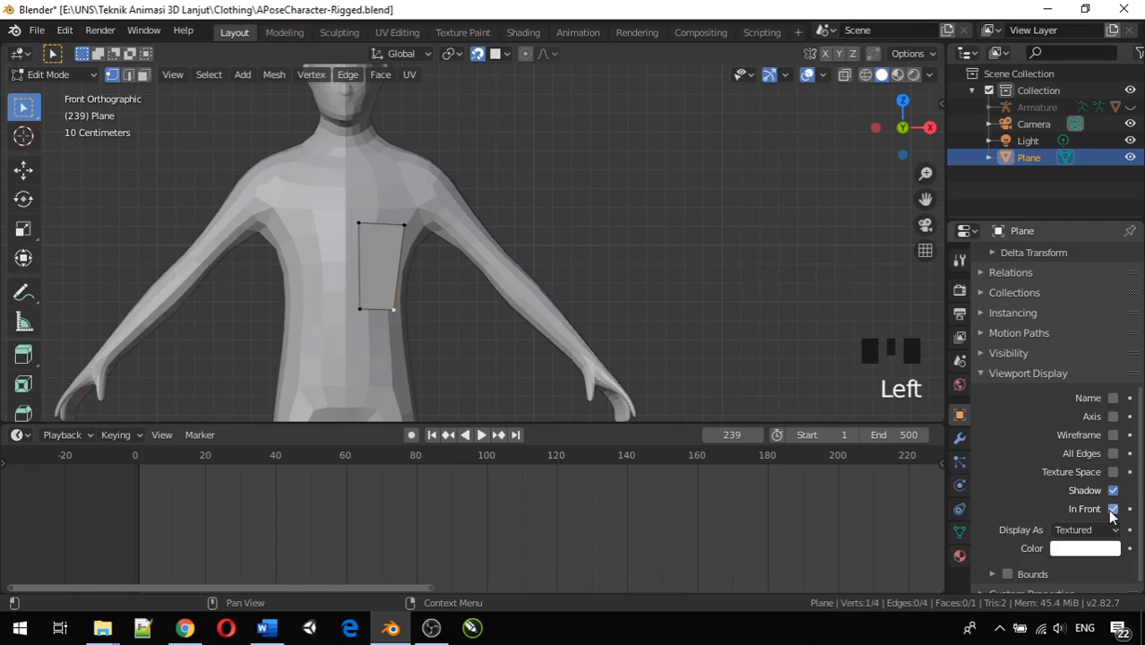
Add one horizontal and one vertical loop cut through the middle of the chest patch.
{"action": "scroll", "coordinate": [450, 255], "scroll_direction": "up", "scroll_amount": 2}
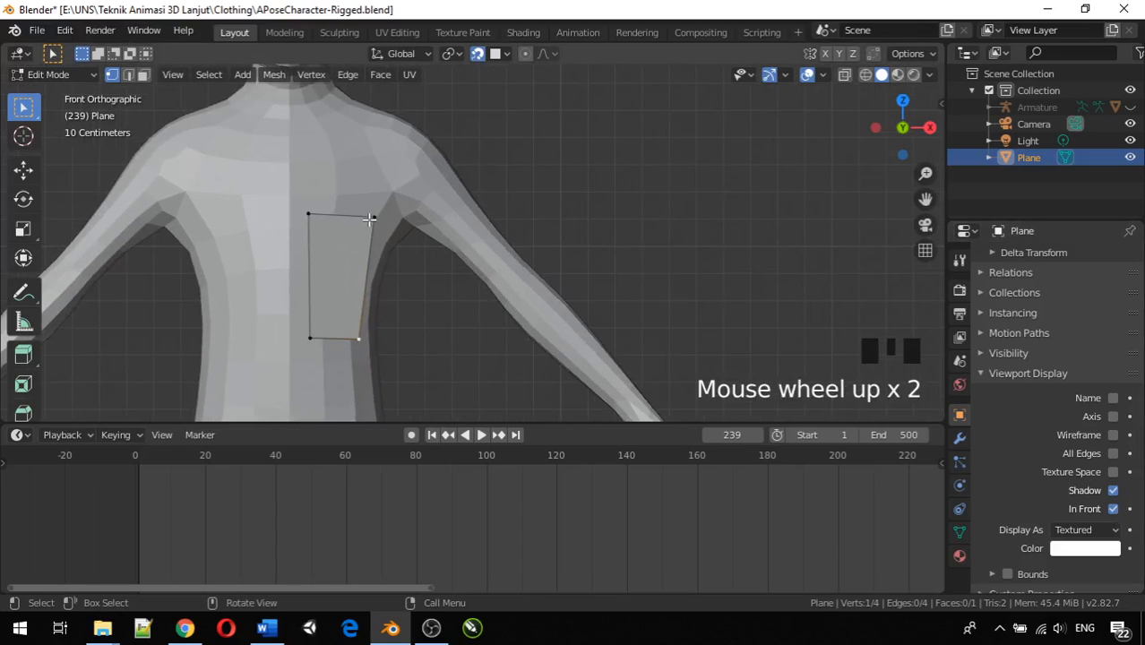
{"action": "left_click", "coordinate": [371, 216]}
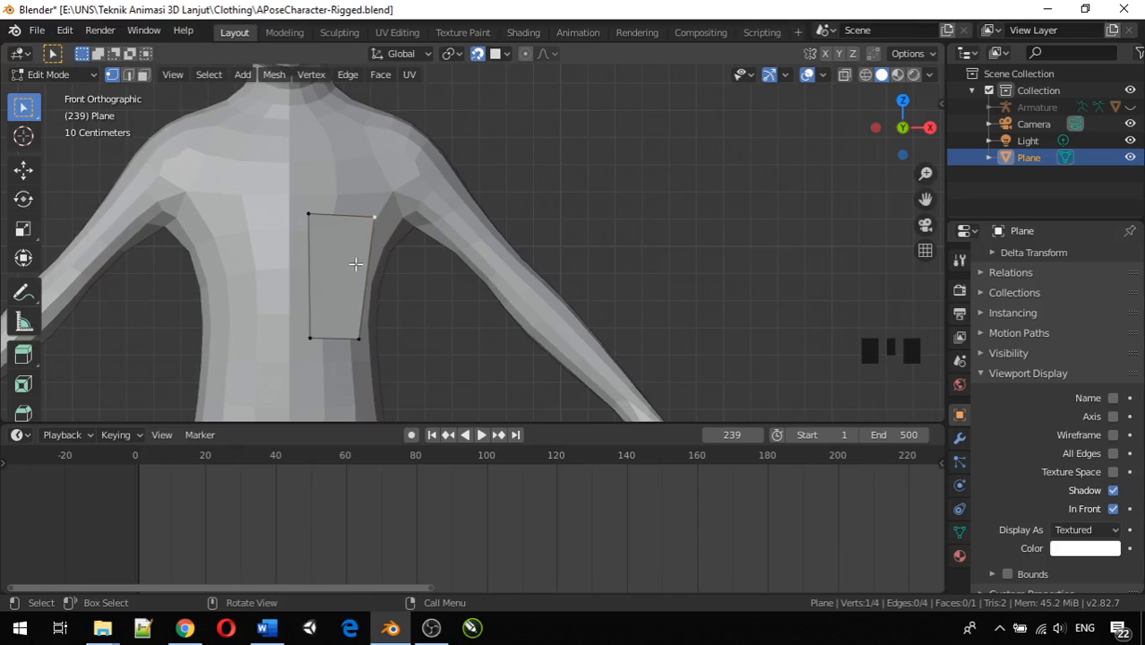
{"action": "key", "text": "ctrl"}
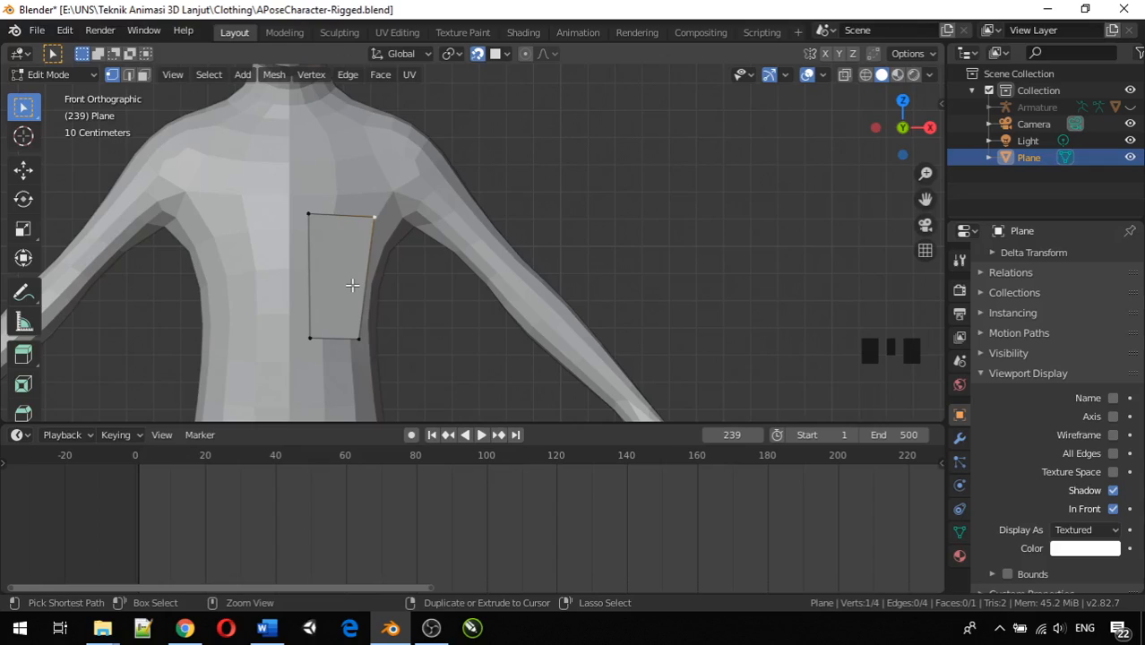
{"action": "key", "text": "ctrl+r"}
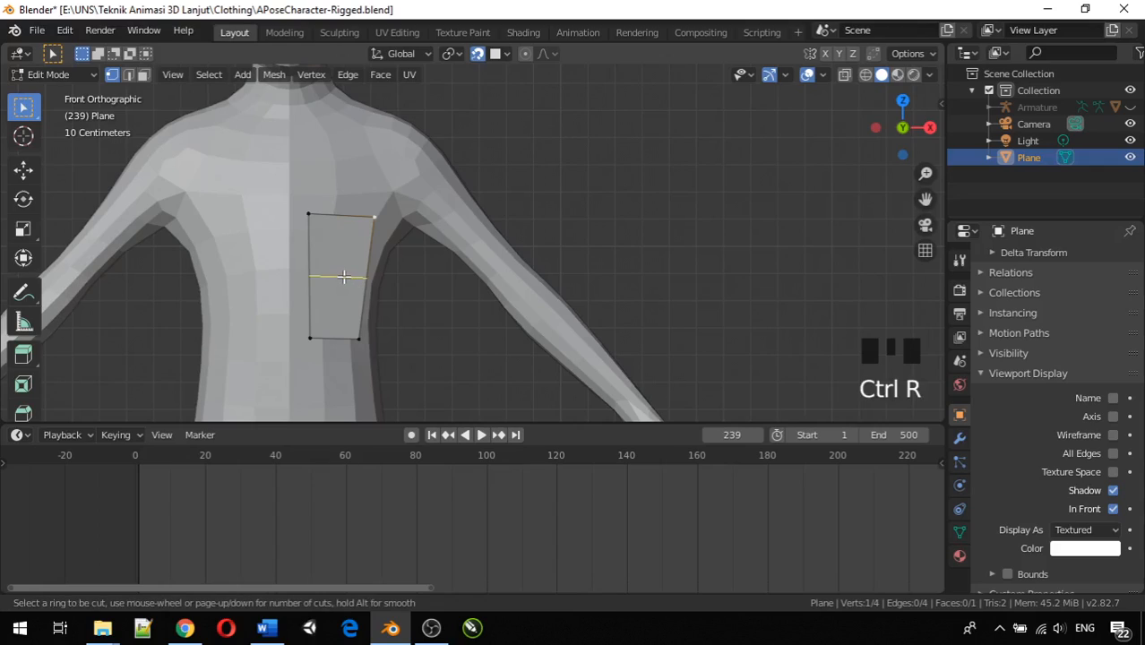
{"action": "left_click", "coordinate": [343, 278]}
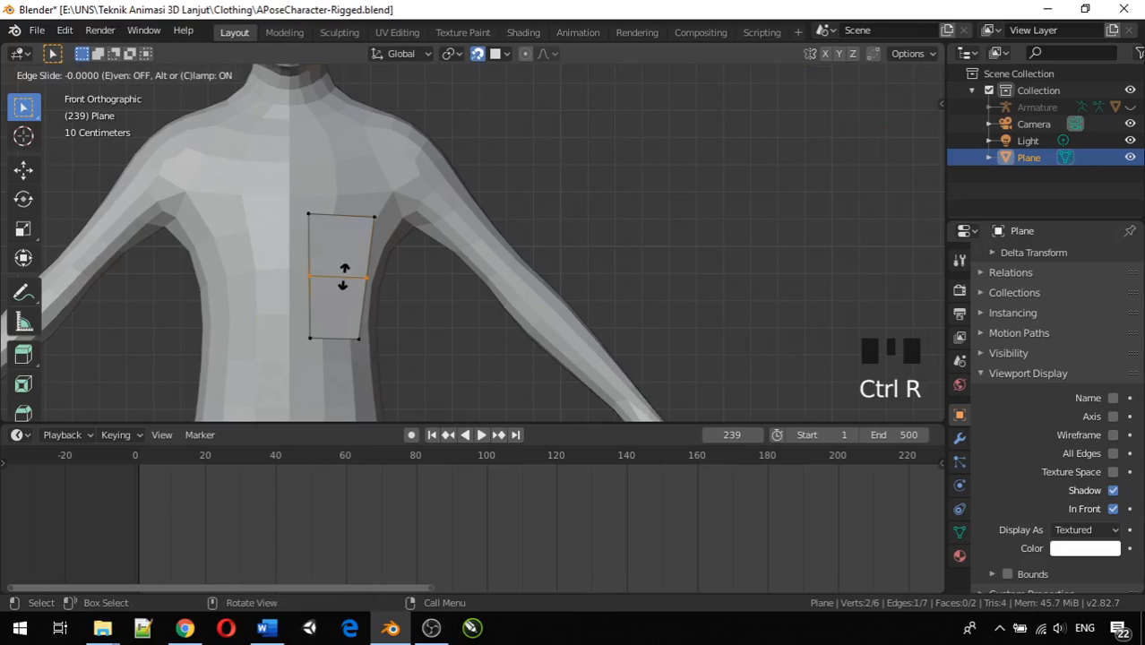
{"action": "left_click", "coordinate": [343, 277]}
{"action": "key", "text": "ctrl+r"}
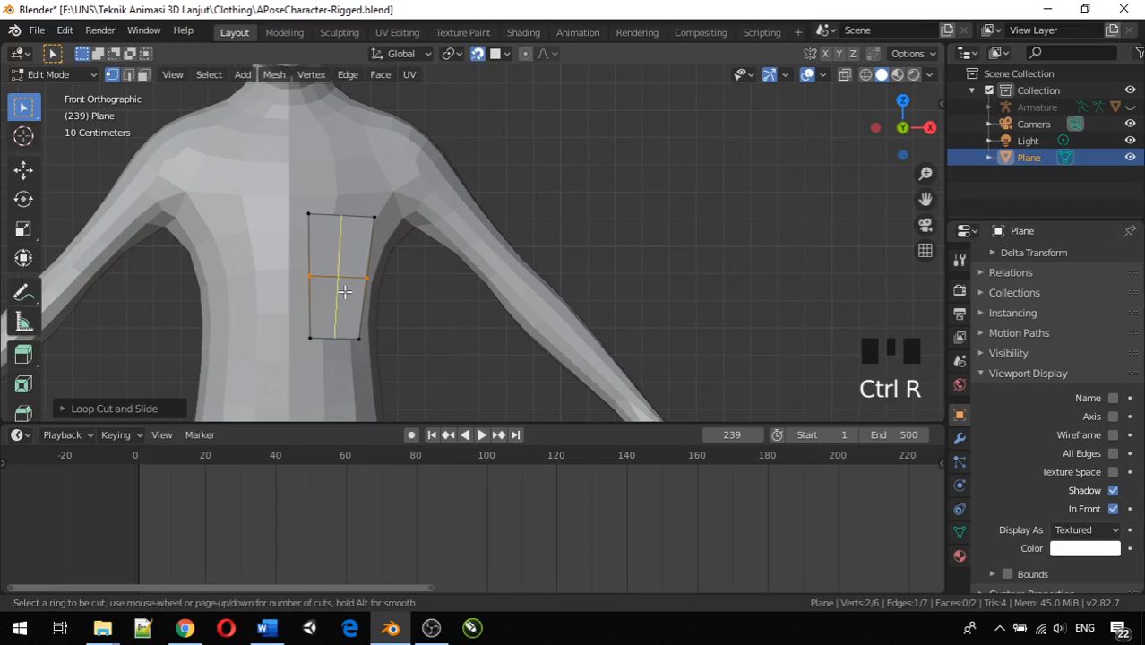
{"action": "left_click", "coordinate": [344, 291]}
{"action": "left_click", "coordinate": [340, 293]}
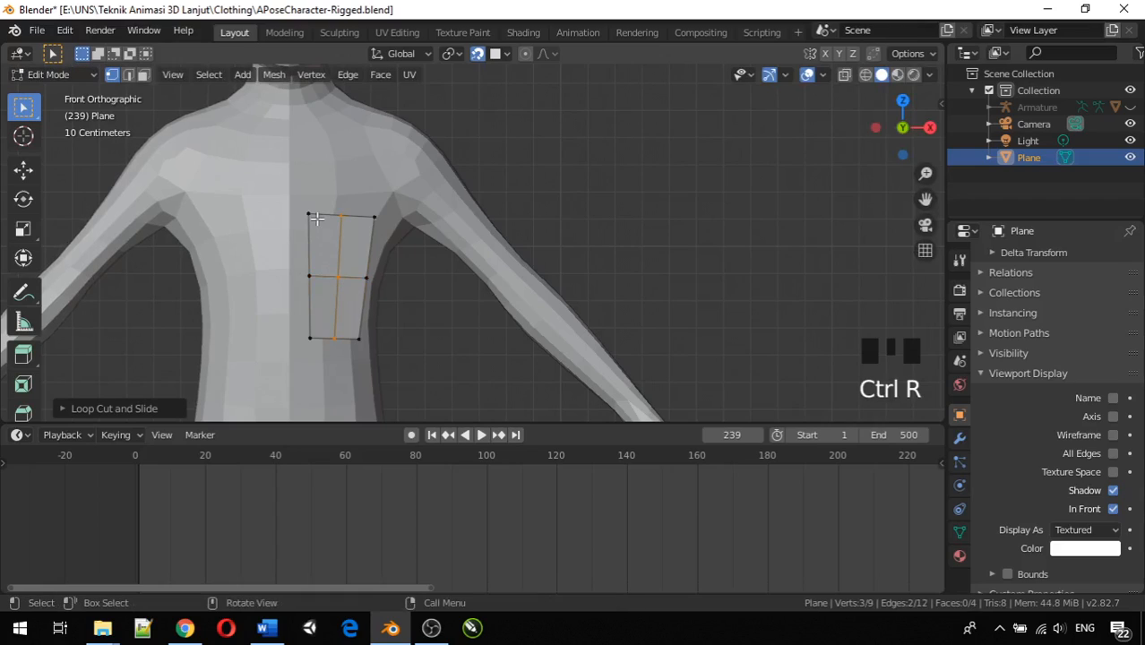
Extrude the patch's three top vertices upward twice, first onto the upper chest and again up to the shoulder.
{"action": "scroll", "coordinate": [317, 219], "scroll_direction": "down", "scroll_amount": 2}
{"action": "left_click", "coordinate": [359, 222]}
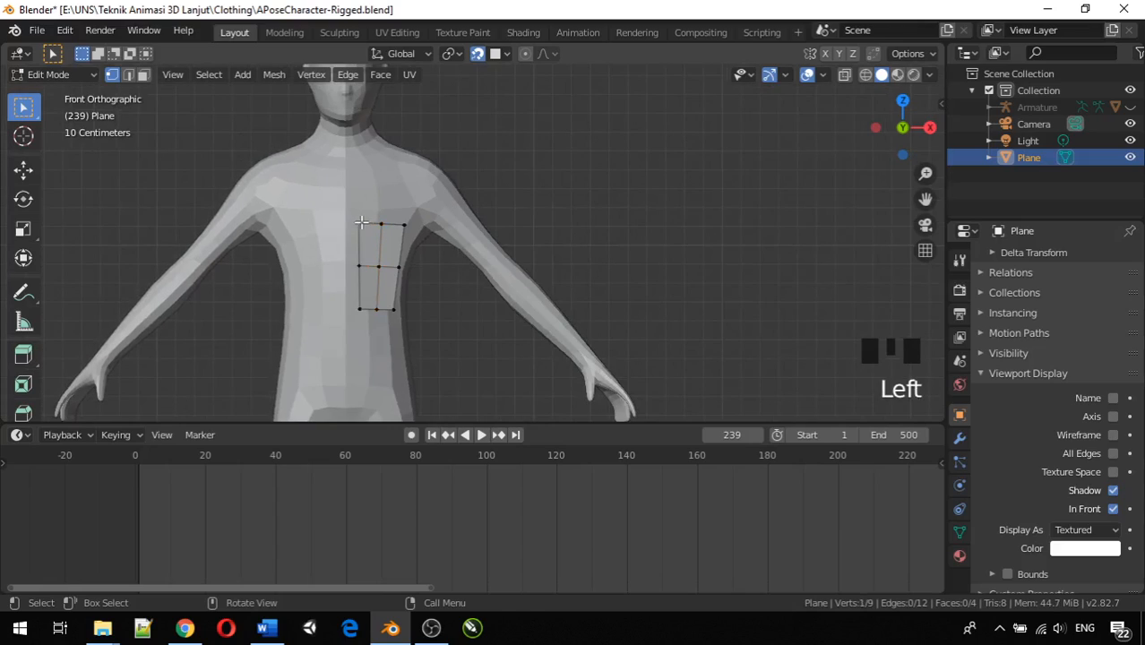
{"action": "left_click", "coordinate": [377, 224], "text": "shift"}
{"action": "left_click", "coordinate": [399, 224], "text": "shift"}
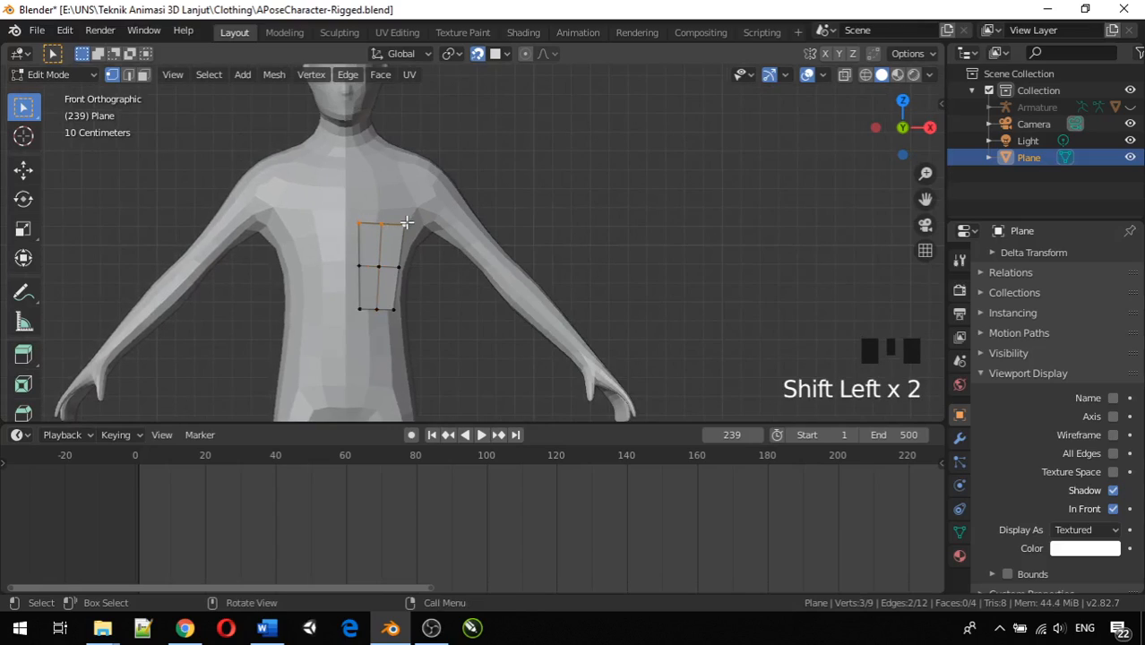
{"action": "key", "text": "e"}
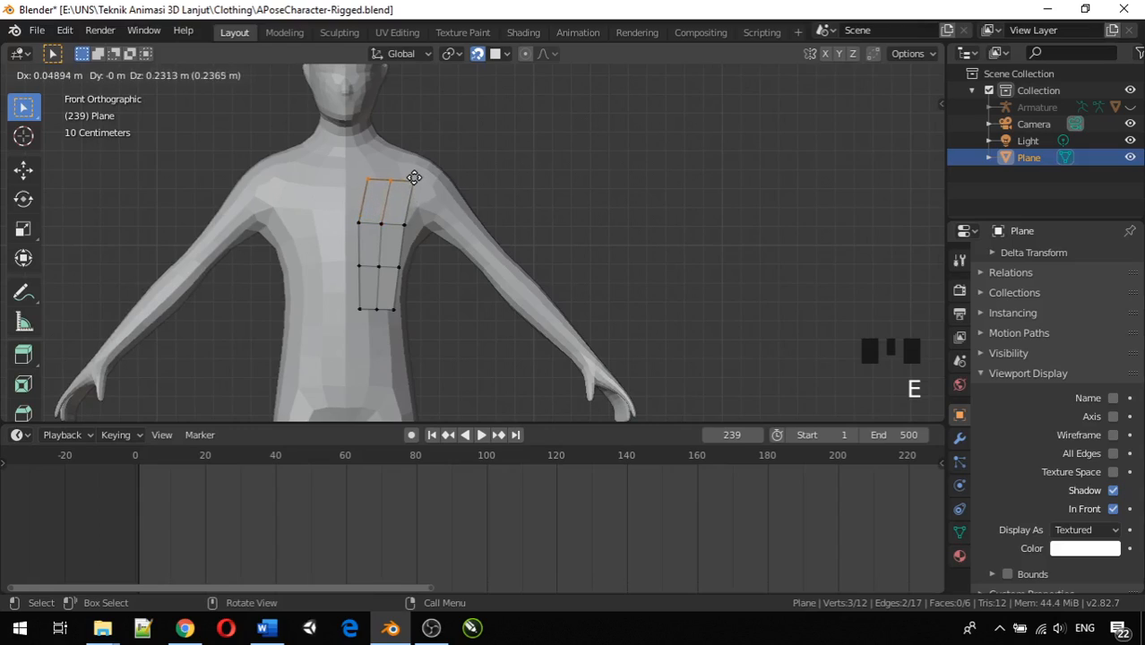
{"action": "left_click", "coordinate": [413, 177]}
{"action": "key", "text": "e"}
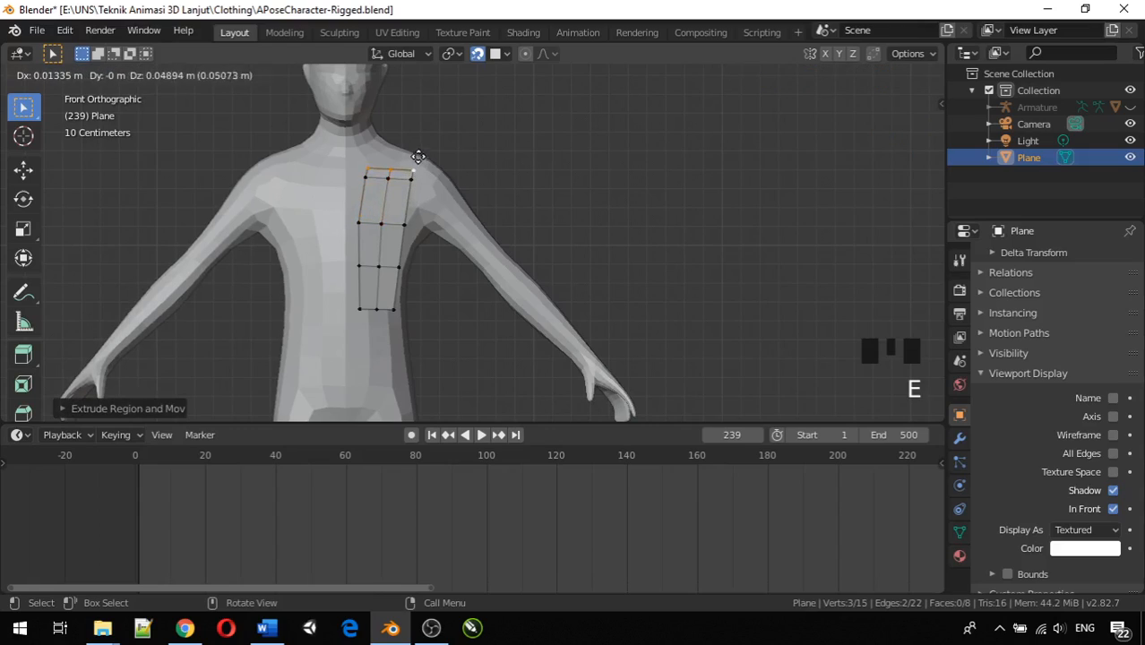
{"action": "left_click", "coordinate": [420, 144]}
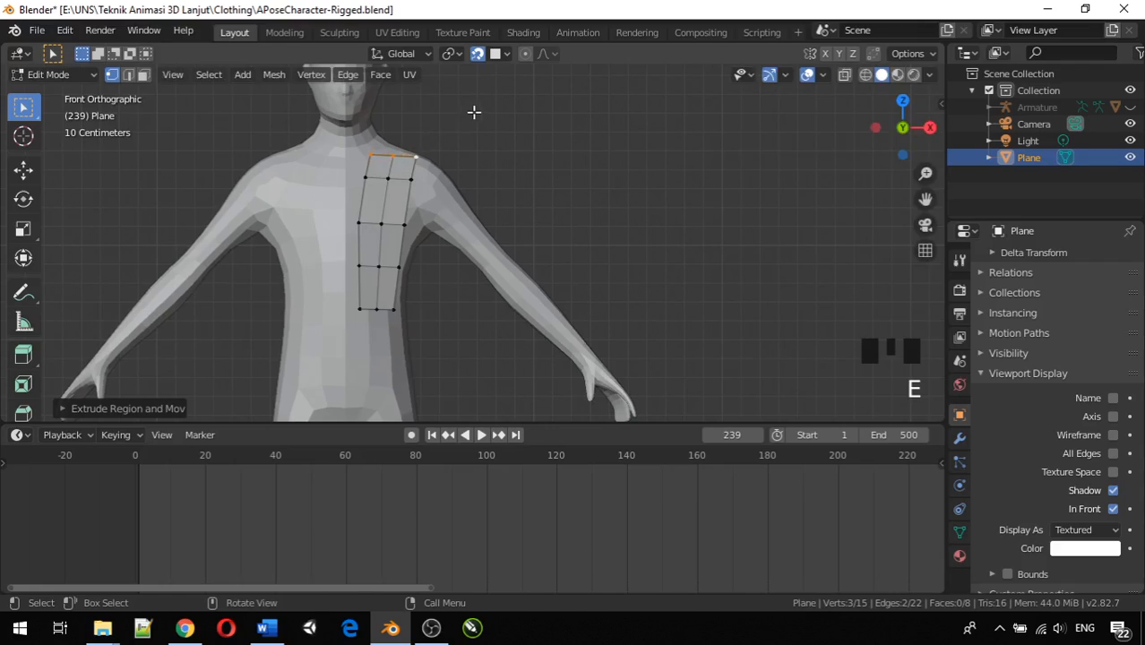
Rotate the extruded top edge to follow the shoulder's slope and move it onto the shoulder line beside the neck.
{"action": "key", "text": "r"}
{"action": "left_click", "coordinate": [499, 143]}
{"action": "key", "text": "g"}
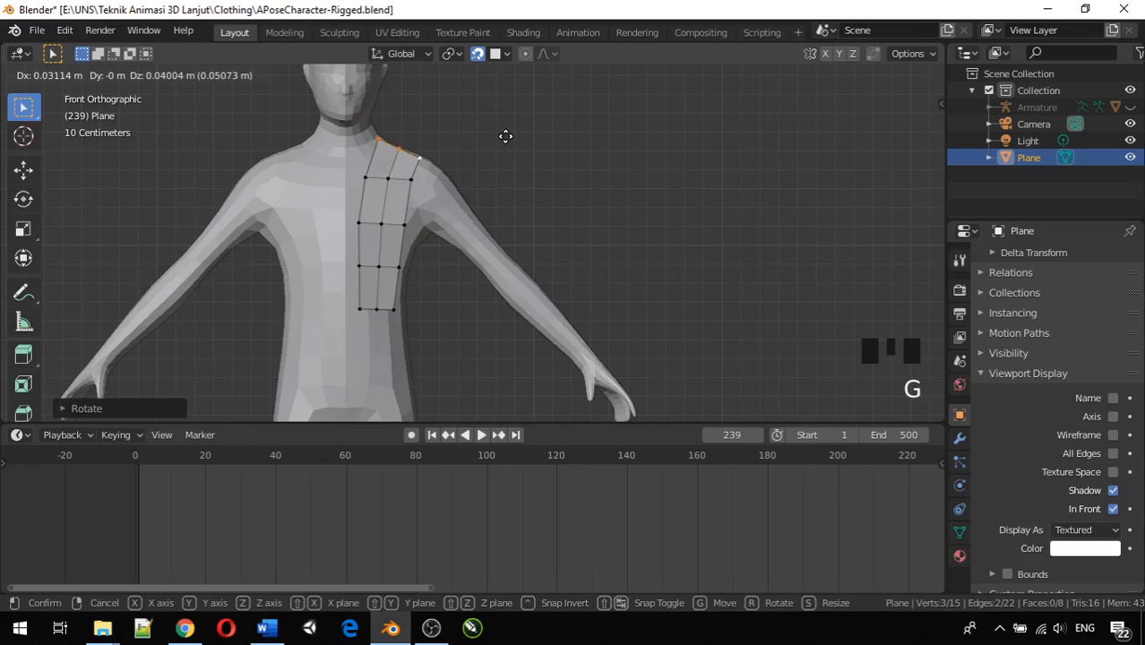
{"action": "left_click", "coordinate": [505, 139]}
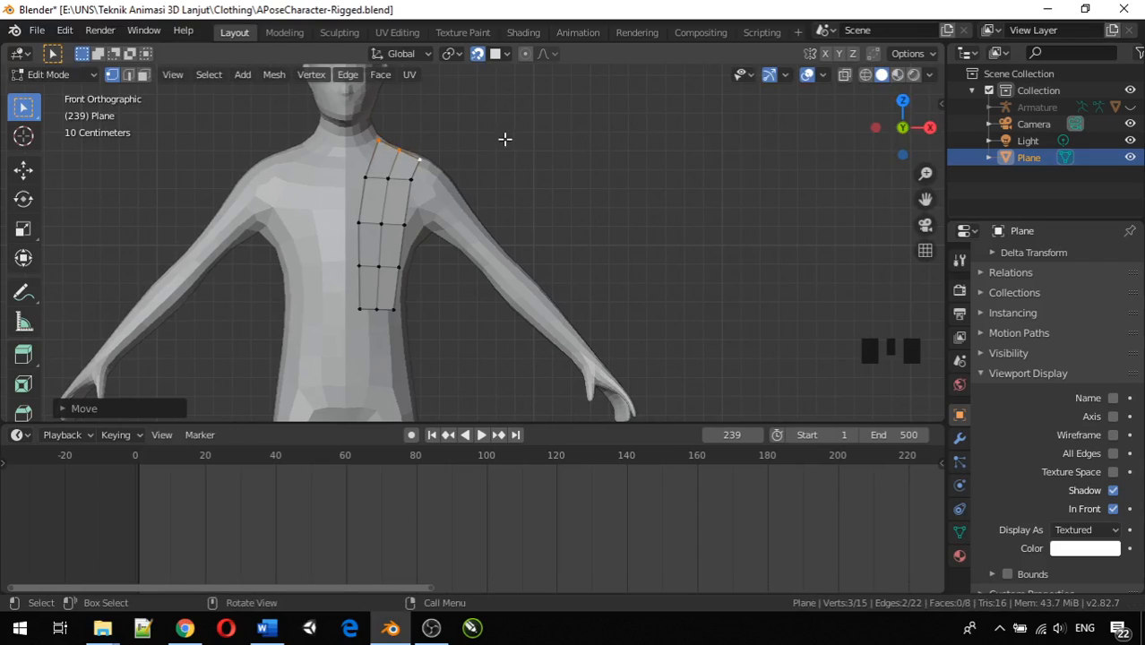
Move the three vertices of the patch's bottom row slightly upward and align them into a level edge.
{"action": "left_click", "coordinate": [397, 312]}
{"action": "key", "text": "g"}
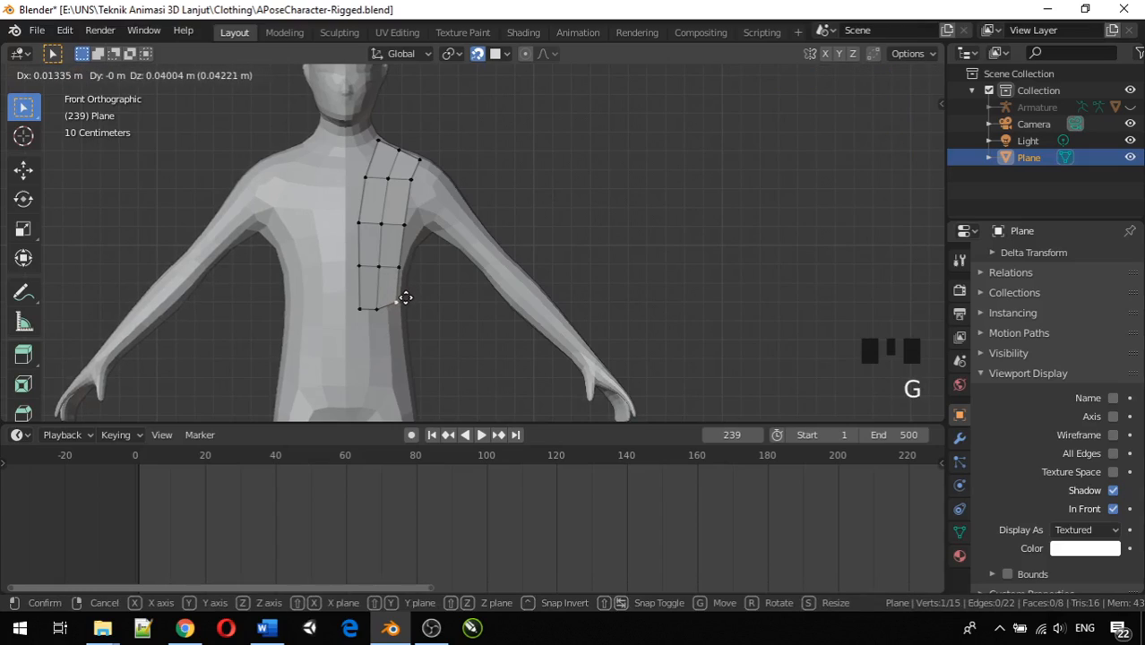
{"action": "left_click", "coordinate": [401, 299]}
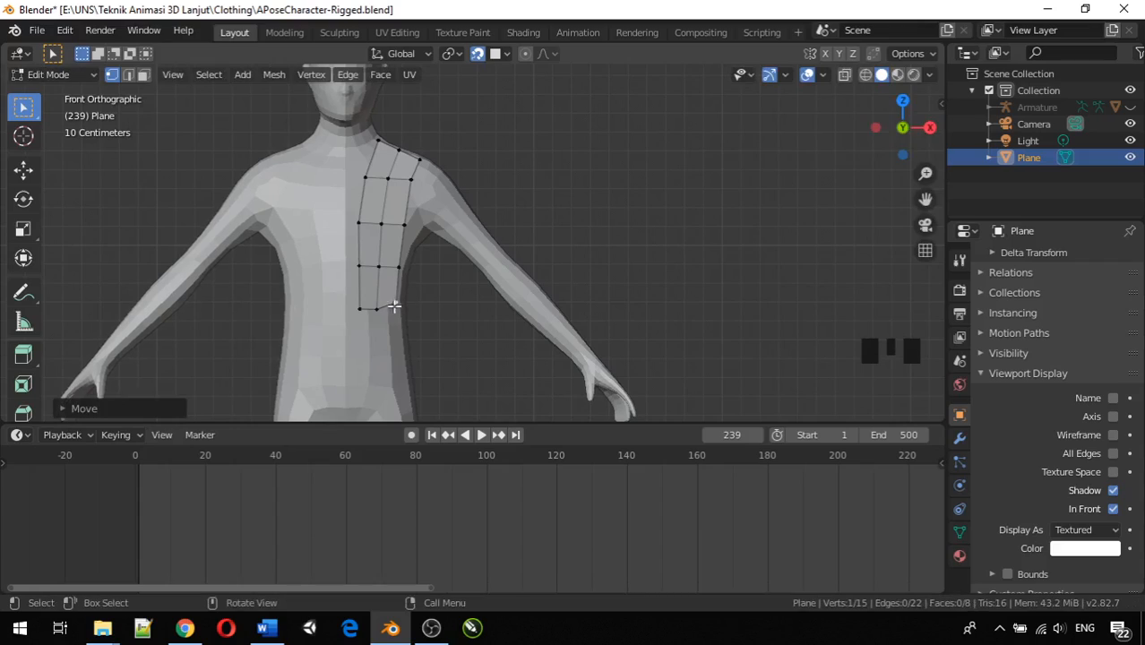
{"action": "left_click", "coordinate": [378, 306]}
{"action": "key", "text": "g"}
{"action": "left_click", "coordinate": [377, 304]}
{"action": "left_click", "coordinate": [360, 309]}
{"action": "key", "text": "g"}
{"action": "left_click", "coordinate": [360, 306]}
{"action": "left_click", "coordinate": [392, 302]}
{"action": "key", "text": "g"}
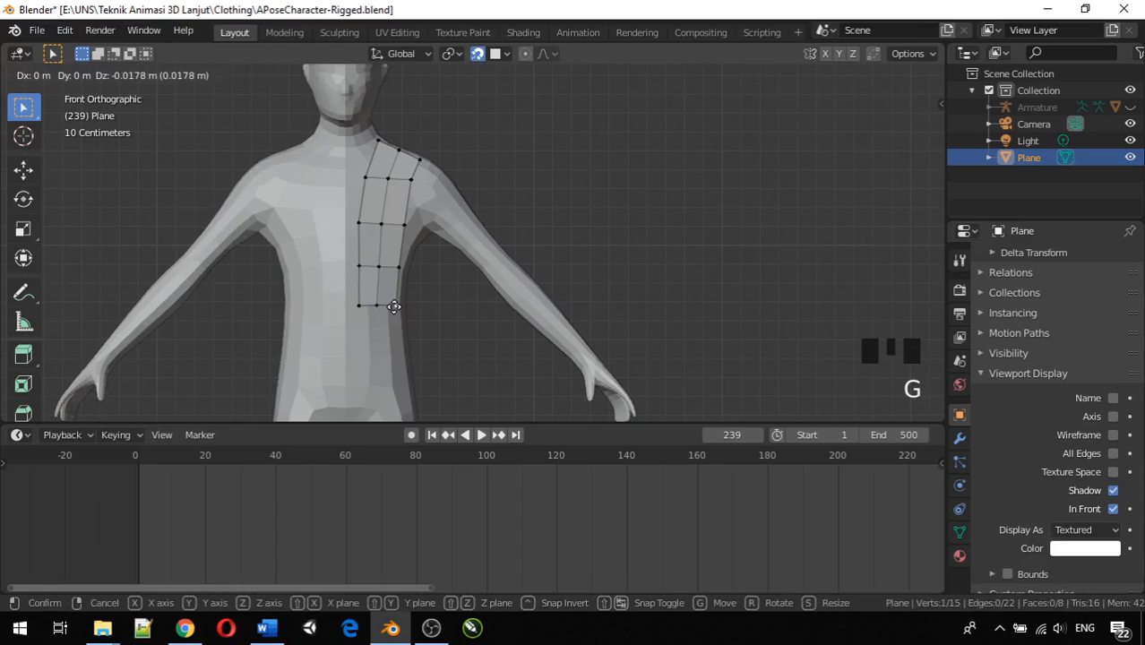
{"action": "left_click", "coordinate": [395, 307]}
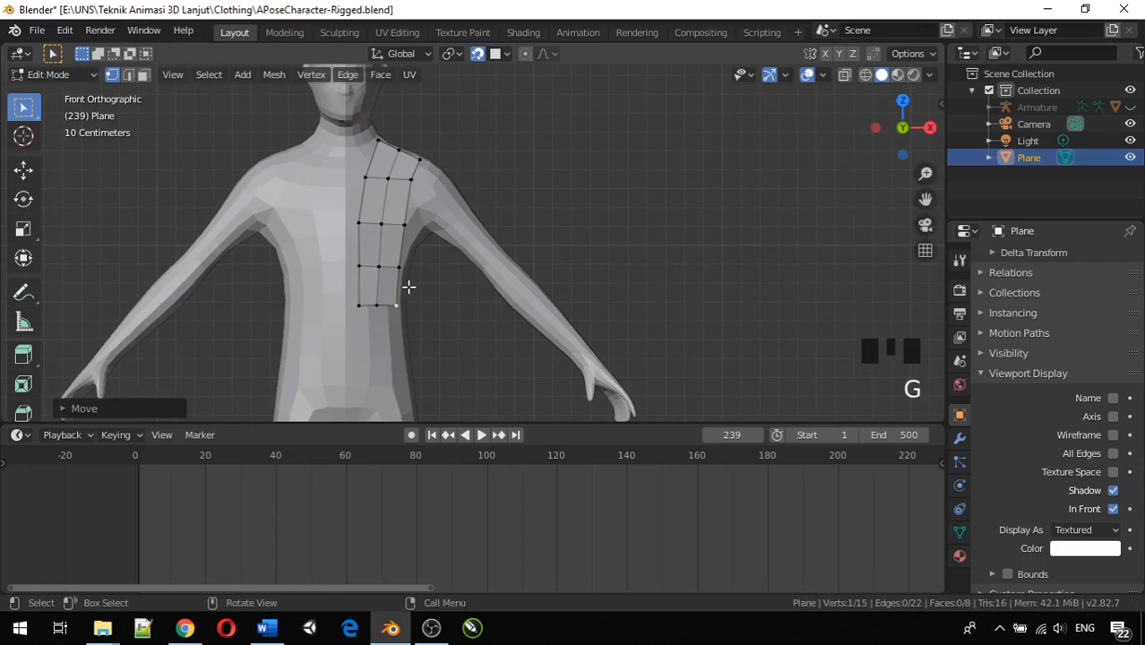
Reposition the three vertices of the armpit-level row individually, lowering the outer one into the armpit and nudging the middle and inner ones.
{"action": "left_click", "coordinate": [407, 227]}
{"action": "key", "text": "g"}
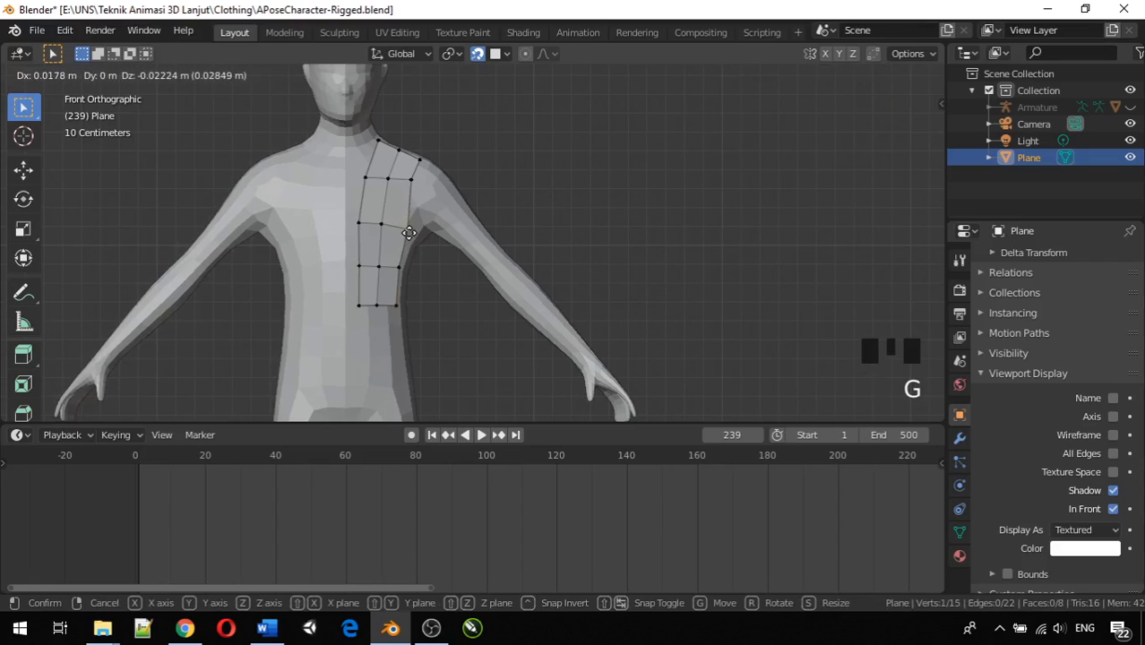
{"action": "left_click", "coordinate": [412, 233]}
{"action": "left_click", "coordinate": [382, 225]}
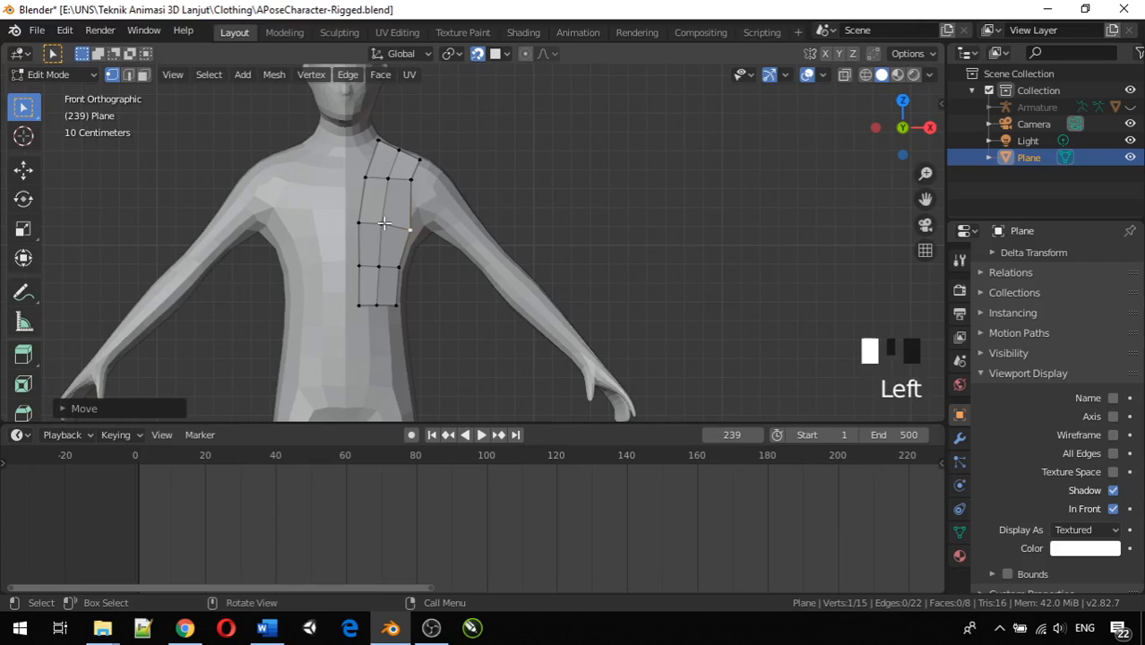
{"action": "key", "text": "g"}
{"action": "left_click", "coordinate": [382, 225]}
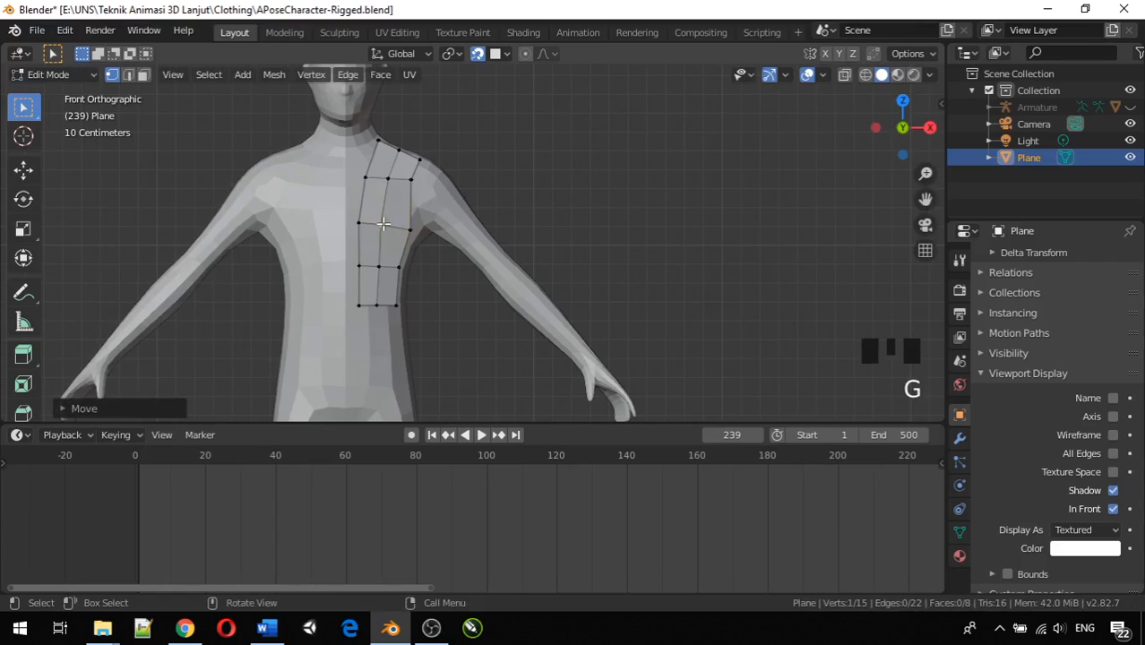
{"action": "left_click", "coordinate": [366, 223]}
{"action": "key", "text": "g"}
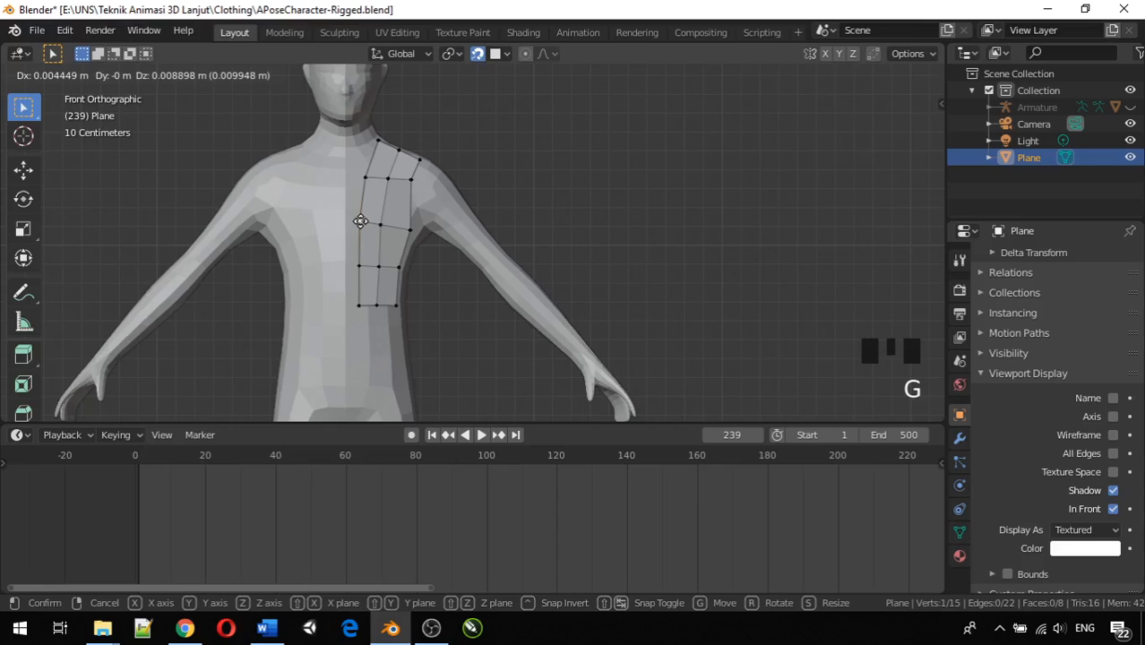
{"action": "left_click", "coordinate": [360, 221]}
Nudge the middle vertex of the patch's bottom row slightly outward along the body surface.
{"action": "middle_click_drag", "start_coordinate": [402, 219], "coordinate": [309, 210]}
{"action": "scroll", "coordinate": [299, 242], "scroll_direction": "down", "scroll_amount": 3}
{"action": "middle_click_drag", "start_coordinate": [313, 251], "coordinate": [375, 283]}
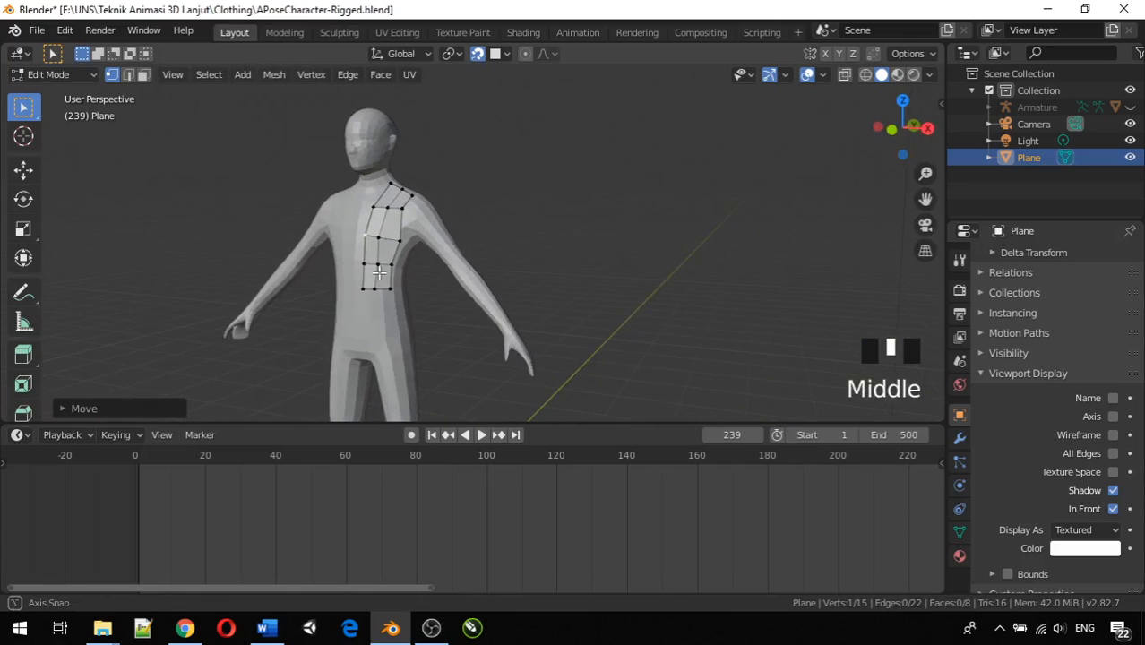
{"action": "left_click", "coordinate": [372, 287]}
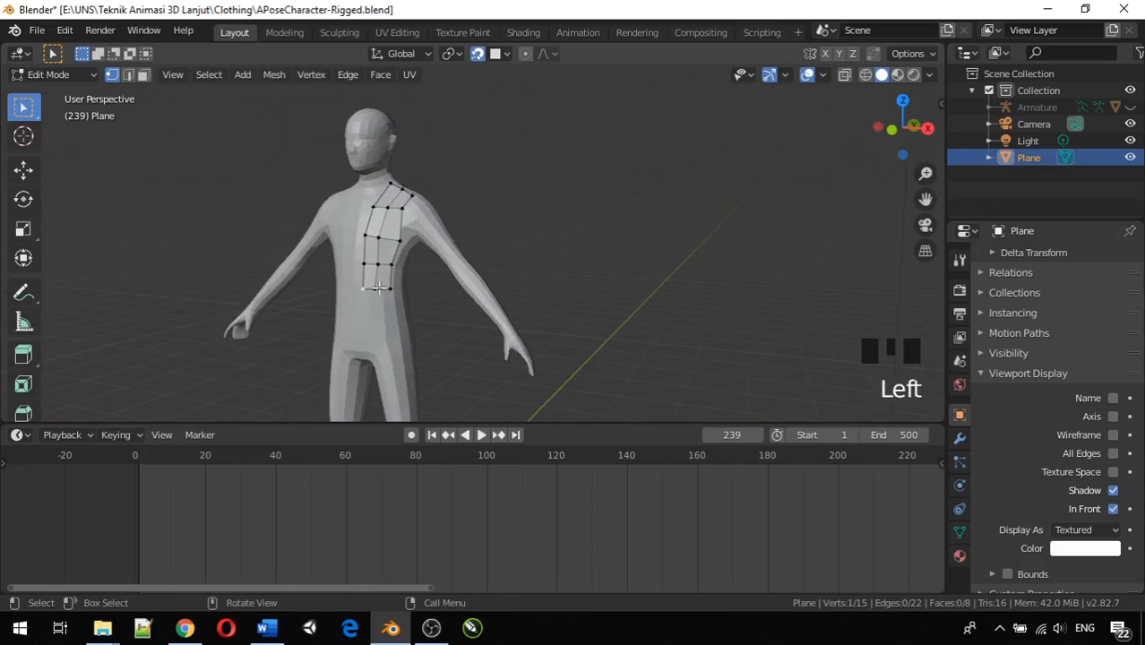
{"action": "scroll", "coordinate": [381, 289], "scroll_direction": "up", "scroll_amount": 4}
{"action": "middle_click_drag", "start_coordinate": [380, 289], "coordinate": [440, 278], "text": "shift"}
{"action": "key", "text": "KP_1"}
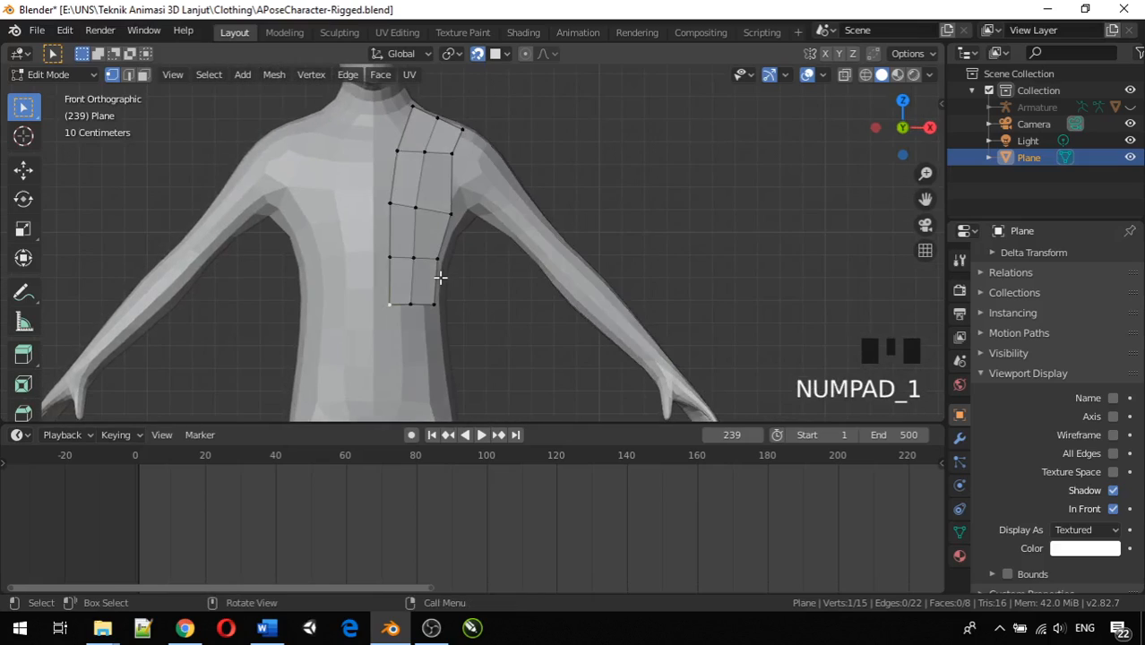
{"action": "left_click", "coordinate": [410, 302]}
{"action": "key", "text": "g"}
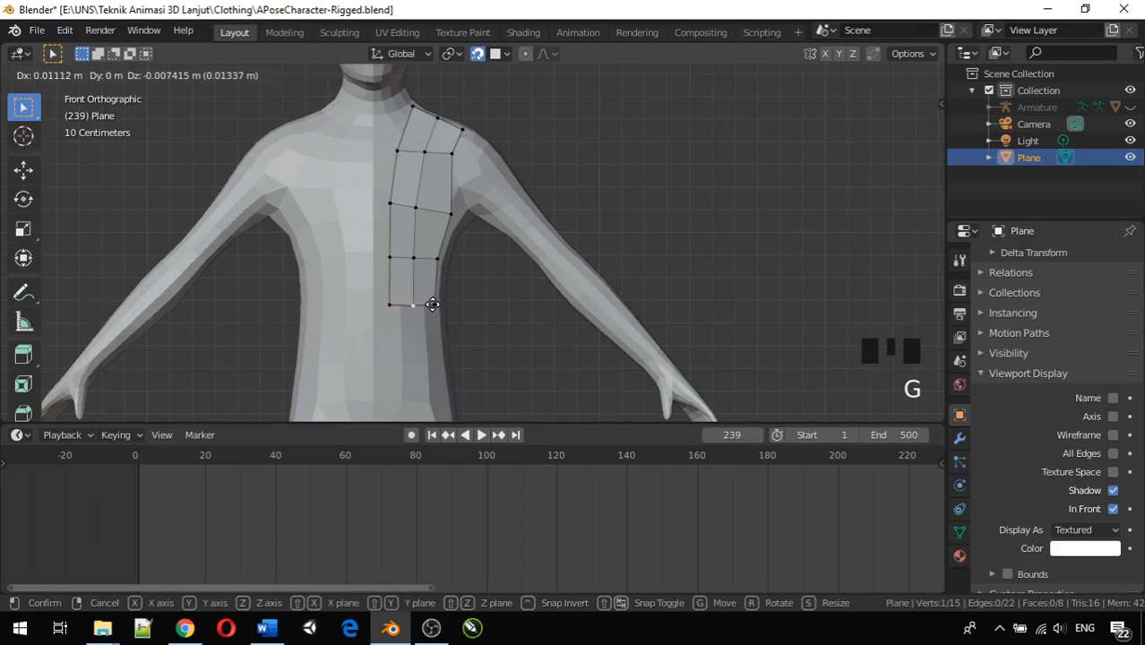
{"action": "left_click", "coordinate": [433, 302]}
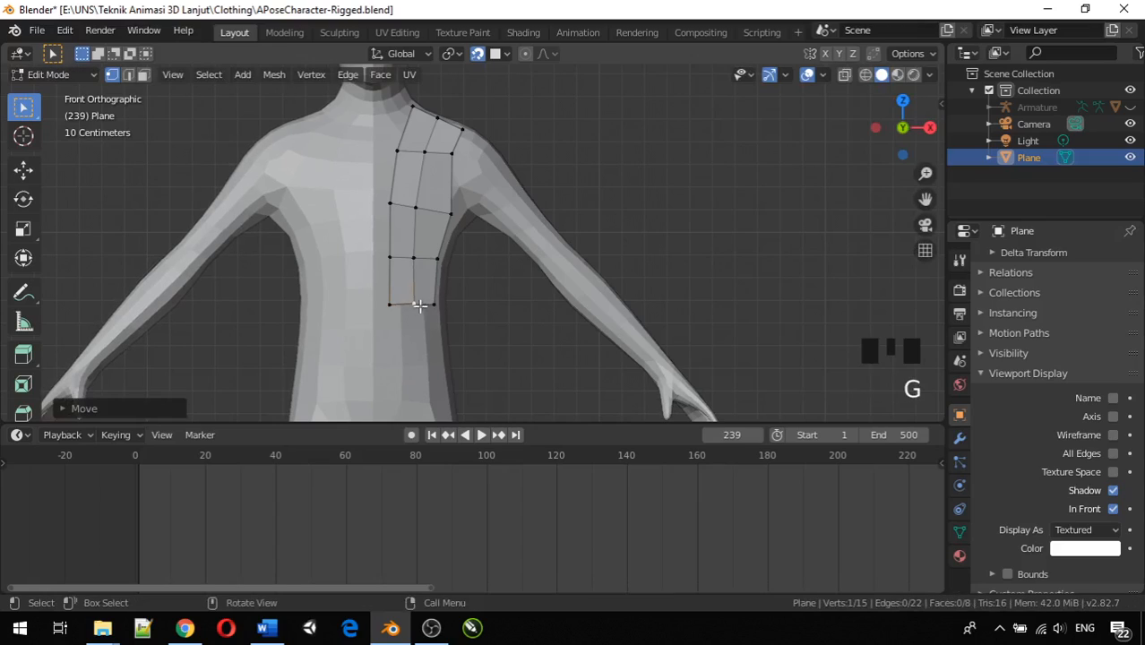
Extrude the three bottom-row vertices downward twice, first onto the lower torso and again to the hip just above the crotch.
{"action": "left_click", "coordinate": [388, 304], "text": "shift"}
{"action": "left_click", "coordinate": [437, 304], "text": "shift"}
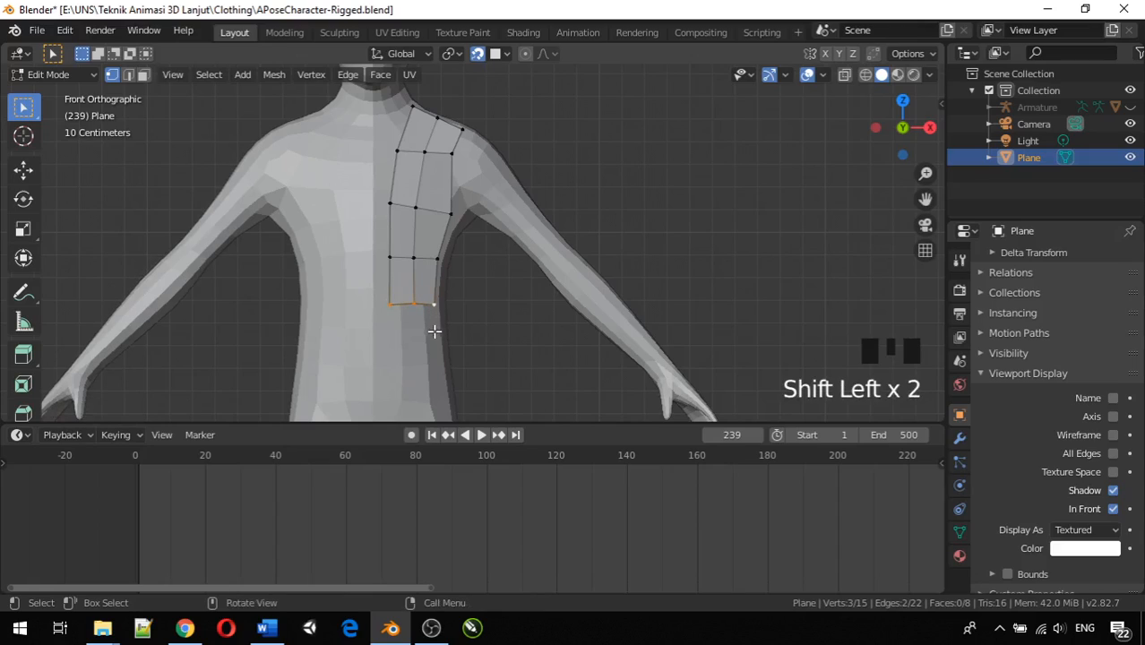
{"action": "key", "text": "e"}
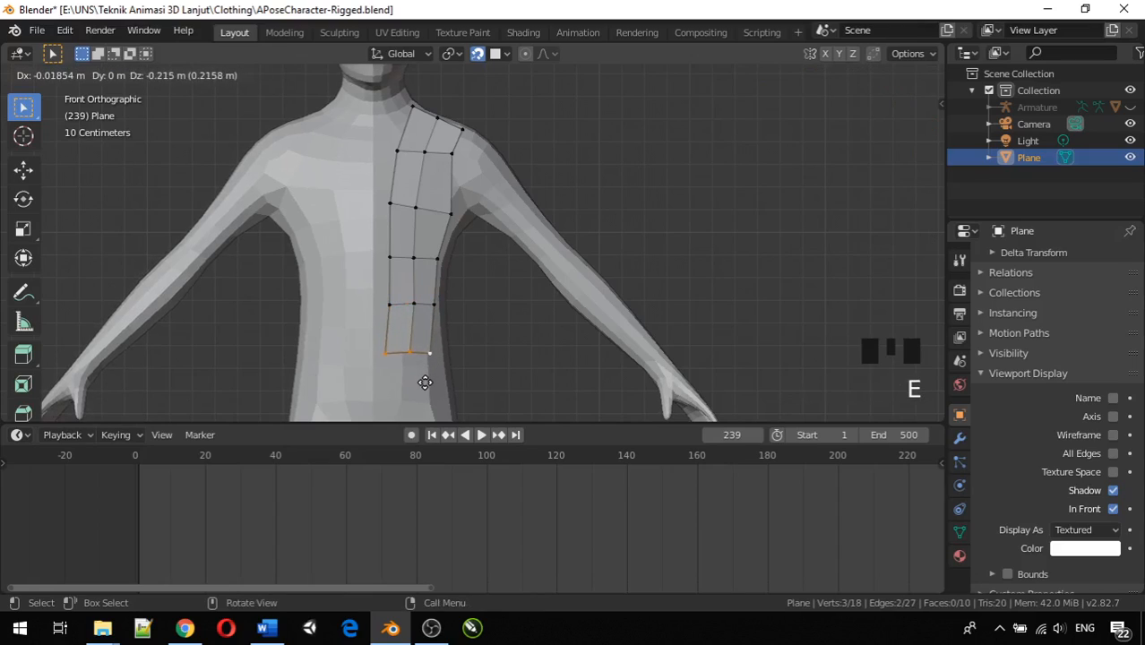
{"action": "left_click", "coordinate": [433, 389]}
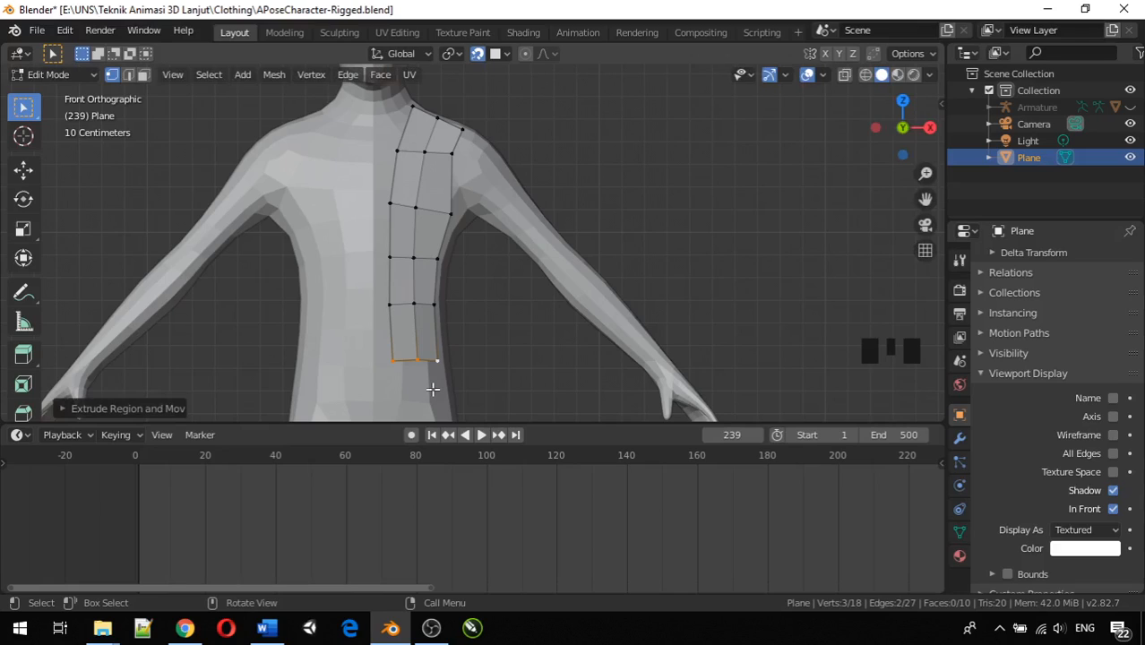
{"action": "scroll", "coordinate": [429, 389], "scroll_direction": "down", "scroll_amount": 1}
{"action": "middle_click_drag", "start_coordinate": [429, 389], "coordinate": [425, 253]}
{"action": "scroll", "coordinate": [425, 362], "scroll_direction": "down", "scroll_amount": 2}
{"action": "key", "text": "KP_1"}
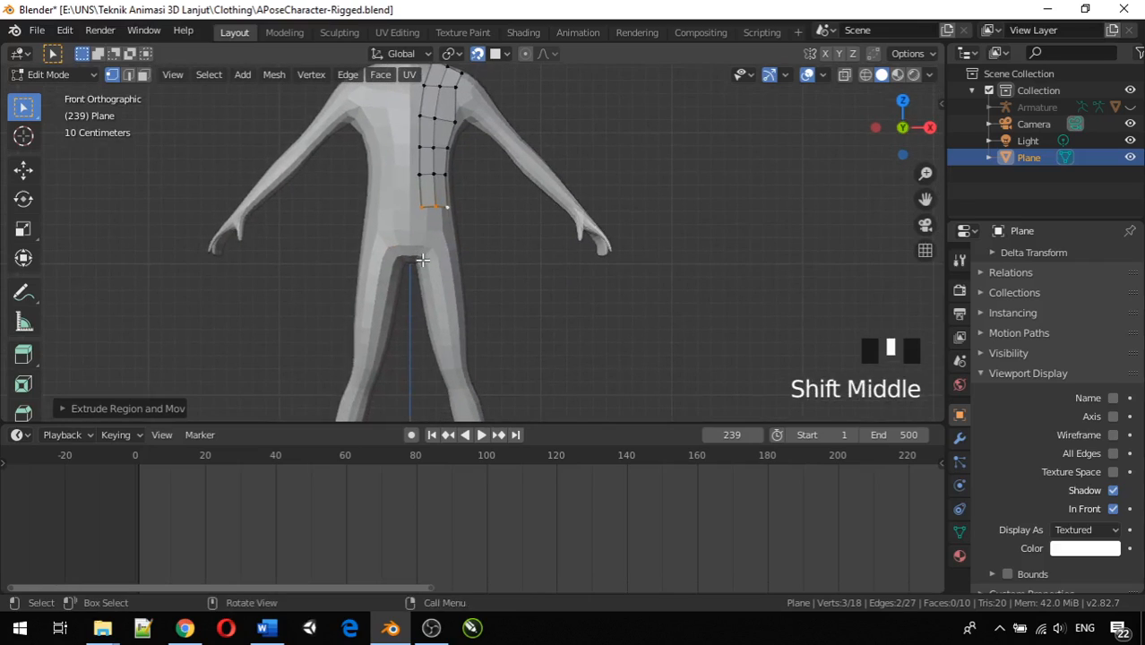
{"action": "key", "text": "e"}
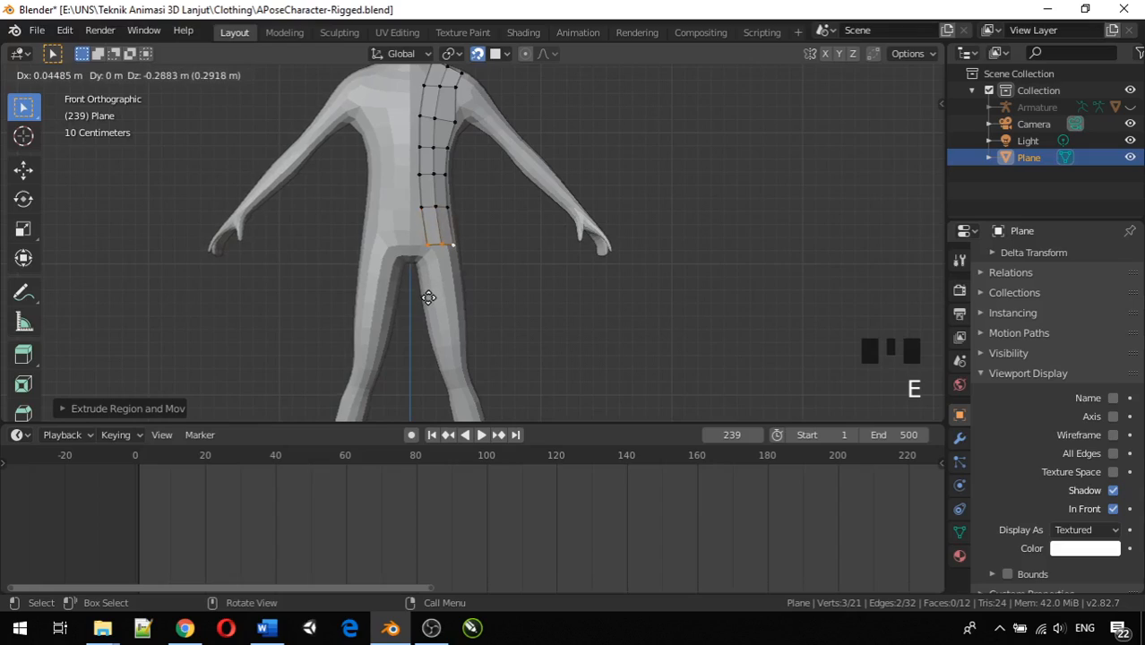
{"action": "left_click", "coordinate": [429, 289]}
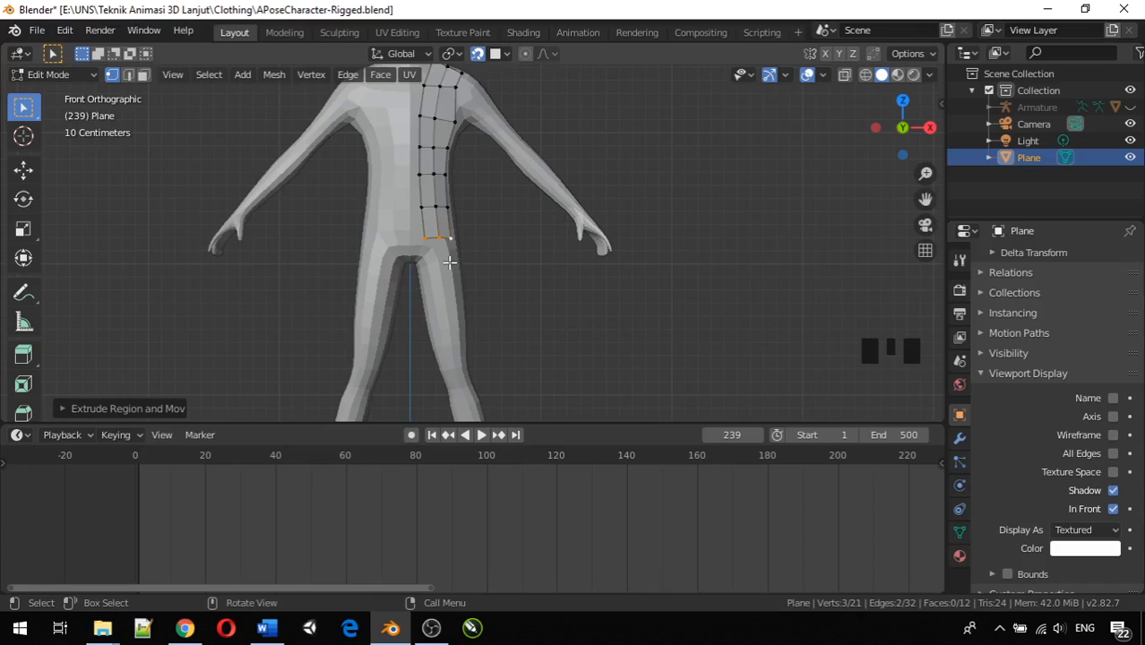
Reselect the three bottom vertices at the hip and extrude them down and outward onto the top of the thigh.
{"action": "left_click", "coordinate": [426, 236]}
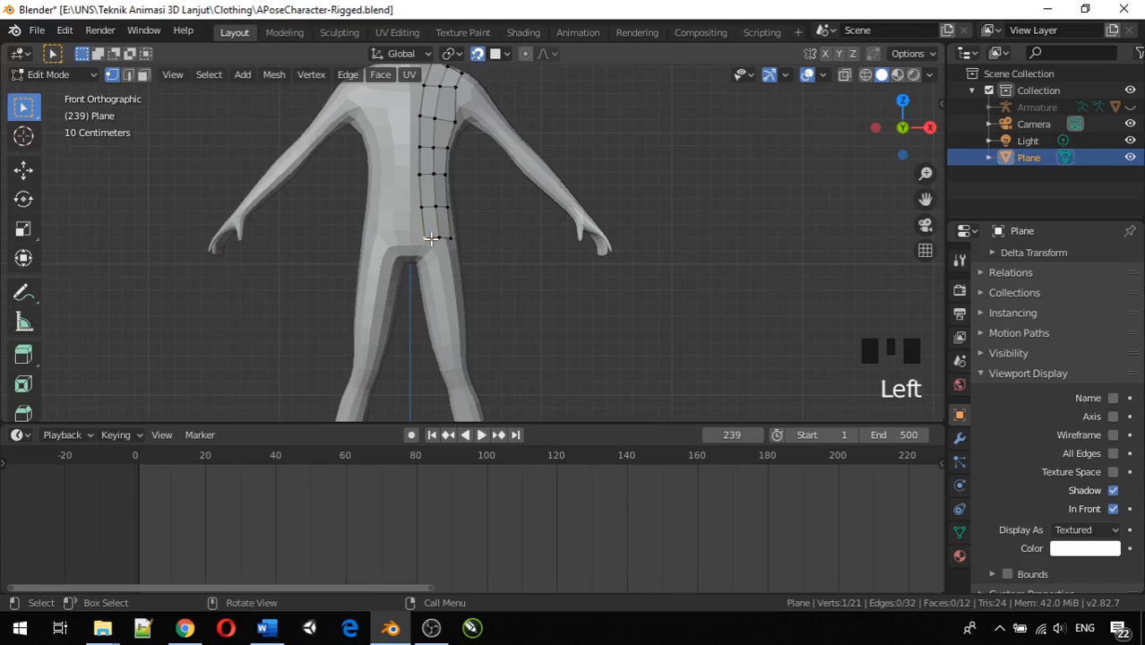
{"action": "left_click", "coordinate": [435, 239]}
{"action": "left_click", "coordinate": [449, 240], "text": "shift"}
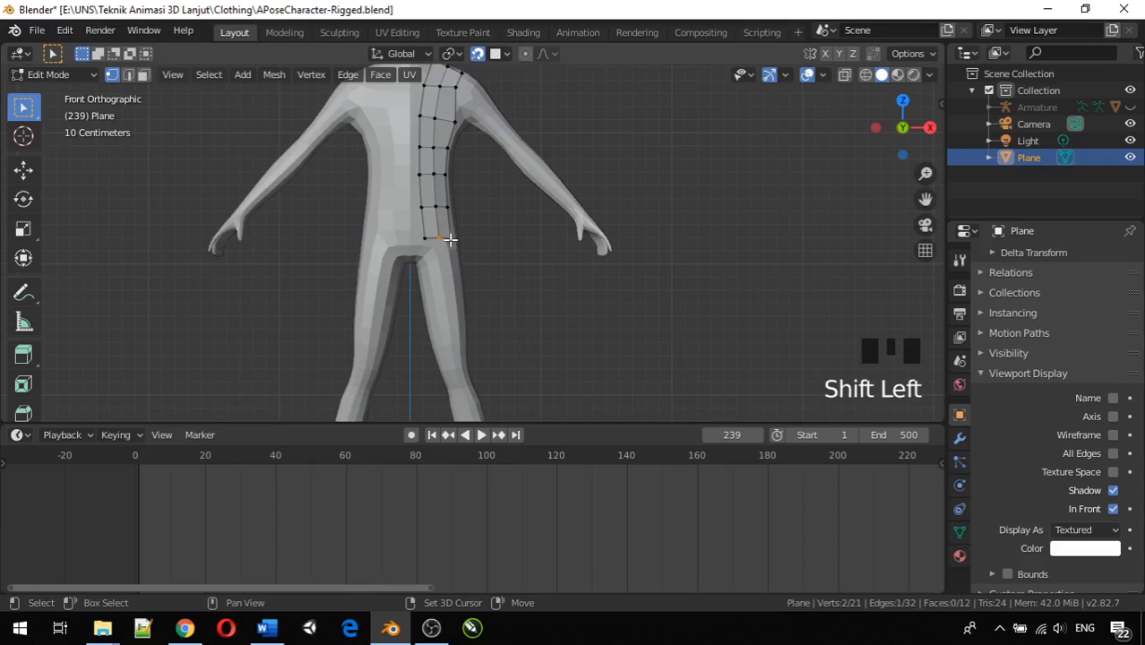
{"action": "left_click", "coordinate": [420, 237], "text": "shift"}
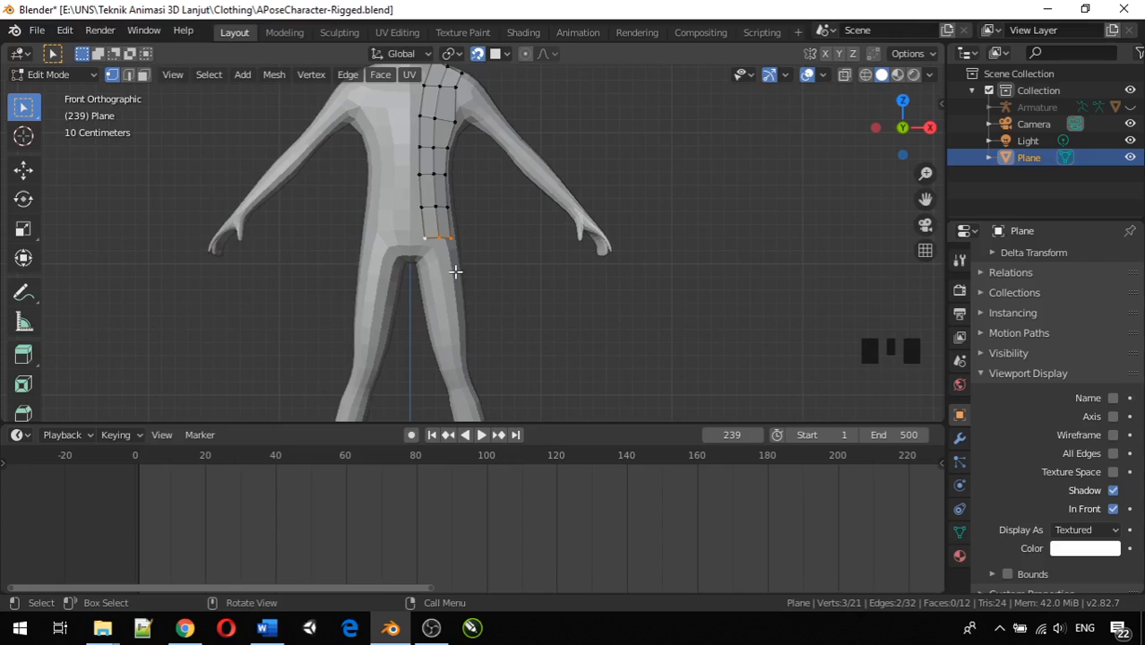
{"action": "middle_click_drag", "start_coordinate": [534, 305], "coordinate": [480, 314]}
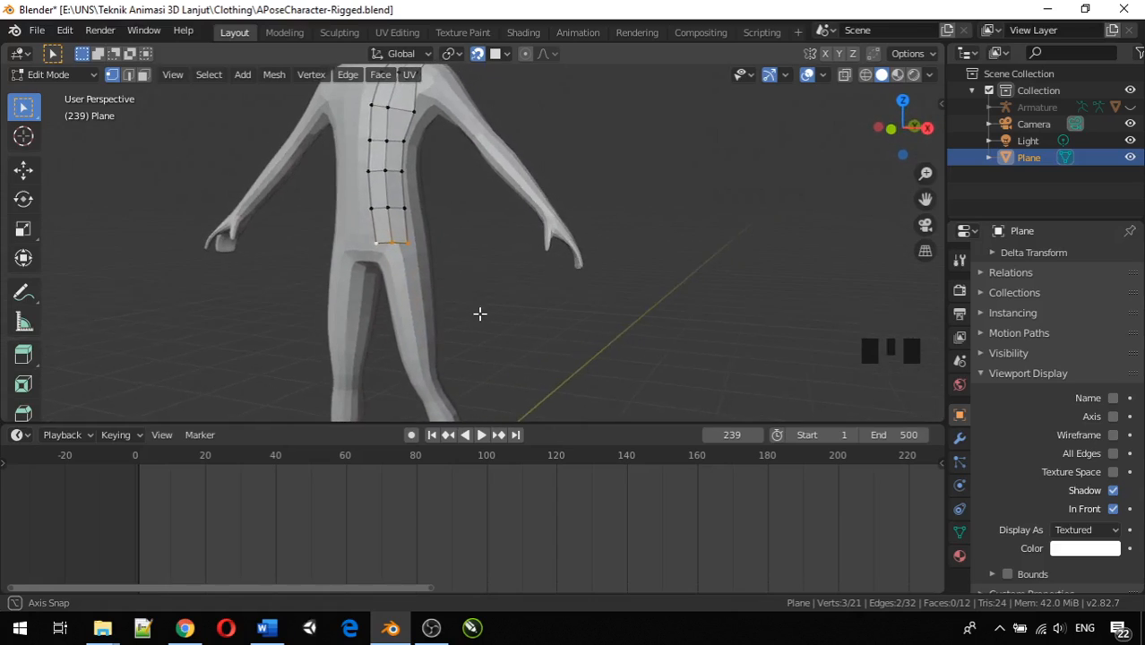
{"action": "scroll", "coordinate": [422, 280], "scroll_direction": "up", "scroll_amount": 2}
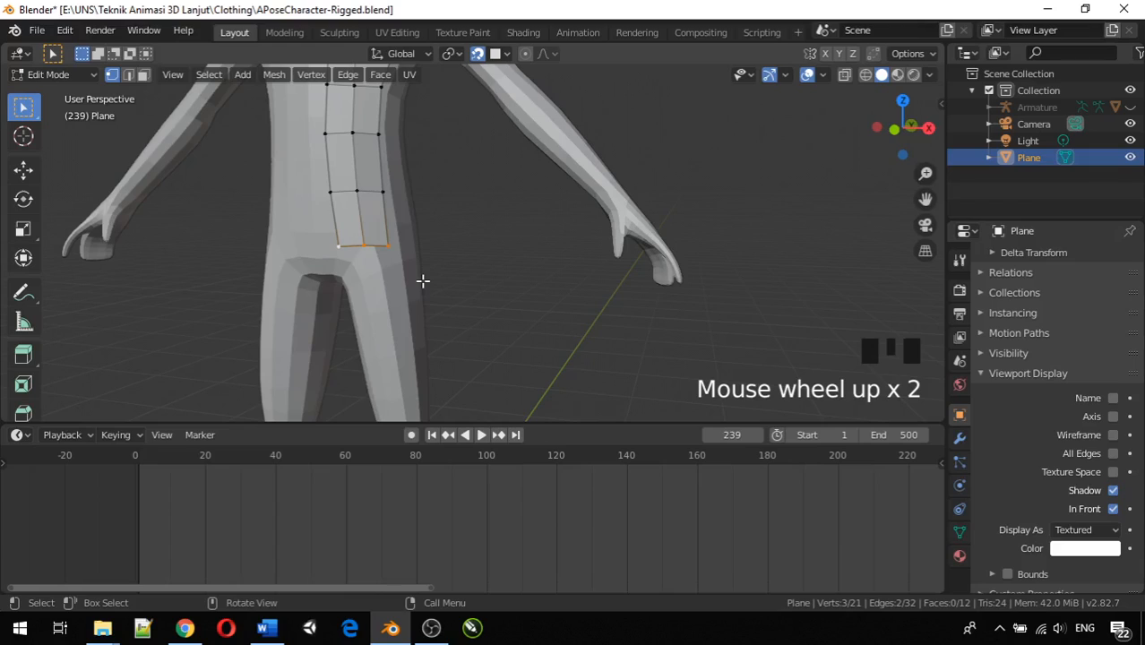
{"action": "key", "text": "e"}
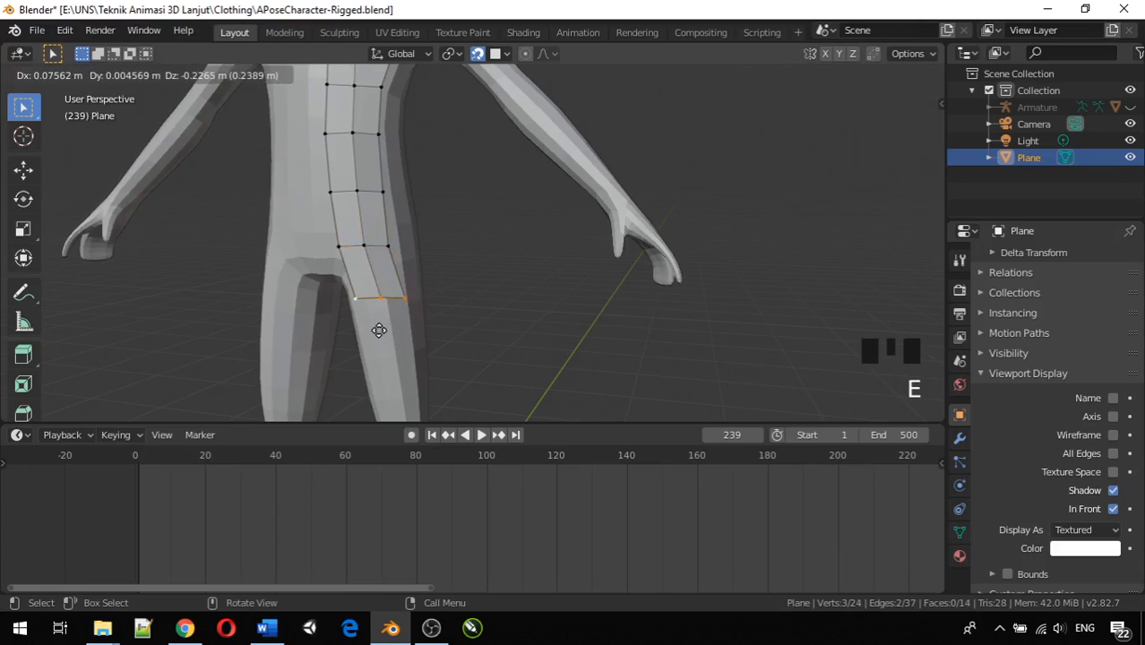
{"action": "left_click", "coordinate": [376, 328]}
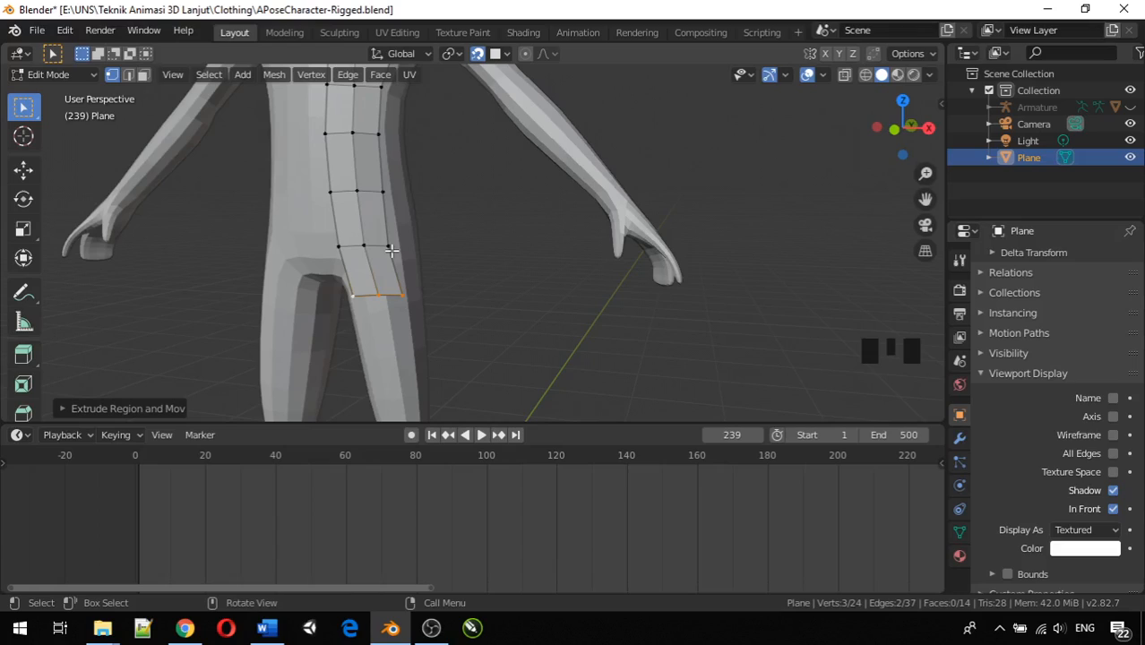
Raise the outer and middle vertices of the two lowest rows so both edges slope upward toward the outer hip.
{"action": "left_click", "coordinate": [390, 249]}
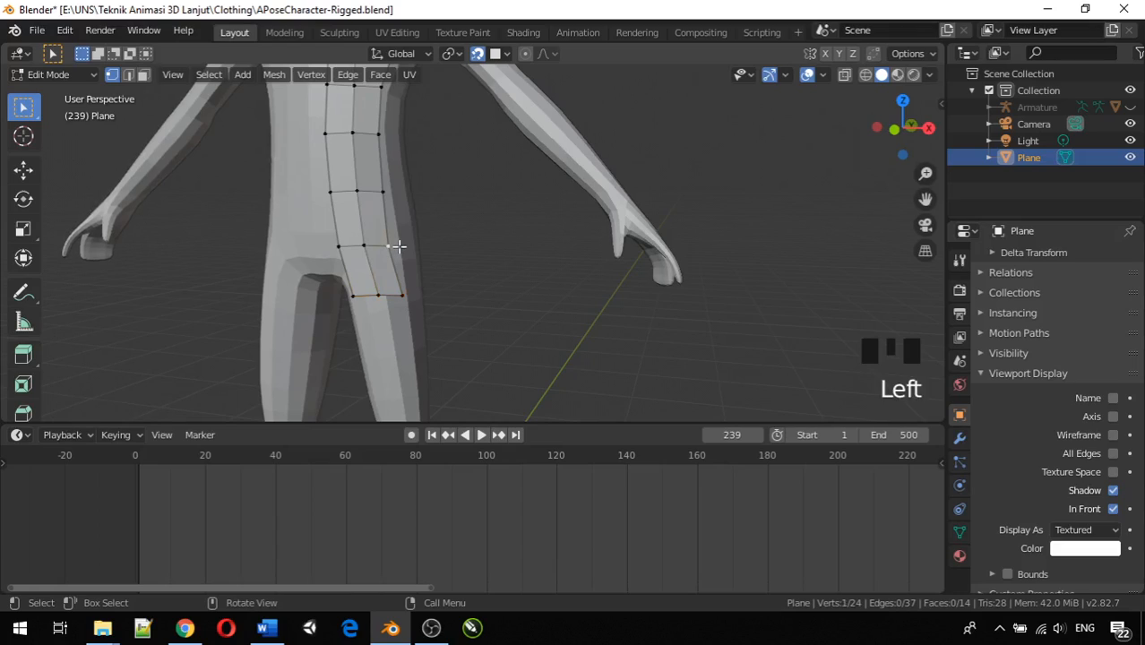
{"action": "key", "text": "g"}
{"action": "left_click", "coordinate": [398, 238]}
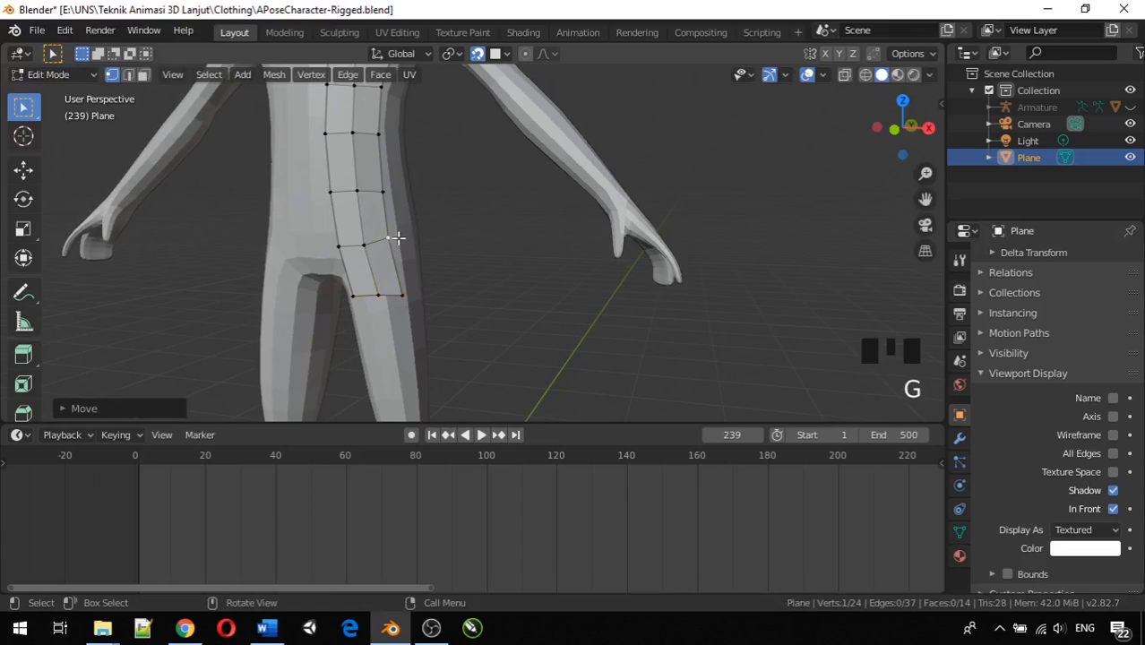
{"action": "key", "text": "g"}
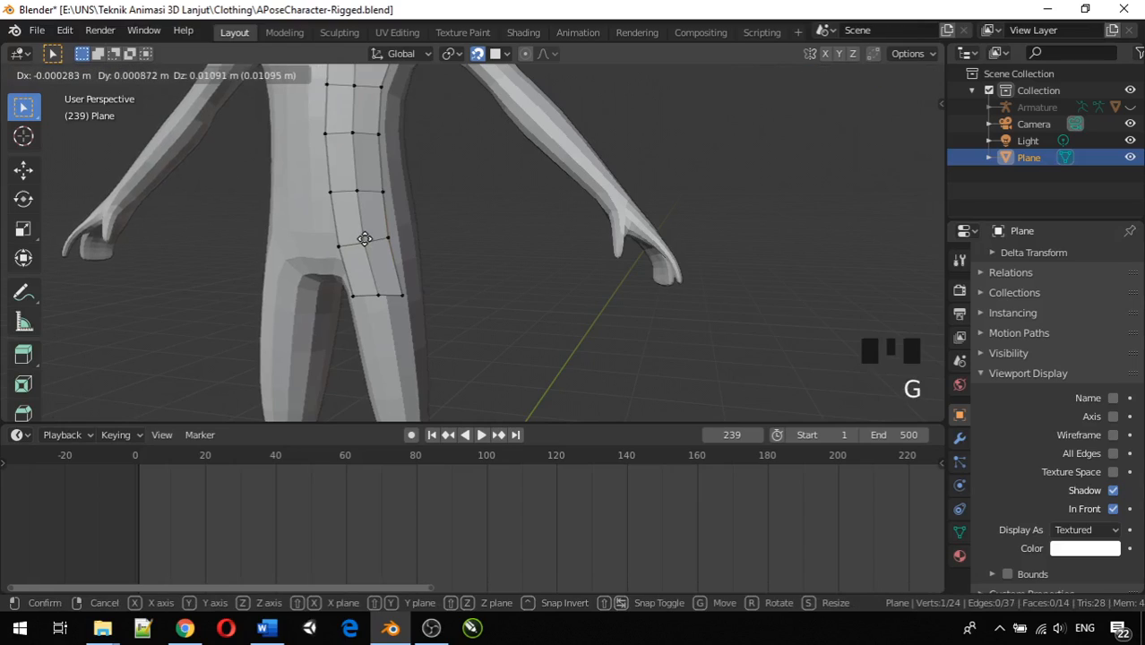
{"action": "left_click", "coordinate": [365, 238]}
{"action": "left_click", "coordinate": [404, 295]}
{"action": "key", "text": "g"}
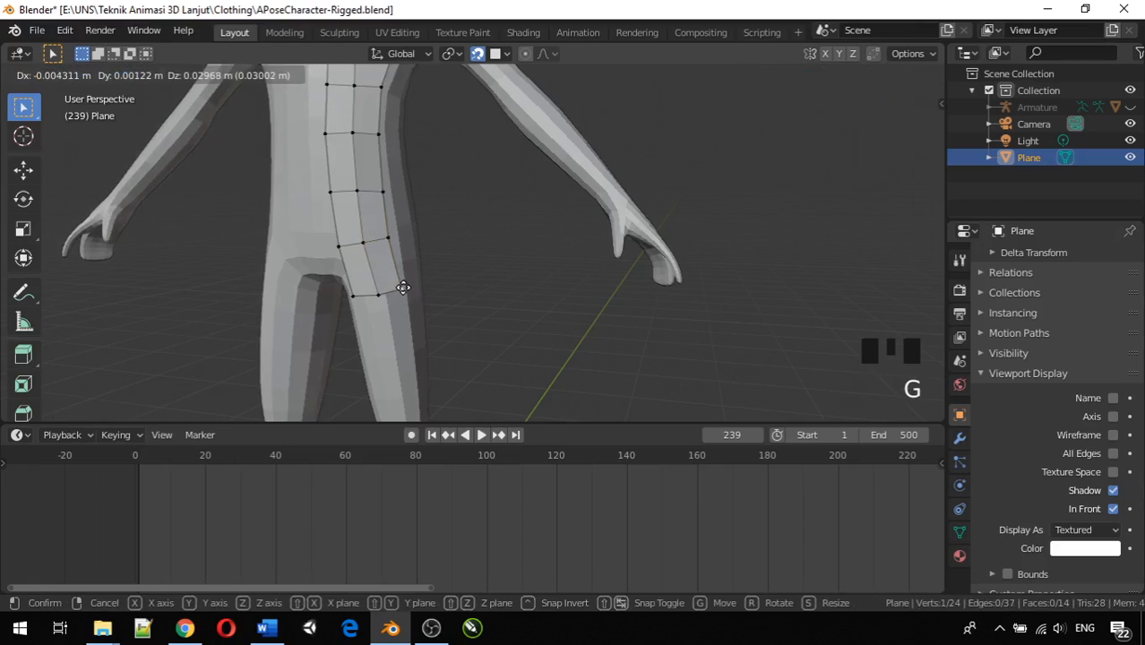
{"action": "left_click", "coordinate": [403, 284]}
{"action": "key", "text": "g"}
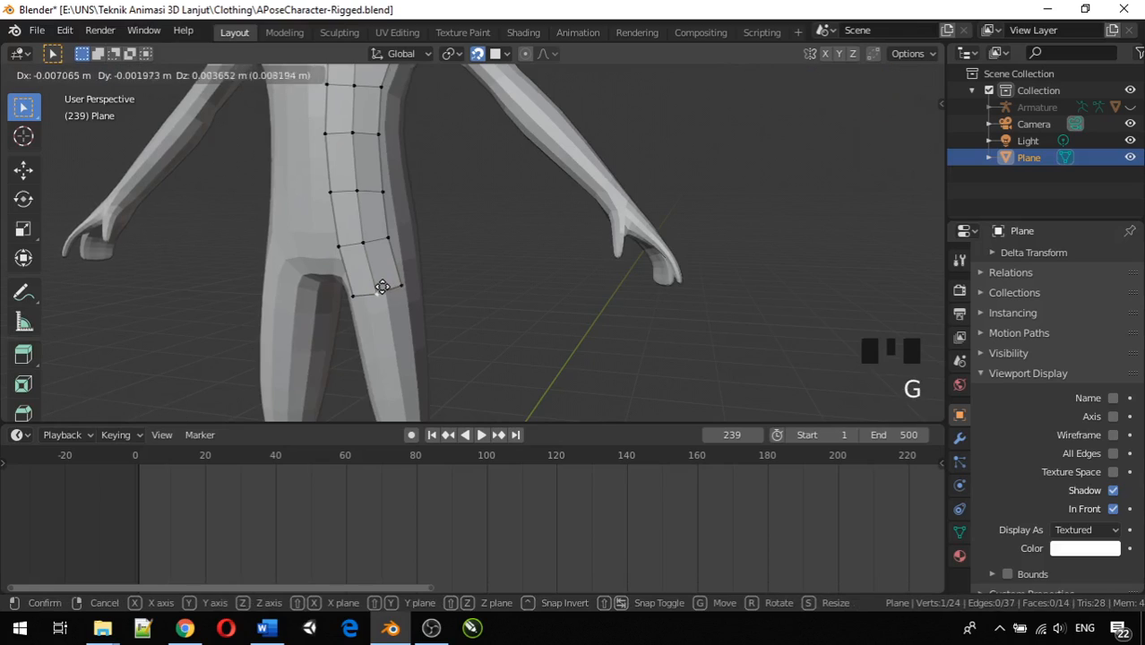
{"action": "left_click", "coordinate": [385, 289]}
Extrude the strip's three bottom vertices down the front of the thigh twice, following the leg toward the knee.
{"action": "middle_click_drag", "start_coordinate": [384, 288], "coordinate": [401, 314]}
{"action": "scroll", "coordinate": [439, 314], "scroll_direction": "down", "scroll_amount": 2}
{"action": "scroll", "coordinate": [439, 311], "scroll_direction": "down", "scroll_amount": 2}
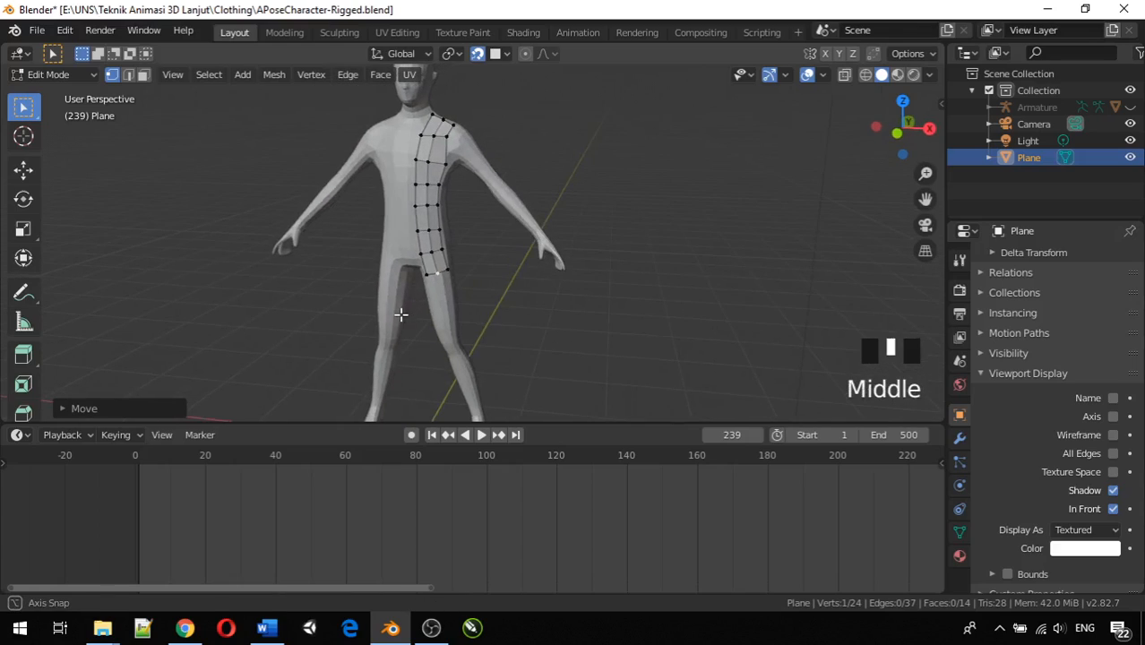
{"action": "left_click", "coordinate": [441, 277]}
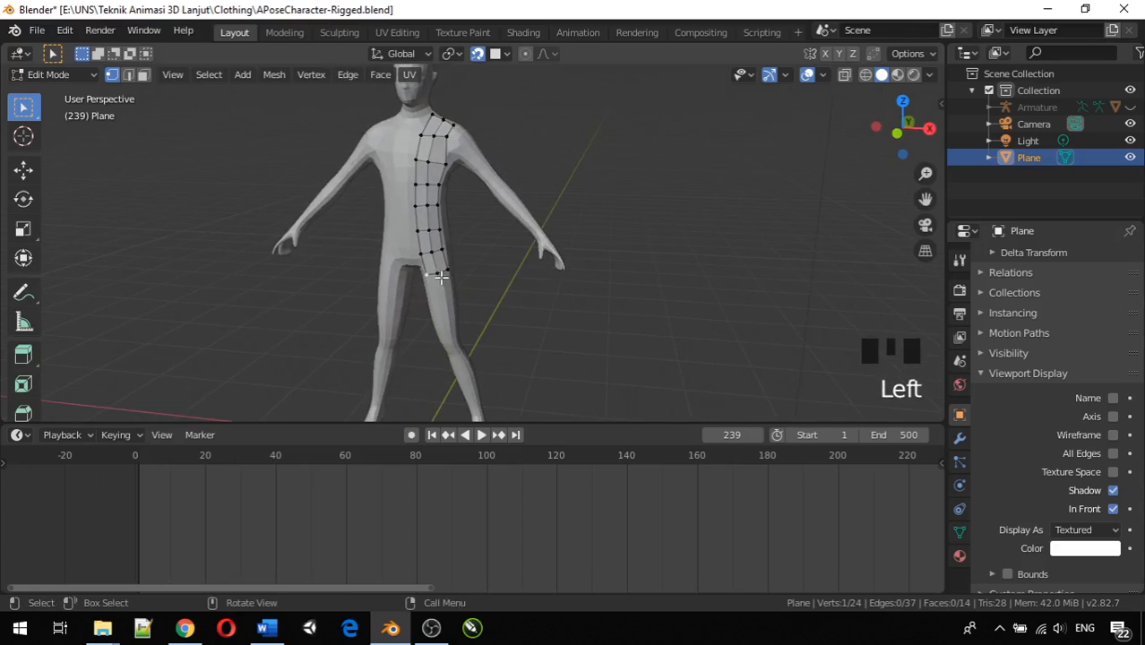
{"action": "left_click", "coordinate": [447, 270], "text": "shift"}
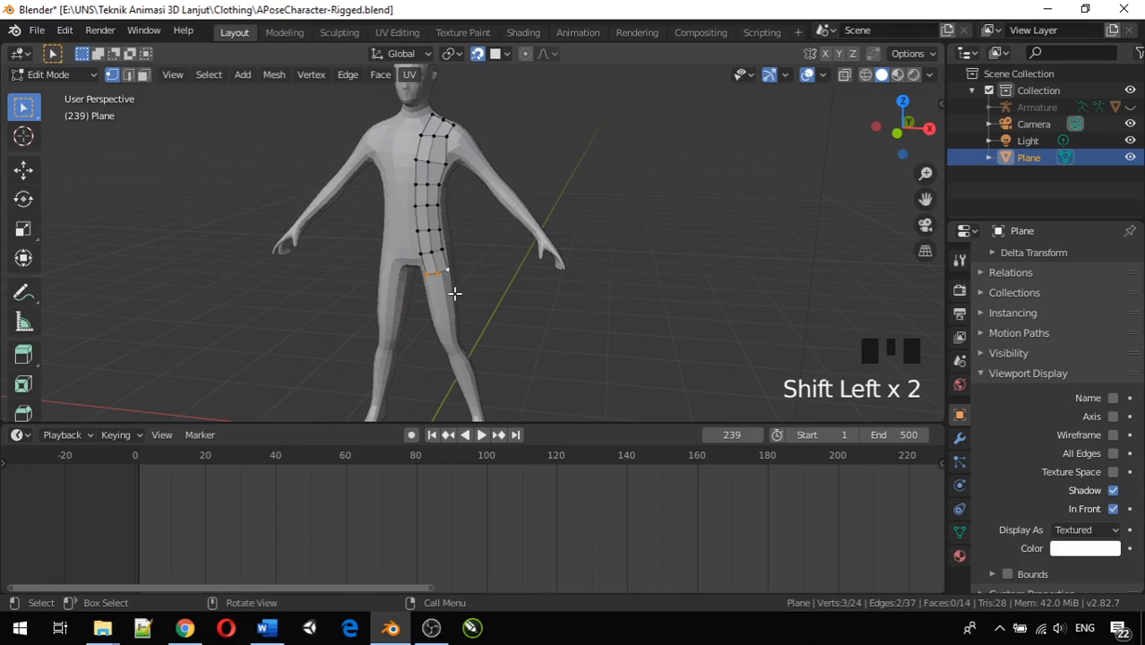
{"action": "key", "text": "e"}
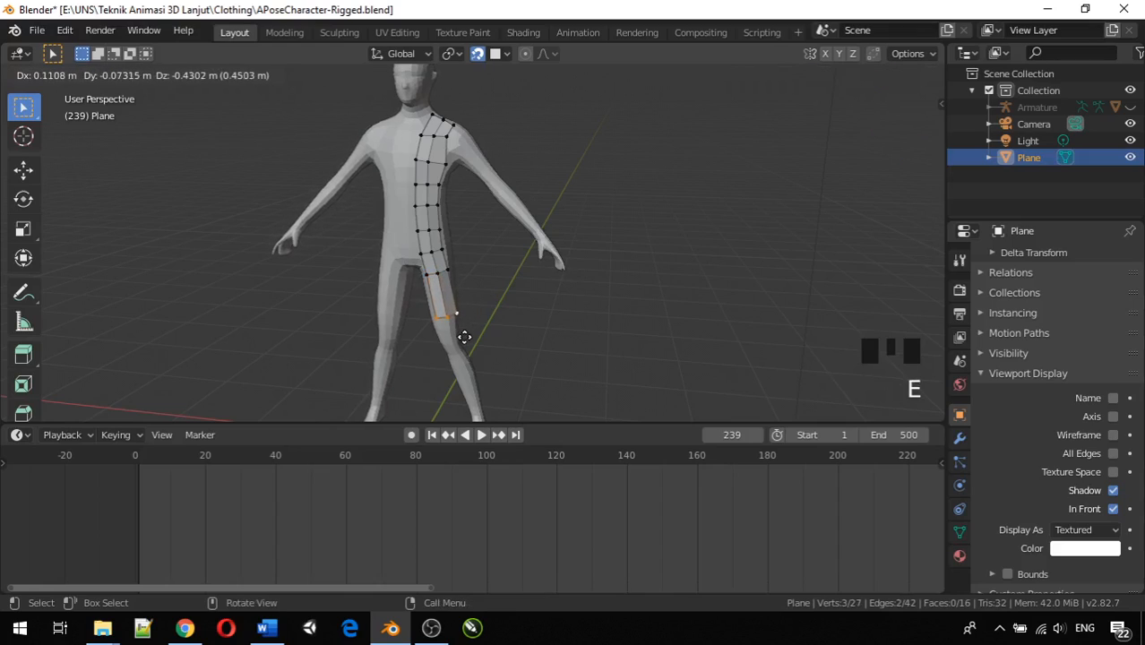
{"action": "left_click", "coordinate": [461, 317]}
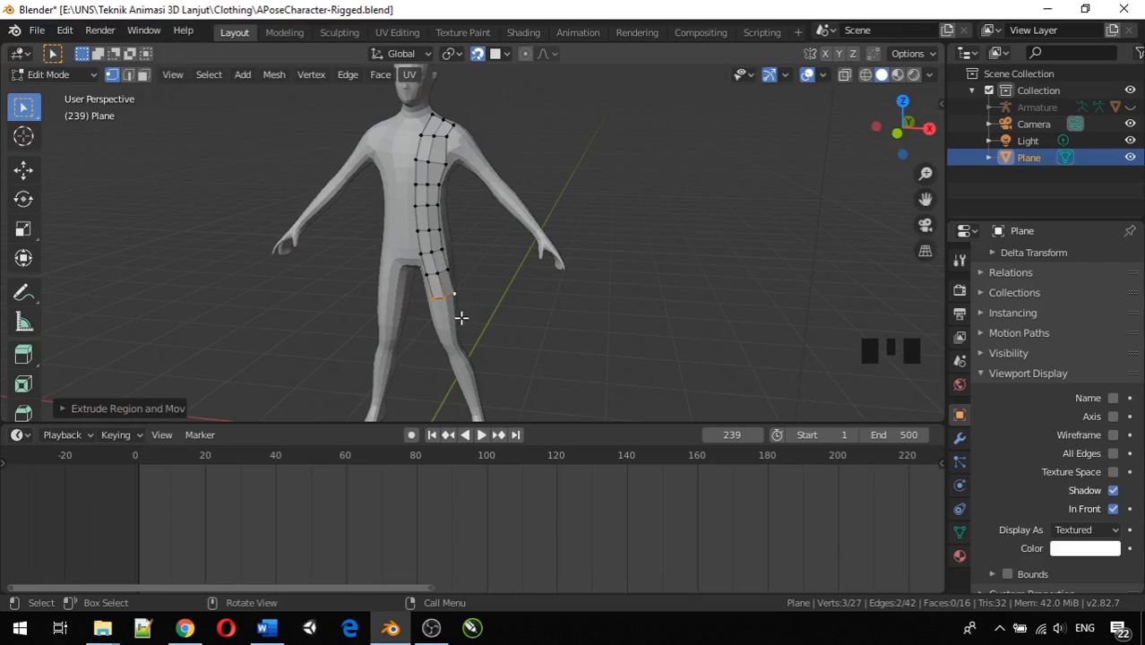
{"action": "middle_click_drag", "start_coordinate": [461, 317], "coordinate": [434, 274]}
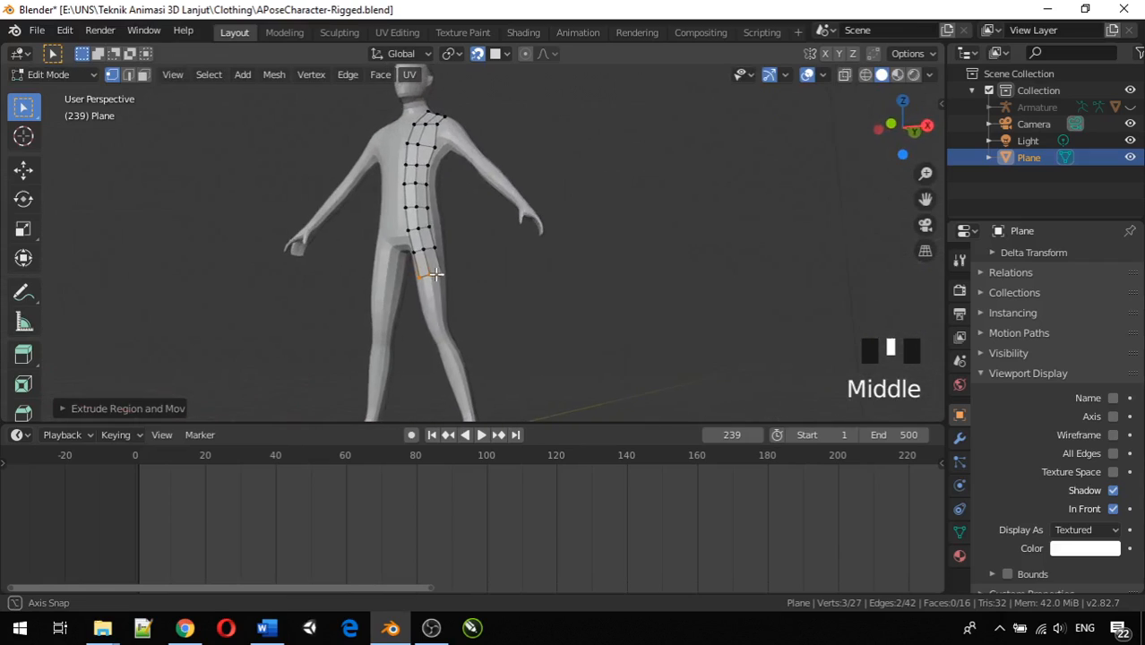
{"action": "key", "text": "e"}
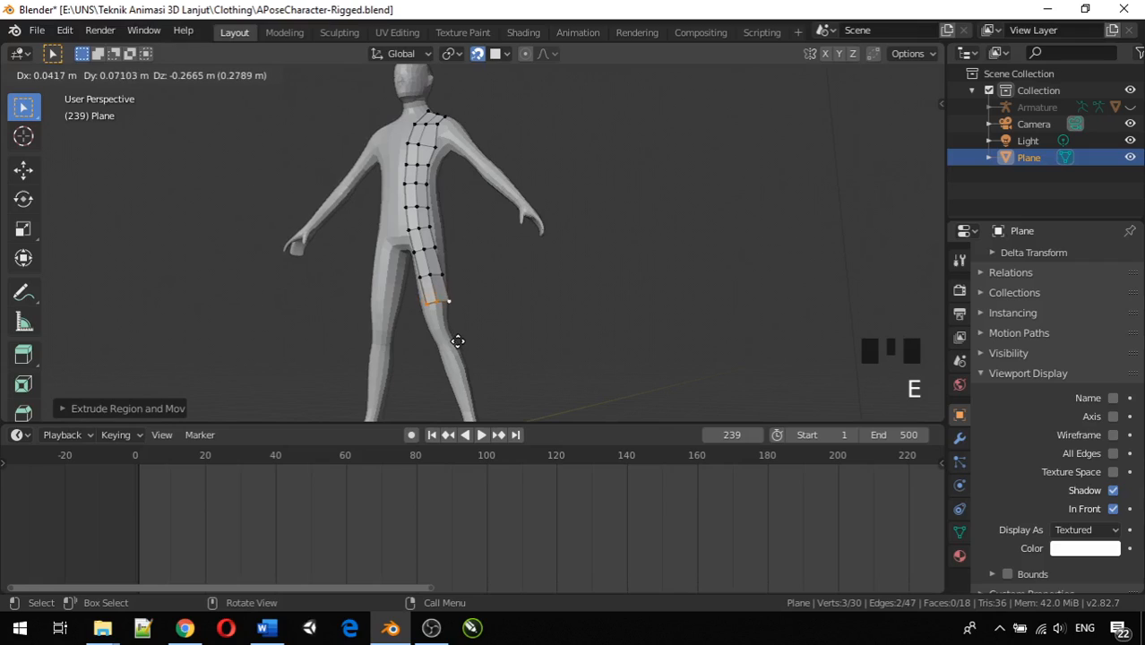
{"action": "left_click", "coordinate": [457, 342]}
{"action": "middle_click_drag", "start_coordinate": [457, 340], "coordinate": [484, 376]}
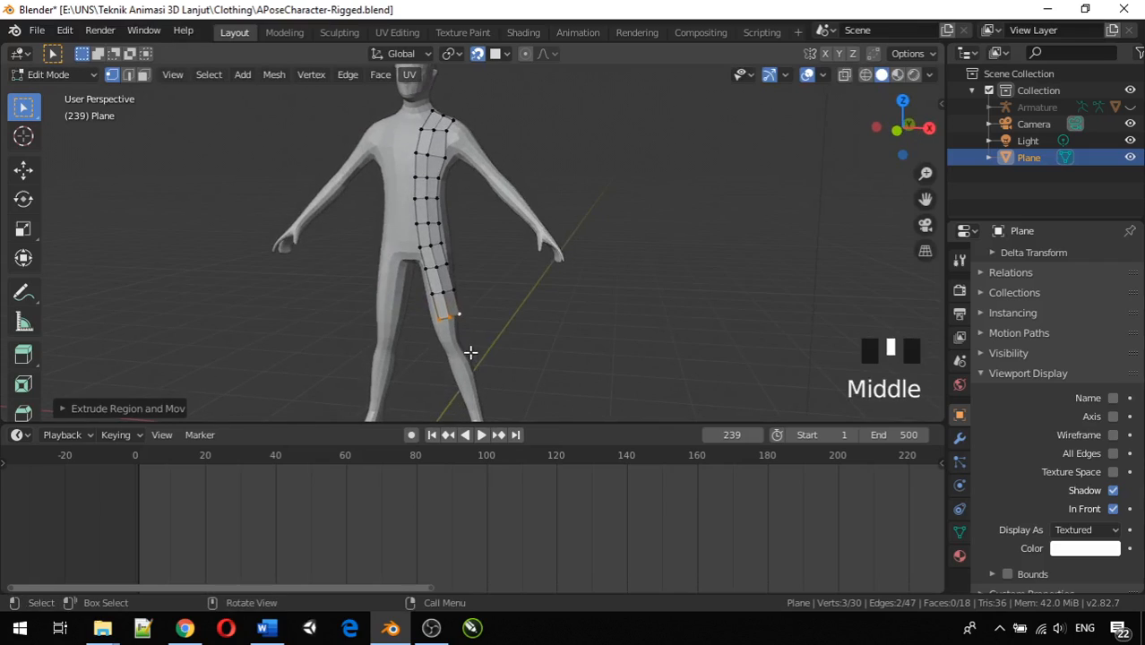
Extrude the strip's three bottom vertices further down the leg to just above the knee.
{"action": "key", "text": "e"}
{"action": "left_click", "coordinate": [466, 376]}
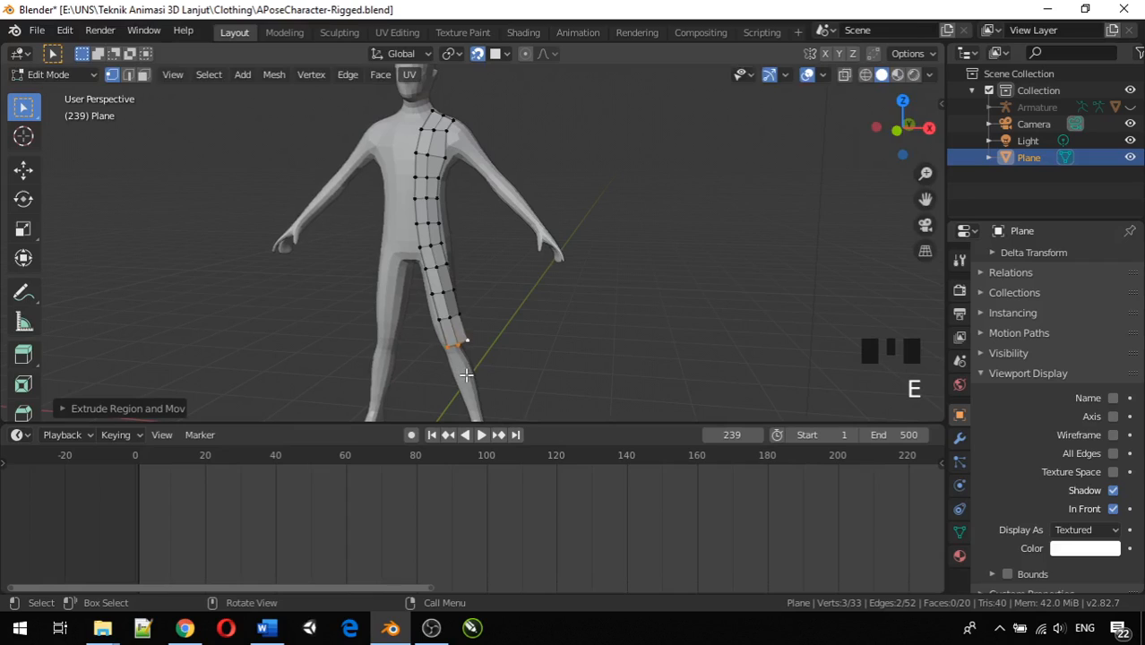
{"action": "middle_click_drag", "start_coordinate": [471, 365], "coordinate": [468, 340]}
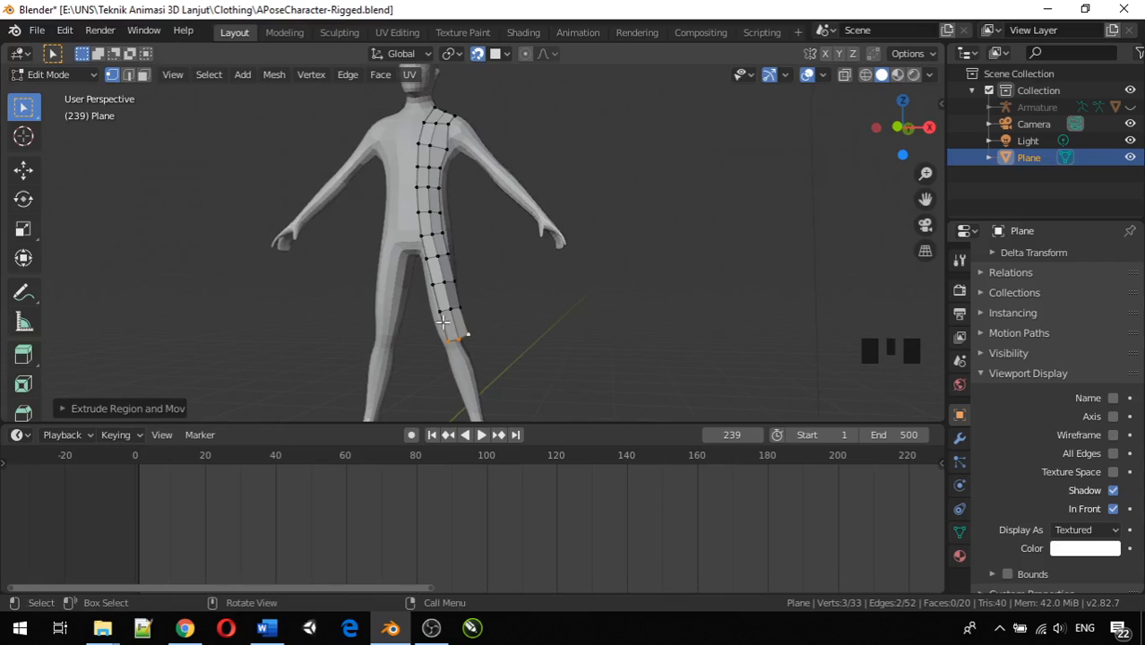
Move the outer-edge vertices of the two thigh rows above the knee row forward and up to straighten the strip's side edge.
{"action": "middle_click_drag", "start_coordinate": [461, 275], "coordinate": [346, 283]}
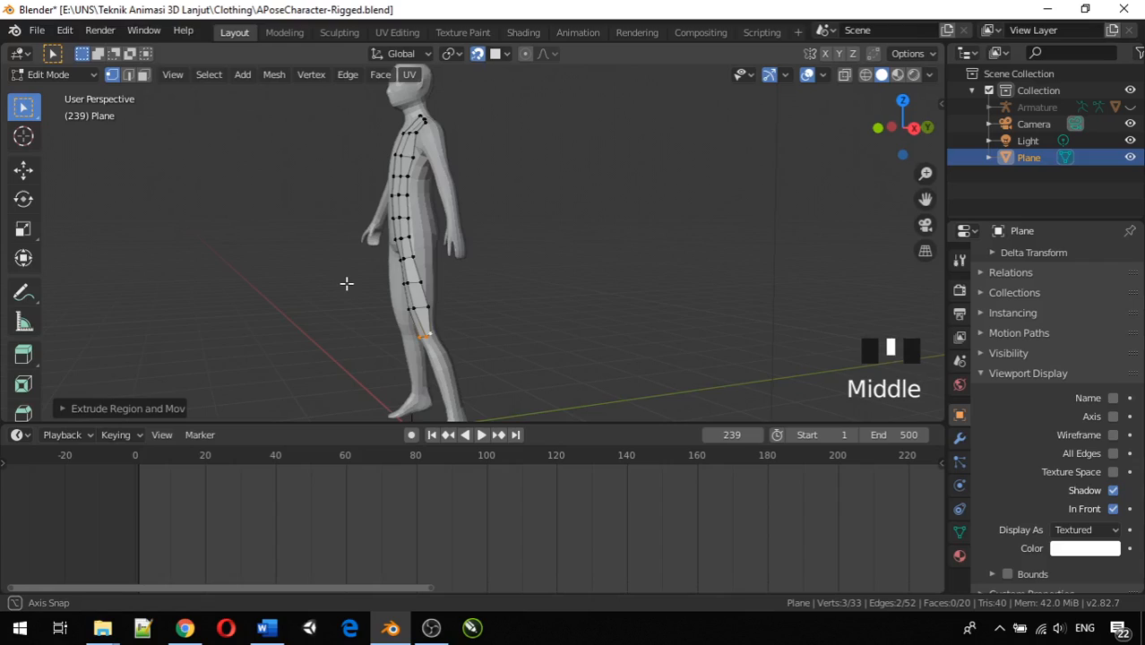
{"action": "left_click", "coordinate": [442, 305]}
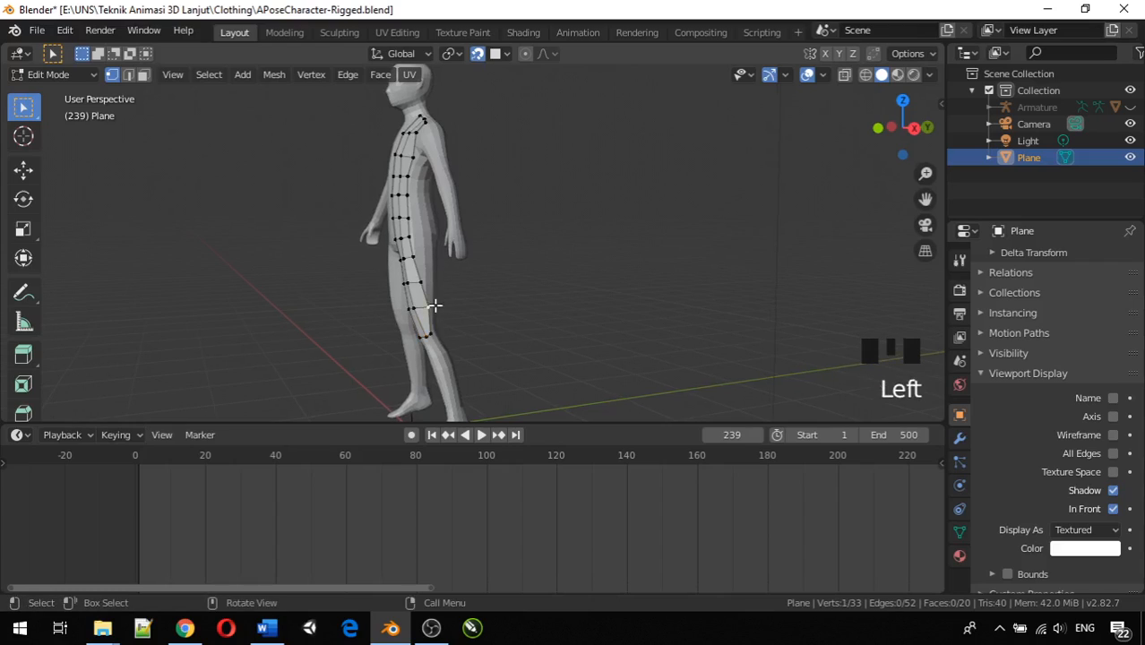
{"action": "middle_click_drag", "start_coordinate": [434, 305], "coordinate": [425, 310]}
{"action": "key", "text": "g"}
{"action": "left_click", "coordinate": [423, 298]}
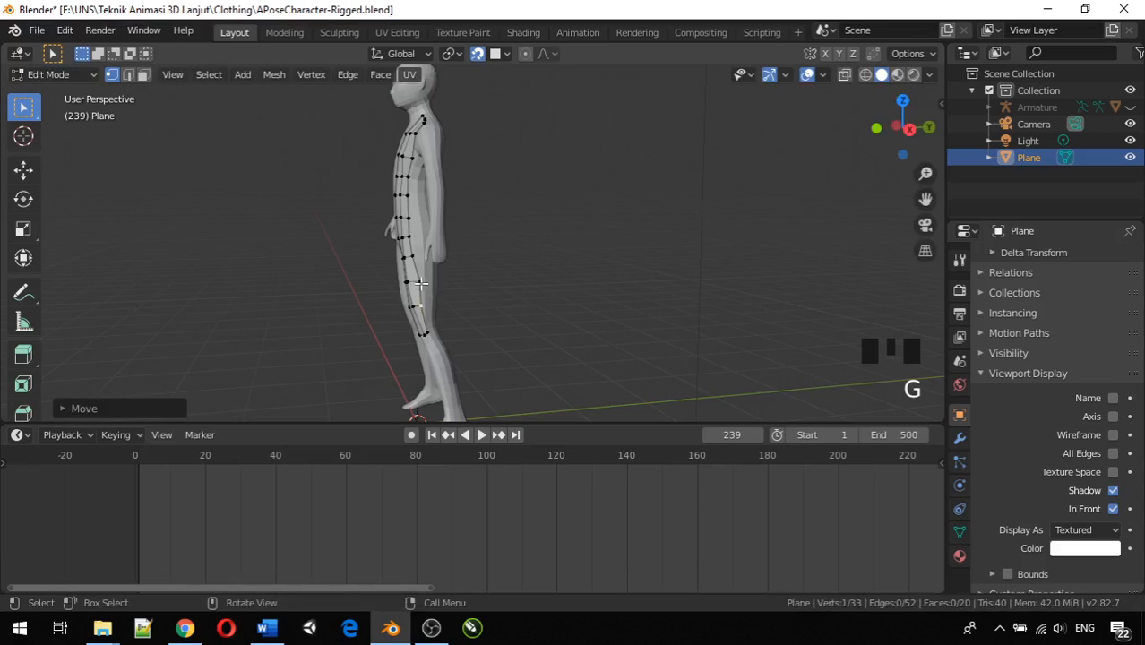
{"action": "left_click", "coordinate": [422, 280]}
{"action": "key", "text": "g"}
{"action": "left_click", "coordinate": [417, 279]}
{"action": "middle_click_drag", "start_coordinate": [427, 279], "coordinate": [457, 292]}
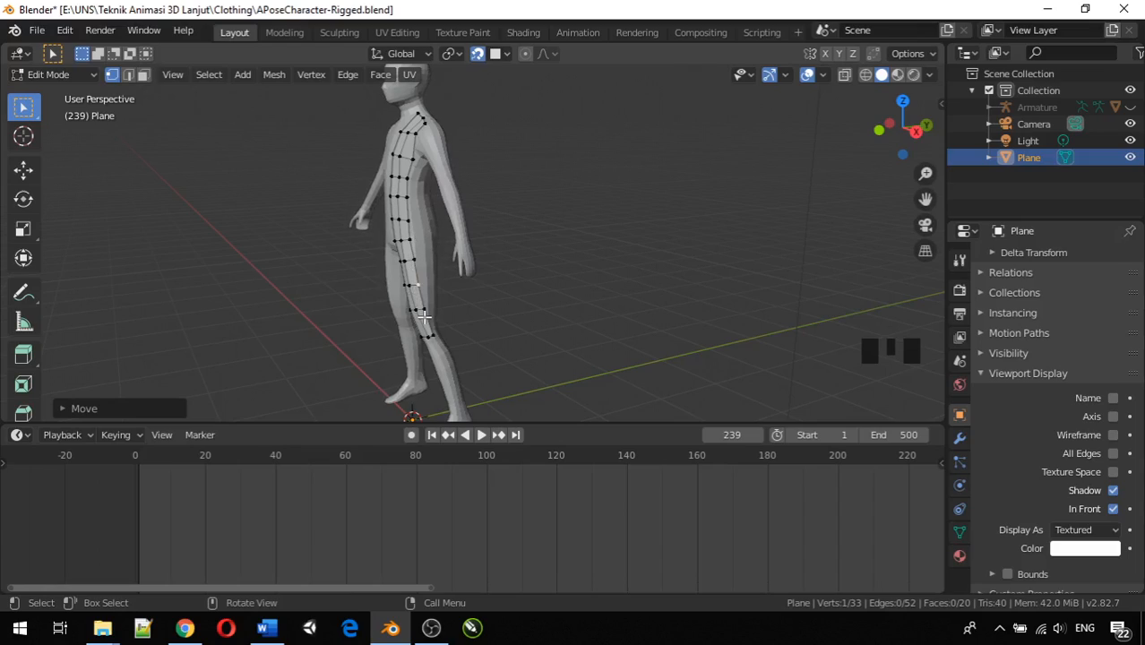
Select the strip's outer-edge vertices from below the armpit to the knee and extrude them back around the side of the body.
{"action": "middle_click_drag", "start_coordinate": [420, 310], "coordinate": [422, 203]}
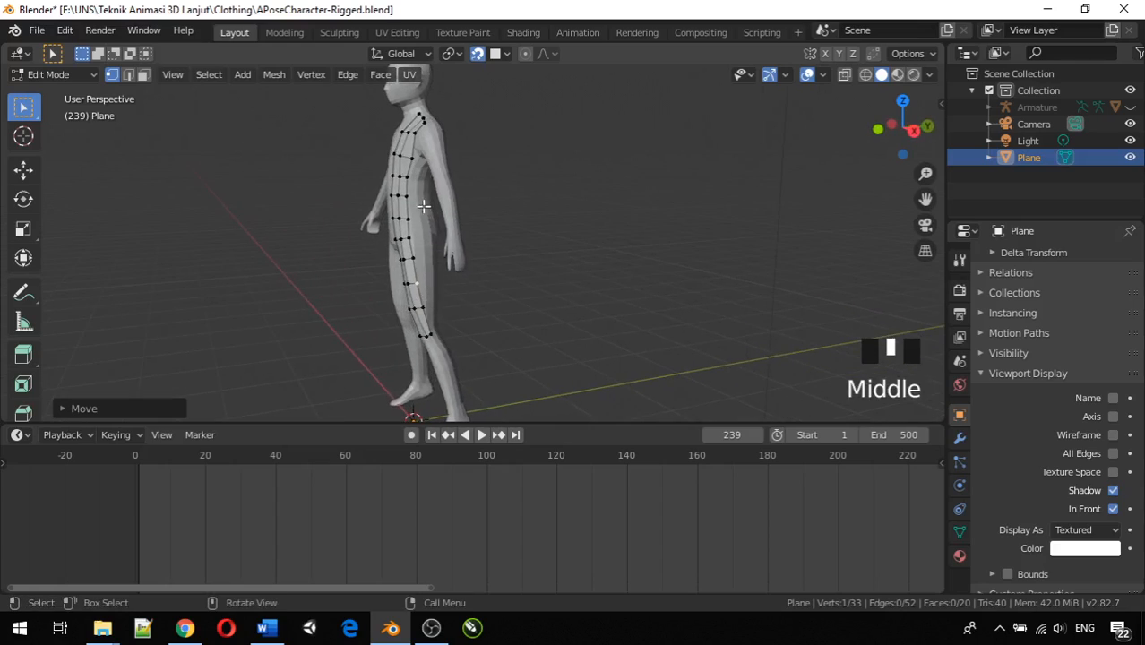
{"action": "left_click", "coordinate": [412, 166]}
{"action": "left_click", "coordinate": [408, 174], "text": "shift"}
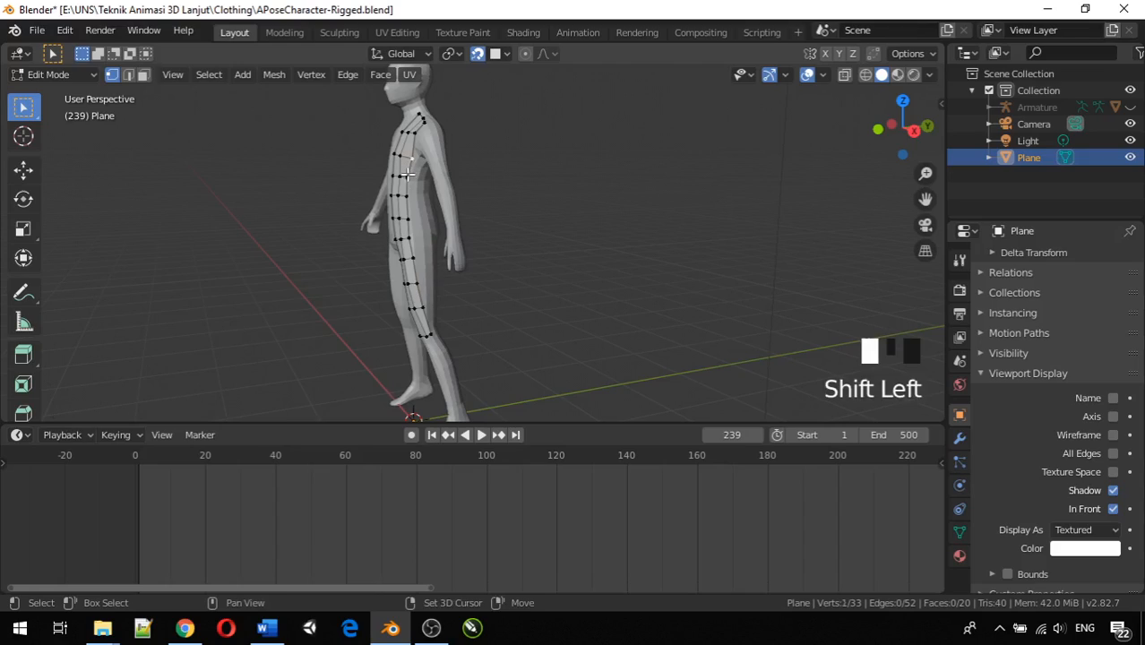
{"action": "left_click", "coordinate": [409, 190], "text": "shift"}
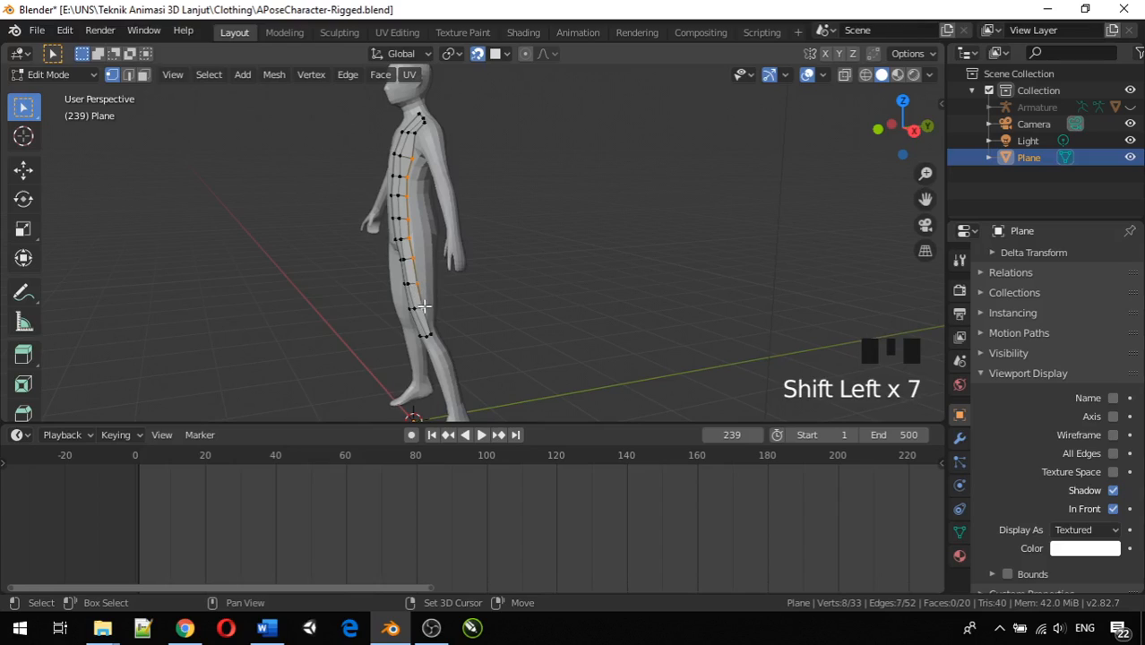
{"action": "middle_click_drag", "start_coordinate": [432, 330], "coordinate": [484, 320]}
{"action": "key", "text": "e"}
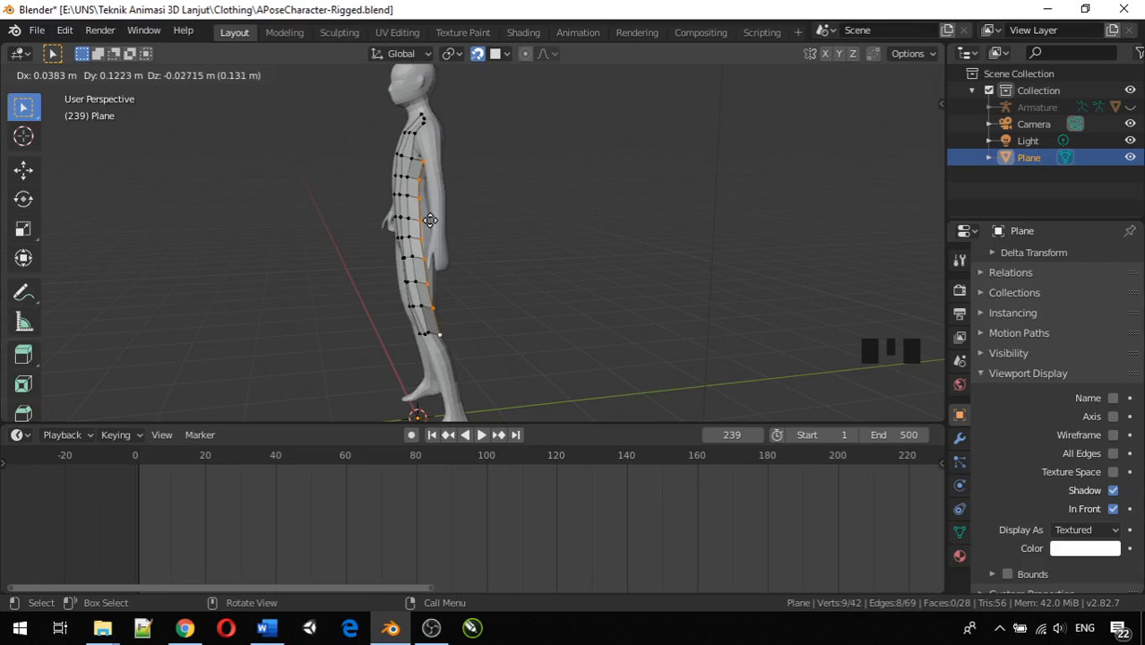
{"action": "left_click", "coordinate": [430, 220]}
{"action": "middle_click_drag", "start_coordinate": [429, 220], "coordinate": [477, 205]}
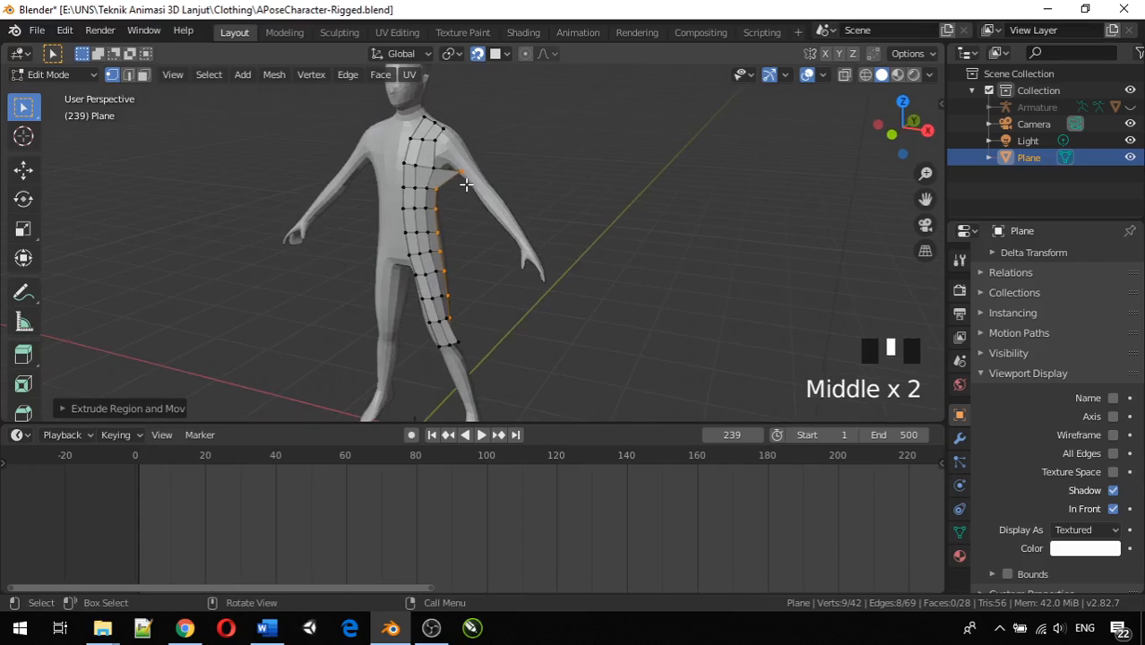
Move the new column's top vertex off the arm and onto the side of the chest below the armpit.
{"action": "left_click", "coordinate": [459, 170]}
{"action": "key", "text": "g"}
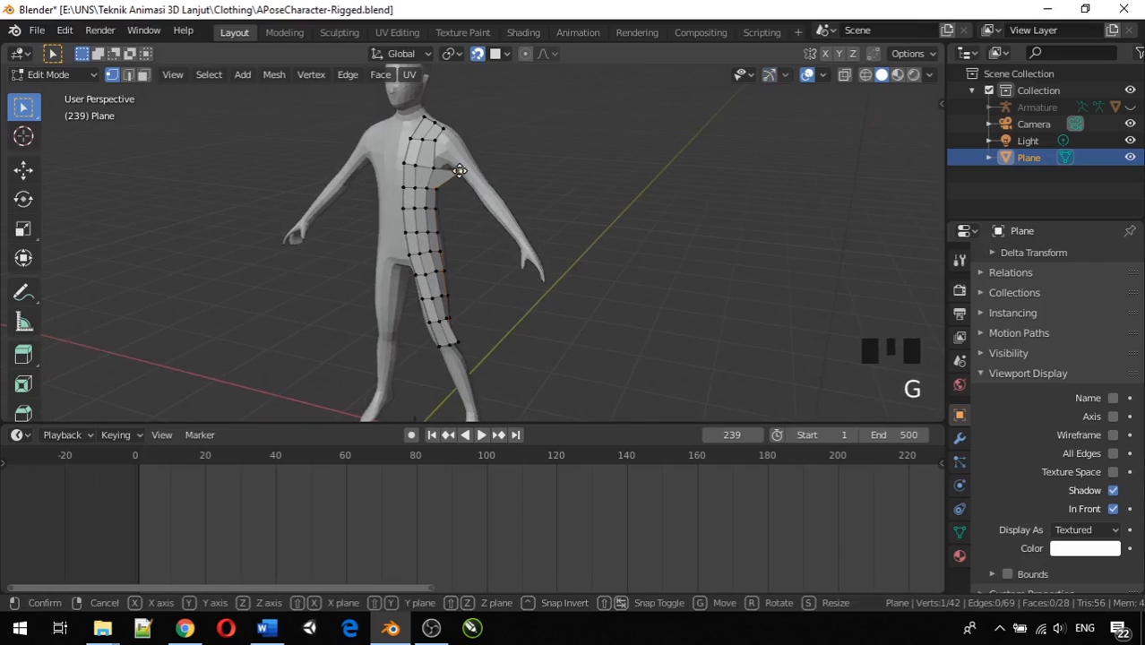
{"action": "left_click", "coordinate": [438, 172]}
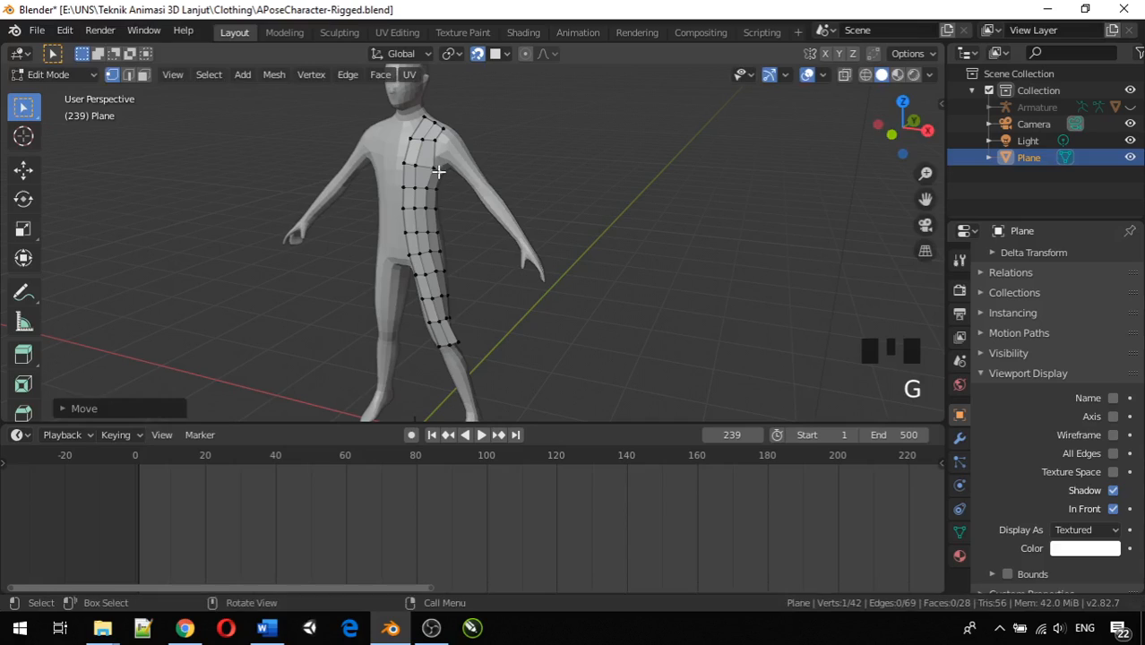
{"action": "mouse_move", "coordinate": [438, 172]}
{"action": "middle_mouse_down"}
{"action": "mouse_move", "coordinate": [370, 134]}
{"action": "mouse_move", "coordinate": [431, 164]}
{"action": "middle_mouse_up"}
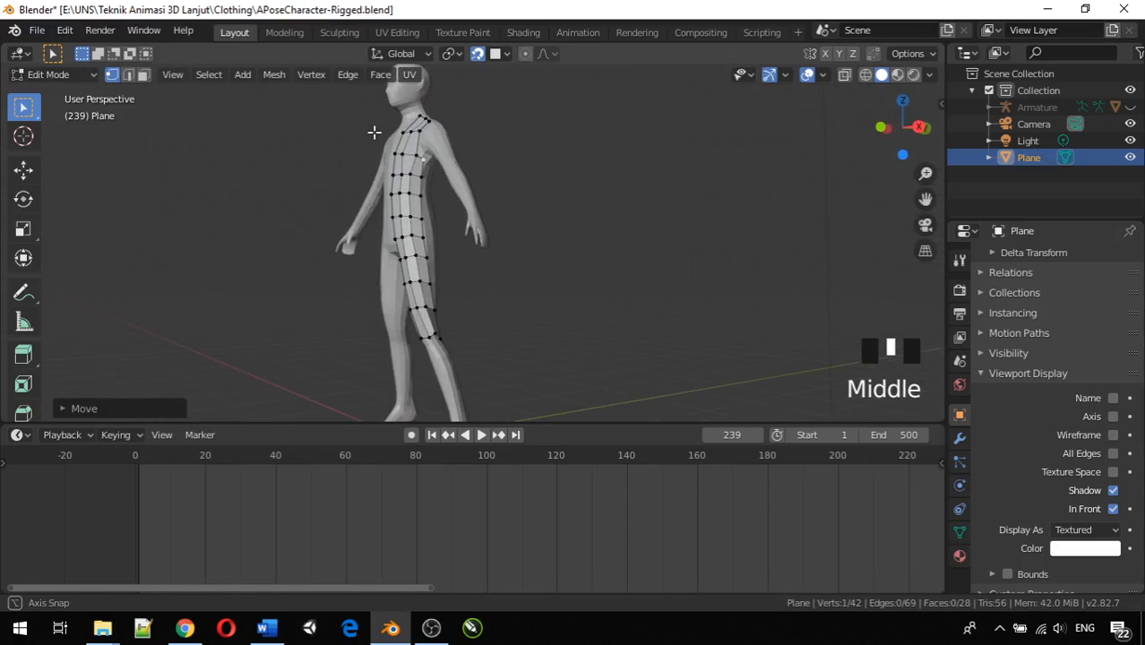
{"action": "key", "text": "g"}
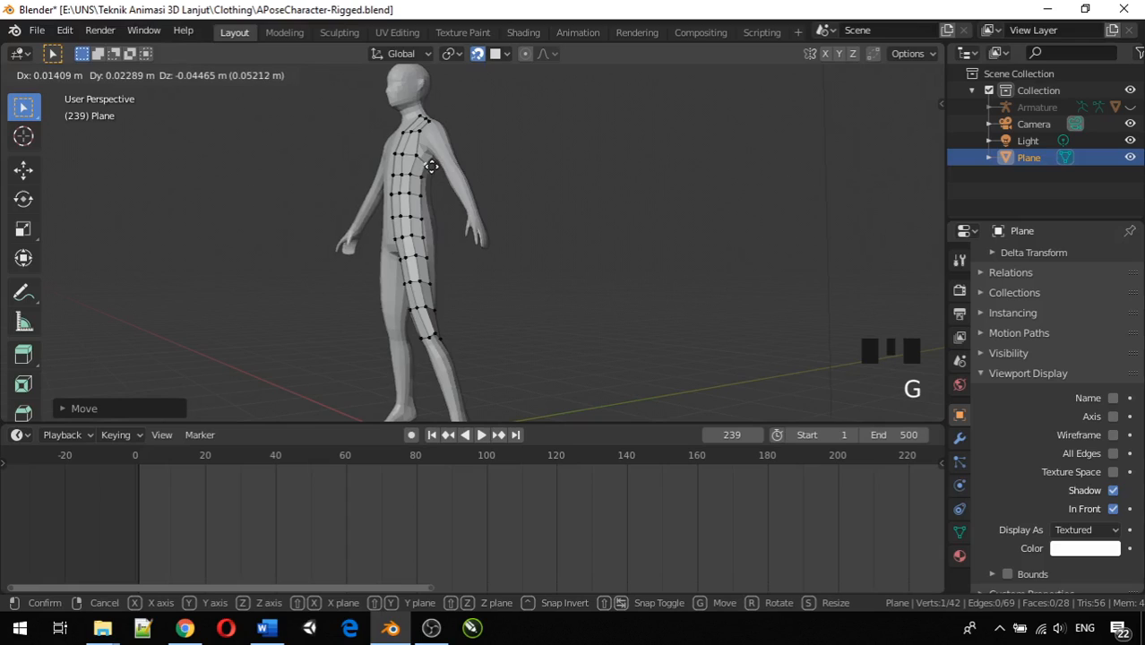
{"action": "left_click", "coordinate": [431, 165]}
Raise the two outer vertices of the knee row so its bottom edge slopes upward toward the side of the leg.
{"action": "mouse_move", "coordinate": [444, 185]}
{"action": "middle_mouse_down"}
{"action": "mouse_move", "coordinate": [577, 179]}
{"action": "mouse_move", "coordinate": [449, 153]}
{"action": "mouse_move", "coordinate": [486, 159]}
{"action": "mouse_move", "coordinate": [433, 186]}
{"action": "middle_mouse_up"}
{"action": "scroll", "coordinate": [448, 340], "scroll_direction": "up", "scroll_amount": 4}
{"action": "mouse_move", "coordinate": [442, 349]}
{"action": "middle_mouse_down"}
{"action": "mouse_move", "coordinate": [426, 277]}
{"action": "mouse_move", "coordinate": [347, 317]}
{"action": "mouse_move", "coordinate": [485, 371]}
{"action": "mouse_move", "coordinate": [447, 342]}
{"action": "middle_mouse_up"}
{"action": "scroll", "coordinate": [347, 317], "scroll_direction": "down", "scroll_amount": 1}
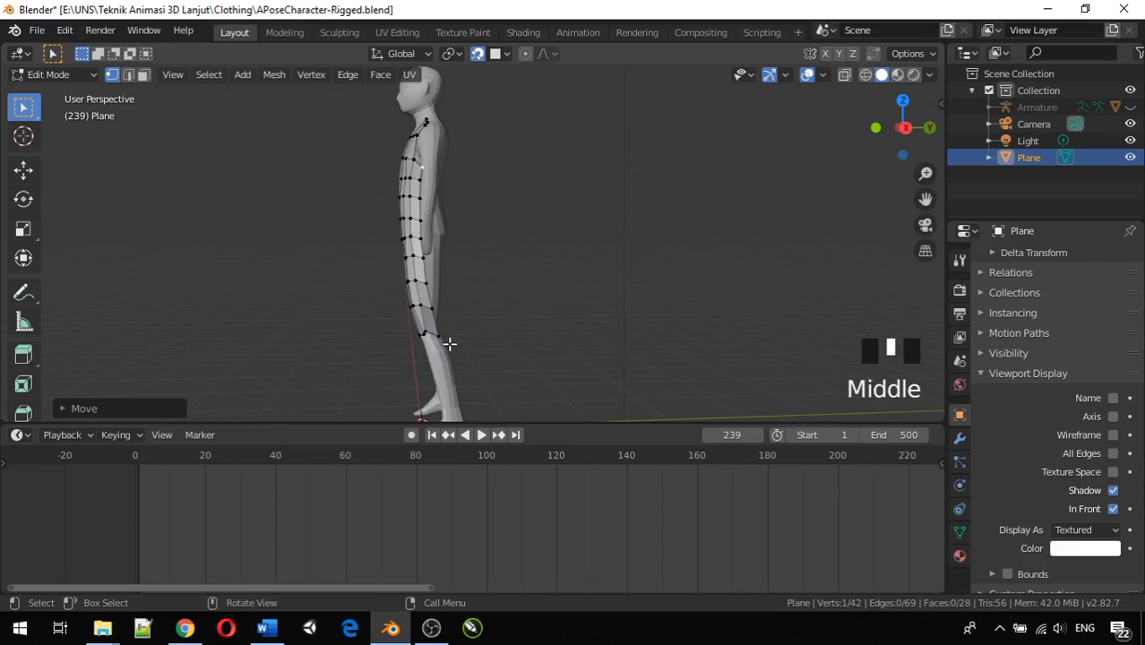
{"action": "scroll", "coordinate": [448, 343], "scroll_direction": "up", "scroll_amount": 4}
{"action": "scroll", "coordinate": [448, 344], "scroll_direction": "down", "scroll_amount": 2}
{"action": "left_click", "coordinate": [414, 374]}
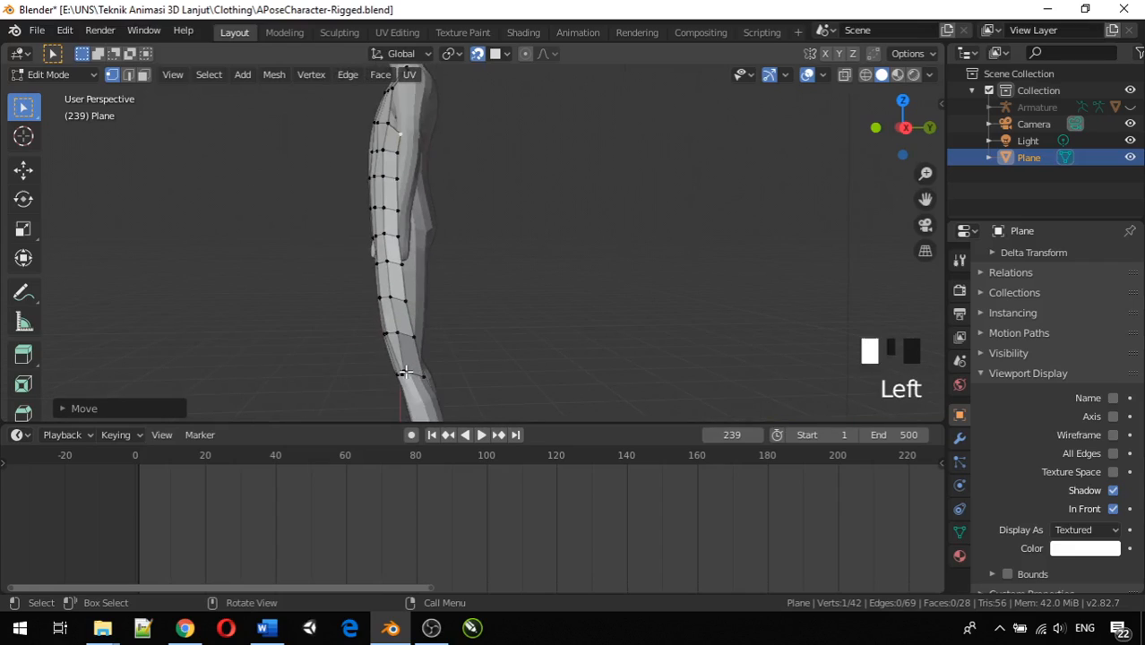
{"action": "key", "text": "g"}
{"action": "left_click", "coordinate": [418, 374]}
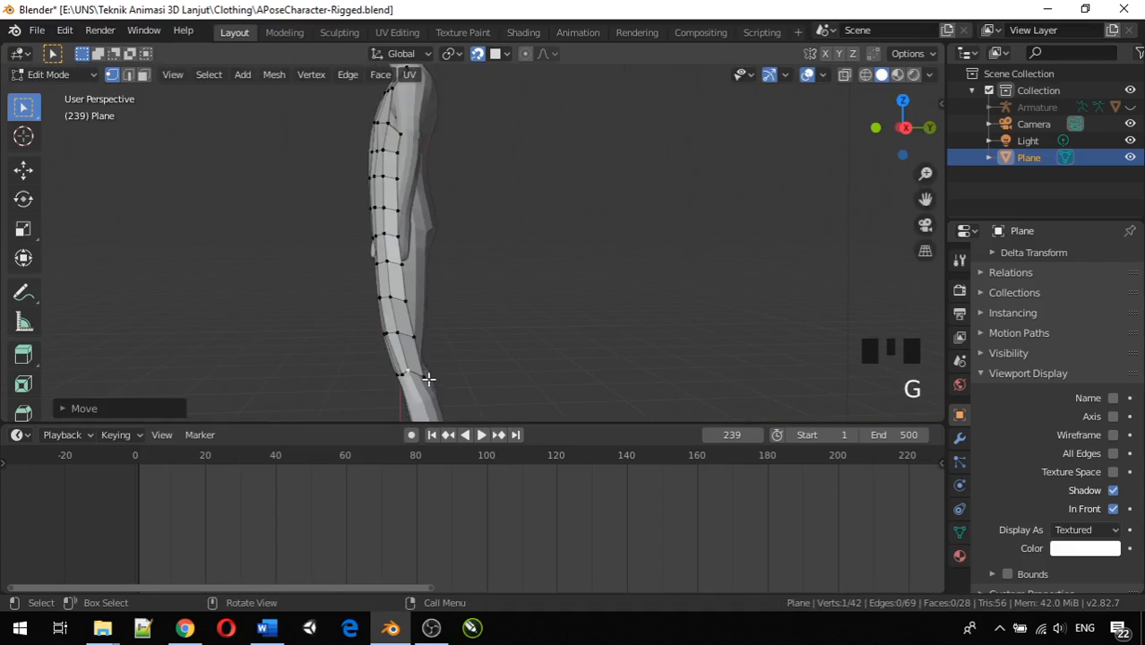
{"action": "key", "text": "g"}
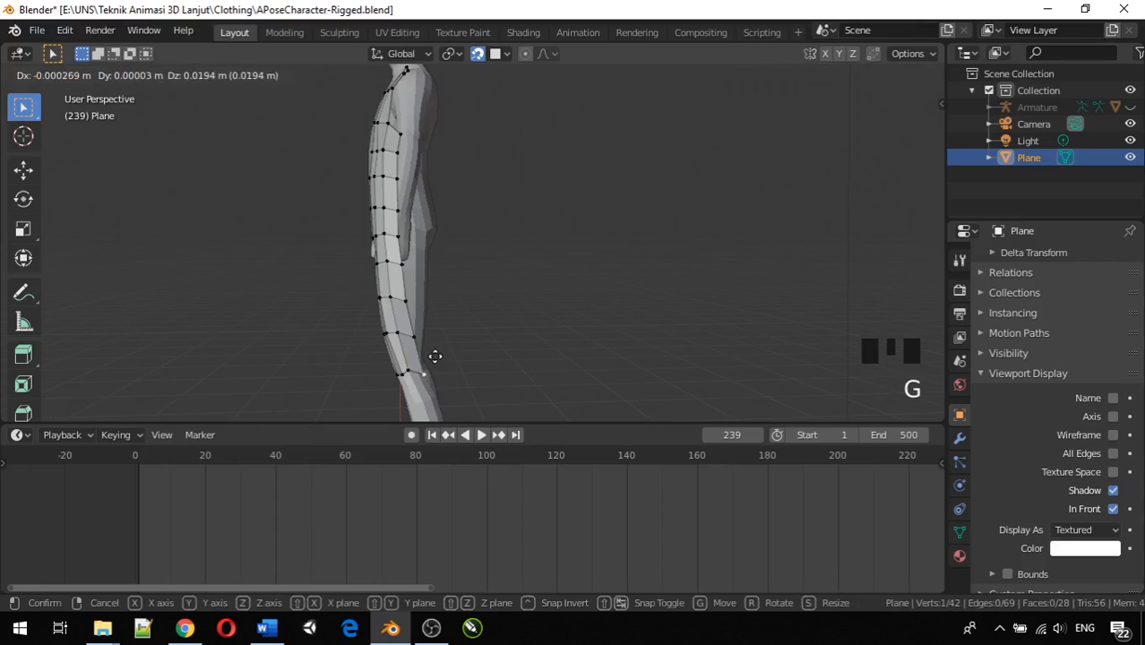
{"action": "left_click", "coordinate": [437, 343]}
Reposition the outermost vertices of the two rows above the knee to widen and even out the side faces of the thigh.
{"action": "key", "text": "g"}
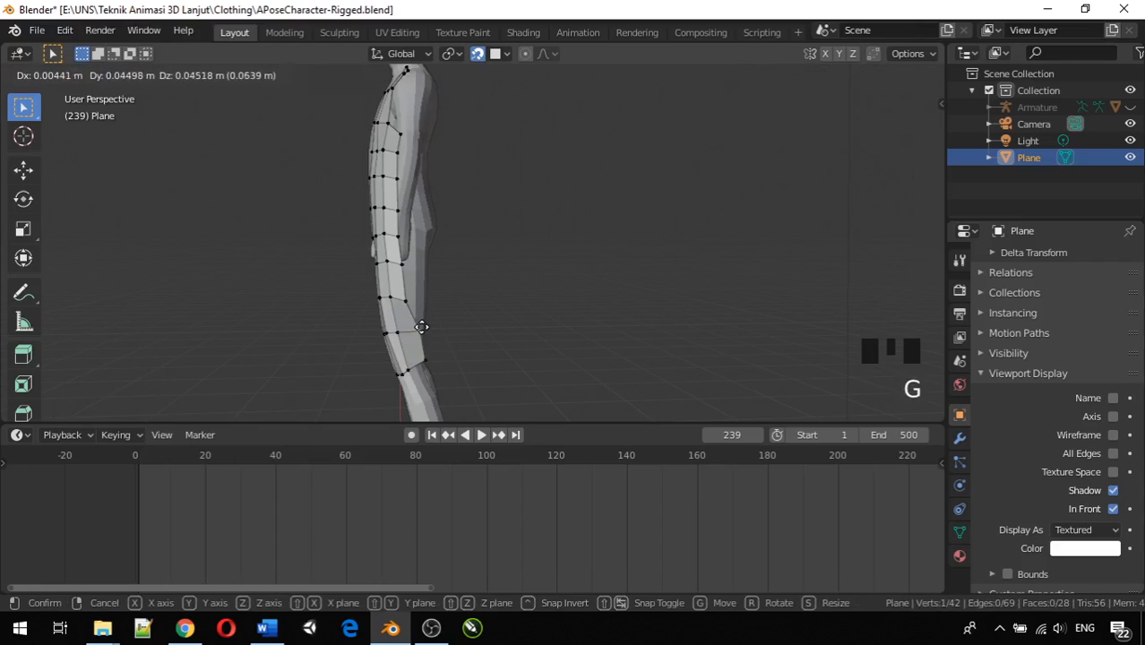
{"action": "left_click", "coordinate": [417, 330]}
{"action": "left_click", "coordinate": [403, 301]}
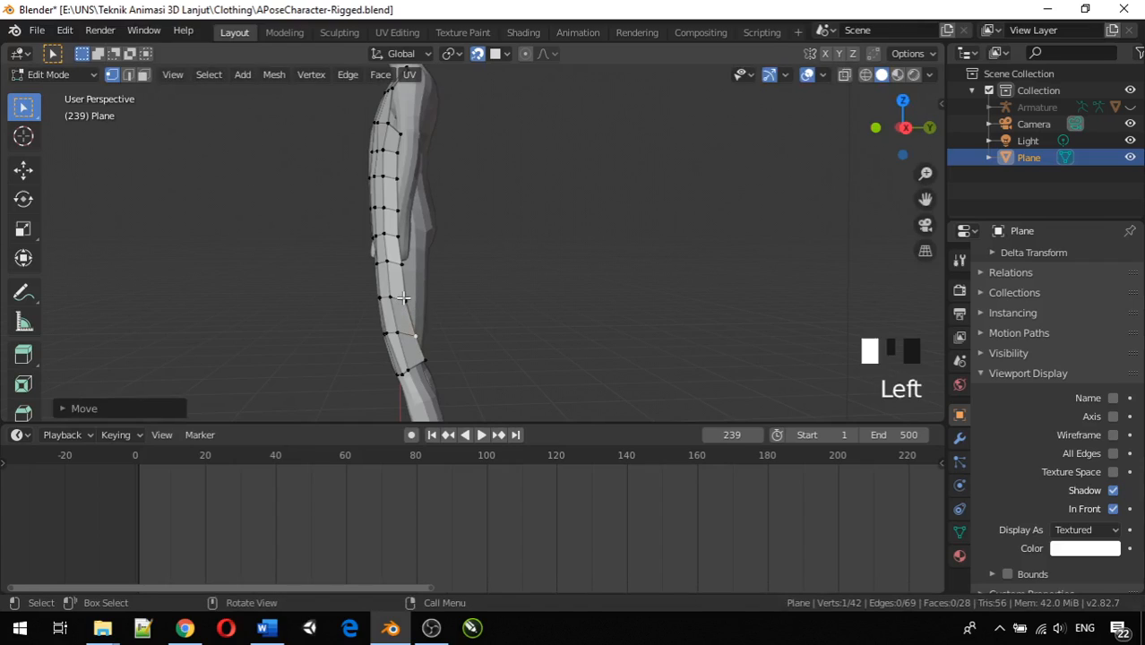
{"action": "key", "text": "g"}
{"action": "left_click", "coordinate": [408, 292]}
{"action": "left_click", "coordinate": [420, 335]}
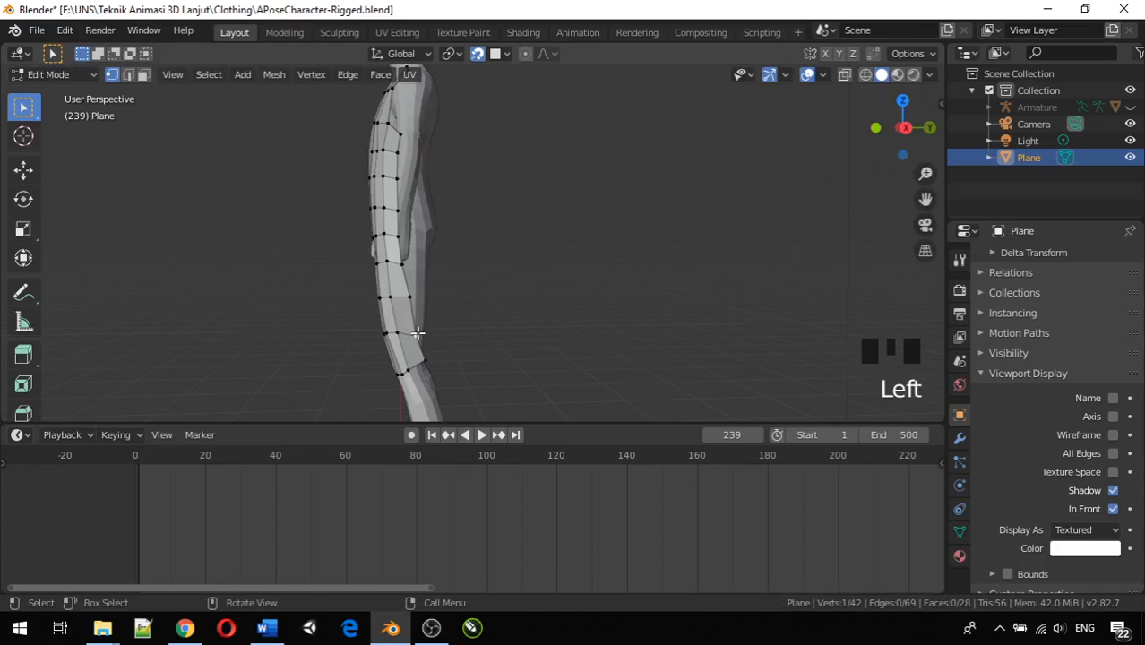
{"action": "key", "text": "g"}
{"action": "left_click", "coordinate": [414, 318]}
{"action": "middle_click_drag", "start_coordinate": [410, 299], "coordinate": [445, 315]}
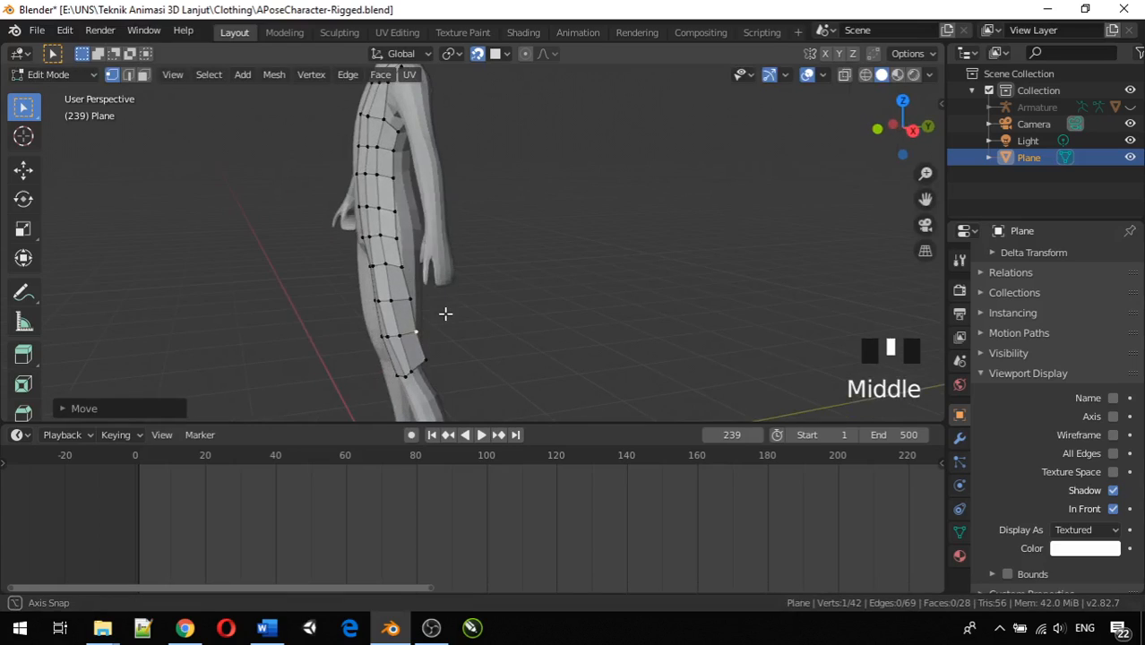
Nudge the outermost vertices of the hip, lower torso and upper thigh rows slightly upward to level the side column.
{"action": "left_click", "coordinate": [401, 267]}
{"action": "key", "text": "g"}
{"action": "left_click", "coordinate": [401, 265]}
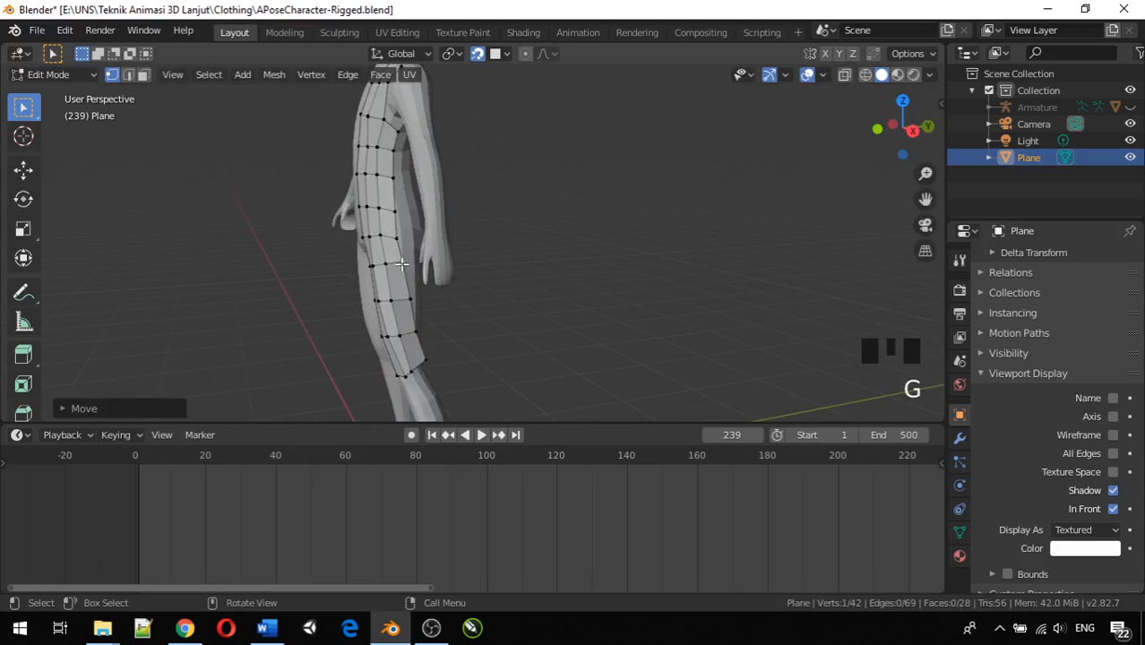
{"action": "left_click", "coordinate": [397, 242]}
{"action": "key", "text": "g"}
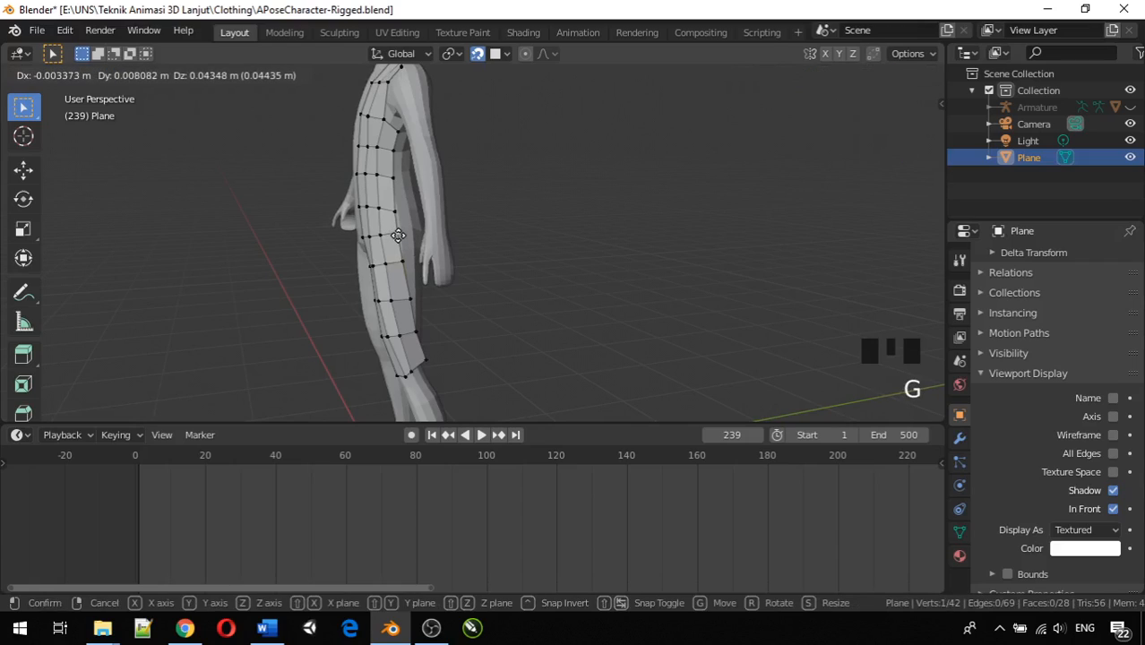
{"action": "left_click", "coordinate": [397, 236]}
{"action": "left_click", "coordinate": [396, 209]}
{"action": "key", "text": "g"}
{"action": "left_click", "coordinate": [395, 207]}
{"action": "left_click", "coordinate": [411, 298]}
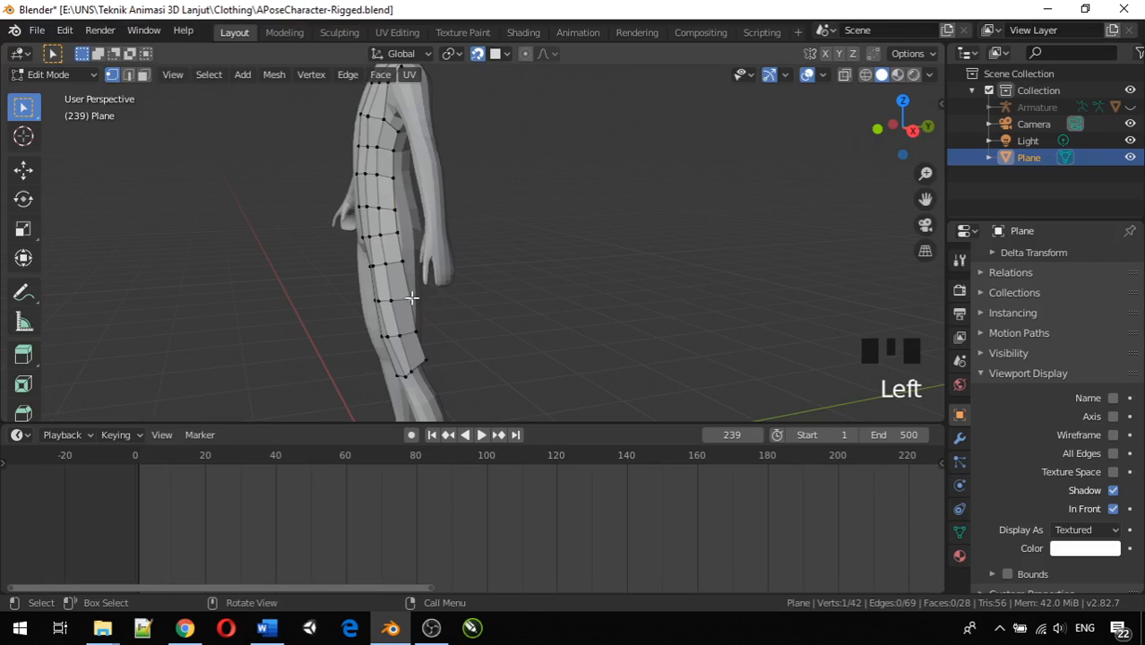
{"action": "key", "text": "g"}
{"action": "left_click", "coordinate": [411, 298]}
Select the three vertices along the strip's top edge on the shoulder and extrude them toward the back twice.
{"action": "middle_click_drag", "start_coordinate": [429, 314], "coordinate": [416, 100]}
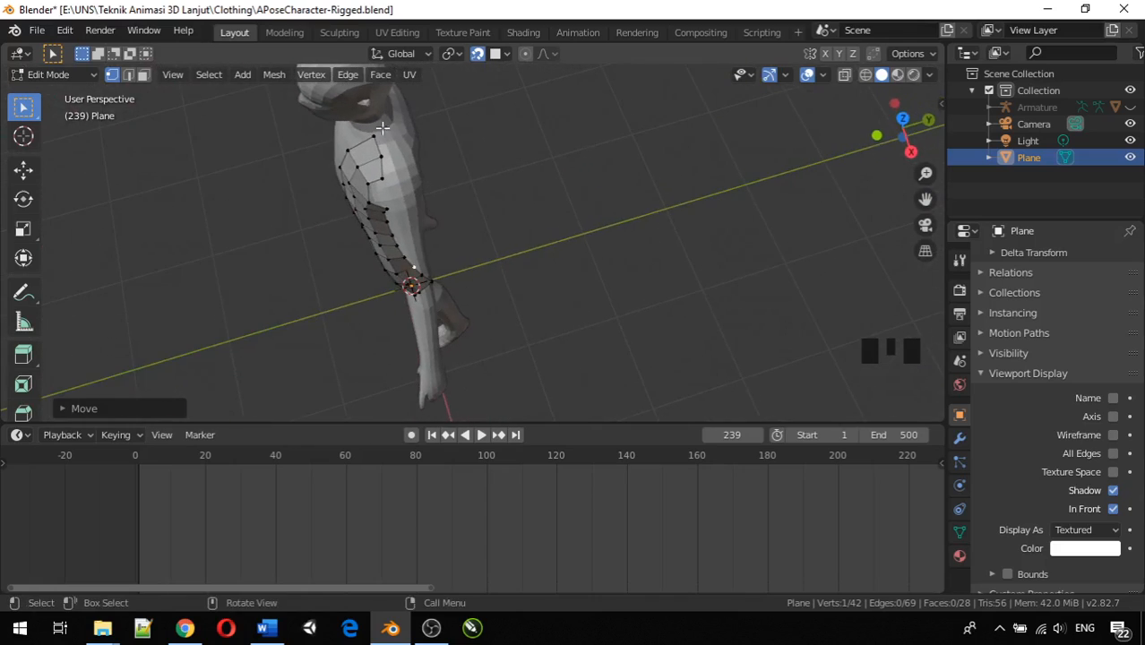
{"action": "left_click", "coordinate": [375, 136], "text": "shift"}
{"action": "left_click", "coordinate": [381, 158], "text": "shift"}
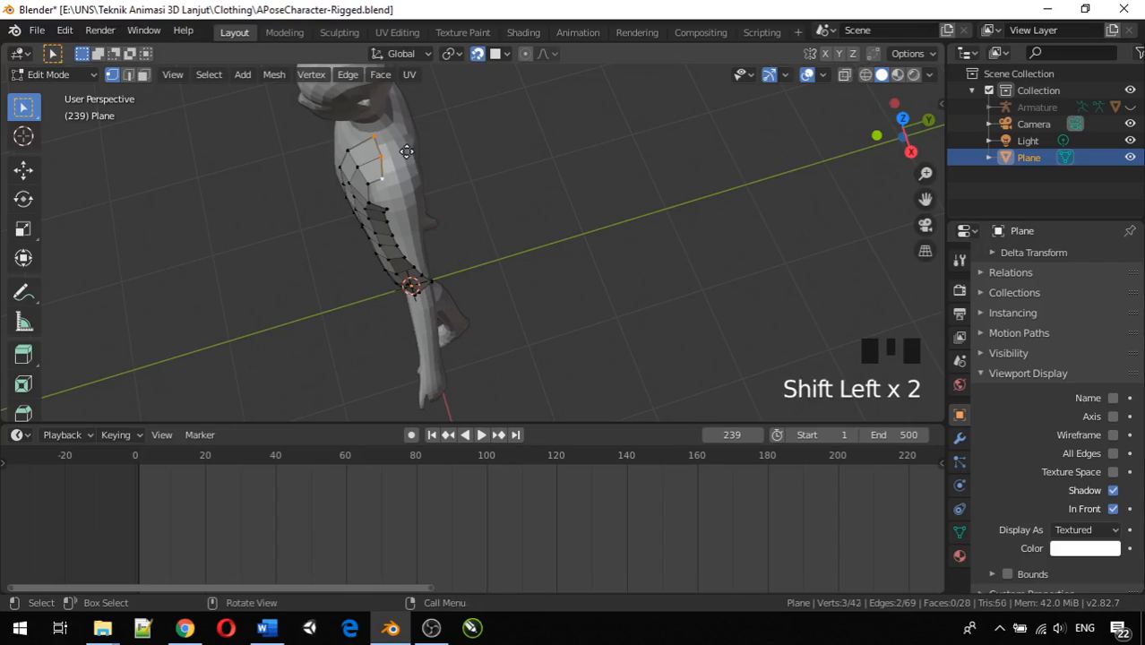
{"action": "key", "text": "e"}
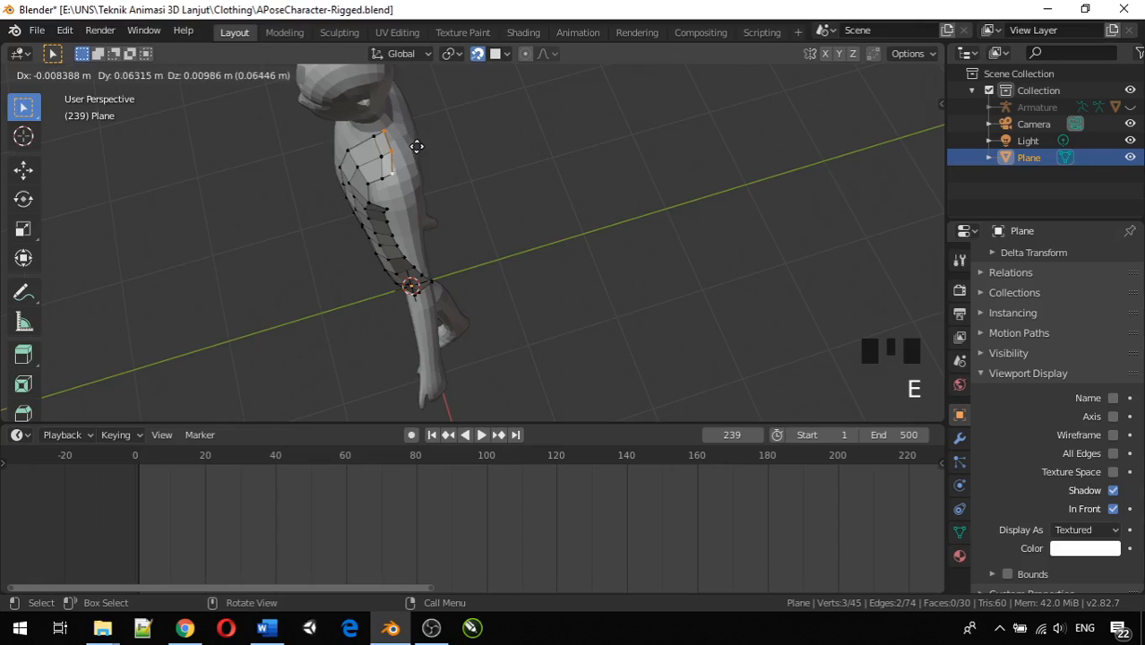
{"action": "left_click", "coordinate": [418, 148]}
{"action": "key", "text": "e"}
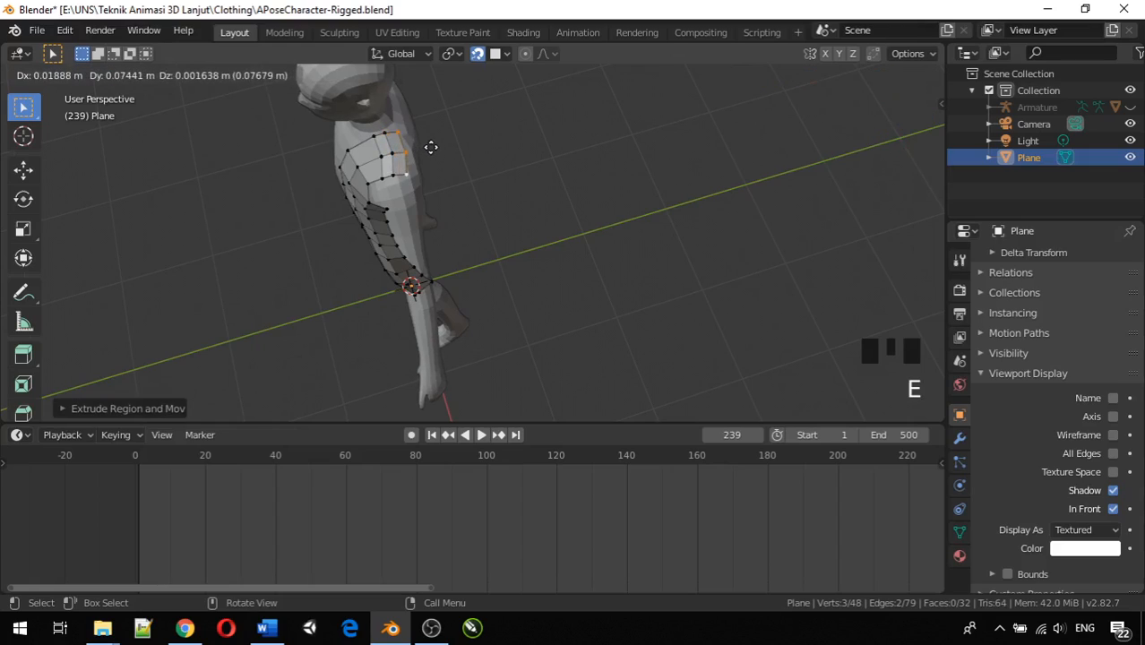
{"action": "left_click", "coordinate": [430, 143]}
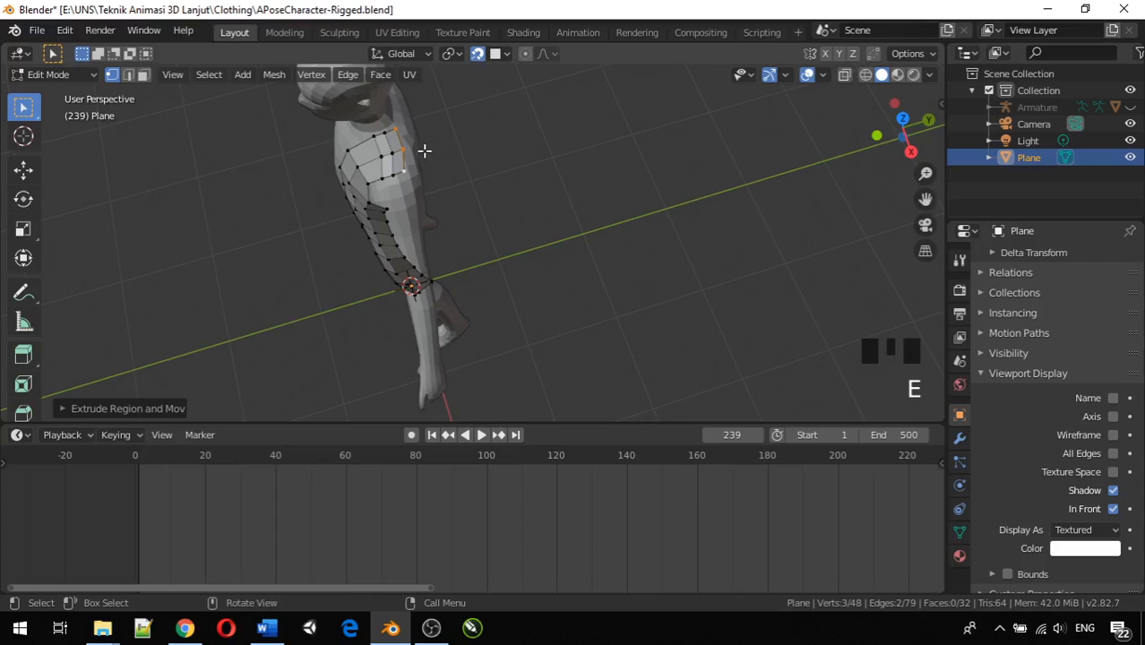
In top view, move the middle vertices of the two shoulder-top rows to line them up with their neighbours.
{"action": "left_click", "coordinate": [395, 156]}
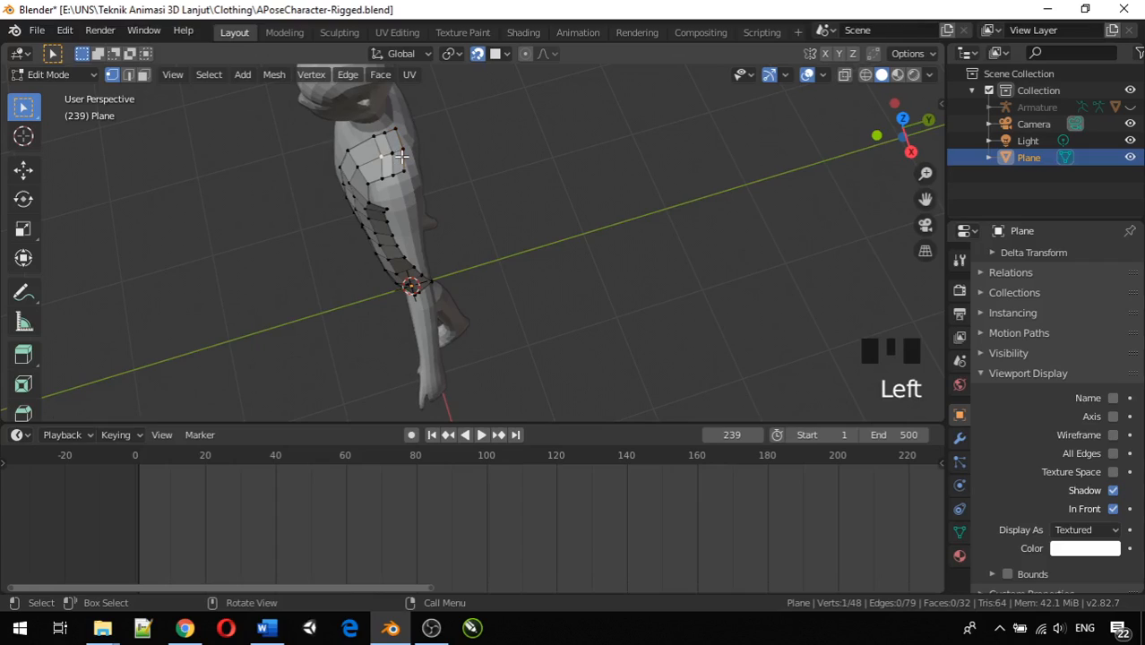
{"action": "key", "text": "KP_7"}
{"action": "scroll", "coordinate": [495, 319], "scroll_direction": "up", "scroll_amount": 5}
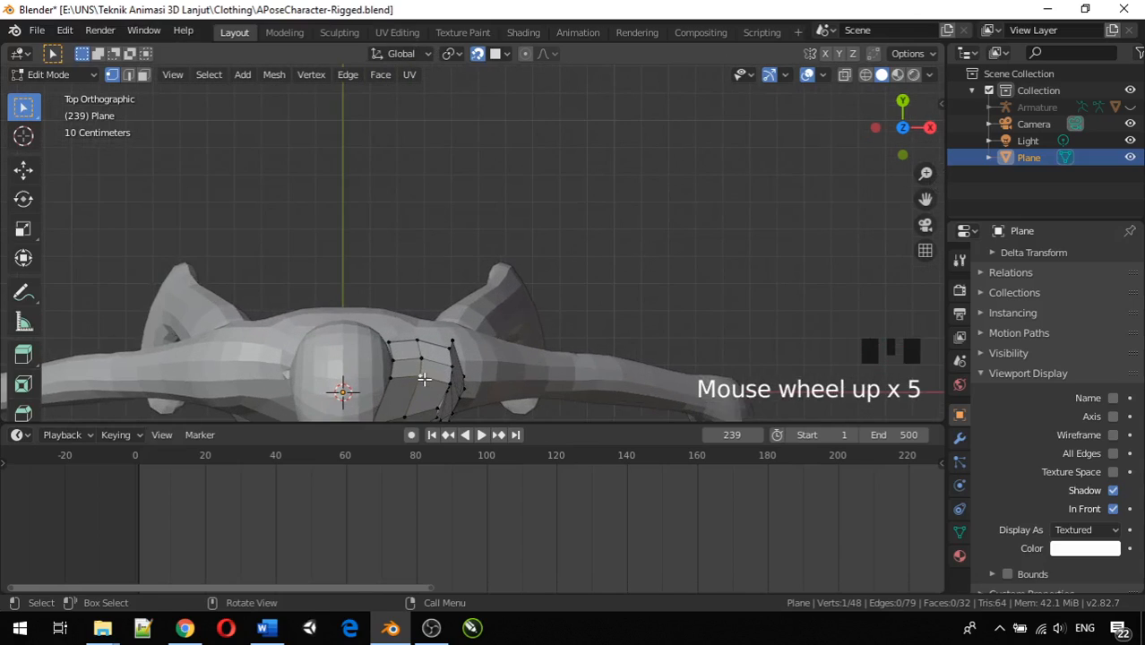
{"action": "key", "text": "g"}
{"action": "left_click", "coordinate": [418, 376]}
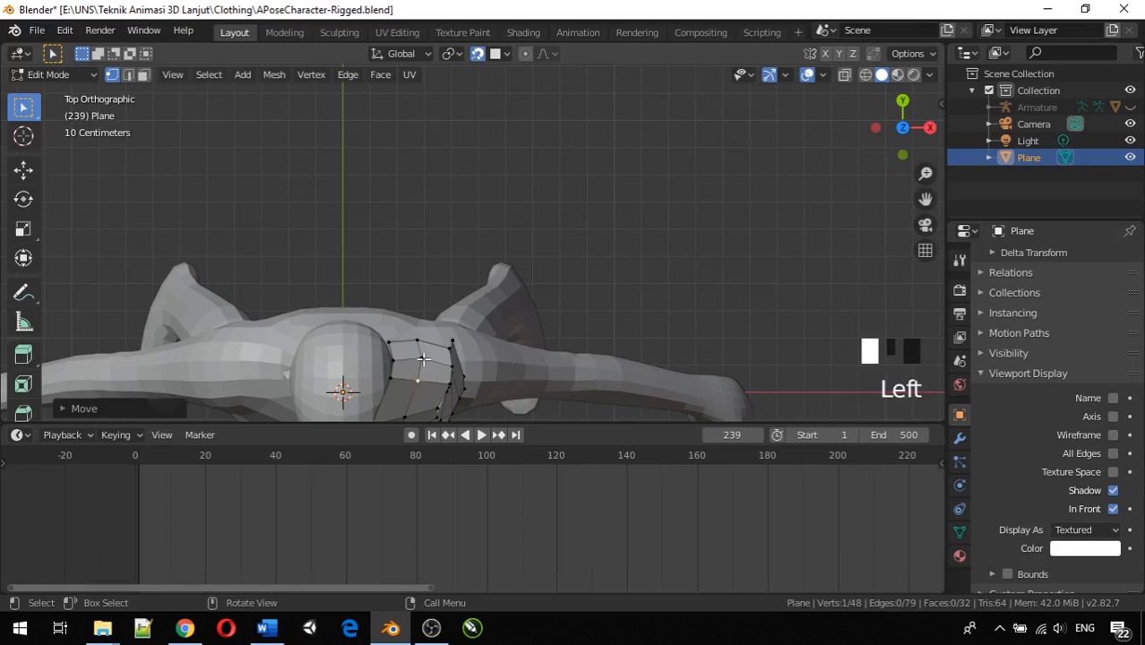
{"action": "key", "text": "g"}
{"action": "left_click", "coordinate": [419, 363]}
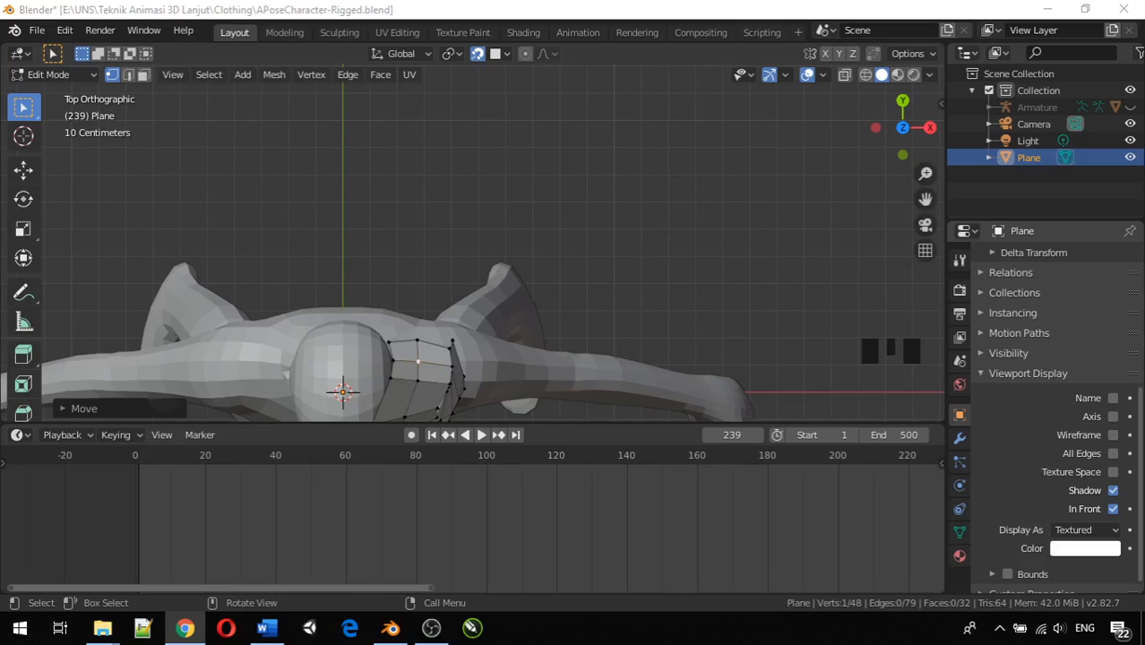
Nudge the selected middle shoulder vertex slightly toward the back to smooth the shoulder-top row.
{"action": "key", "text": "g"}
{"action": "left_click", "coordinate": [421, 345]}
Select the three vertices along the strip's rear shoulder edge and extrude them down onto the upper back.
{"action": "middle_click_drag", "start_coordinate": [532, 350], "coordinate": [484, 305]}
{"action": "scroll", "coordinate": [327, 332], "scroll_direction": "up", "scroll_amount": 3}
{"action": "scroll", "coordinate": [320, 327], "scroll_direction": "down", "scroll_amount": 8}
{"action": "scroll", "coordinate": [432, 187], "scroll_direction": "up", "scroll_amount": 5}
{"action": "left_click", "coordinate": [497, 214]}
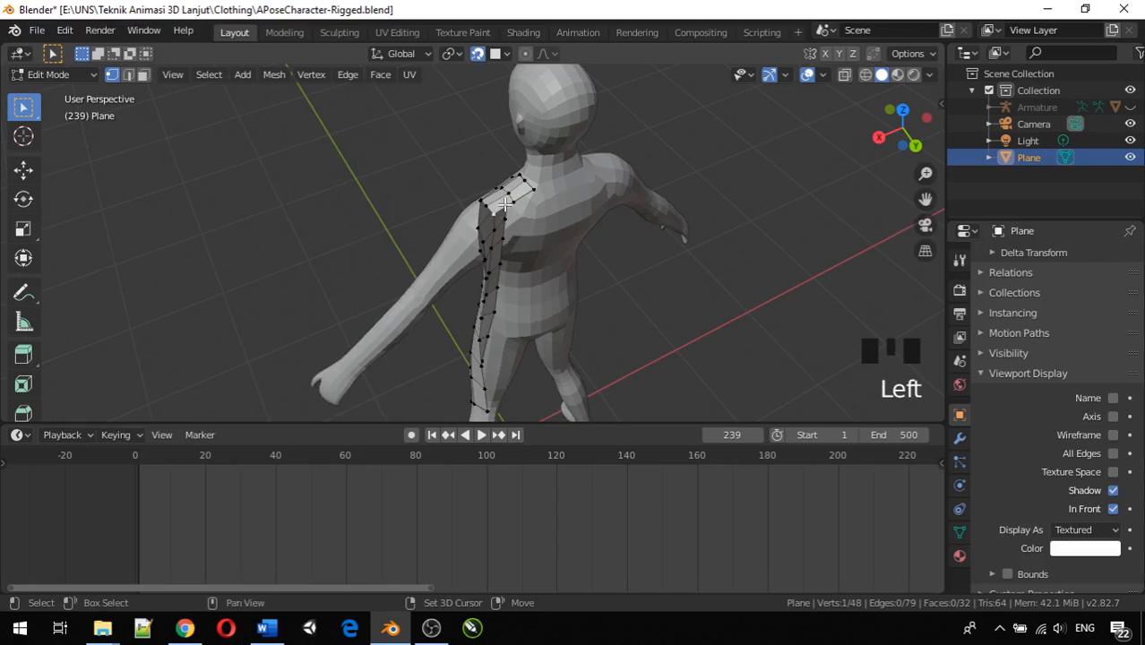
{"action": "left_click", "coordinate": [507, 204], "text": "shift"}
{"action": "left_click", "coordinate": [527, 192], "text": "shift"}
{"action": "middle_click_drag", "start_coordinate": [551, 218], "coordinate": [582, 148]}
{"action": "middle_click_drag", "start_coordinate": [508, 158], "coordinate": [494, 141]}
{"action": "key", "text": "e"}
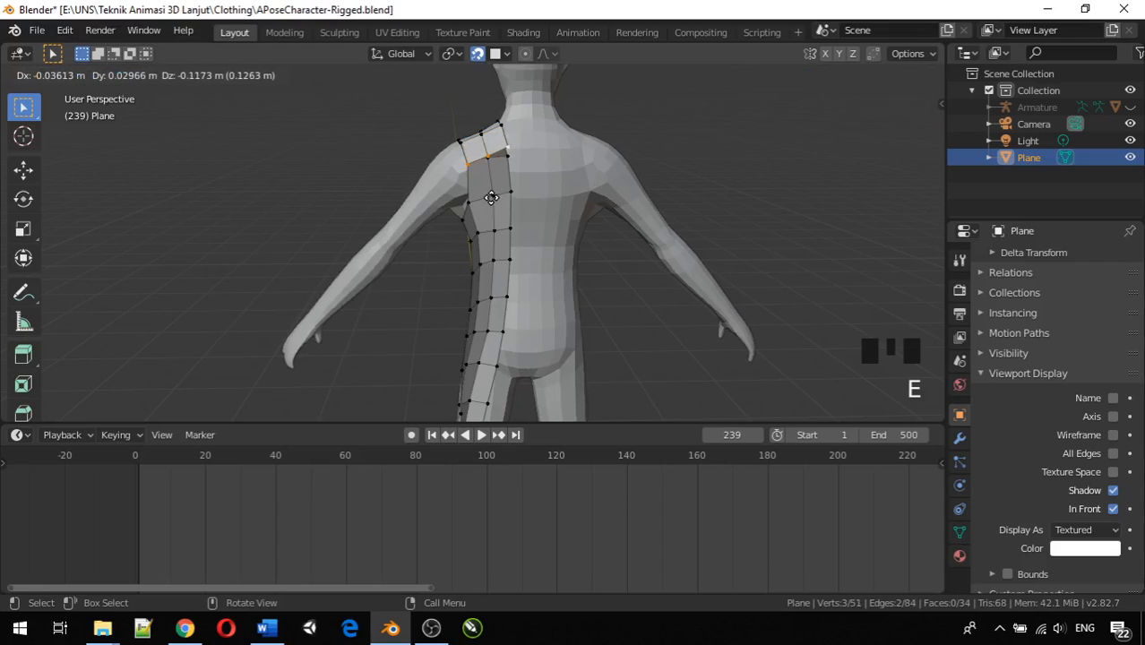
{"action": "left_click", "coordinate": [493, 198]}
Rotate the new upper-back row to level it, and move it slightly down in back view.
{"action": "key", "text": "r"}
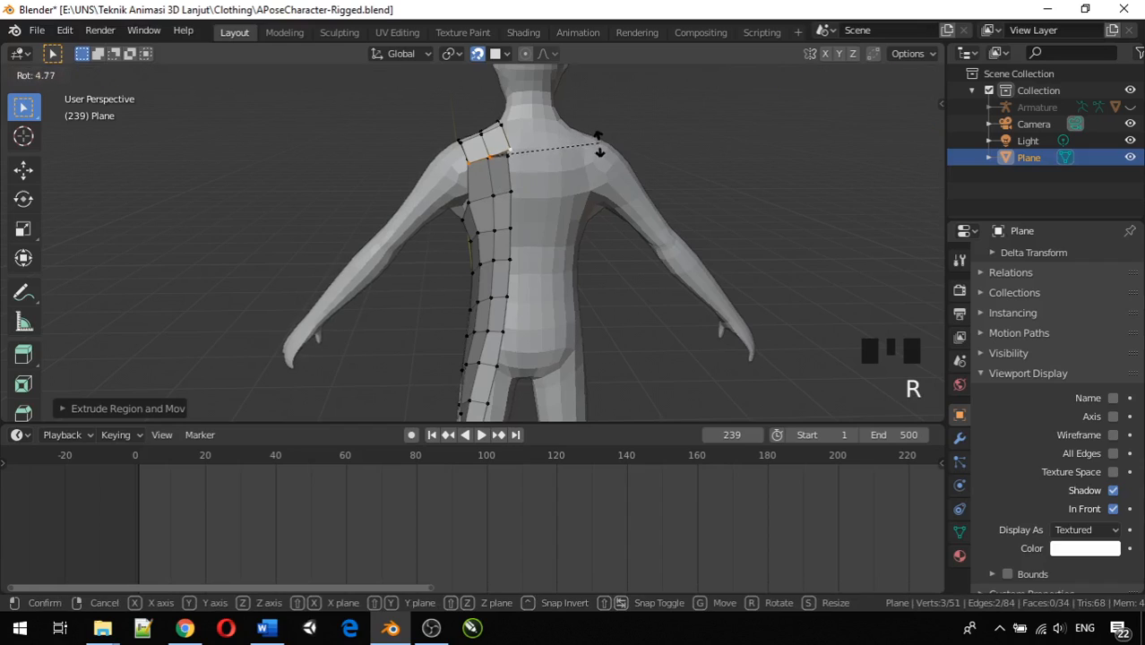
{"action": "left_click", "coordinate": [599, 168]}
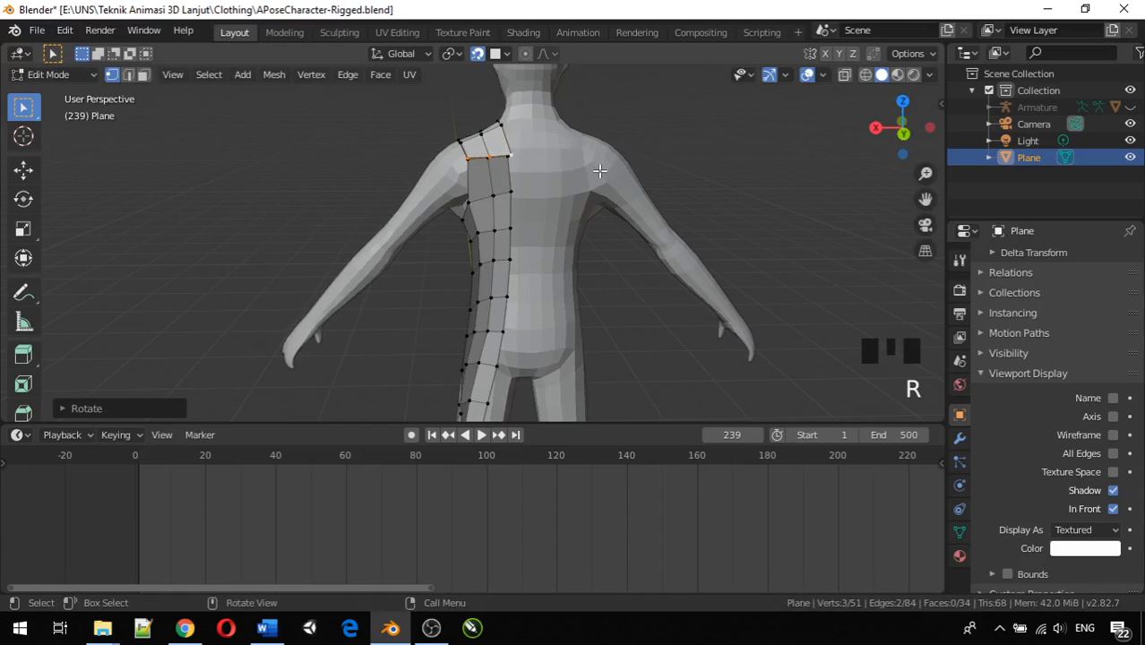
{"action": "key", "text": "KP_1"}
{"action": "key", "text": "ctrl+KP_1"}
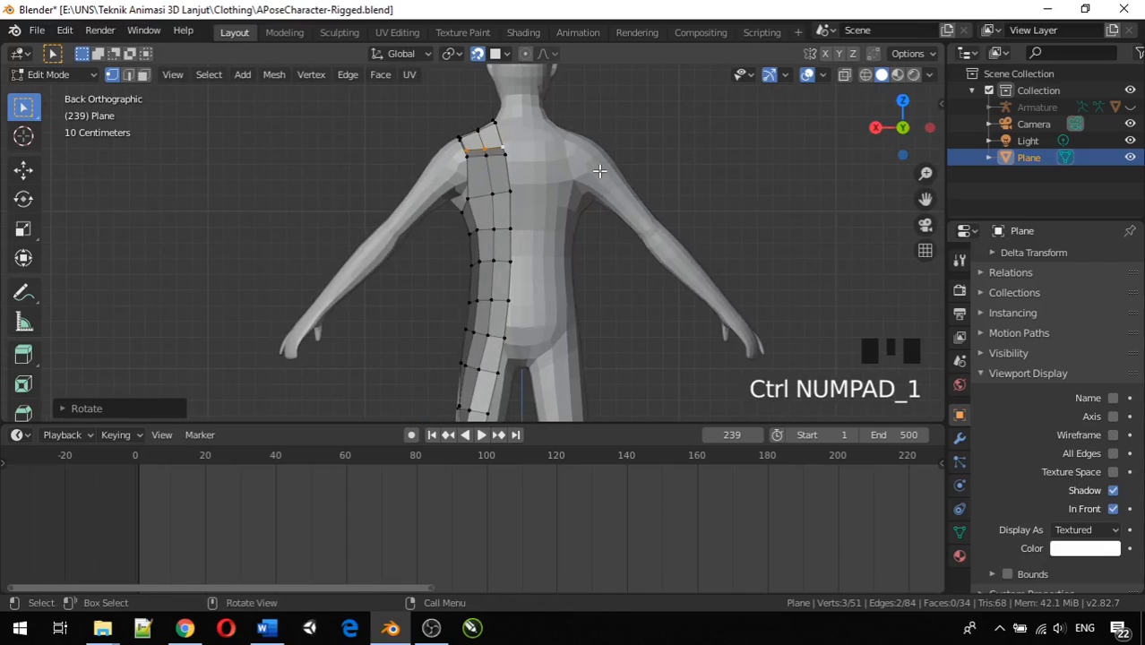
{"action": "key", "text": "g"}
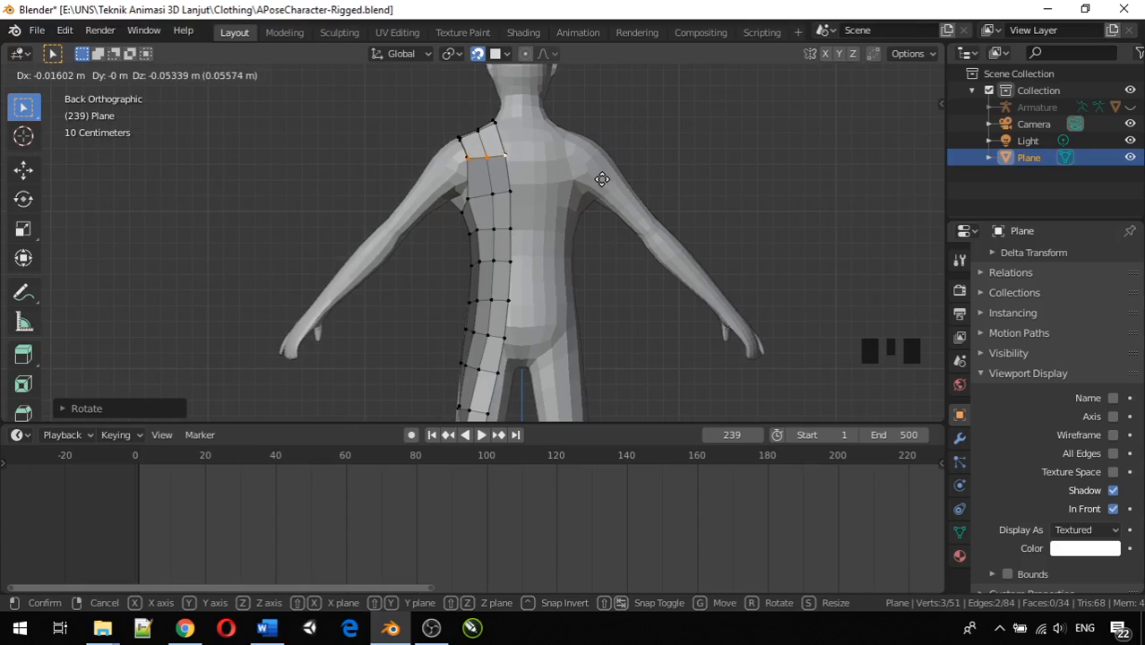
{"action": "left_click", "coordinate": [599, 181]}
Extrude the row down the back twice to mid-torso, adjusting the armpit-level row's scale and shifting it toward the spine in between.
{"action": "key", "text": "e"}
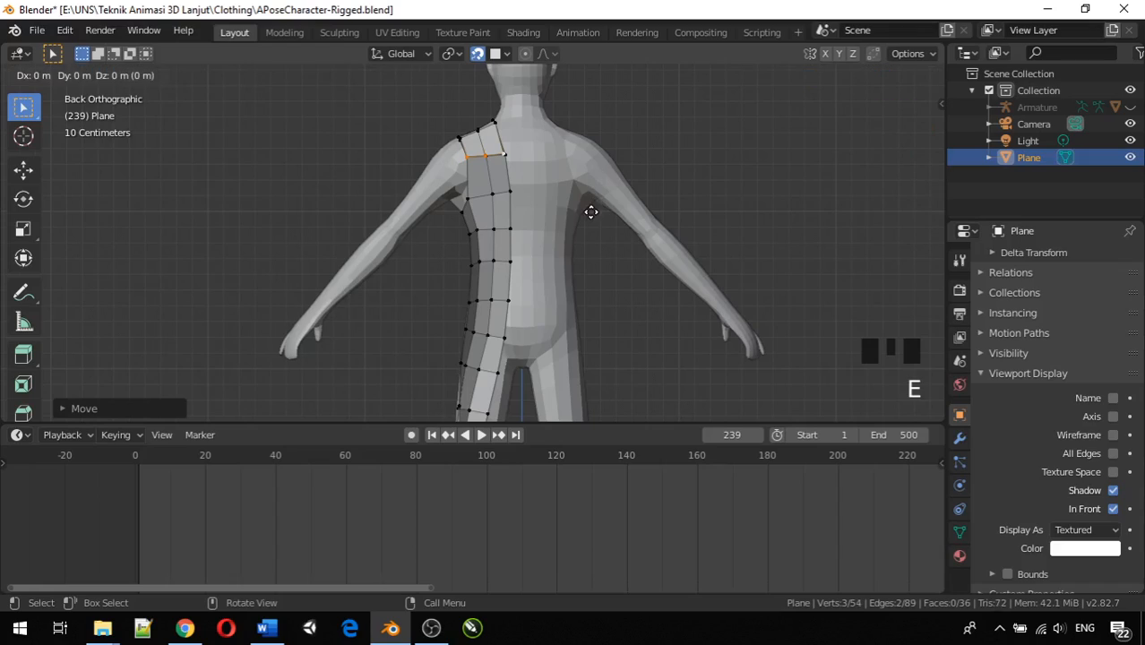
{"action": "left_click", "coordinate": [594, 251]}
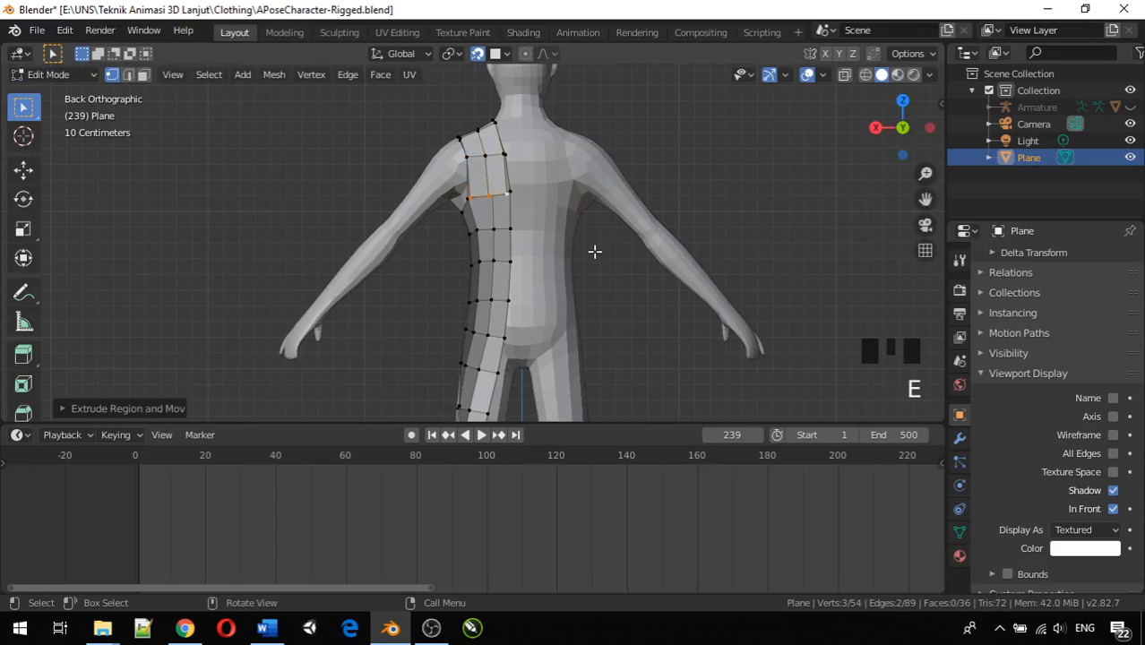
{"action": "key", "text": "s"}
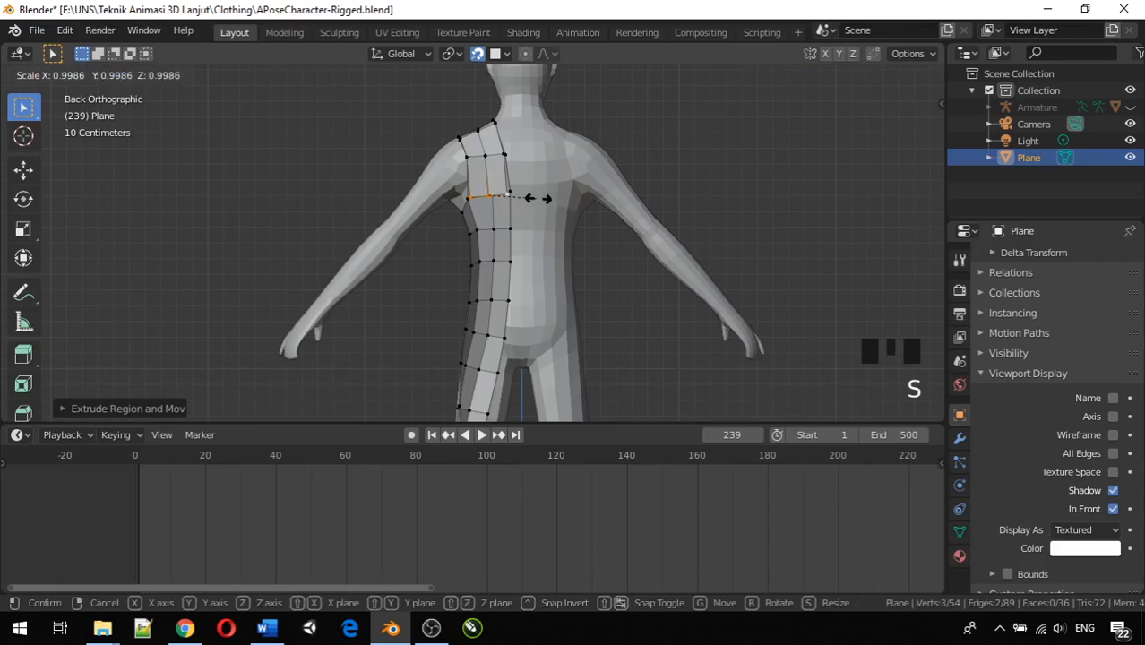
{"action": "left_click", "coordinate": [543, 196]}
{"action": "key", "text": "g"}
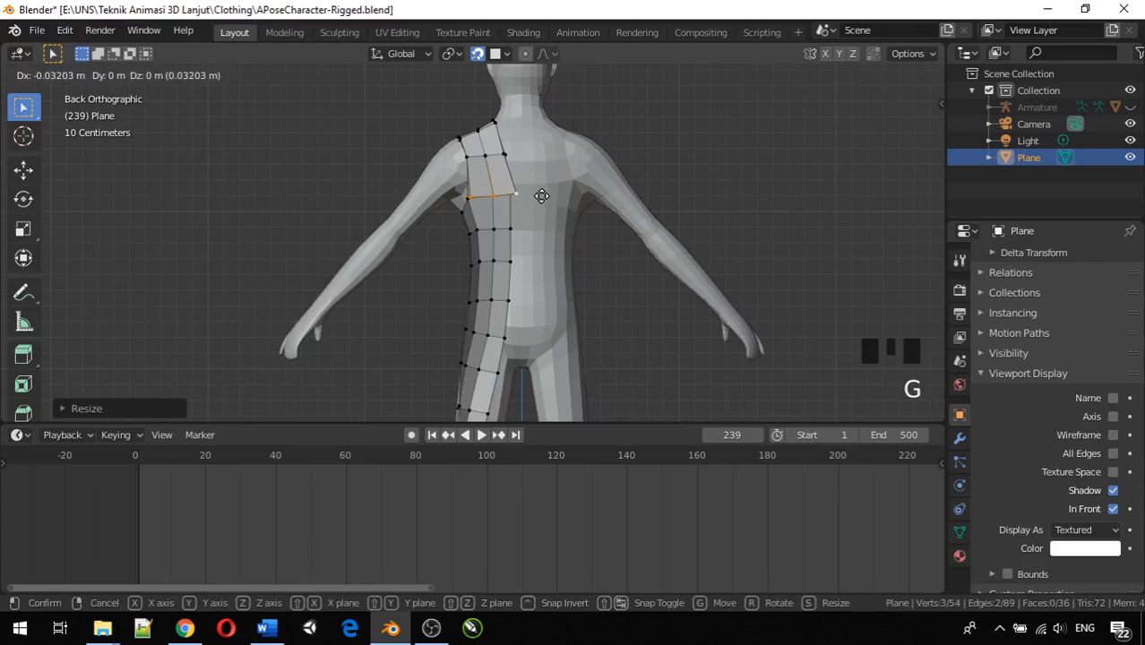
{"action": "left_click", "coordinate": [538, 196]}
{"action": "key", "text": "e"}
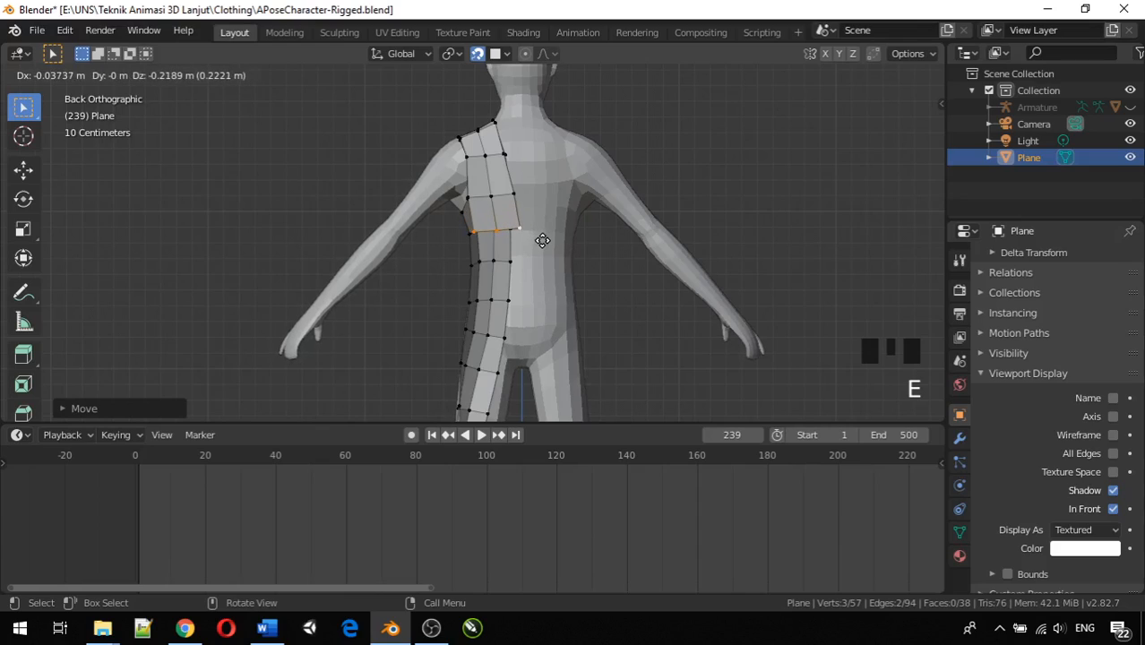
{"action": "left_click", "coordinate": [543, 240]}
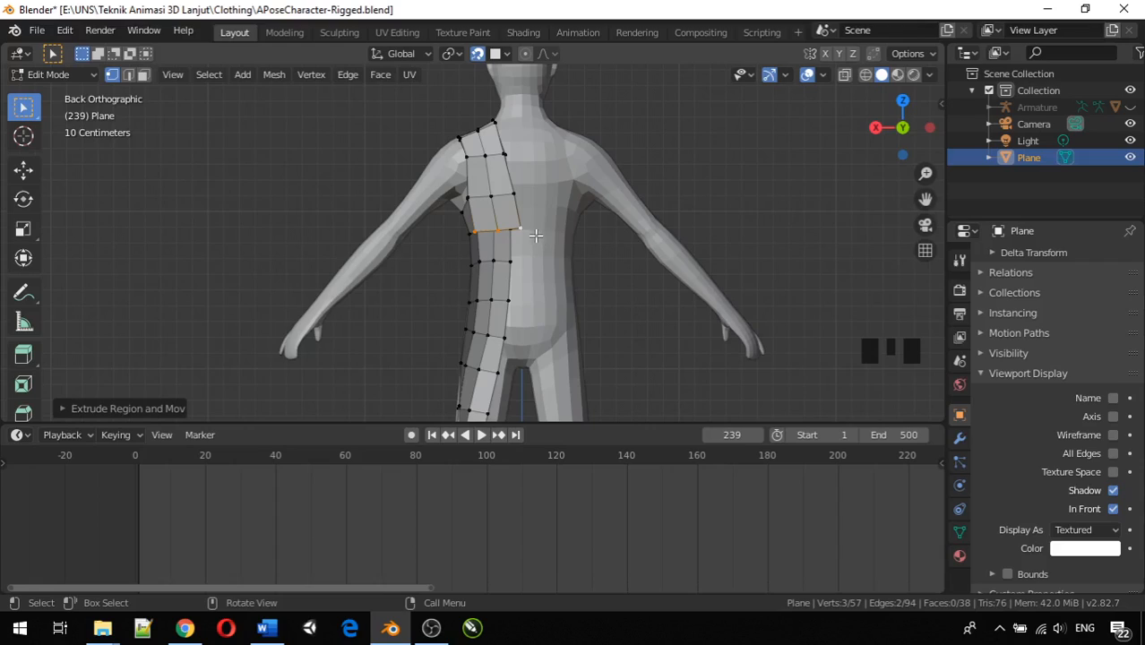
Reposition the middle and spine-side vertices of the lowest back row to level it.
{"action": "left_click", "coordinate": [492, 225]}
{"action": "key", "text": "g"}
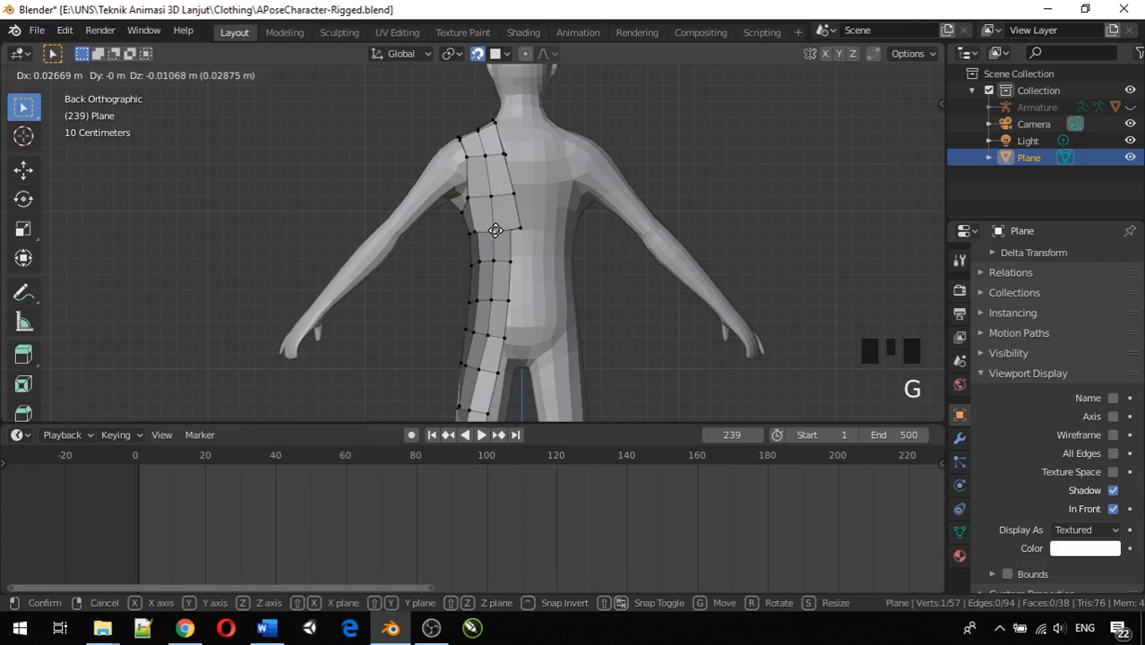
{"action": "left_click", "coordinate": [511, 229]}
{"action": "left_click", "coordinate": [511, 230]}
{"action": "key", "text": "g"}
{"action": "left_click", "coordinate": [510, 233]}
Move the spine-side vertices of the two lowest back rows to straighten the strip's inner edge.
{"action": "left_click", "coordinate": [508, 195]}
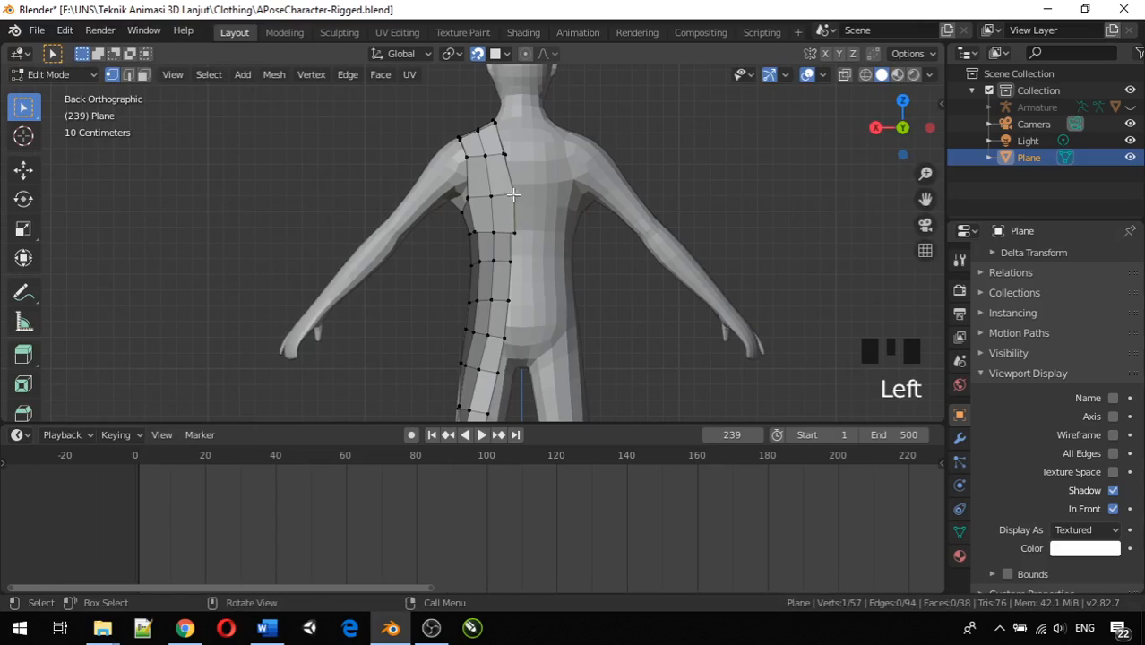
{"action": "key", "text": "g"}
{"action": "left_click", "coordinate": [510, 198]}
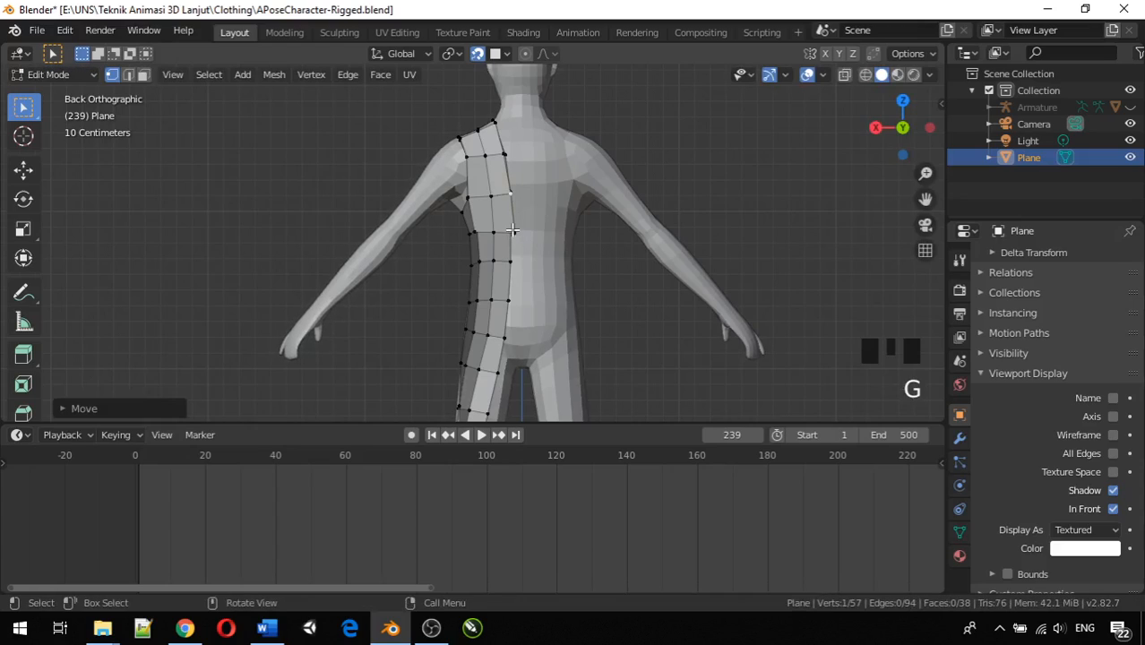
{"action": "left_click", "coordinate": [512, 230]}
{"action": "key", "text": "g"}
{"action": "left_click", "coordinate": [511, 230]}
Lower the outer and middle vertices of the upper-back row just below the shoulder.
{"action": "middle_click_drag", "start_coordinate": [512, 230], "coordinate": [469, 182]}
{"action": "left_click", "coordinate": [456, 153]}
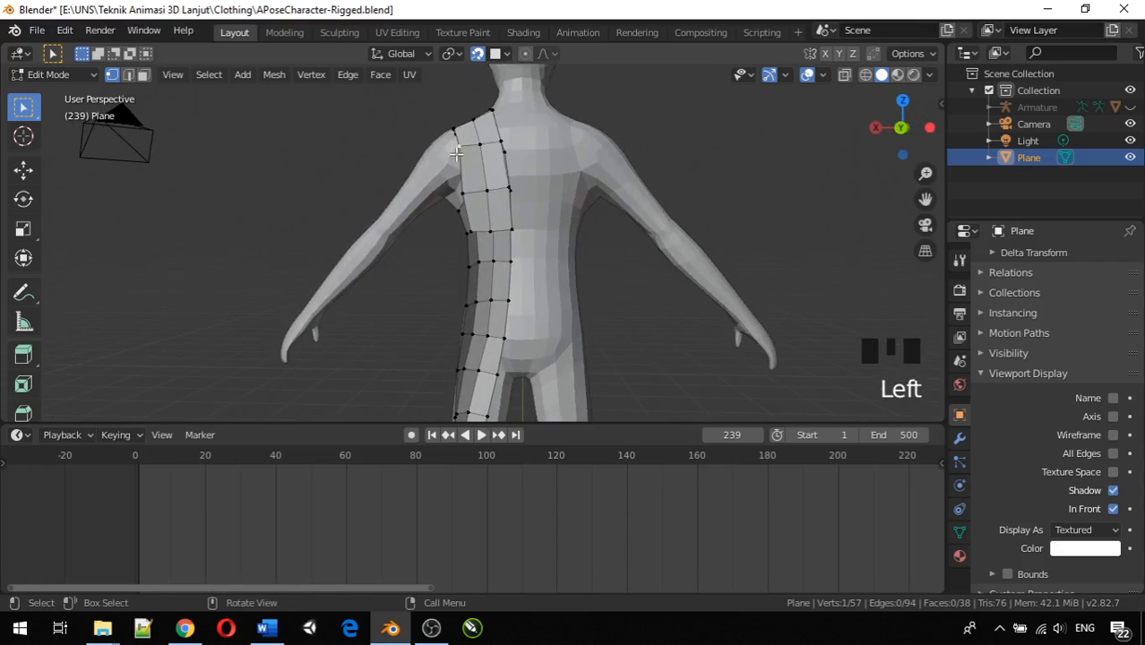
{"action": "middle_click_drag", "start_coordinate": [485, 186], "coordinate": [494, 169]}
{"action": "key", "text": "g"}
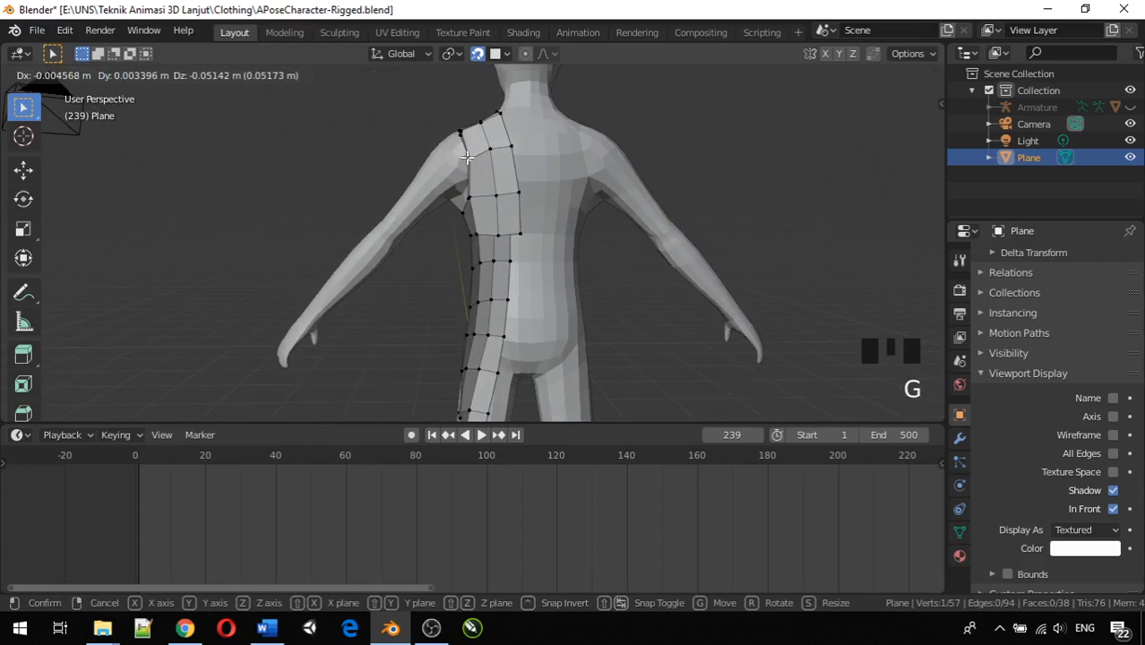
{"action": "left_click", "coordinate": [466, 157]}
{"action": "key", "text": "g"}
{"action": "left_click", "coordinate": [491, 150]}
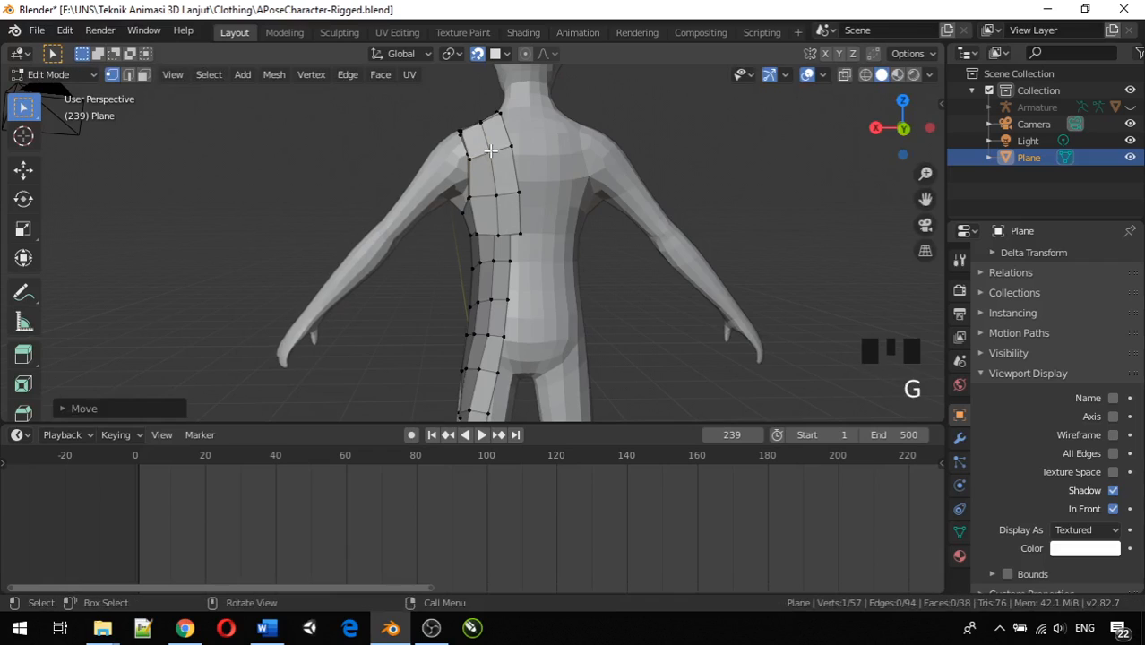
From the side, move the outer vertex of the armpit-level back row down and inward around the armpit.
{"action": "middle_click_drag", "start_coordinate": [491, 150], "coordinate": [690, 148]}
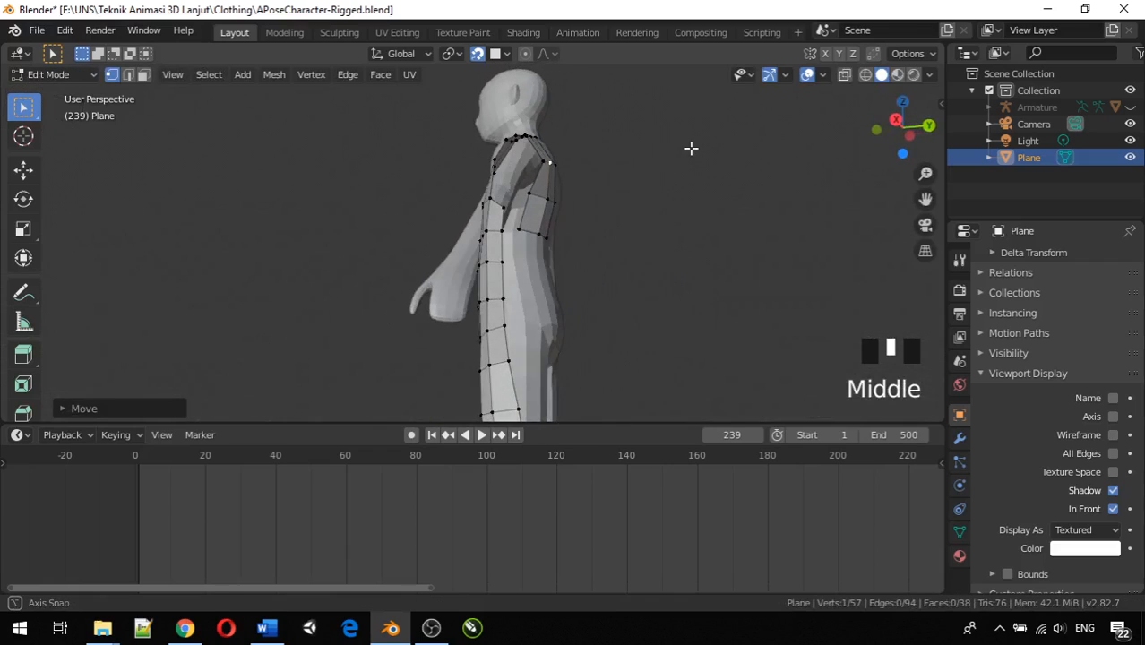
{"action": "key", "text": "g"}
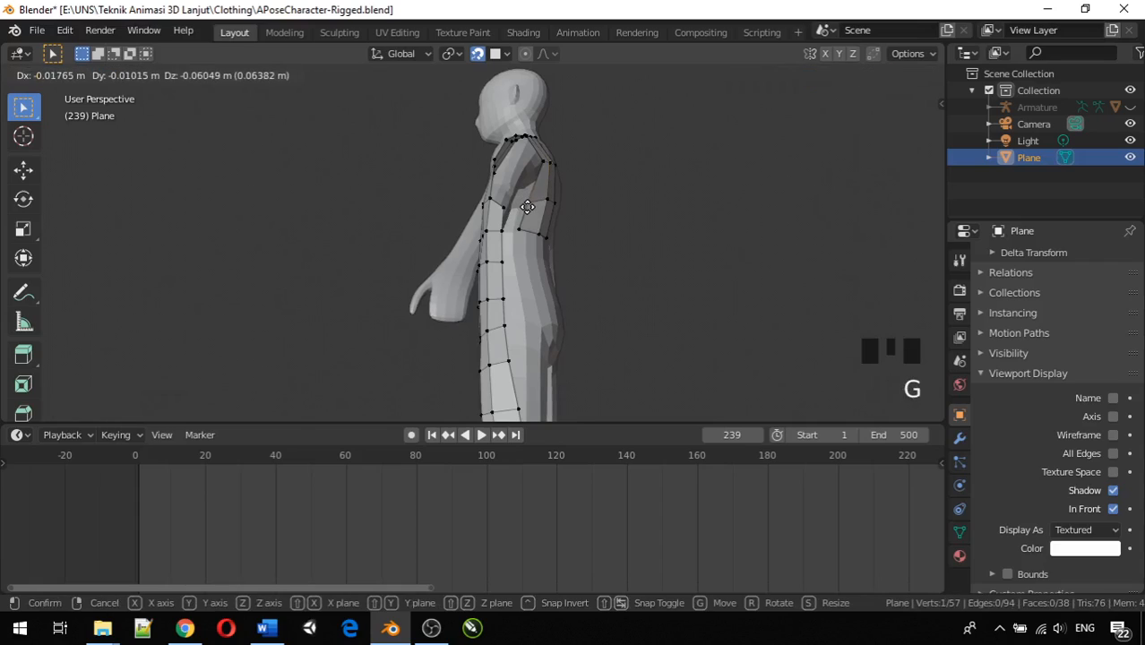
{"action": "left_click", "coordinate": [532, 207]}
{"action": "middle_click_drag", "start_coordinate": [555, 217], "coordinate": [476, 203]}
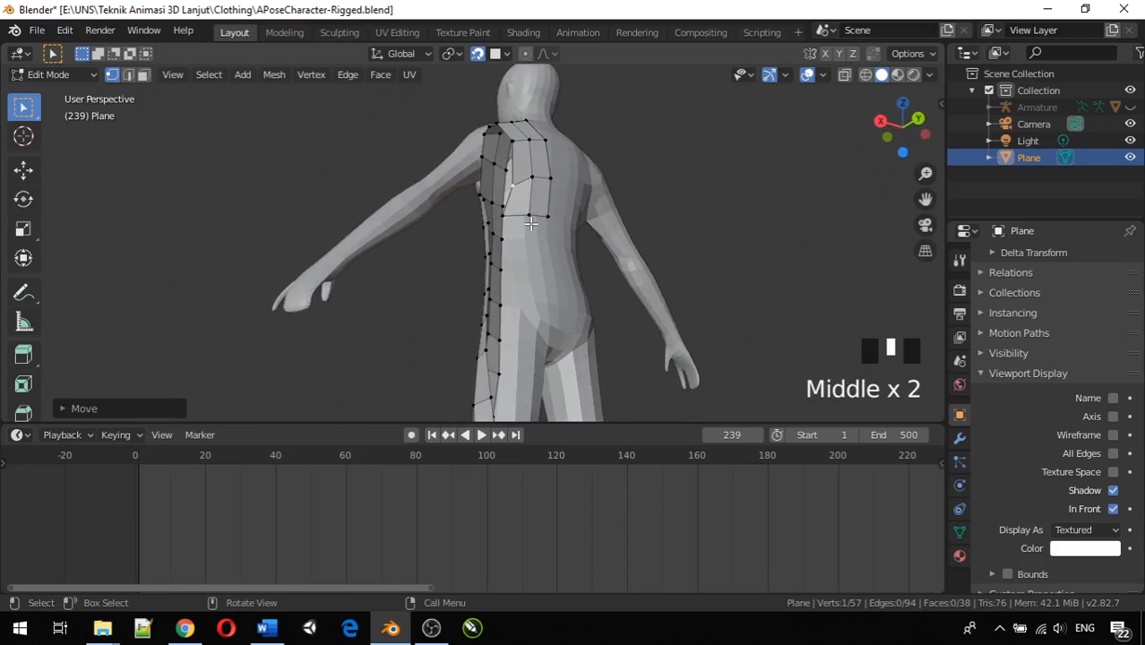
In back view, select the three vertices of the lowest back row and extrude them down toward the waist.
{"action": "key", "text": "ctrl+KP_1"}
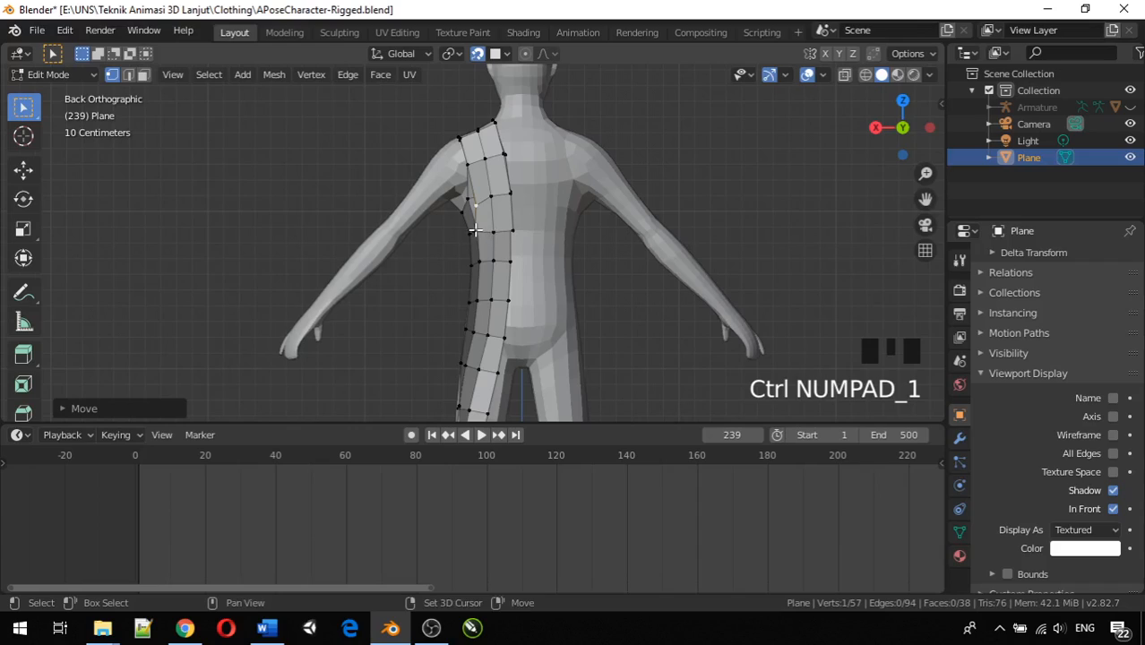
{"action": "left_click", "coordinate": [474, 232]}
{"action": "left_click", "coordinate": [493, 231], "text": "shift"}
{"action": "left_click", "coordinate": [510, 231], "text": "shift"}
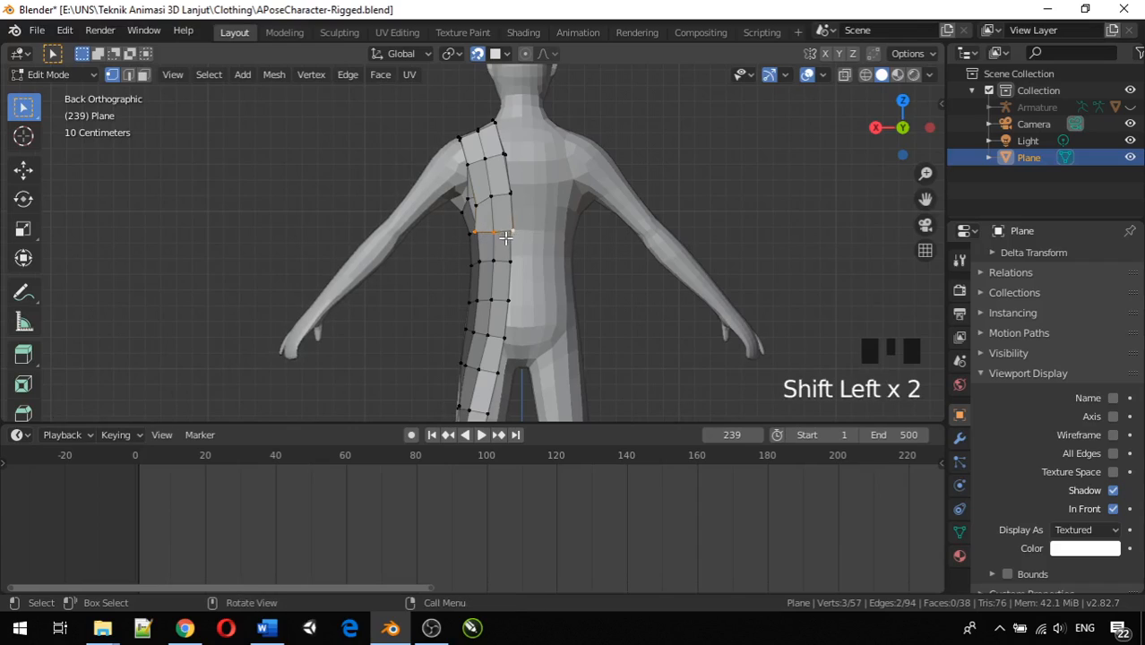
{"action": "key", "text": "e"}
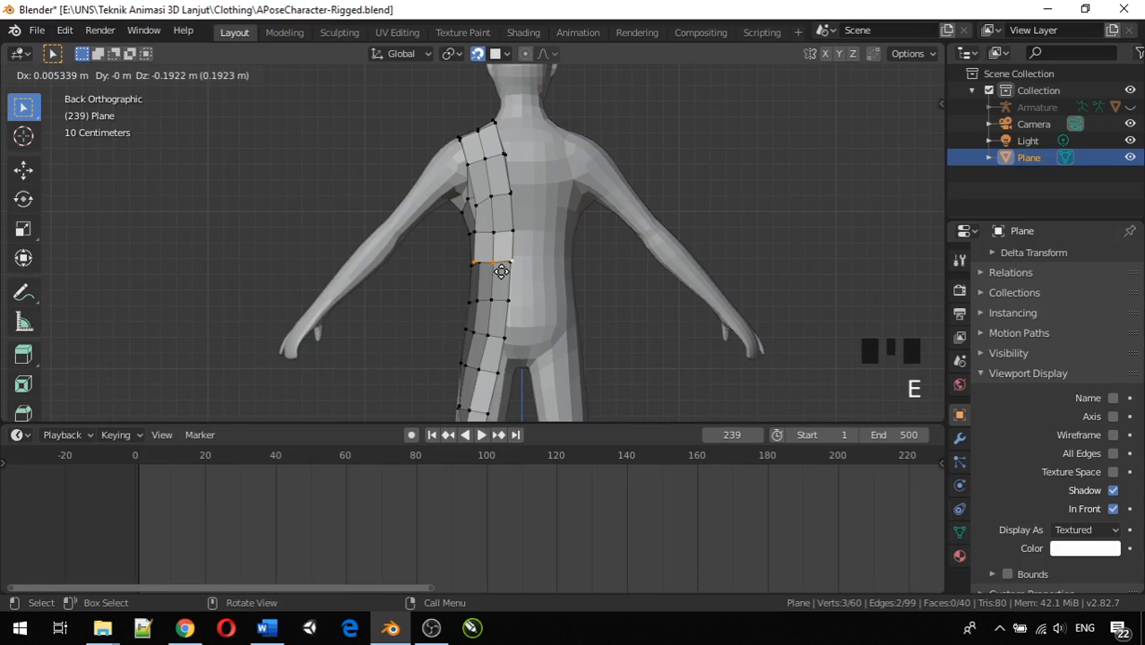
{"action": "left_click", "coordinate": [502, 271]}
Clear the vertex selection and switch the selection tool to Tweak.
{"action": "middle_click_drag", "start_coordinate": [501, 273], "coordinate": [513, 285]}
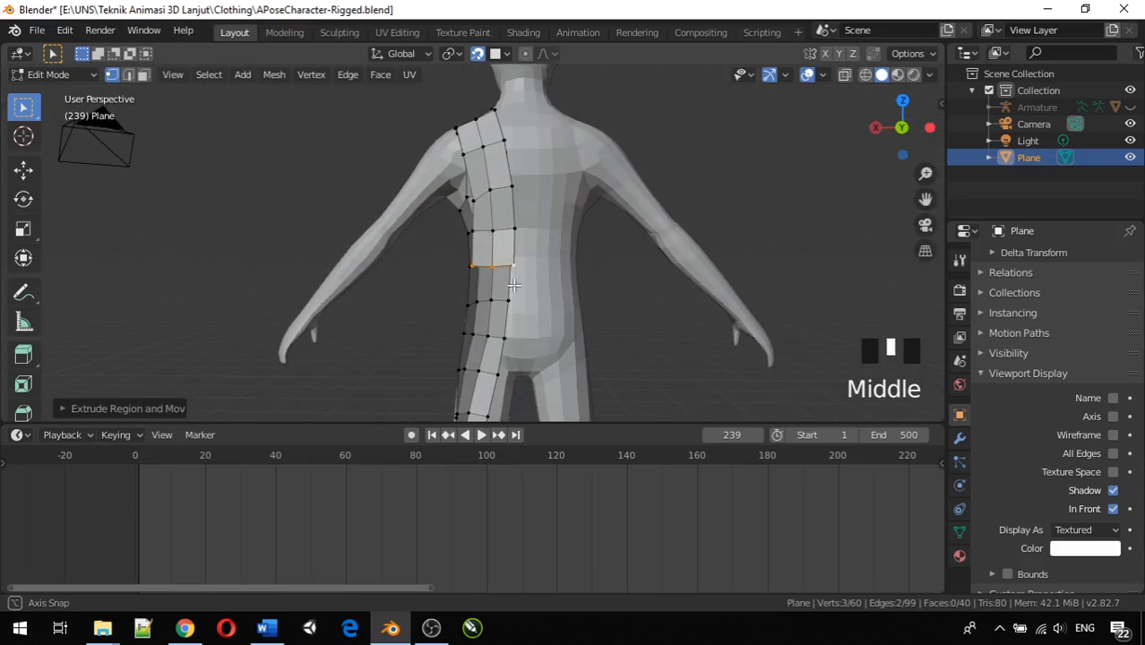
{"action": "key", "text": "KP_1"}
{"action": "key", "text": "ctrl+KP_1"}
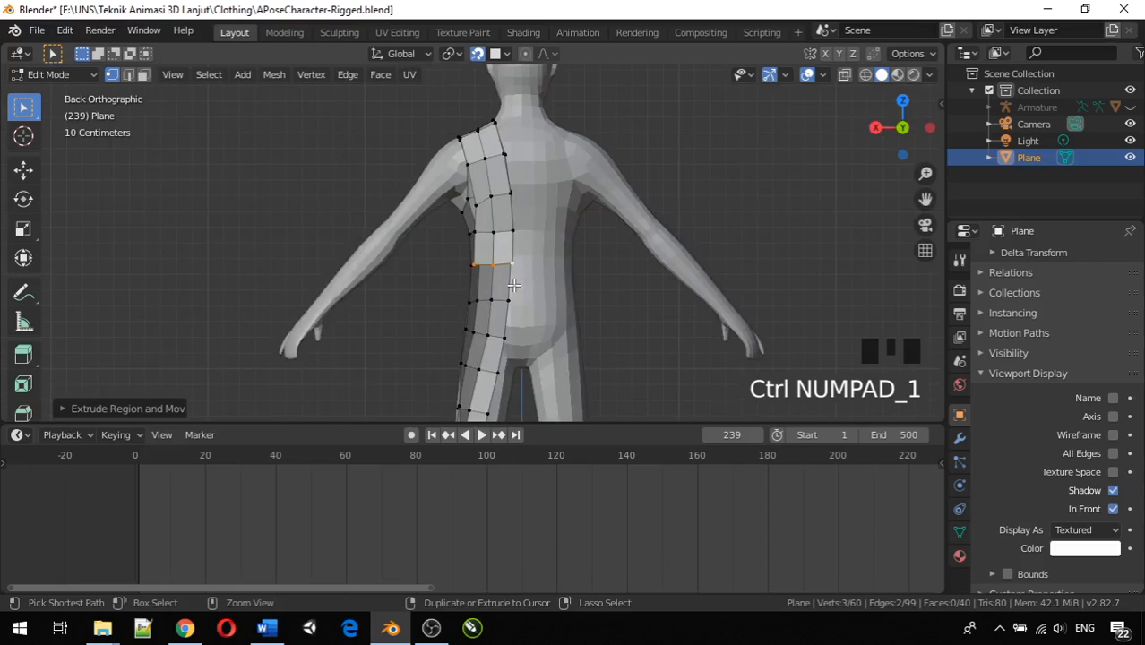
{"action": "key", "text": "w"}
{"action": "left_click", "coordinate": [511, 298]}
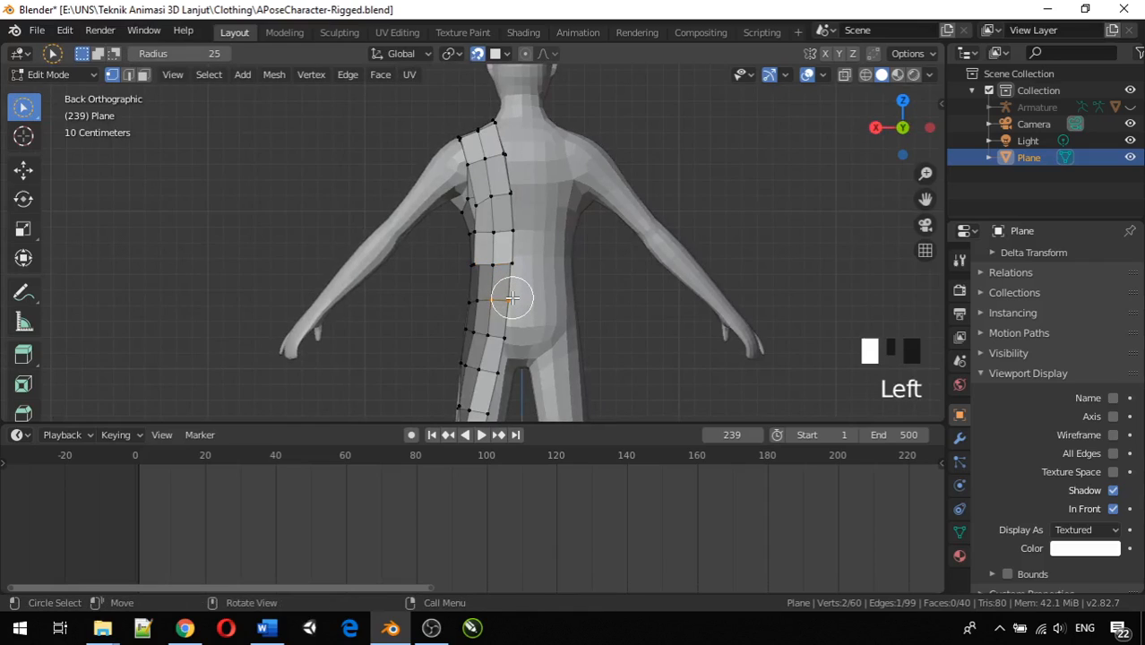
{"action": "right_click", "coordinate": [511, 296]}
{"action": "left_click", "coordinate": [813, 198]}
{"action": "left_click", "coordinate": [811, 199]}
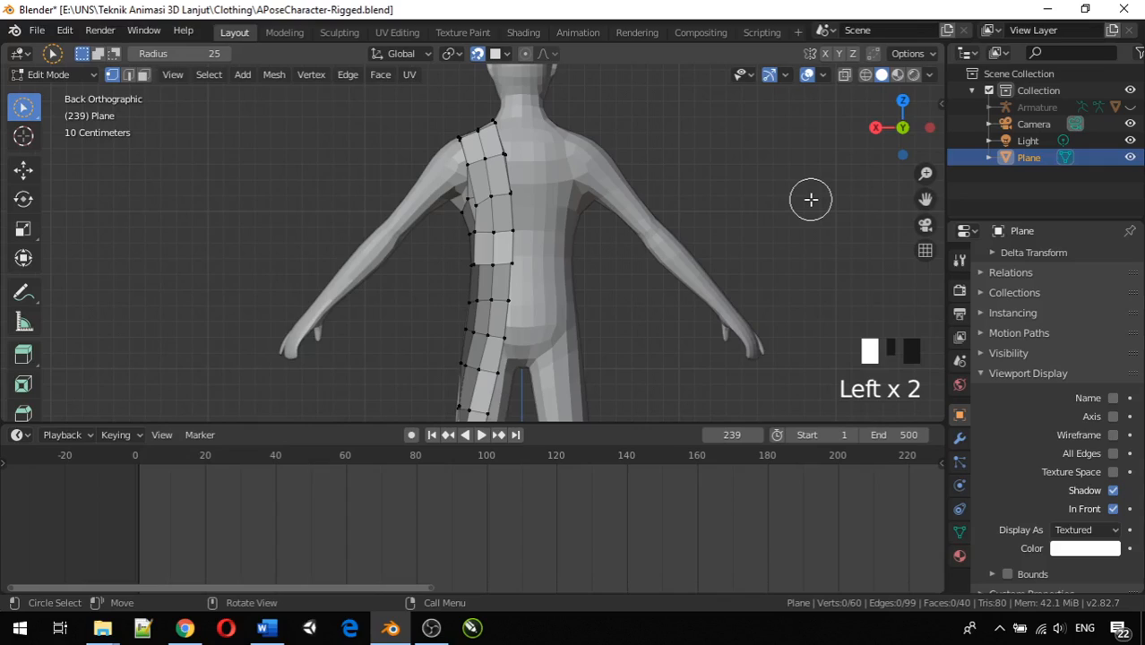
{"action": "left_click", "coordinate": [38, 114]}
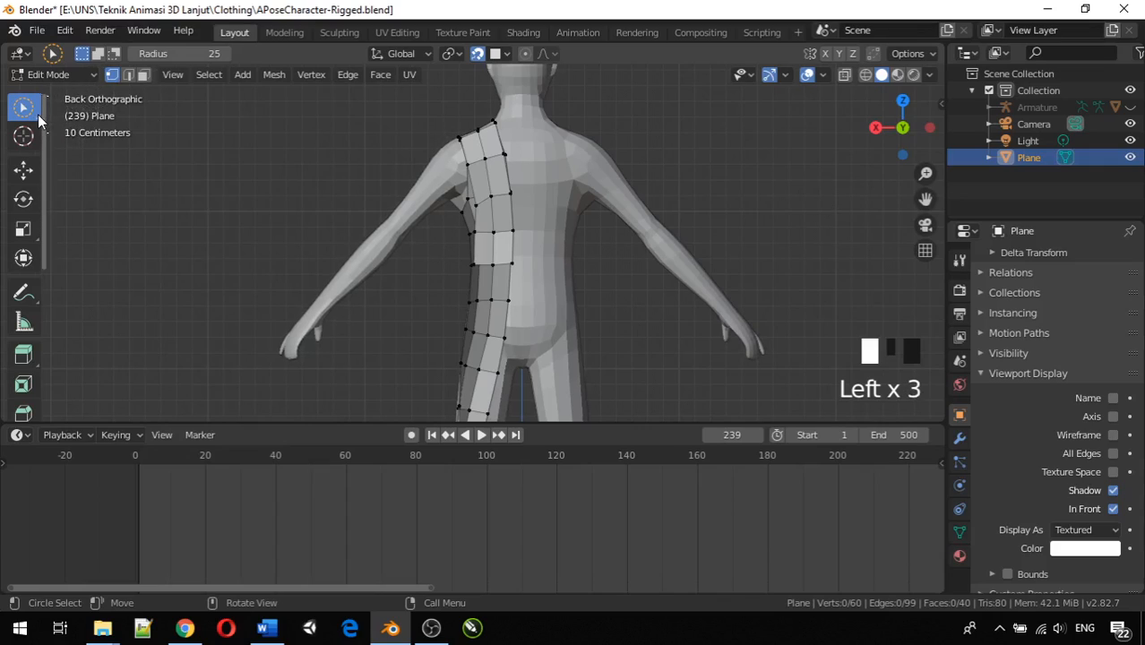
{"action": "left_click", "coordinate": [38, 114]}
{"action": "left_click_drag", "start_coordinate": [59, 123], "coordinate": [59, 122]}
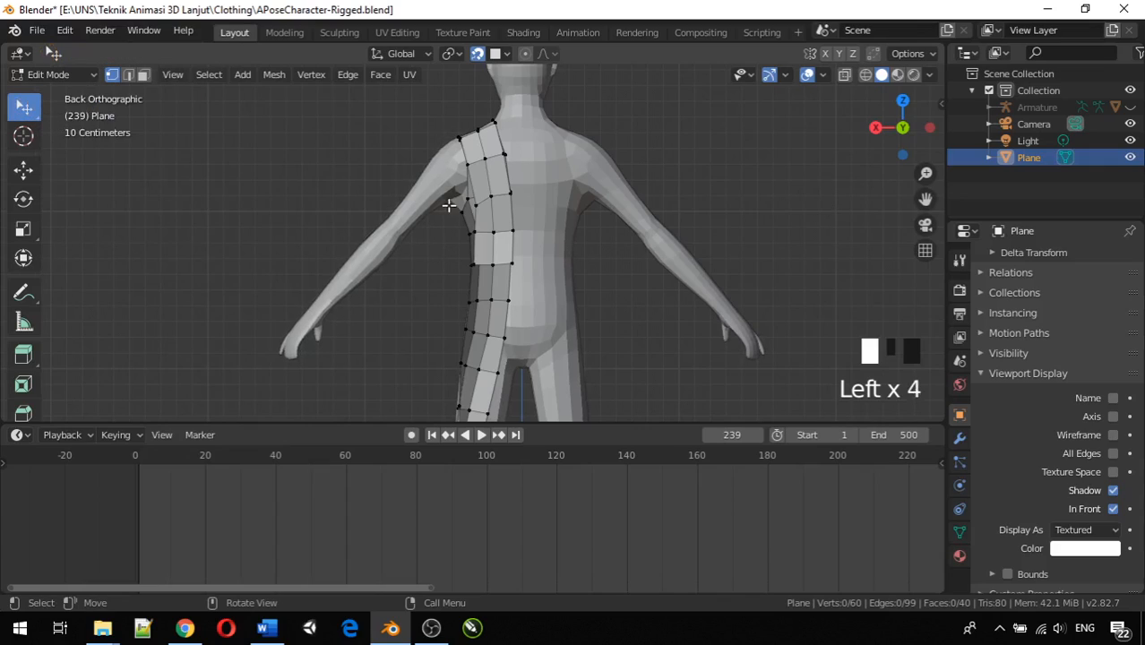
Lower the middle and spine-side vertices of the armpit-level back row to even out its faces.
{"action": "left_click", "coordinate": [494, 196]}
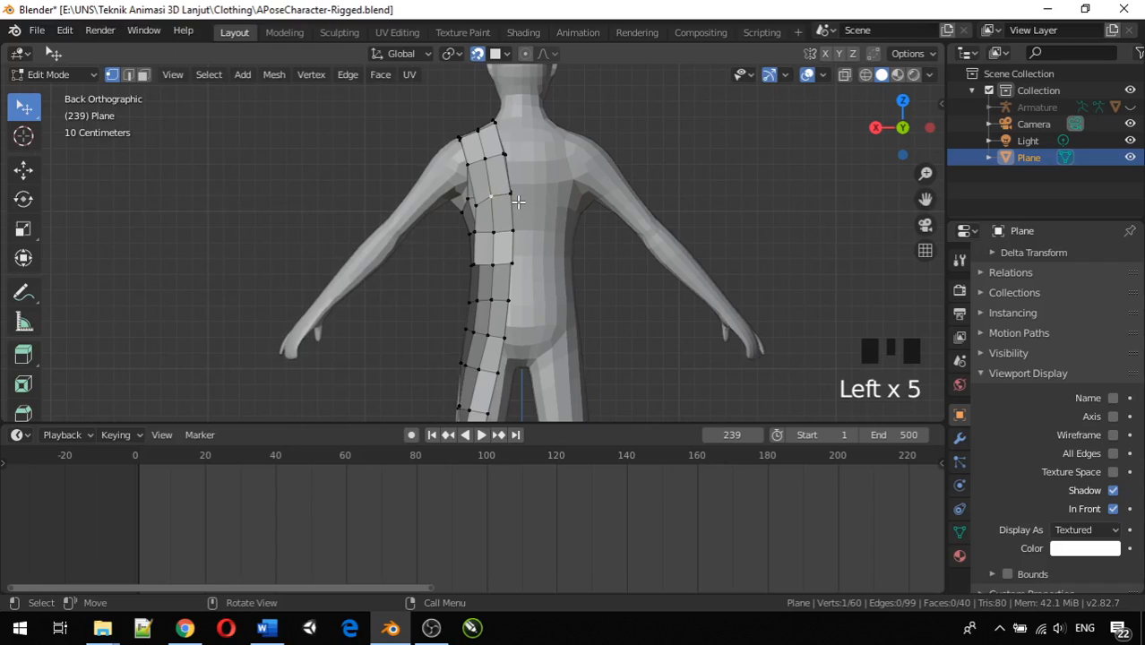
{"action": "key", "text": "g"}
{"action": "left_click", "coordinate": [509, 218]}
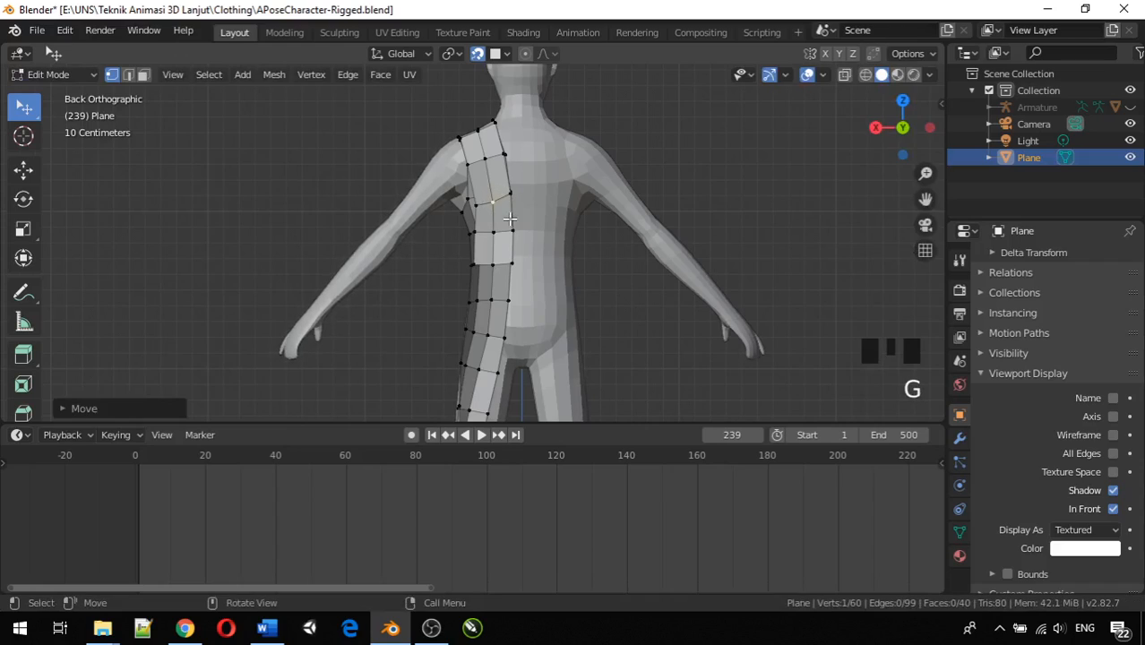
{"action": "middle_click_drag", "start_coordinate": [509, 219], "coordinate": [512, 248]}
{"action": "scroll", "coordinate": [512, 248], "scroll_direction": "up", "scroll_amount": 3}
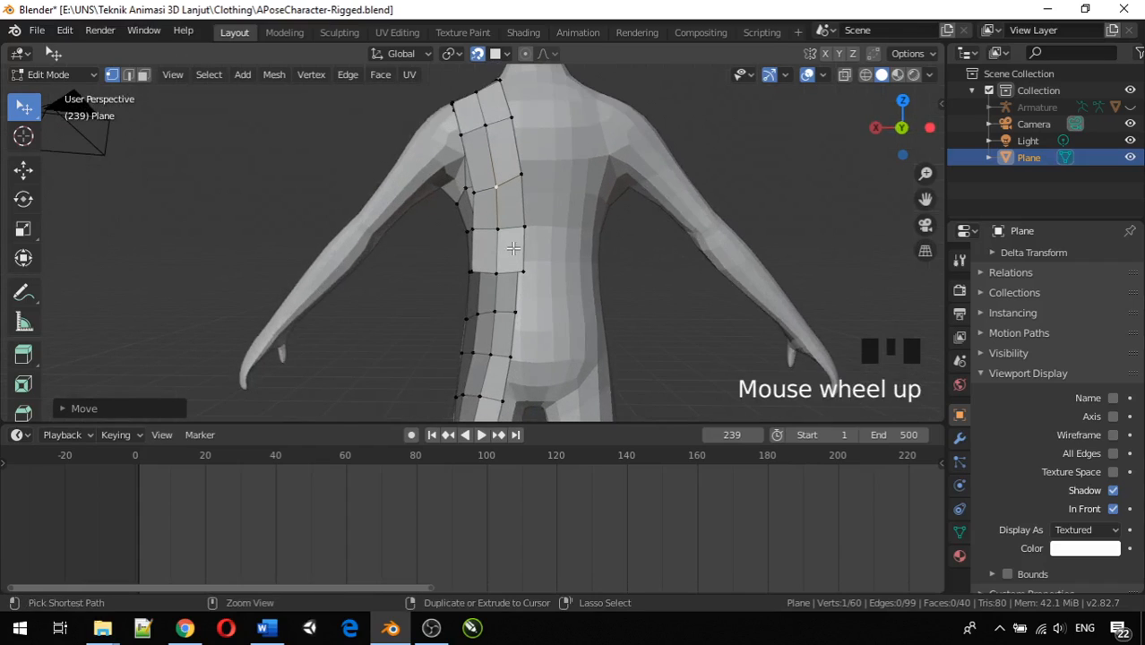
{"action": "key", "text": "ctrl+KP_1"}
{"action": "left_click", "coordinate": [522, 185]}
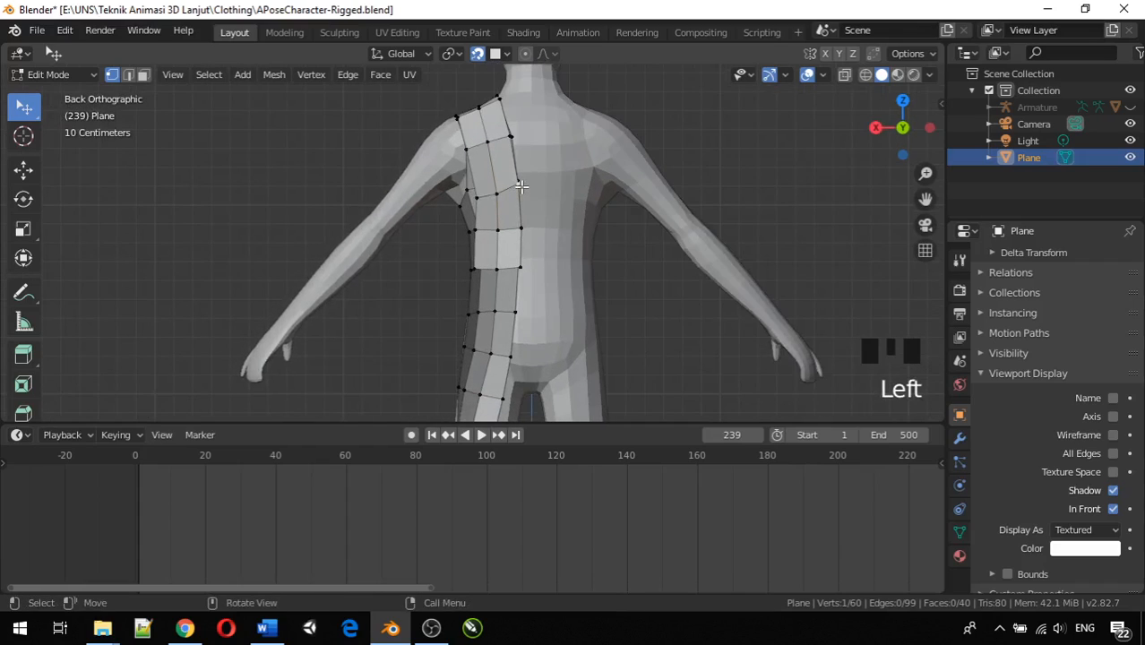
{"action": "key", "text": "g"}
{"action": "left_click", "coordinate": [525, 192]}
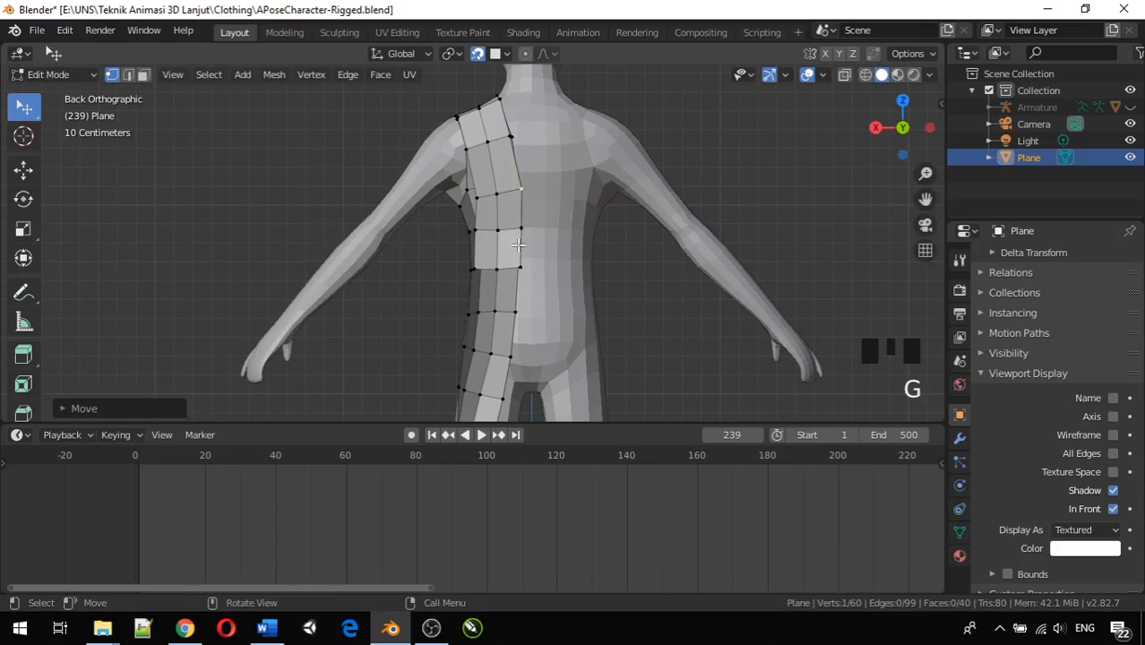
Select the three vertices of the lowest back row and extrude them twice, down the lower back to the buttocks.
{"action": "left_click", "coordinate": [476, 267]}
{"action": "left_click", "coordinate": [507, 269], "text": "shift"}
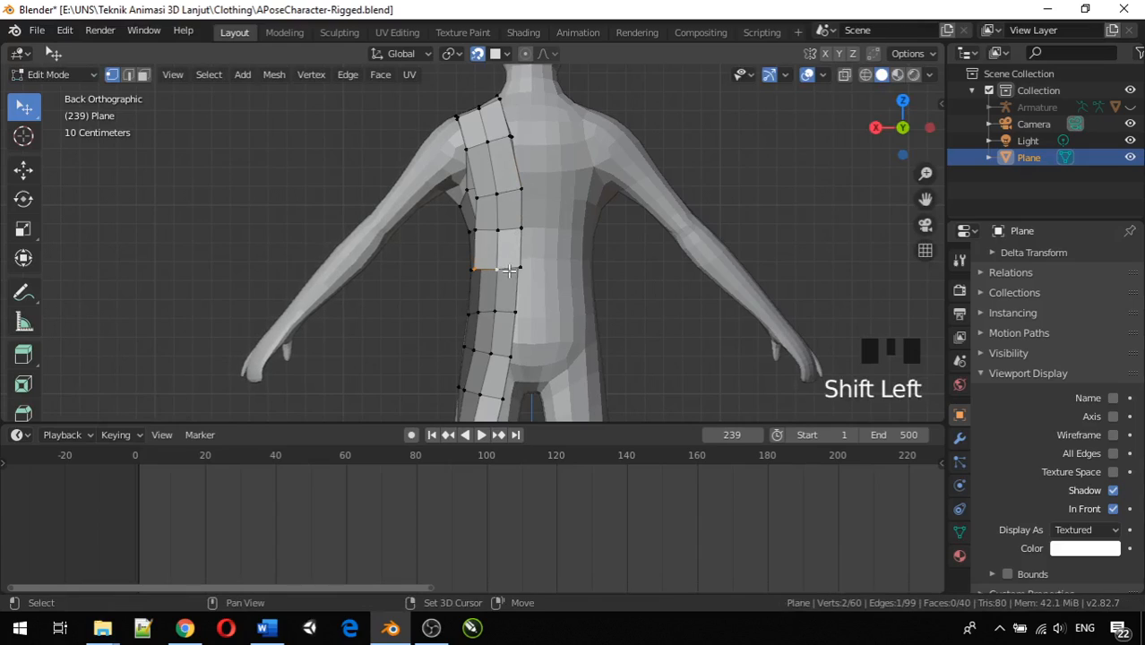
{"action": "left_click", "coordinate": [521, 267], "text": "shift"}
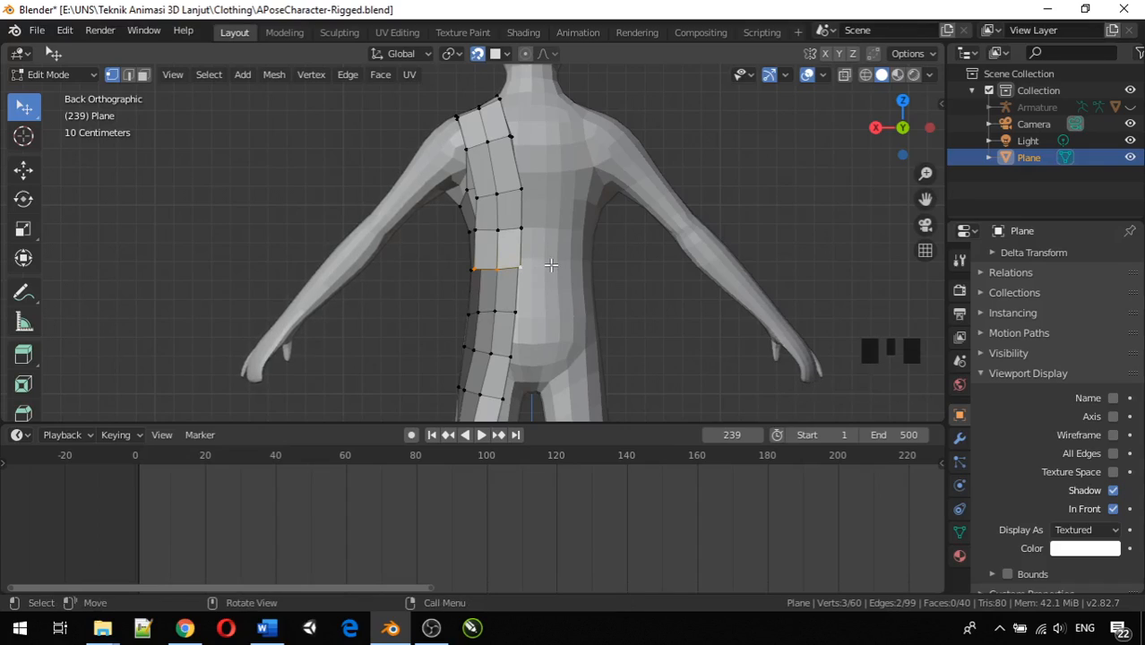
{"action": "key", "text": "e"}
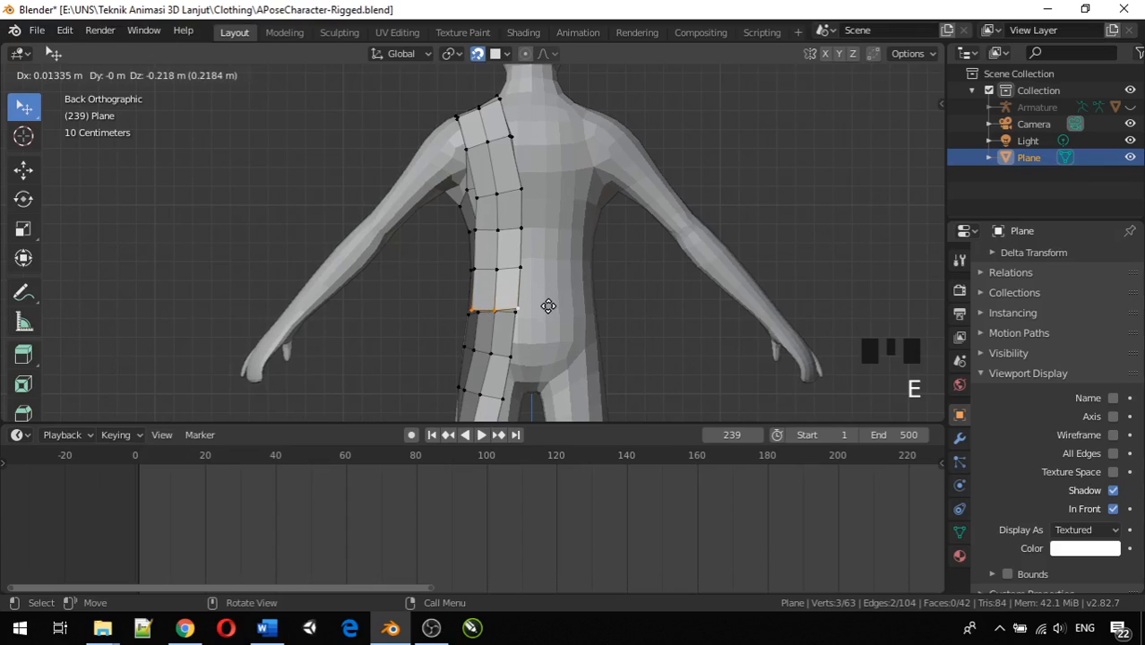
{"action": "left_click", "coordinate": [544, 306]}
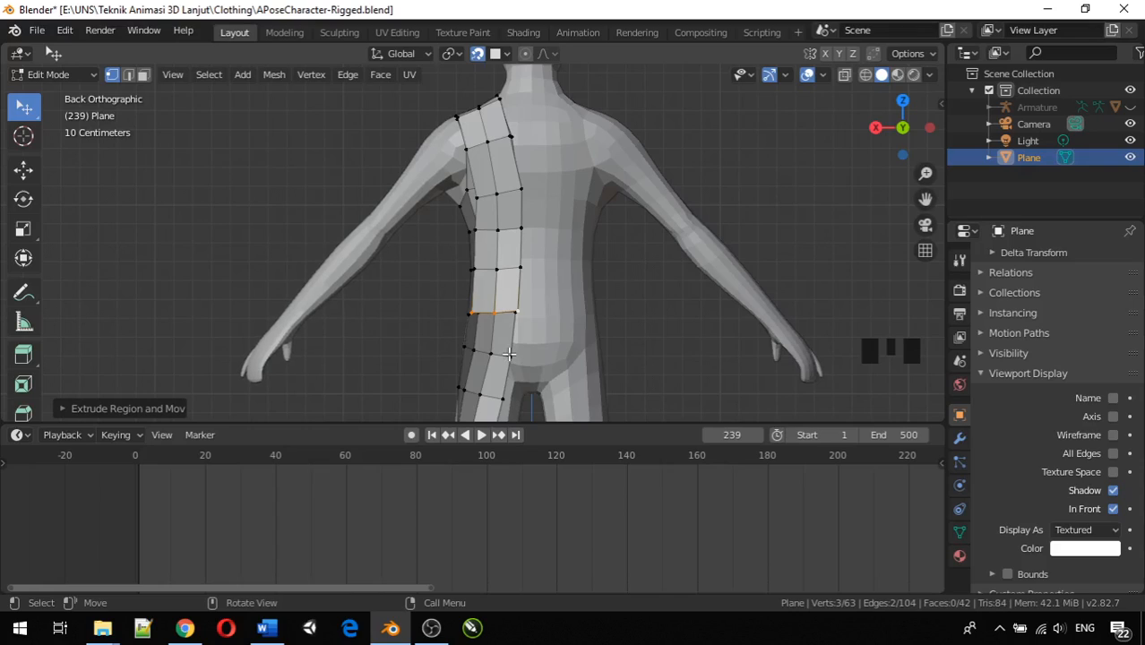
{"action": "key", "text": "e"}
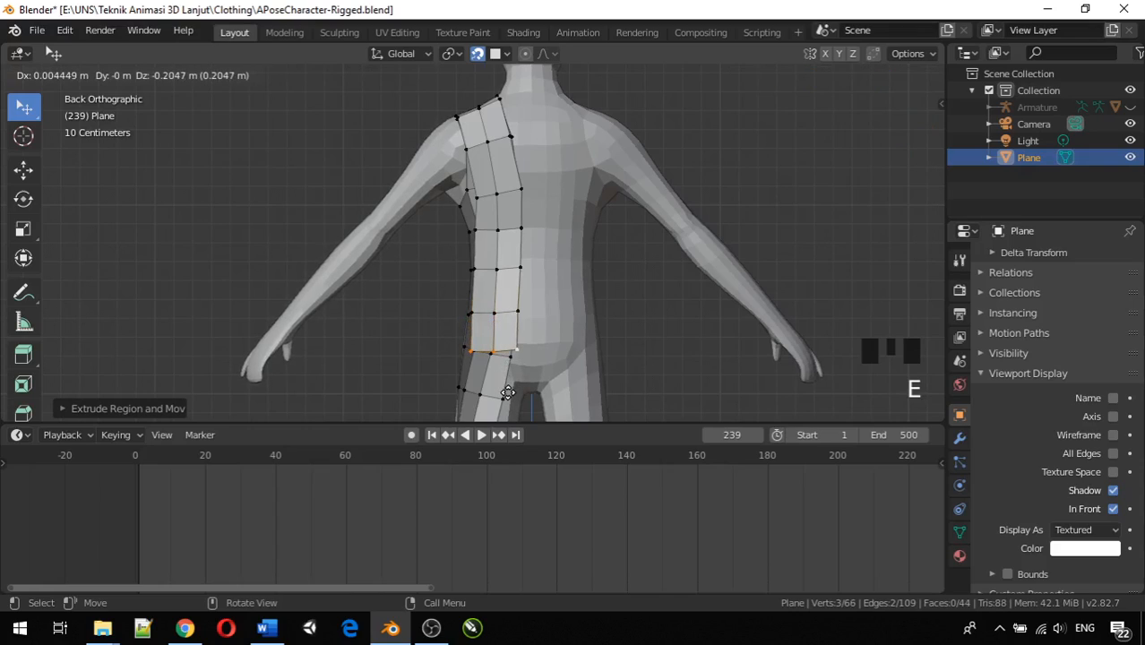
{"action": "left_click", "coordinate": [507, 393]}
Lower the middle and inner vertices of the new buttock-level row to slope its edge toward the crotch.
{"action": "left_click", "coordinate": [507, 352]}
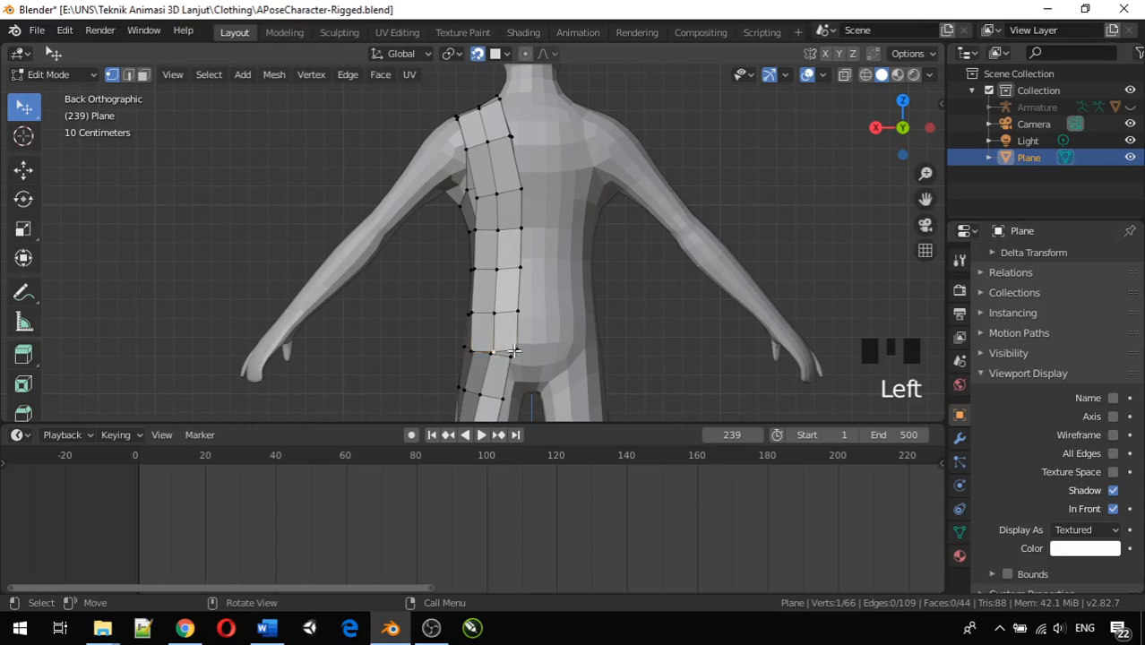
{"action": "key", "text": "g"}
{"action": "left_click", "coordinate": [514, 354]}
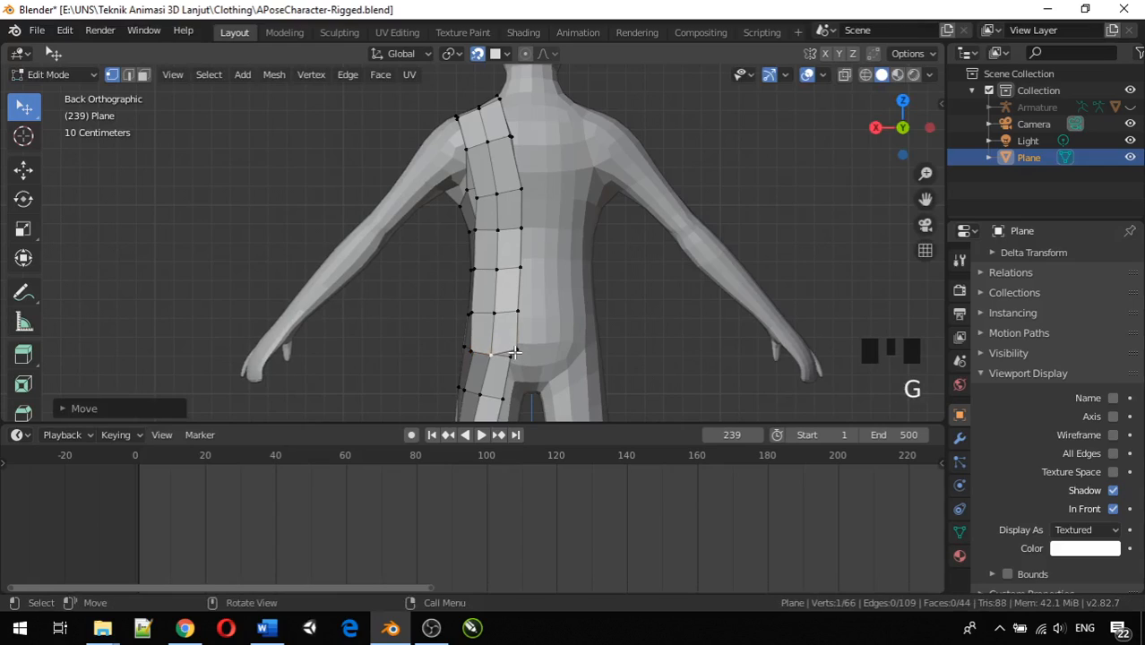
{"action": "key", "text": "g"}
{"action": "left_click", "coordinate": [511, 361]}
{"action": "middle_click_drag", "start_coordinate": [524, 367], "coordinate": [543, 308]}
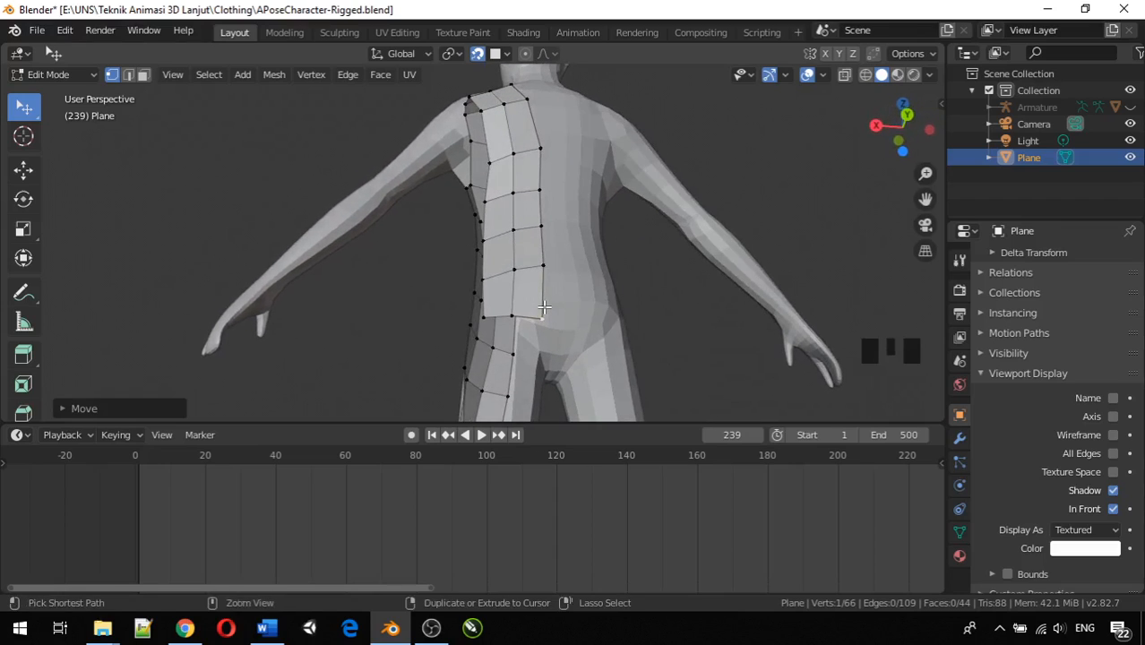
{"action": "key", "text": "ctrl+KP_1"}
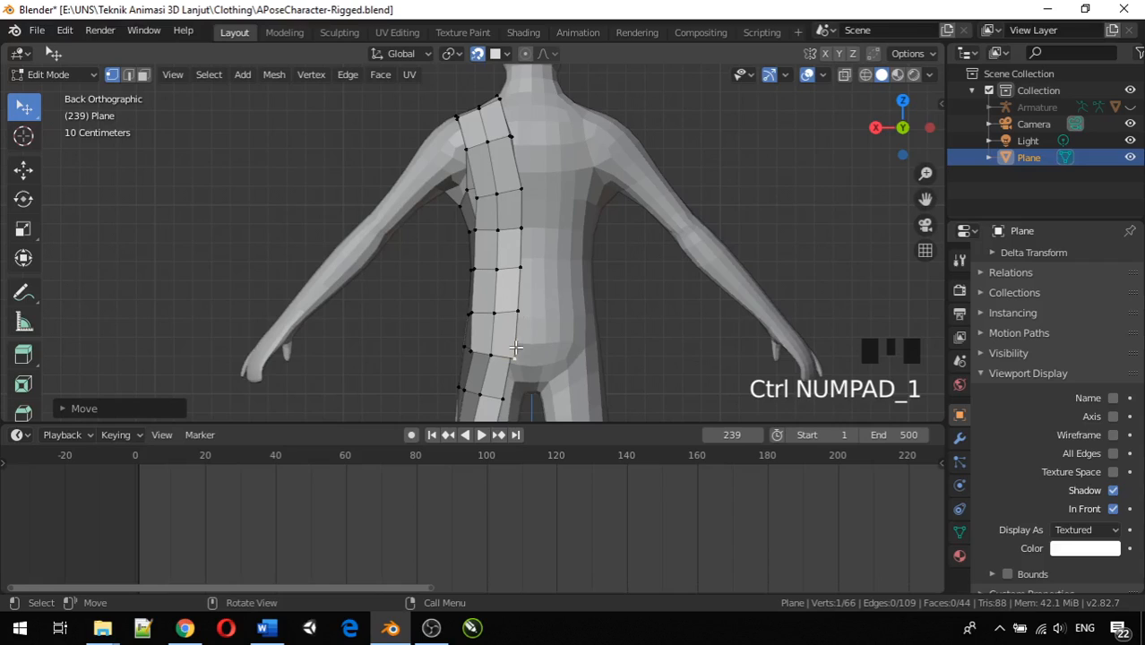
Extrude the three buttock-level vertices twice down the back of the thigh and rotate the lowest row about 3 degrees.
{"action": "middle_click_drag", "start_coordinate": [515, 348], "coordinate": [548, 196], "text": "shift"}
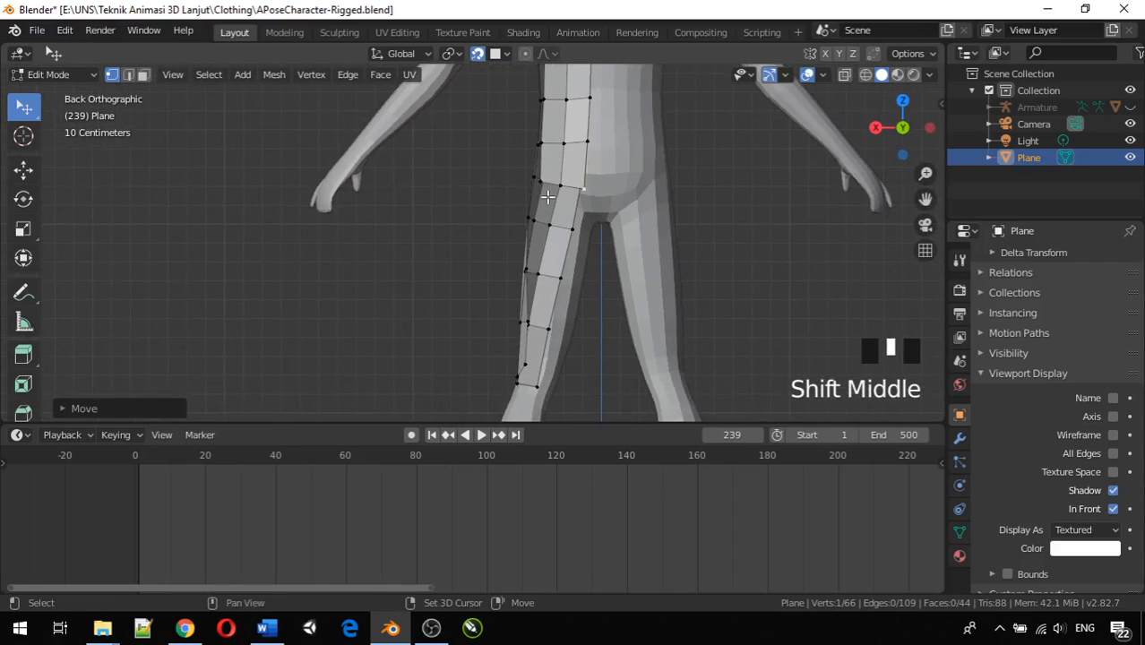
{"action": "left_click", "coordinate": [539, 182]}
{"action": "left_click", "coordinate": [561, 186], "text": "shift"}
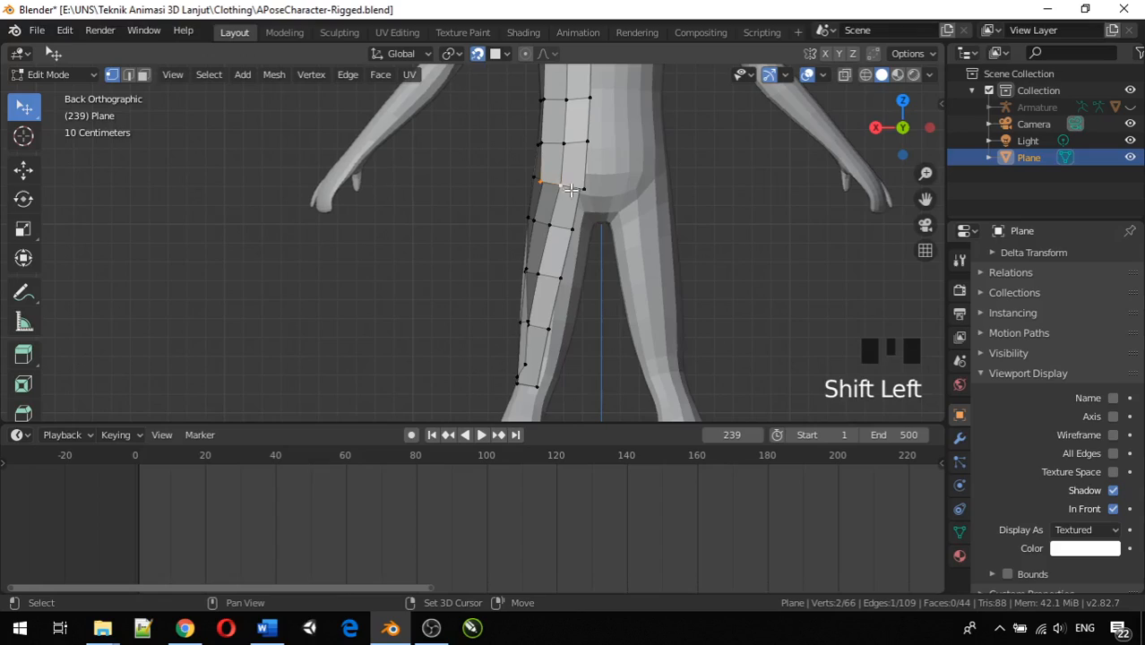
{"action": "left_click", "coordinate": [580, 188], "text": "shift"}
{"action": "key", "text": "e"}
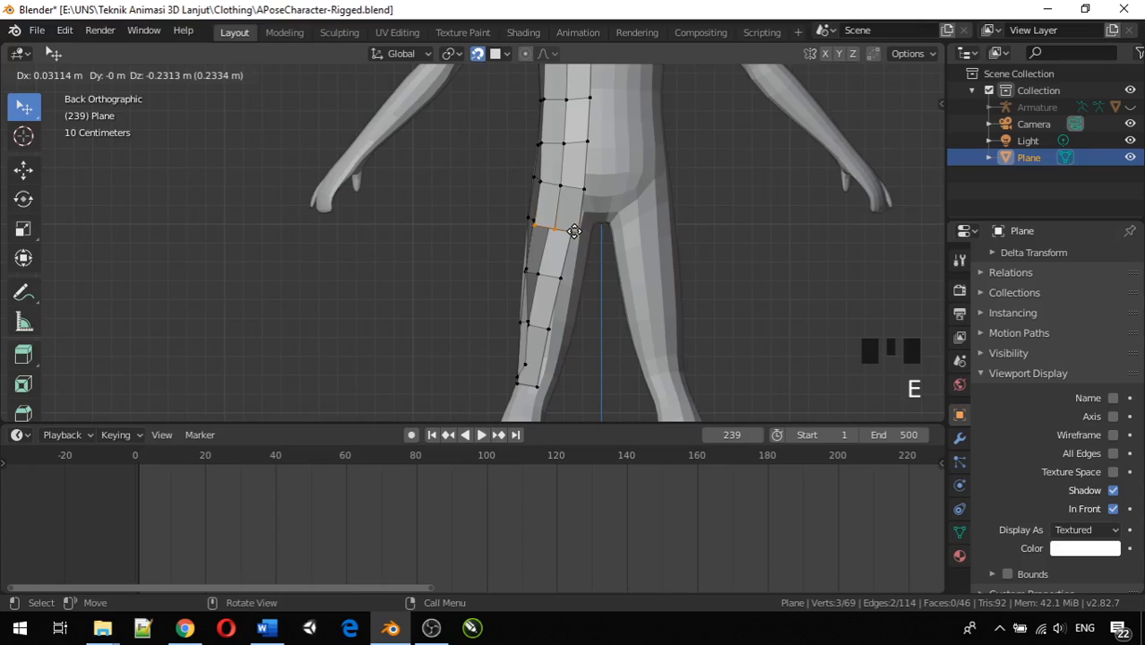
{"action": "left_click", "coordinate": [574, 231]}
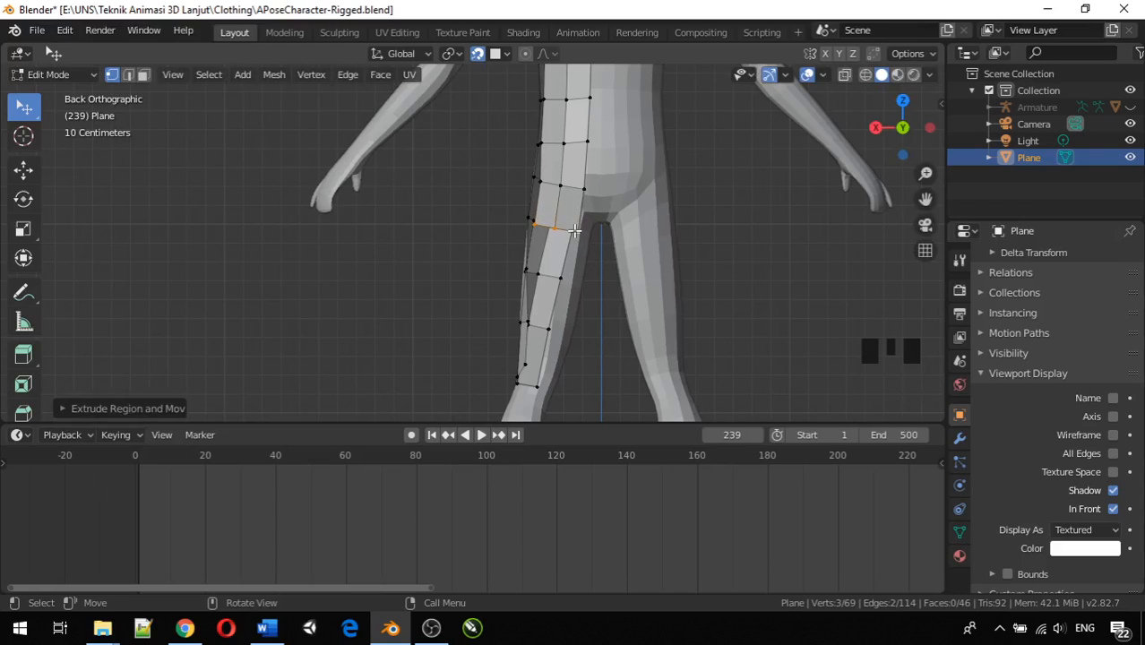
{"action": "key", "text": "e"}
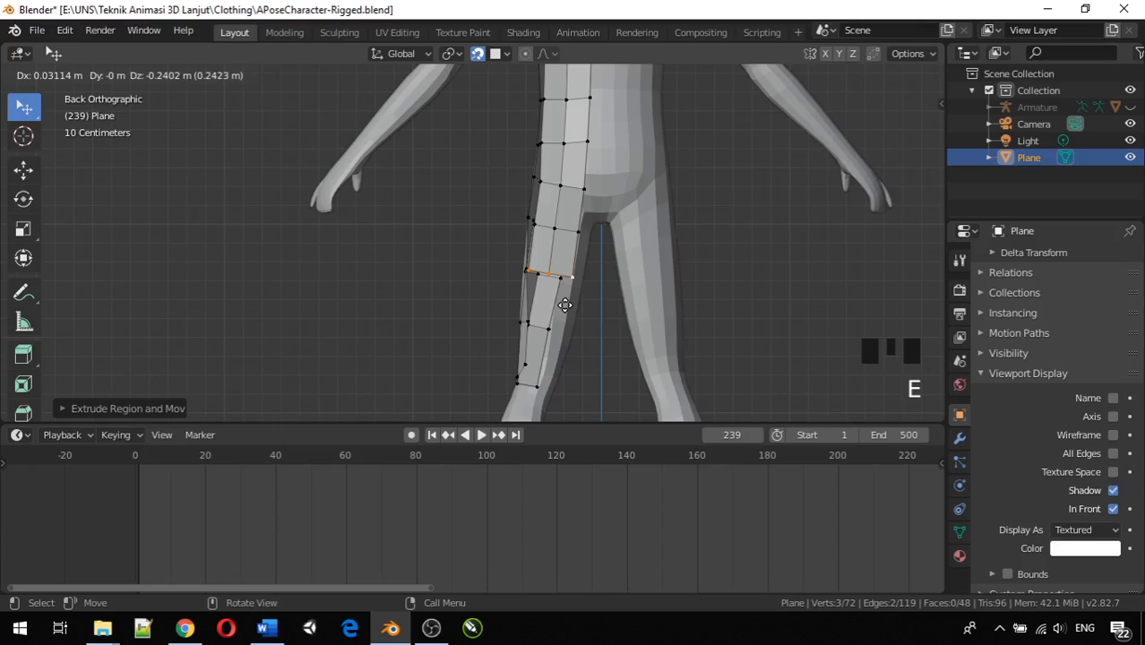
{"action": "left_click", "coordinate": [568, 307]}
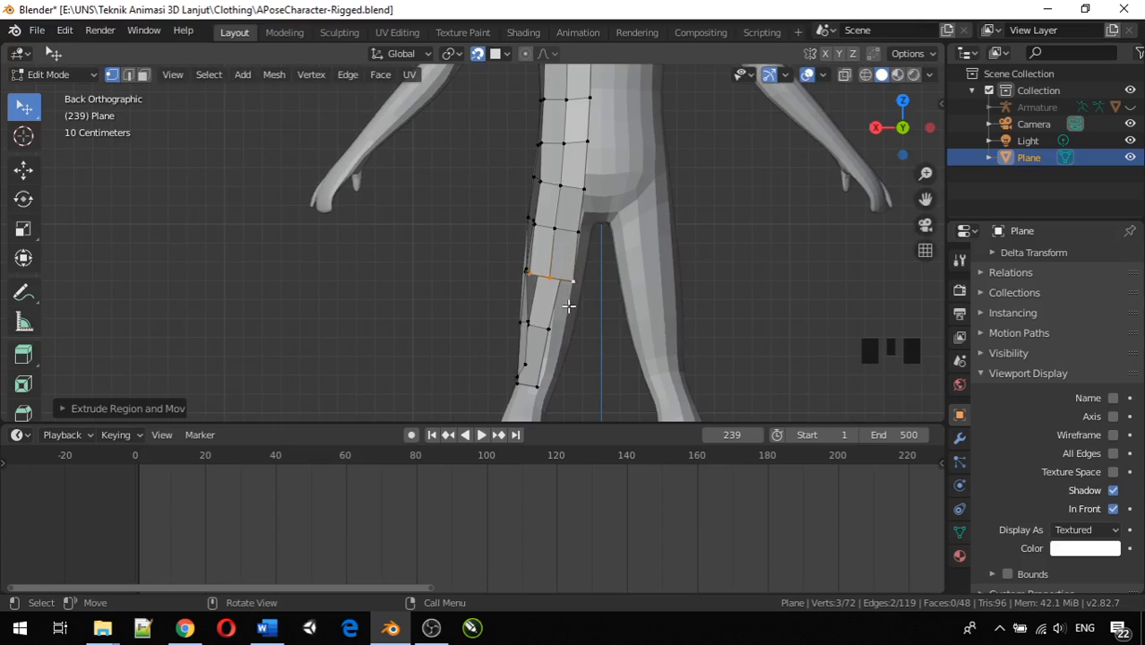
{"action": "key", "text": "r"}
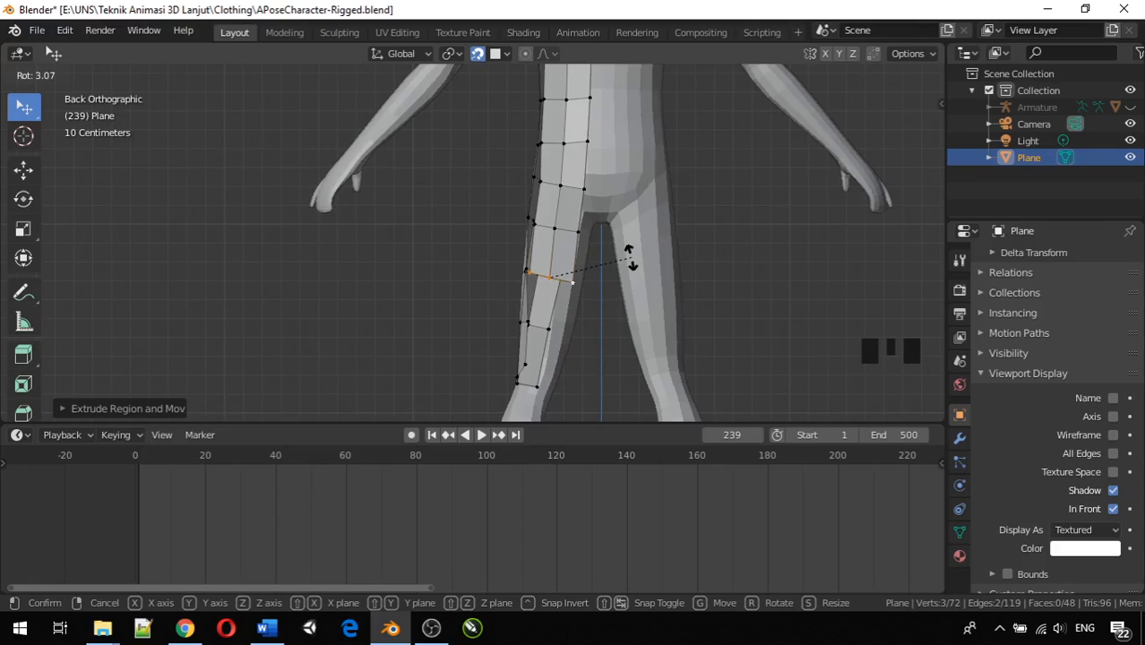
{"action": "left_click", "coordinate": [631, 258]}
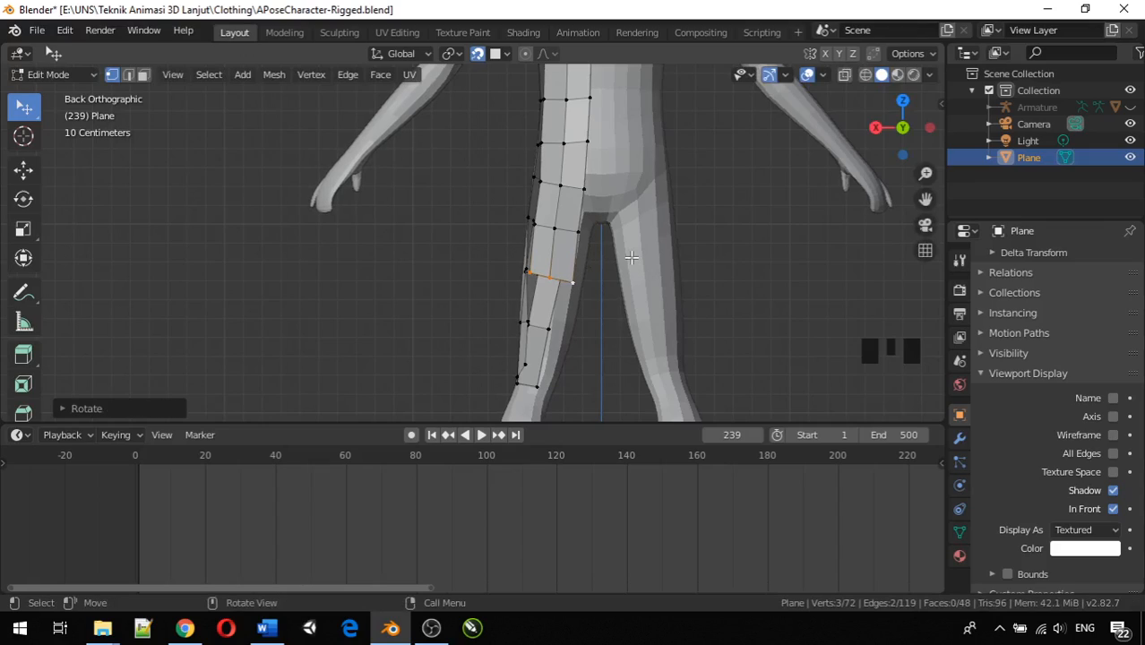
Extrude the lowest thigh row down to just above the knee and move its inner and middle vertices outward to follow the leg.
{"action": "key", "text": "e"}
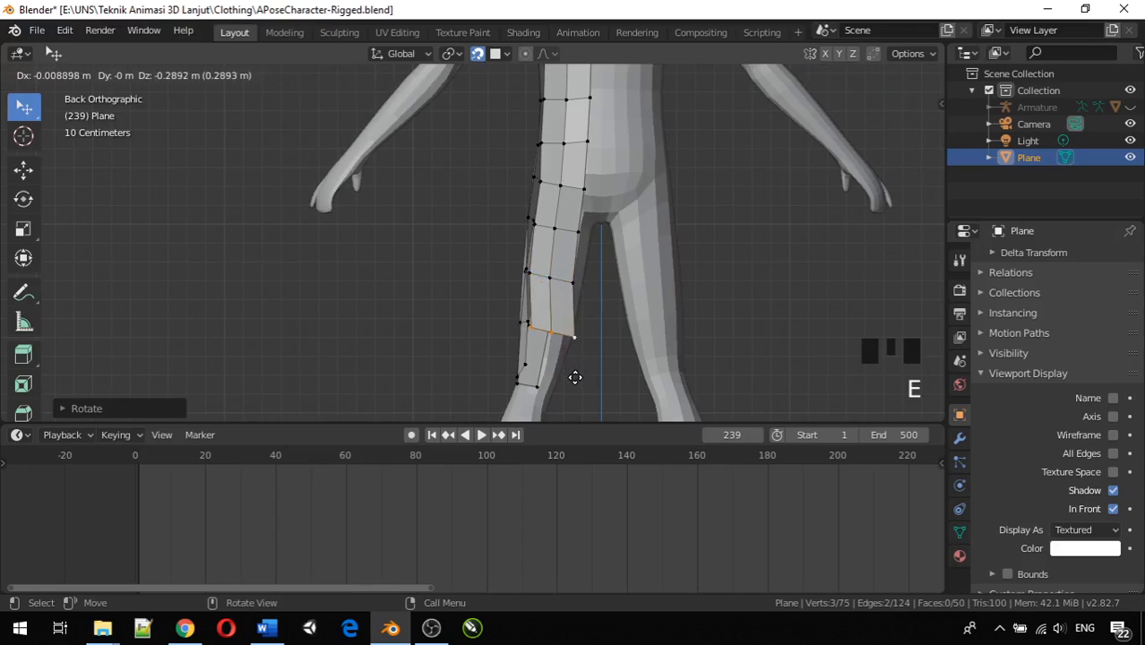
{"action": "left_click", "coordinate": [574, 378]}
{"action": "left_click", "coordinate": [576, 337]}
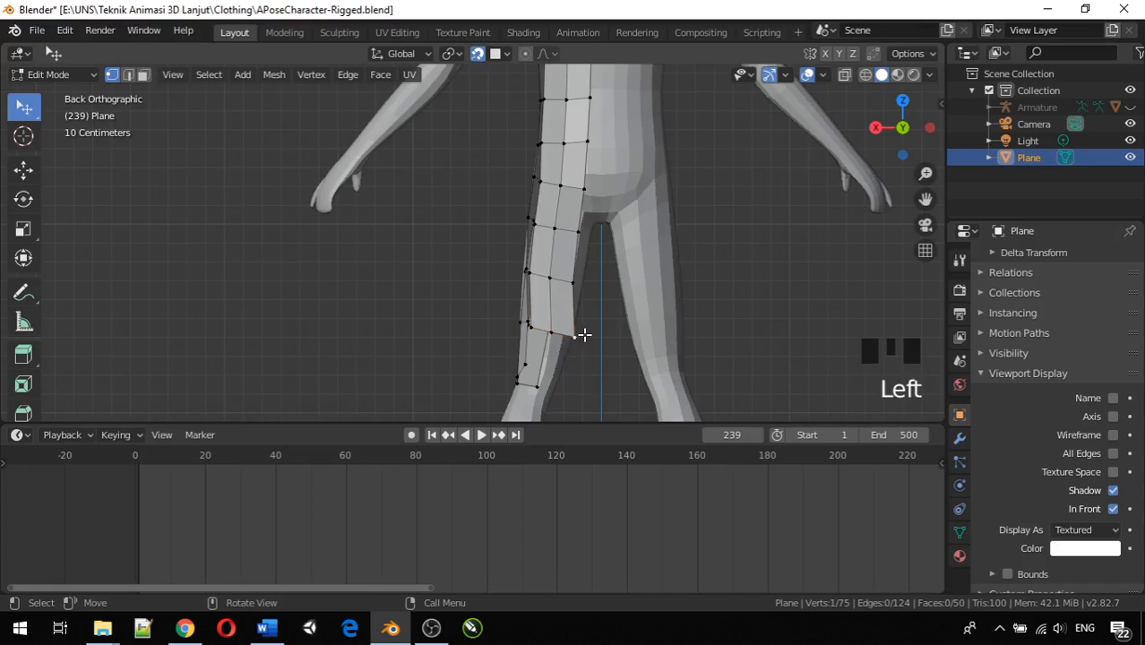
{"action": "key", "text": "g"}
{"action": "left_click", "coordinate": [571, 331]}
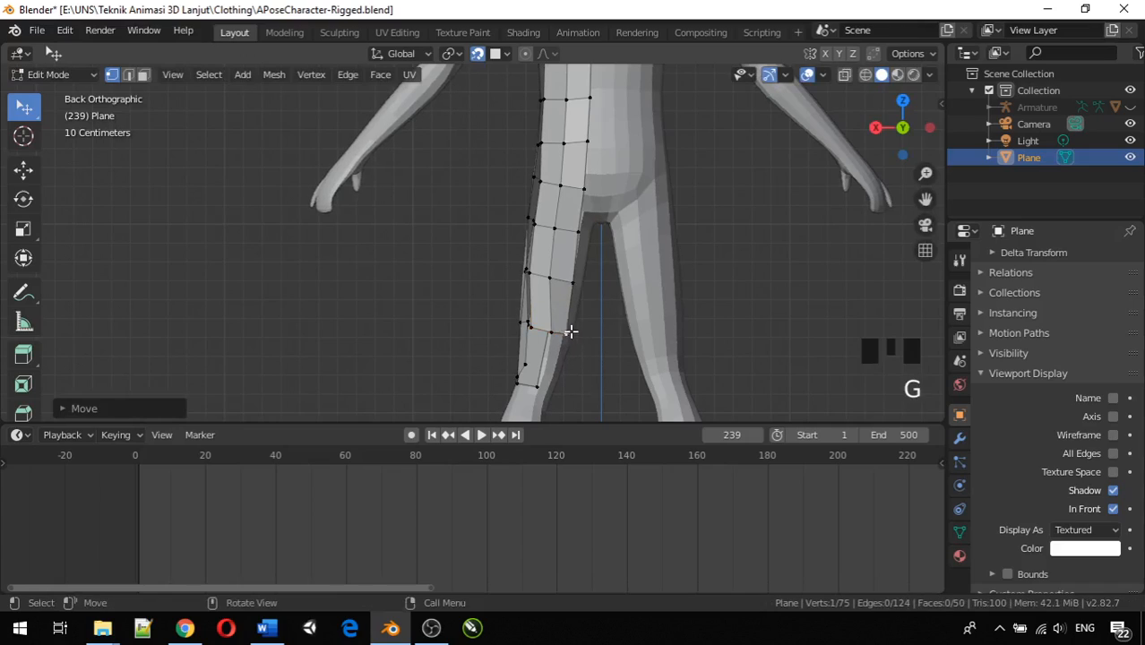
{"action": "key", "text": "g"}
{"action": "left_click", "coordinate": [548, 330]}
{"action": "mouse_move", "coordinate": [561, 340]}
{"action": "middle_mouse_down"}
{"action": "mouse_move", "coordinate": [616, 323]}
{"action": "mouse_move", "coordinate": [566, 319]}
{"action": "middle_mouse_up"}
{"action": "scroll", "coordinate": [564, 323], "scroll_direction": "down", "scroll_amount": 1}
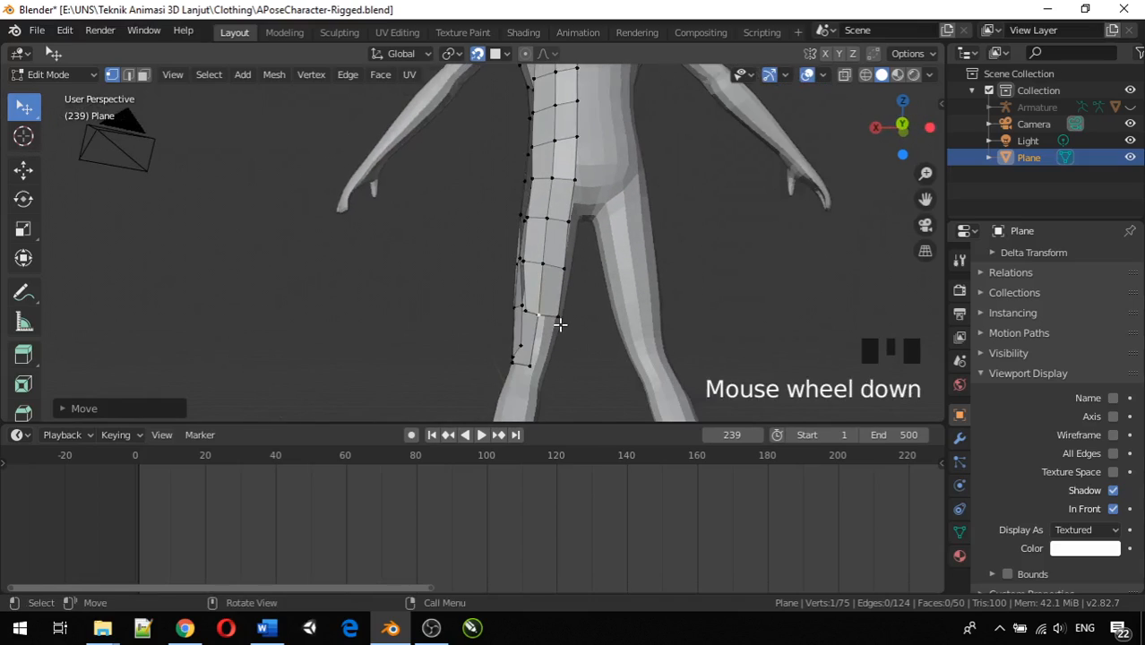
Select the three vertices of the lowest back-of-leg row and extrude them down about 0.2 m to the knee.
{"action": "left_click", "coordinate": [530, 320]}
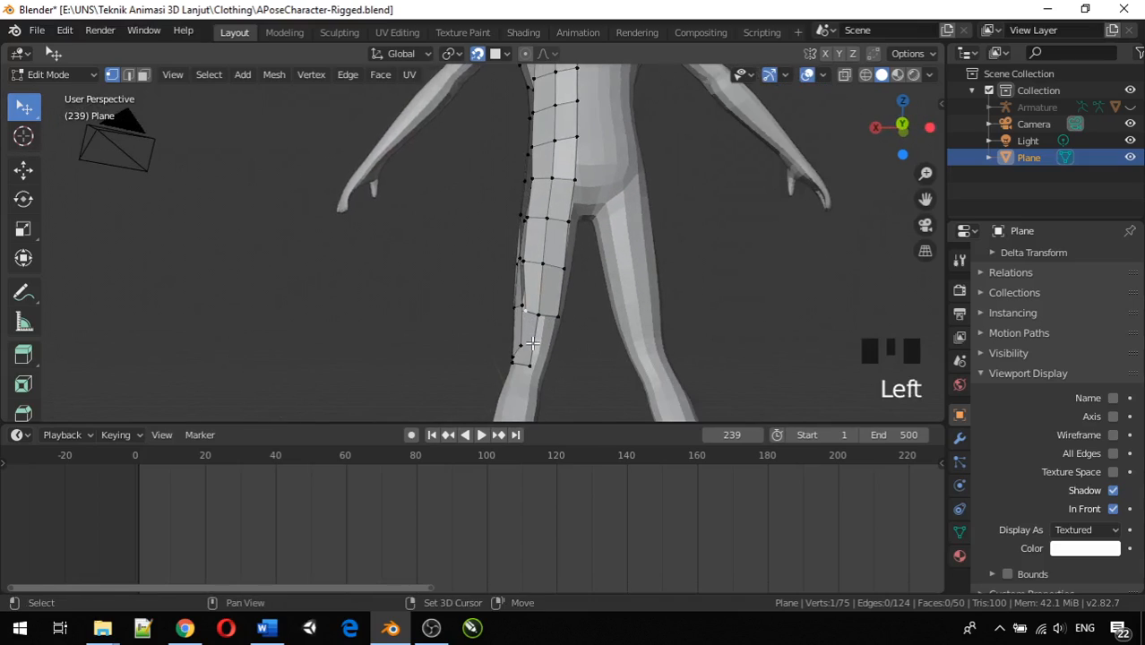
{"action": "left_click", "coordinate": [554, 314], "text": "shift"}
{"action": "left_click", "coordinate": [555, 326], "text": "shift"}
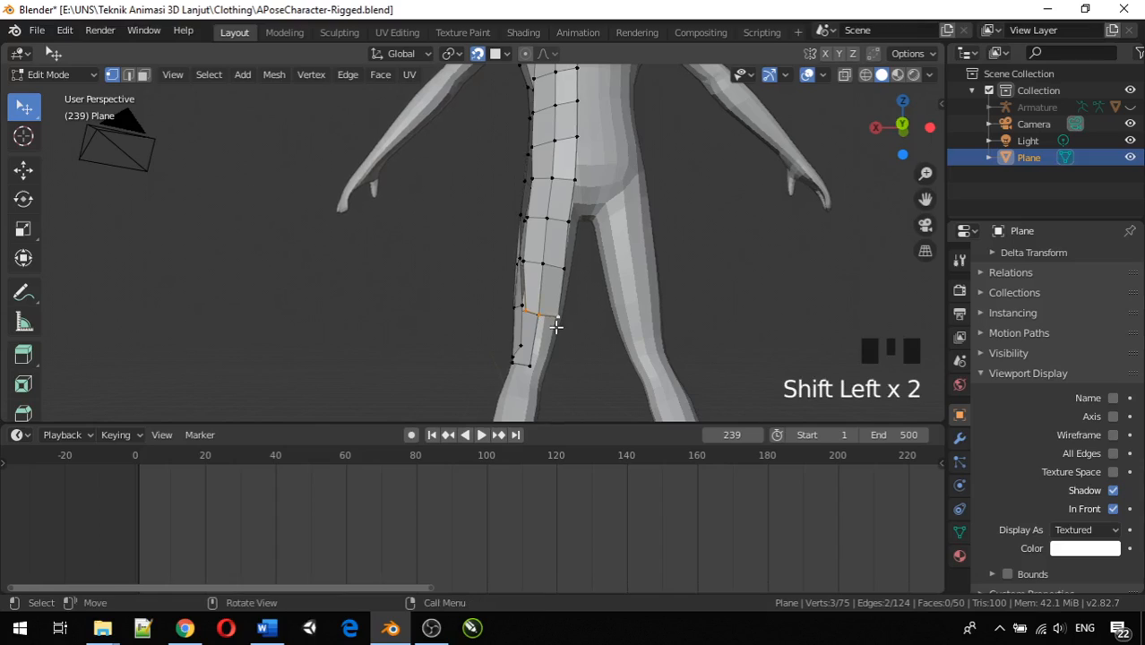
{"action": "key", "text": "e"}
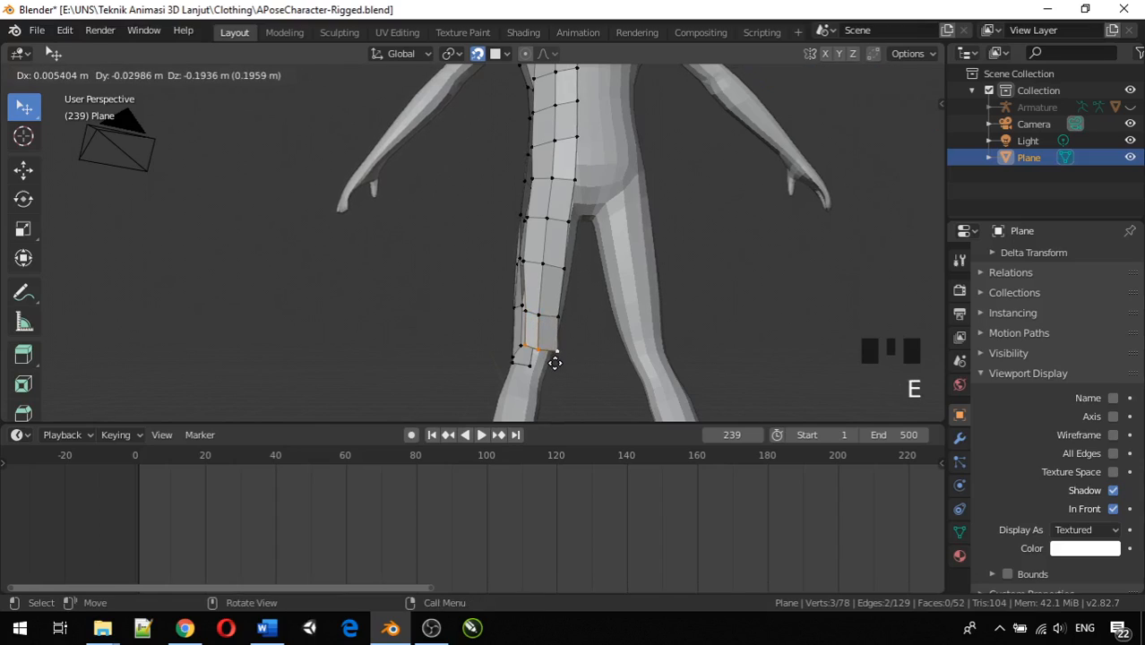
{"action": "left_click", "coordinate": [556, 362]}
Turn off snapping.
{"action": "middle_click_drag", "start_coordinate": [582, 366], "coordinate": [588, 302]}
{"action": "scroll", "coordinate": [539, 258], "scroll_direction": "down", "scroll_amount": 4}
{"action": "middle_click_drag", "start_coordinate": [539, 258], "coordinate": [528, 224]}
{"action": "scroll", "coordinate": [527, 217], "scroll_direction": "up", "scroll_amount": 5}
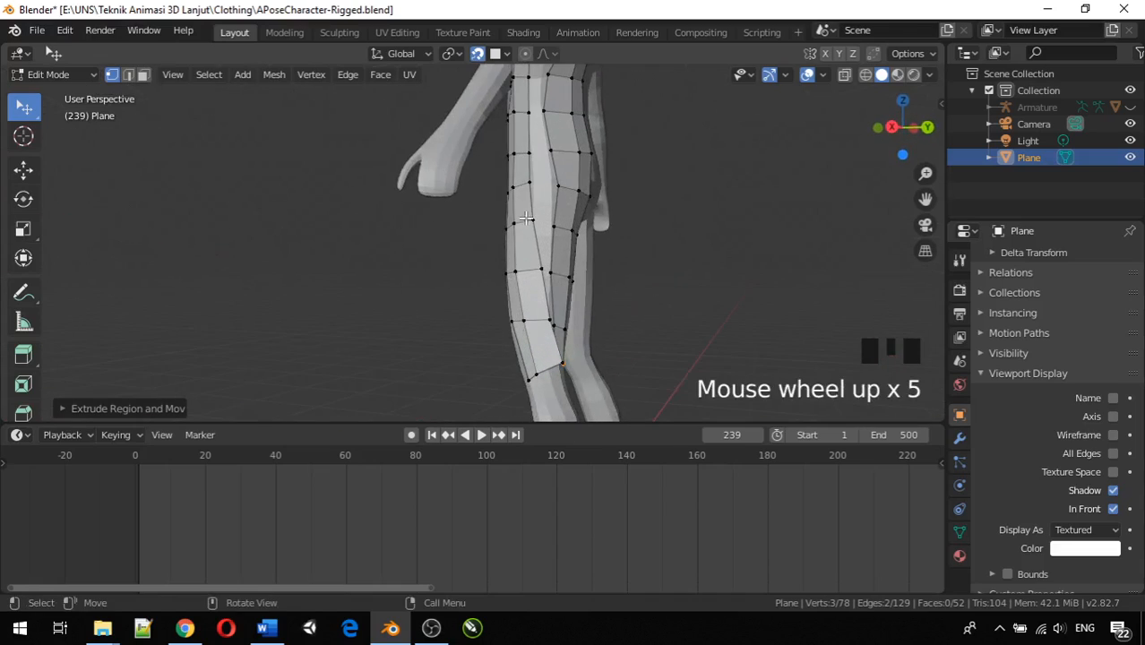
{"action": "left_click", "coordinate": [478, 55]}
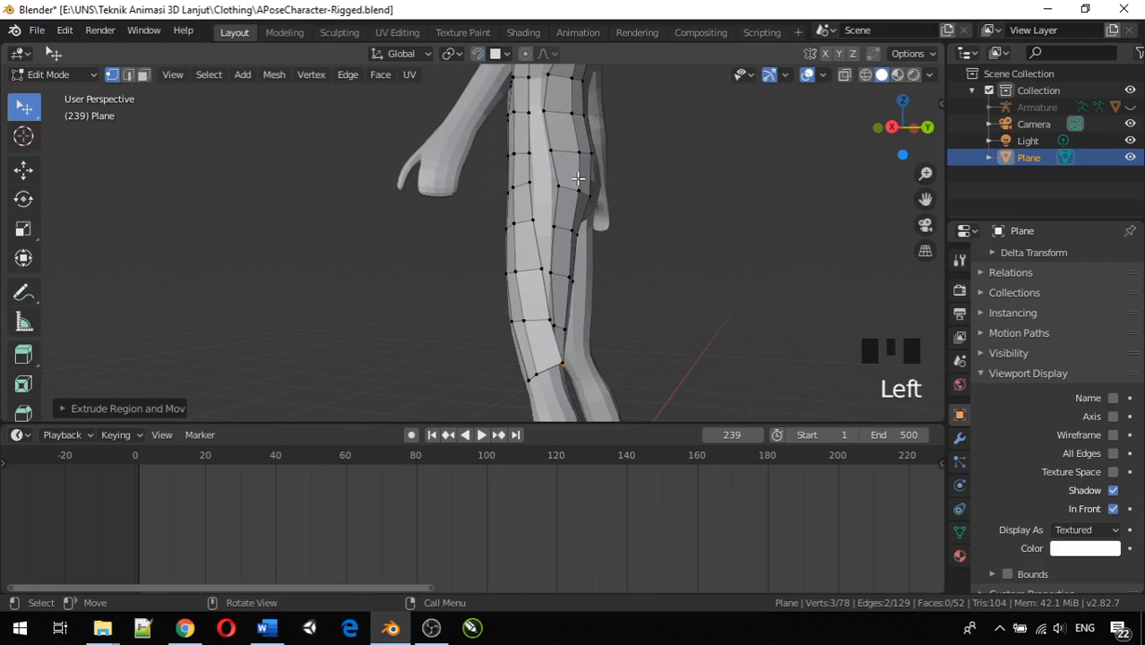
Select the four vertices around the topmost side gap below the armpit and fill a face joining the front and back strips.
{"action": "middle_click_drag", "start_coordinate": [578, 179], "coordinate": [591, 306]}
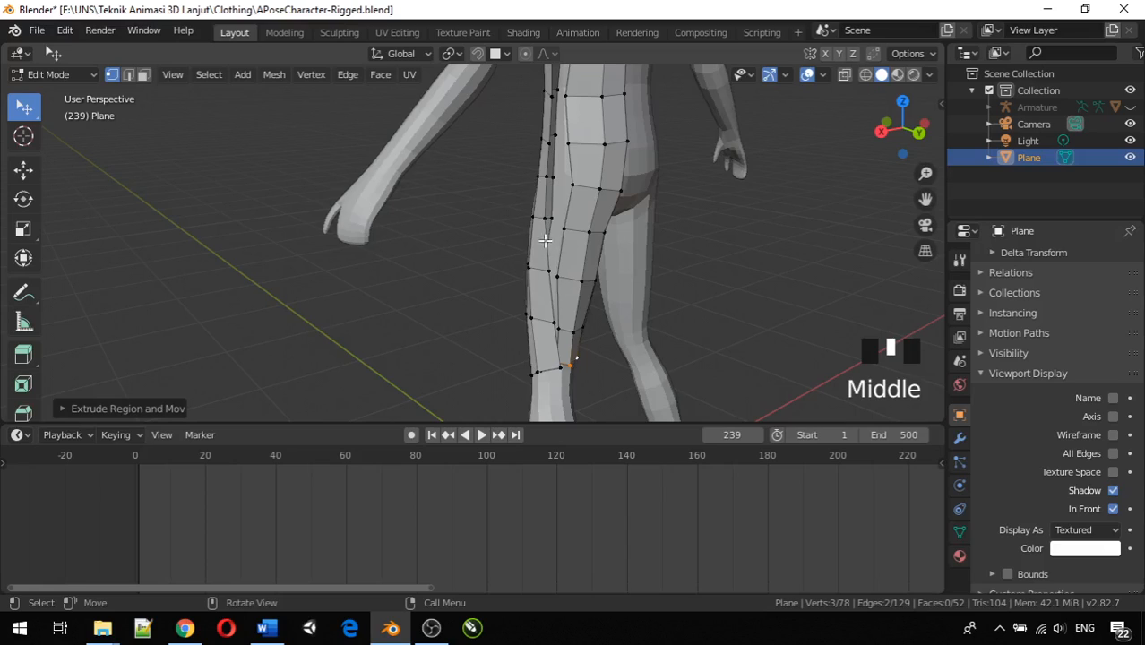
{"action": "middle_click_drag", "start_coordinate": [556, 210], "coordinate": [589, 177]}
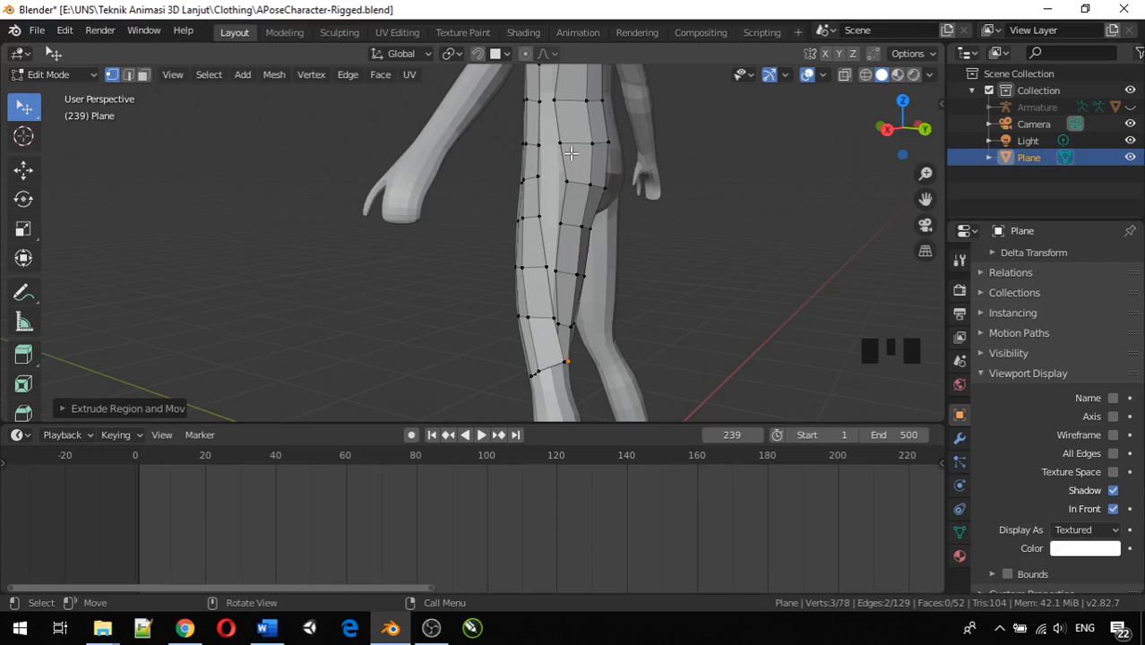
{"action": "mouse_move", "coordinate": [571, 154]}
{"action": "middle_mouse_down"}
{"action": "mouse_move", "coordinate": [605, 182]}
{"action": "mouse_move", "coordinate": [584, 152]}
{"action": "middle_mouse_up"}
{"action": "scroll", "coordinate": [583, 153], "scroll_direction": "down", "scroll_amount": 2}
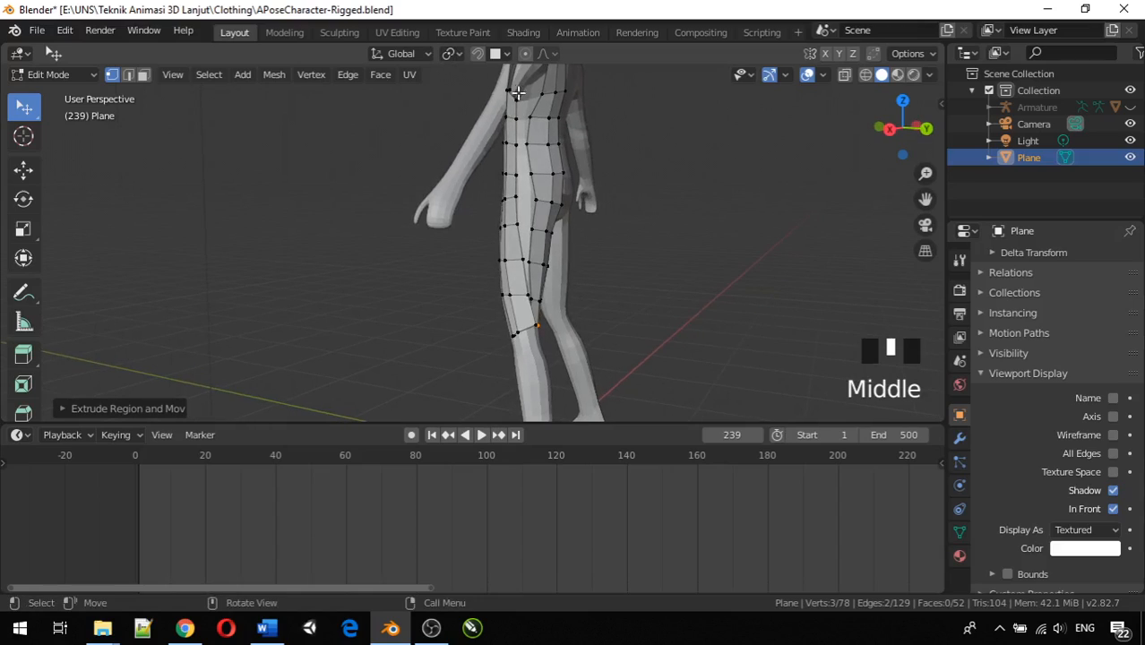
{"action": "left_click", "coordinate": [522, 103]}
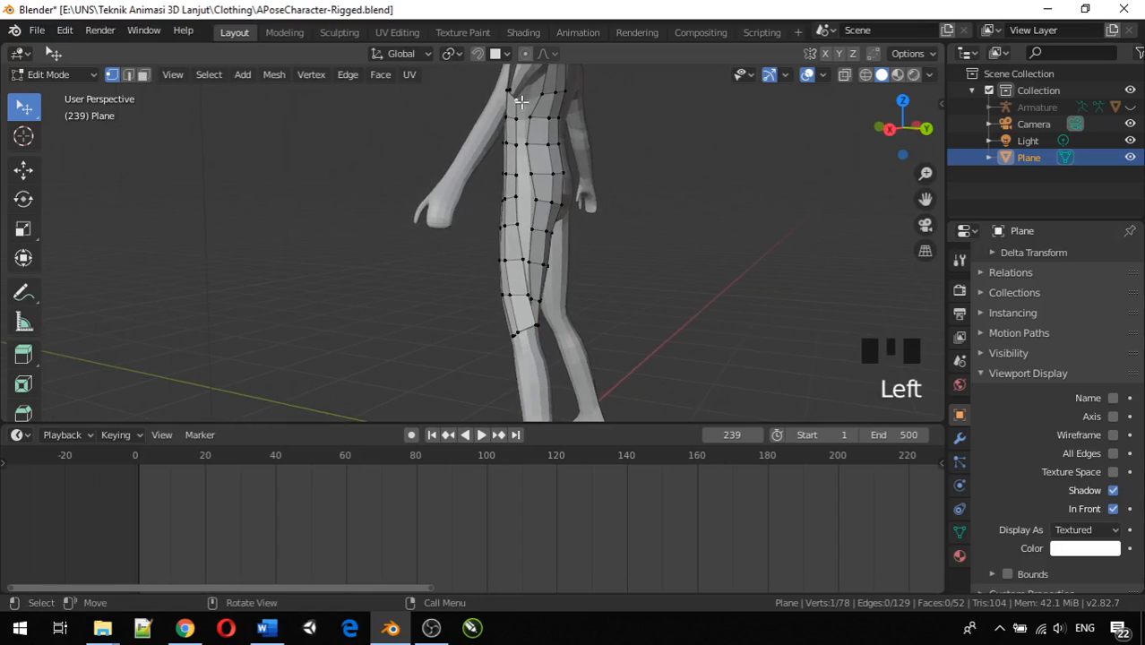
{"action": "left_click", "coordinate": [542, 97], "text": "shift"}
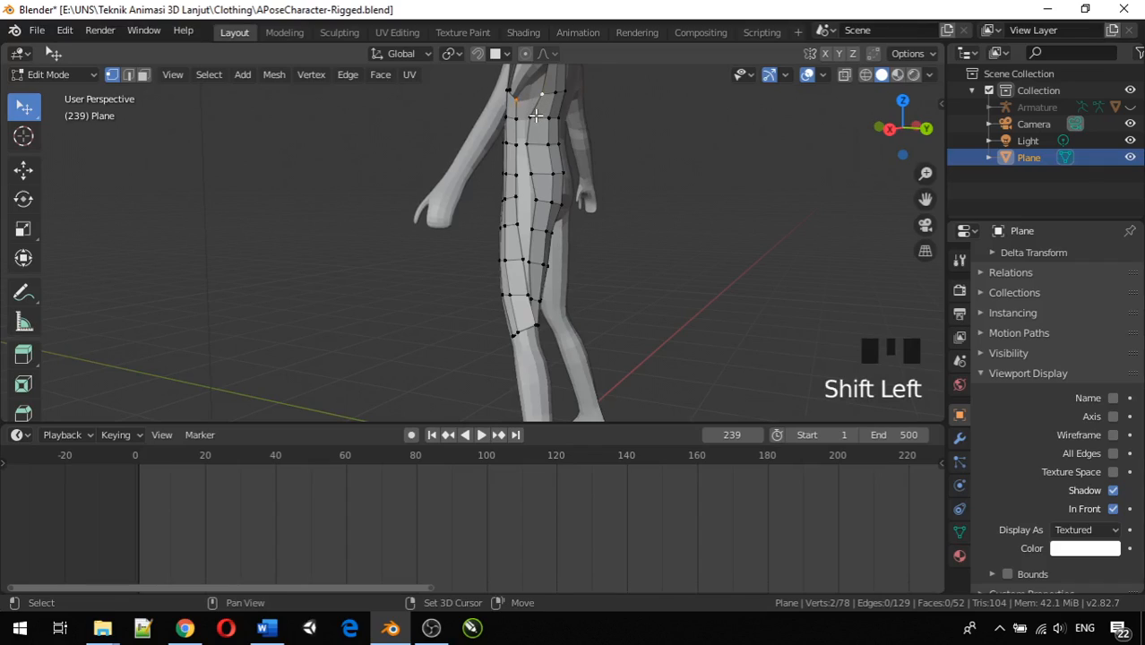
{"action": "left_click", "coordinate": [524, 116], "text": "shift"}
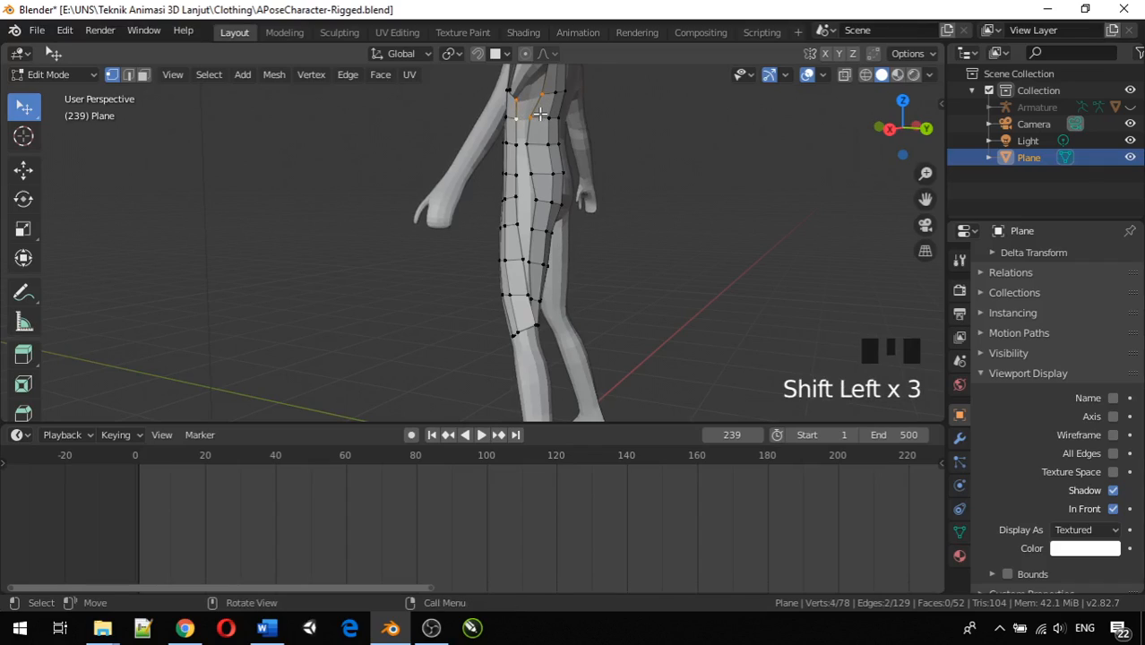
{"action": "key", "text": "f"}
Select the edge spanning the side gap below the new face and repeatedly fill faces down to the knee, joining the front and back strips.
{"action": "left_click", "coordinate": [525, 119]}
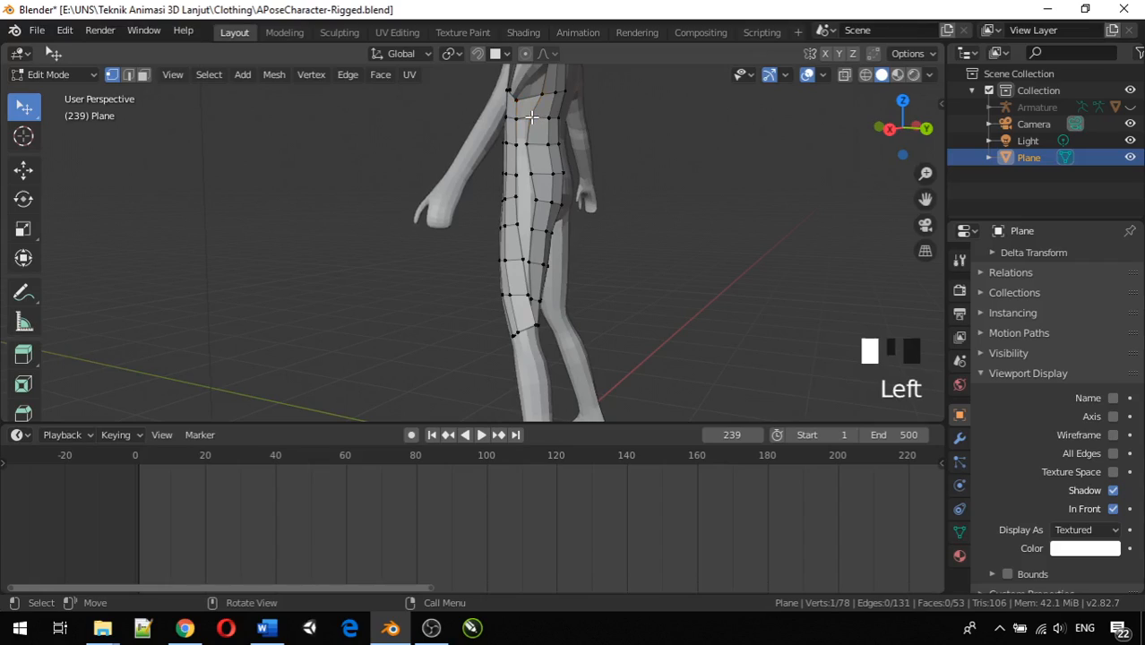
{"action": "left_click", "coordinate": [536, 119], "text": "shift"}
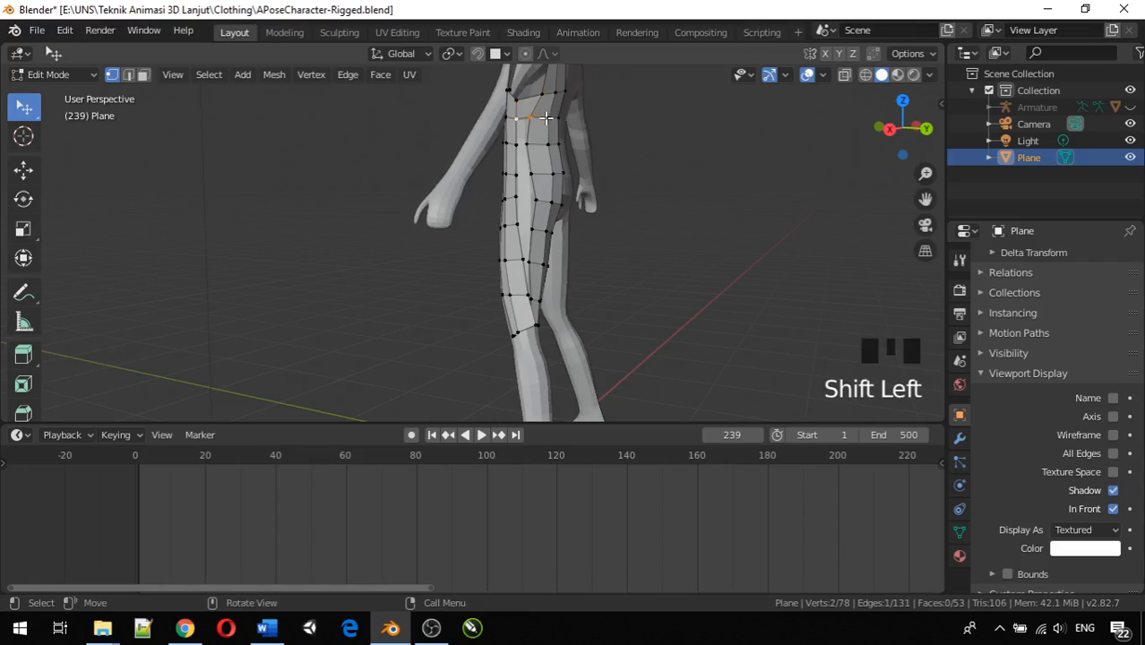
{"action": "key", "text": "f"}
{"action": "key", "text": "f"}
{"action": "key", "text": "f"}
{"action": "key", "text": "f"}
{"action": "key", "text": "f"}
{"action": "key", "text": "f"}
{"action": "key", "text": "f"}
{"action": "key", "text": "f"}
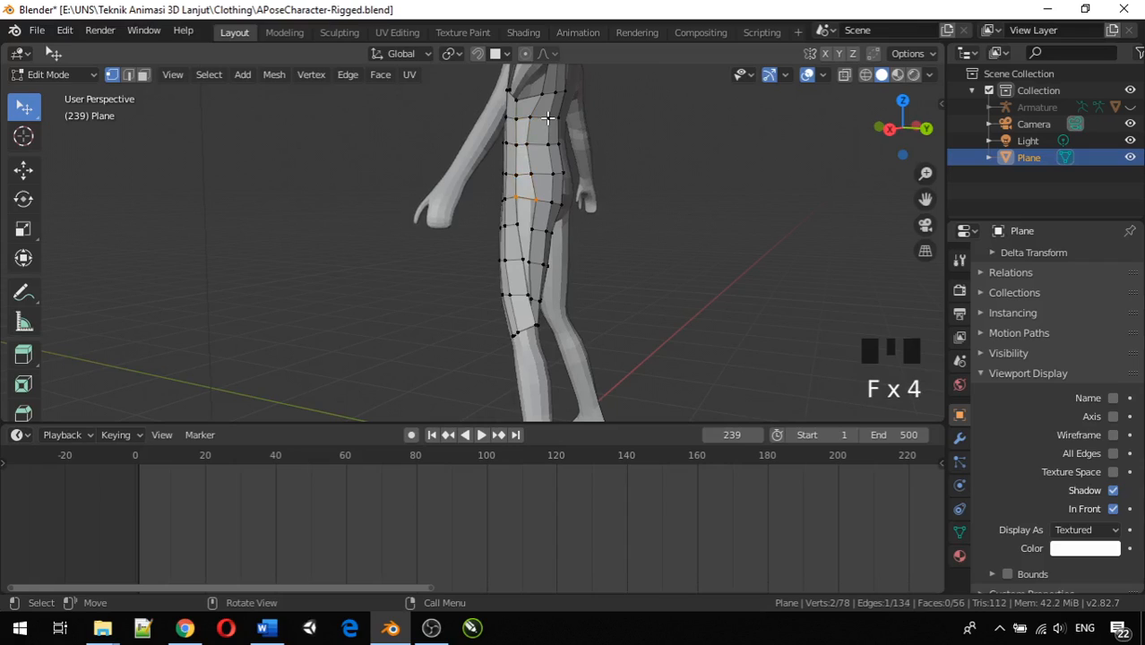
{"action": "middle_click_drag", "start_coordinate": [583, 148], "coordinate": [460, 140]}
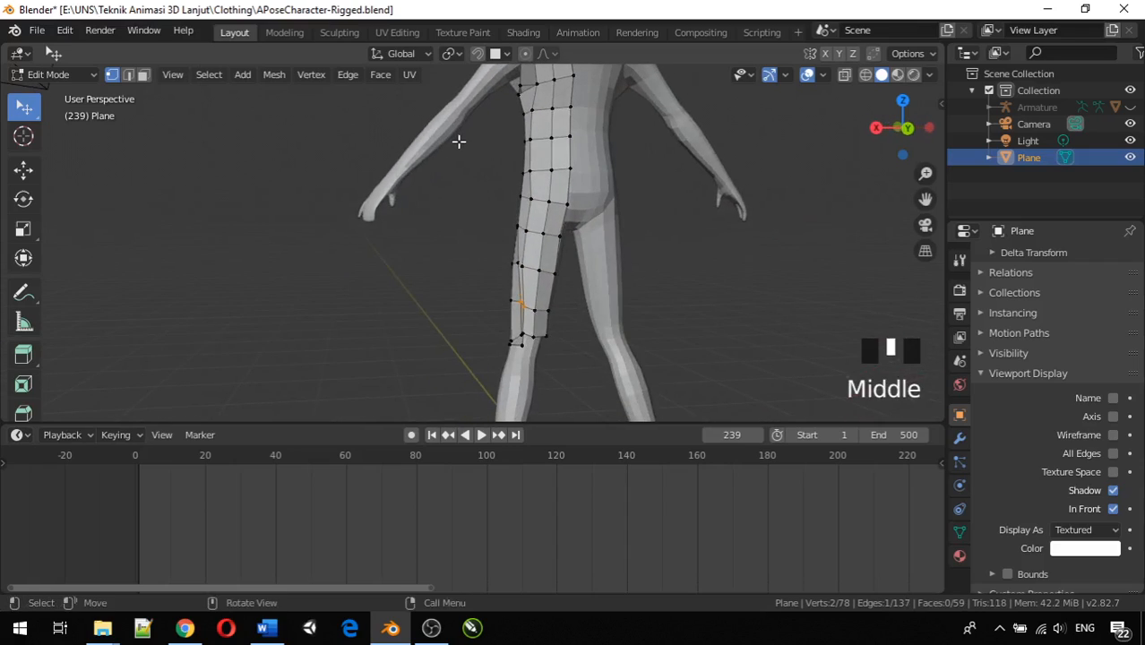
{"action": "key", "text": "f"}
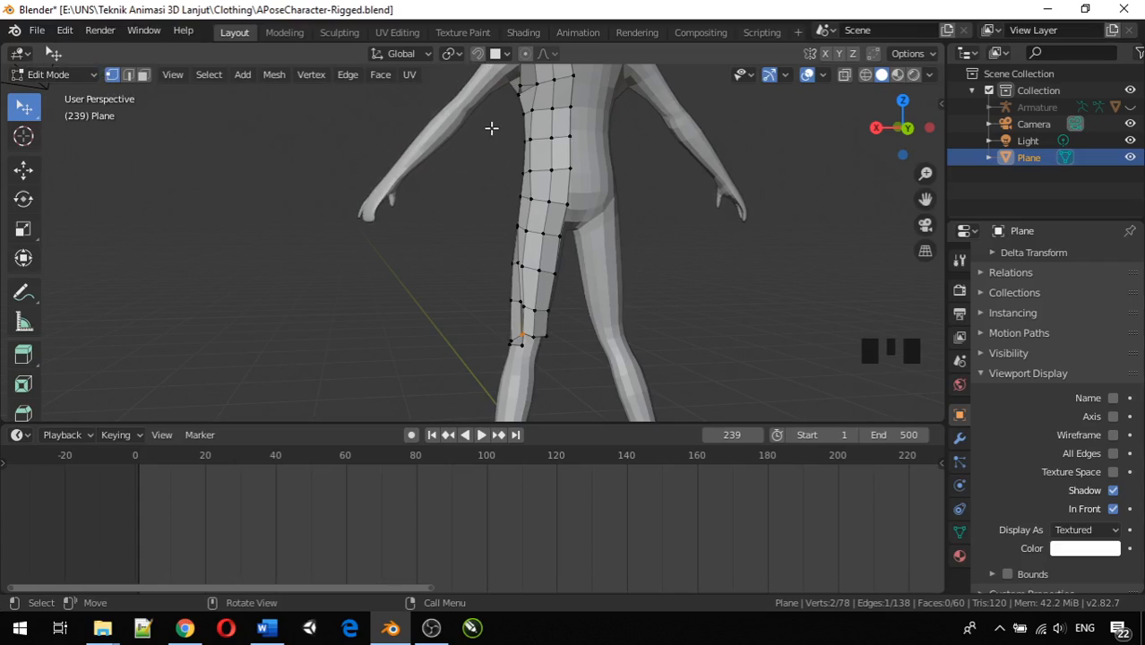
Try moving the lowest edge of the side fill down onto the knee with snapping on, undo the move and turn snapping off.
{"action": "middle_click_drag", "start_coordinate": [491, 128], "coordinate": [563, 147]}
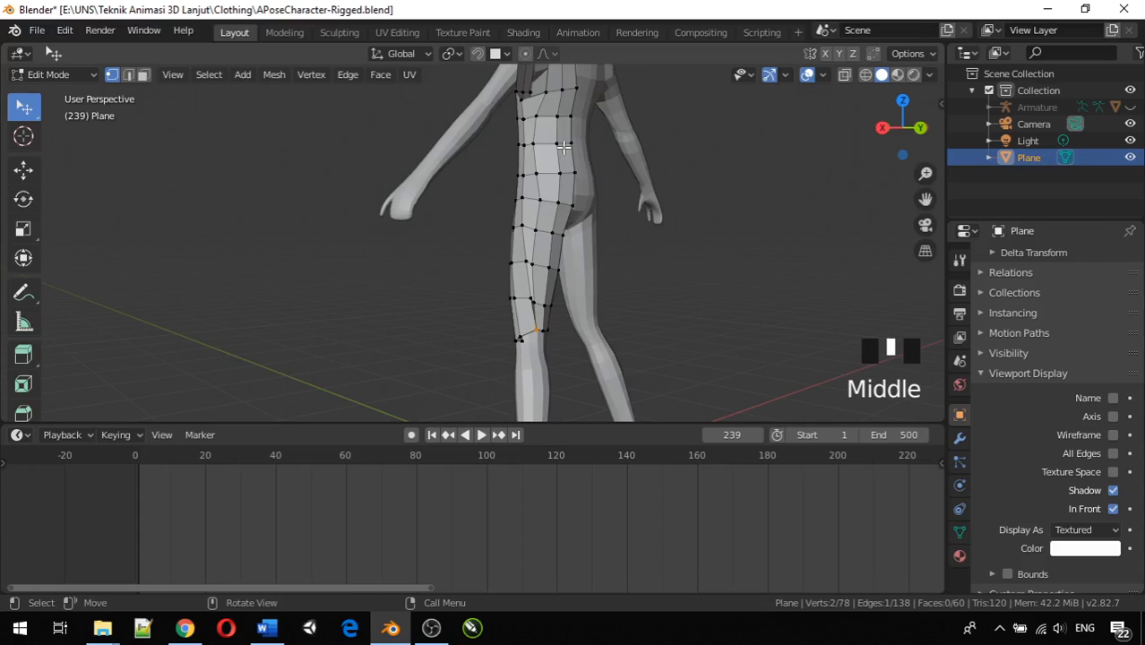
{"action": "left_click", "coordinate": [477, 53]}
{"action": "mouse_move", "coordinate": [545, 331]}
{"action": "middle_mouse_down"}
{"action": "mouse_move", "coordinate": [590, 323]}
{"action": "mouse_move", "coordinate": [498, 314]}
{"action": "mouse_move", "coordinate": [526, 331]}
{"action": "middle_mouse_up"}
{"action": "key", "text": "g"}
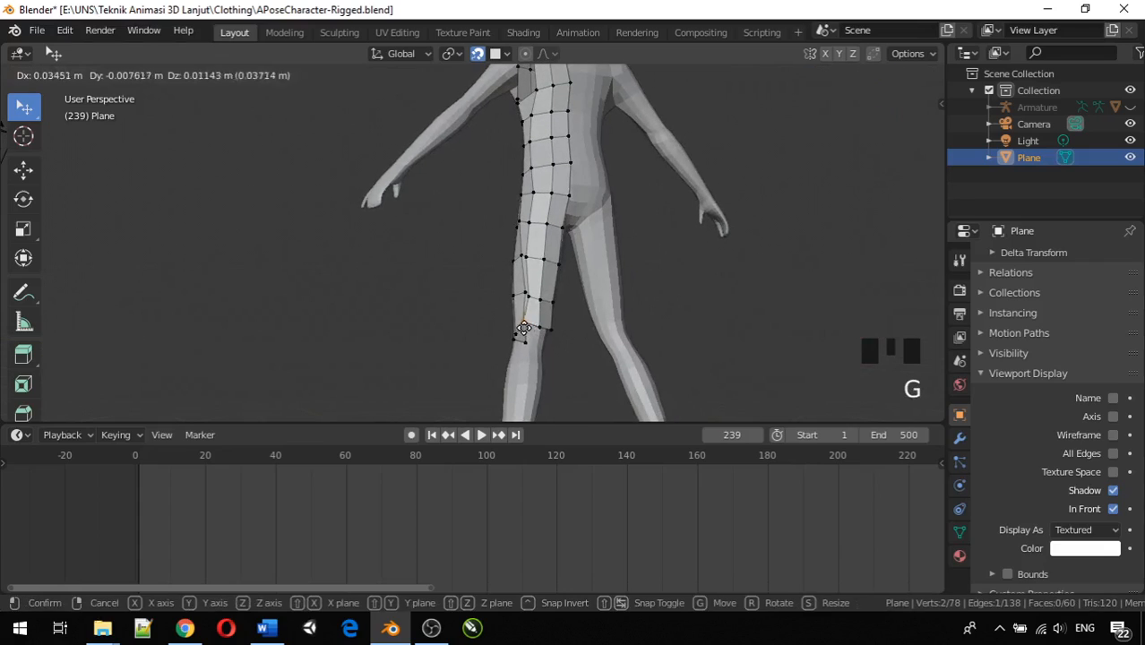
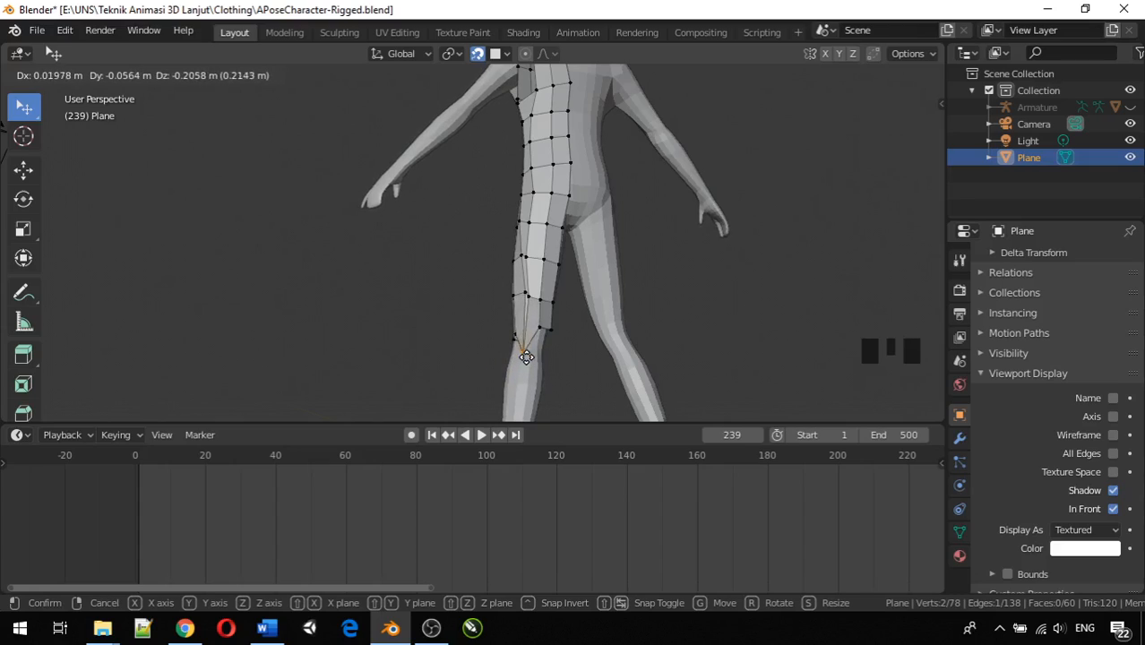
{"action": "left_click", "coordinate": [525, 366]}
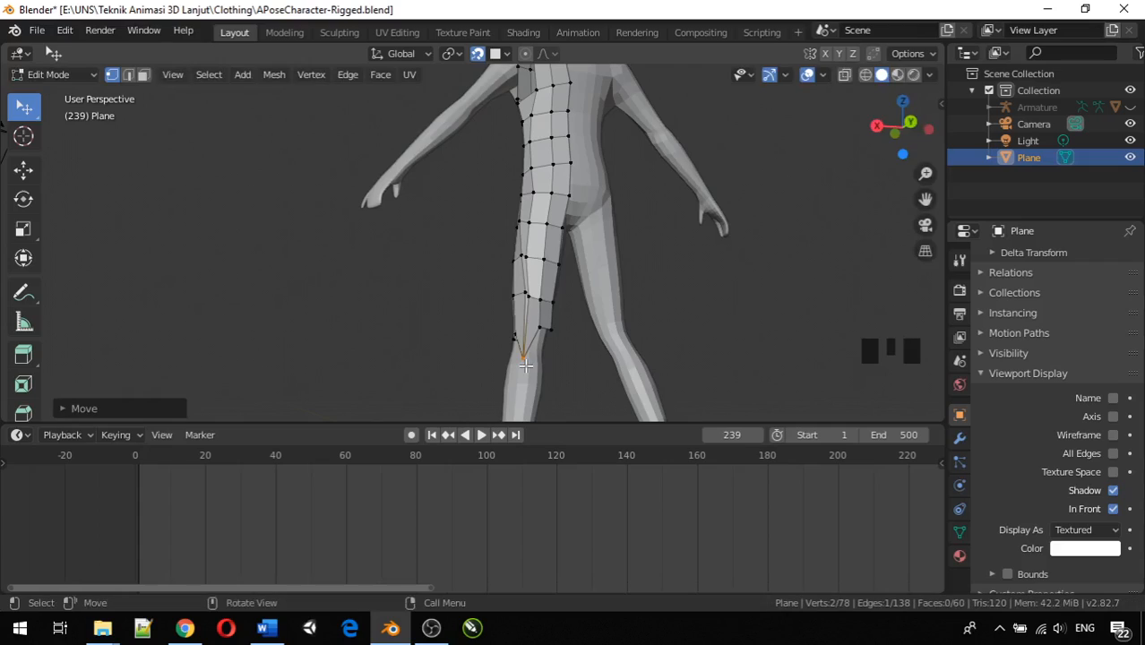
{"action": "scroll", "coordinate": [529, 368], "scroll_direction": "up", "scroll_amount": 3}
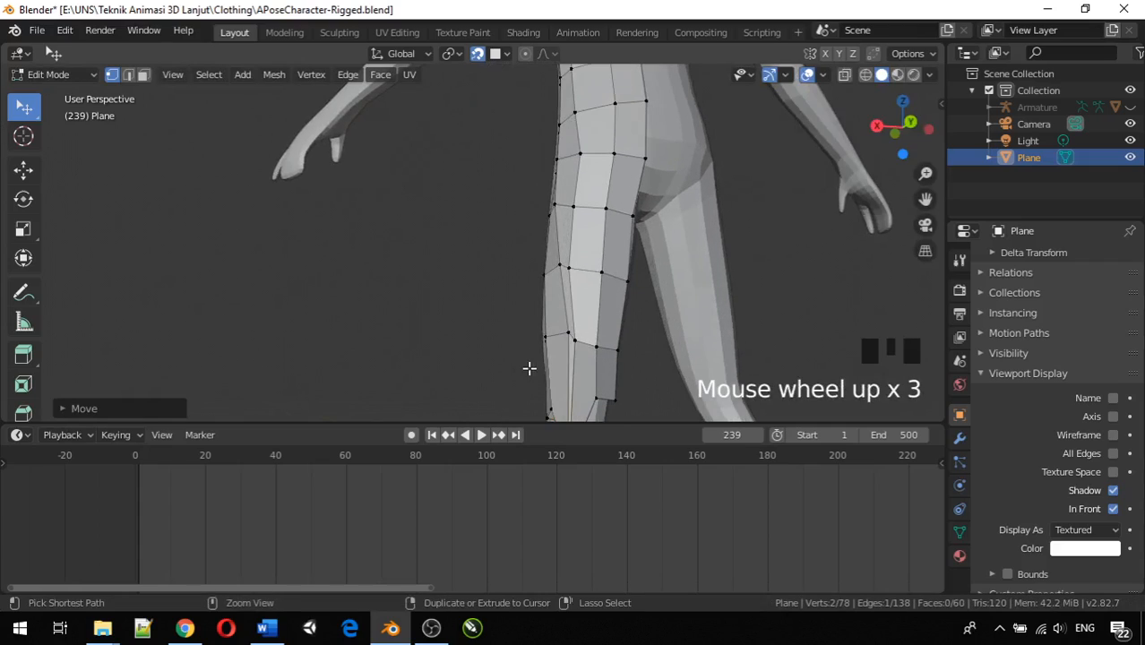
{"action": "key", "text": "ctrl+z"}
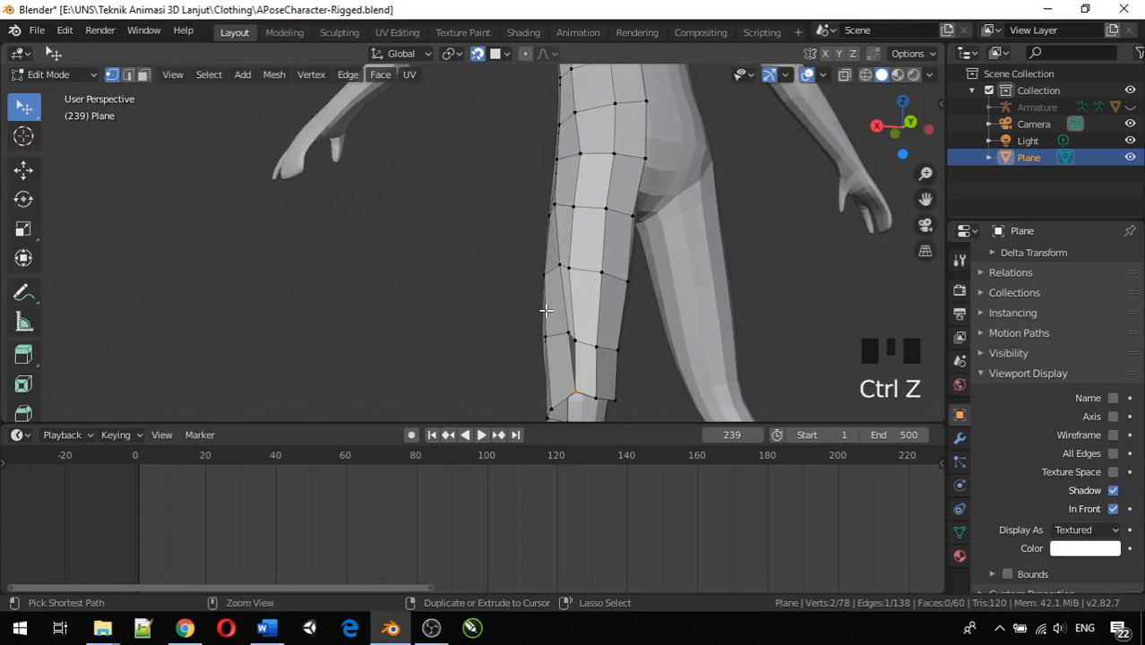
{"action": "left_click", "coordinate": [476, 55]}
From the front view, move the three lowest inner-edge vertices of the front strip inward and down, off the leg surface.
{"action": "middle_click_drag", "start_coordinate": [536, 240], "coordinate": [440, 133], "text": "shift"}
{"action": "left_click", "coordinate": [506, 300]}
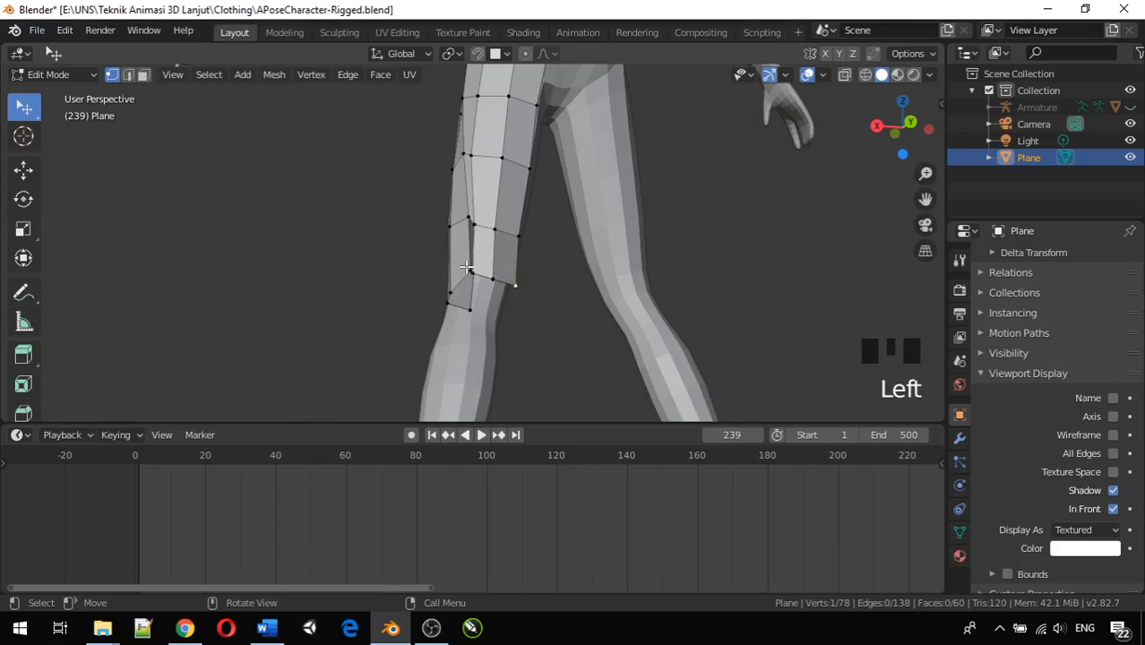
{"action": "left_click", "coordinate": [472, 272]}
{"action": "key", "text": "KP_1"}
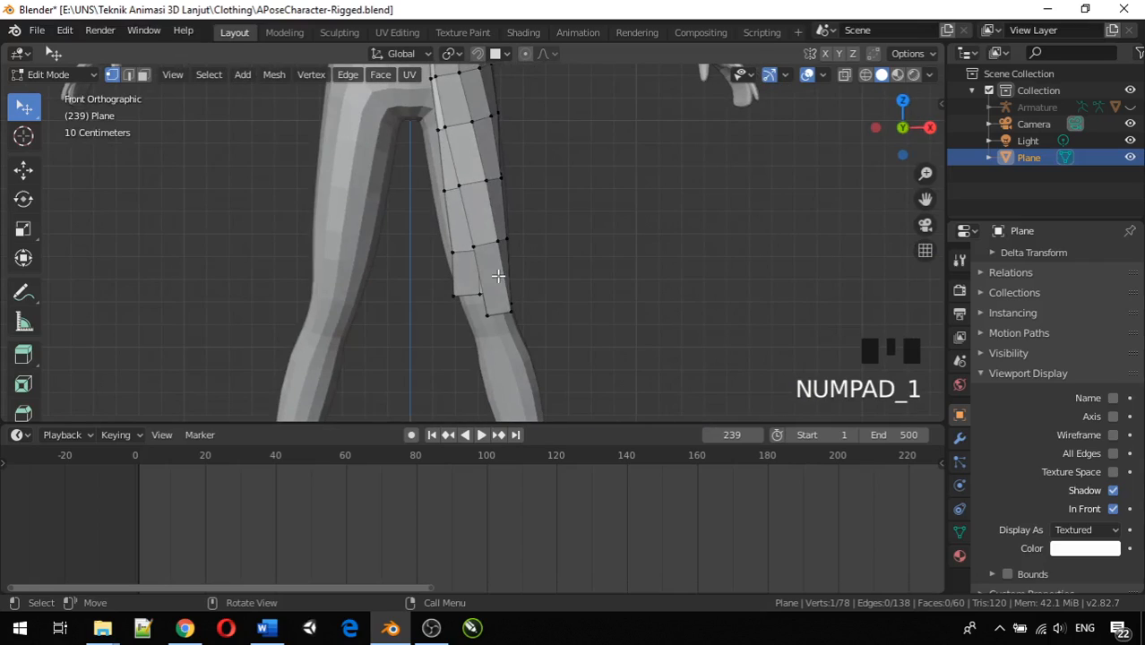
{"action": "left_click", "coordinate": [483, 320]}
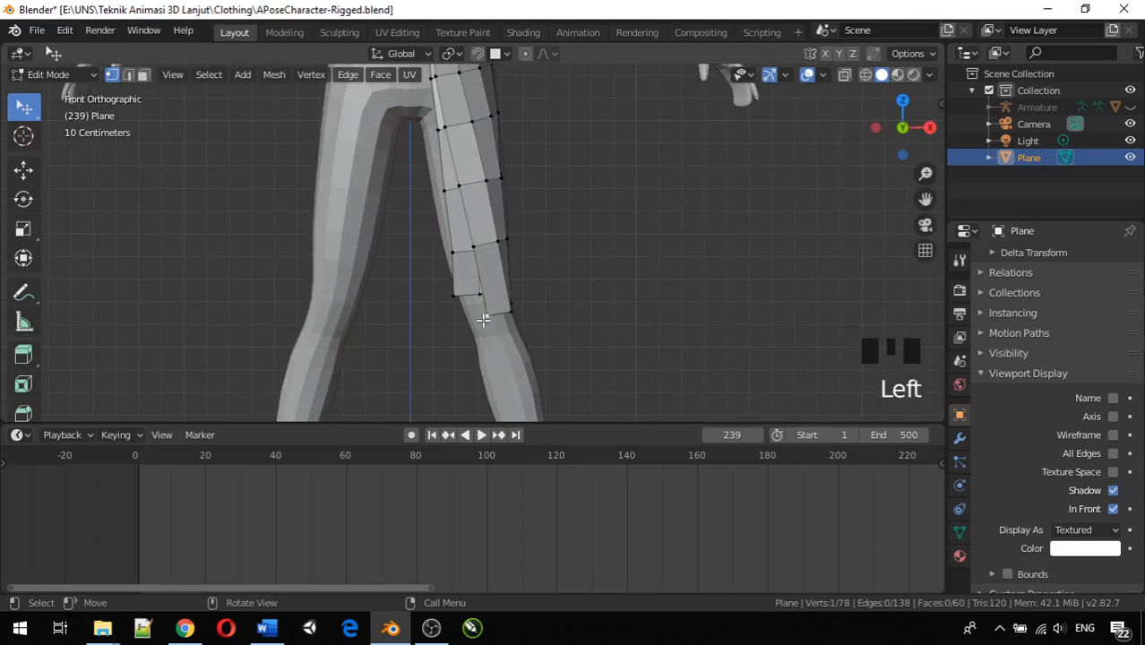
{"action": "key", "text": "g"}
{"action": "left_click", "coordinate": [433, 353]}
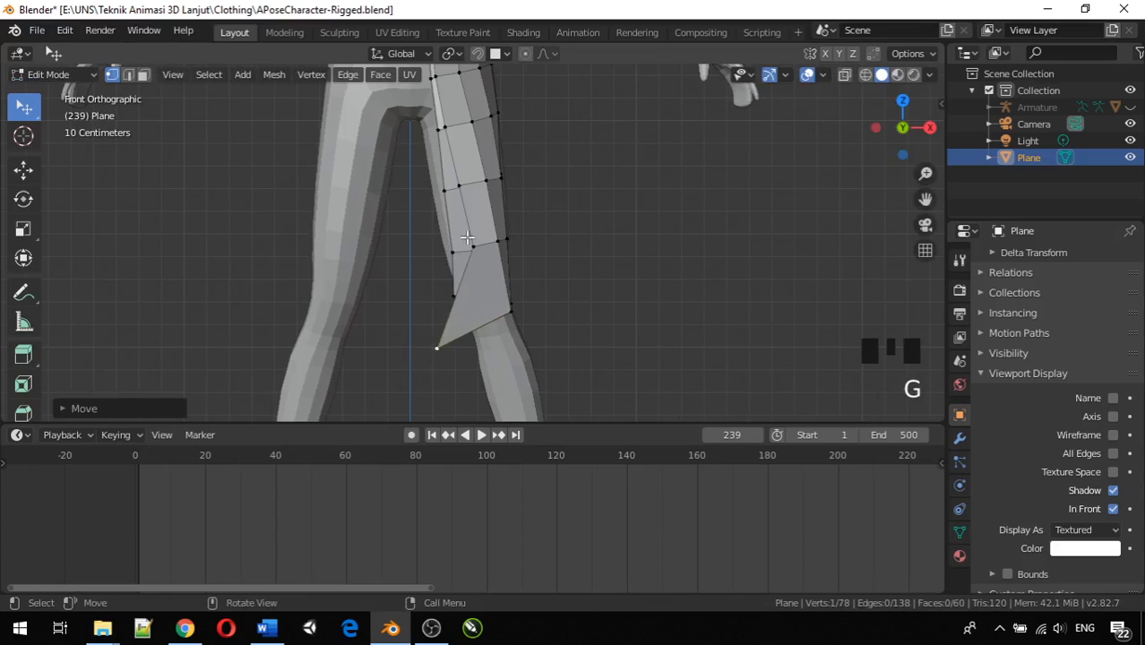
{"action": "left_click", "coordinate": [473, 246]}
{"action": "key", "text": "g"}
{"action": "left_click", "coordinate": [449, 271]}
{"action": "left_click", "coordinate": [461, 186]}
{"action": "key", "text": "g"}
{"action": "left_click", "coordinate": [446, 197]}
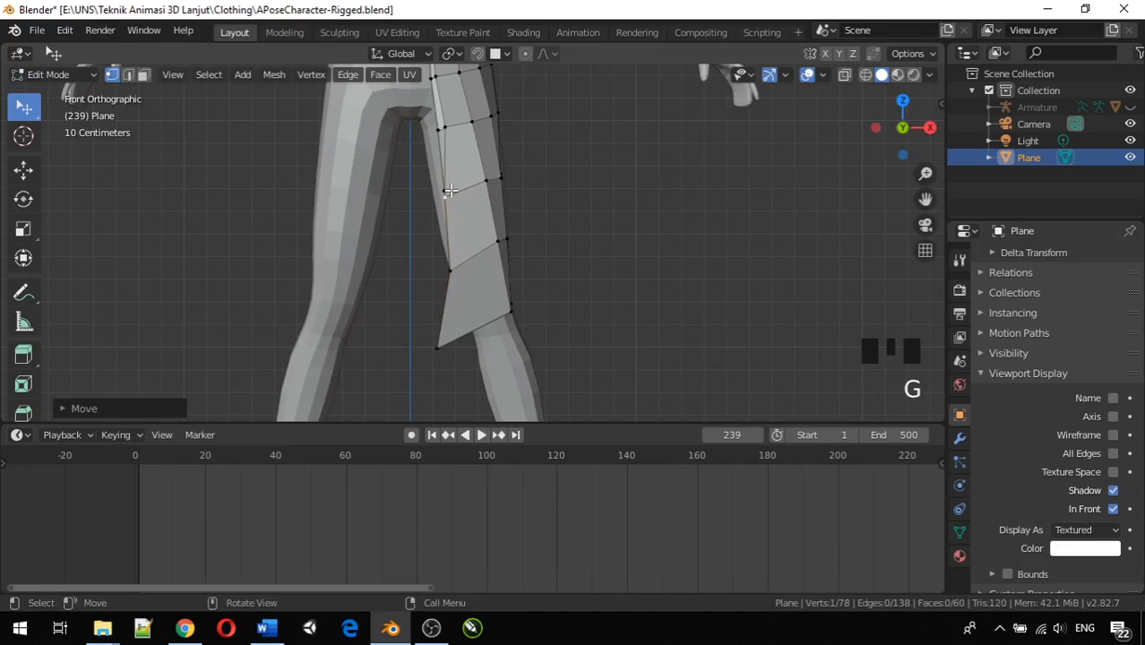
{"action": "key", "text": "g"}
{"action": "key", "text": "g"}
{"action": "right_click", "coordinate": [549, 225]}
Move the hem vertices at the front and outer side of the knee individually to even out the lower edge.
{"action": "middle_click_drag", "start_coordinate": [549, 225], "coordinate": [459, 281]}
{"action": "key", "text": "g"}
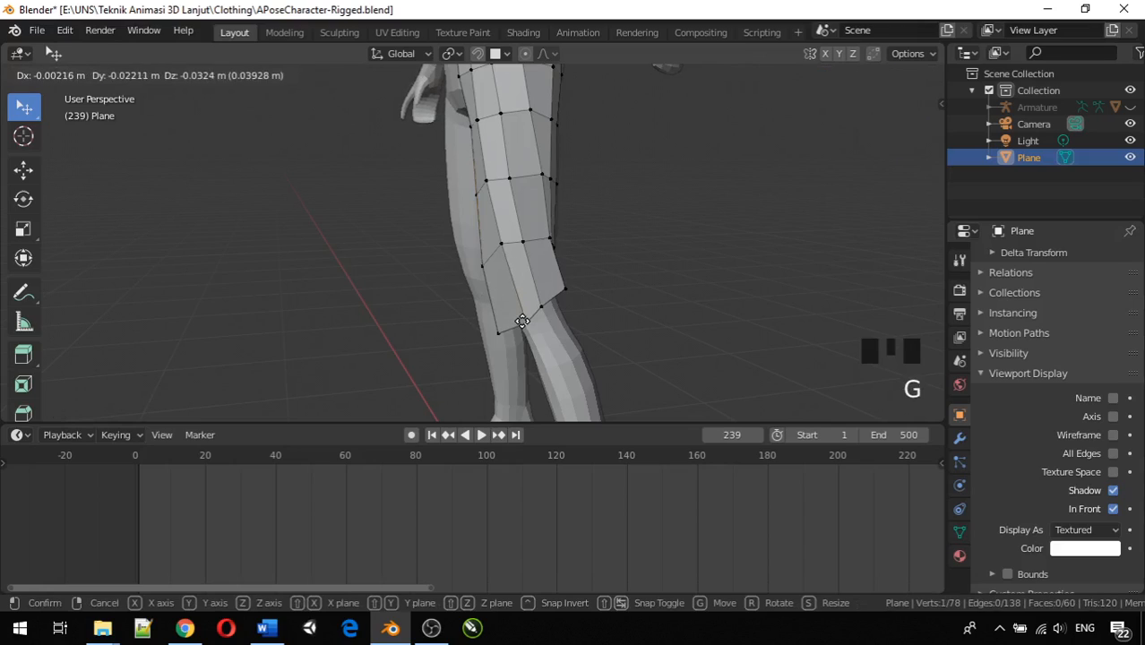
{"action": "left_click", "coordinate": [520, 320]}
{"action": "key", "text": "g"}
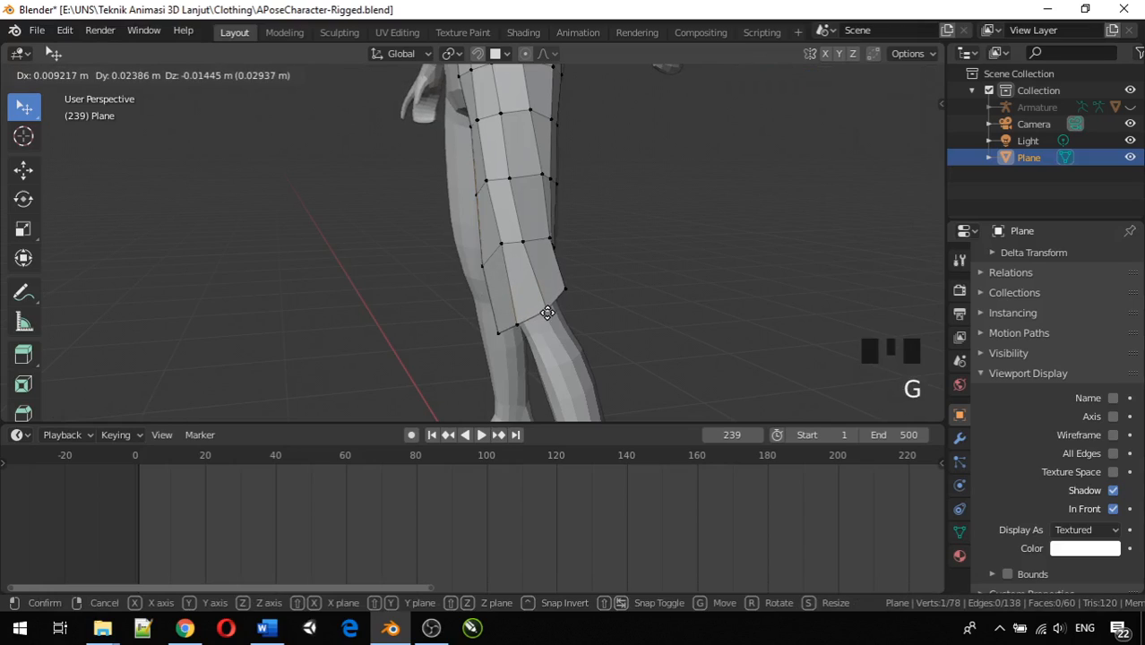
{"action": "left_click", "coordinate": [608, 330]}
{"action": "middle_click_drag", "start_coordinate": [609, 330], "coordinate": [542, 333]}
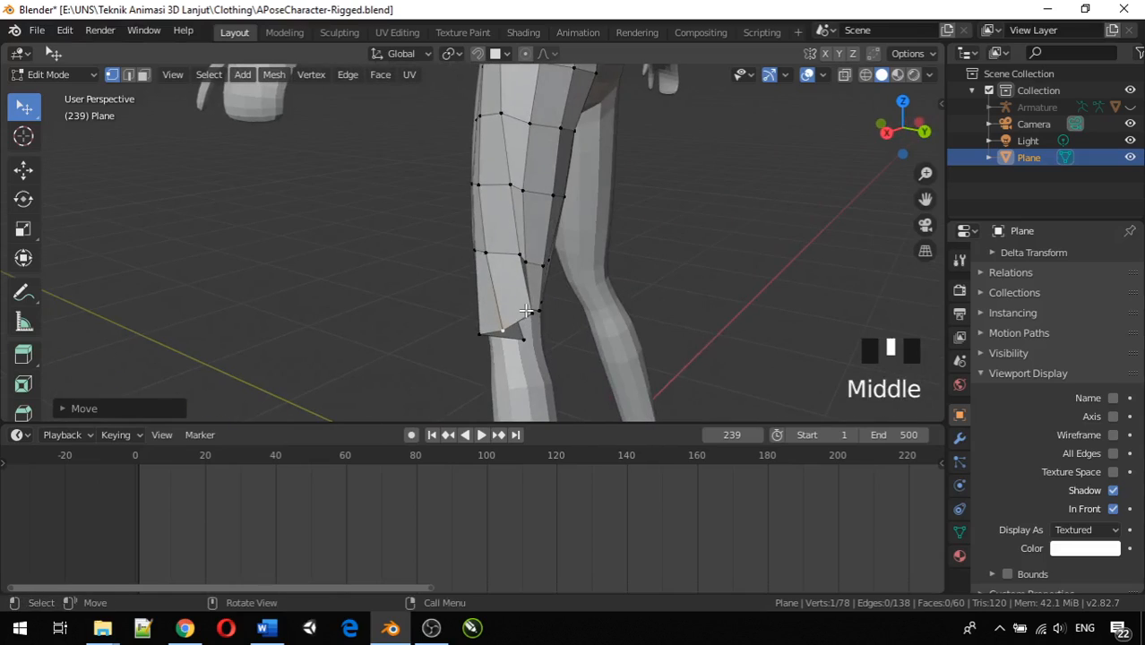
{"action": "key", "text": "g"}
{"action": "left_click", "coordinate": [528, 332]}
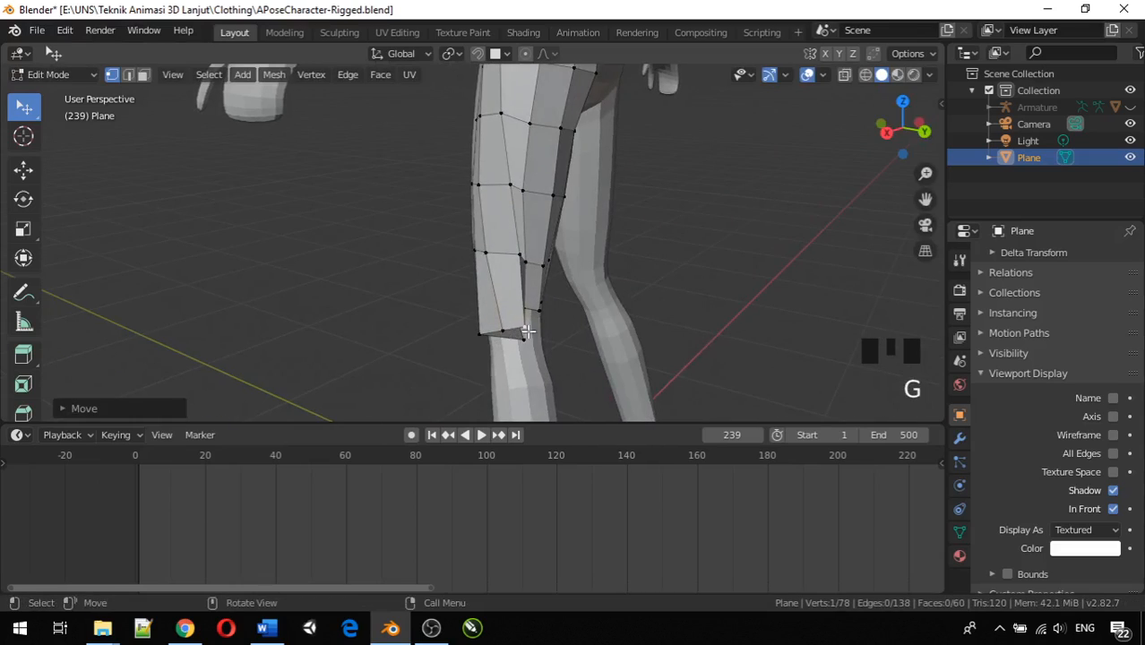
Lower the back hem vertices to match the side, flare the inner corner outward and nudge the inner vertex one row above it.
{"action": "middle_click_drag", "start_coordinate": [528, 331], "coordinate": [482, 319]}
{"action": "left_click", "coordinate": [477, 320]}
{"action": "key", "text": "g"}
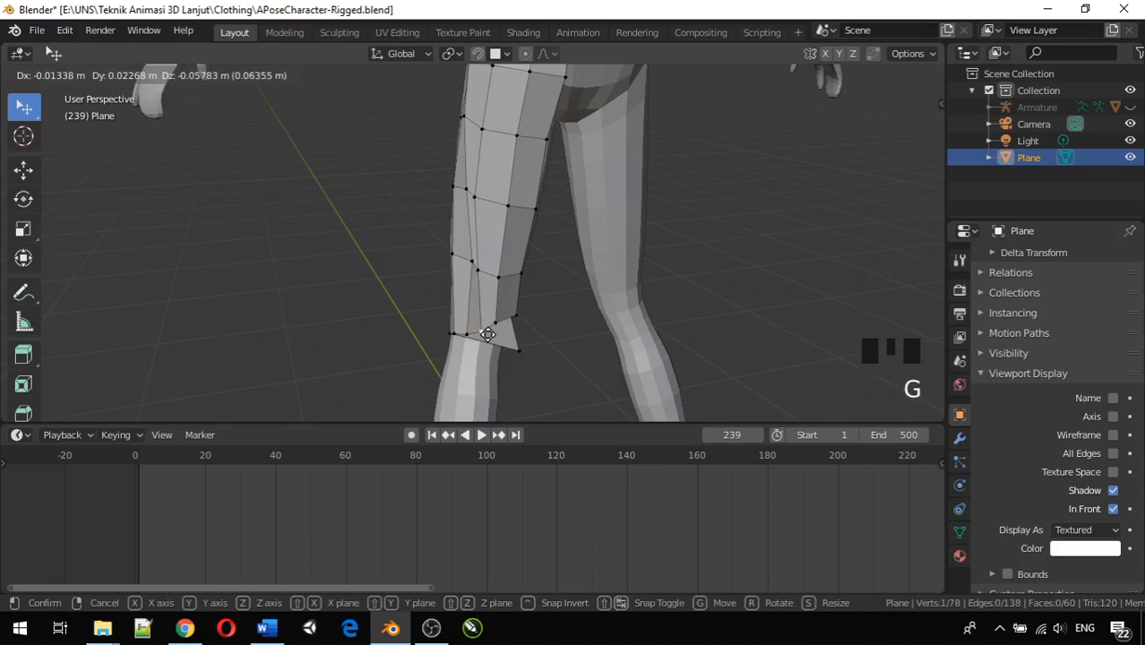
{"action": "left_click", "coordinate": [487, 335]}
{"action": "key", "text": "g"}
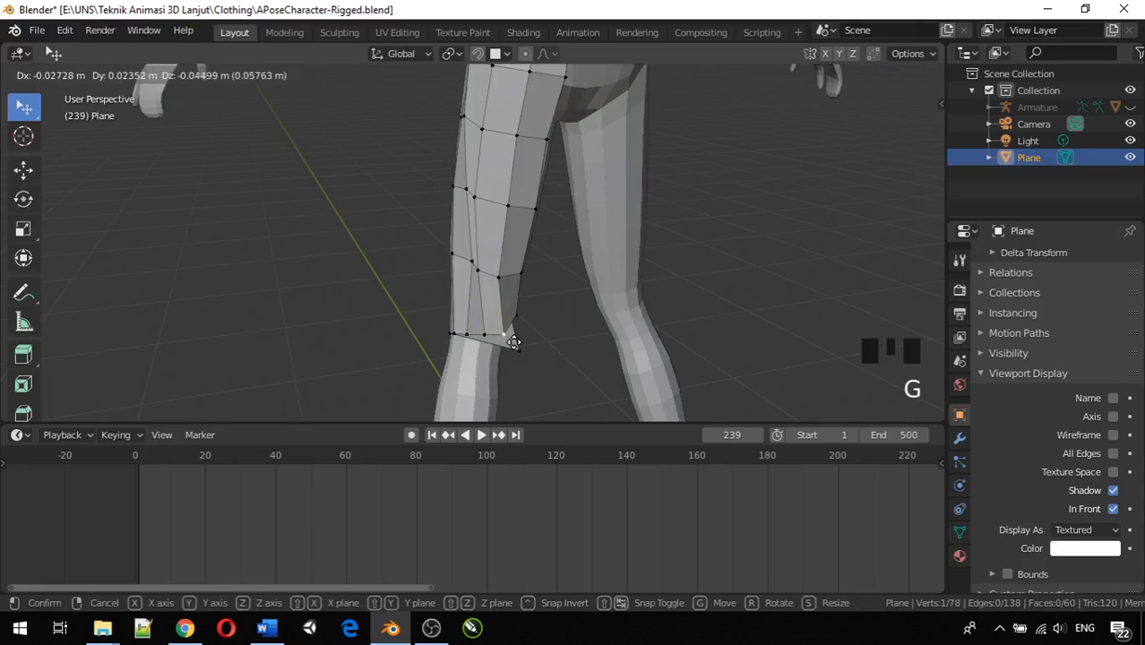
{"action": "left_click", "coordinate": [515, 339]}
{"action": "left_click", "coordinate": [518, 324]}
{"action": "key", "text": "g"}
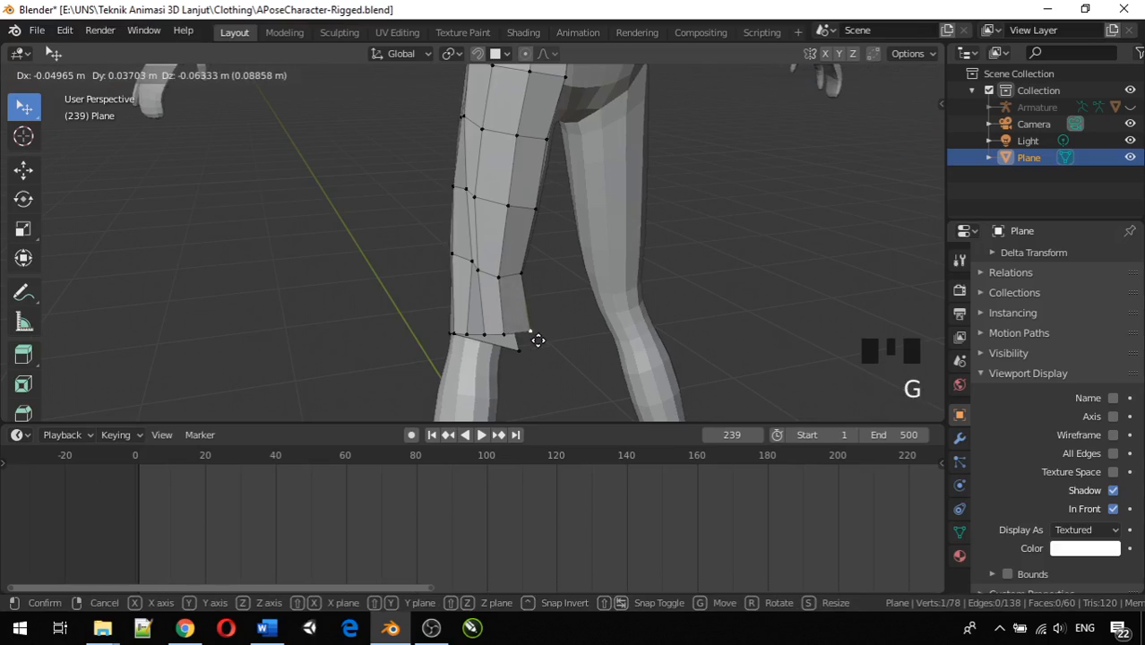
{"action": "left_click", "coordinate": [537, 339]}
{"action": "left_click", "coordinate": [521, 276]}
{"action": "key", "text": "g"}
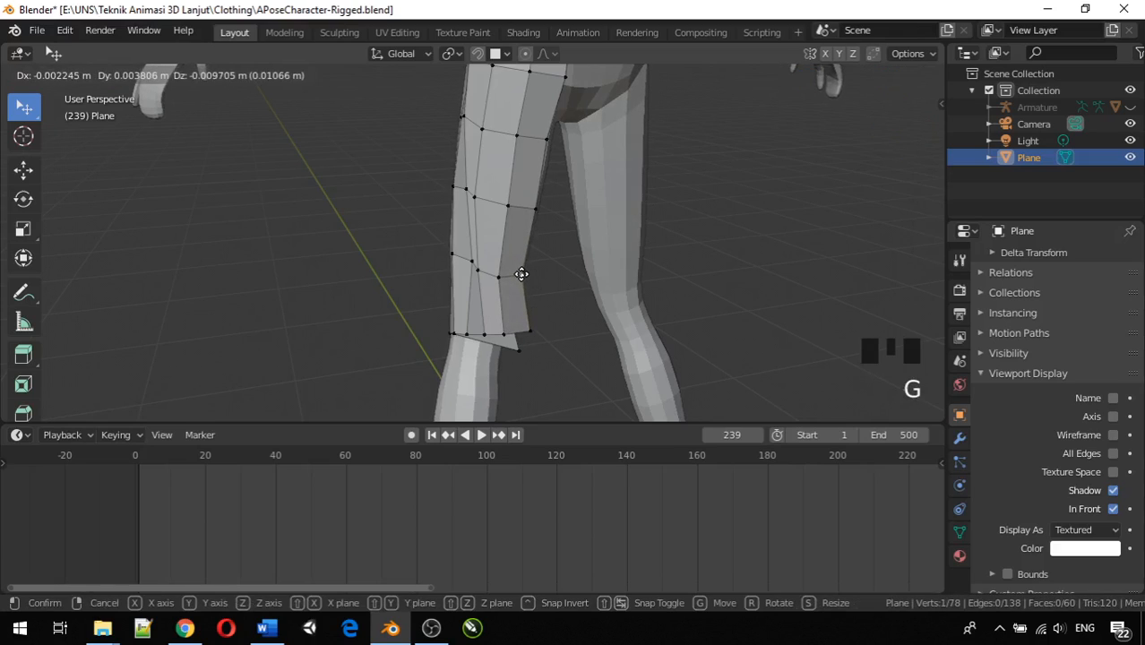
{"action": "left_click", "coordinate": [522, 274]}
Examine the garment's side profile and knee hem from the right view and from the front at an angle.
{"action": "middle_click_drag", "start_coordinate": [547, 273], "coordinate": [690, 243]}
{"action": "scroll", "coordinate": [648, 269], "scroll_direction": "down", "scroll_amount": 3}
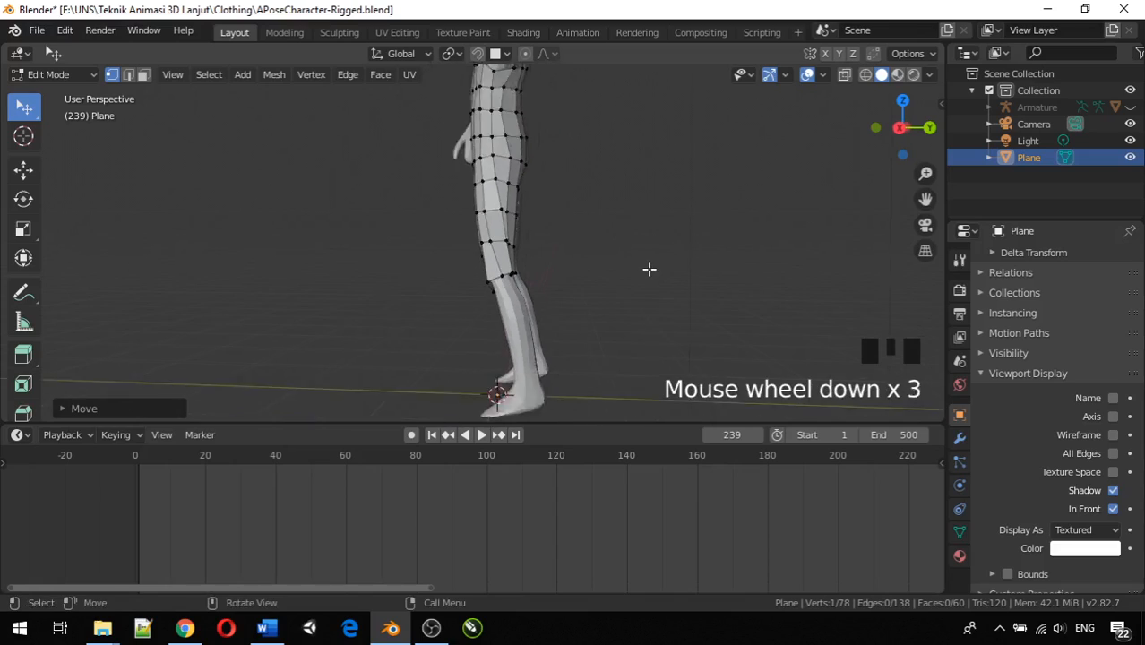
{"action": "scroll", "coordinate": [648, 269], "scroll_direction": "down", "scroll_amount": 2}
{"action": "middle_click_drag", "start_coordinate": [587, 294], "coordinate": [637, 285]}
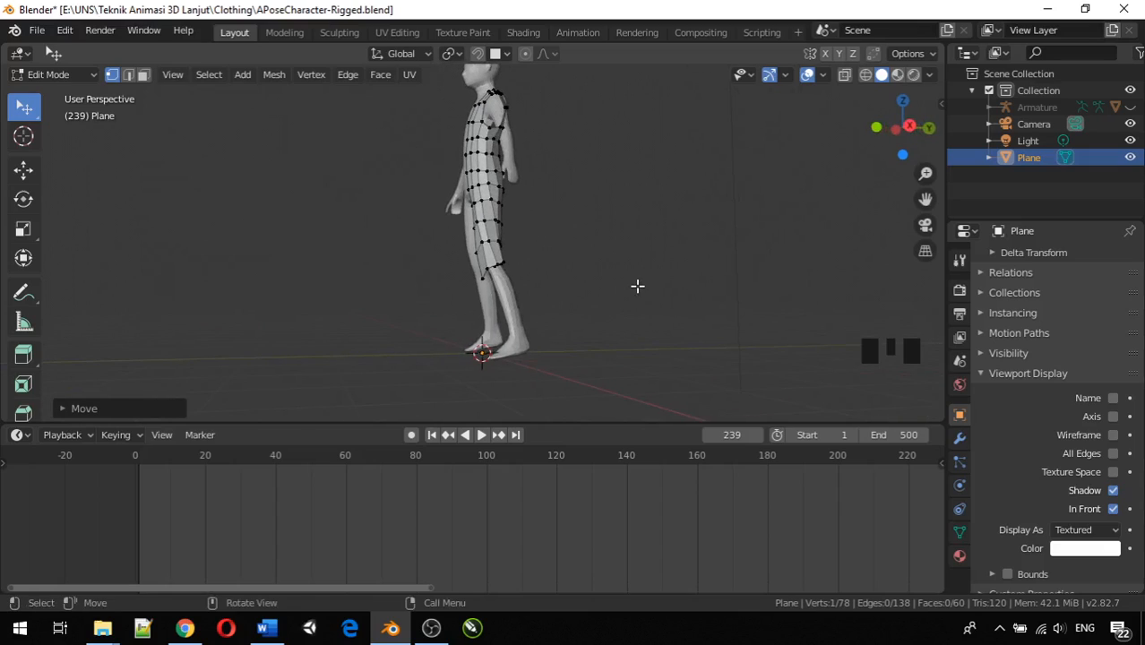
{"action": "key", "text": "KP_3"}
{"action": "scroll", "coordinate": [647, 279], "scroll_direction": "up", "scroll_amount": 6}
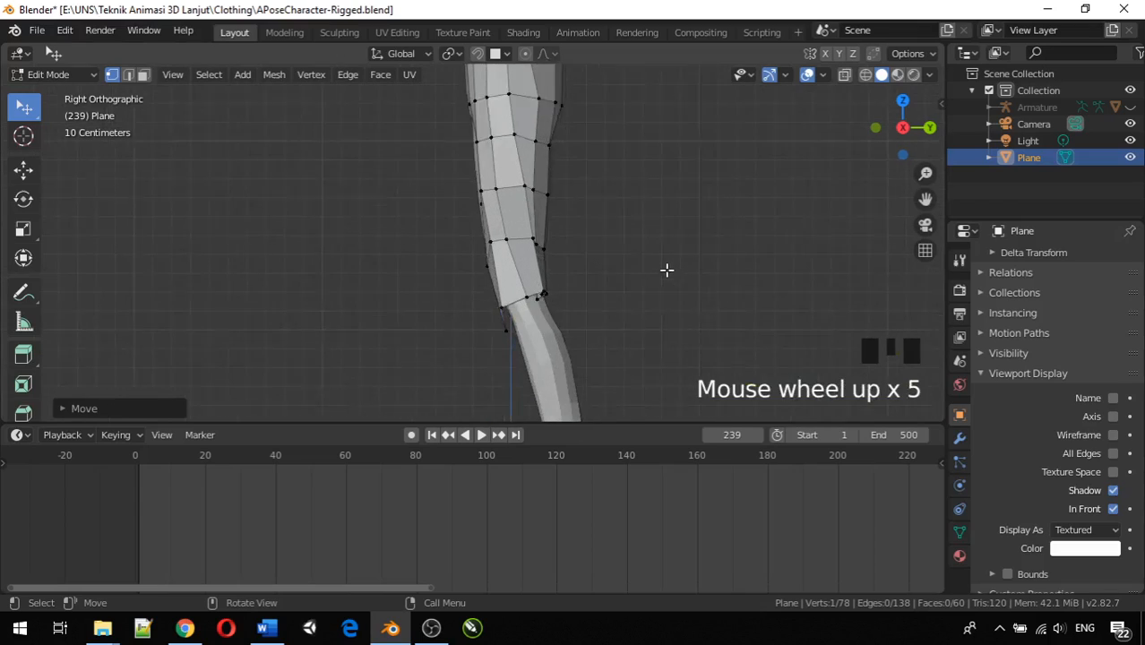
{"action": "scroll", "coordinate": [653, 275], "scroll_direction": "down", "scroll_amount": 3}
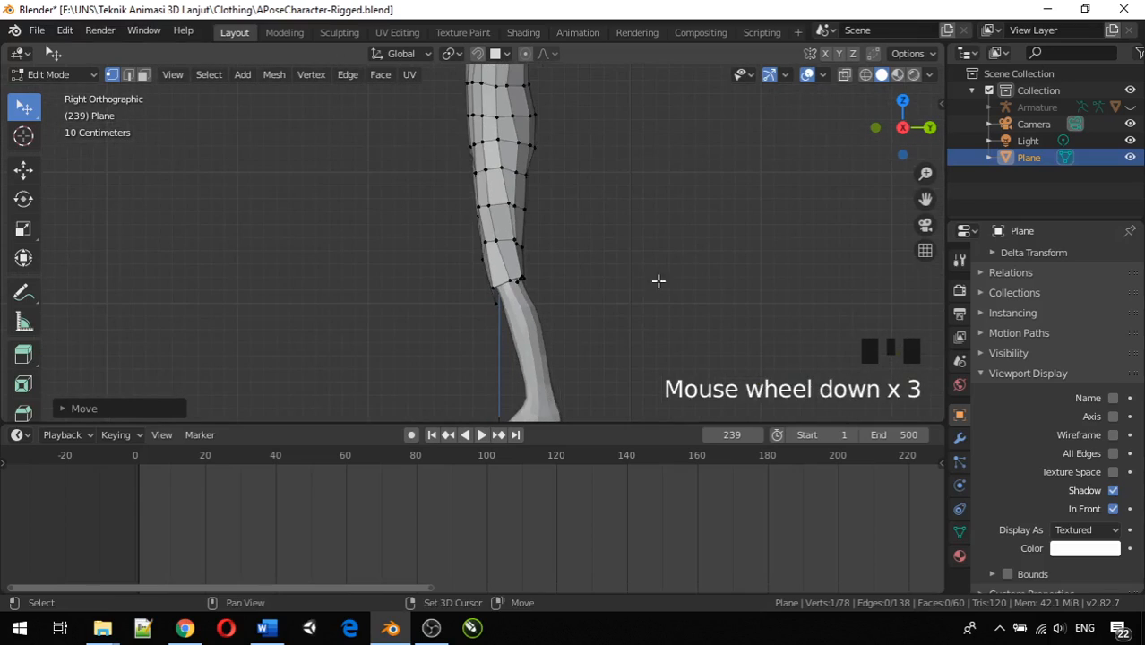
{"action": "middle_click_drag", "start_coordinate": [656, 279], "coordinate": [615, 319]}
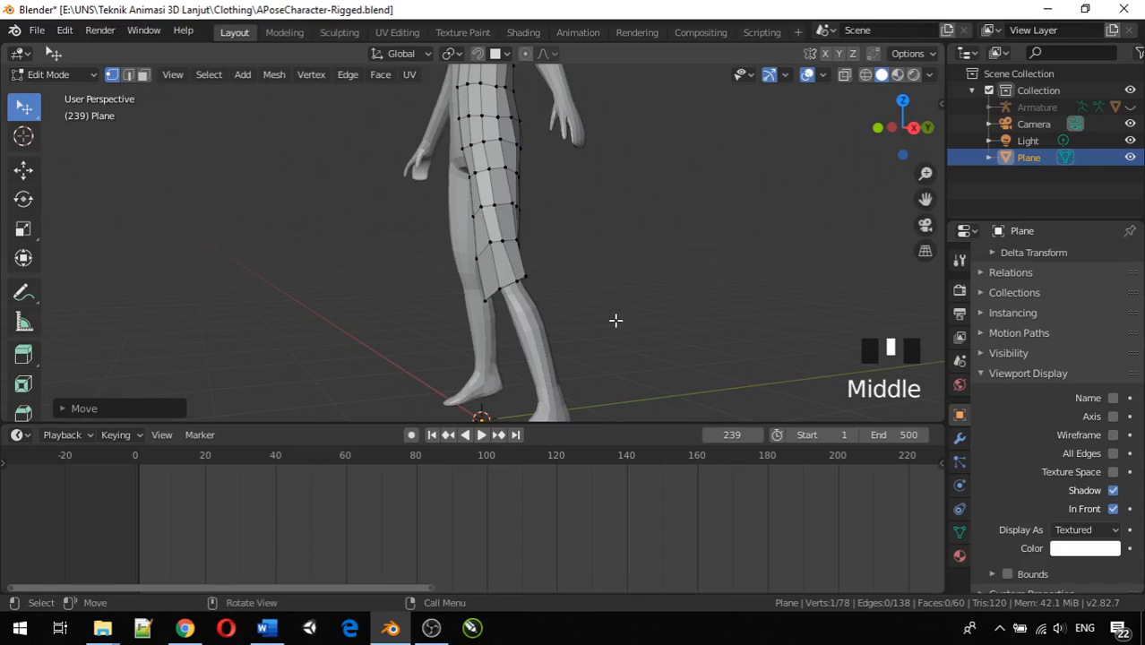
Select the four lowest inner-edge vertices of the front strip and move them about 0.13 m forward along the Y axis.
{"action": "left_click", "coordinate": [485, 300]}
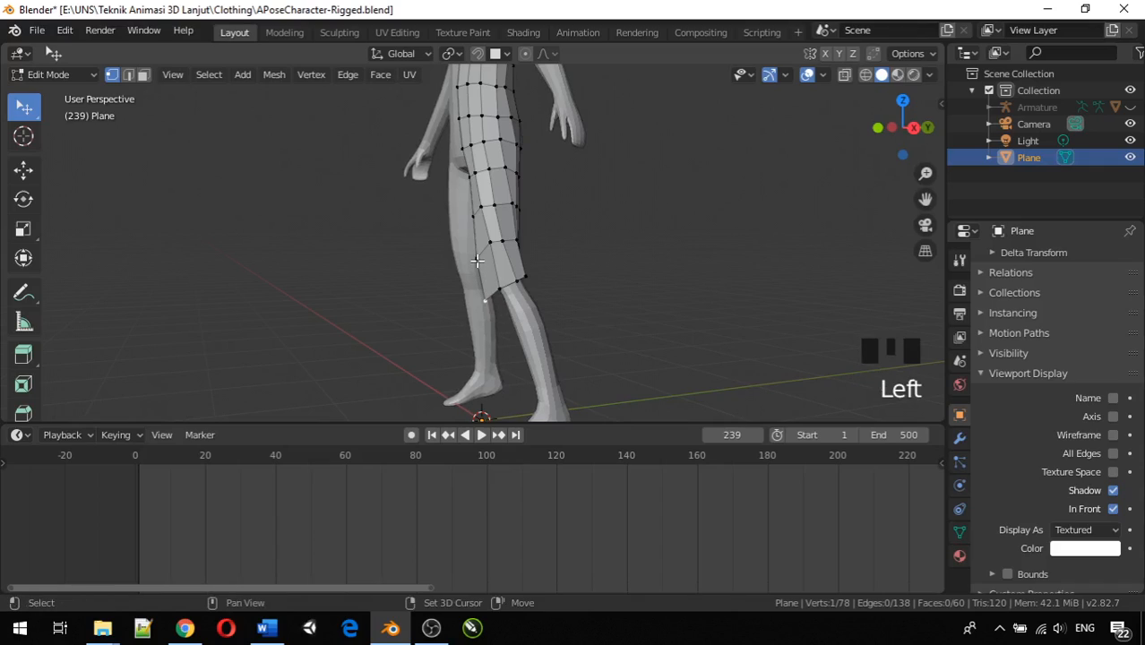
{"action": "left_click", "coordinate": [476, 260], "text": "shift"}
{"action": "left_click", "coordinate": [476, 216], "text": "shift"}
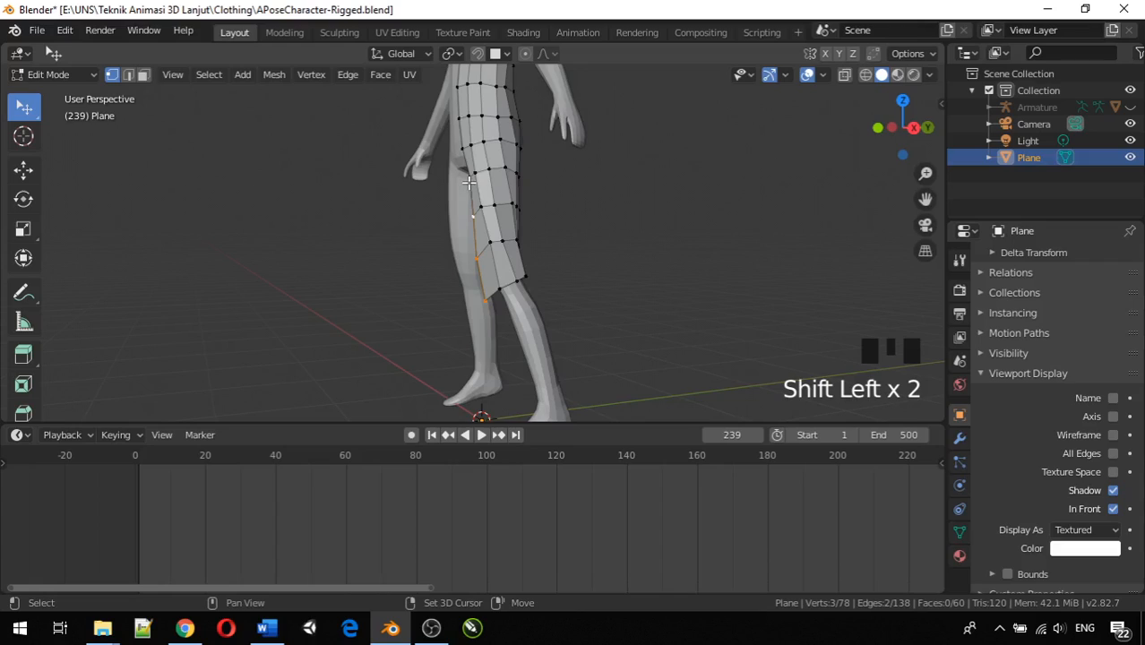
{"action": "left_click", "coordinate": [468, 181], "text": "shift"}
{"action": "key", "text": "KP_3"}
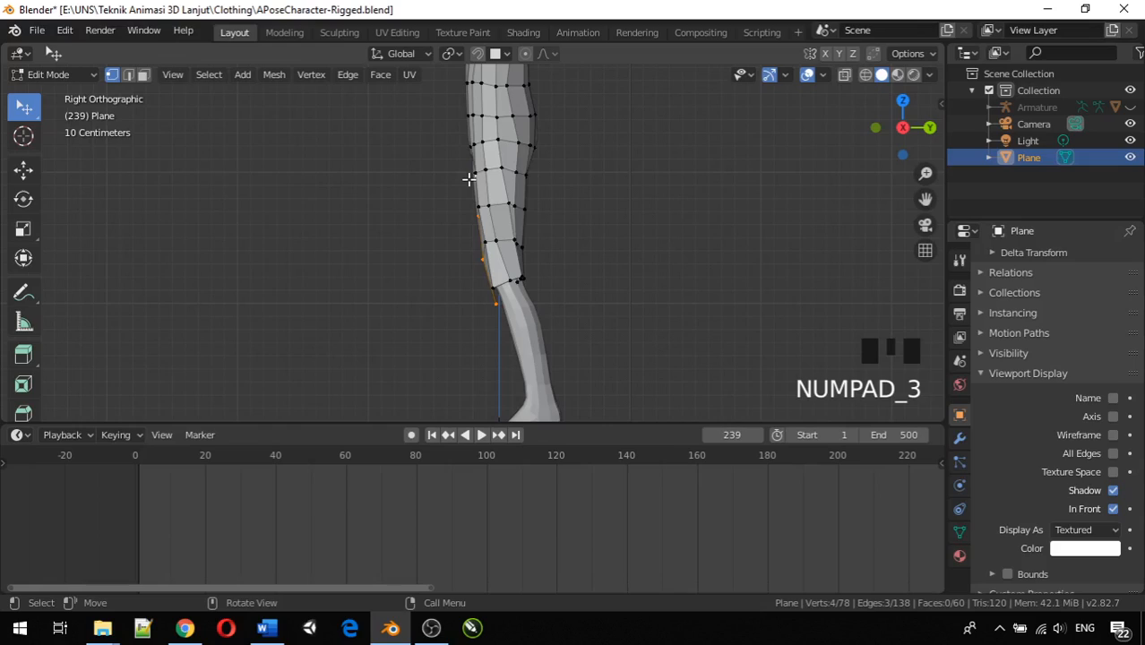
{"action": "key", "text": "g"}
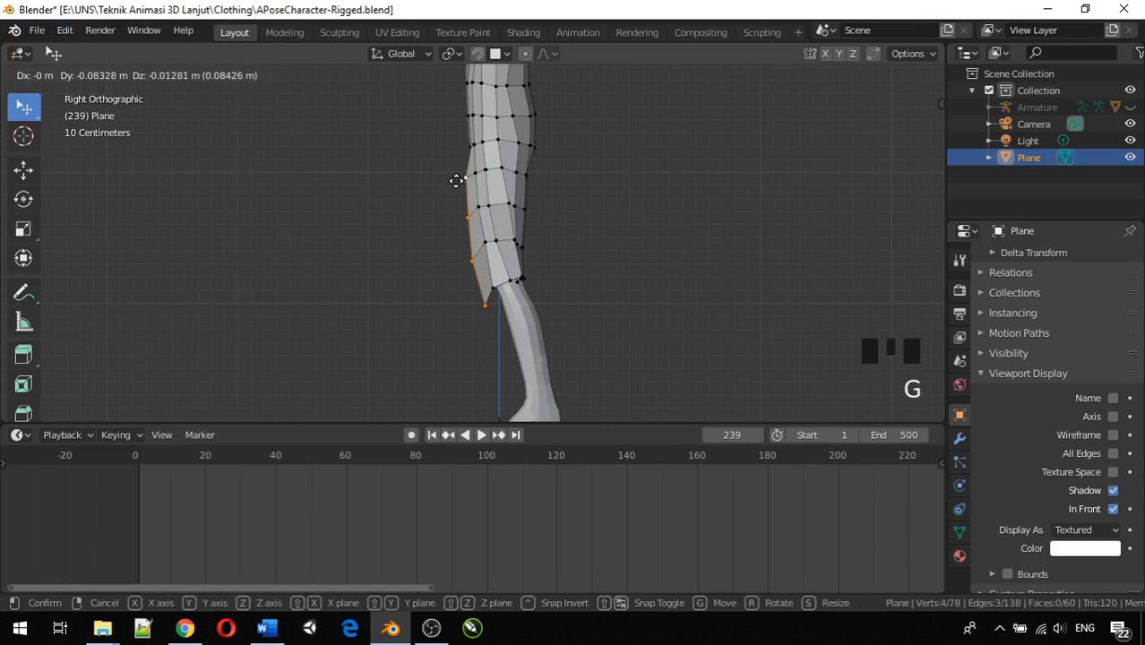
{"action": "key", "text": "y"}
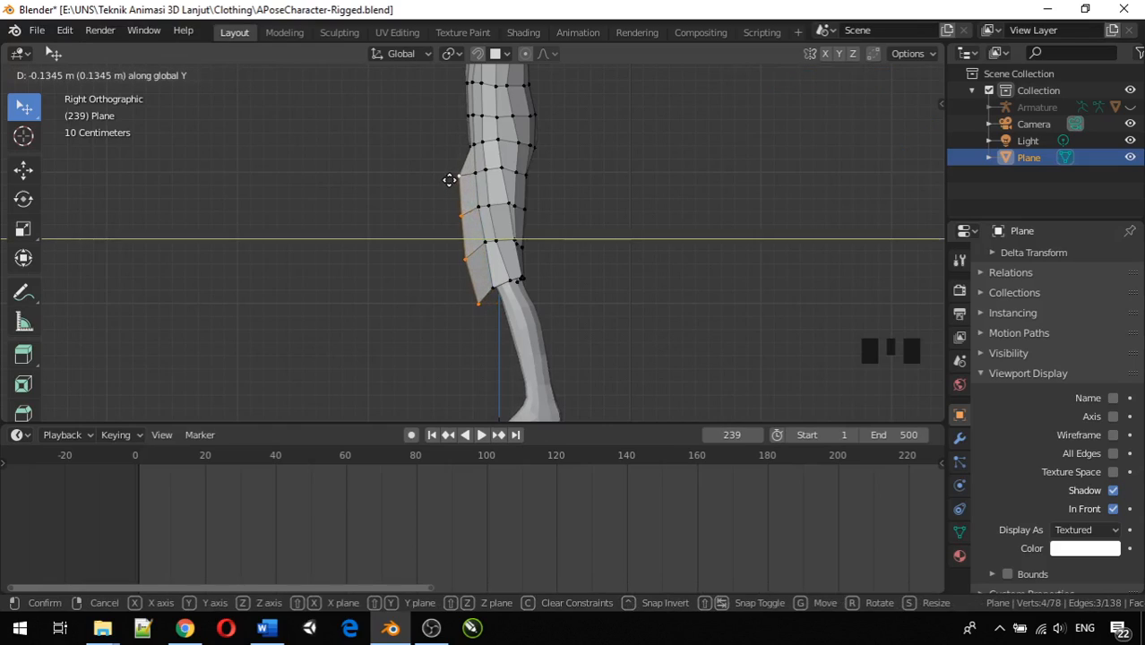
{"action": "left_click", "coordinate": [453, 185]}
Select the topmost of the four vertices along the front strip's protruding inner edge.
{"action": "left_click", "coordinate": [460, 175]}
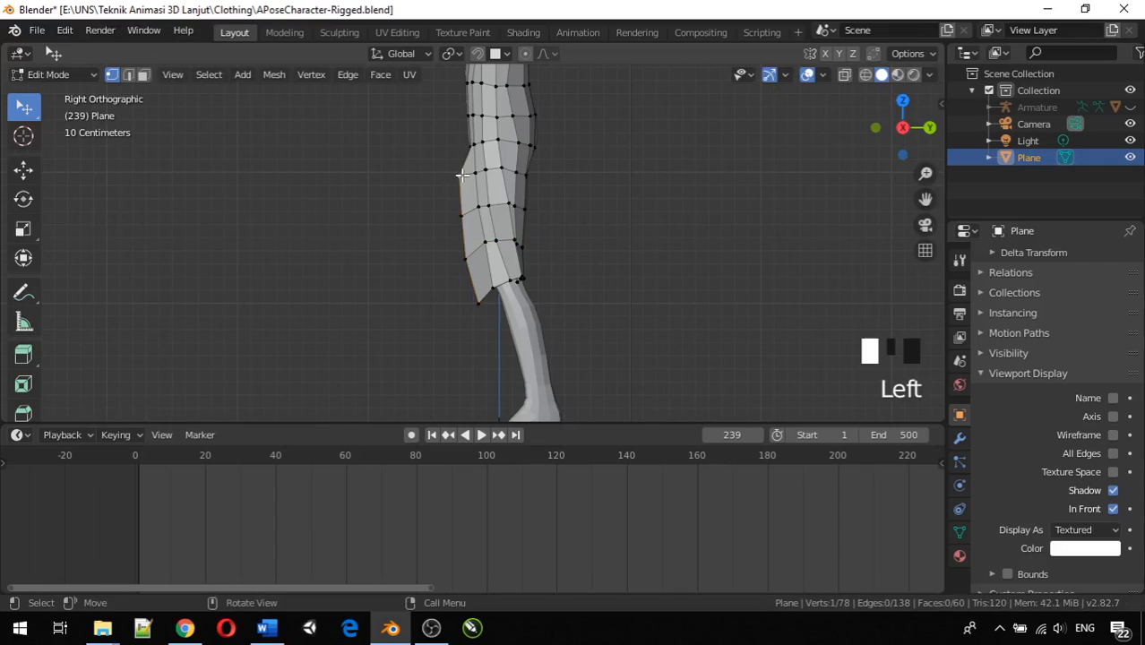
Move the skirt's thigh-level front-edge vertex slightly back toward the leg, and pull the front hem corner forward and down.
{"action": "key", "text": "g"}
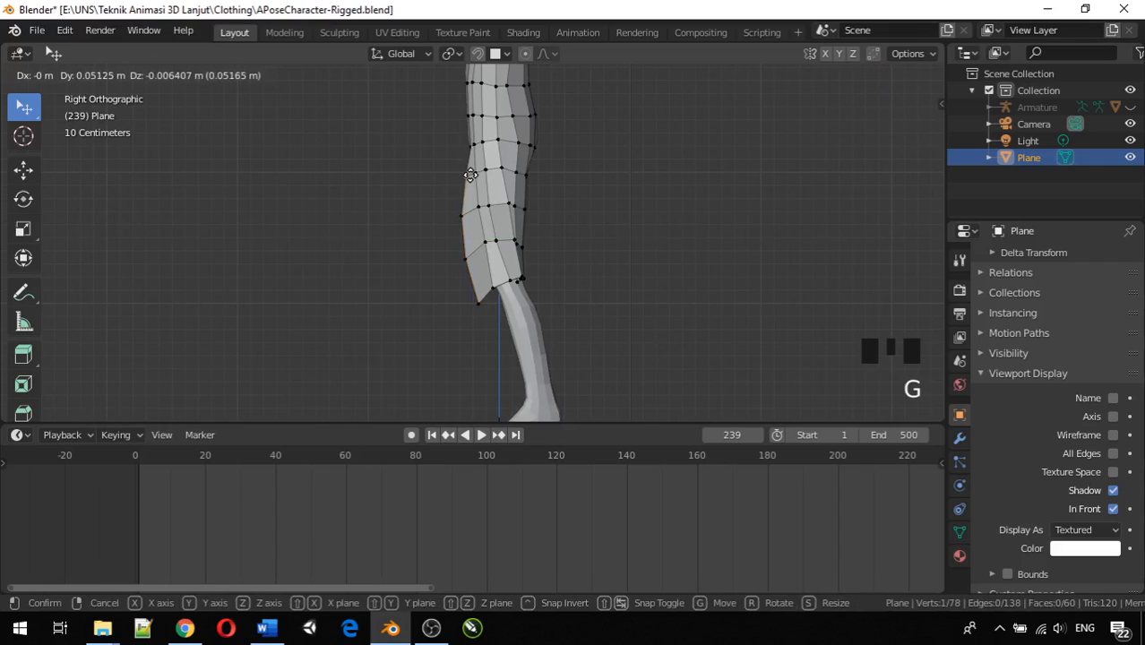
{"action": "left_click", "coordinate": [473, 192]}
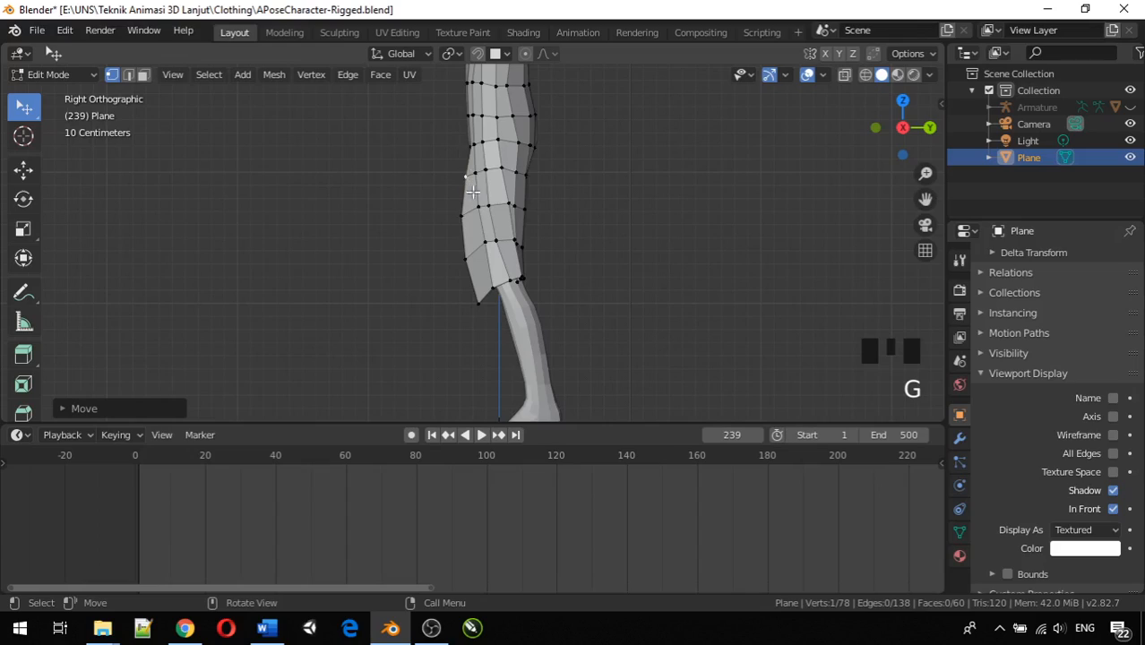
{"action": "left_click", "coordinate": [479, 302]}
{"action": "key", "text": "g"}
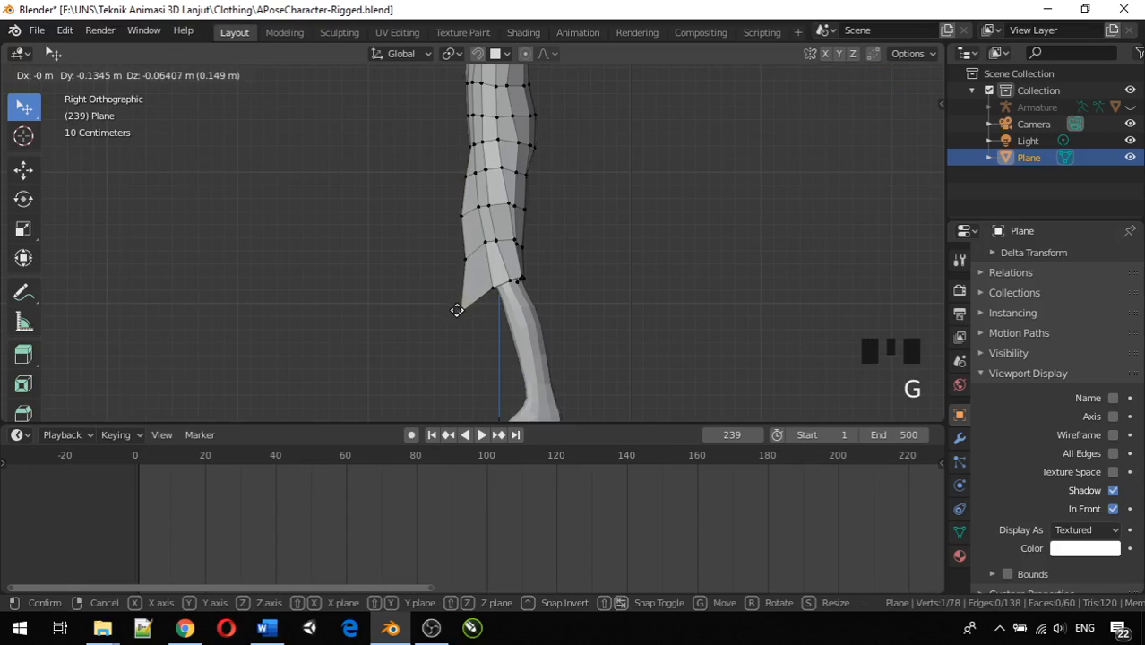
{"action": "left_click", "coordinate": [461, 308]}
Shift the front-edge vertex just above the hem forward, and extend the front hem corner farther forward and down.
{"action": "left_click", "coordinate": [460, 265]}
{"action": "key", "text": "g"}
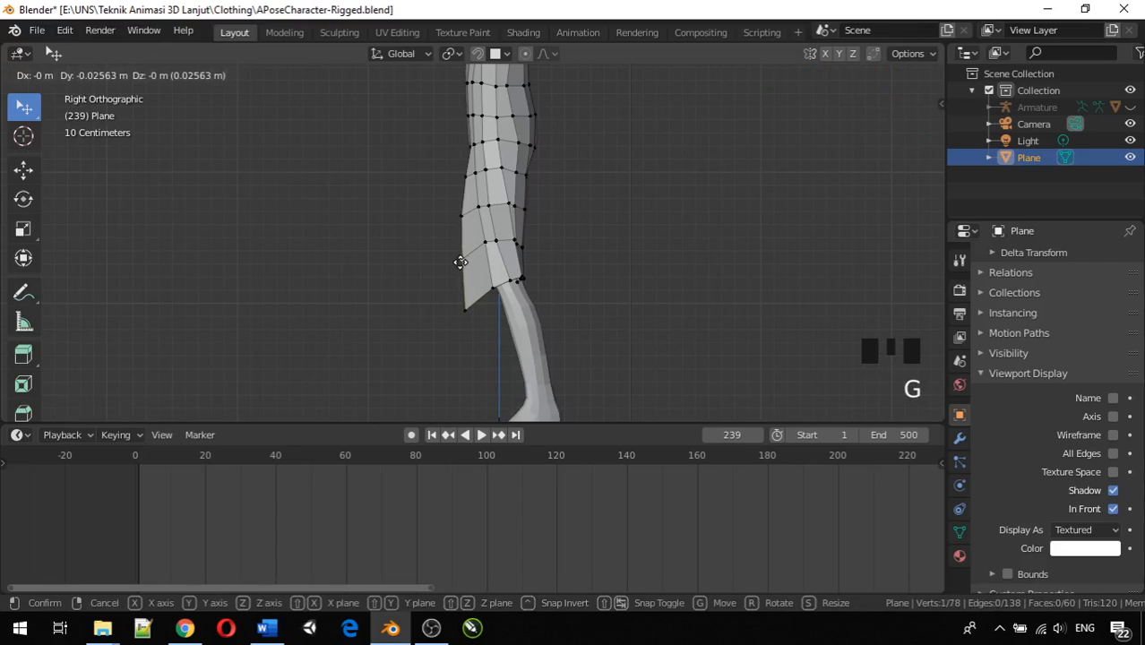
{"action": "left_click", "coordinate": [458, 261]}
{"action": "left_click", "coordinate": [464, 310]}
{"action": "key", "text": "g"}
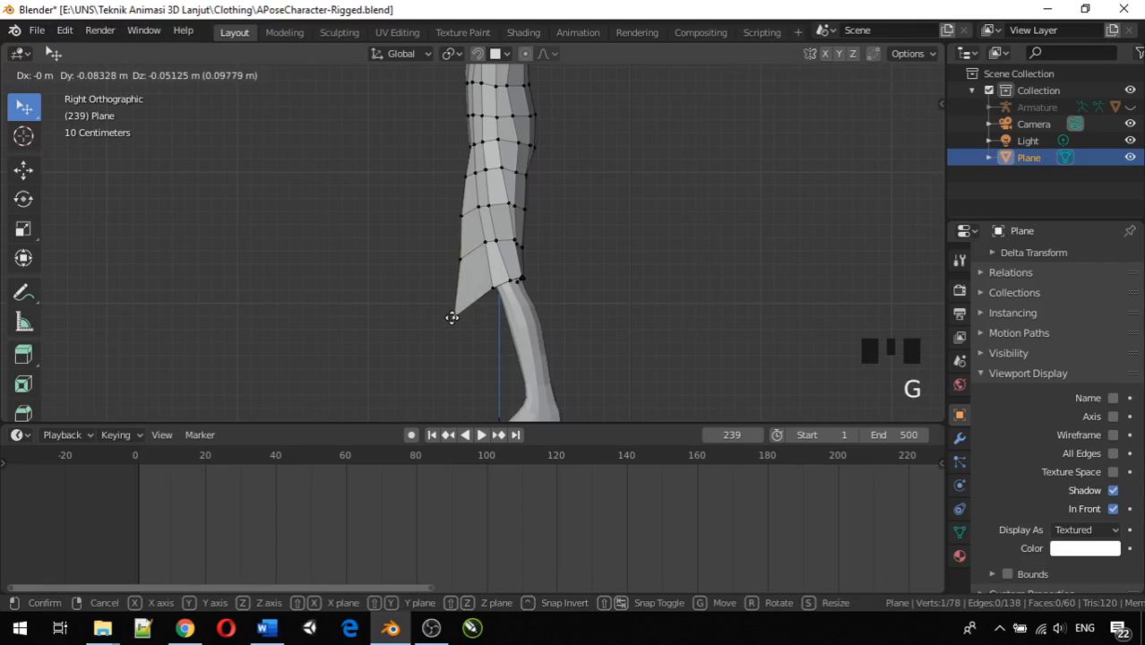
{"action": "left_click", "coordinate": [454, 317]}
Move the hem vertex beside the front corner and the one above it forward, and lower the hem vertex slightly.
{"action": "left_click", "coordinate": [493, 285]}
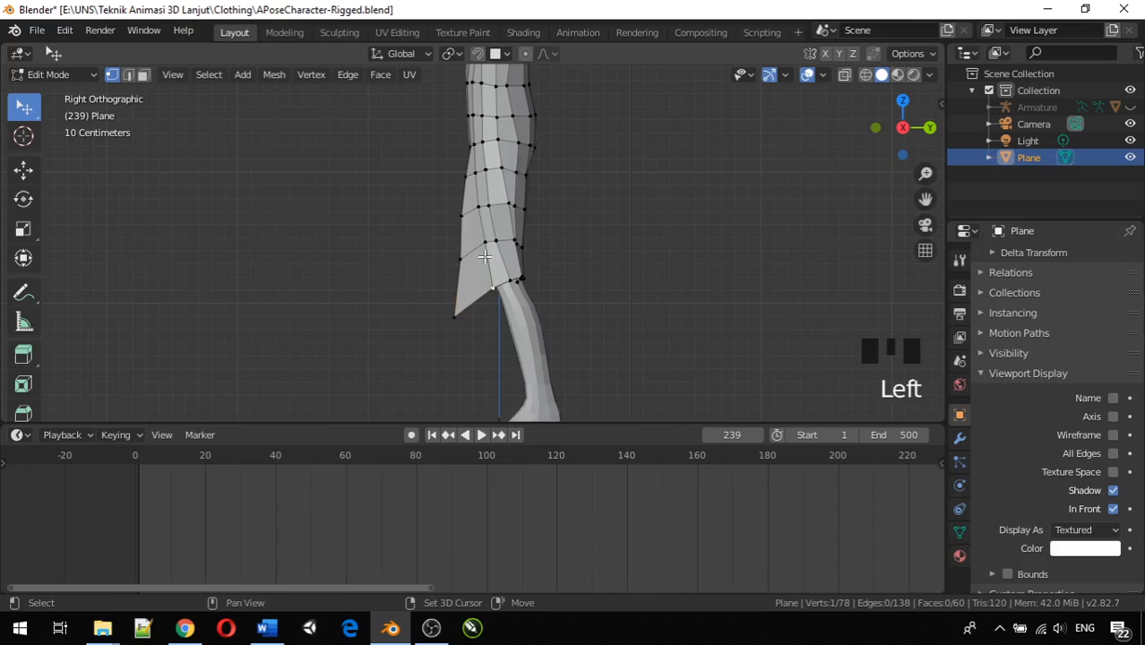
{"action": "left_click", "coordinate": [482, 244], "text": "shift"}
{"action": "key", "text": "g"}
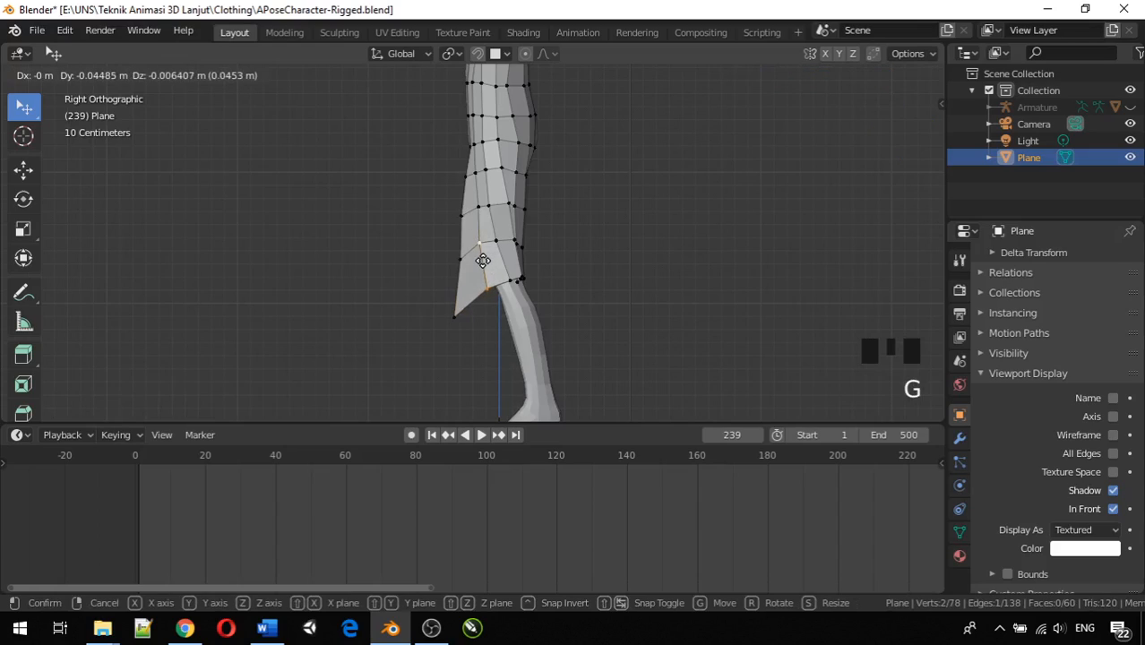
{"action": "left_click", "coordinate": [478, 261]}
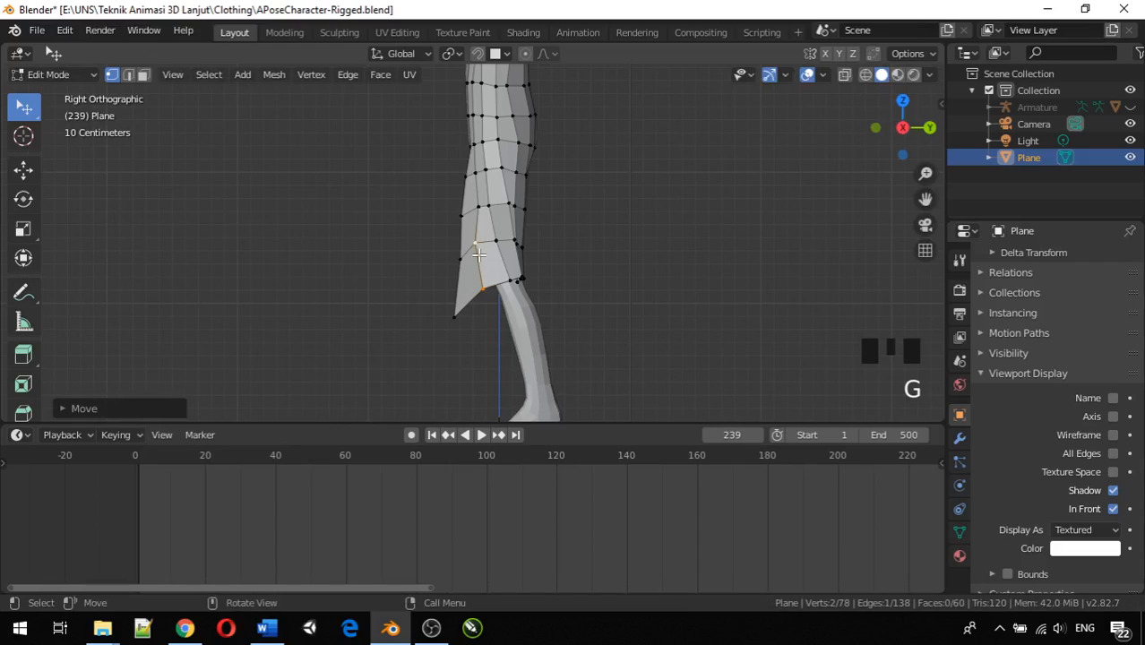
{"action": "left_click", "coordinate": [479, 248]}
{"action": "key", "text": "g"}
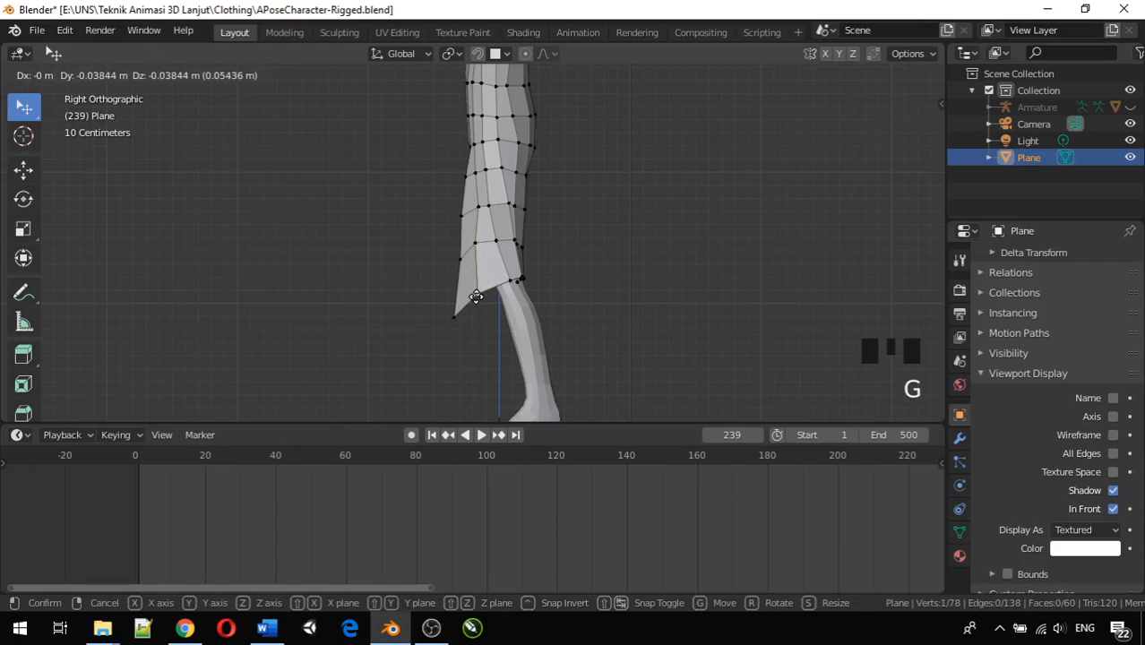
{"action": "left_click", "coordinate": [476, 270]}
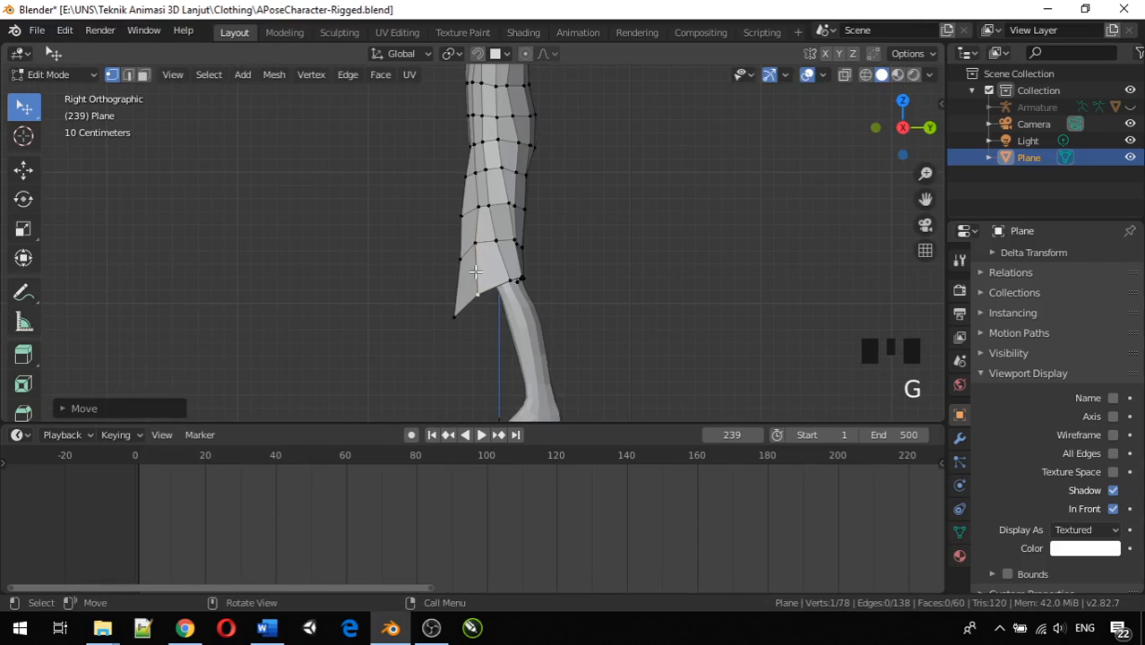
Move the next column's lower skirt vertices forward in the side view, including its hem vertex near the knee.
{"action": "key", "text": "g"}
{"action": "left_click", "coordinate": [497, 216]}
{"action": "key", "text": "g"}
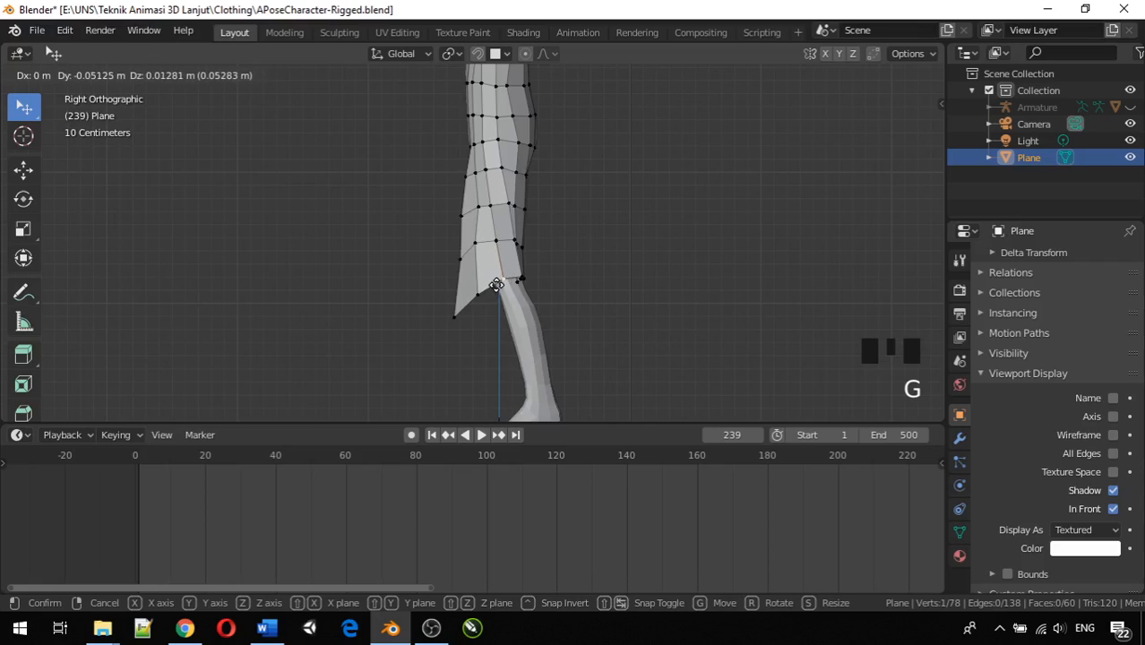
{"action": "left_click", "coordinate": [496, 285]}
From an angled front-side view, reposition the side vertices in the skirt's three lowest rows to even out their spacing.
{"action": "middle_click_drag", "start_coordinate": [496, 285], "coordinate": [518, 258]}
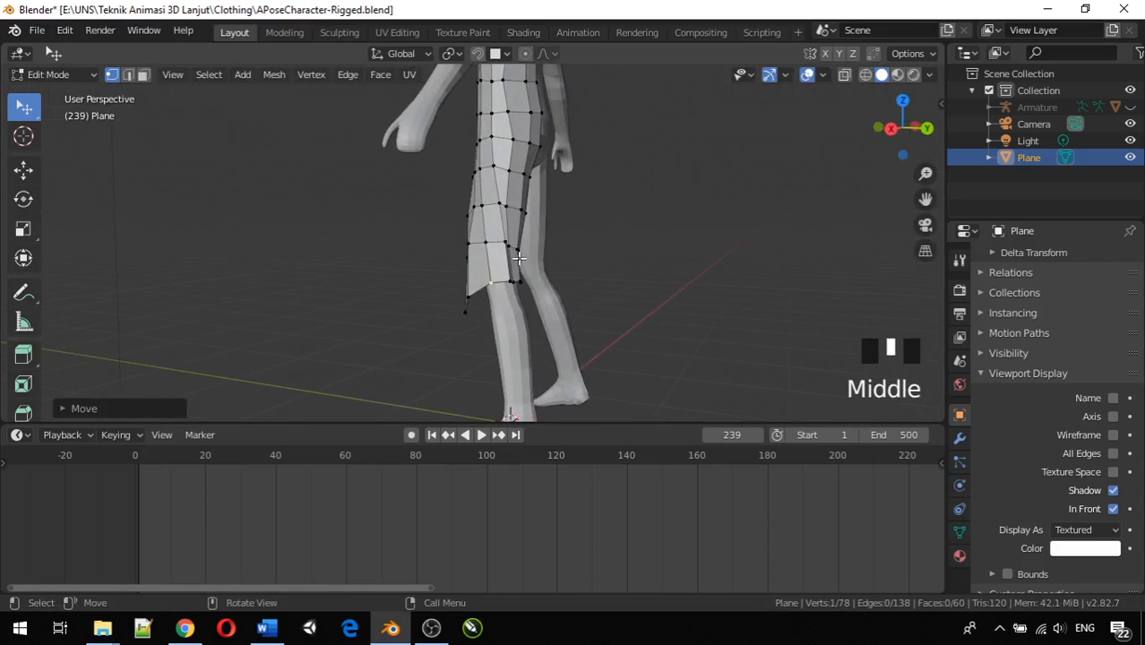
{"action": "key", "text": "g"}
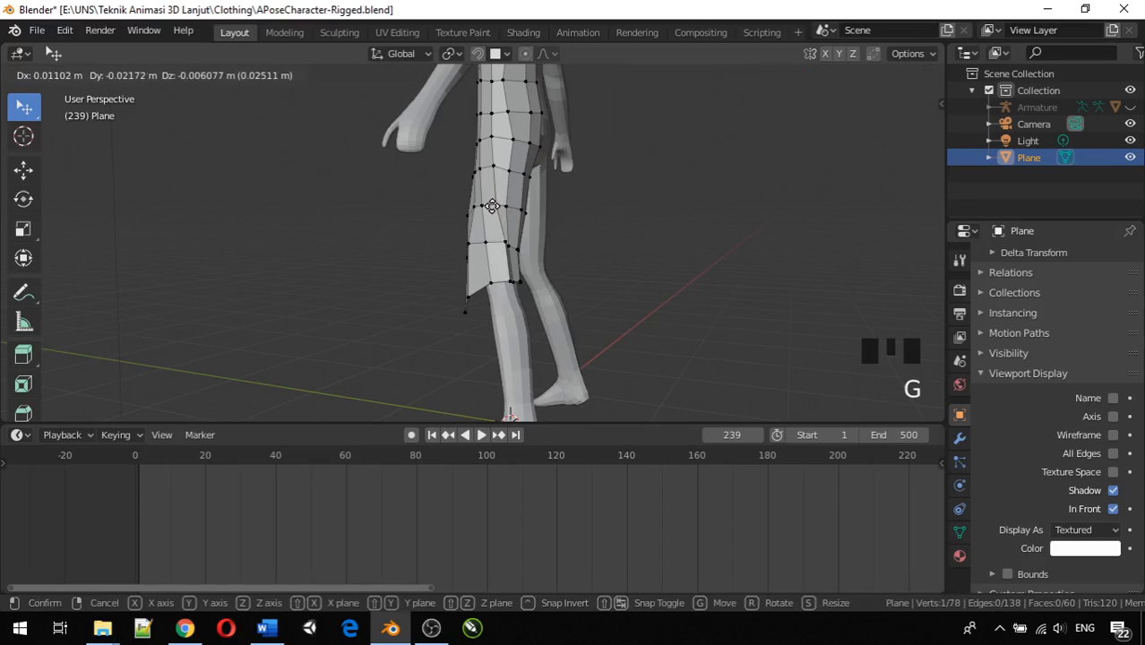
{"action": "left_click", "coordinate": [497, 212]}
{"action": "key", "text": "g"}
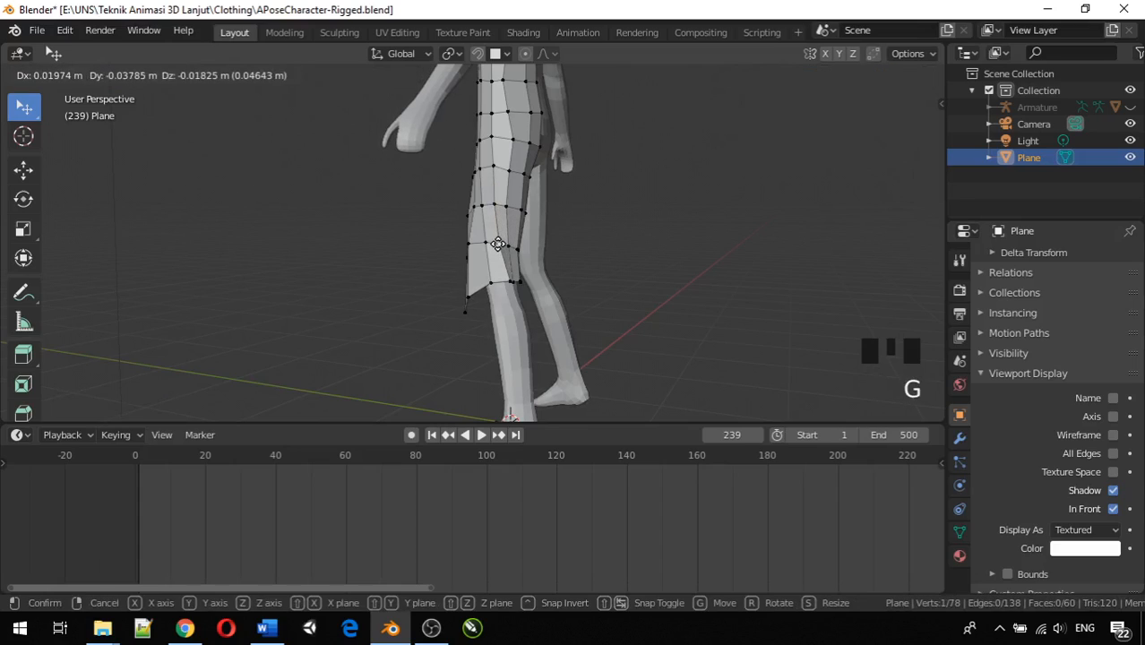
{"action": "left_click", "coordinate": [498, 245]}
{"action": "key", "text": "g"}
{"action": "left_click", "coordinate": [501, 284]}
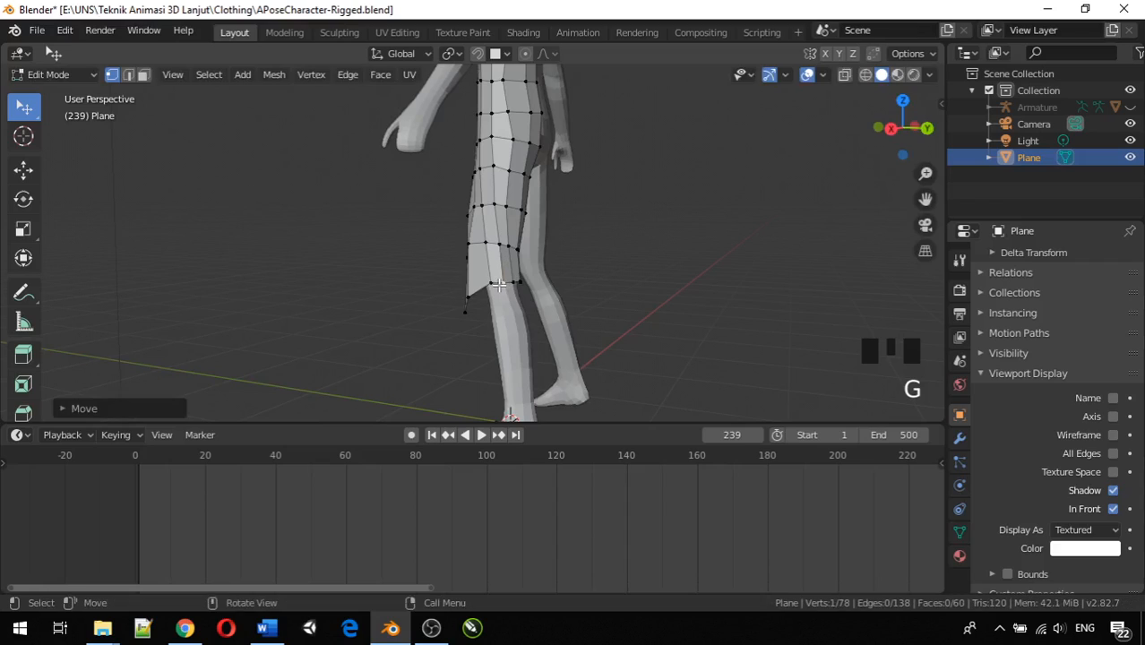
From the opposite angle, shift the three lowest vertices of the column beside the skirt's front edge forward.
{"action": "middle_click_drag", "start_coordinate": [501, 285], "coordinate": [597, 307]}
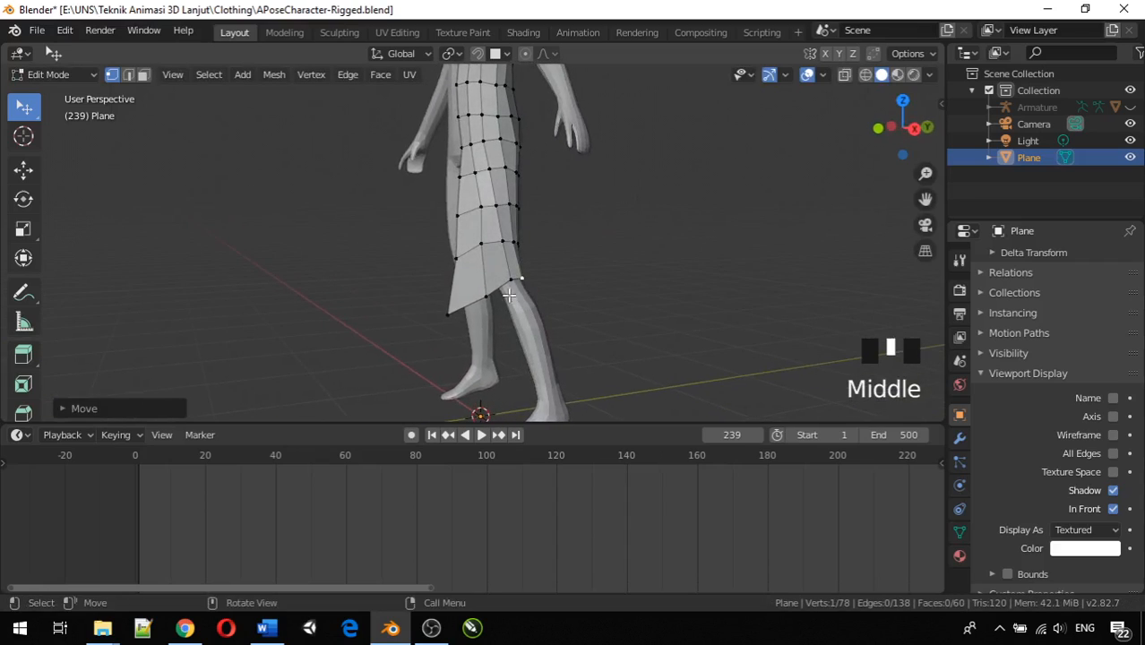
{"action": "key", "text": "g"}
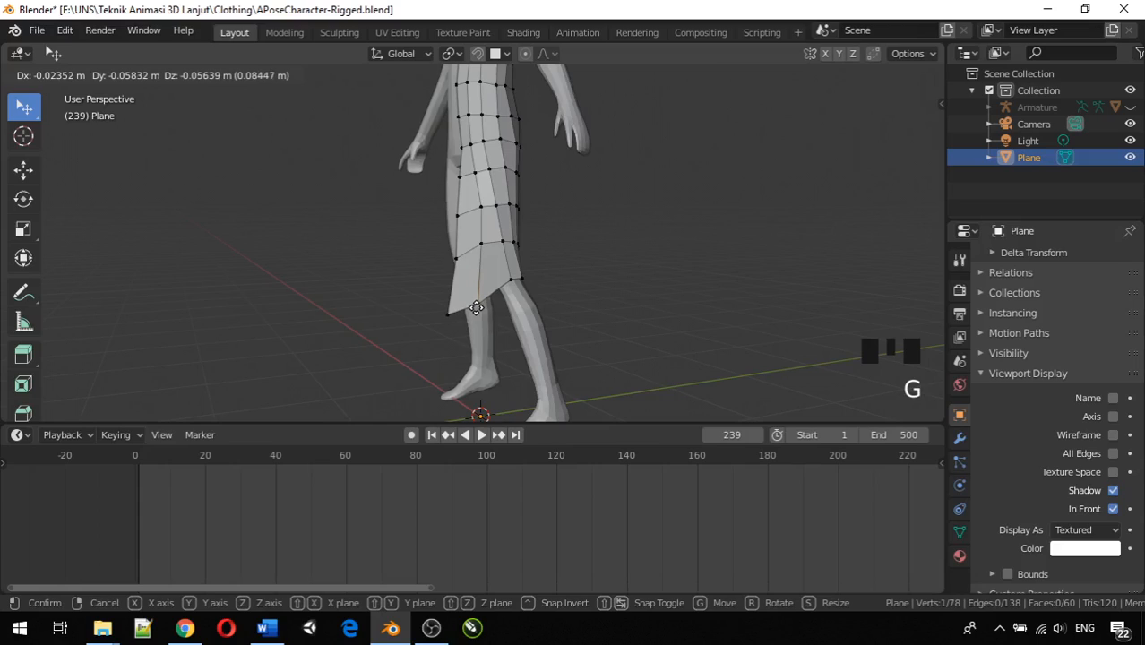
{"action": "left_click", "coordinate": [474, 301]}
{"action": "left_click", "coordinate": [478, 246]}
{"action": "key", "text": "g"}
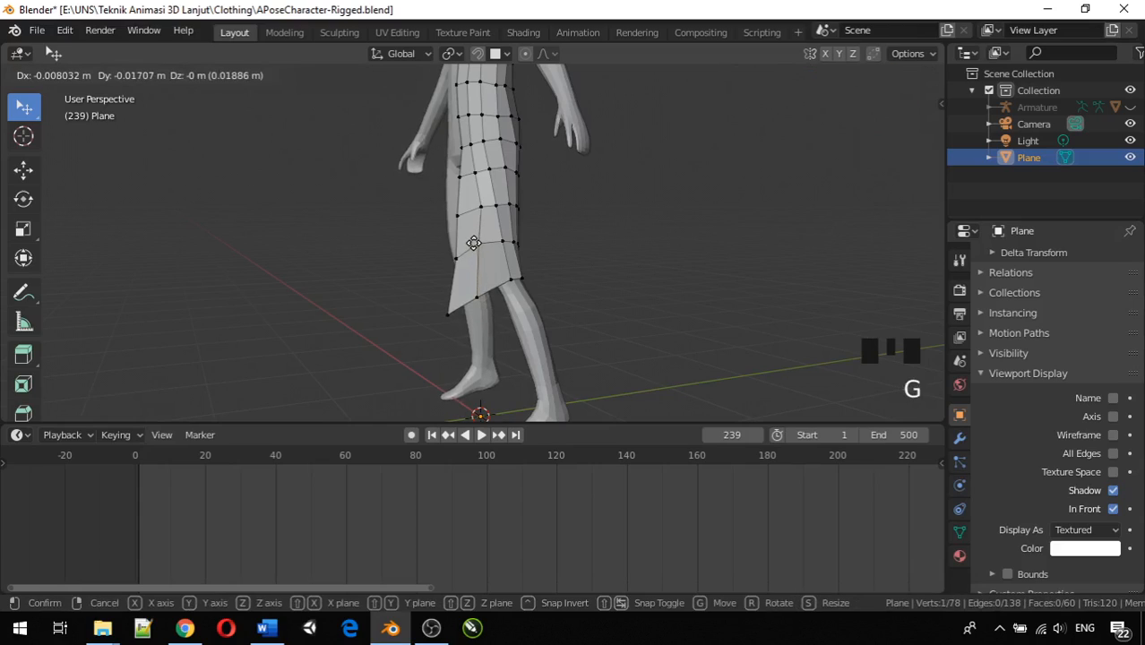
{"action": "left_click", "coordinate": [474, 241]}
{"action": "left_click", "coordinate": [481, 211]}
{"action": "key", "text": "g"}
{"action": "left_click", "coordinate": [499, 228]}
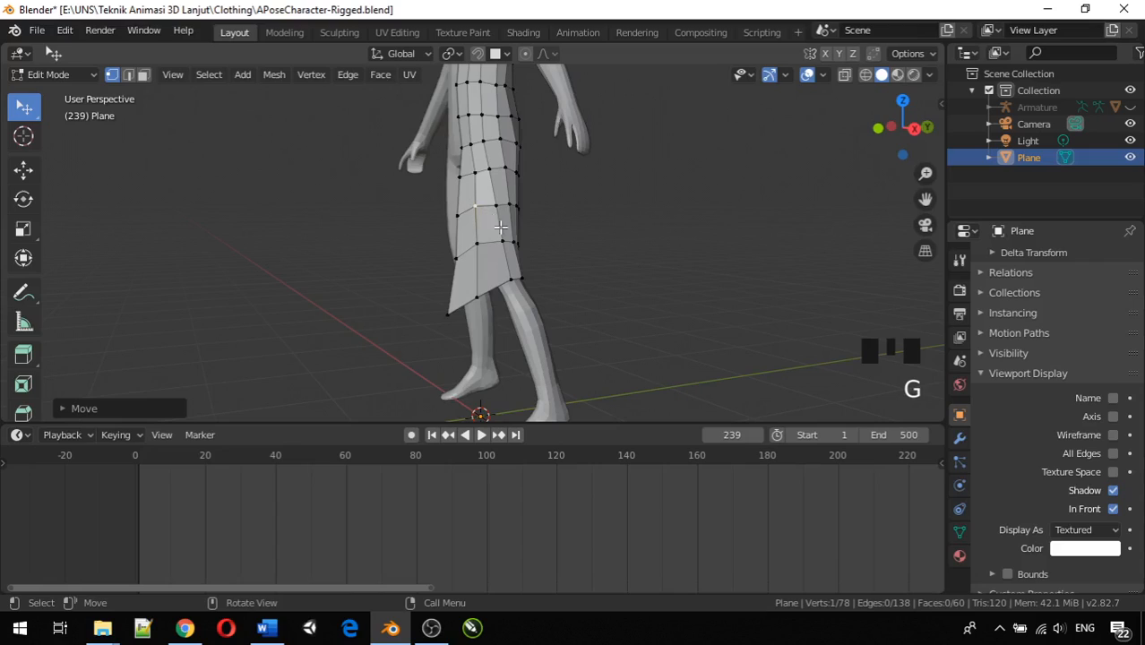
Align the next column's vertices in the skirt's three lowest rows, readjusting the one just above the hem.
{"action": "key", "text": "g"}
{"action": "left_click", "coordinate": [495, 240]}
{"action": "key", "text": "g"}
{"action": "left_click", "coordinate": [495, 285]}
{"action": "key", "text": "g"}
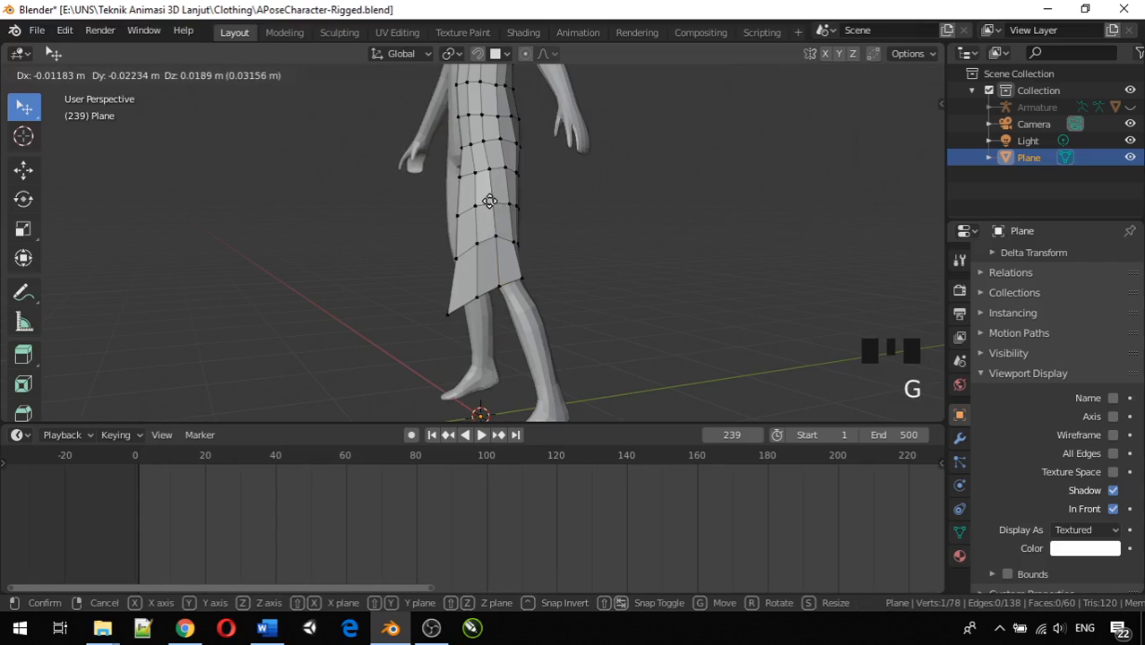
{"action": "left_click", "coordinate": [499, 217]}
{"action": "key", "text": "g"}
{"action": "left_click", "coordinate": [495, 235]}
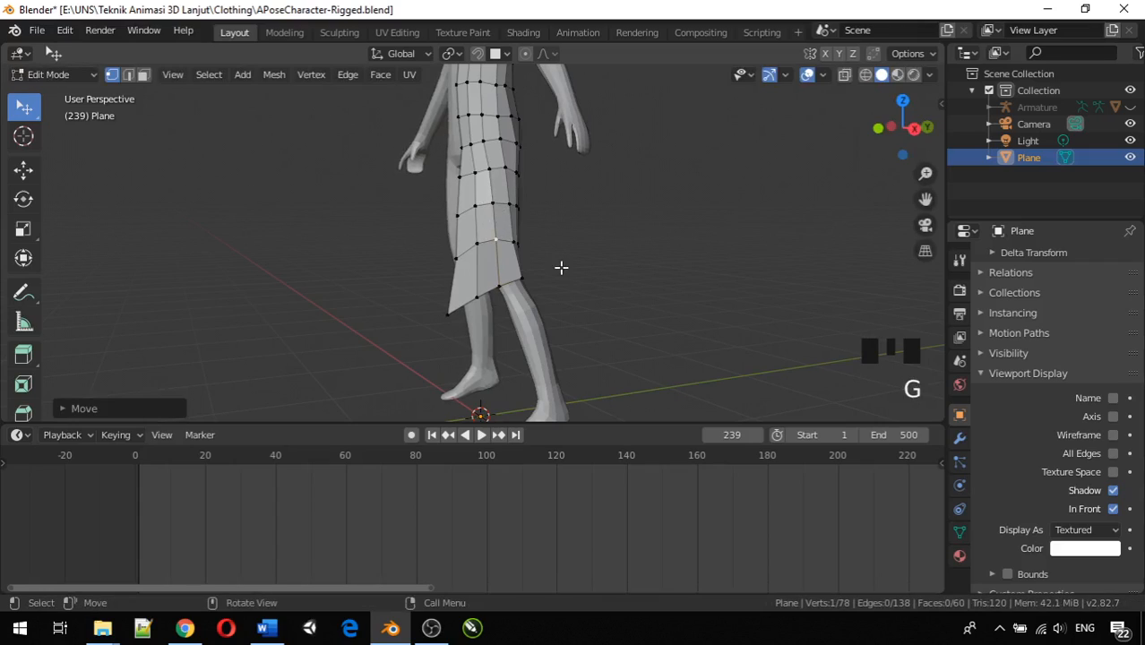
Move the outer-side hem vertex and the vertex directly above it forward to even out the lower skirt faces.
{"action": "middle_click_drag", "start_coordinate": [560, 266], "coordinate": [478, 272]}
{"action": "left_click", "coordinate": [506, 279]}
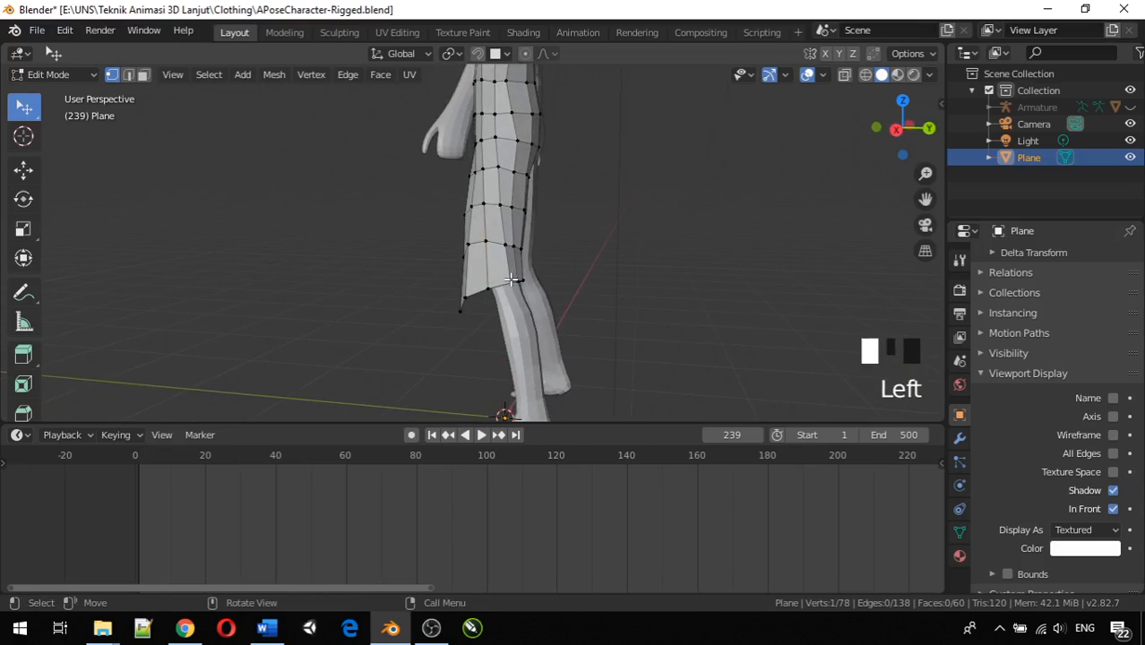
{"action": "key", "text": "g"}
{"action": "left_click", "coordinate": [506, 280]}
{"action": "key", "text": "g"}
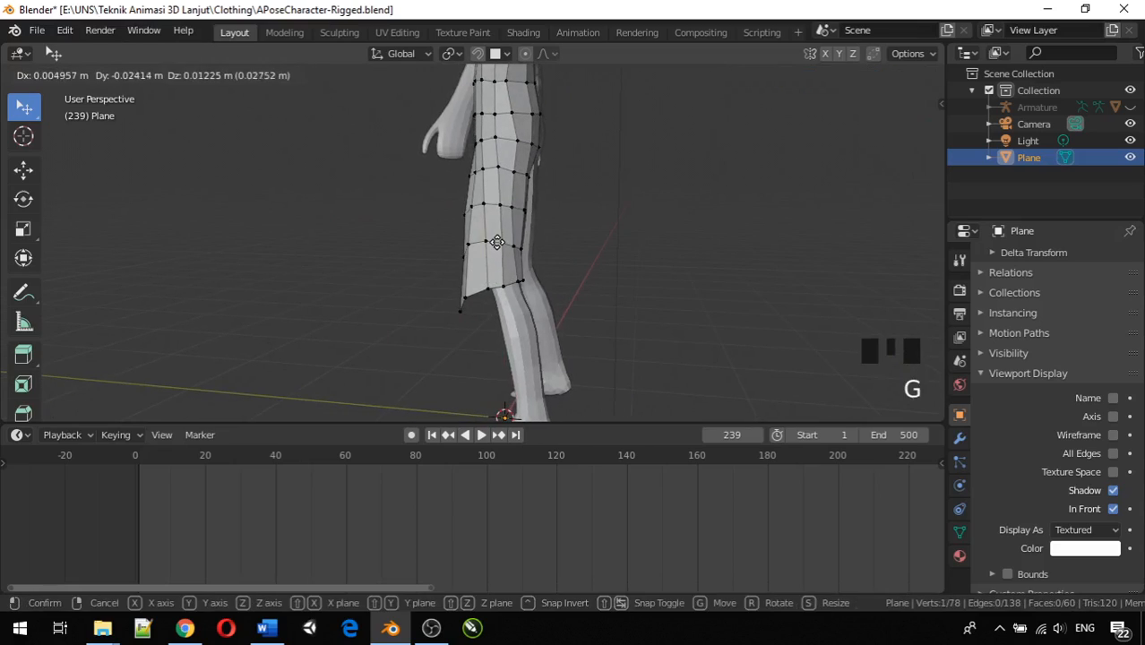
{"action": "left_click", "coordinate": [497, 241]}
Move the rear-side vertices around the hip and upper thigh forward to smooth the spacing of the garment's columns.
{"action": "left_click", "coordinate": [506, 145]}
{"action": "key", "text": "g"}
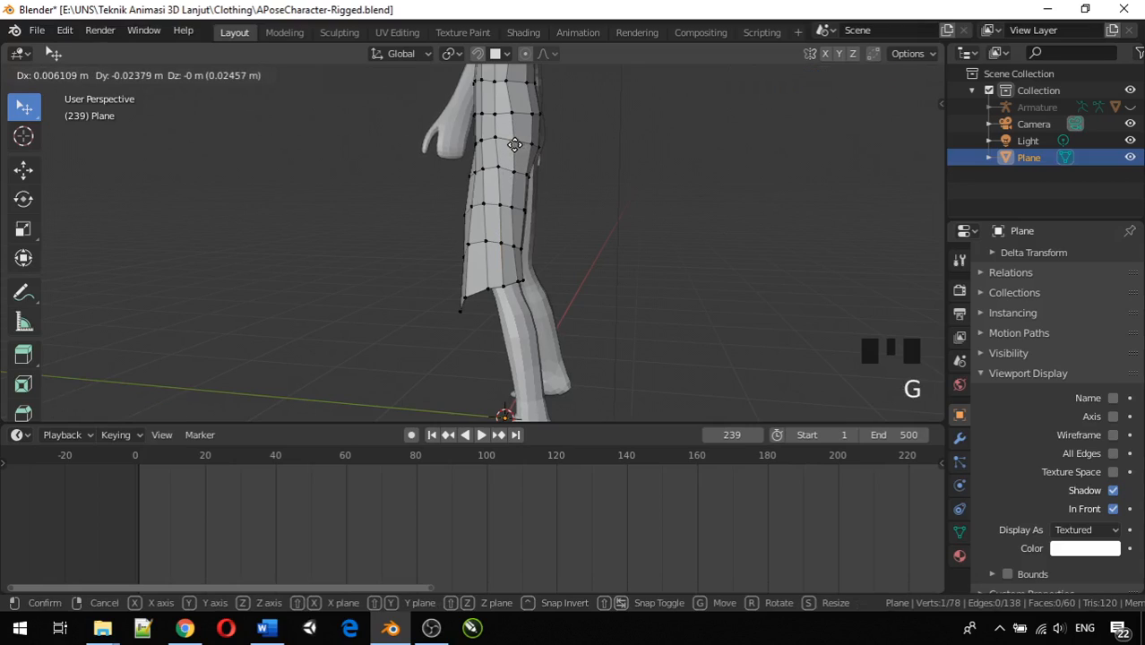
{"action": "left_click", "coordinate": [511, 144]}
{"action": "left_click", "coordinate": [519, 177]}
{"action": "key", "text": "g"}
{"action": "left_click", "coordinate": [513, 168]}
{"action": "key", "text": "g"}
{"action": "left_click", "coordinate": [507, 114]}
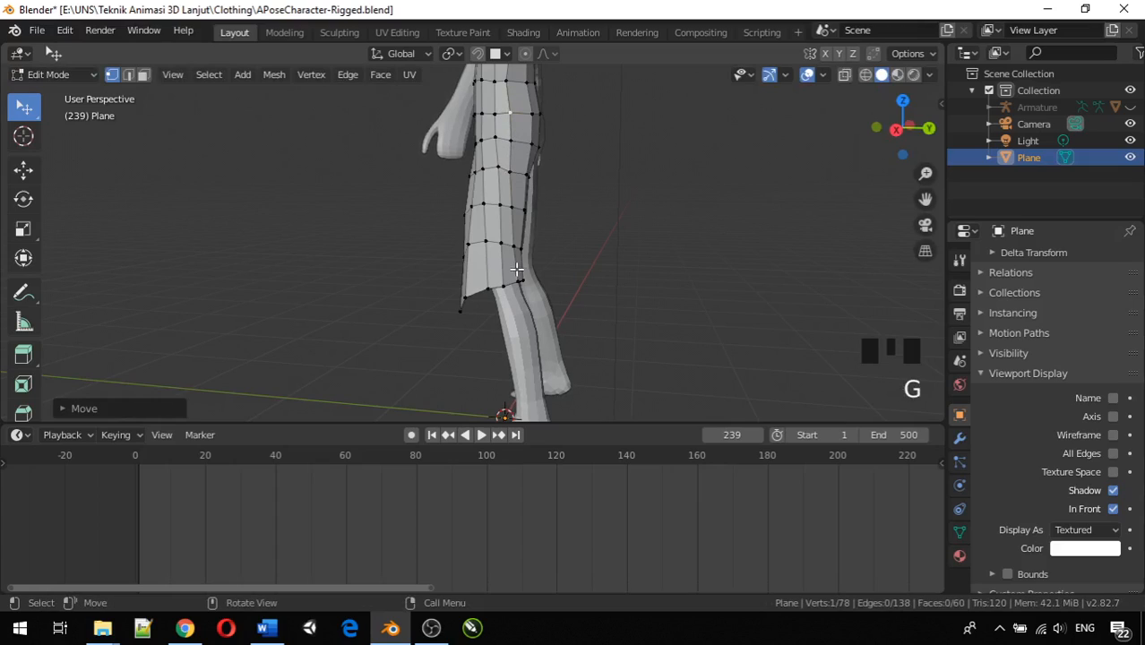
Select the four lowest vertices along the skirt's back edge and move them backward along the global Y axis.
{"action": "middle_click_drag", "start_coordinate": [517, 269], "coordinate": [568, 262]}
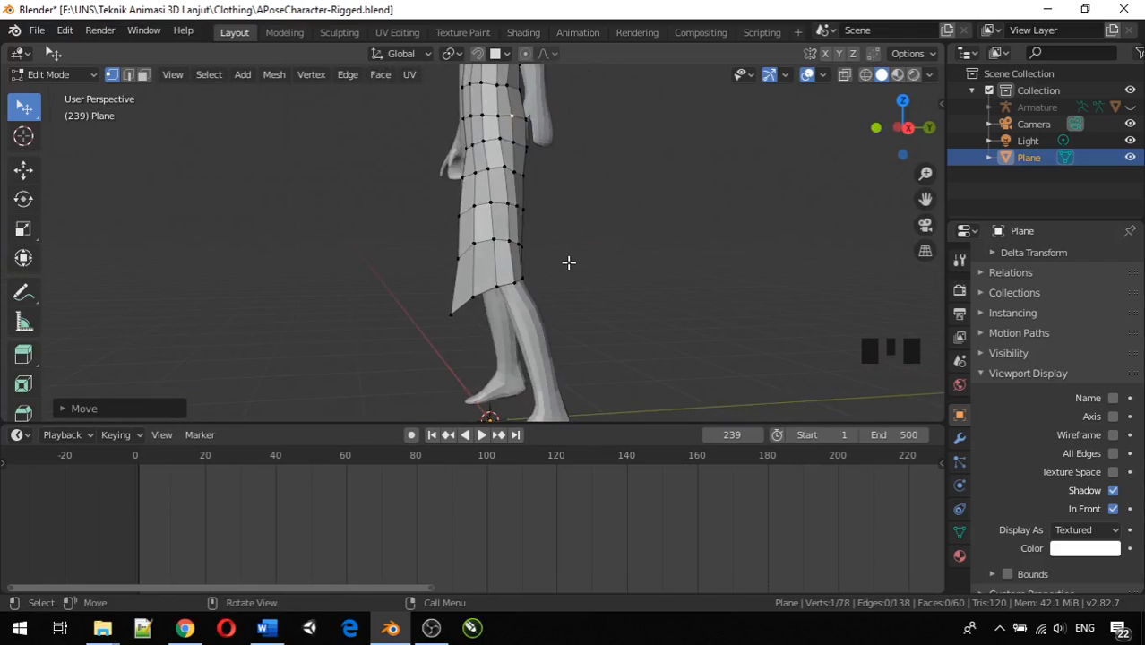
{"action": "key", "text": "KP_3"}
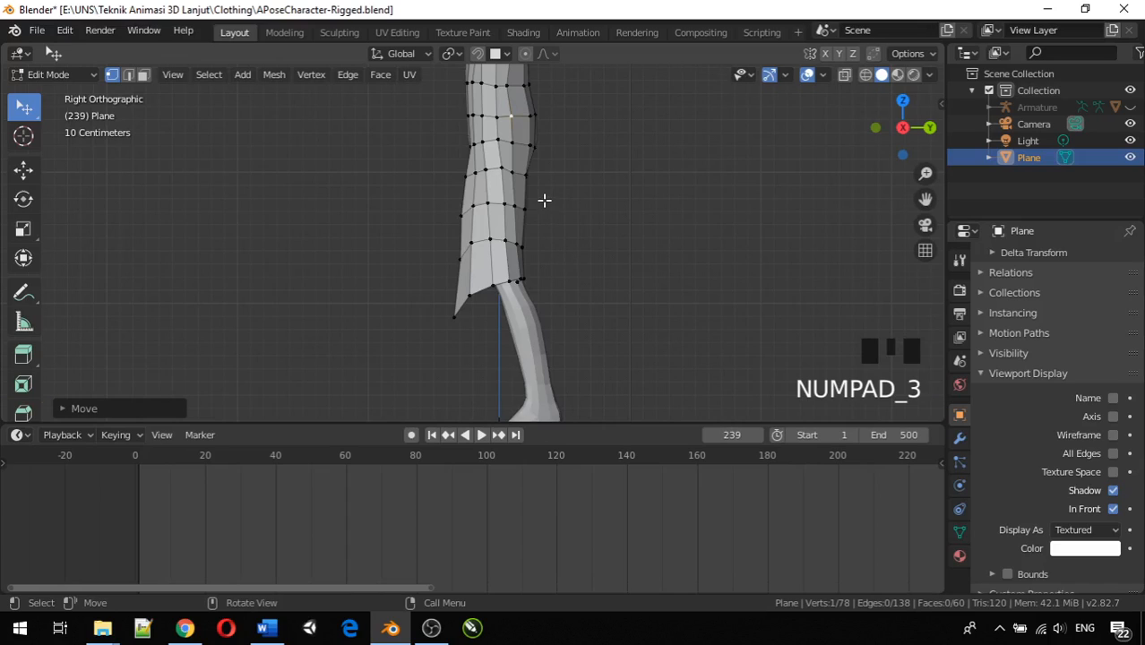
{"action": "scroll", "coordinate": [543, 200], "scroll_direction": "down", "scroll_amount": 3}
{"action": "middle_click_drag", "start_coordinate": [525, 189], "coordinate": [430, 190]}
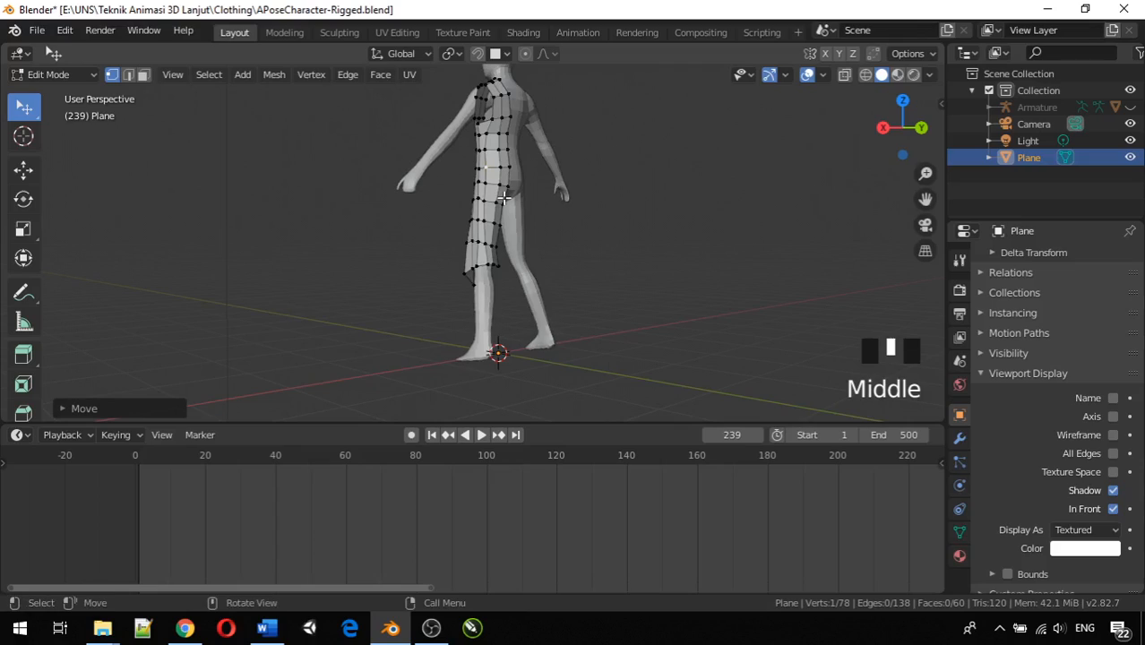
{"action": "left_click", "coordinate": [504, 204]}
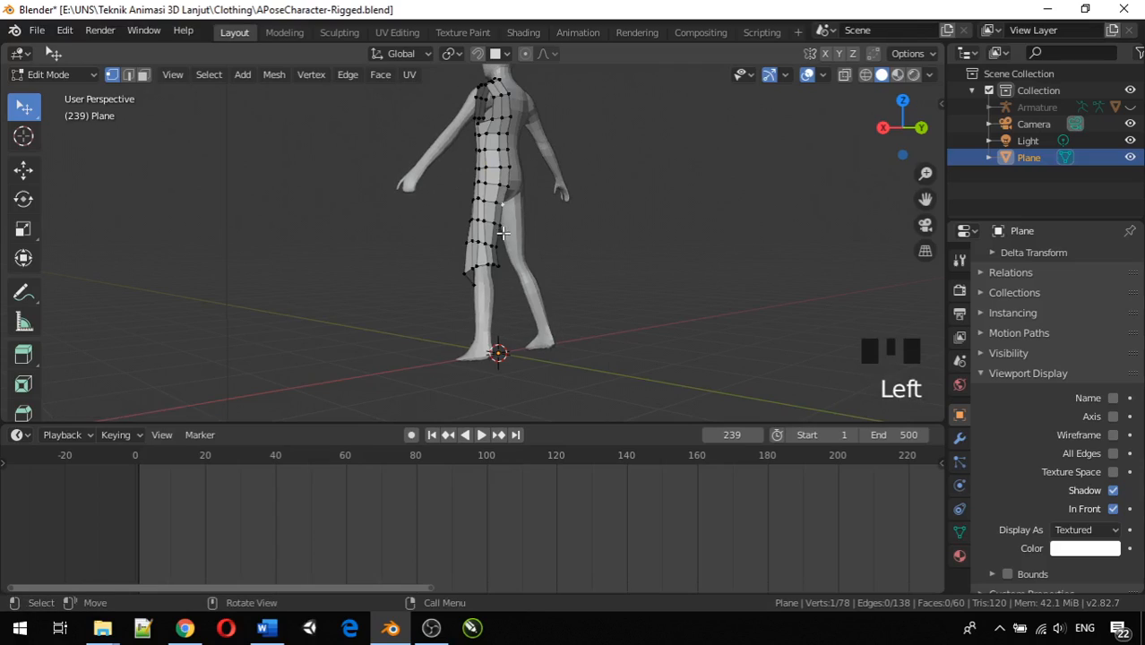
{"action": "left_click", "coordinate": [501, 224], "text": "shift"}
{"action": "left_click", "coordinate": [498, 240], "text": "shift"}
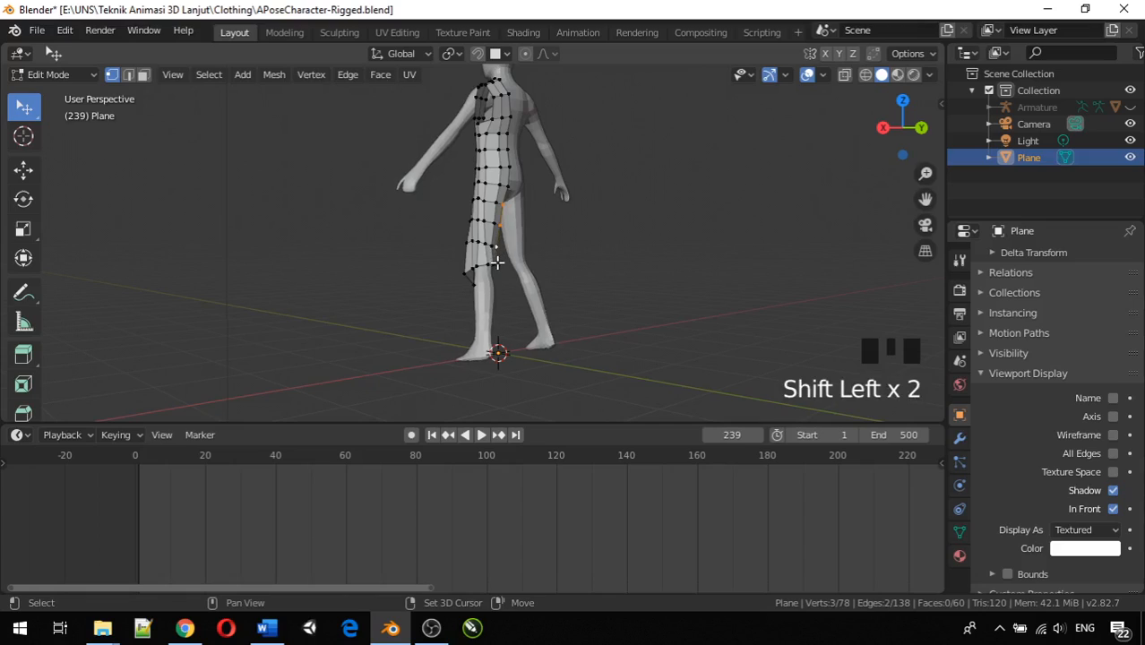
{"action": "left_click", "coordinate": [497, 262], "text": "shift"}
{"action": "middle_click_drag", "start_coordinate": [544, 284], "coordinate": [556, 284]}
{"action": "key", "text": "KP_3"}
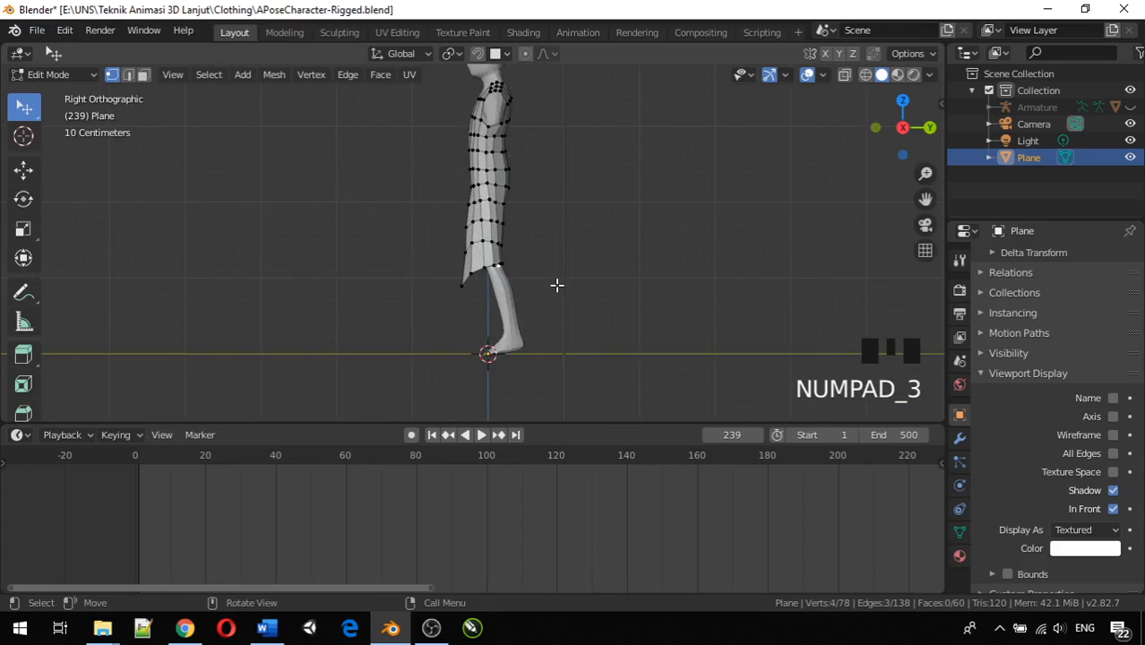
{"action": "key", "text": "g"}
{"action": "key", "text": "y"}
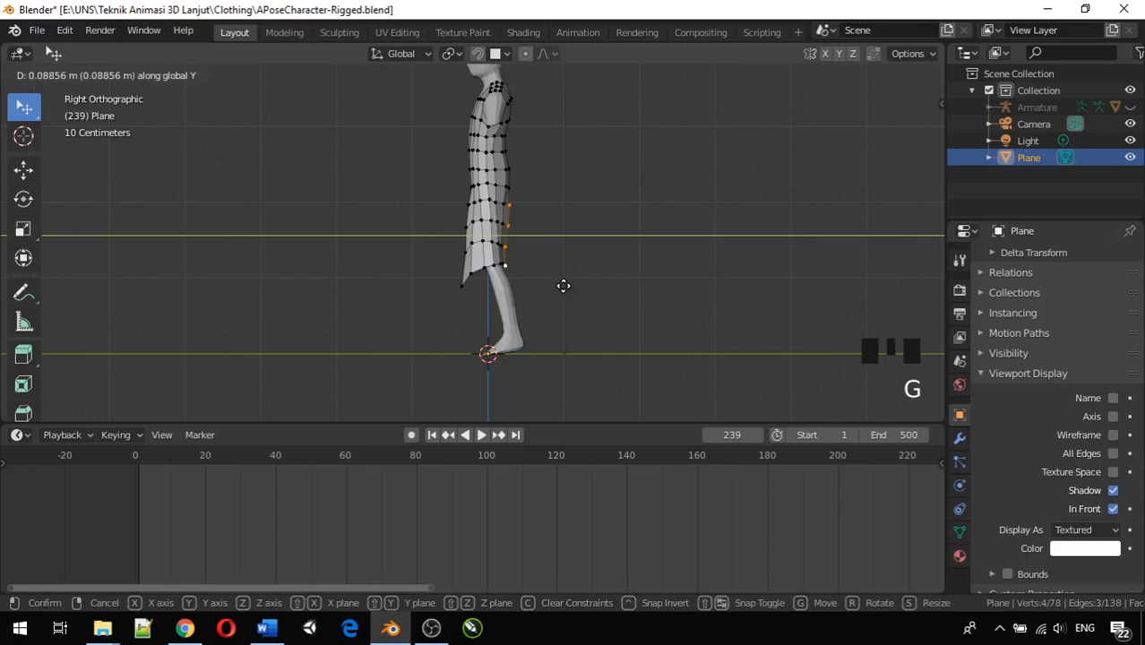
{"action": "left_click", "coordinate": [570, 288]}
Move the topmost vertex of the shifted back edge inward and slightly down to soften the outward bulge.
{"action": "scroll", "coordinate": [560, 245], "scroll_direction": "up", "scroll_amount": 3}
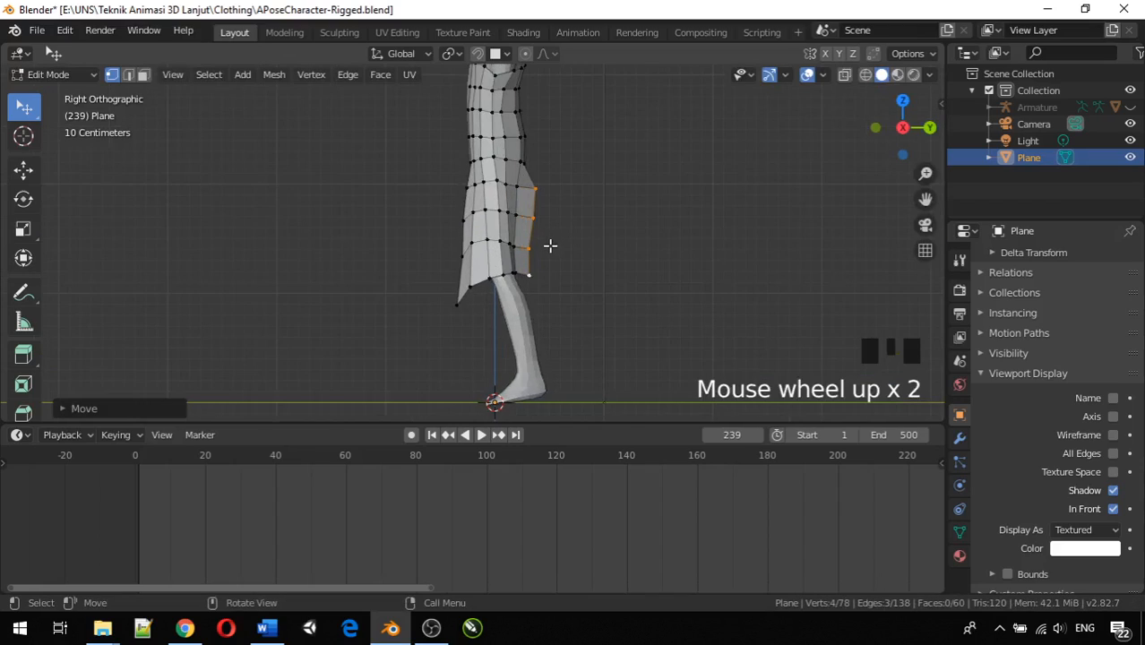
{"action": "left_click", "coordinate": [546, 172]}
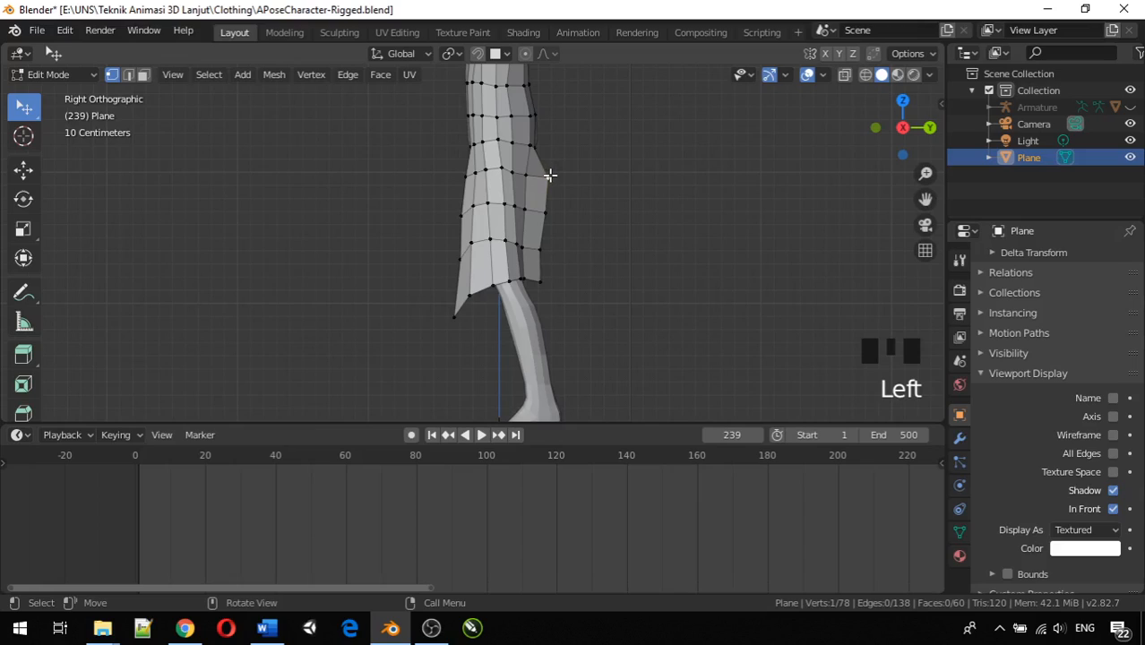
{"action": "key", "text": "g"}
{"action": "left_click", "coordinate": [538, 189]}
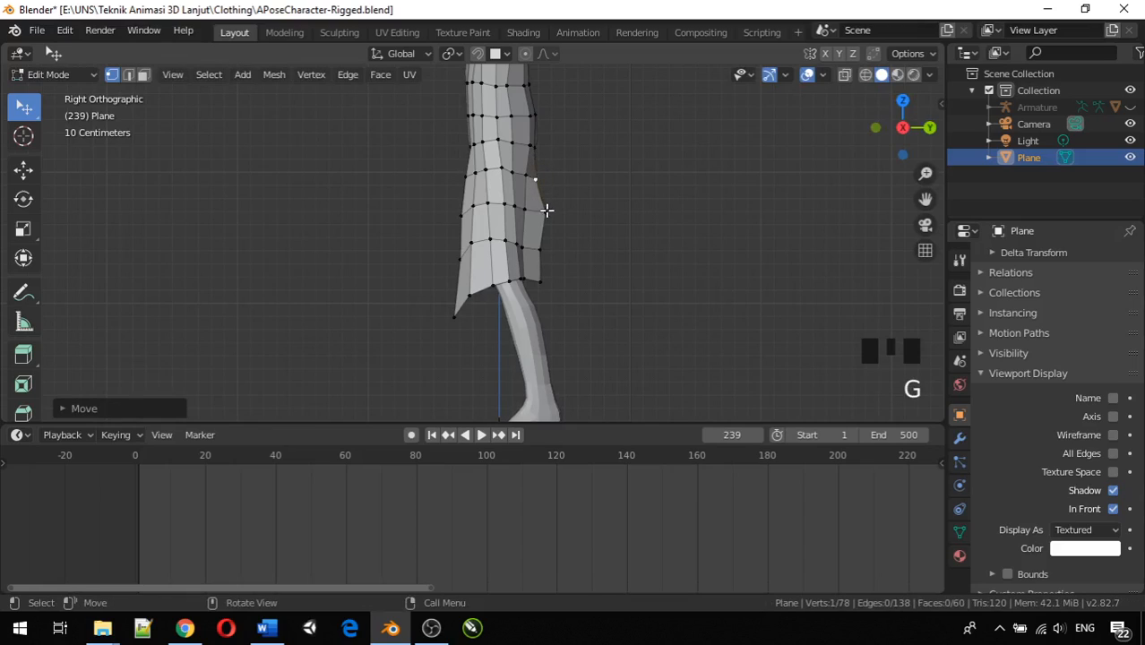
Reposition the three lowest vertices of the skirt's back edge one by one so the edge flares backward toward the hem.
{"action": "key", "text": "g"}
{"action": "left_click", "coordinate": [543, 214]}
{"action": "key", "text": "g"}
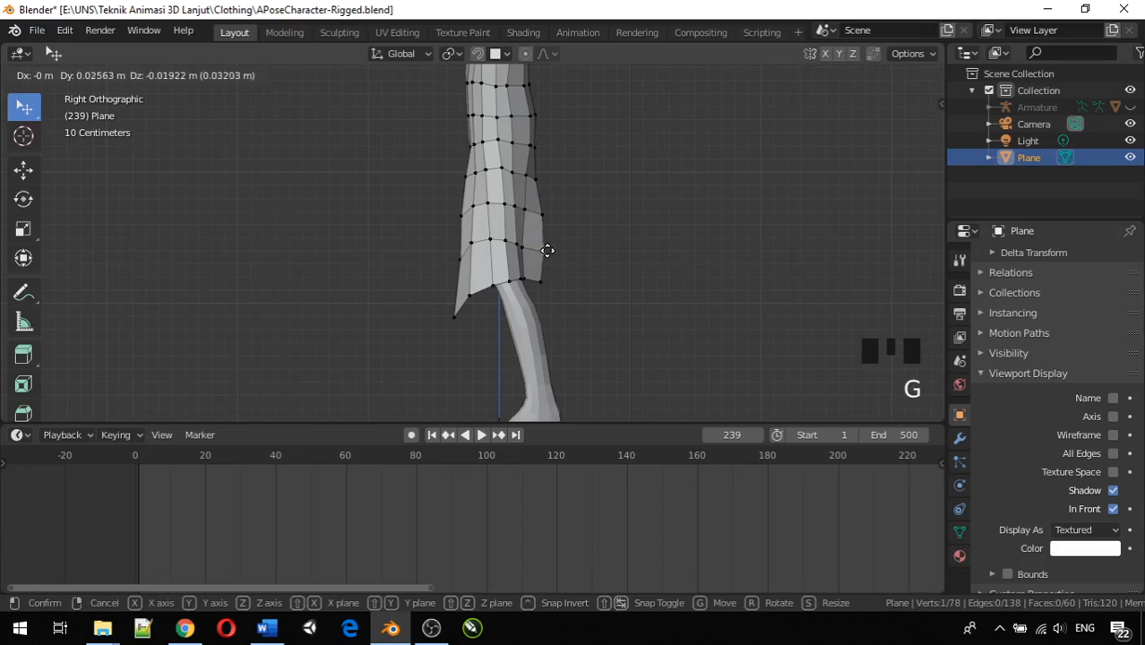
{"action": "left_click", "coordinate": [549, 250]}
{"action": "key", "text": "g"}
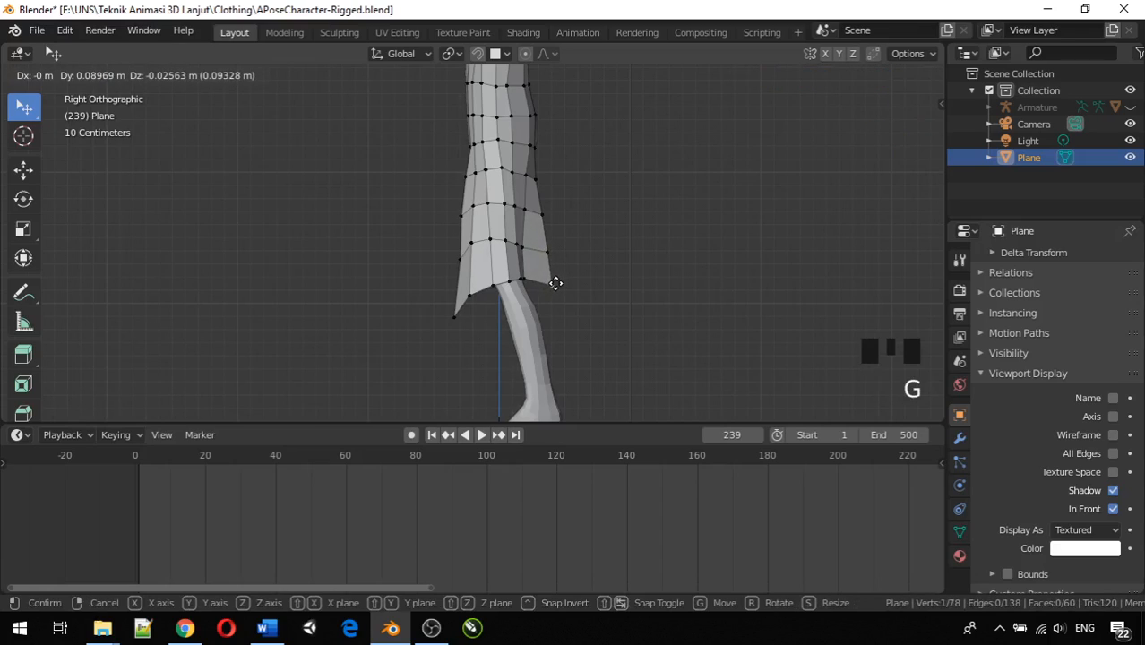
{"action": "left_click", "coordinate": [539, 283]}
Nudge a single vertex in the upper-thigh row, two columns in from the back edge, to adjust the spacing.
{"action": "middle_click_drag", "start_coordinate": [529, 277], "coordinate": [464, 268]}
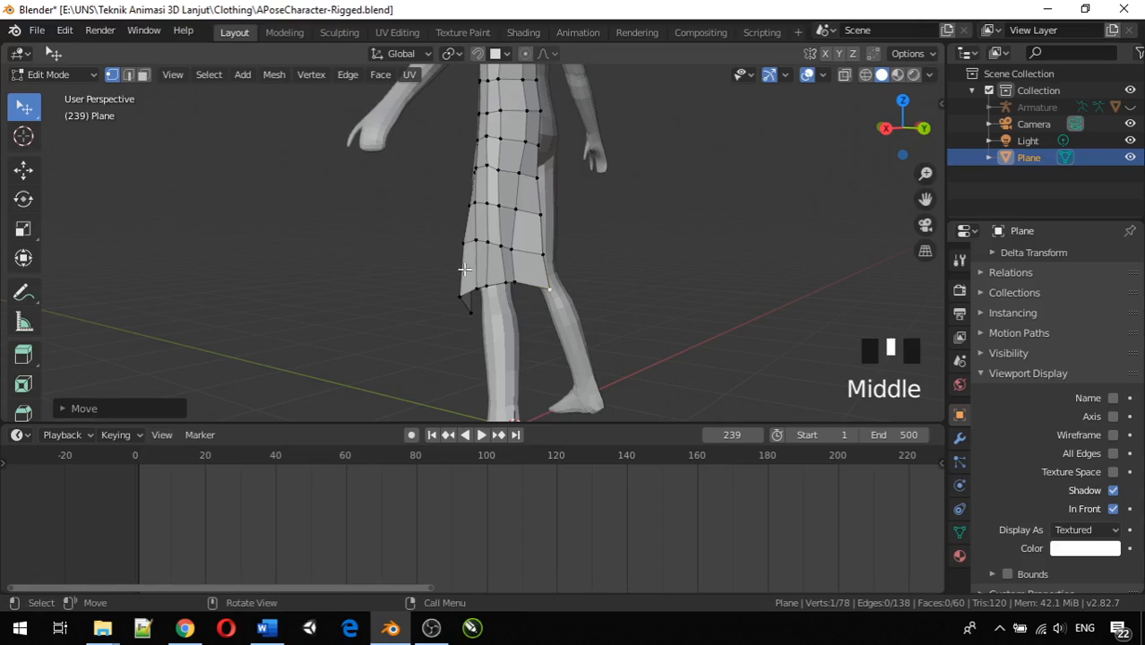
{"action": "left_click", "coordinate": [515, 214]}
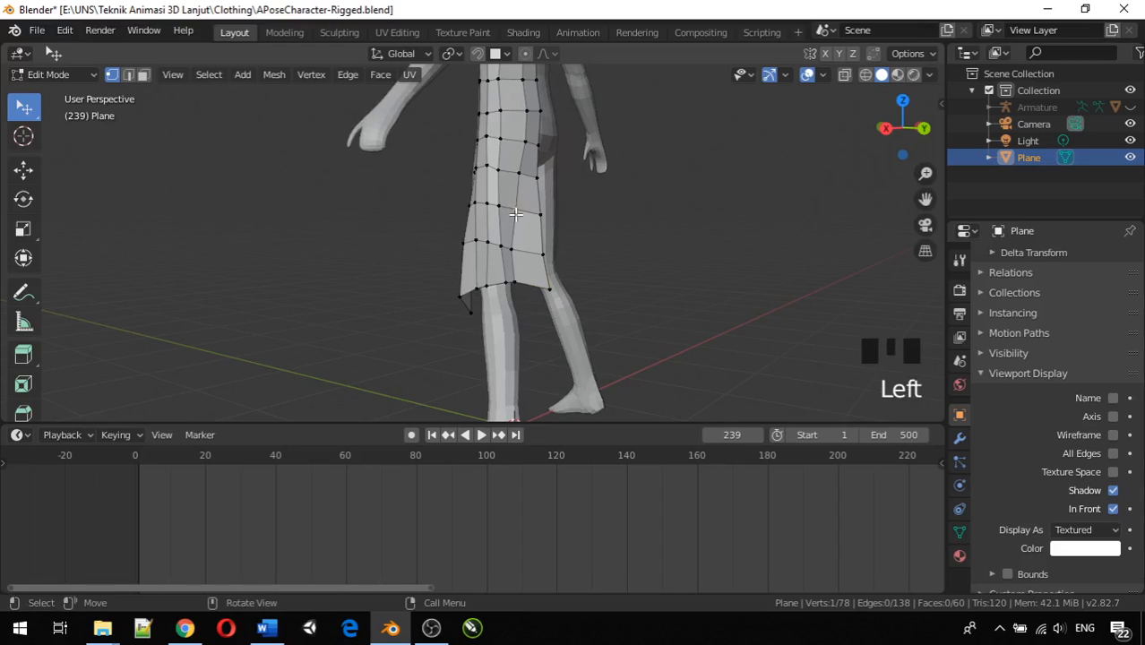
{"action": "left_click", "coordinate": [496, 171]}
{"action": "key", "text": "g"}
{"action": "left_click", "coordinate": [501, 170]}
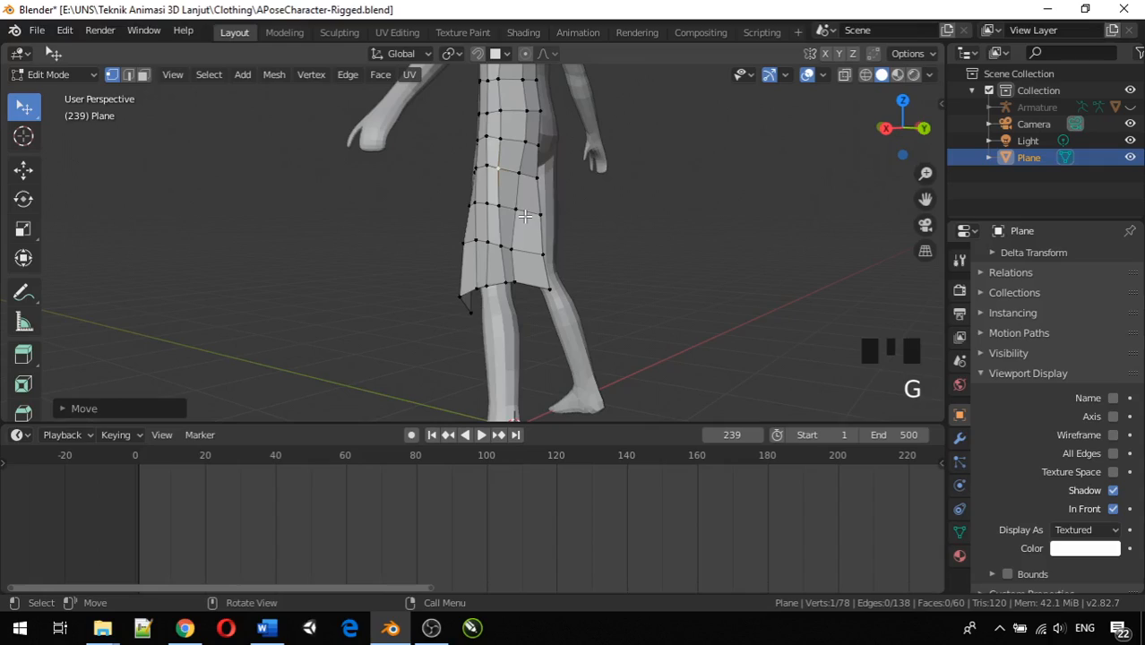
Select the three lowest vertices of the column beside the back edge and move them slightly backward along global Y.
{"action": "left_click", "coordinate": [516, 206]}
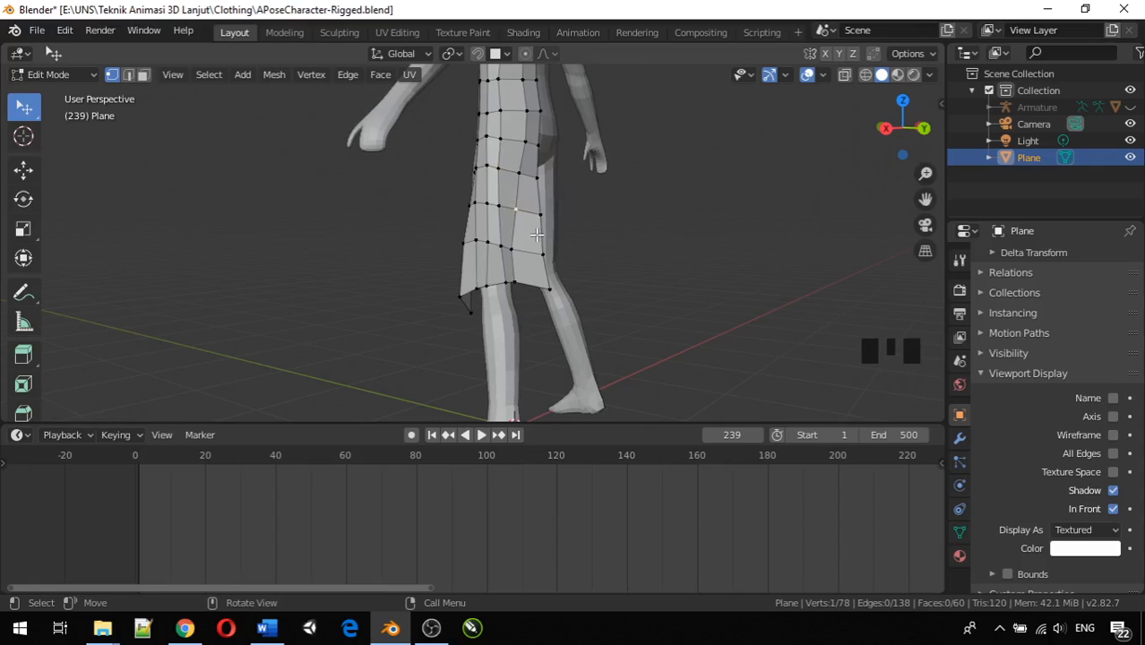
{"action": "left_click", "coordinate": [521, 248], "text": "shift"}
{"action": "left_click", "coordinate": [516, 278], "text": "shift"}
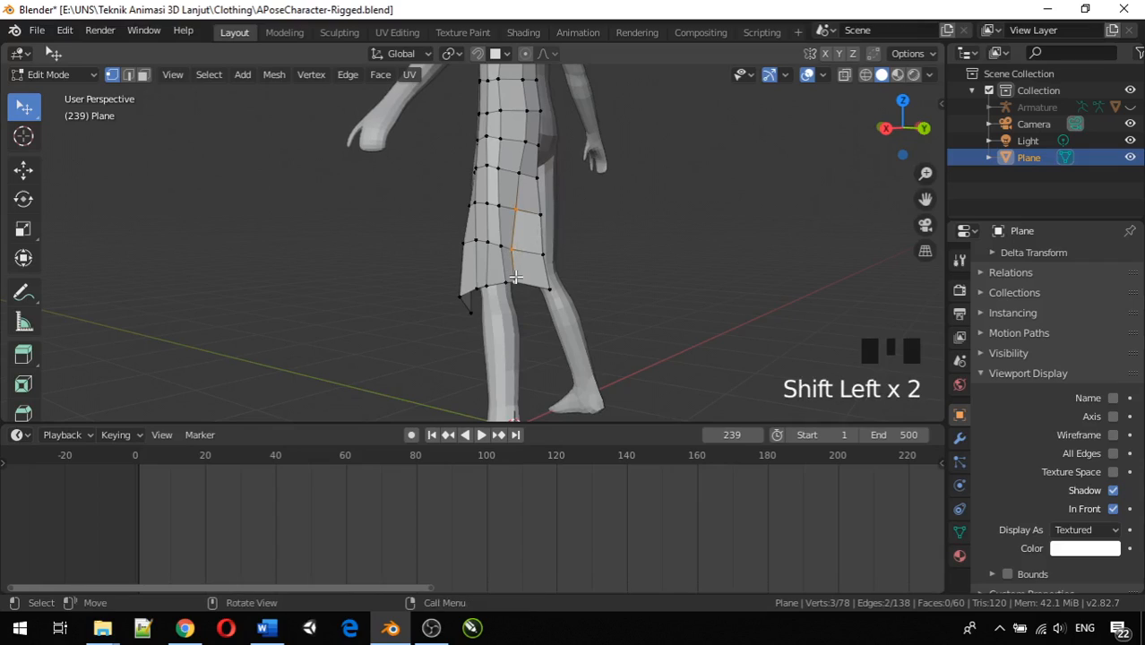
{"action": "key", "text": "KP_3"}
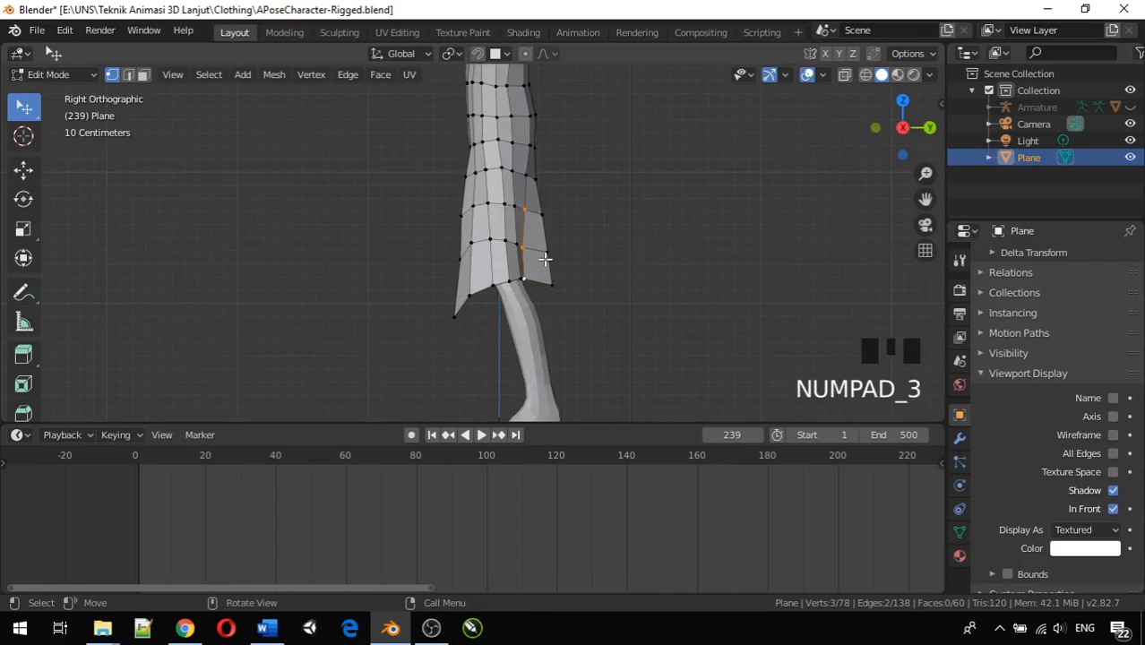
{"action": "key", "text": "g"}
{"action": "key", "text": "y"}
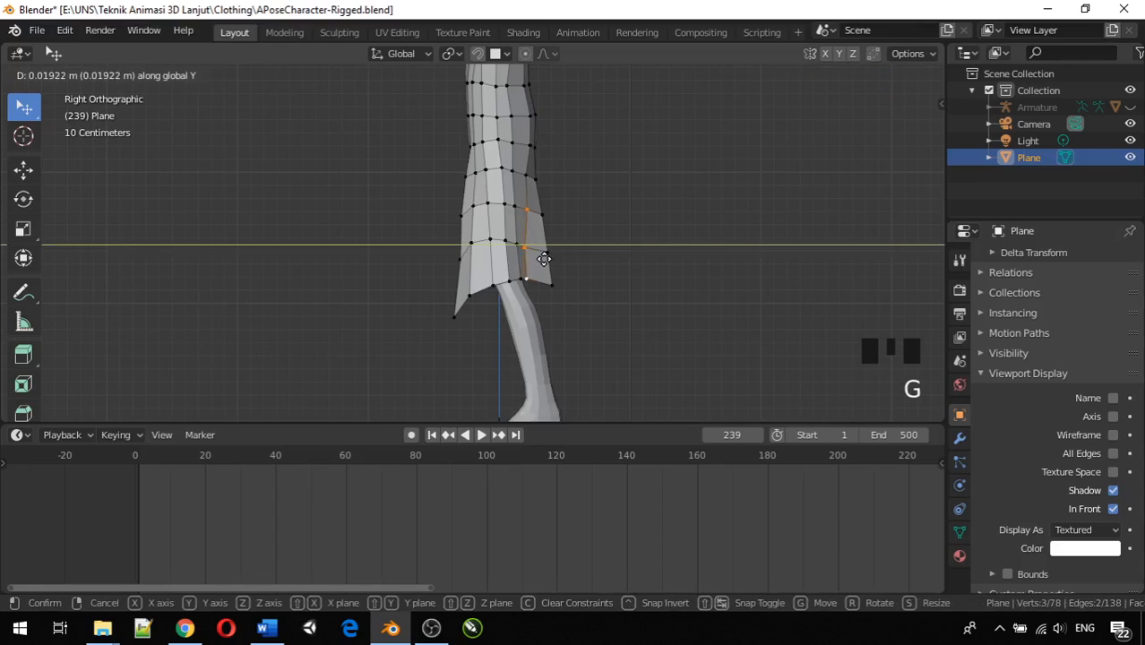
{"action": "left_click", "coordinate": [533, 220]}
Move the upper-thigh vertex of the column beside the back edge backward by about 0.02 m.
{"action": "left_click", "coordinate": [528, 182]}
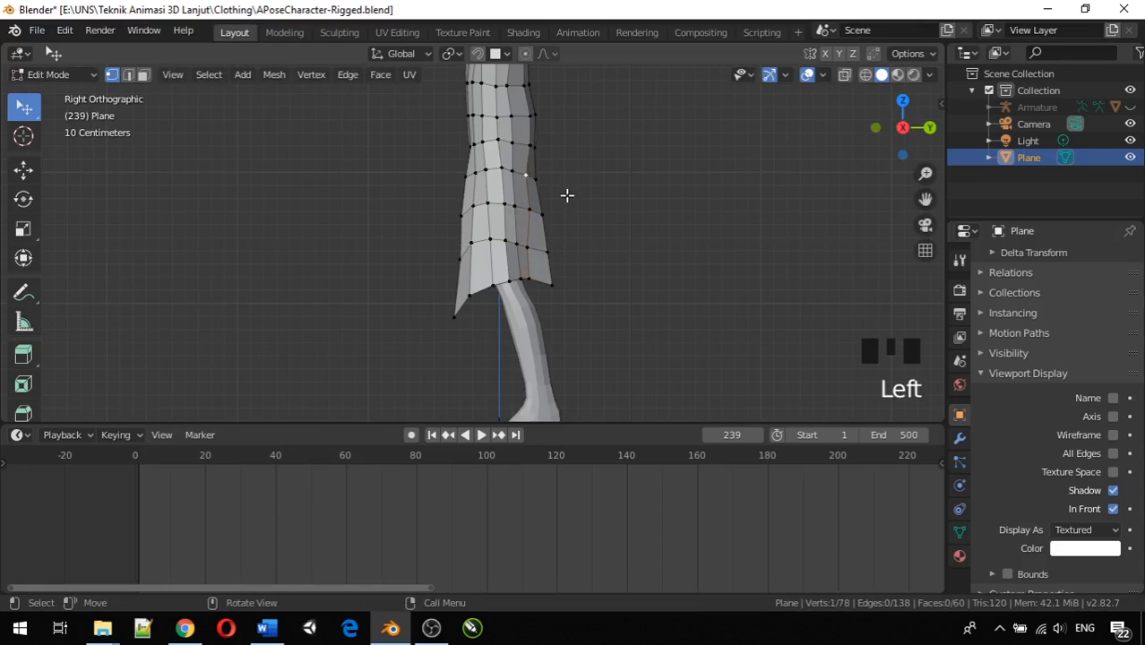
{"action": "key", "text": "g"}
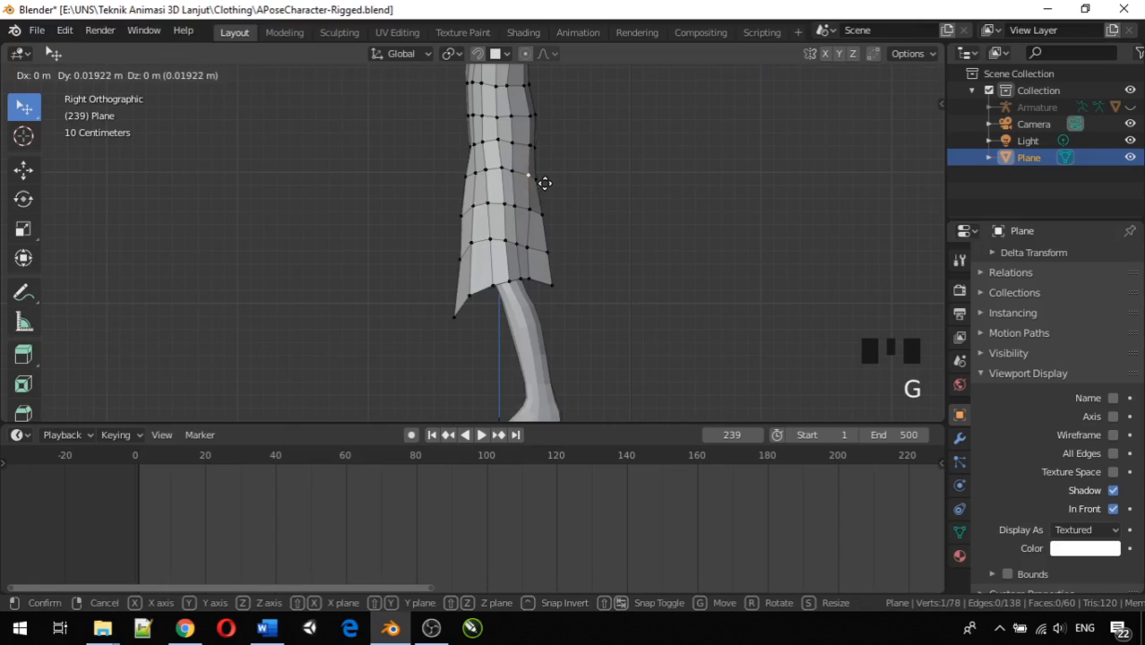
{"action": "left_click", "coordinate": [544, 183]}
Move the two lowest vertices of the column beside the back edge backward, raising the hem vertex slightly.
{"action": "left_click", "coordinate": [533, 213]}
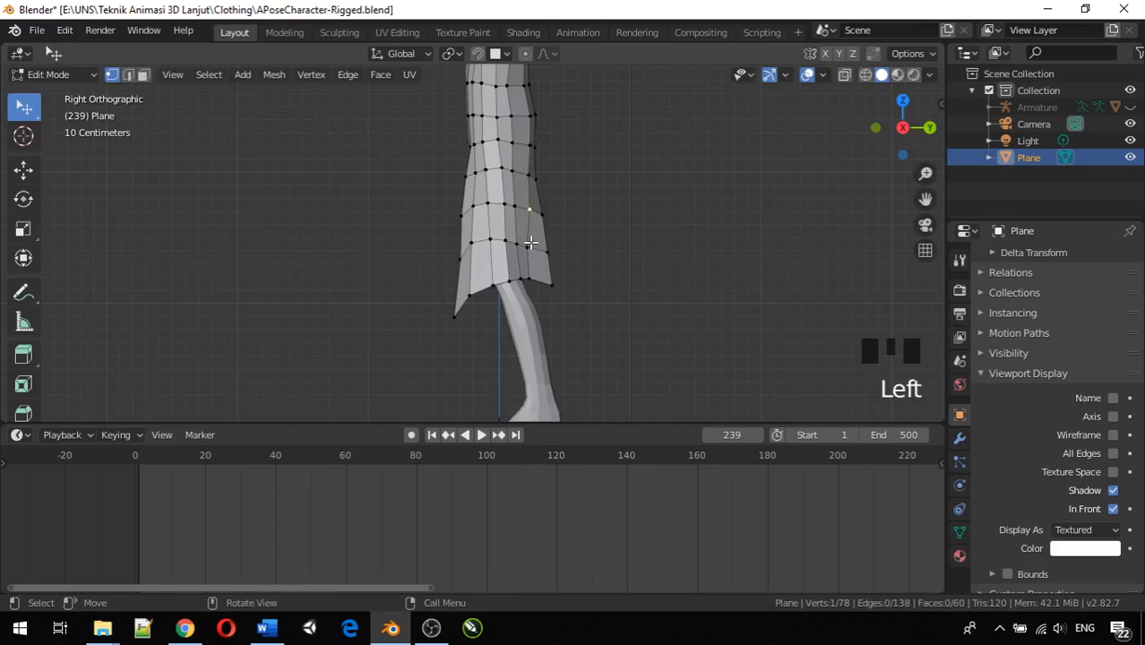
{"action": "left_click", "coordinate": [531, 243]}
{"action": "key", "text": "g"}
{"action": "left_click", "coordinate": [538, 254]}
{"action": "left_click", "coordinate": [532, 275]}
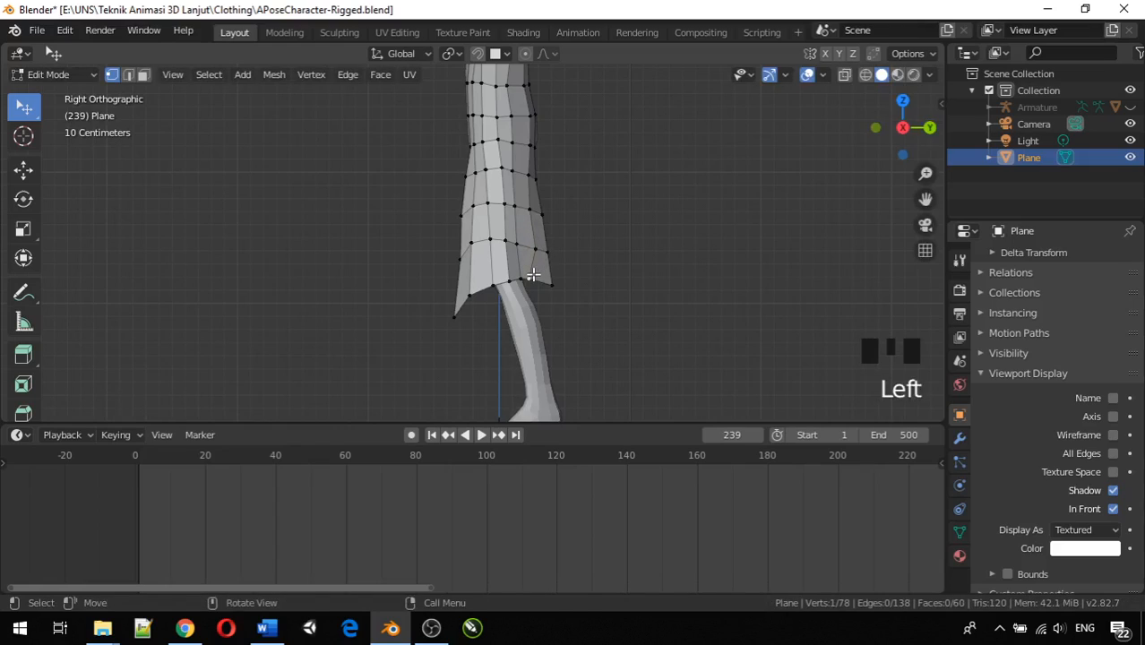
{"action": "key", "text": "g"}
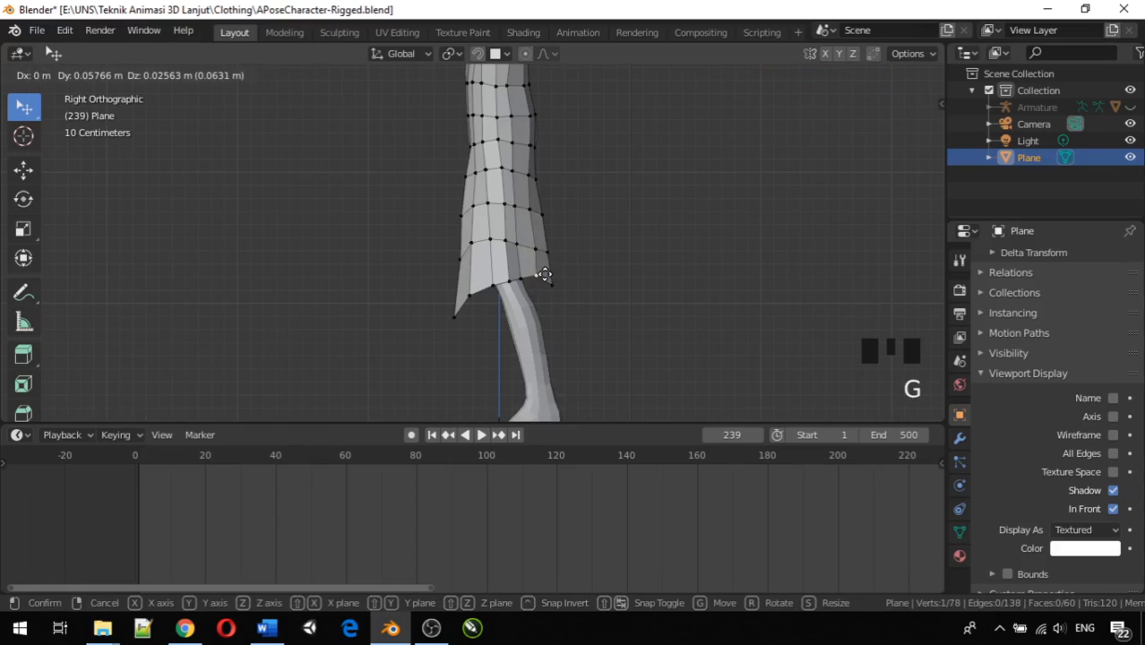
{"action": "left_click", "coordinate": [543, 273]}
Shift the vertex just above the hem in that column slightly forward along global Y.
{"action": "left_click", "coordinate": [535, 251]}
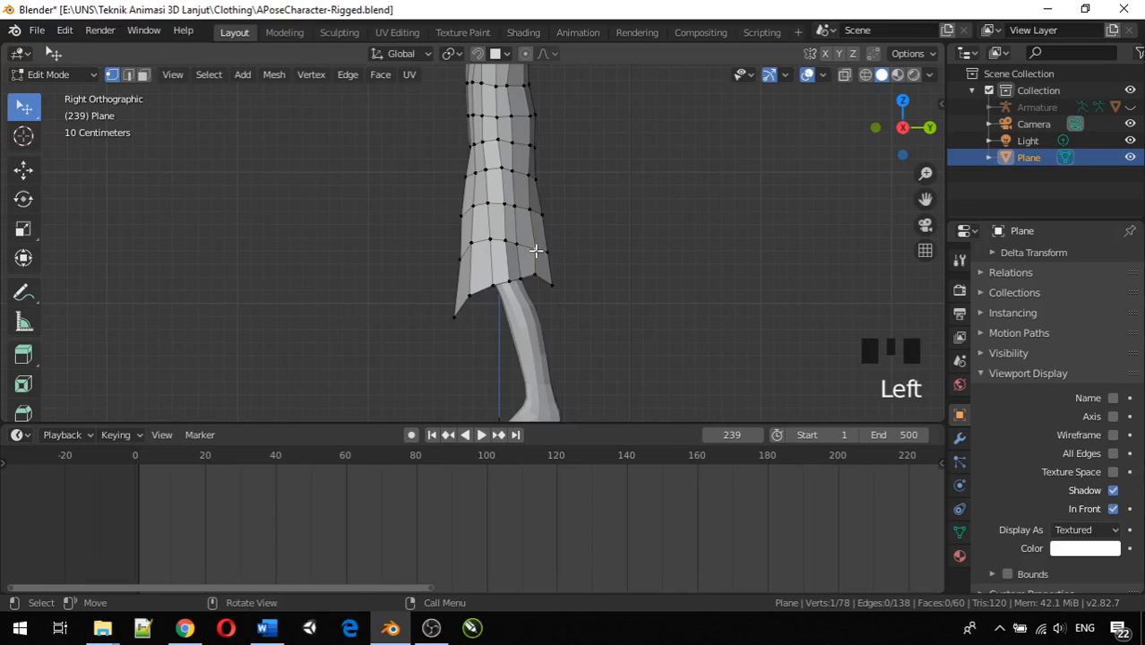
{"action": "key", "text": "g"}
{"action": "key", "text": "y"}
{"action": "left_click", "coordinate": [533, 251]}
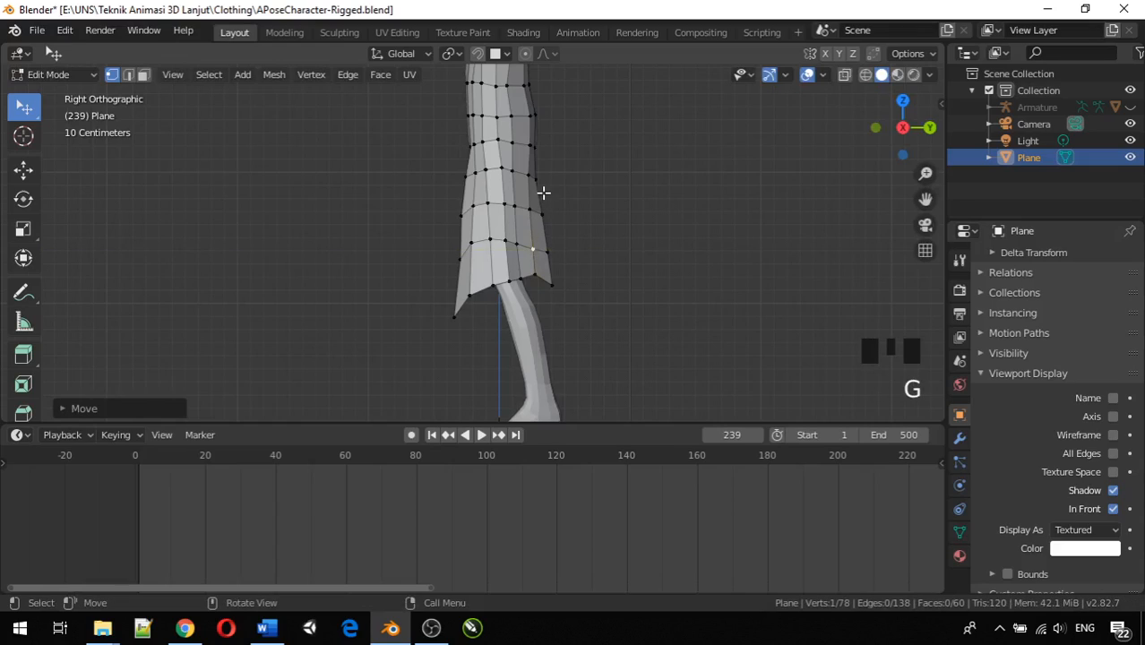
Shift three vertices of the column beside the back edge, from hip to upper thigh, slightly forward along global Y.
{"action": "left_click", "coordinate": [528, 147]}
{"action": "key", "text": "g"}
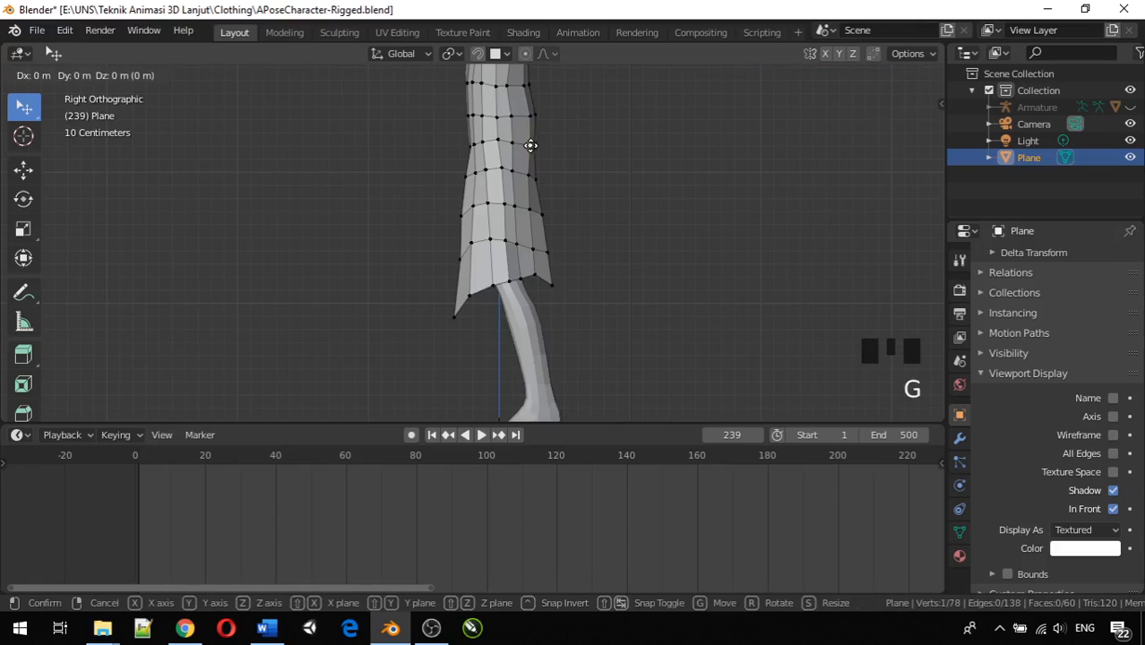
{"action": "key", "text": "y"}
{"action": "left_click", "coordinate": [528, 147]}
{"action": "left_click", "coordinate": [528, 179]}
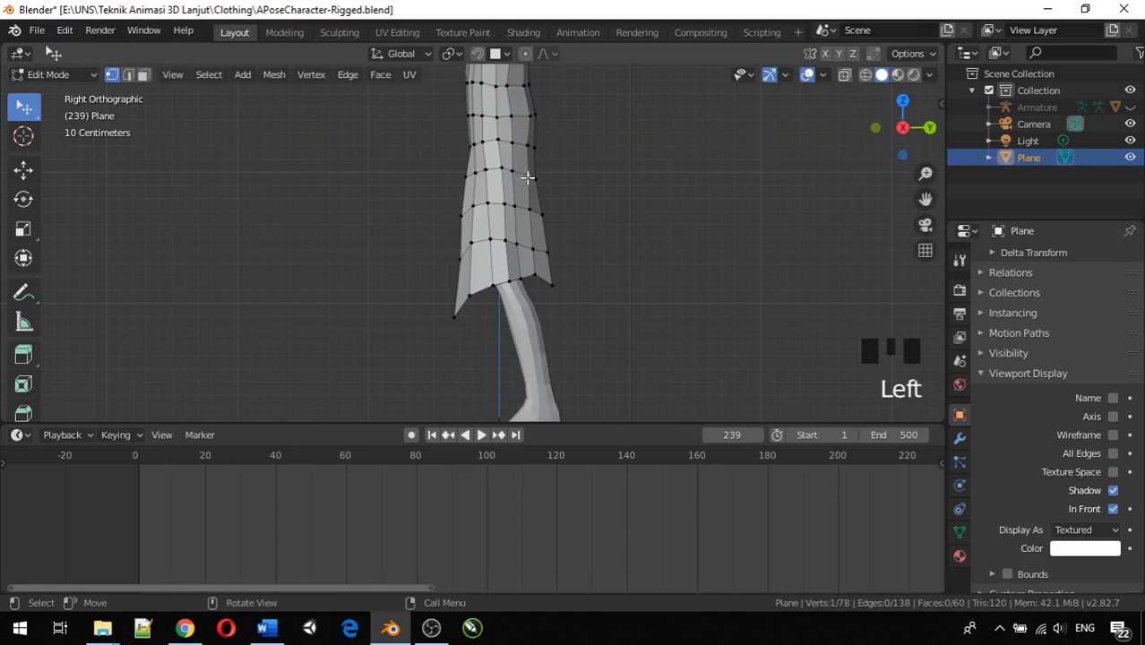
{"action": "key", "text": "g"}
{"action": "key", "text": "y"}
{"action": "left_click", "coordinate": [526, 177]}
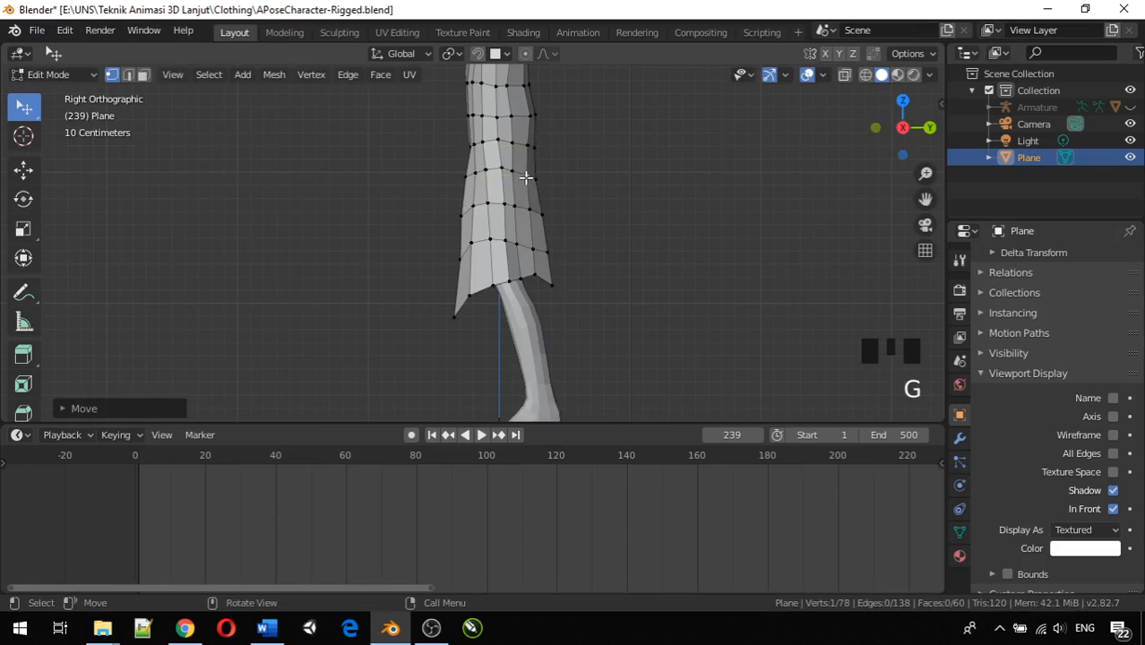
{"action": "left_click", "coordinate": [532, 120]}
{"action": "key", "text": "g"}
{"action": "key", "text": "y"}
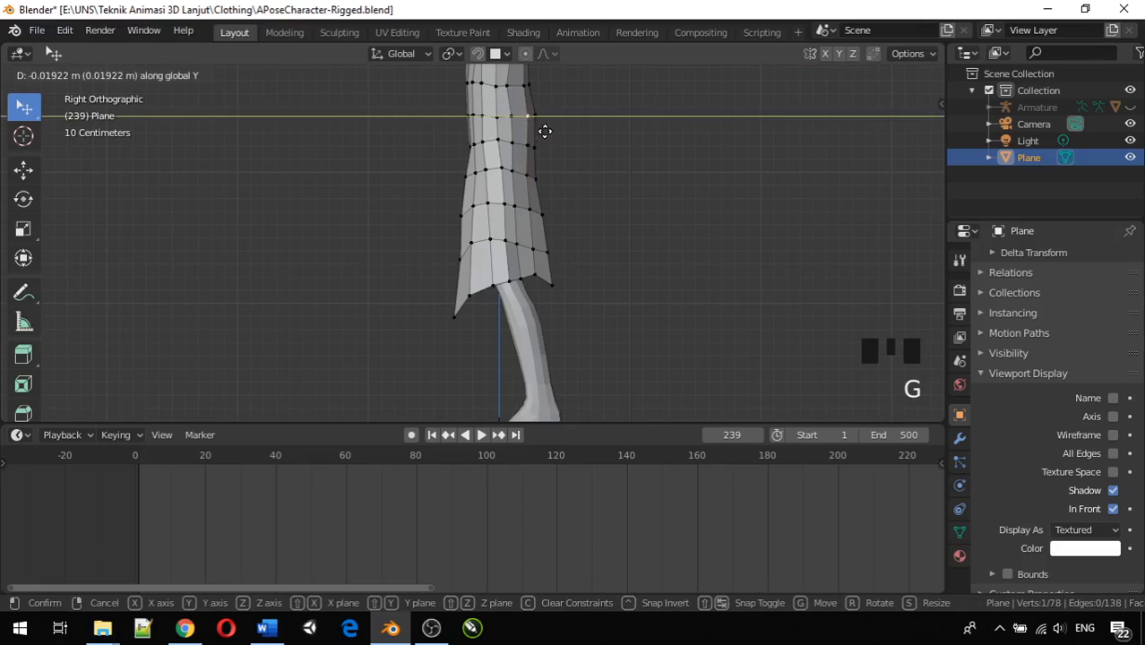
{"action": "left_click", "coordinate": [555, 139]}
Examine the garment's fit around the body from angled views and the front view.
{"action": "scroll", "coordinate": [571, 154], "scroll_direction": "down", "scroll_amount": 2}
{"action": "middle_click_drag", "start_coordinate": [572, 159], "coordinate": [519, 141]}
{"action": "middle_click_drag", "start_coordinate": [618, 145], "coordinate": [530, 243]}
{"action": "key", "text": "KP_1"}
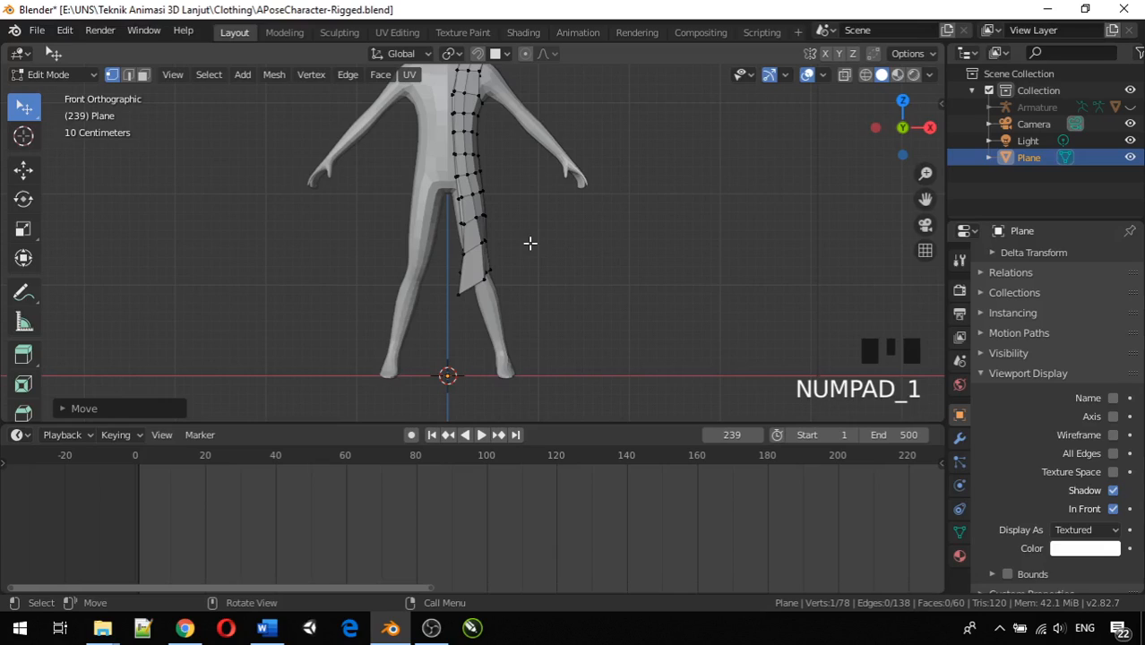
{"action": "scroll", "coordinate": [530, 243], "scroll_direction": "down", "scroll_amount": 2}
{"action": "middle_click_drag", "start_coordinate": [530, 242], "coordinate": [472, 308], "text": "shift"}
{"action": "scroll", "coordinate": [515, 312], "scroll_direction": "up", "scroll_amount": 5}
{"action": "scroll", "coordinate": [415, 305], "scroll_direction": "down", "scroll_amount": 2}
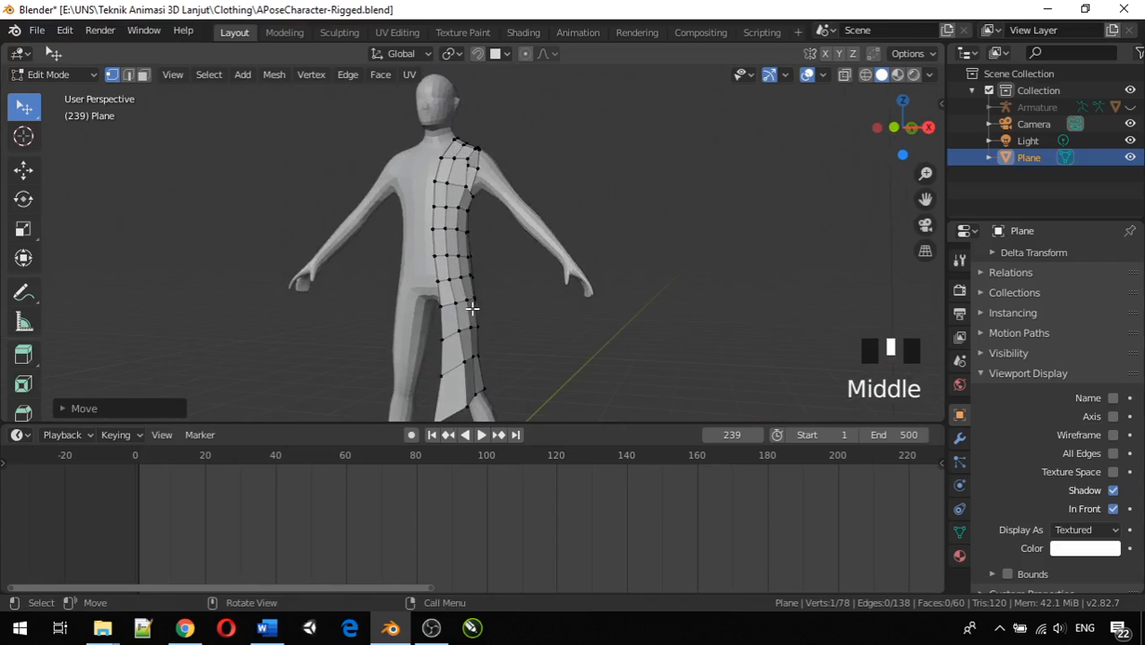
{"action": "key", "text": "KP_1"}
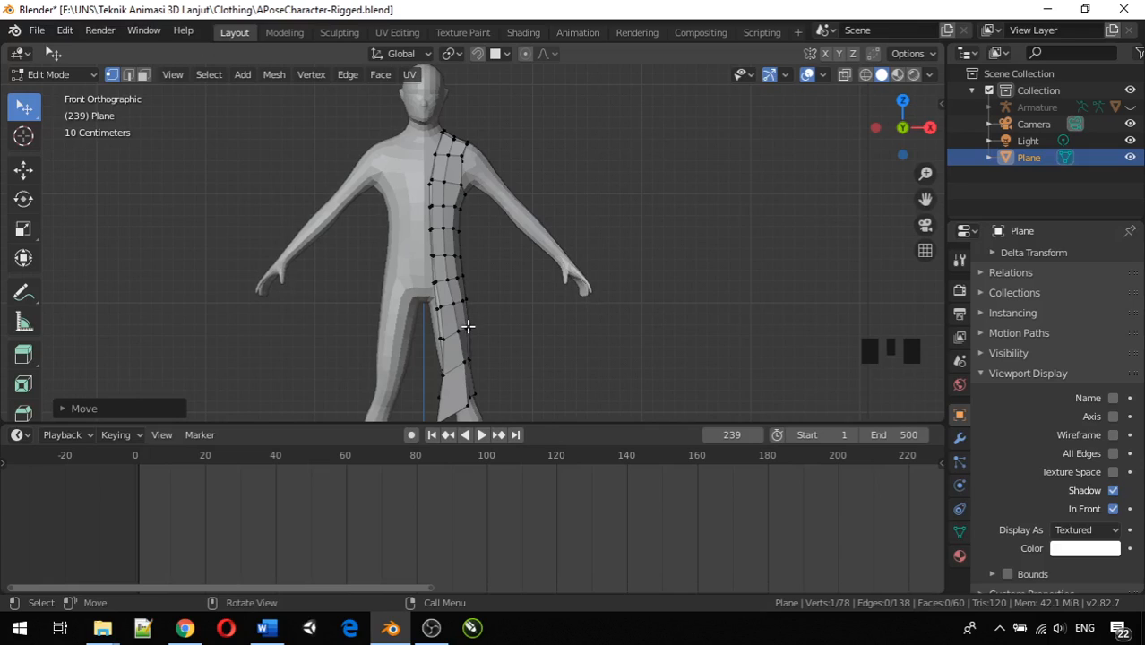
Select the five outer-side column vertices from the hip to the hem and move them outward about 0.07 m in front view.
{"action": "middle_click_drag", "start_coordinate": [479, 332], "coordinate": [411, 345]}
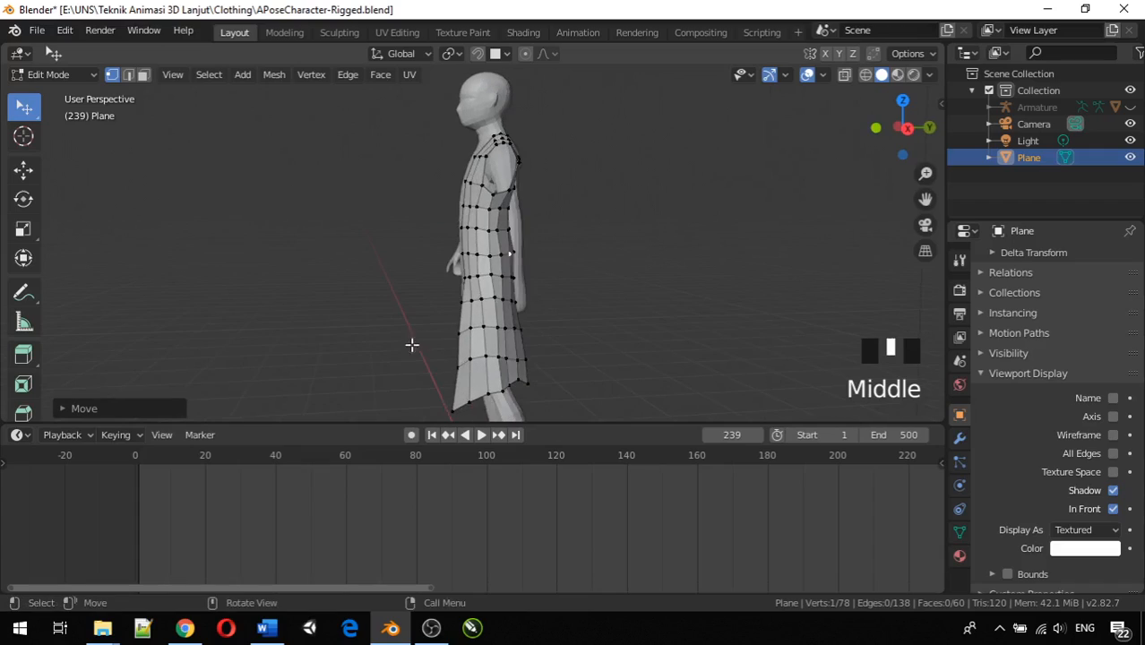
{"action": "left_click", "coordinate": [496, 298]}
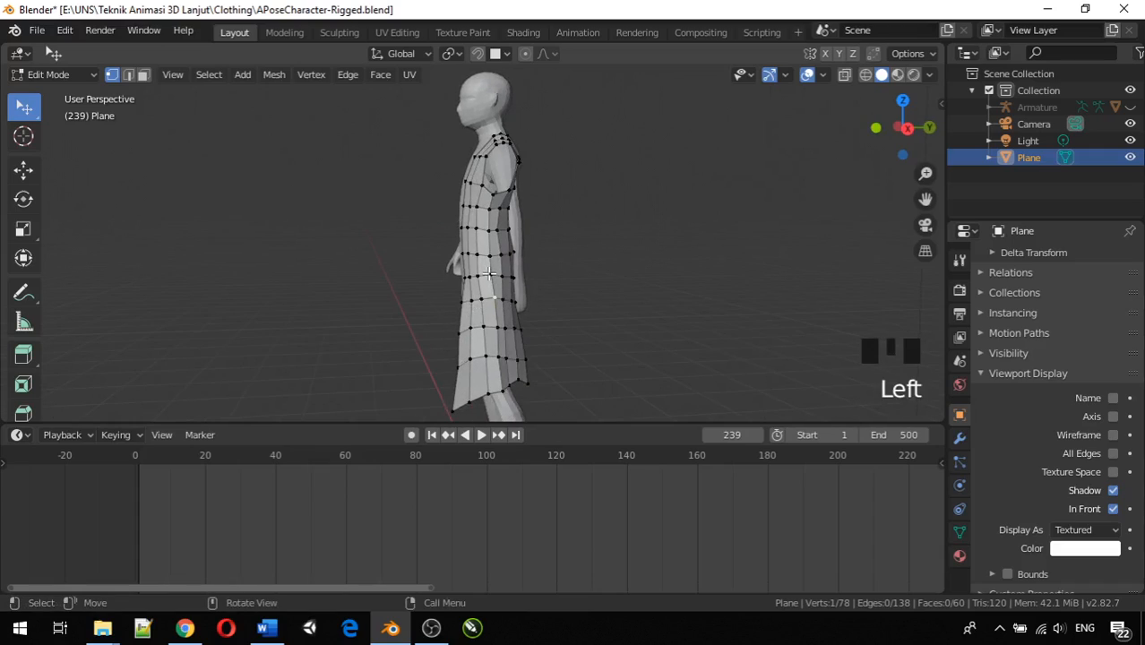
{"action": "left_click", "coordinate": [491, 275]}
{"action": "left_click", "coordinate": [495, 300], "text": "shift"}
{"action": "left_click", "coordinate": [497, 325], "text": "shift"}
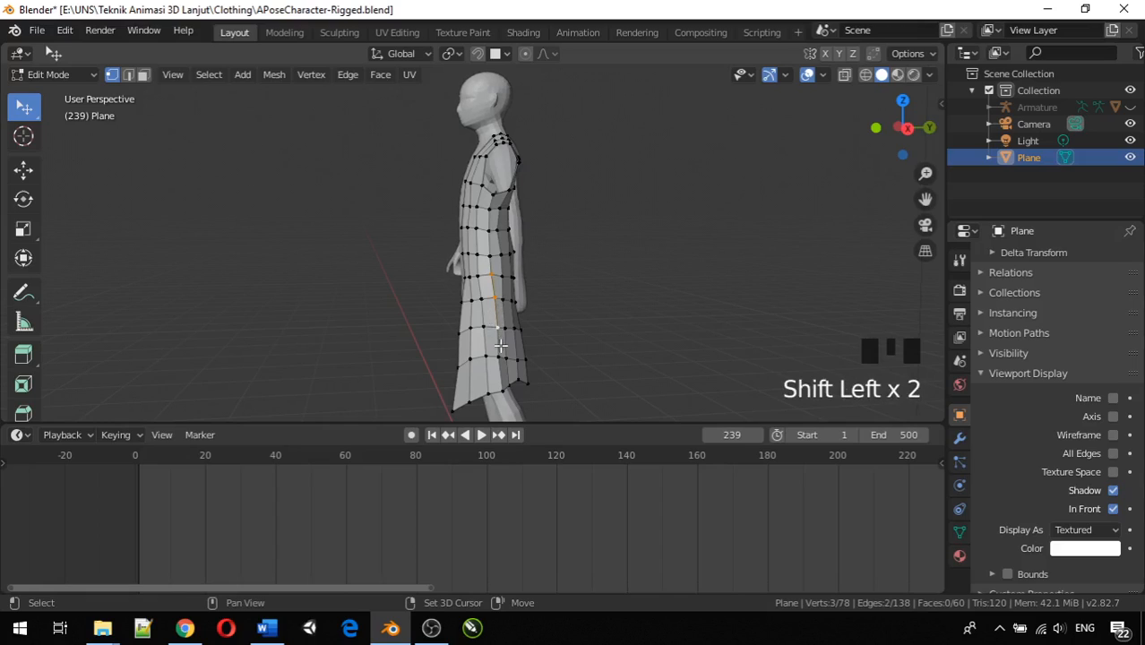
{"action": "left_click", "coordinate": [504, 387], "text": "shift"}
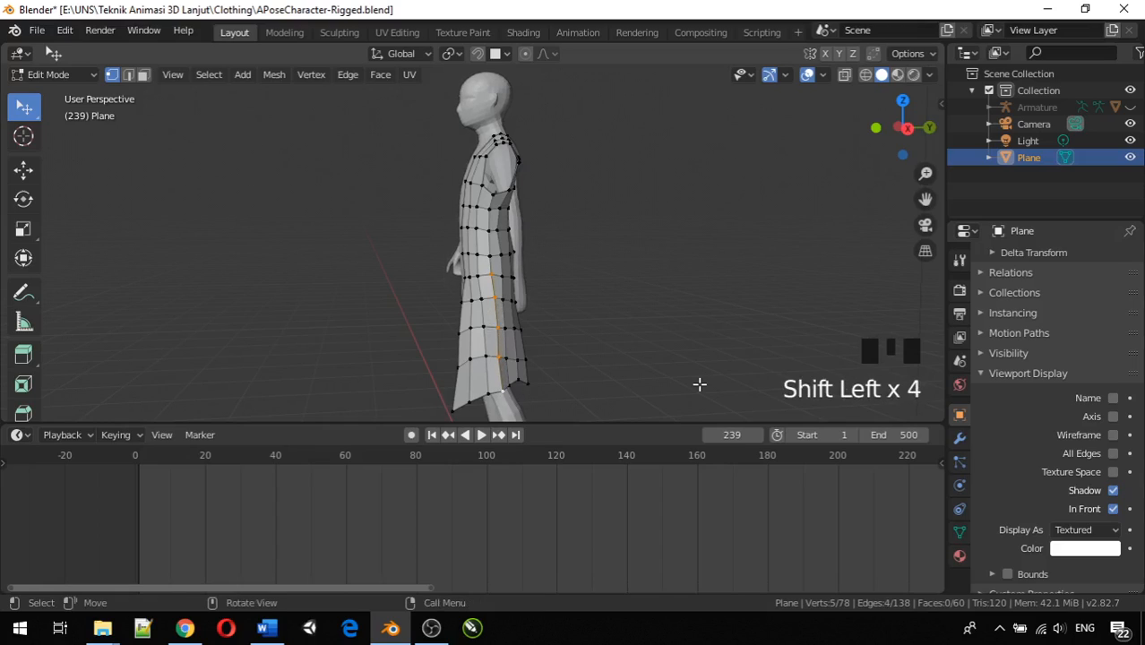
{"action": "key", "text": "KP_1"}
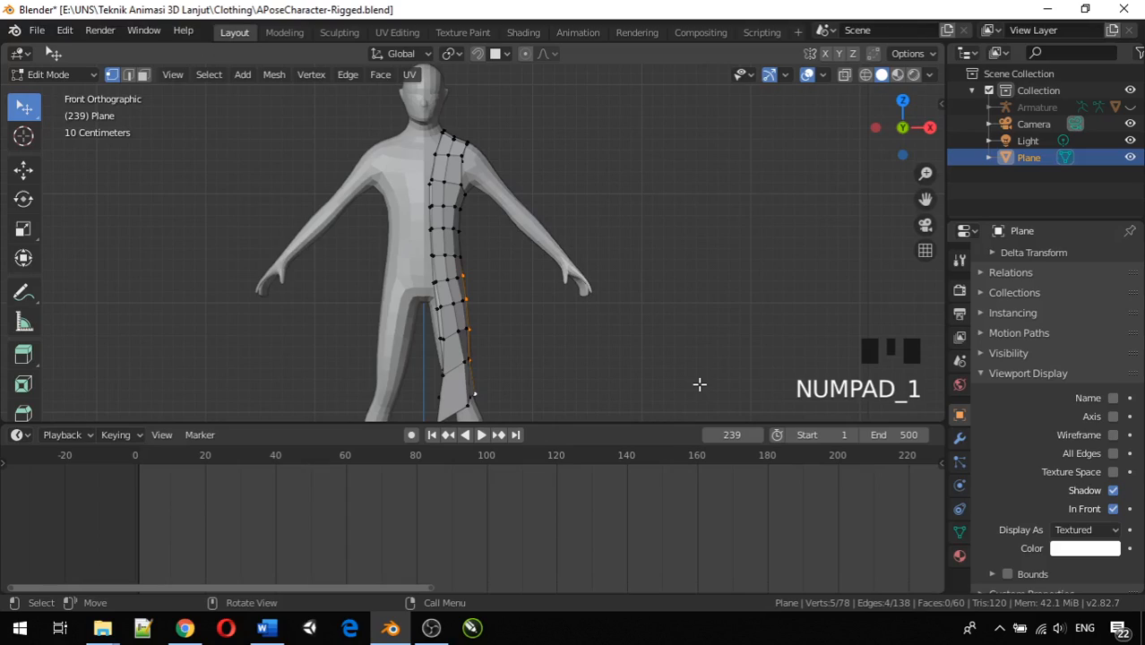
{"action": "key", "text": "g"}
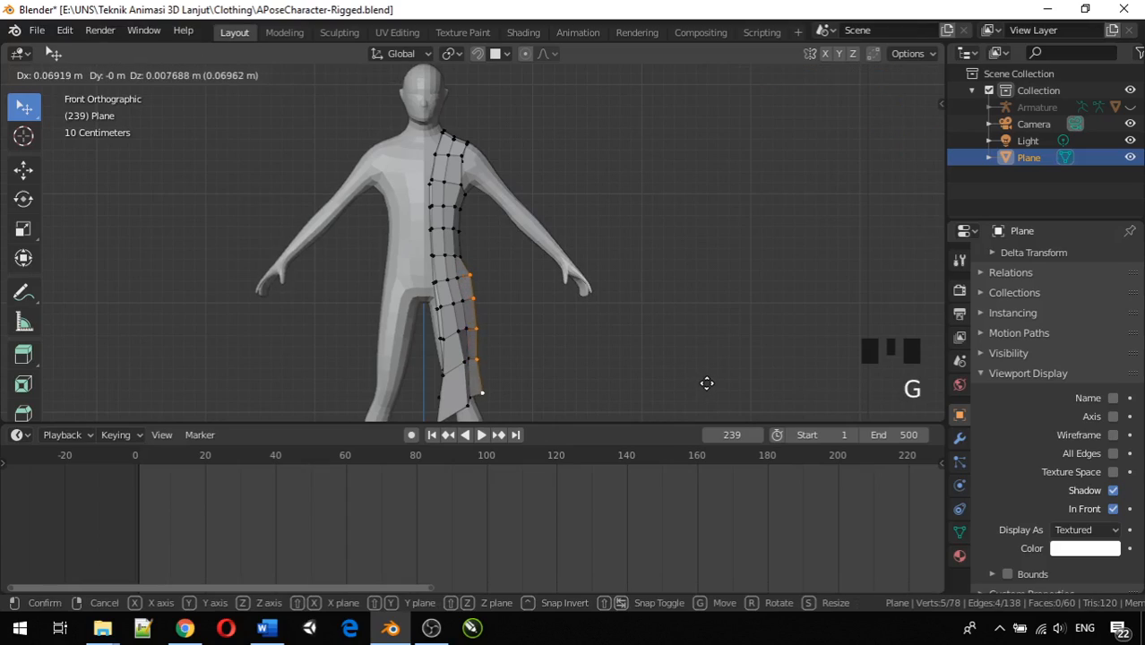
{"action": "left_click", "coordinate": [707, 385]}
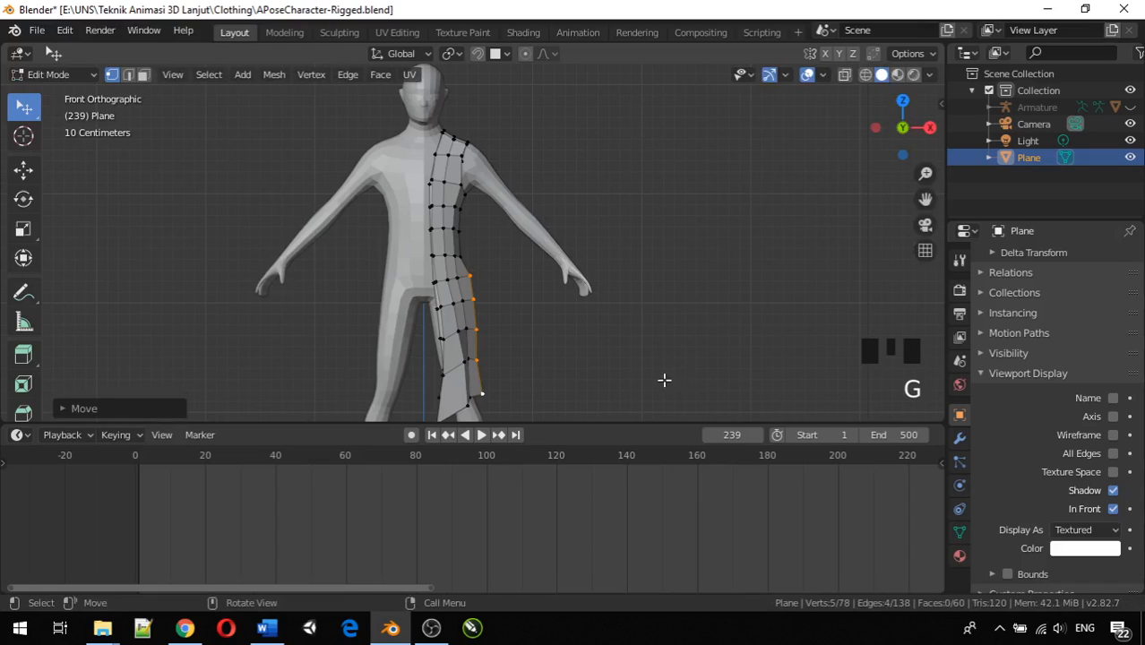
Move the same five side vertices further outward from the body along the global X axis.
{"action": "key", "text": "g"}
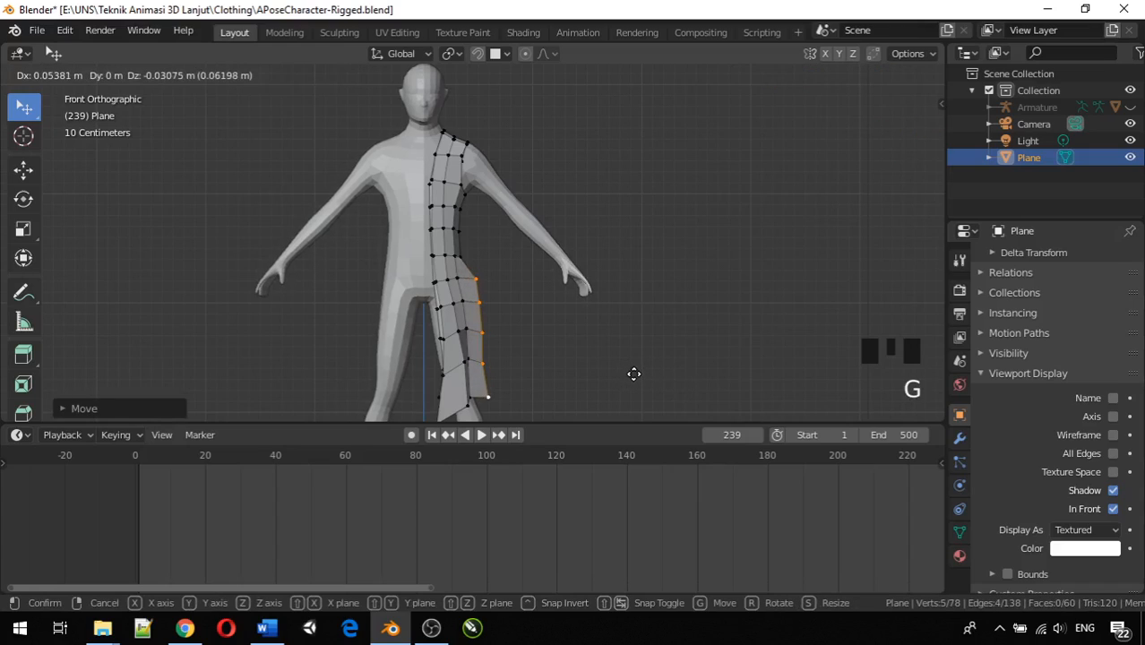
{"action": "key", "text": "x"}
{"action": "left_click", "coordinate": [635, 370]}
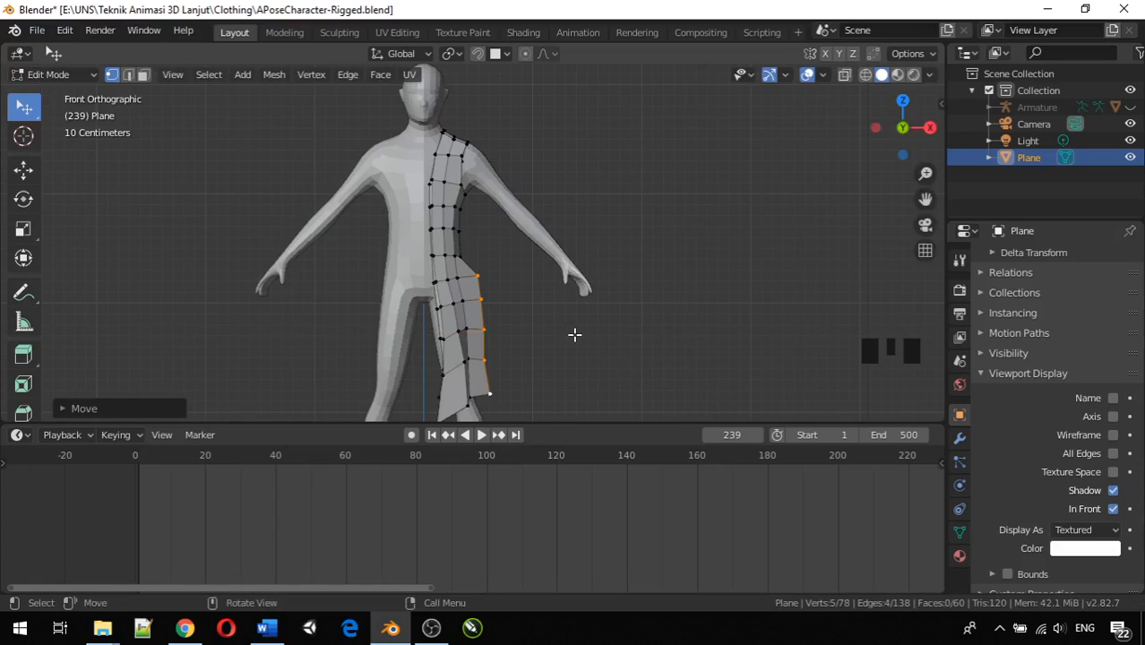
Move the topmost of the shifted side vertices, at the hip, inward along the global X axis.
{"action": "left_click", "coordinate": [482, 280]}
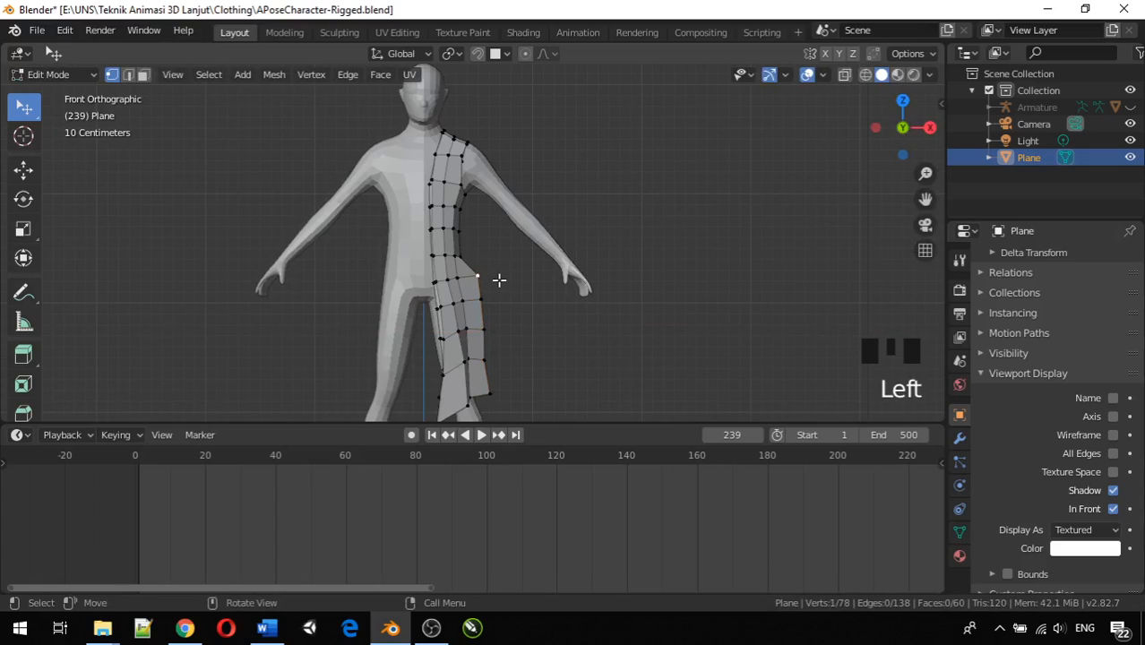
{"action": "key", "text": "g"}
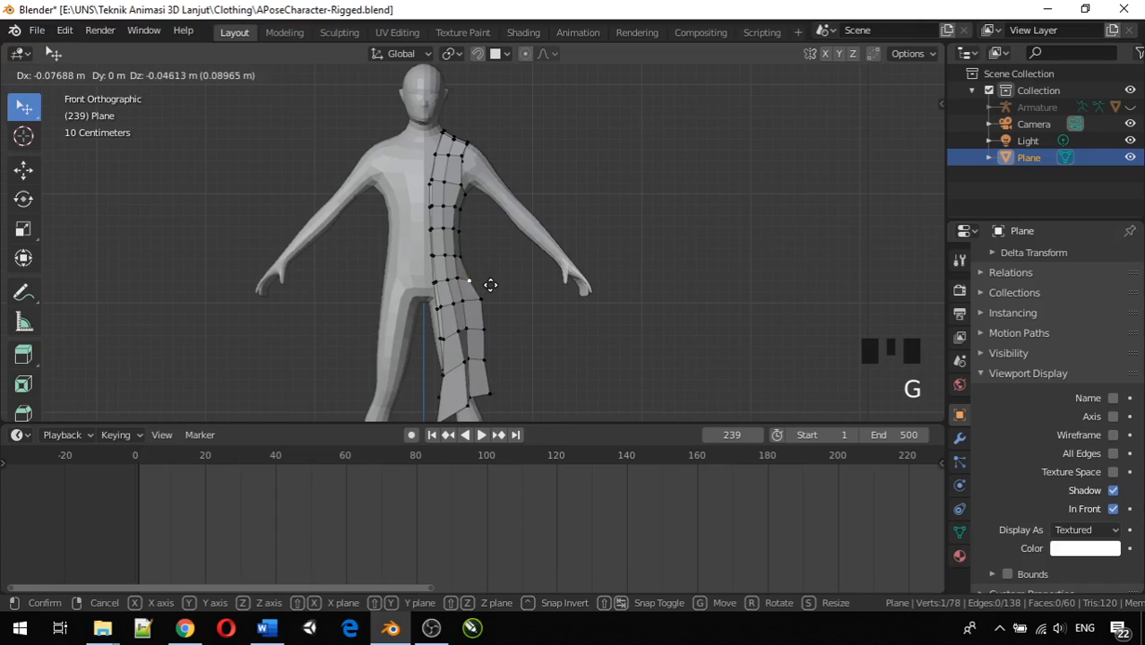
{"action": "key", "text": "x"}
{"action": "left_click", "coordinate": [488, 280]}
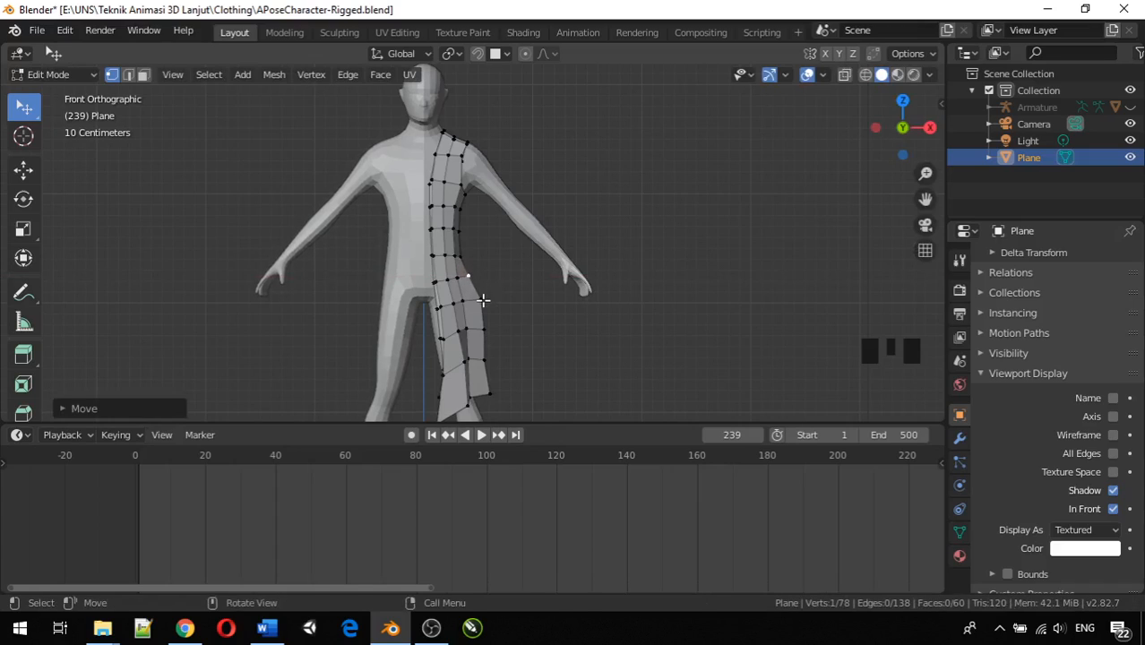
Move the second and third side-edge vertices below the hip inward along the global X axis in front view.
{"action": "key", "text": "g"}
{"action": "key", "text": "x"}
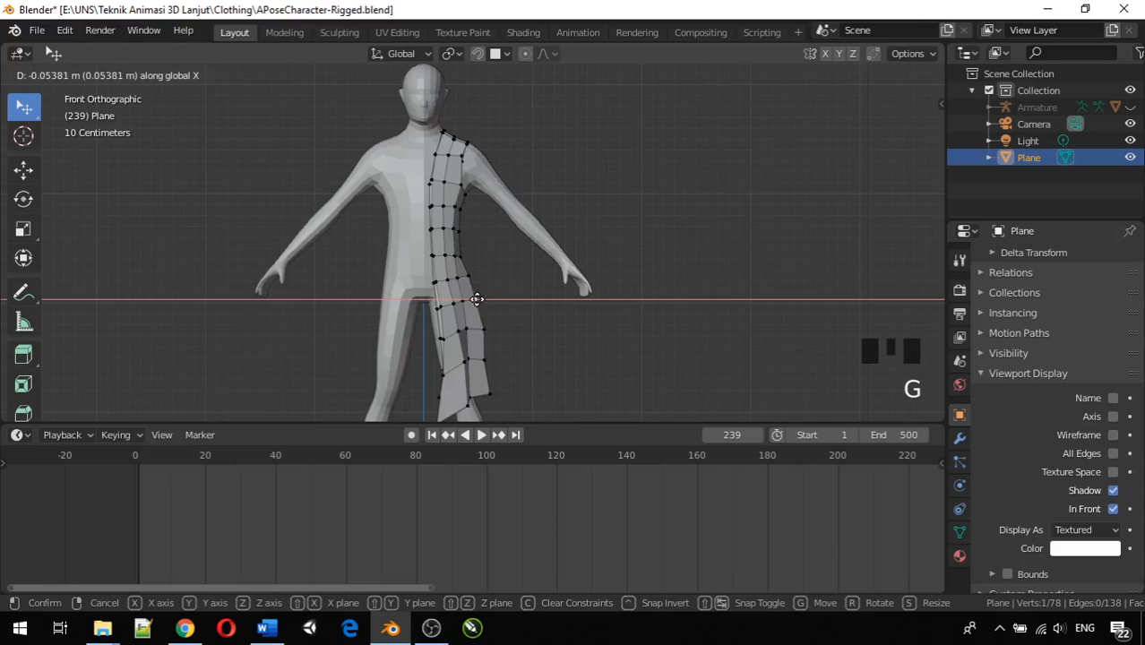
{"action": "left_click", "coordinate": [476, 300]}
{"action": "left_click", "coordinate": [484, 321]}
{"action": "key", "text": "g"}
{"action": "key", "text": "x"}
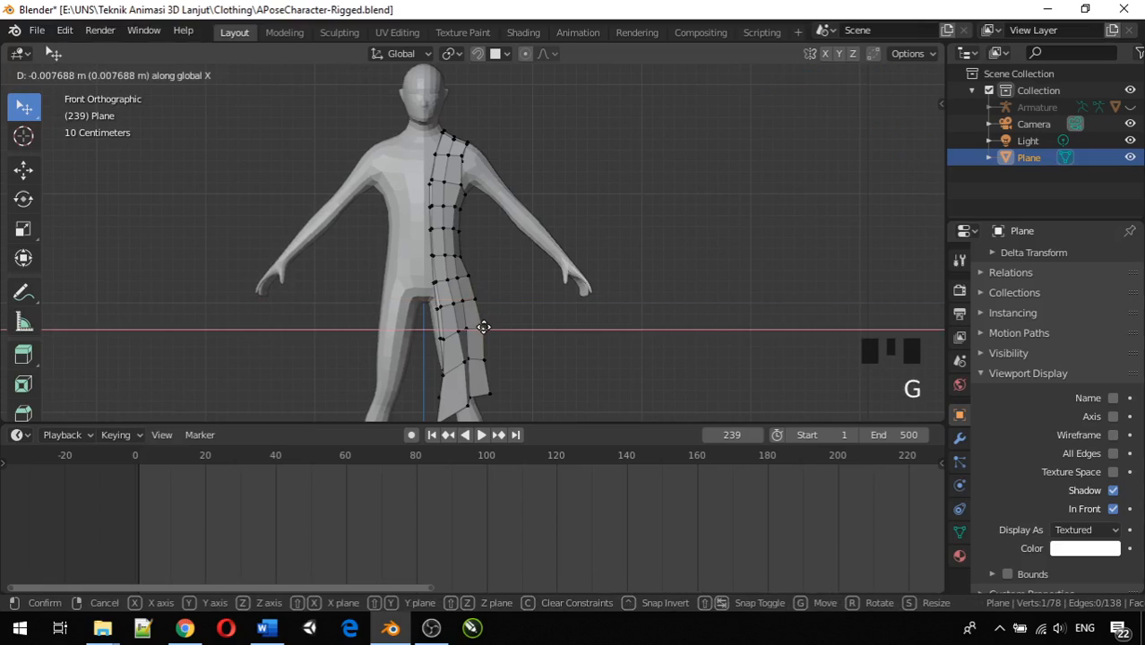
{"action": "left_click", "coordinate": [481, 328]}
Shift the fourth side-edge vertex and the hem corner vertex outward along the global X axis to flare the skirt's side.
{"action": "left_click", "coordinate": [474, 353]}
{"action": "key", "text": "g"}
{"action": "key", "text": "x"}
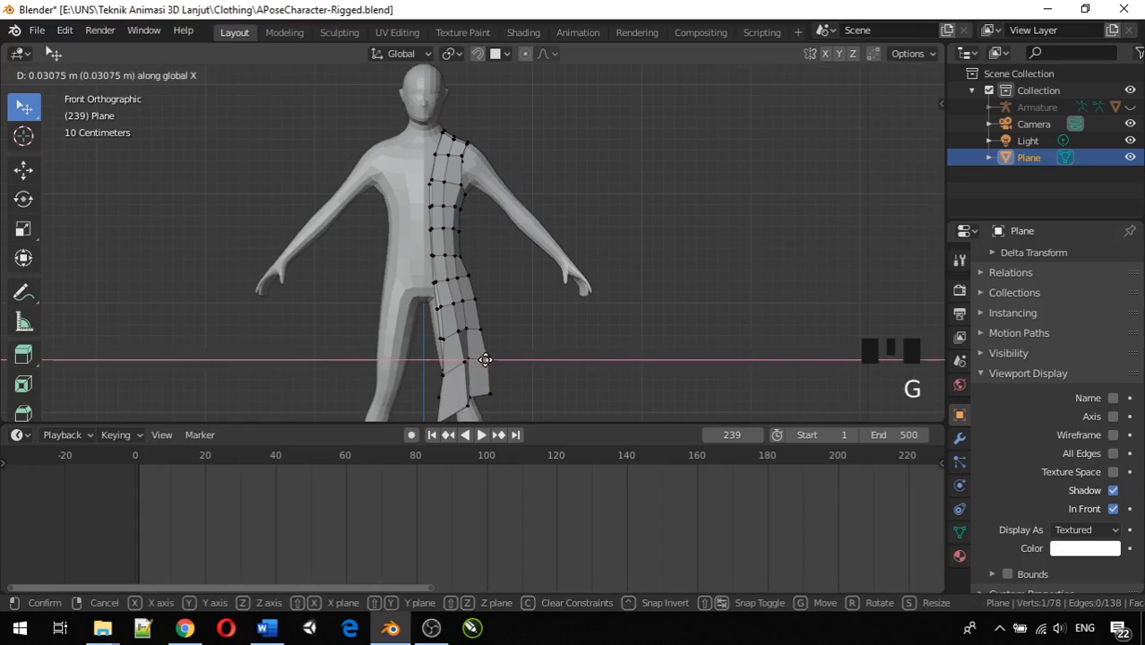
{"action": "left_click", "coordinate": [490, 376]}
{"action": "left_click", "coordinate": [491, 391]}
{"action": "key", "text": "g"}
{"action": "key", "text": "x"}
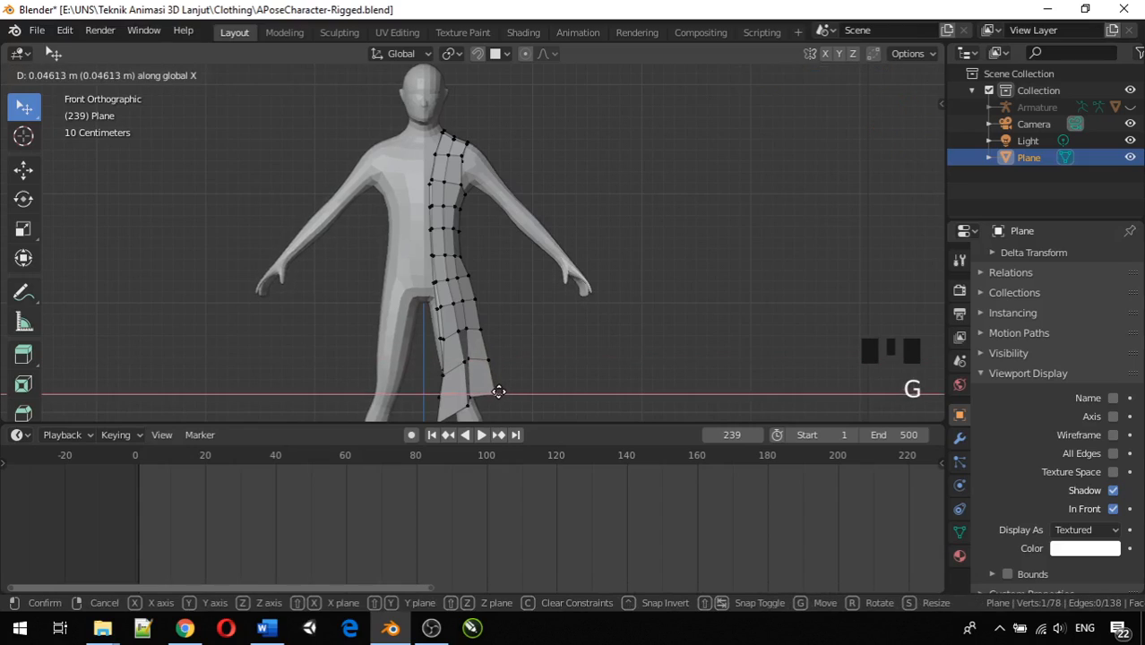
{"action": "left_click", "coordinate": [495, 392]}
Move the three lowest vertices of the column beside the outer side edge outward along the global X axis.
{"action": "left_click", "coordinate": [472, 358]}
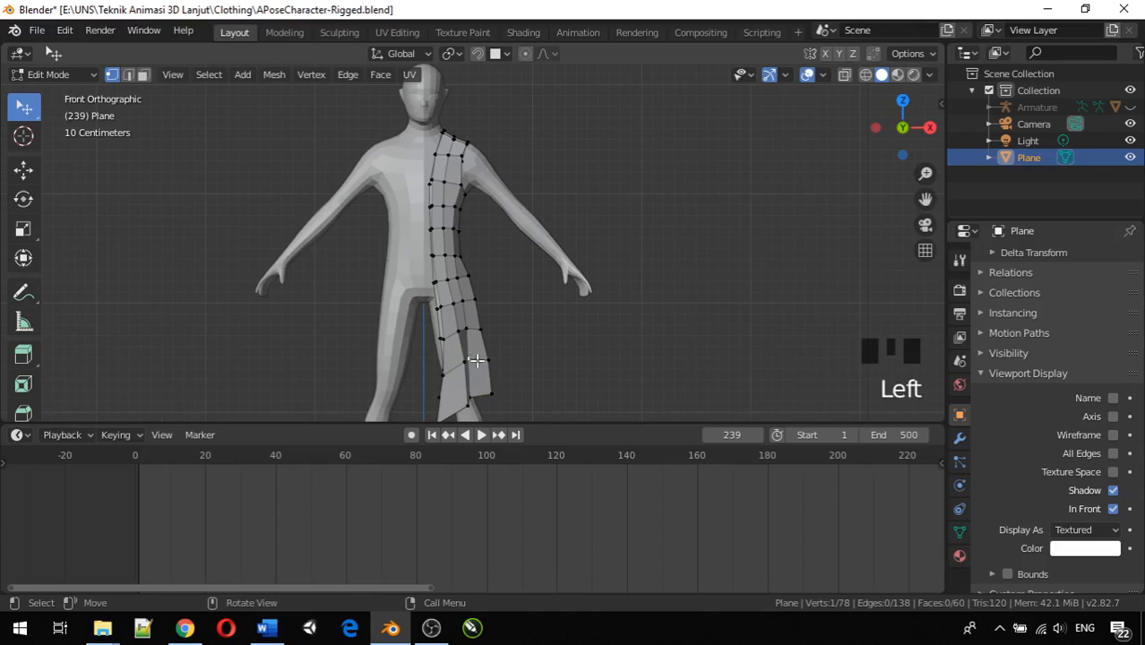
{"action": "key", "text": "g"}
{"action": "key", "text": "x"}
{"action": "left_click", "coordinate": [474, 343]}
{"action": "left_click", "coordinate": [468, 326]}
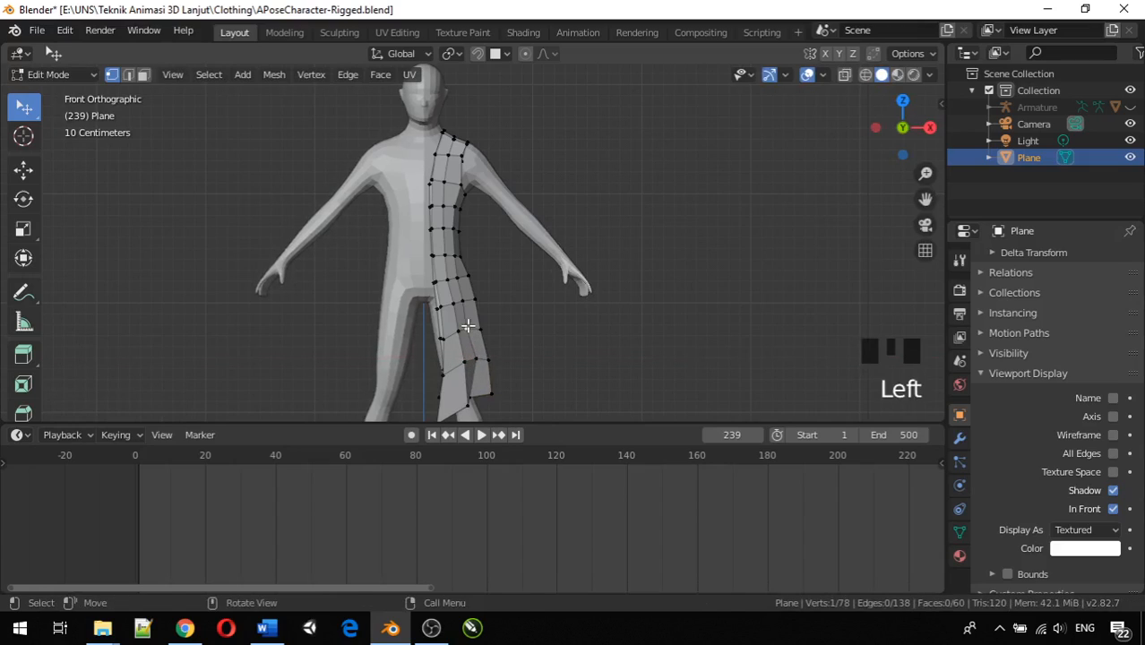
{"action": "key", "text": "g"}
{"action": "key", "text": "x"}
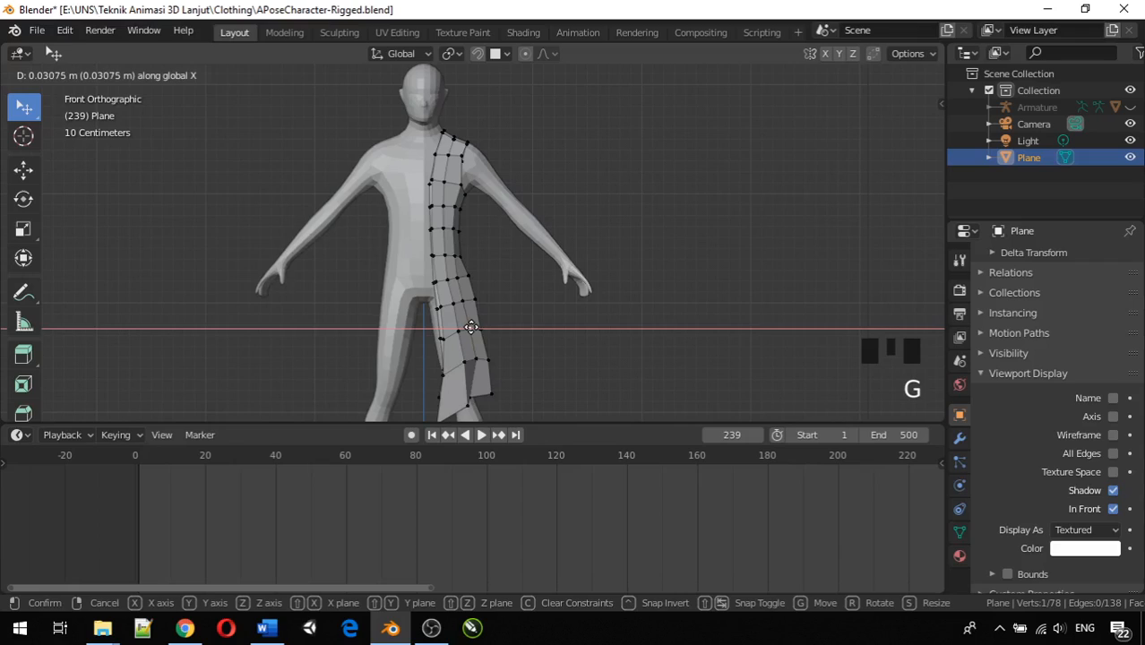
{"action": "left_click", "coordinate": [475, 346]}
{"action": "left_click", "coordinate": [476, 392]}
{"action": "key", "text": "g"}
{"action": "key", "text": "x"}
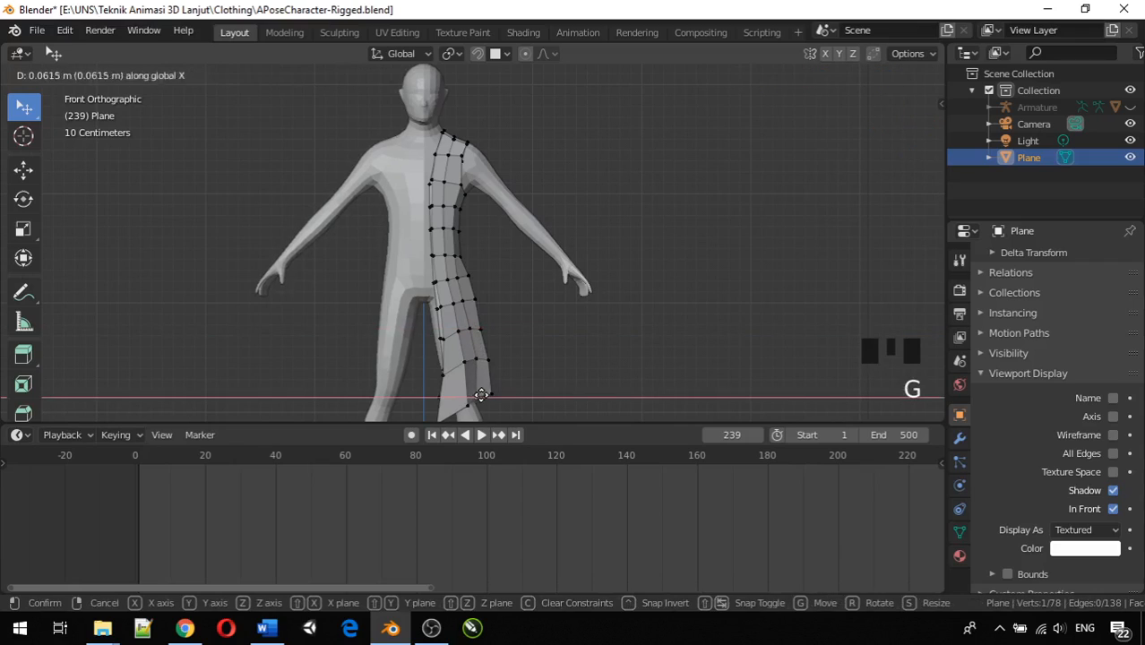
{"action": "left_click", "coordinate": [483, 394]}
Select the five hip-to-hem vertices of the back column beside the side edge and move them outward about 0.11 m along global X.
{"action": "middle_click_drag", "start_coordinate": [488, 395], "coordinate": [195, 418]}
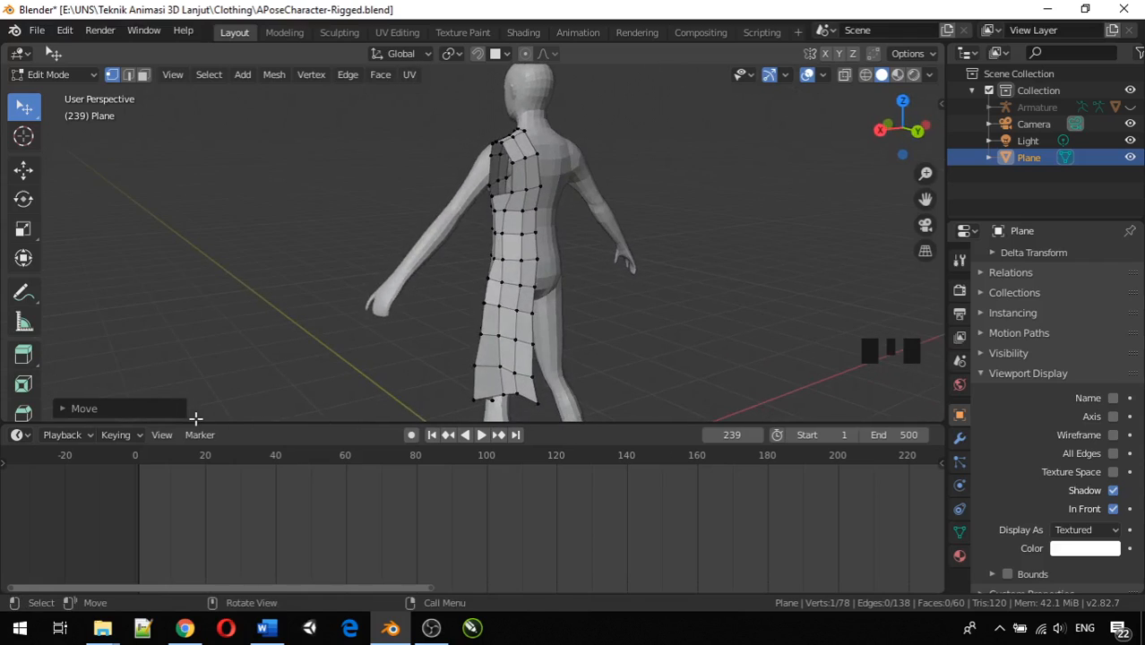
{"action": "key", "text": "ctrl+KP_1"}
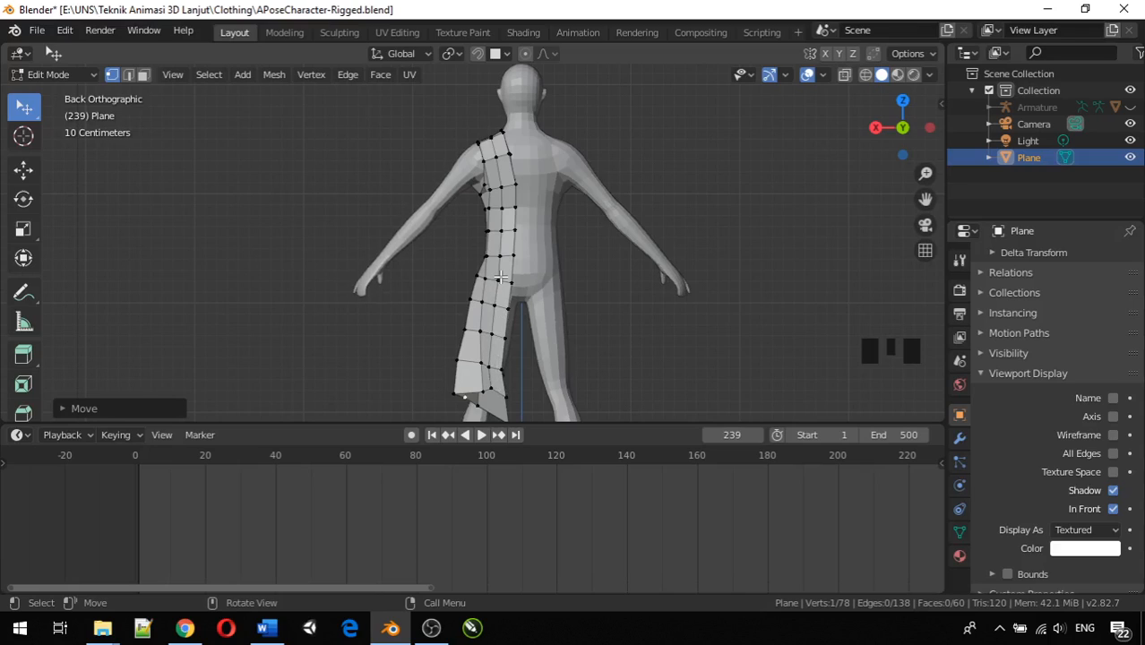
{"action": "middle_click_drag", "start_coordinate": [496, 292], "coordinate": [538, 301]}
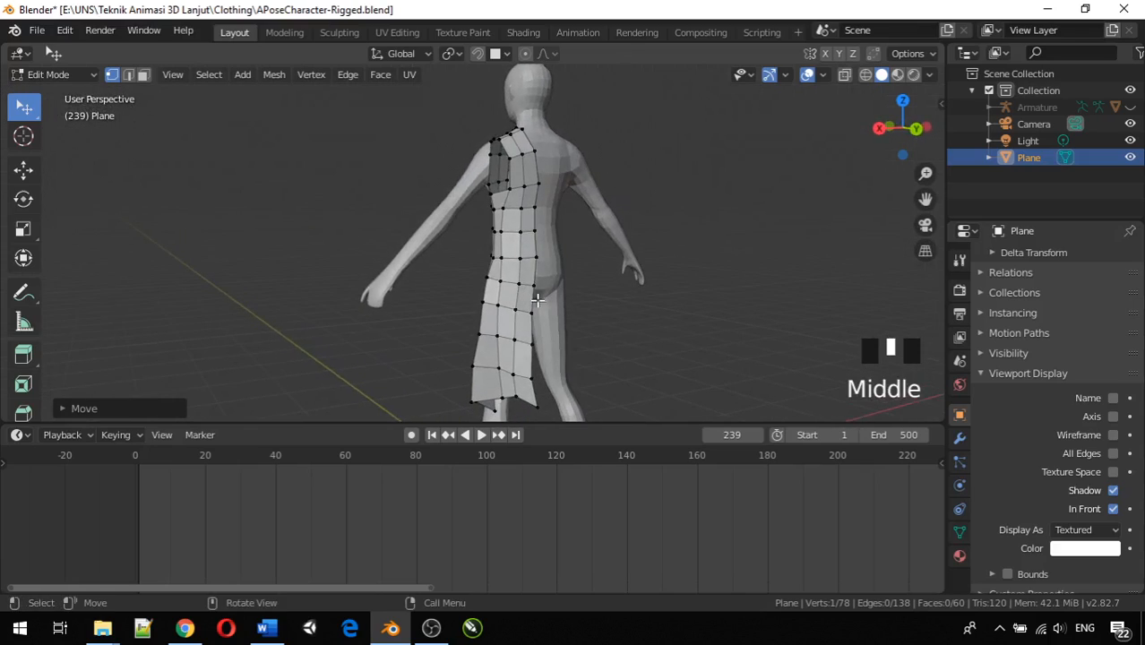
{"action": "left_click", "coordinate": [498, 281]}
{"action": "left_click", "coordinate": [499, 303], "text": "shift"}
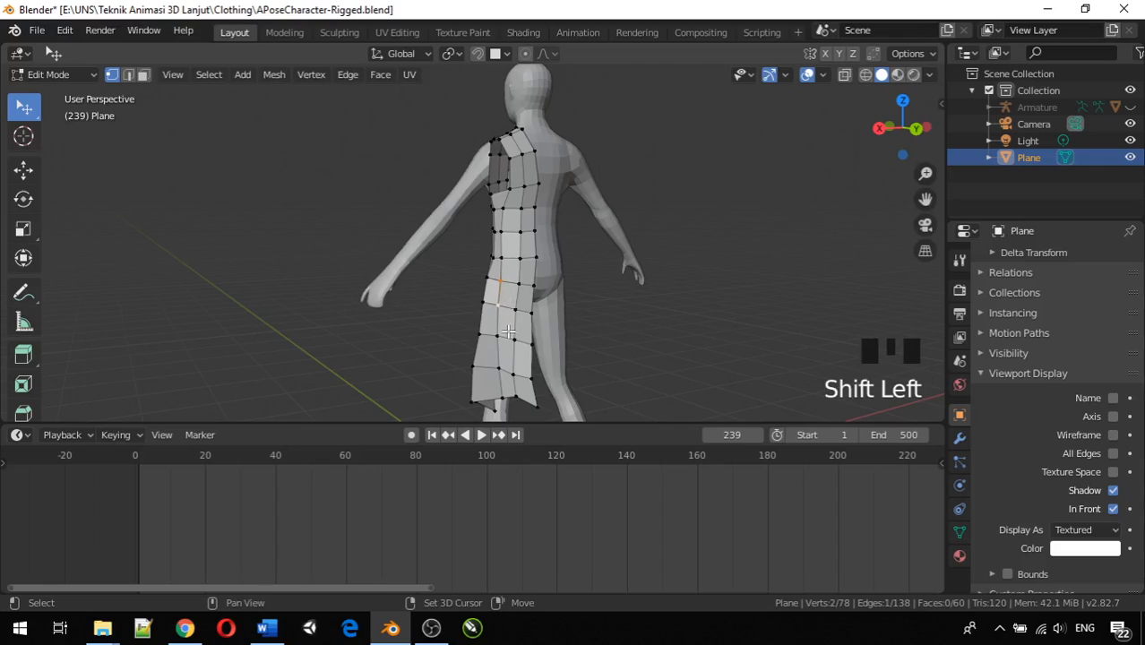
{"action": "left_click", "coordinate": [499, 337], "text": "shift"}
{"action": "left_click", "coordinate": [499, 368], "text": "shift"}
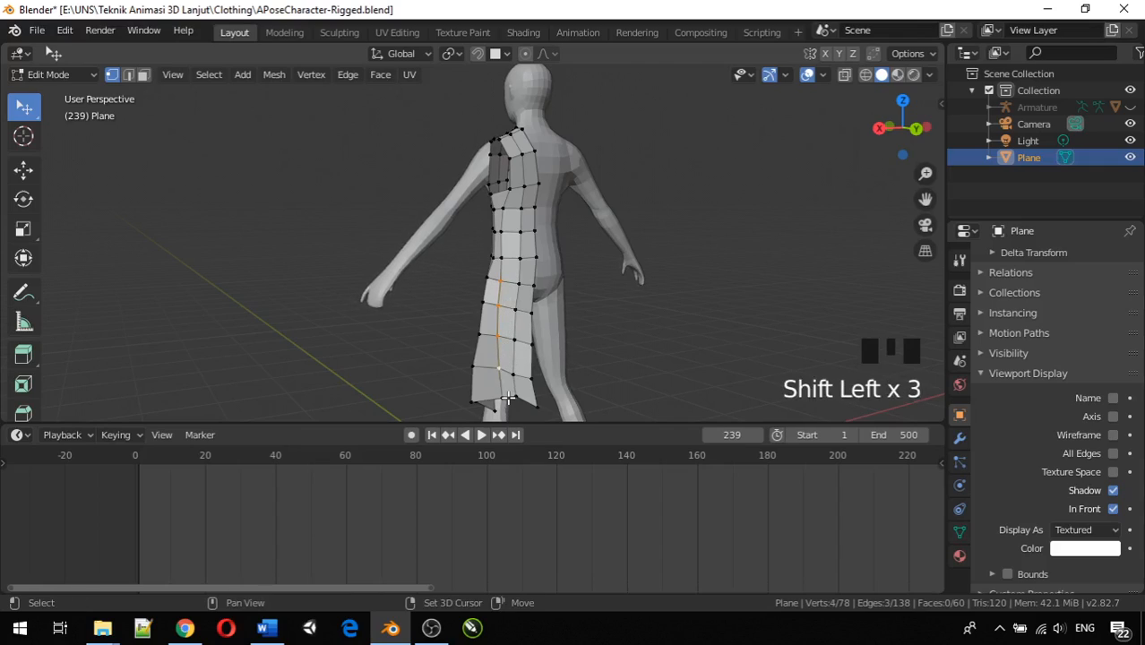
{"action": "left_click", "coordinate": [517, 399], "text": "shift"}
{"action": "left_click", "coordinate": [518, 401], "text": "shift"}
{"action": "left_click", "coordinate": [501, 401], "text": "shift"}
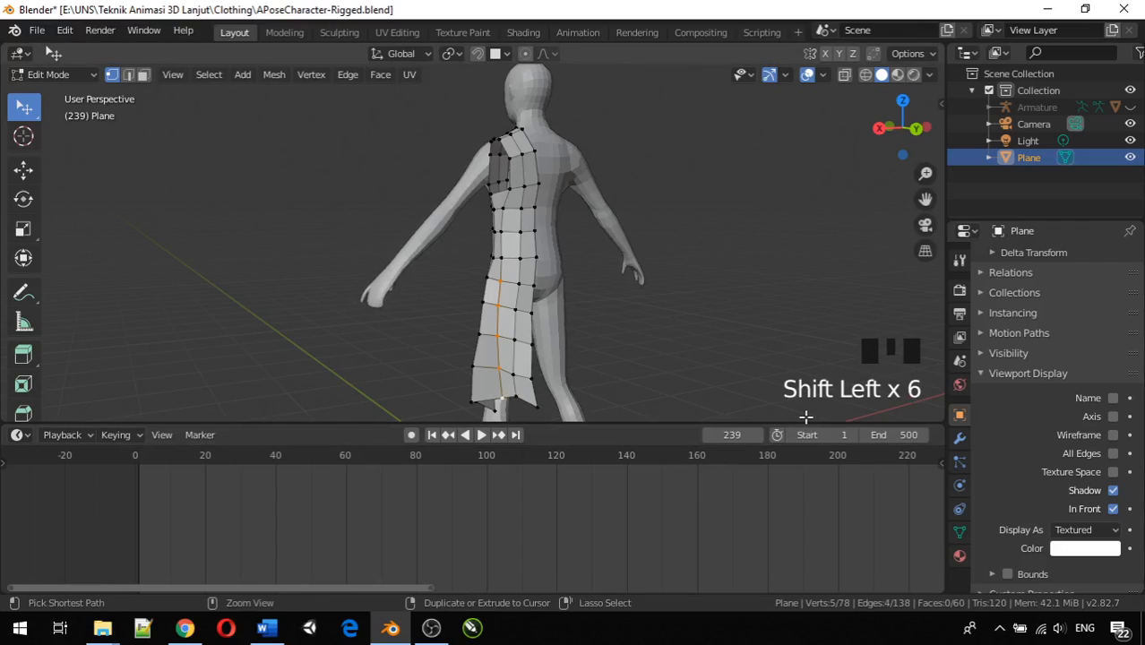
{"action": "key", "text": "ctrl+KP_1"}
{"action": "key", "text": "g"}
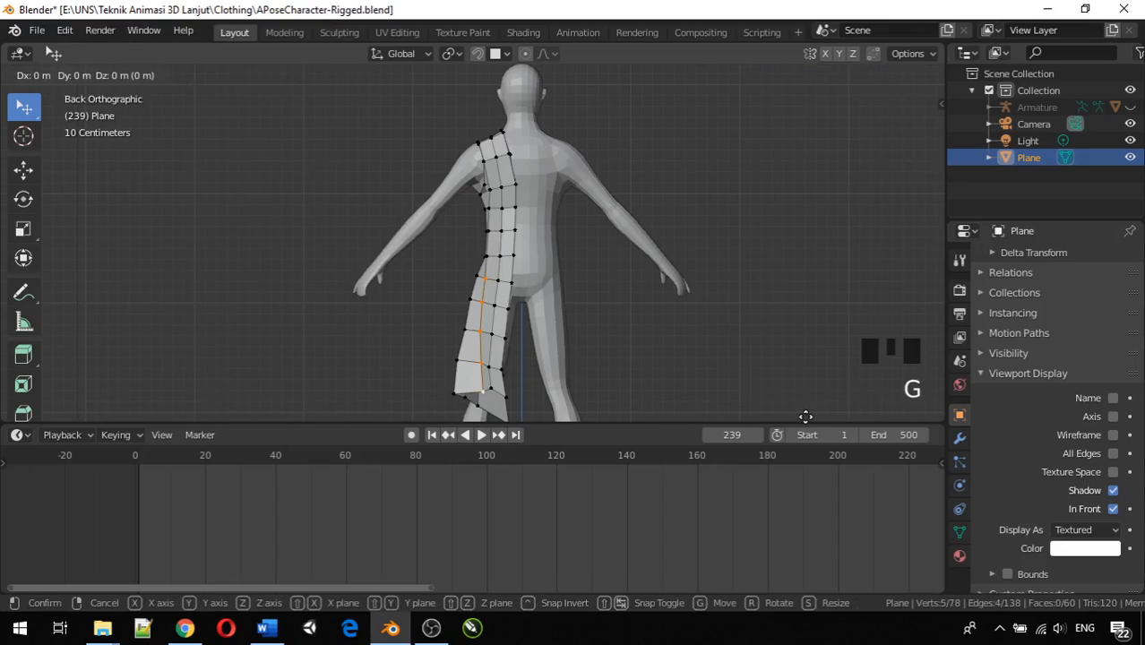
{"action": "key", "text": "x"}
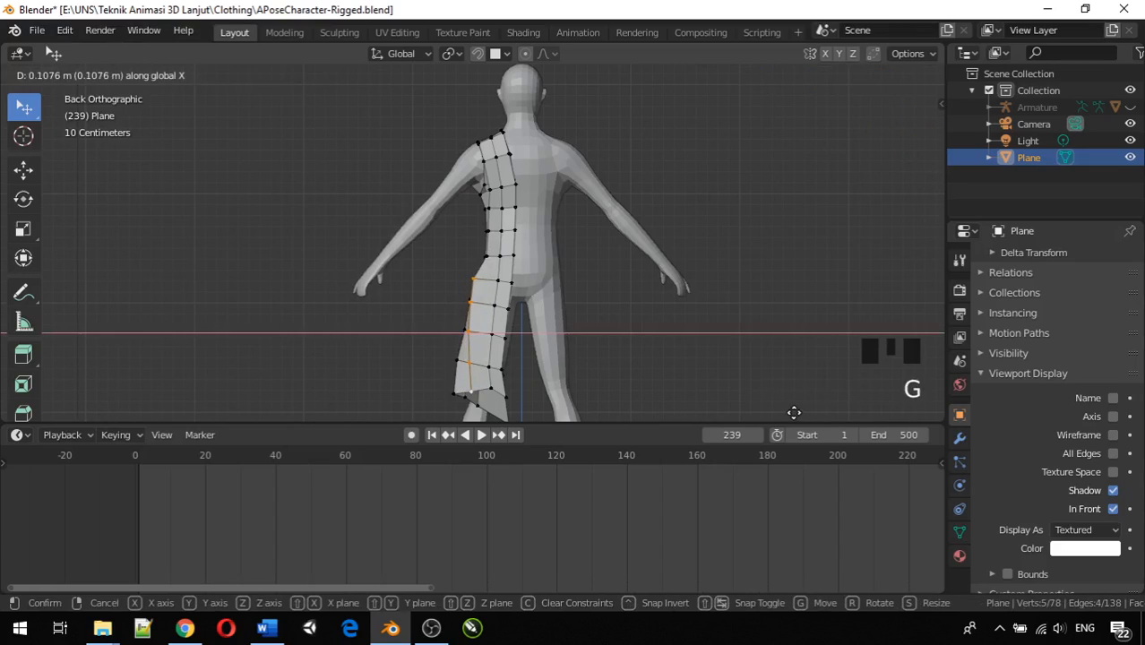
{"action": "left_click", "coordinate": [793, 413]}
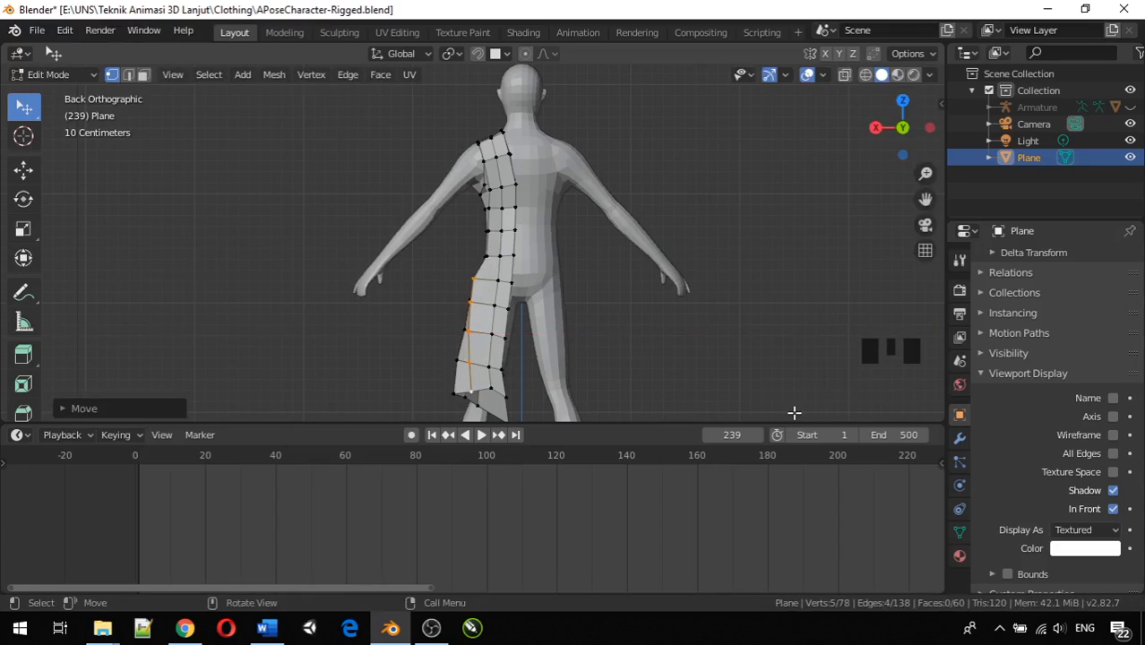
Move the hip vertex of that back column inward about 0.06 m along the global X axis.
{"action": "left_click", "coordinate": [475, 278]}
{"action": "key", "text": "g"}
{"action": "key", "text": "x"}
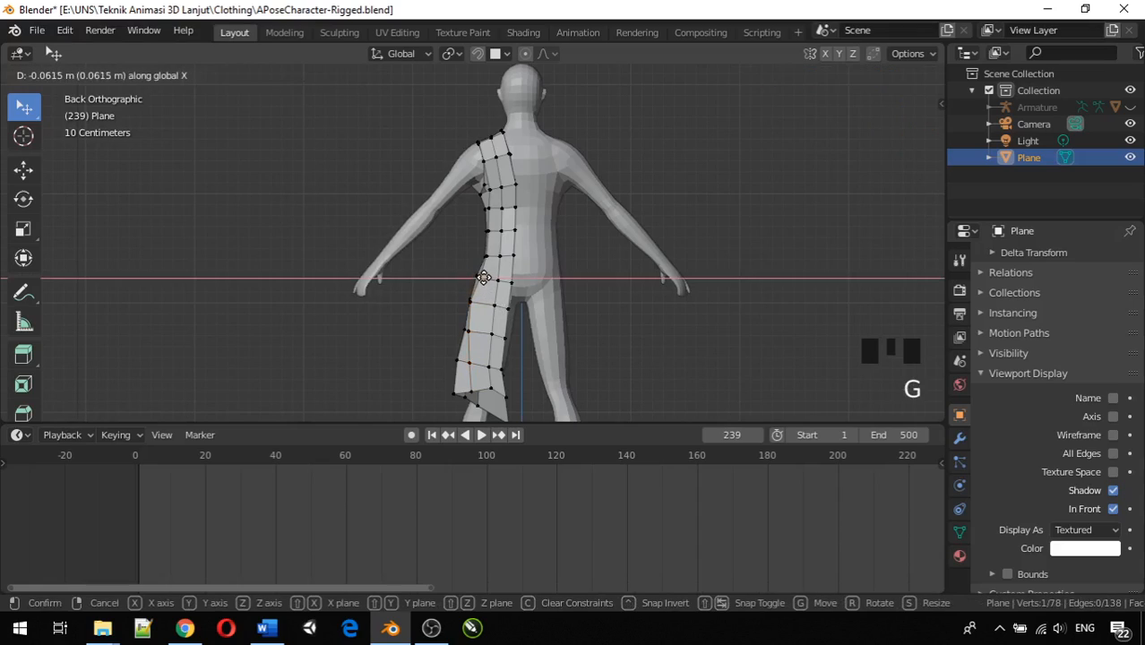
{"action": "left_click", "coordinate": [485, 280]}
Move the column's second vertex, just below the hip, inward about 0.07 m along global X in back view.
{"action": "left_click", "coordinate": [476, 300]}
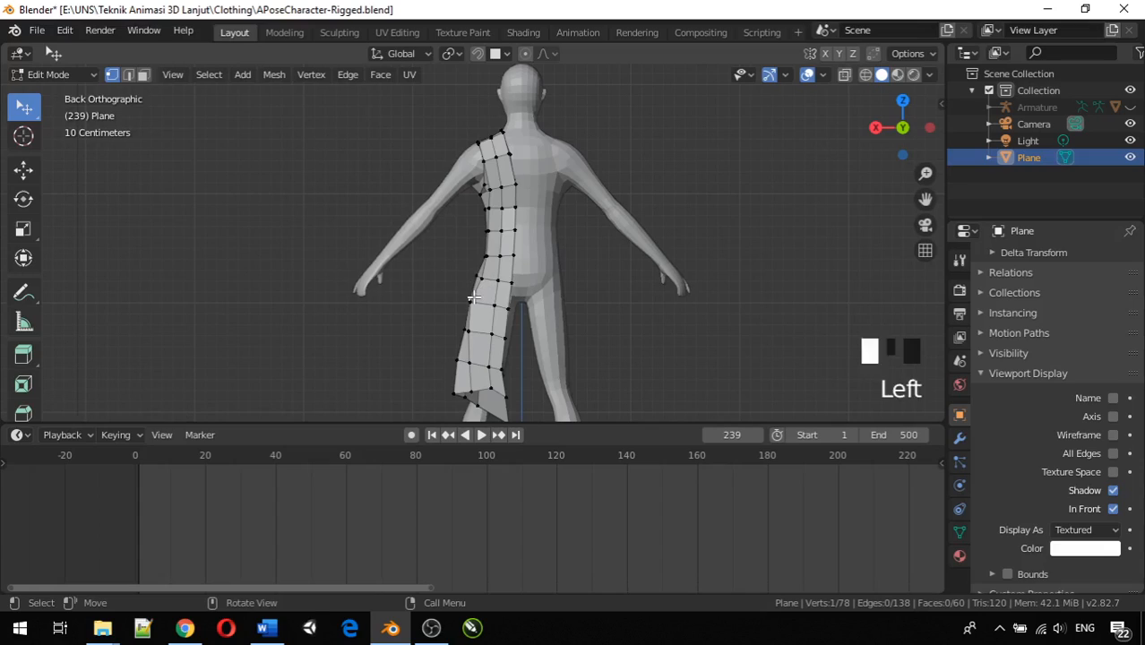
{"action": "key", "text": "g"}
{"action": "key", "text": "x"}
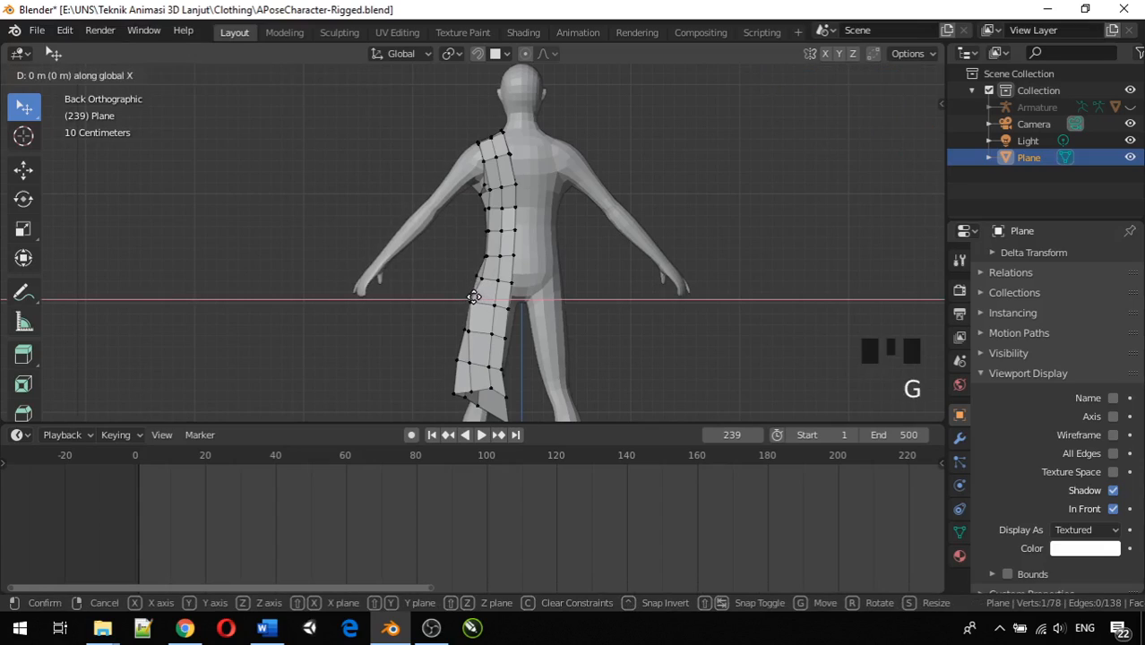
{"action": "left_click", "coordinate": [473, 297]}
{"action": "middle_click_drag", "start_coordinate": [487, 306], "coordinate": [561, 330]}
{"action": "left_click", "coordinate": [492, 322]}
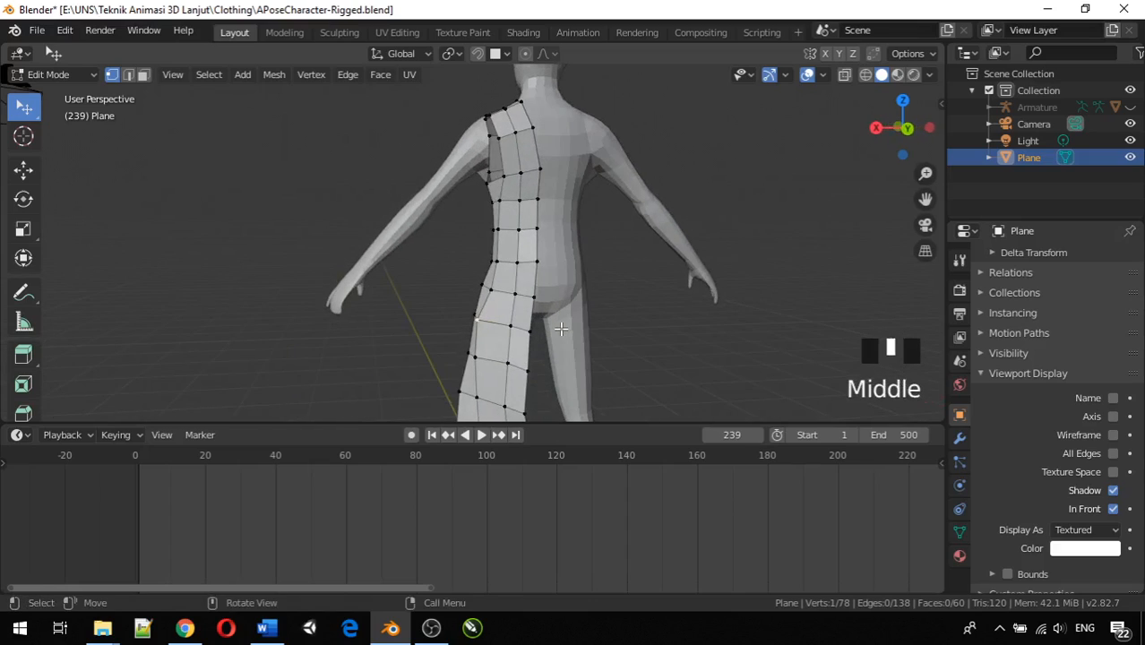
{"action": "key", "text": "ctrl+KP_1"}
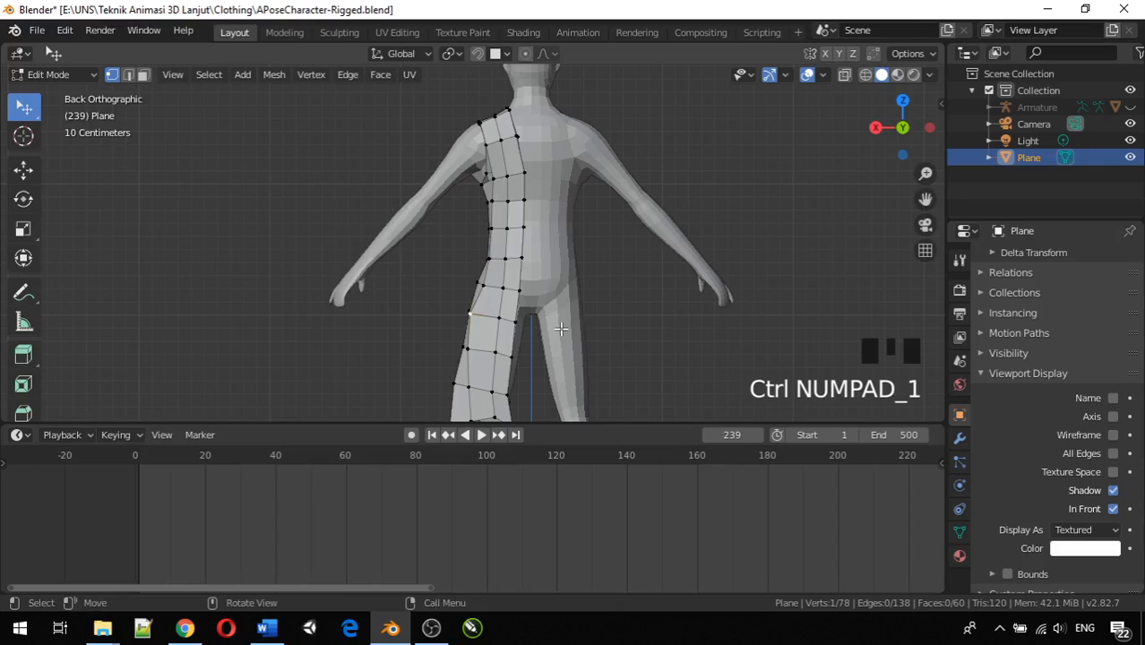
{"action": "key", "text": "f"}
{"action": "key", "text": "g"}
{"action": "key", "text": "x"}
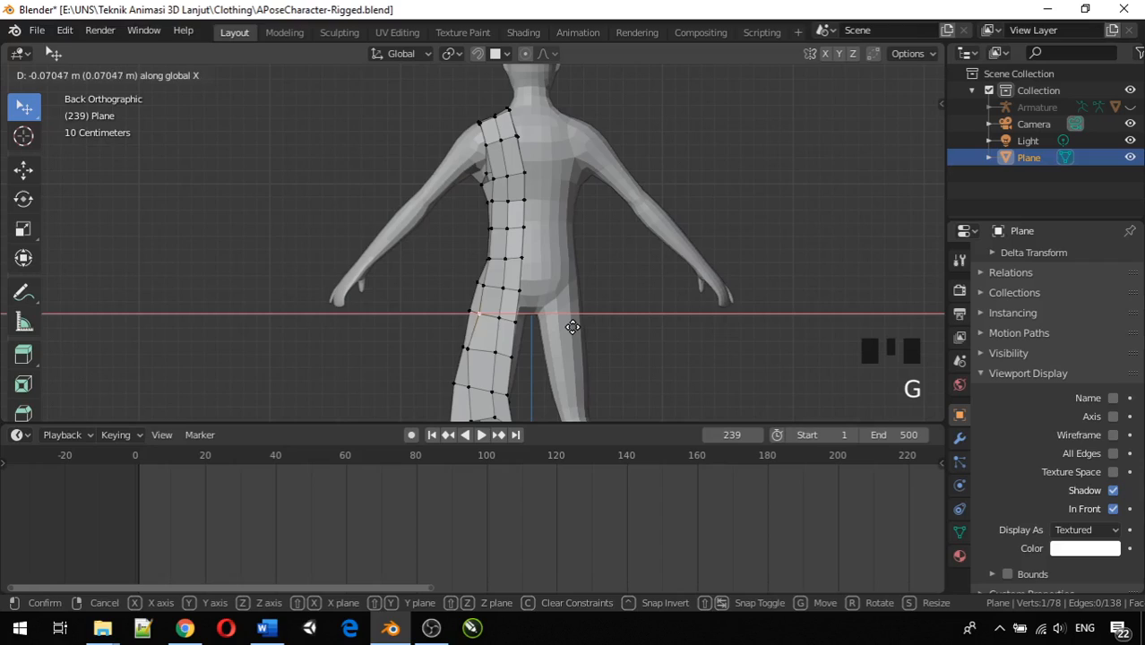
{"action": "left_click", "coordinate": [575, 327]}
Move the third and fourth vertices of the same back column slightly inward to space the columns evenly.
{"action": "left_click", "coordinate": [479, 352]}
{"action": "key", "text": "g"}
{"action": "key", "text": "x"}
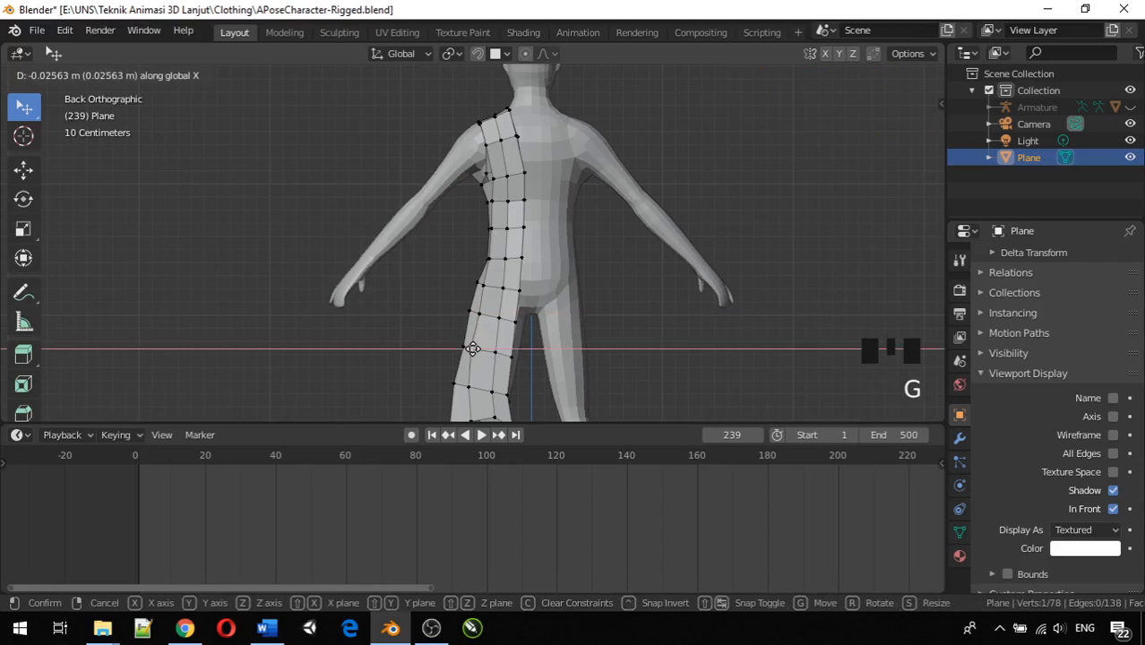
{"action": "left_click", "coordinate": [477, 350]}
{"action": "scroll", "coordinate": [476, 351], "scroll_direction": "down", "scroll_amount": 1}
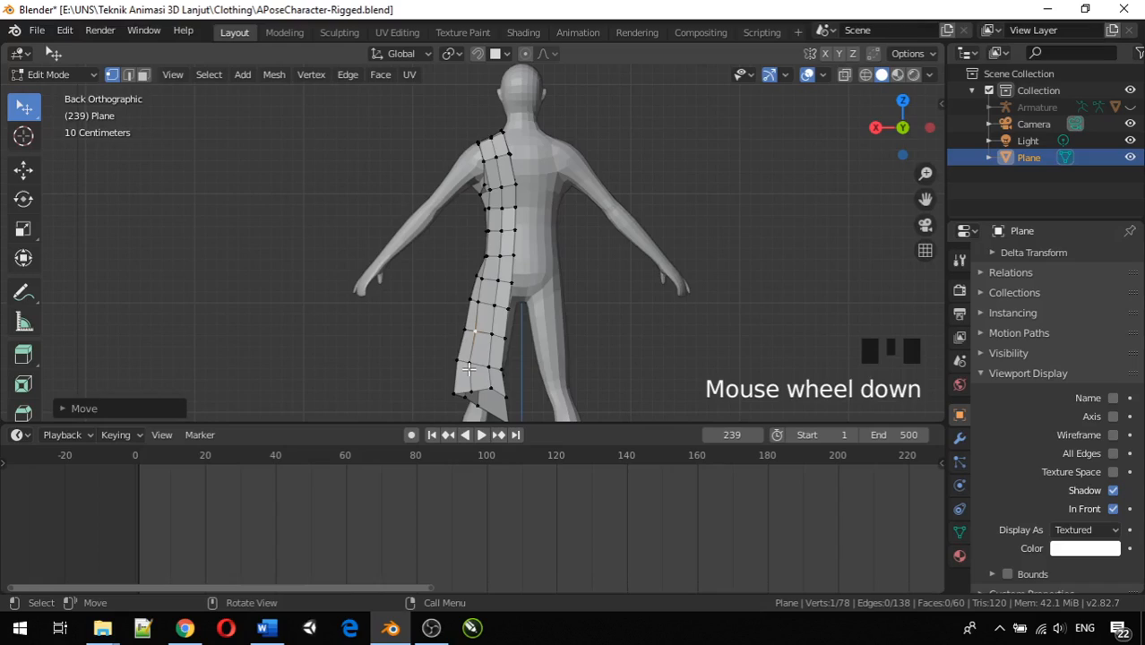
{"action": "left_click", "coordinate": [468, 367]}
{"action": "key", "text": "g"}
{"action": "left_click", "coordinate": [472, 367]}
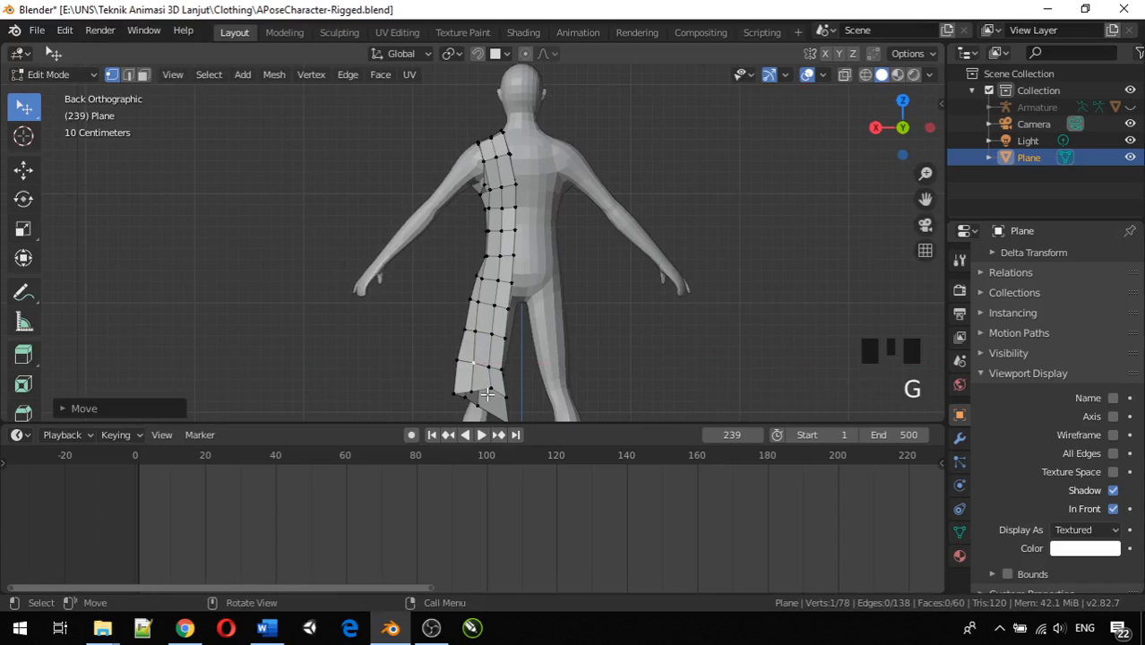
Raise the back vertices of the row just above the hem along global Z to level that row.
{"action": "left_click", "coordinate": [497, 388]}
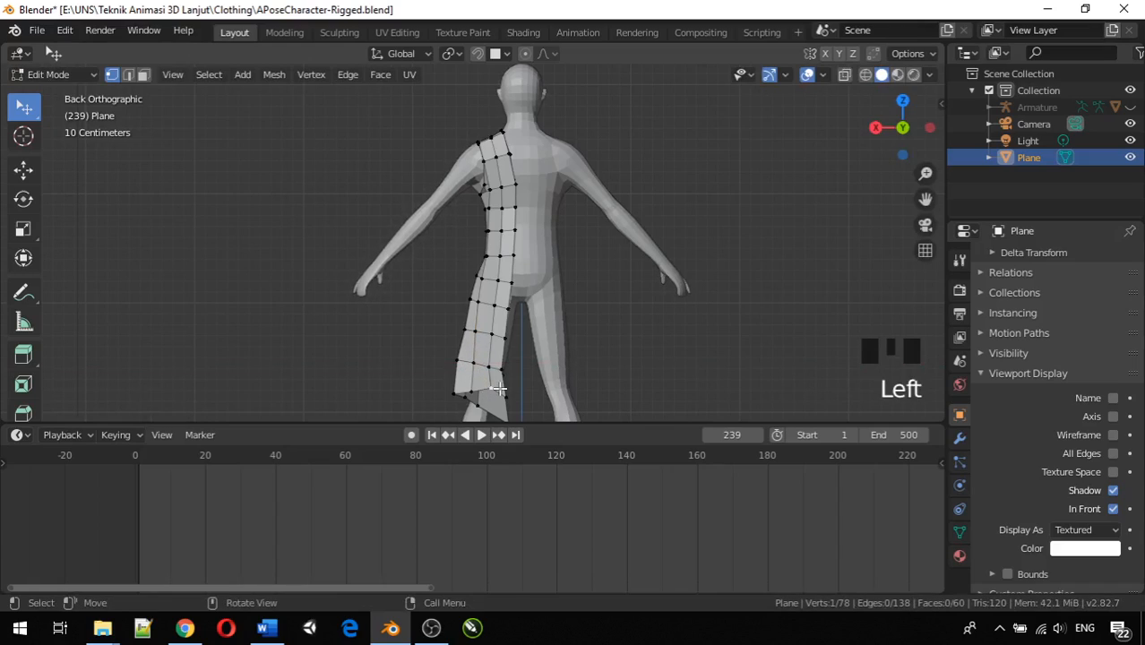
{"action": "left_click", "coordinate": [489, 367]}
{"action": "key", "text": "g"}
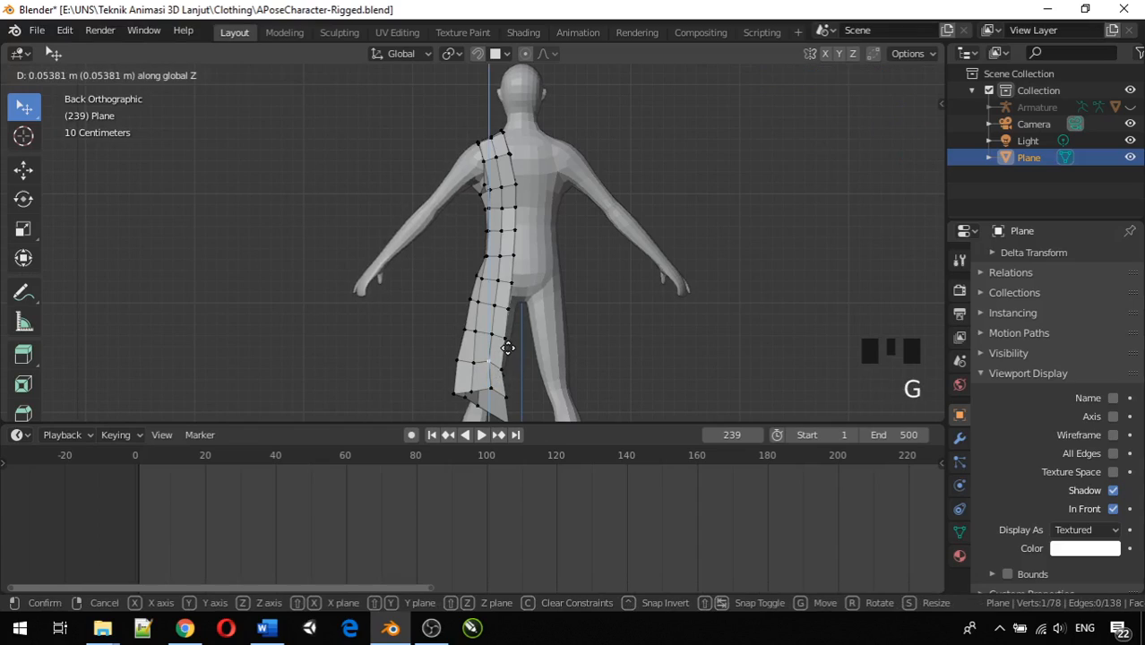
{"action": "left_click", "coordinate": [493, 358]}
{"action": "key", "text": "g"}
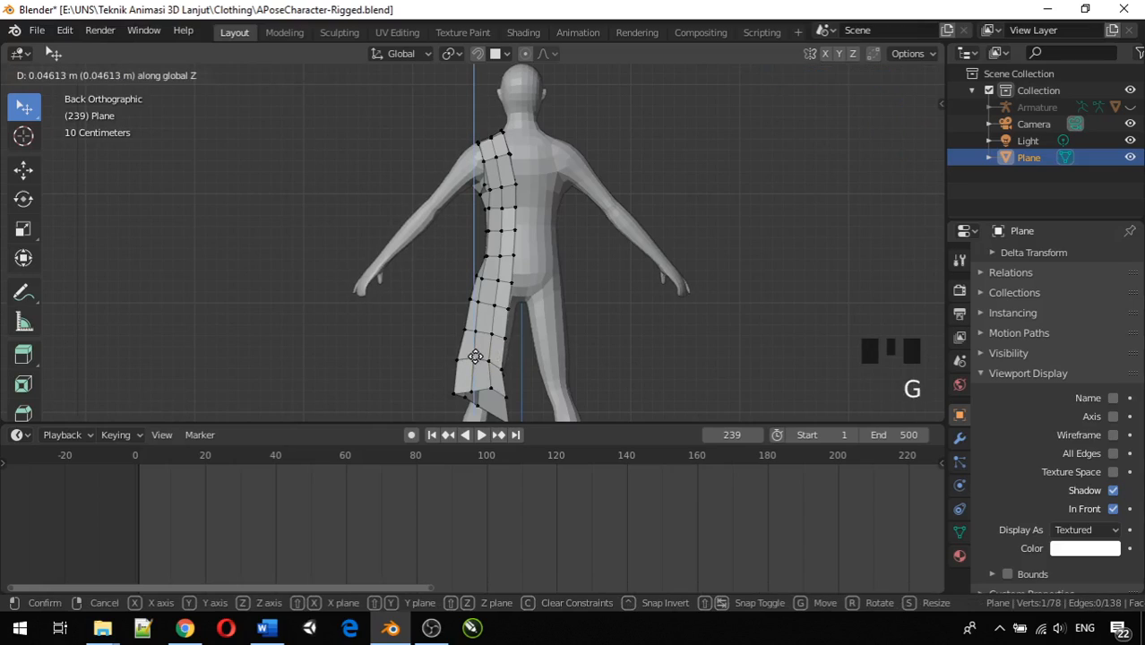
{"action": "left_click", "coordinate": [476, 358]}
{"action": "key", "text": "g"}
{"action": "key", "text": "z"}
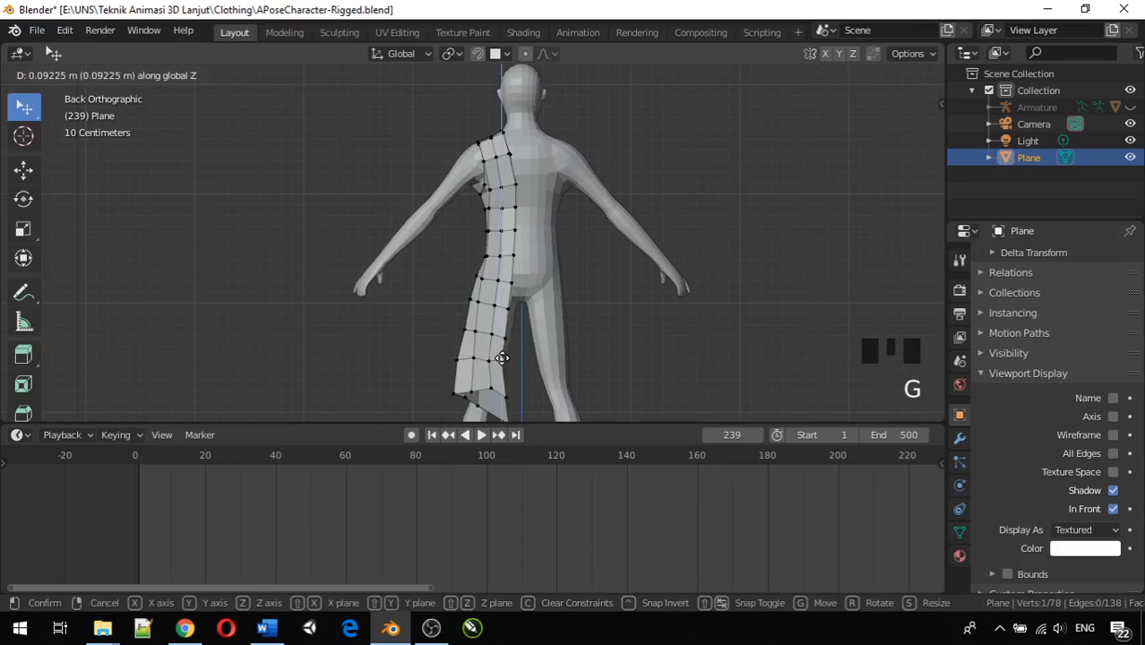
{"action": "left_click", "coordinate": [504, 356]}
{"action": "key", "text": "g"}
{"action": "key", "text": "z"}
{"action": "left_click", "coordinate": [488, 354]}
Raise the back vertices two rows above the hem along global Z to level that row.
{"action": "key", "text": "g"}
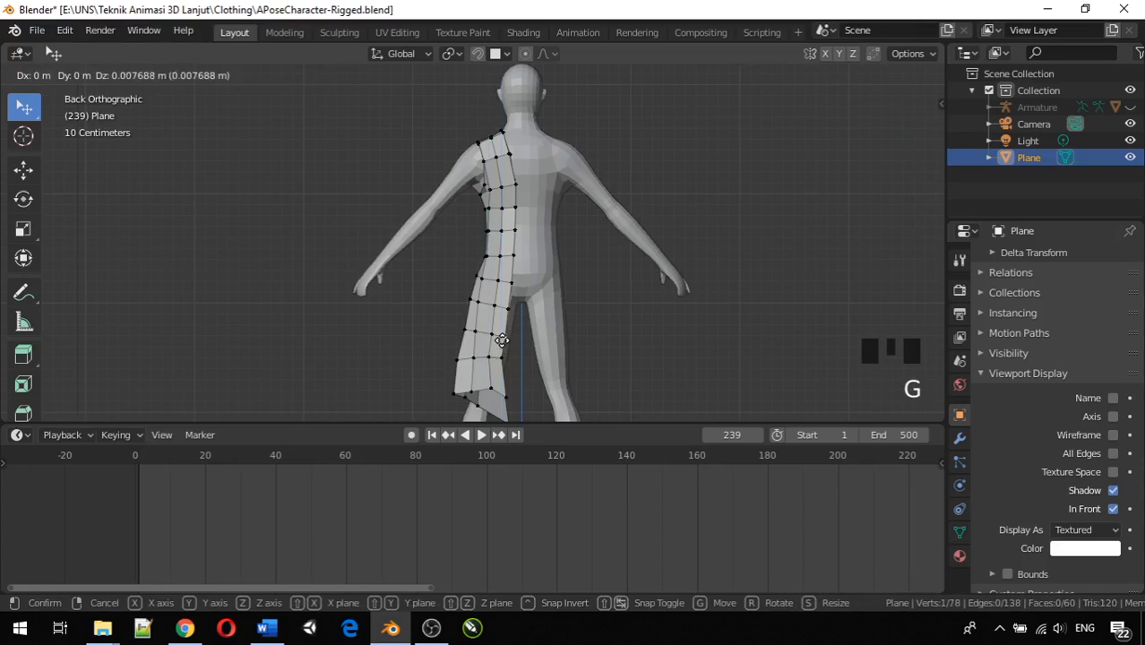
{"action": "key", "text": "z"}
{"action": "left_click", "coordinate": [502, 330]}
{"action": "left_click", "coordinate": [484, 334]}
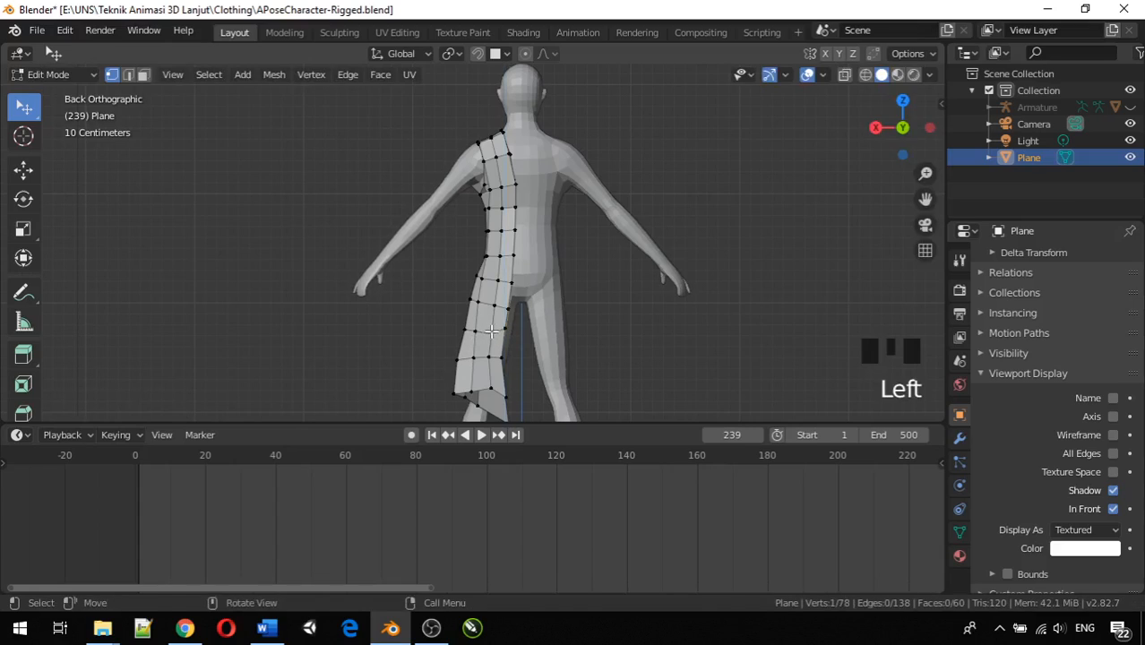
{"action": "key", "text": "g"}
{"action": "key", "text": "z"}
{"action": "left_click", "coordinate": [487, 329]}
{"action": "key", "text": "g"}
{"action": "key", "text": "z"}
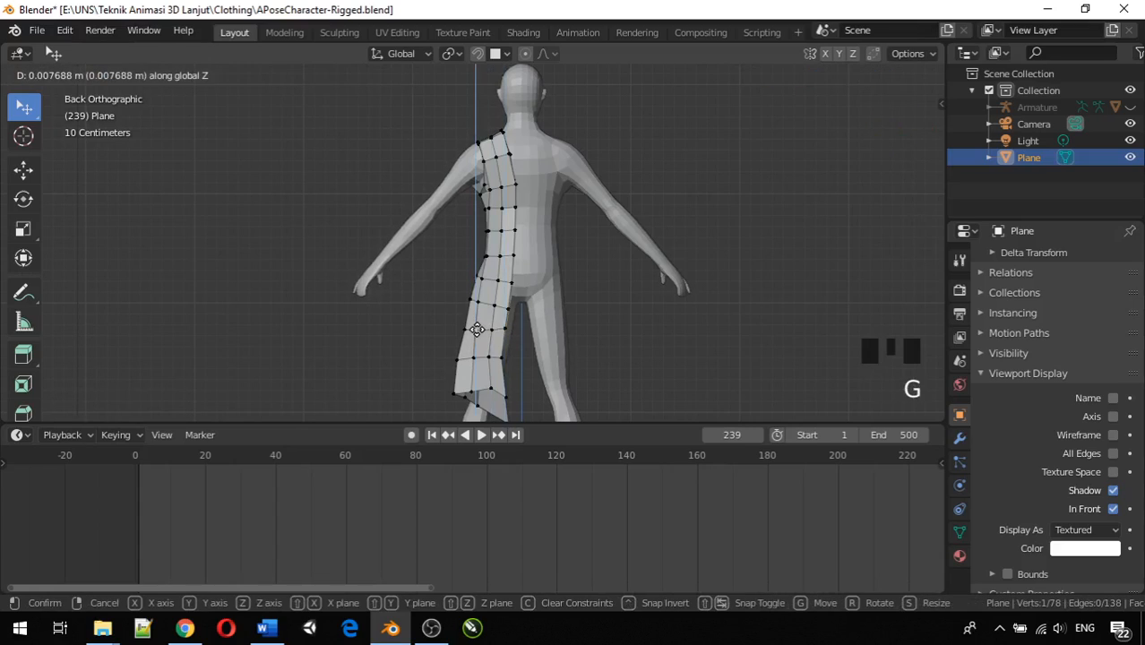
{"action": "left_click", "coordinate": [480, 328]}
Raise the two innermost back vertices of the row just below the hip along the global Z axis.
{"action": "key", "text": "g"}
{"action": "key", "text": "z"}
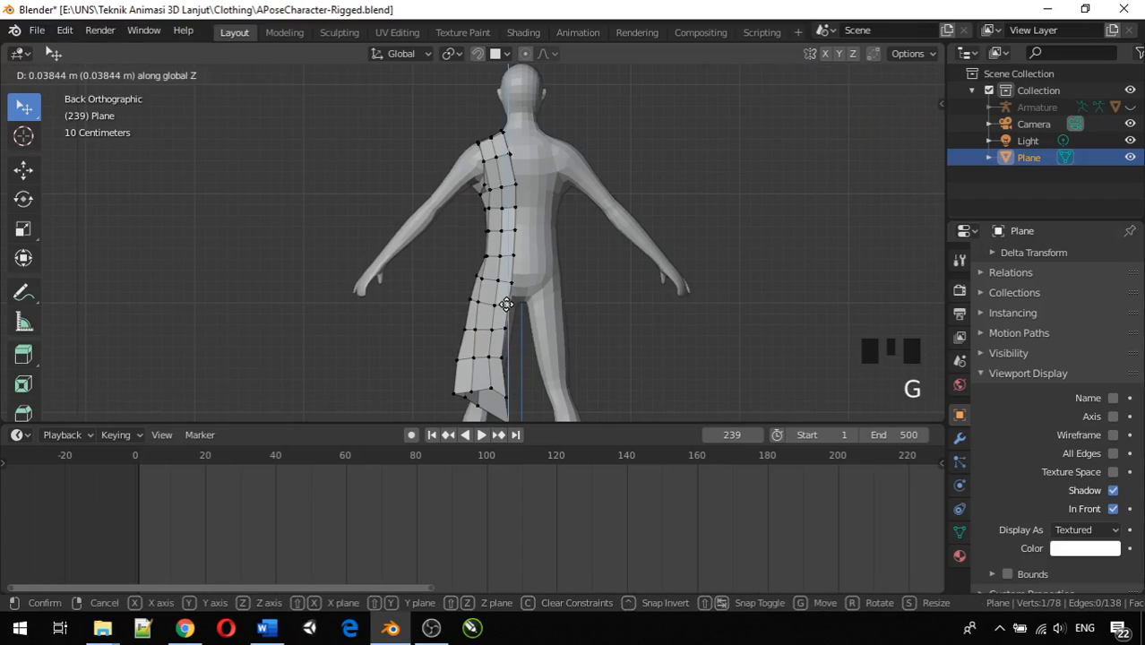
{"action": "left_click", "coordinate": [498, 305]}
{"action": "key", "text": "g"}
{"action": "key", "text": "z"}
{"action": "left_click", "coordinate": [491, 305]}
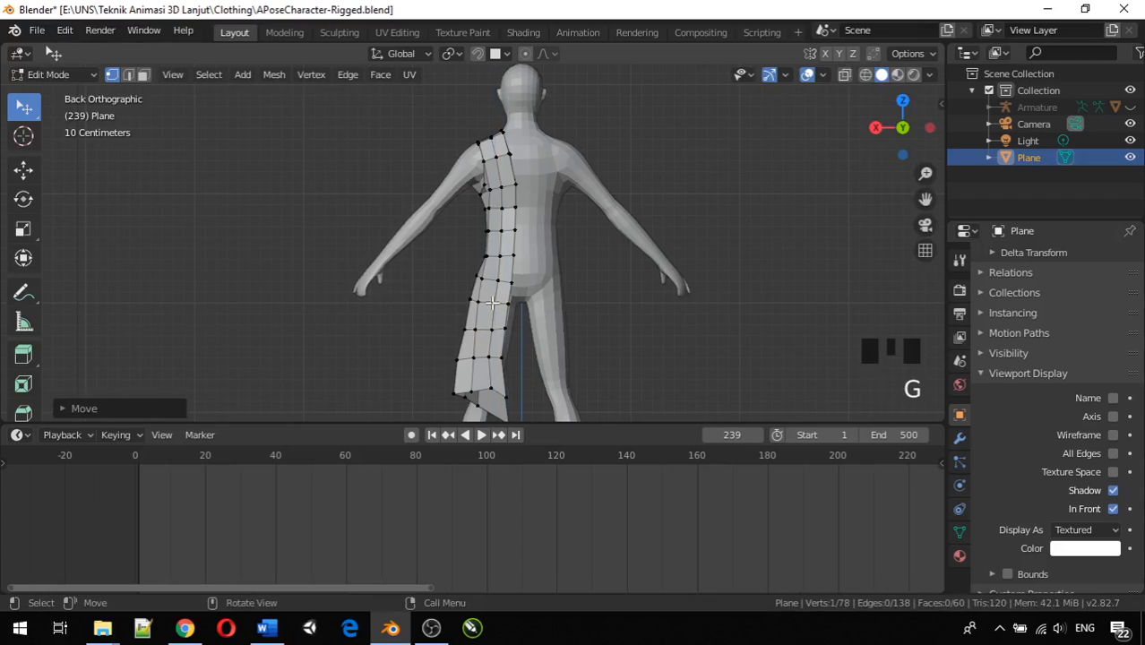
Adjust the heights of the two outer back vertices in the row just below the hip along global Z.
{"action": "left_click", "coordinate": [482, 303]}
{"action": "key", "text": "g"}
{"action": "key", "text": "z"}
{"action": "left_click", "coordinate": [480, 301]}
{"action": "left_click", "coordinate": [471, 302]}
{"action": "key", "text": "g"}
{"action": "key", "text": "z"}
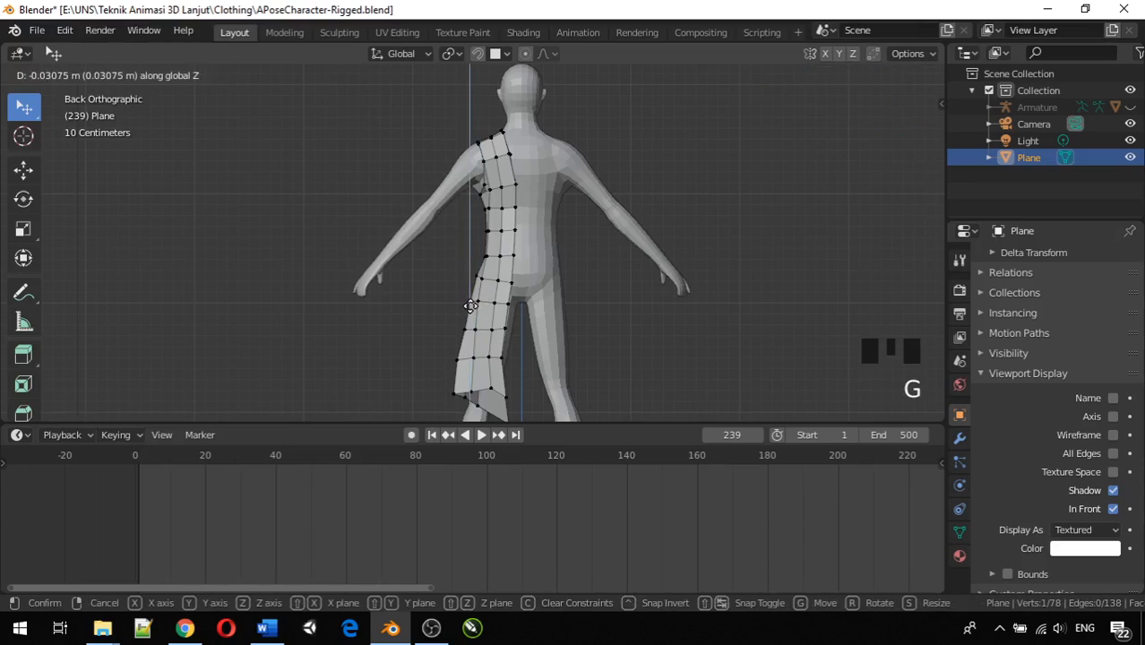
{"action": "left_click", "coordinate": [470, 307]}
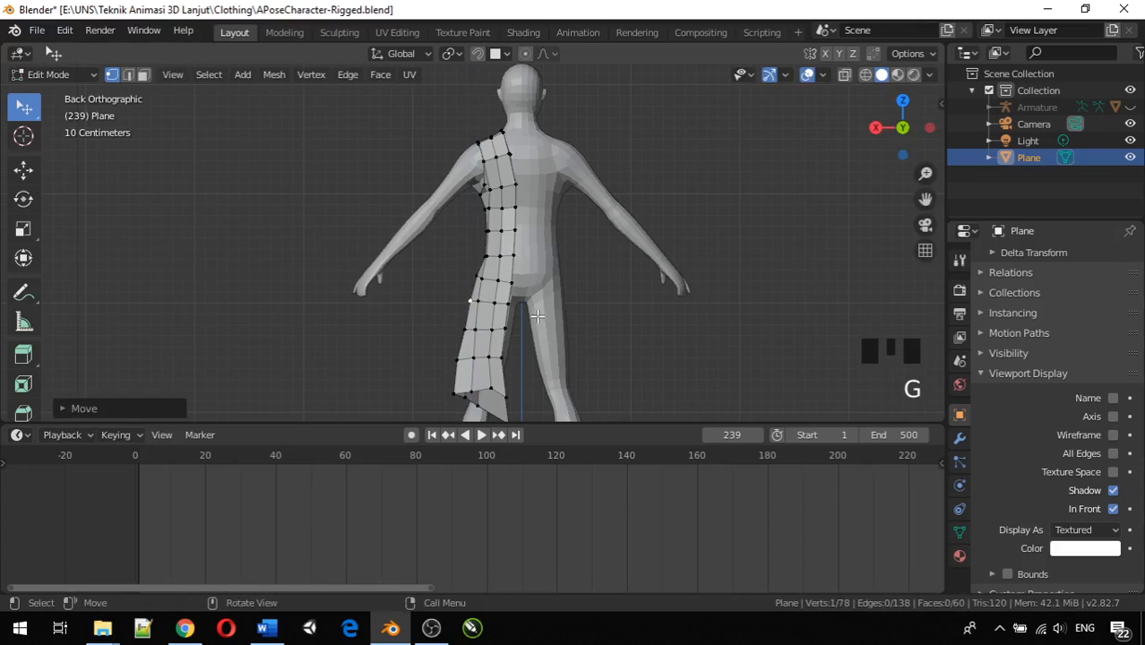
Level the back vertices of the hip row by adjusting their heights along the global Z axis.
{"action": "left_click", "coordinate": [479, 276]}
{"action": "key", "text": "g"}
{"action": "key", "text": "z"}
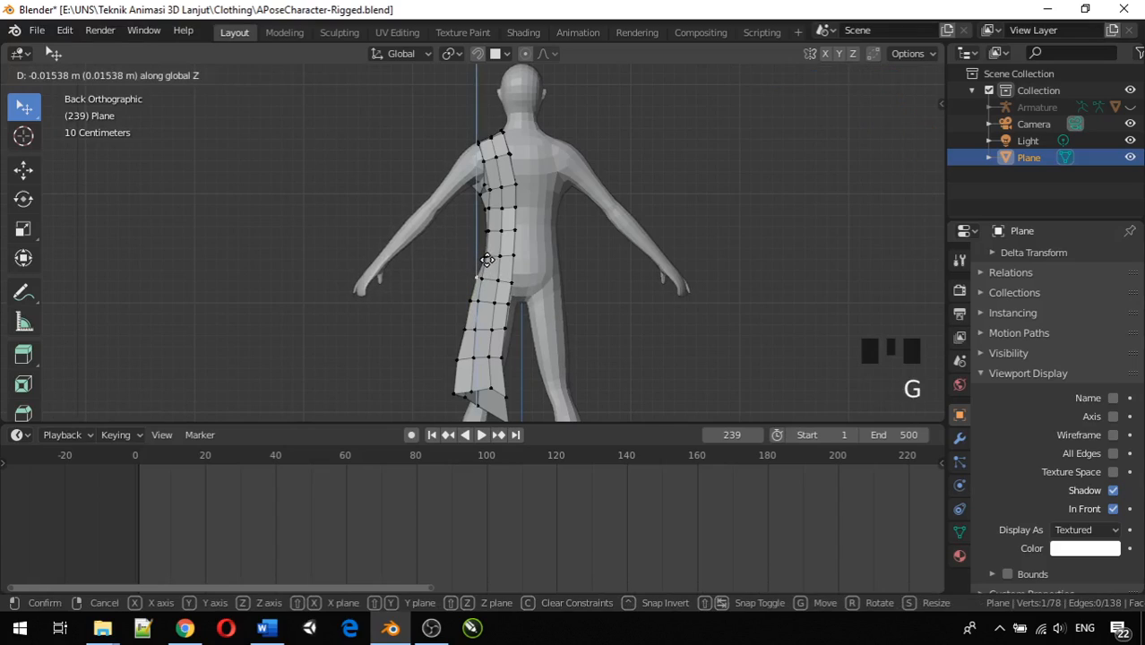
{"action": "left_click", "coordinate": [521, 273]}
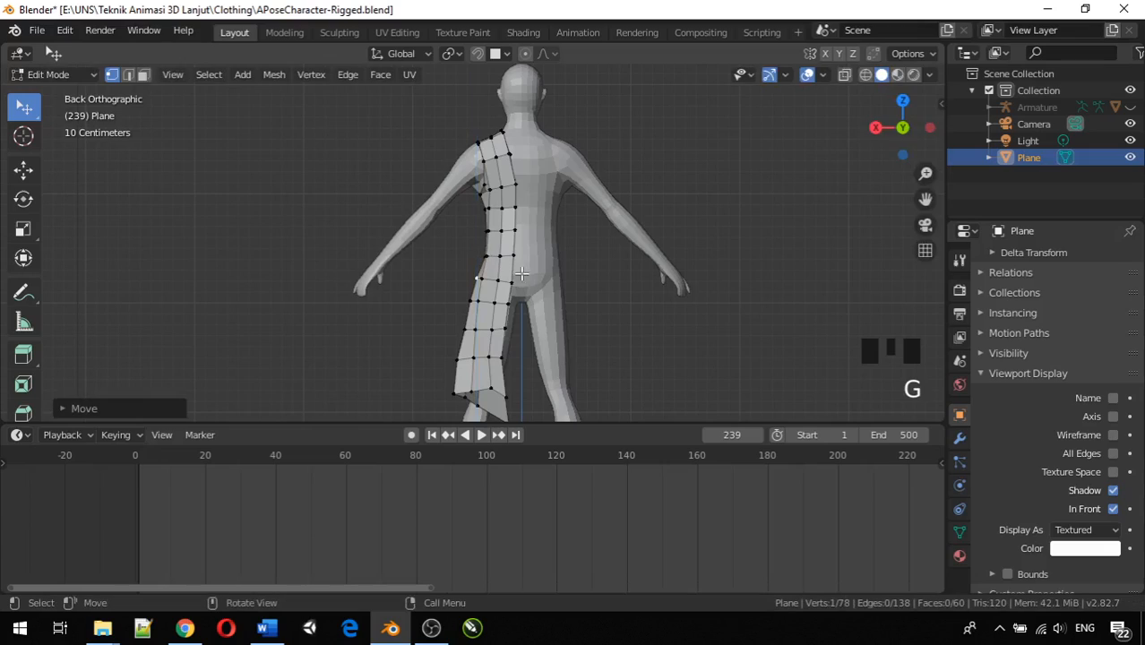
{"action": "key", "text": "g"}
{"action": "key", "text": "z"}
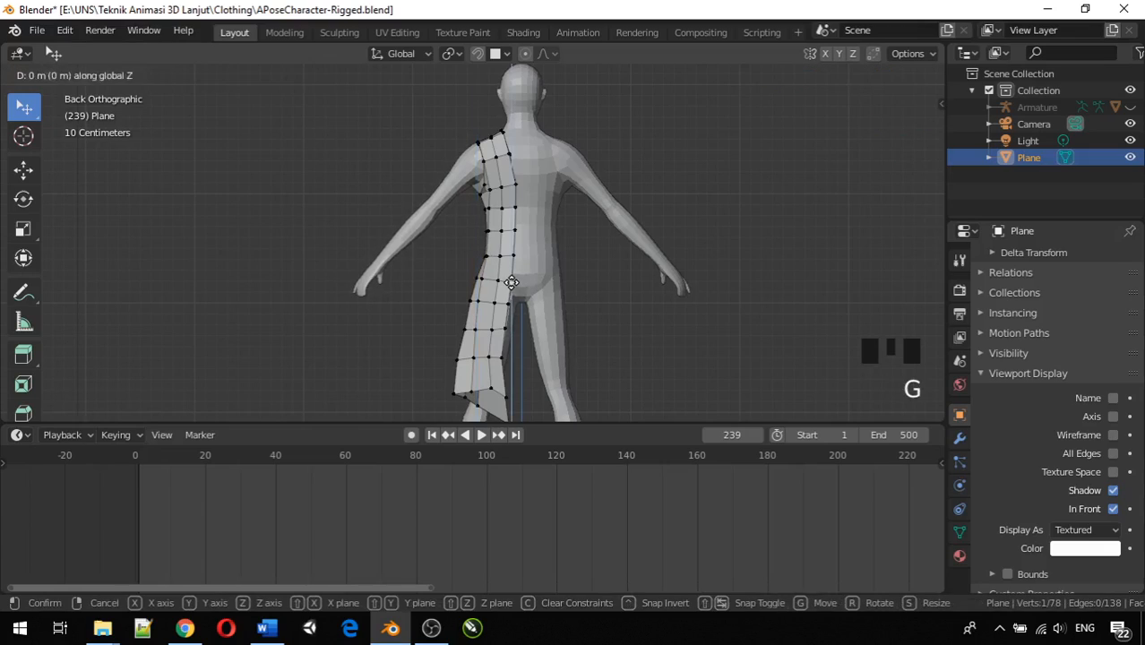
{"action": "left_click", "coordinate": [503, 280]}
{"action": "key", "text": "g"}
{"action": "key", "text": "z"}
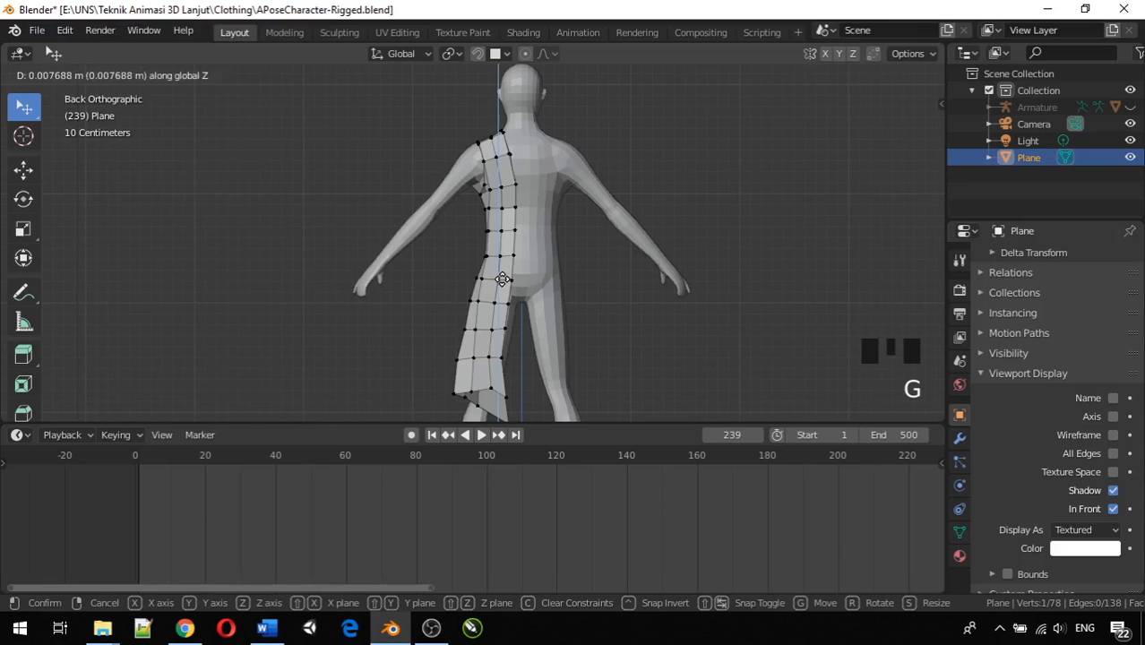
{"action": "left_click", "coordinate": [521, 285]}
Enable proportional editing and raise the side vertex two rows above the hem with a proportional size of 0.91.
{"action": "middle_click_drag", "start_coordinate": [570, 311], "coordinate": [484, 366]}
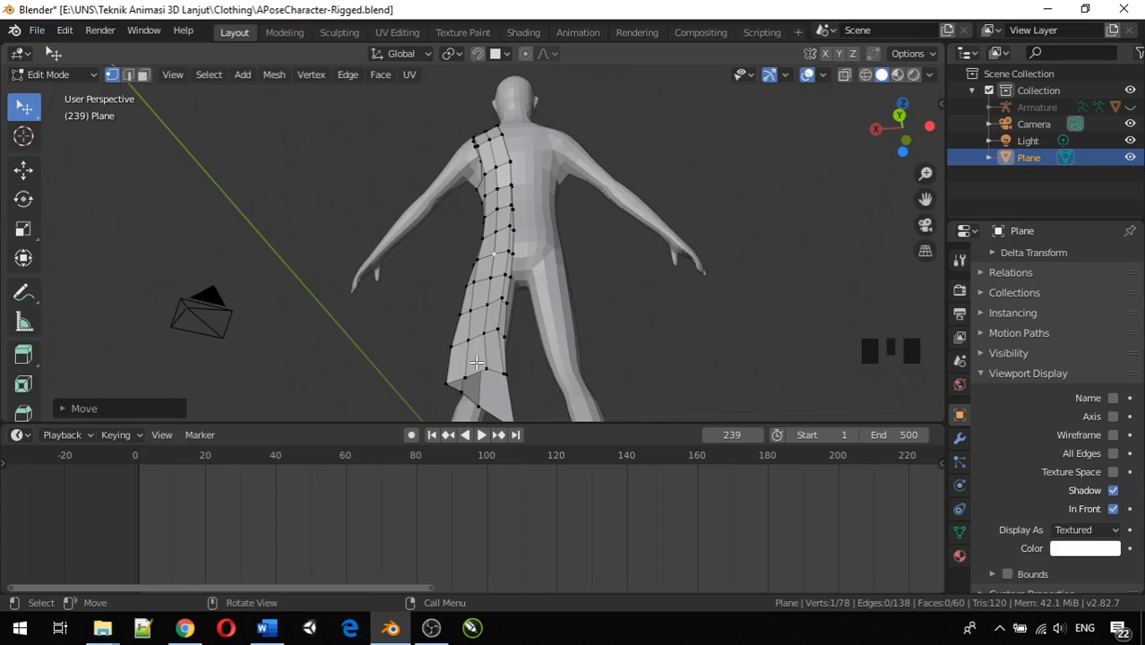
{"action": "key", "text": "ctrl+KP_1"}
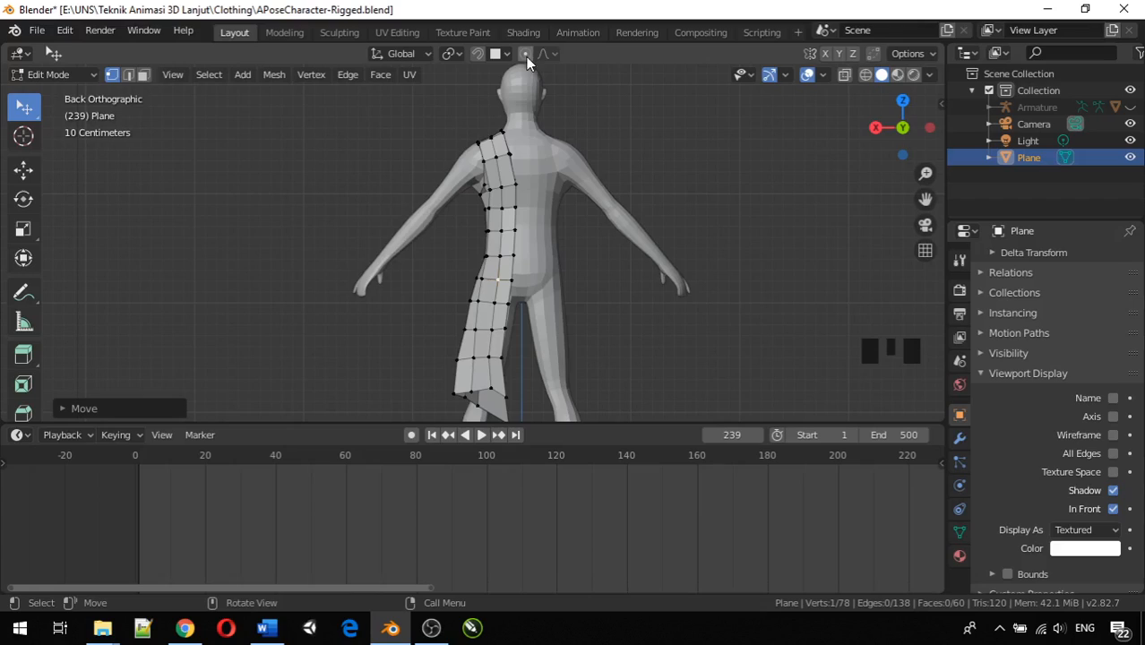
{"action": "left_click", "coordinate": [467, 330]}
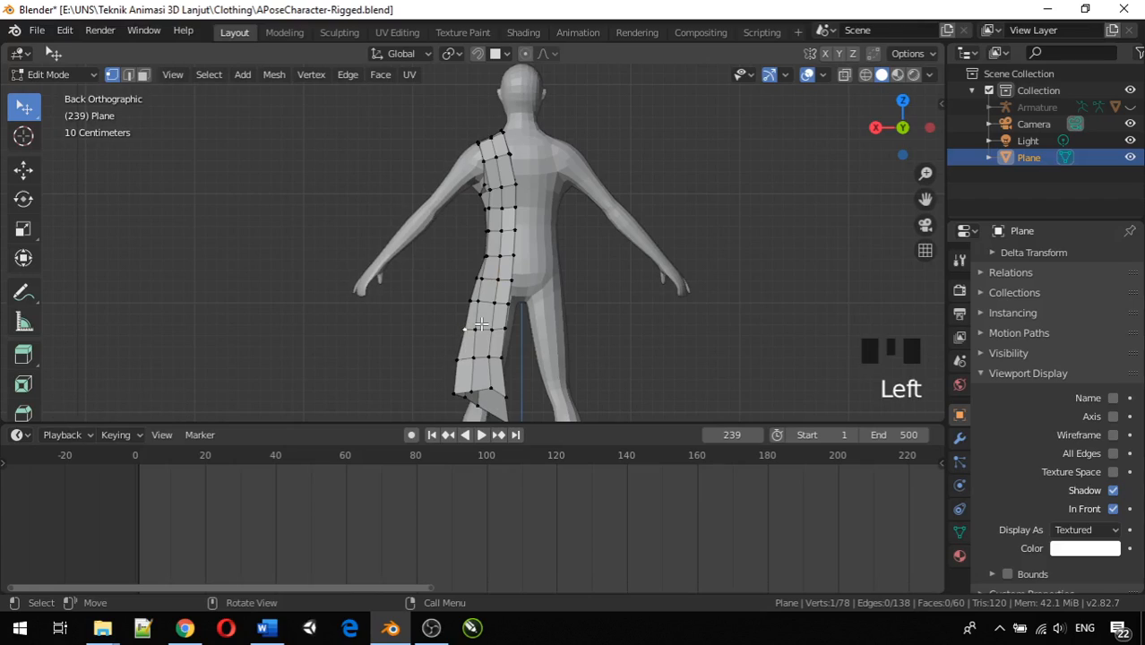
{"action": "key", "text": "KP_1"}
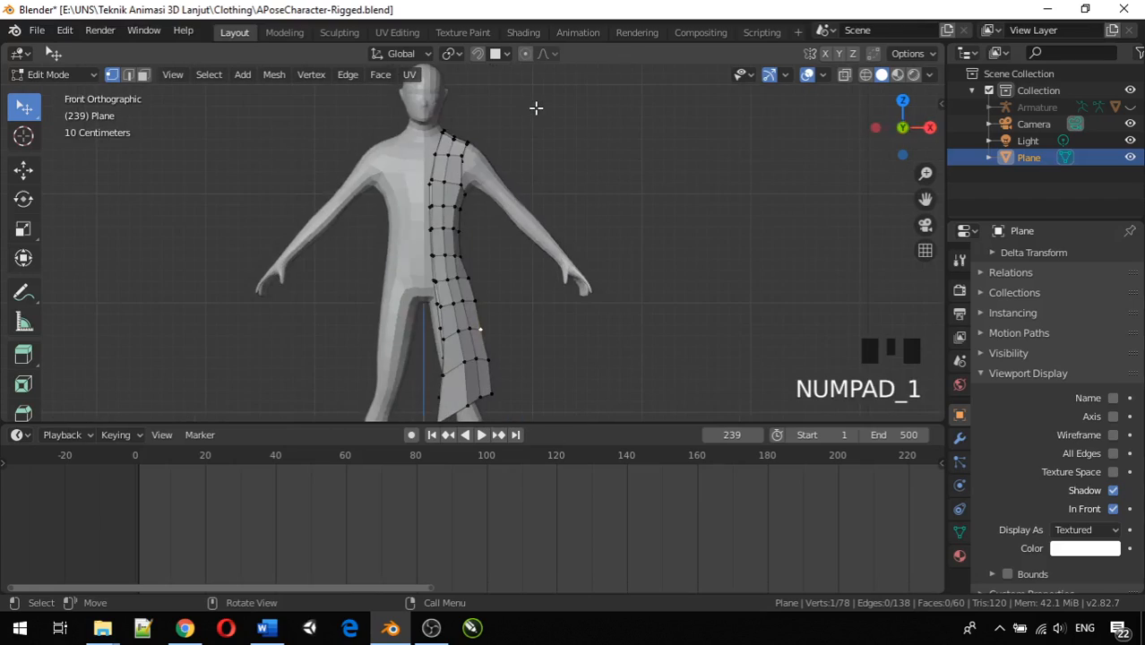
{"action": "key", "text": "KP_3"}
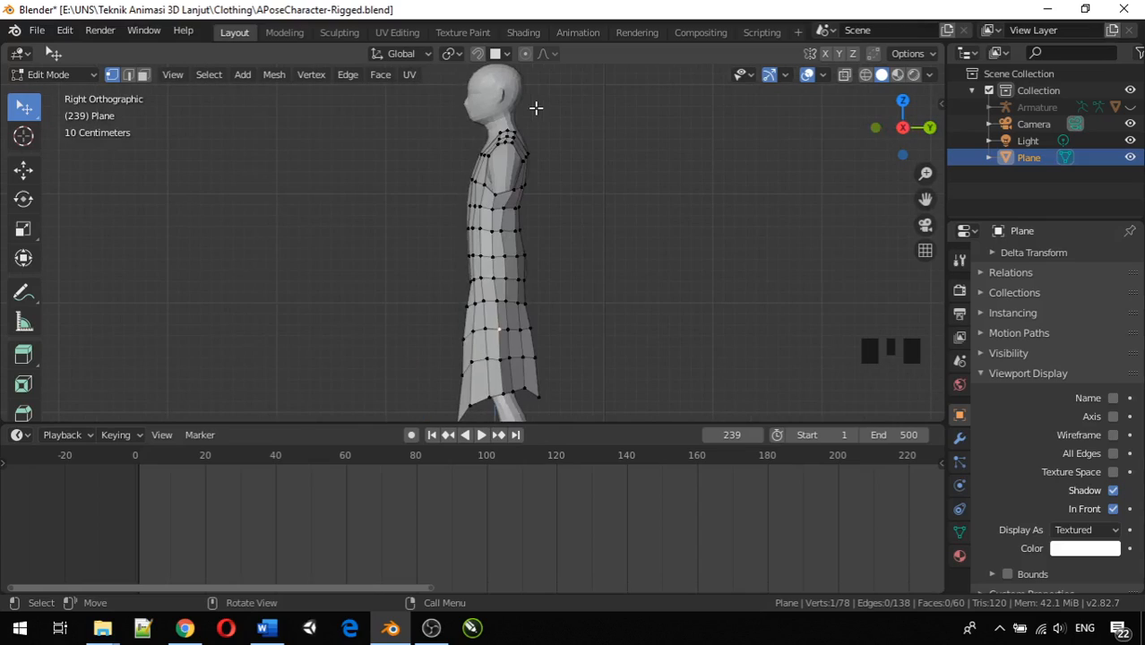
{"action": "key", "text": "KP_3"}
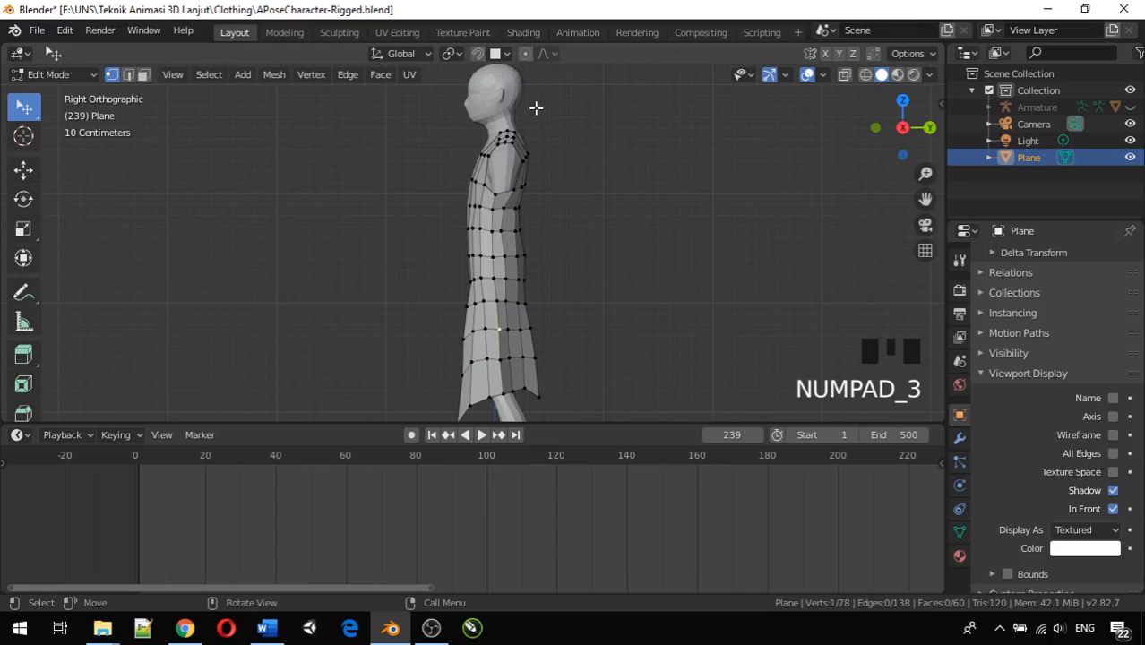
{"action": "left_click", "coordinate": [527, 54]}
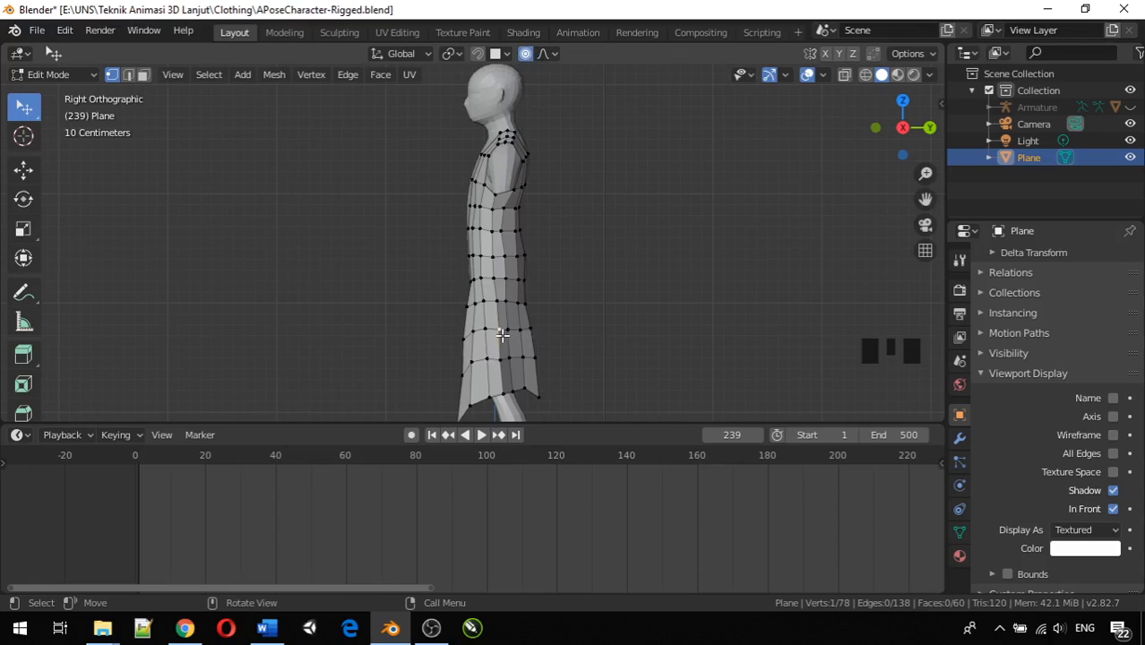
{"action": "key", "text": "g"}
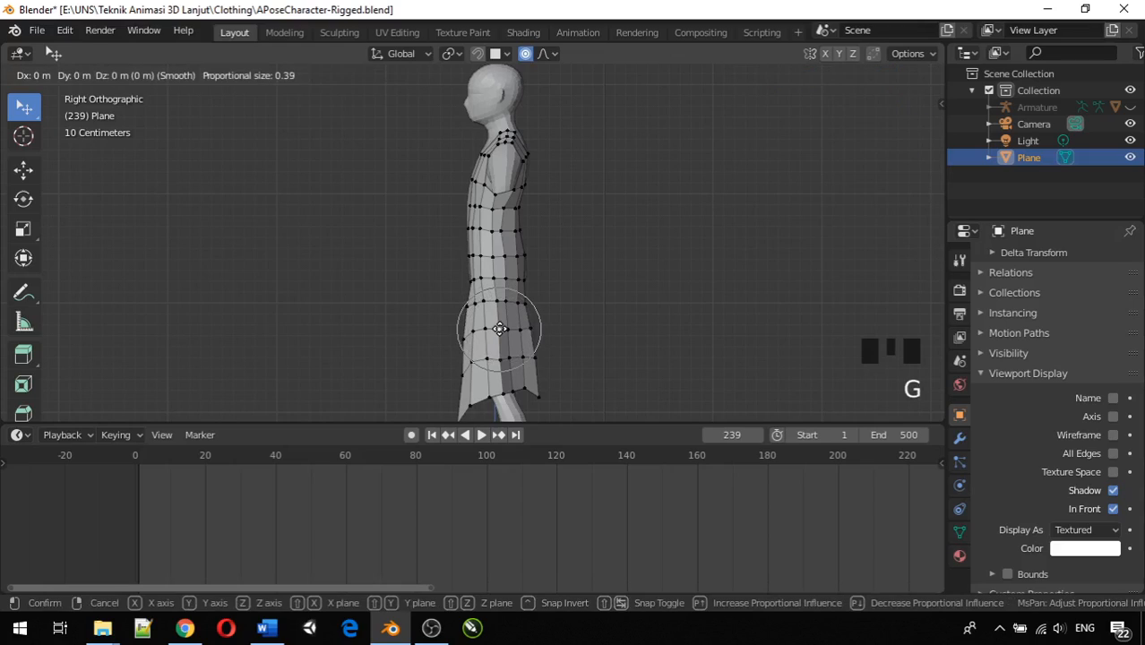
{"action": "scroll", "coordinate": [501, 326], "scroll_direction": "down", "scroll_amount": 2}
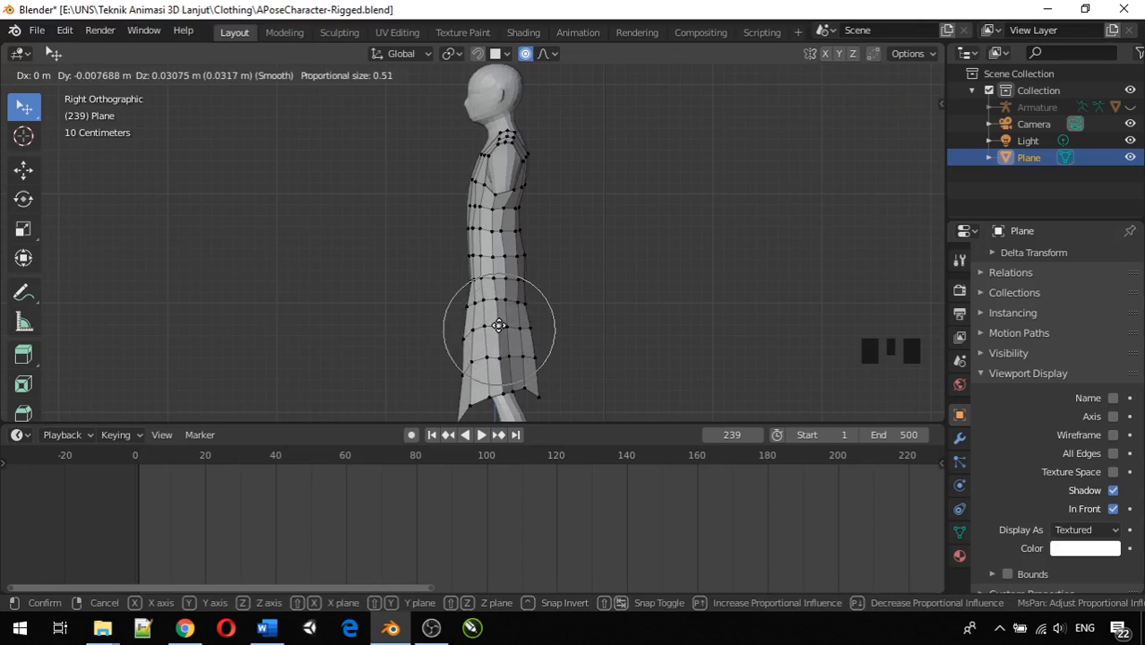
{"action": "scroll", "coordinate": [499, 326], "scroll_direction": "down", "scroll_amount": 3}
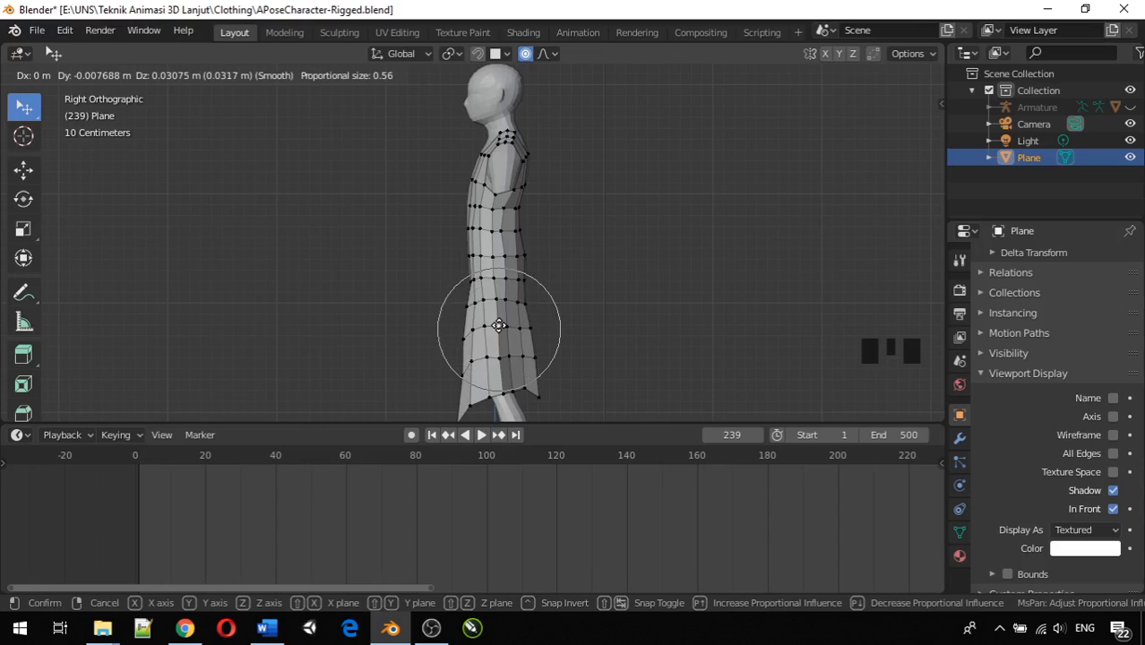
{"action": "scroll", "coordinate": [499, 326], "scroll_direction": "down", "scroll_amount": 6}
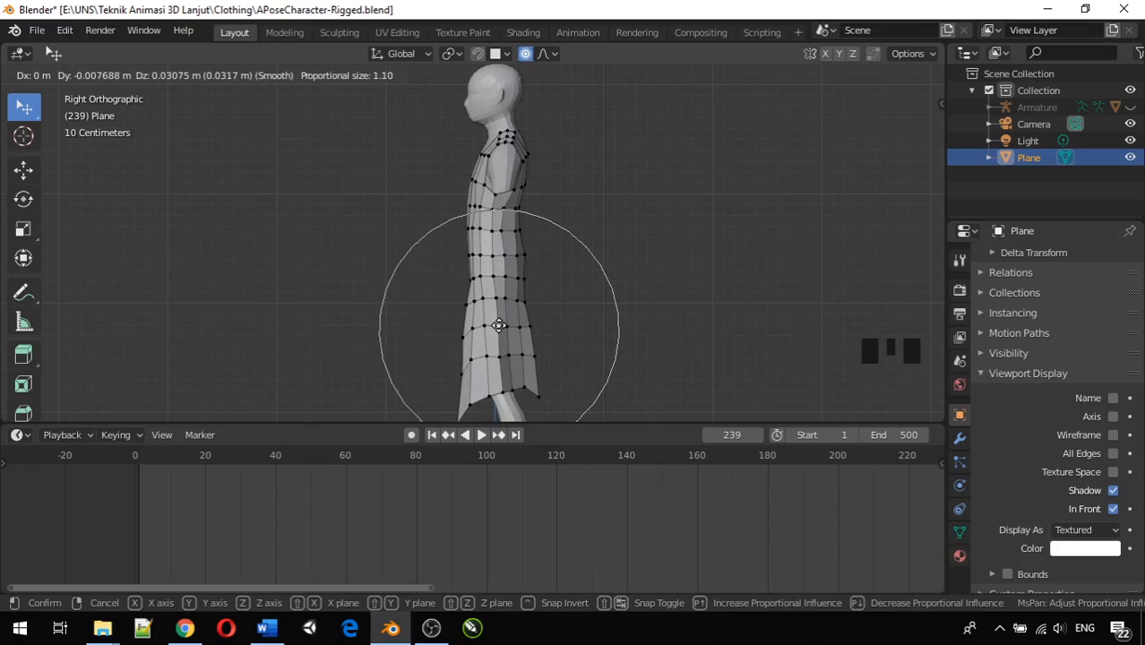
{"action": "scroll", "coordinate": [499, 326], "scroll_direction": "up", "scroll_amount": 1}
{"action": "scroll", "coordinate": [499, 326], "scroll_direction": "up", "scroll_amount": 1}
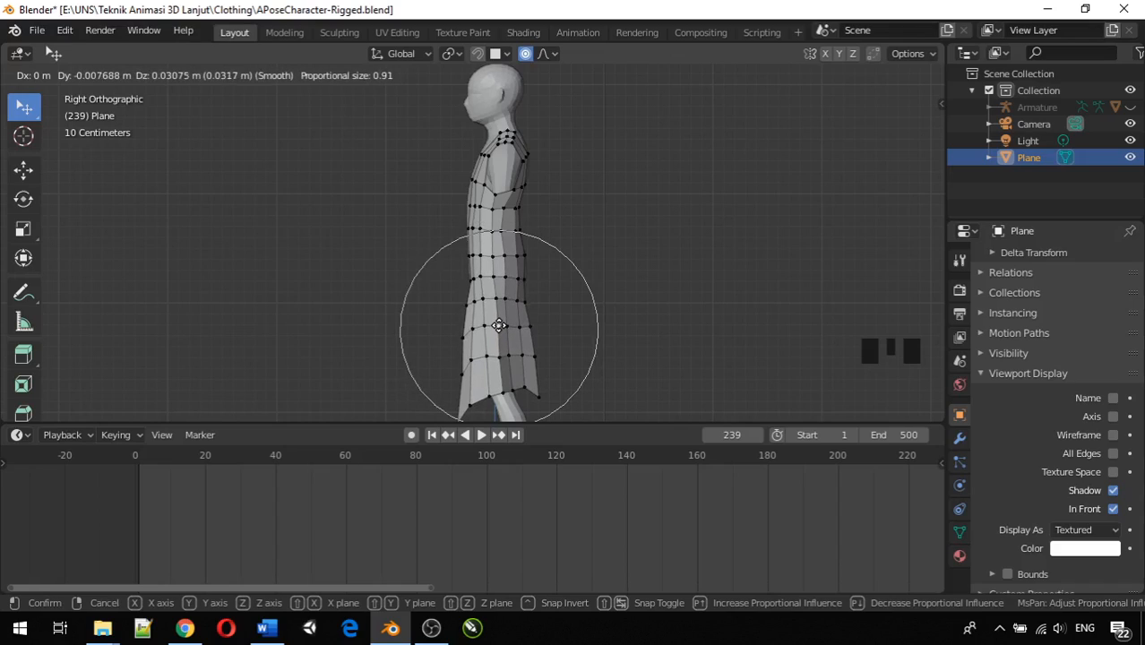
{"action": "left_click", "coordinate": [500, 321]}
{"action": "middle_click_drag", "start_coordinate": [575, 364], "coordinate": [500, 354]}
{"action": "left_click", "coordinate": [503, 324]}
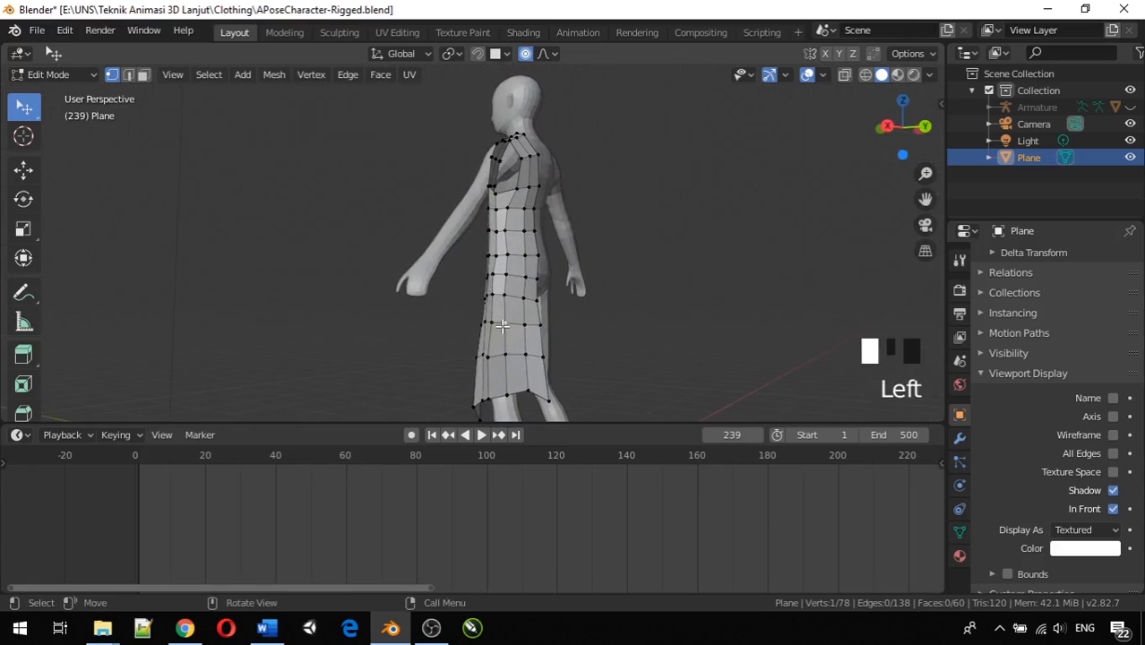
{"action": "key", "text": "KP_1"}
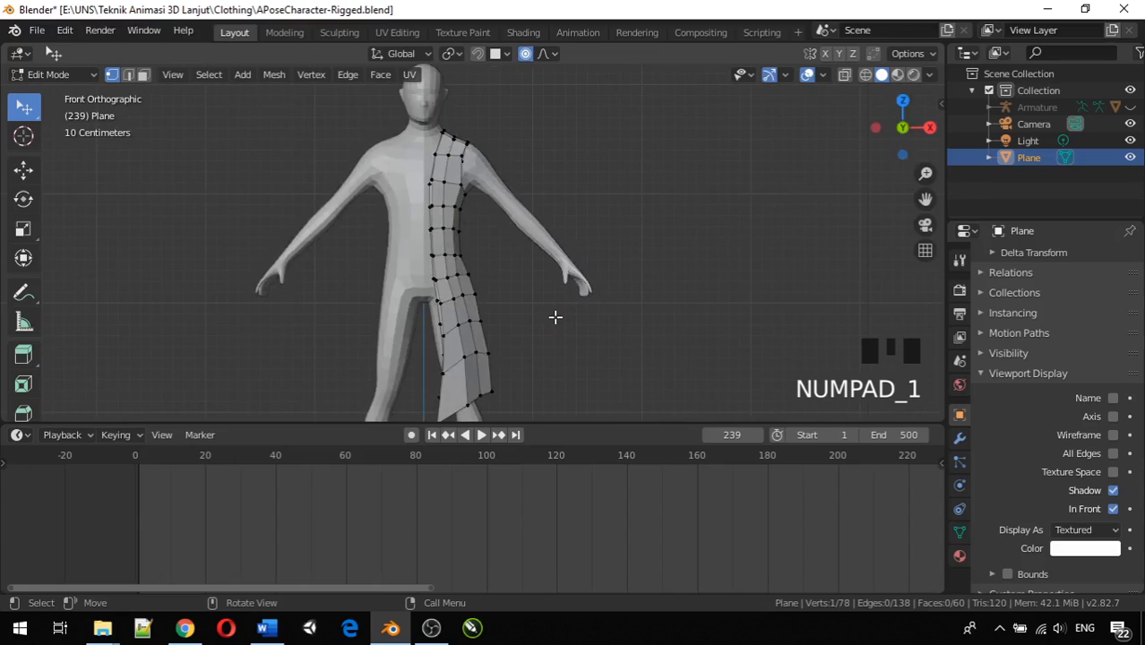
{"action": "key", "text": "KP_3"}
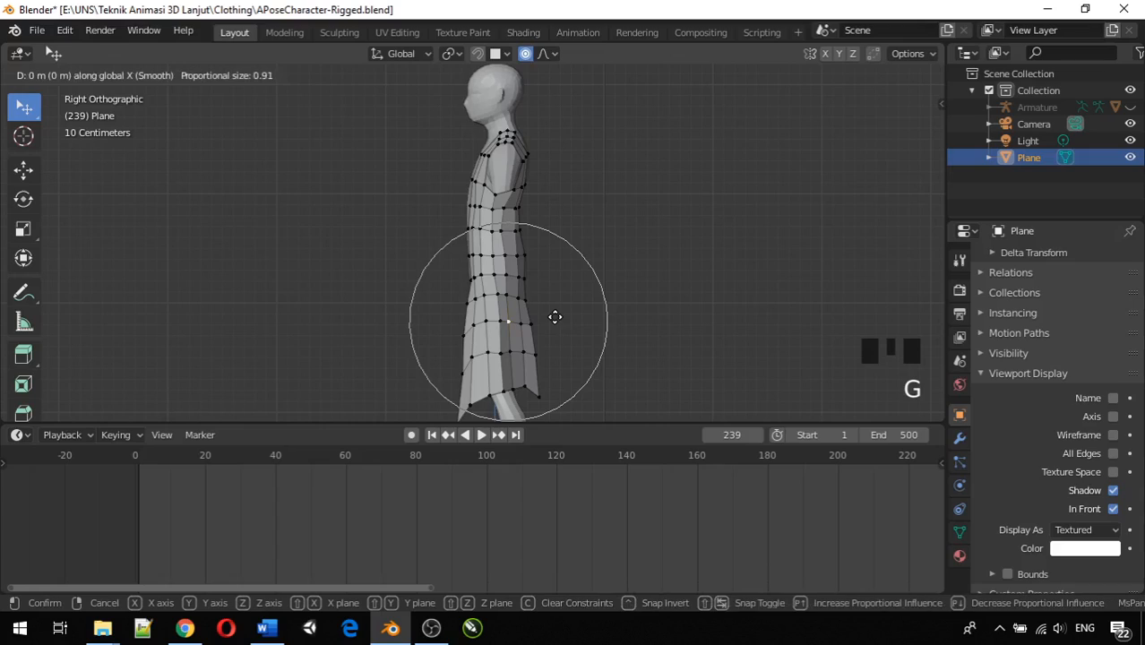
{"action": "left_click", "coordinate": [554, 316]}
{"action": "right_click", "coordinate": [554, 316]}
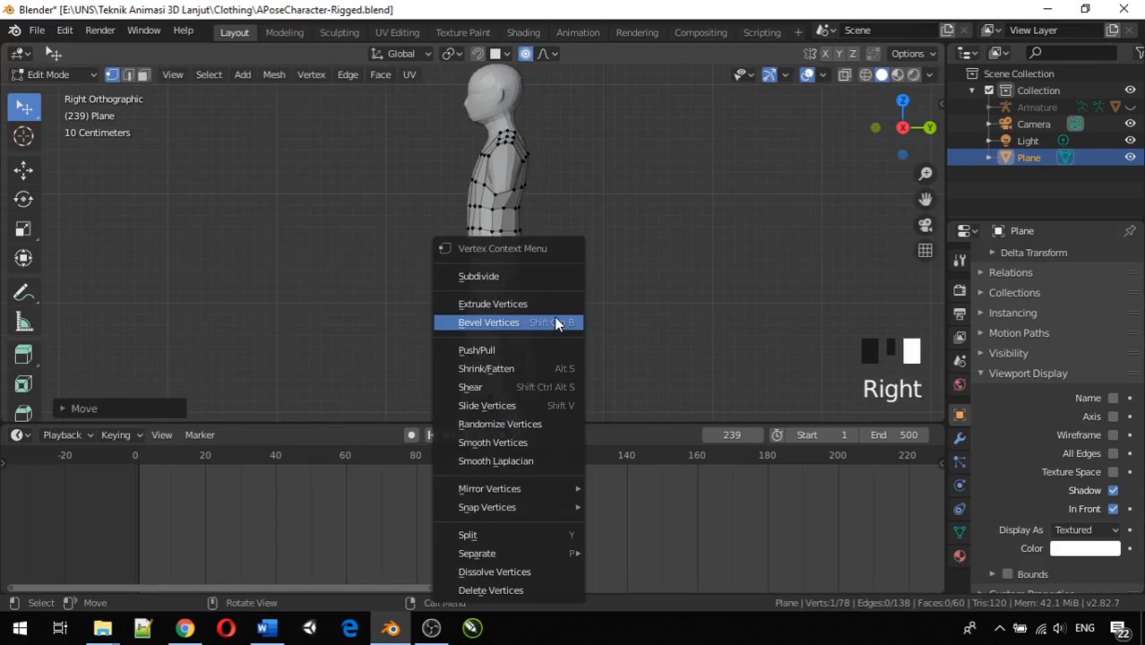
Turn off proportional editing and shift the first column behind the side backward along global Y in the two rows above the hem.
{"action": "left_click", "coordinate": [525, 53]}
{"action": "left_click", "coordinate": [507, 323]}
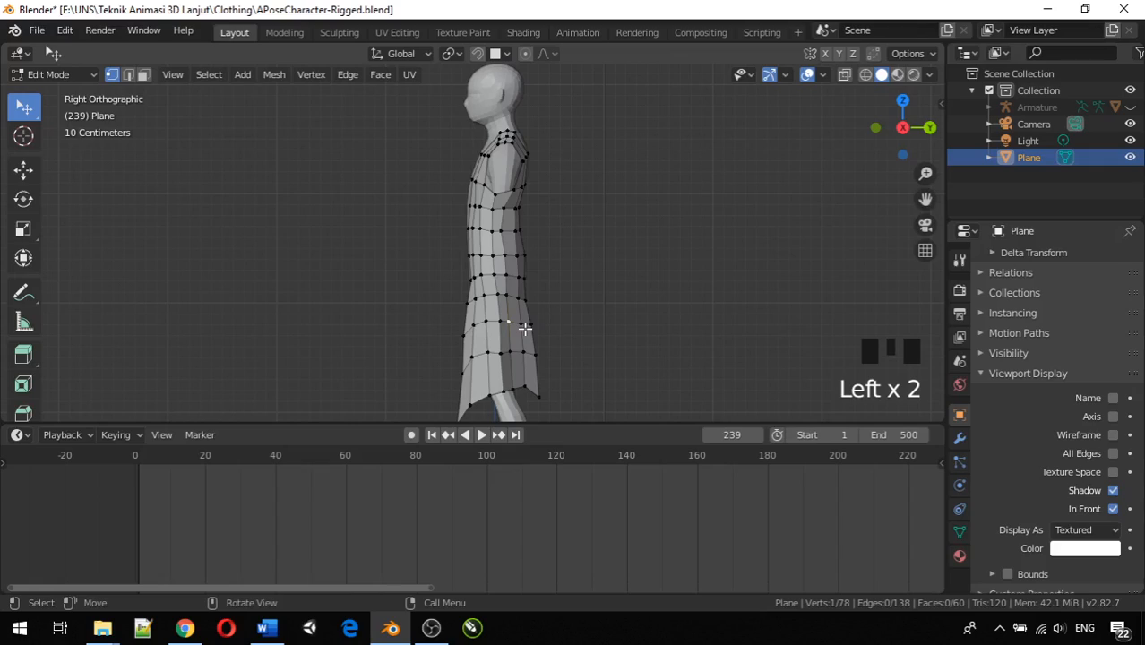
{"action": "key", "text": "g"}
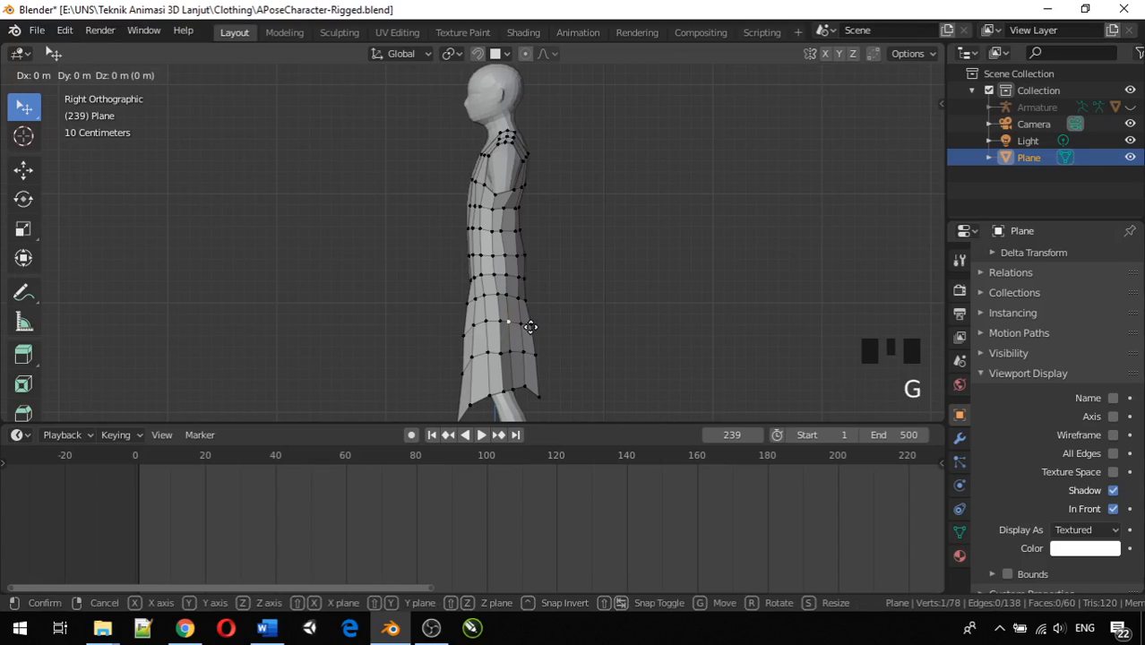
{"action": "key", "text": "y"}
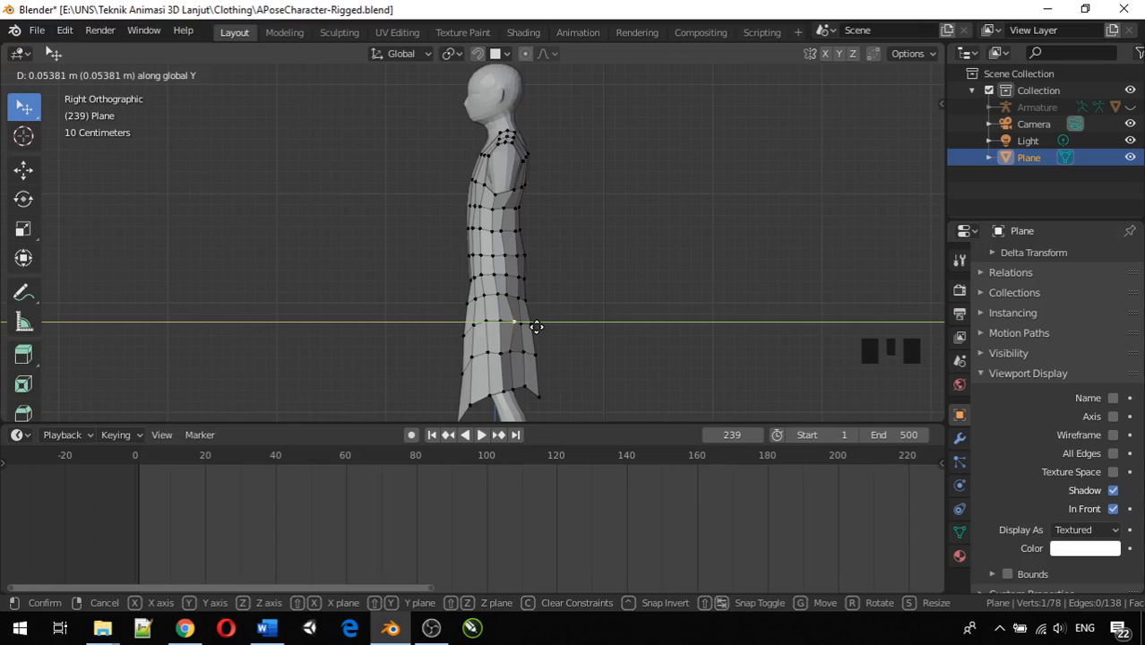
{"action": "left_click", "coordinate": [535, 326]}
{"action": "left_click", "coordinate": [514, 347]}
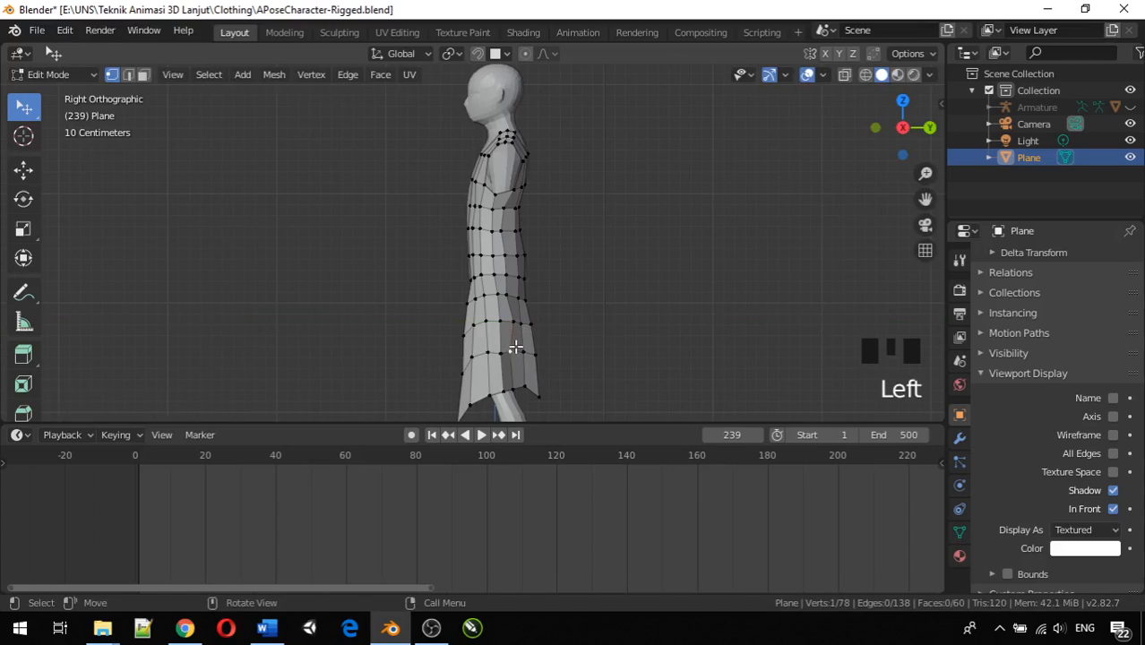
{"action": "key", "text": "g"}
{"action": "left_click", "coordinate": [520, 346]}
Move the next two hem vertices behind the side backward, shifting the first about 0.06 m along global Y.
{"action": "left_click", "coordinate": [511, 385]}
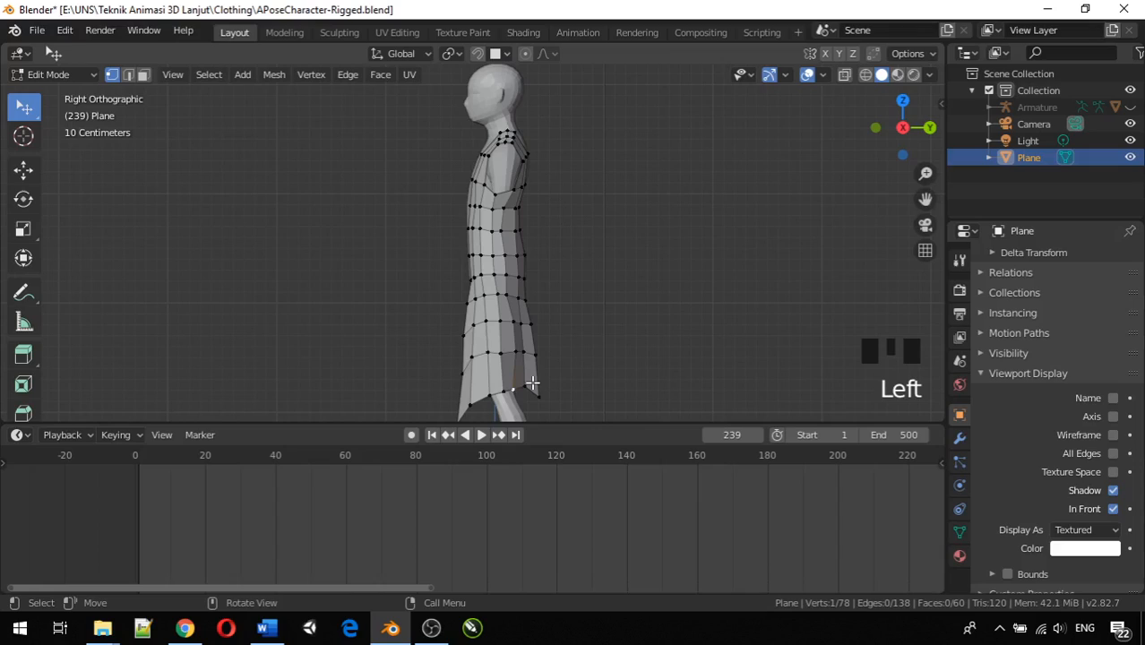
{"action": "key", "text": "g"}
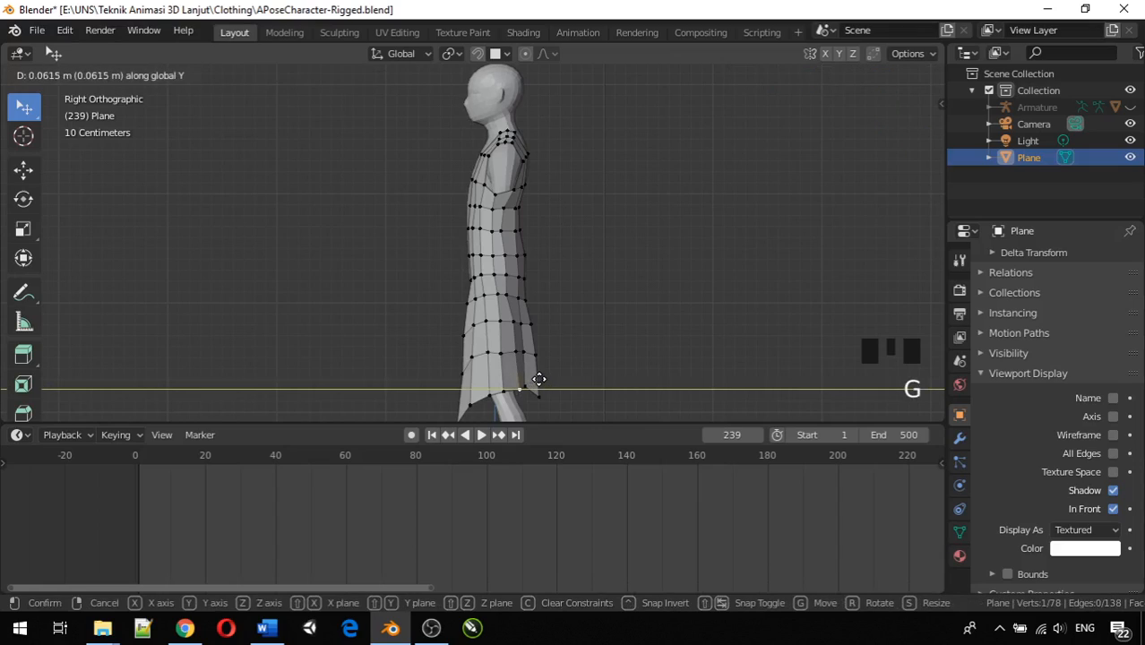
{"action": "left_click", "coordinate": [538, 380]}
{"action": "left_click", "coordinate": [535, 384]}
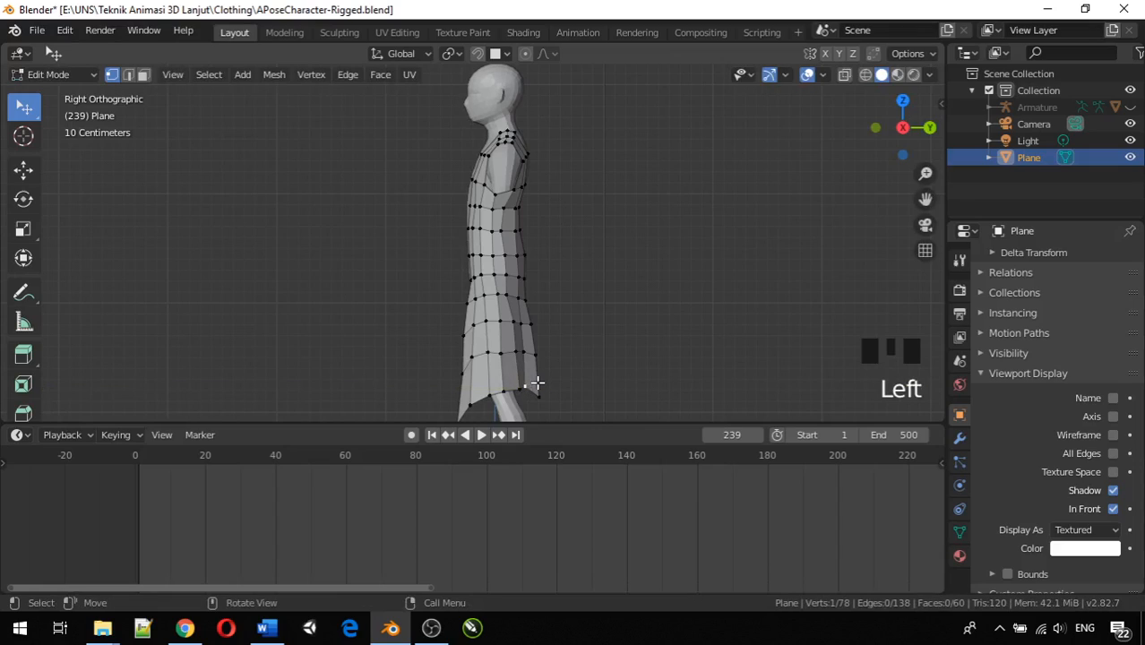
{"action": "key", "text": "g"}
{"action": "left_click", "coordinate": [541, 383]}
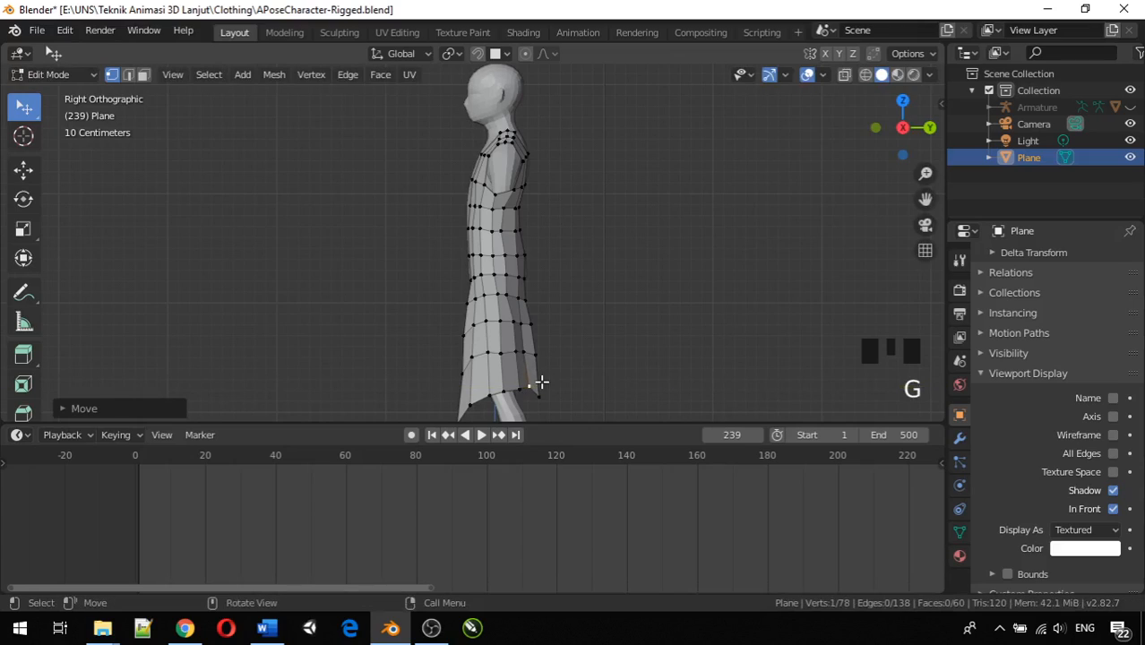
Move the first vertex behind the side, two rows above the hem, forward about 0.02 m along global Y.
{"action": "left_click", "coordinate": [514, 328]}
{"action": "key", "text": "g"}
{"action": "key", "text": "y"}
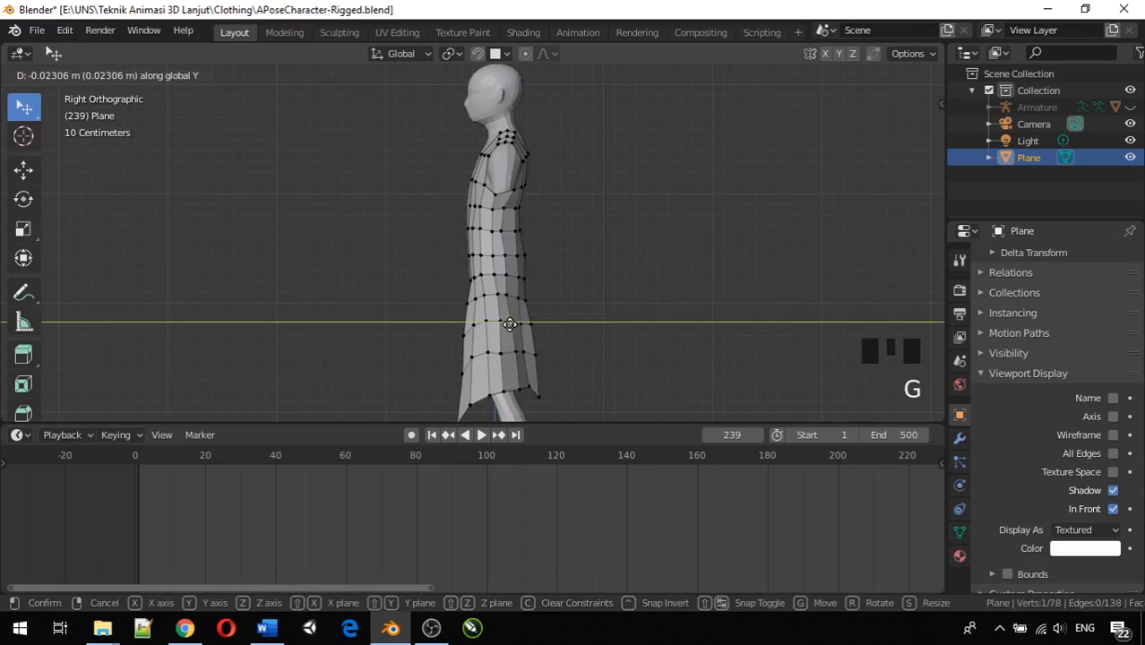
{"action": "left_click", "coordinate": [510, 325]}
Shift the second column behind the side backward along global Y in the two rows above the hem to even the spacing.
{"action": "left_click", "coordinate": [523, 326]}
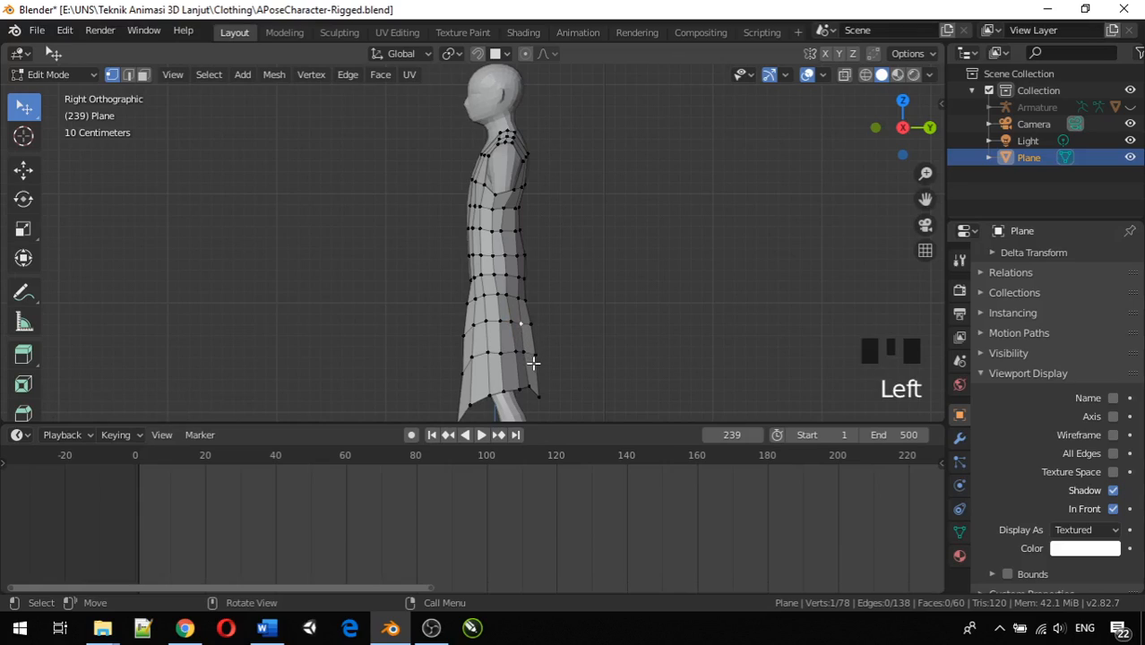
{"action": "left_click", "coordinate": [527, 351]}
{"action": "key", "text": "g"}
{"action": "key", "text": "y"}
{"action": "left_click", "coordinate": [528, 352]}
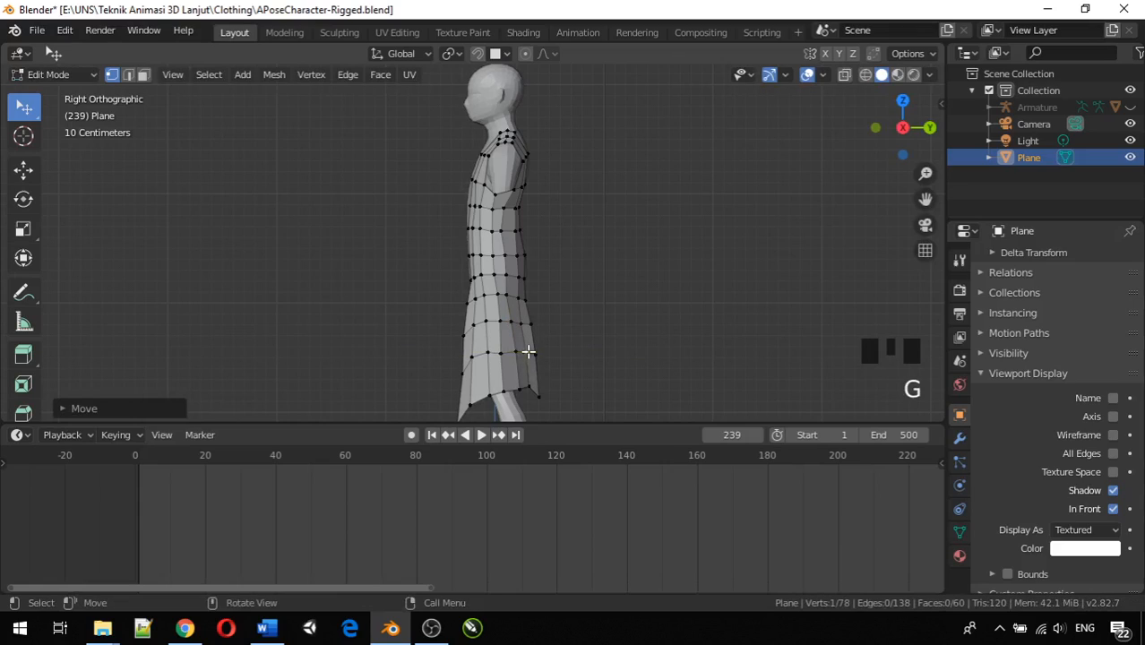
{"action": "left_click", "coordinate": [524, 323]}
{"action": "key", "text": "g"}
{"action": "key", "text": "y"}
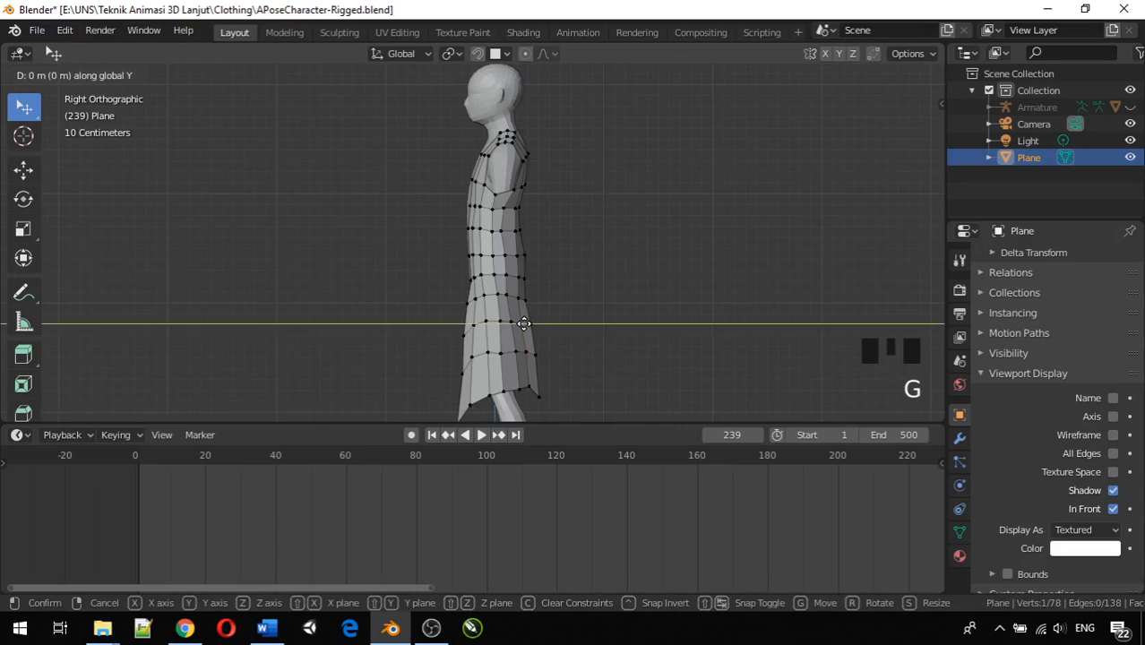
{"action": "left_click", "coordinate": [531, 361]}
{"action": "left_click", "coordinate": [538, 391]}
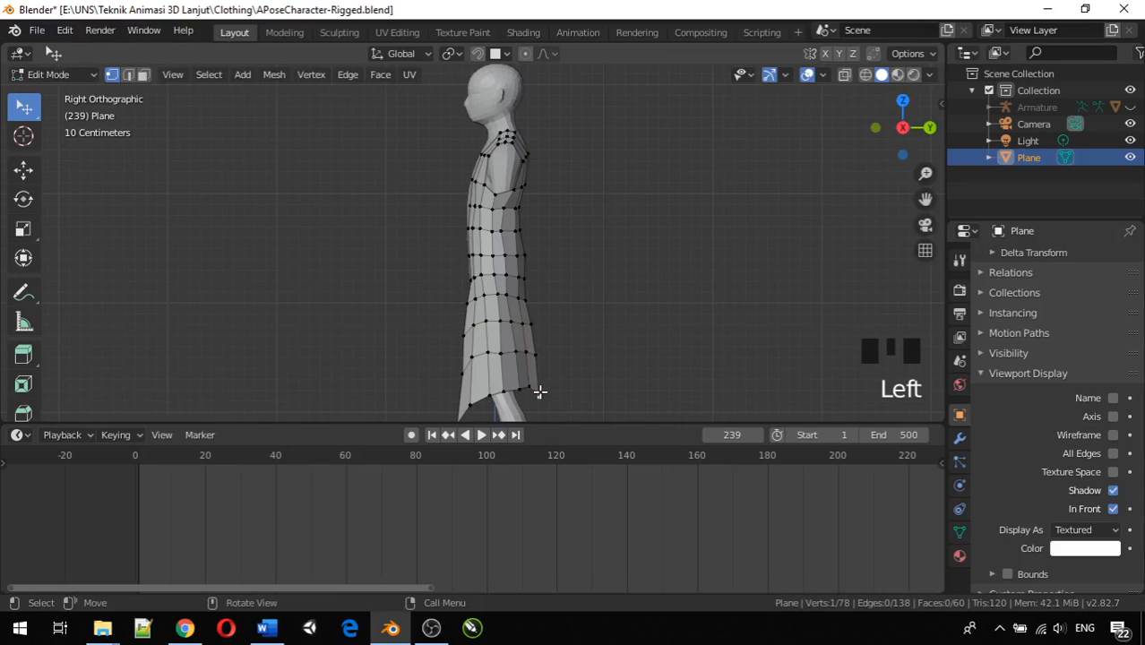
Raise the rearmost hem vertex about 0.13 m along global Z.
{"action": "key", "text": "g"}
{"action": "key", "text": "z"}
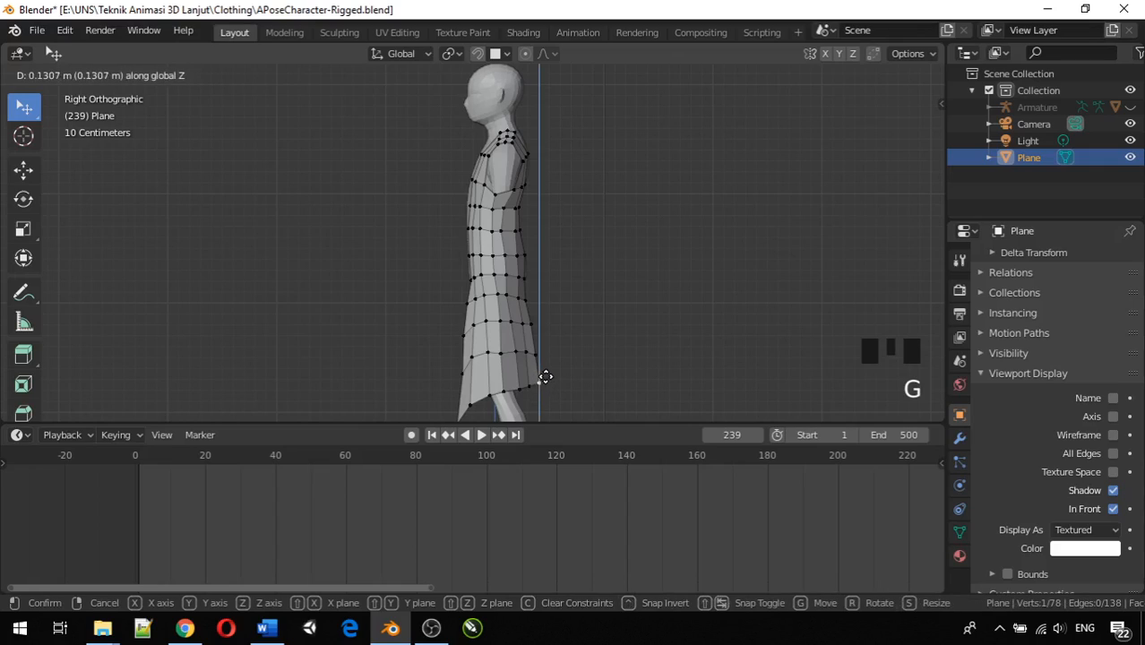
{"action": "left_click", "coordinate": [542, 377]}
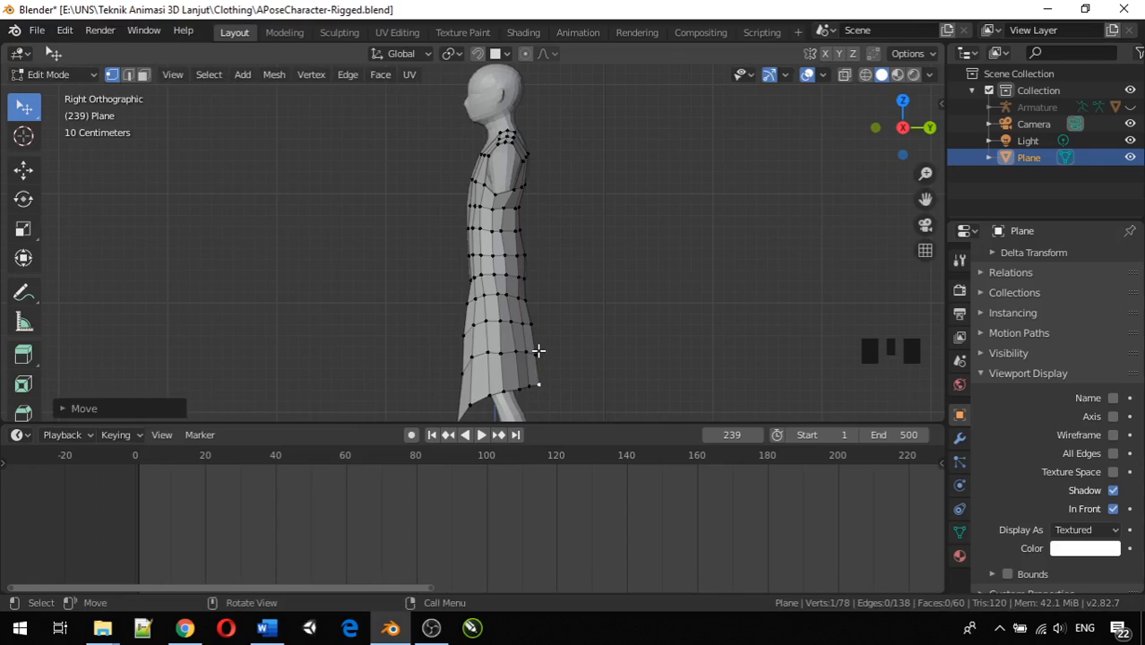
Level the row above the hem by raising its rearmost vertex about 0.015 m and its side vertex slightly along global Z.
{"action": "left_click", "coordinate": [537, 352]}
{"action": "key", "text": "g"}
{"action": "key", "text": "z"}
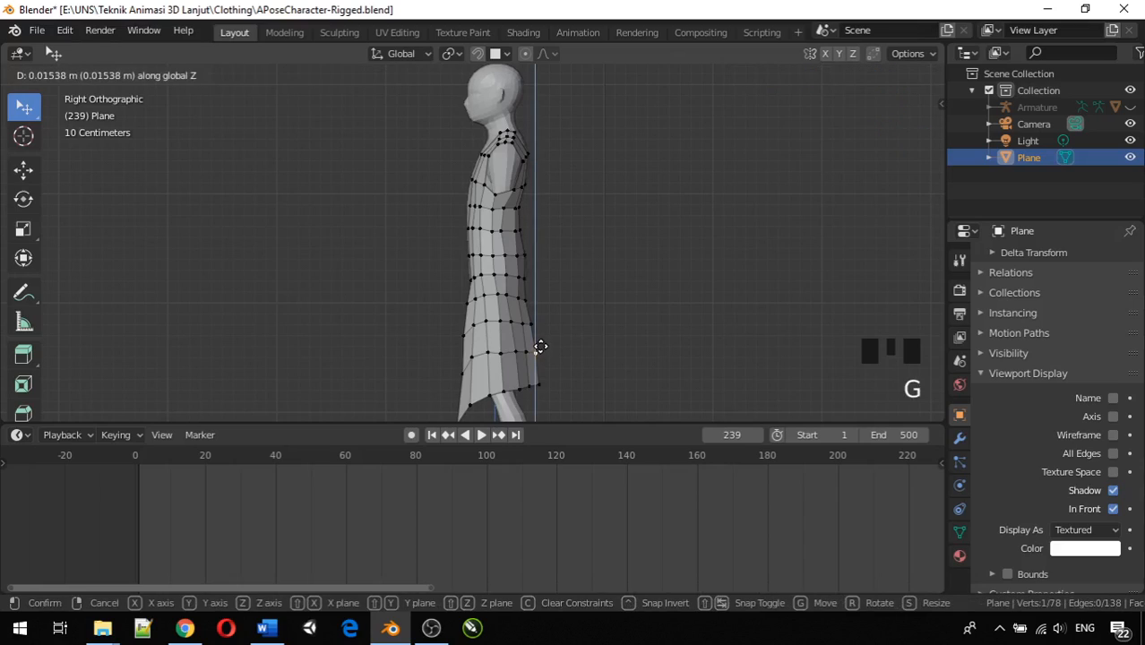
{"action": "left_click", "coordinate": [541, 347]}
{"action": "left_click", "coordinate": [506, 355]}
{"action": "key", "text": "g"}
{"action": "key", "text": "z"}
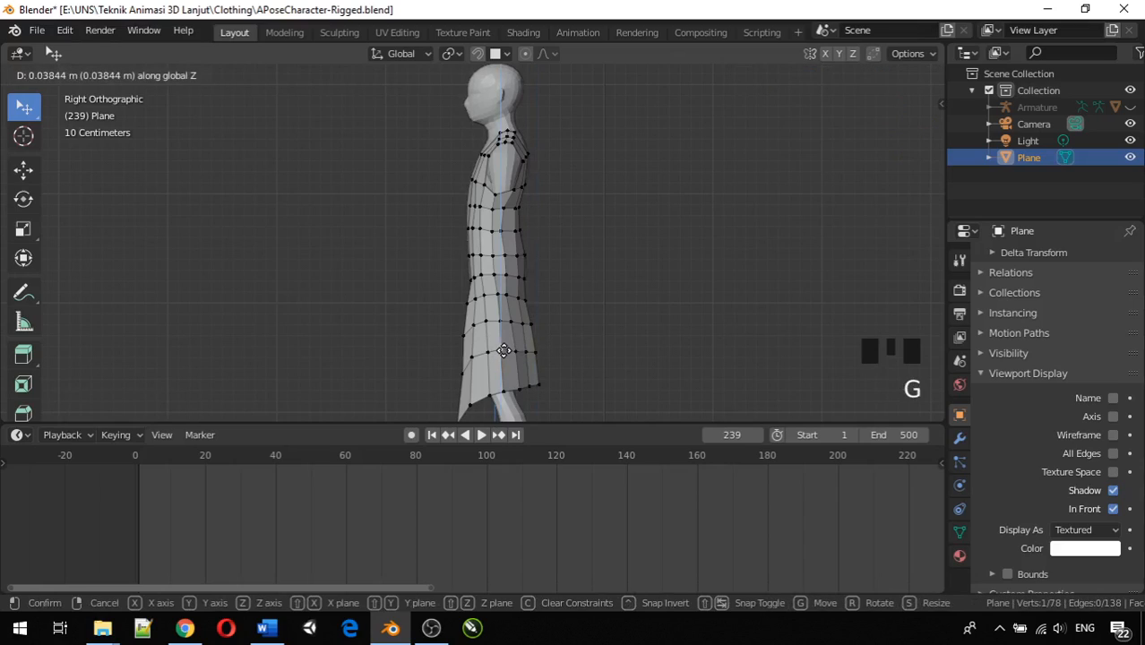
{"action": "left_click", "coordinate": [575, 357]}
Return to Object Mode and add a Mirror modifier to the garment, mirroring it across the X axis.
{"action": "middle_click_drag", "start_coordinate": [575, 357], "coordinate": [267, 366]}
{"action": "scroll", "coordinate": [733, 325], "scroll_direction": "down", "scroll_amount": 3}
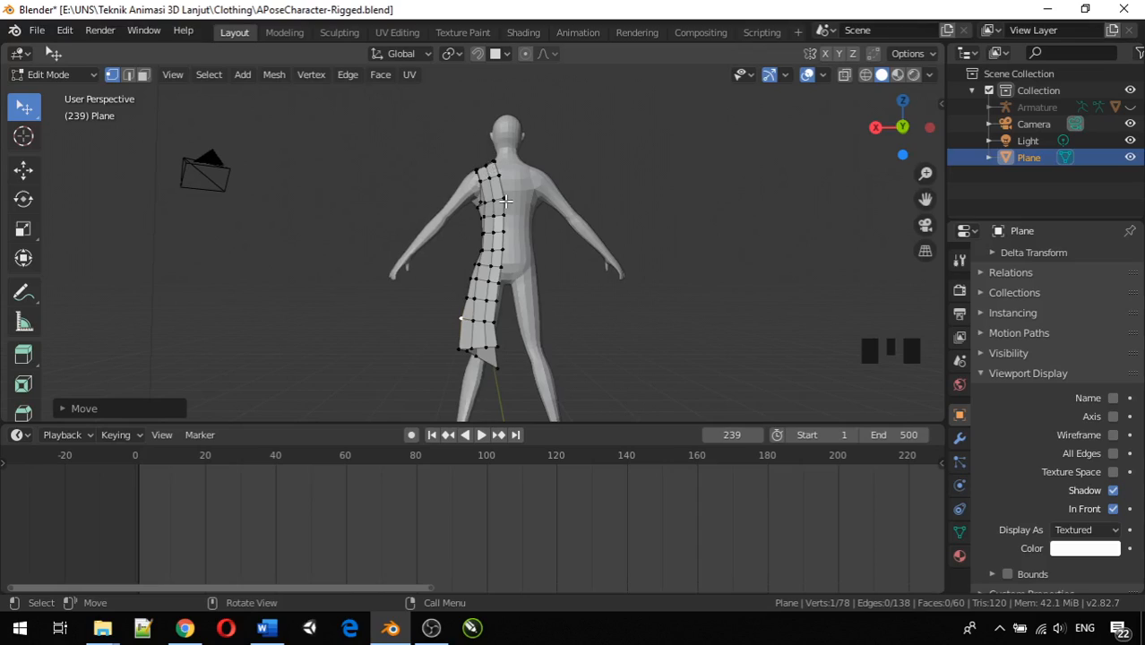
{"action": "key", "text": "Tab"}
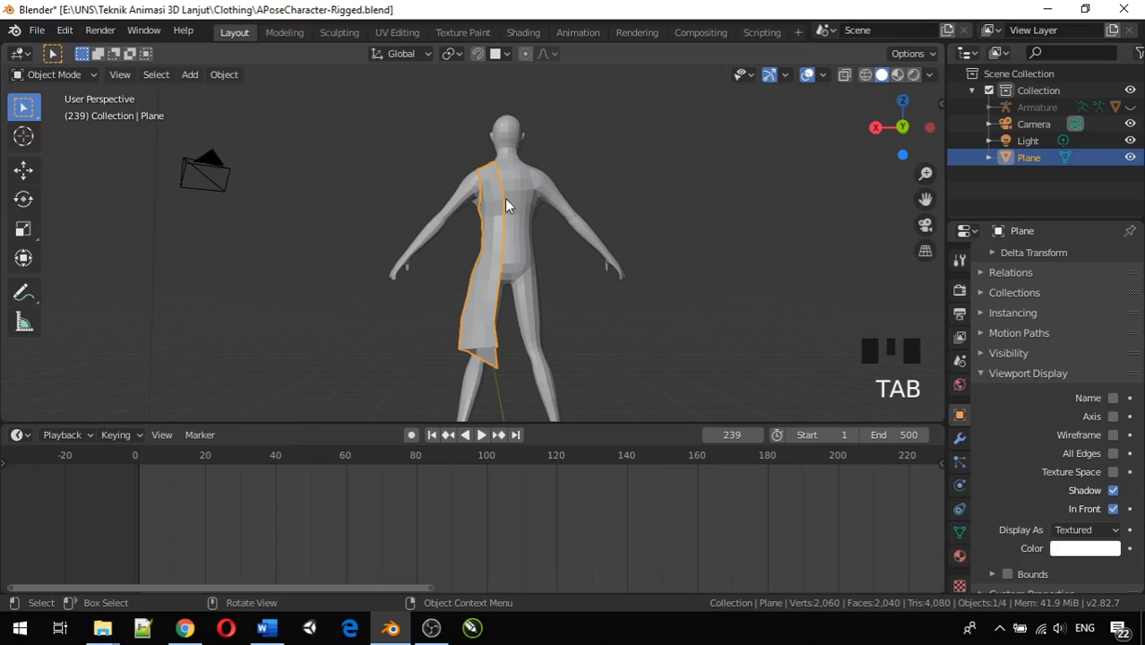
{"action": "left_click", "coordinate": [480, 181]}
{"action": "left_click", "coordinate": [476, 234]}
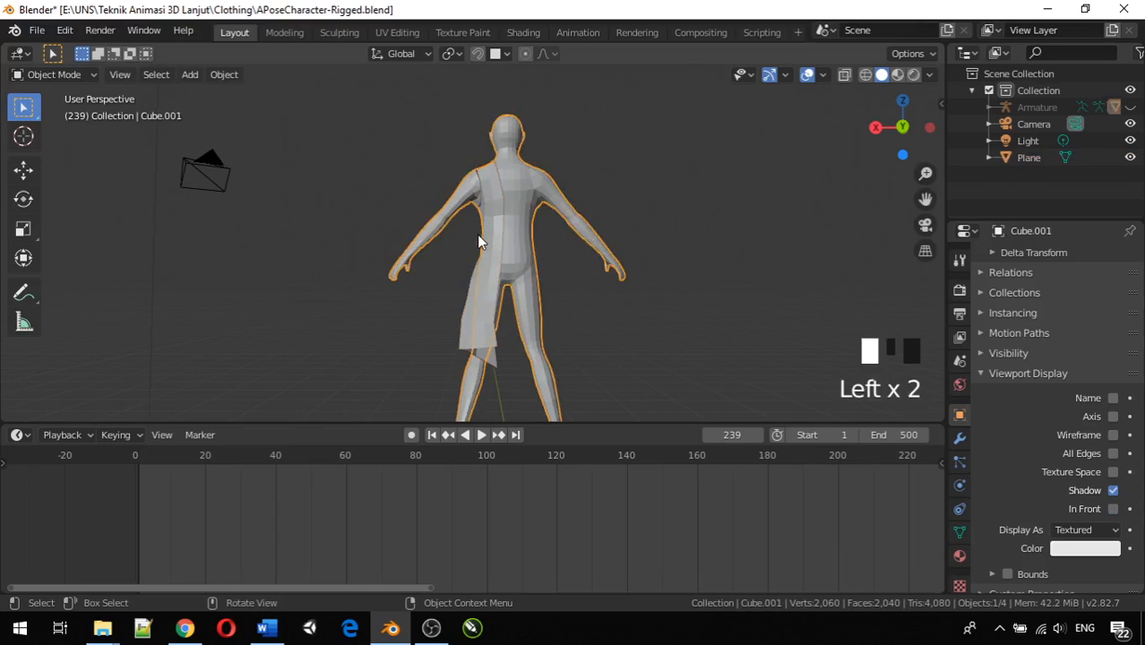
{"action": "left_click", "coordinate": [959, 439]}
{"action": "left_click", "coordinate": [1015, 257]}
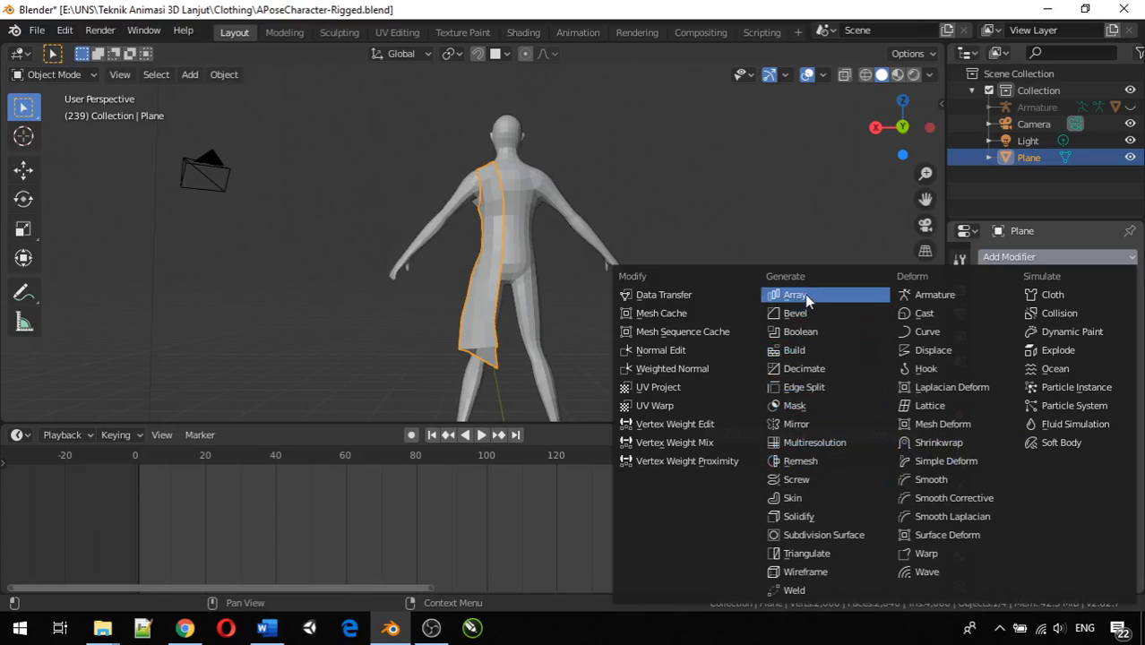
{"action": "left_click", "coordinate": [793, 425]}
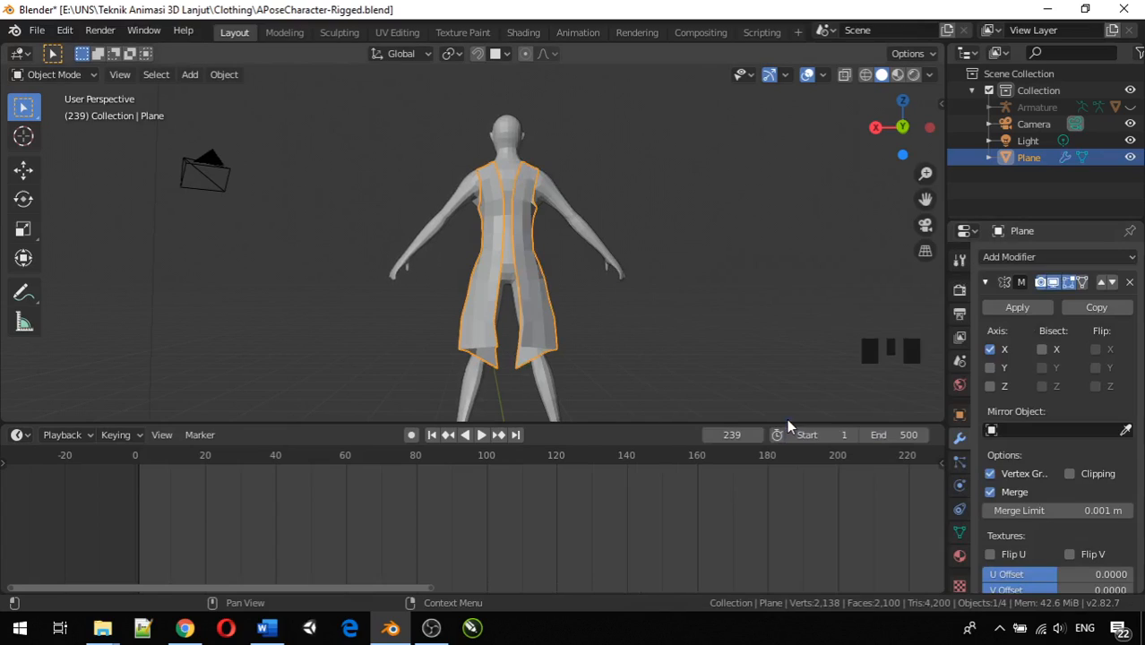
Put the garment back in Edit Mode and enable Clipping on its Mirror modifier.
{"action": "middle_click_drag", "start_coordinate": [532, 335], "coordinate": [509, 368]}
{"action": "middle_click_drag", "start_coordinate": [500, 266], "coordinate": [523, 273]}
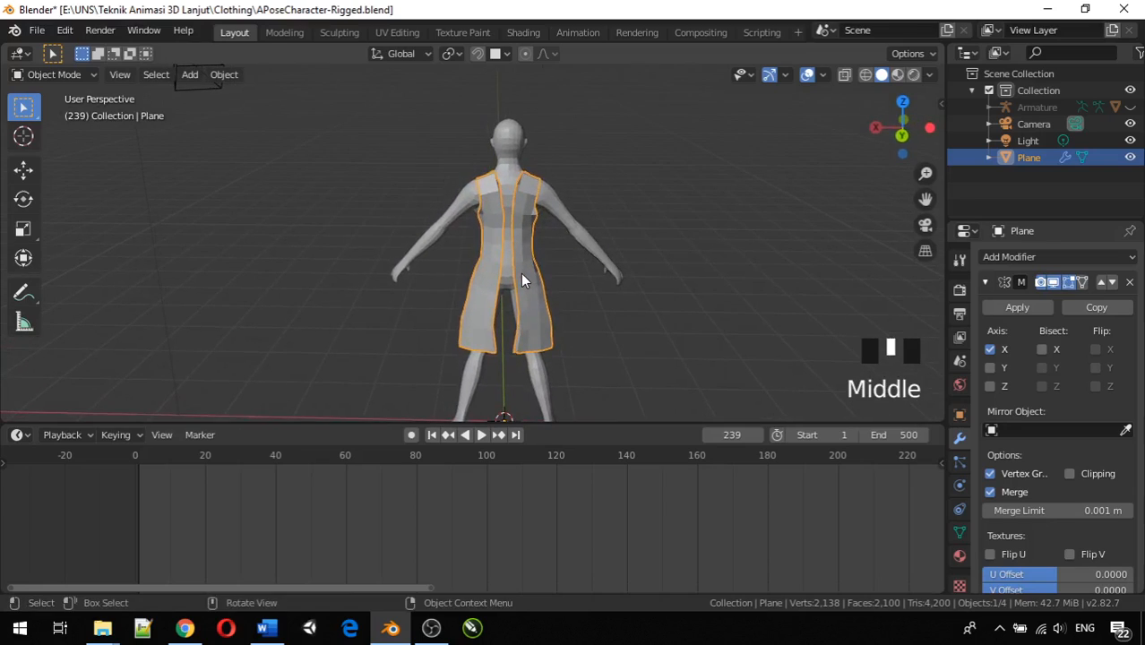
{"action": "key", "text": "Tab"}
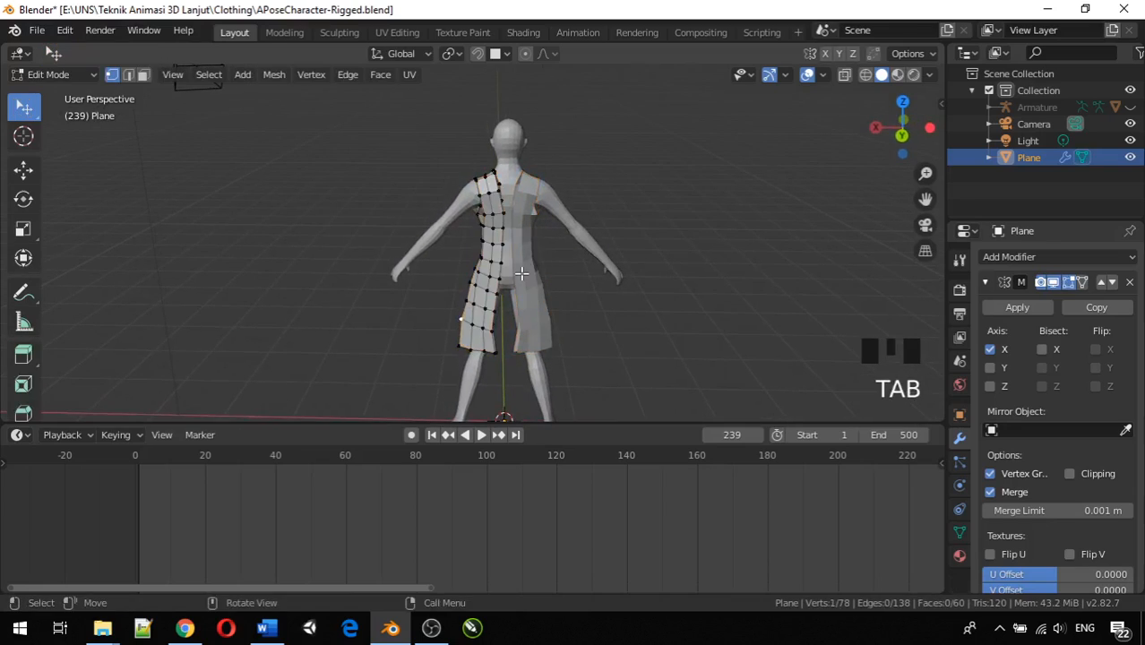
{"action": "left_click", "coordinate": [1073, 472]}
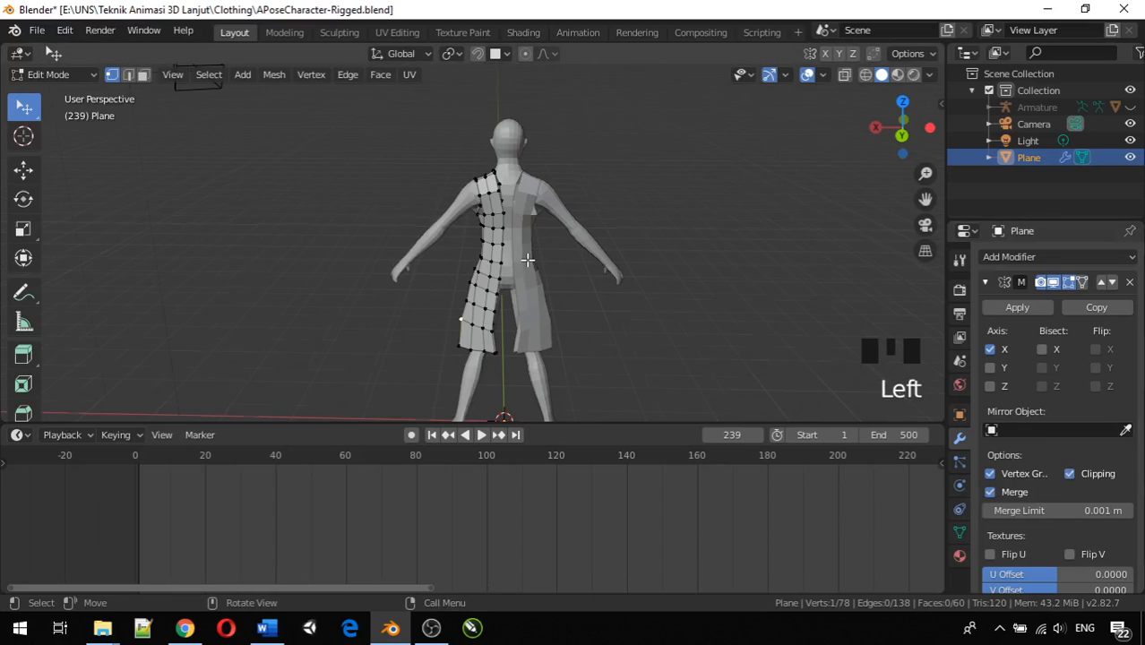
Set the Mirror modifier's Mirror Object to the body mesh Cube.001 and check that object under the Armature.
{"action": "scroll", "coordinate": [527, 259], "scroll_direction": "up", "scroll_amount": 5}
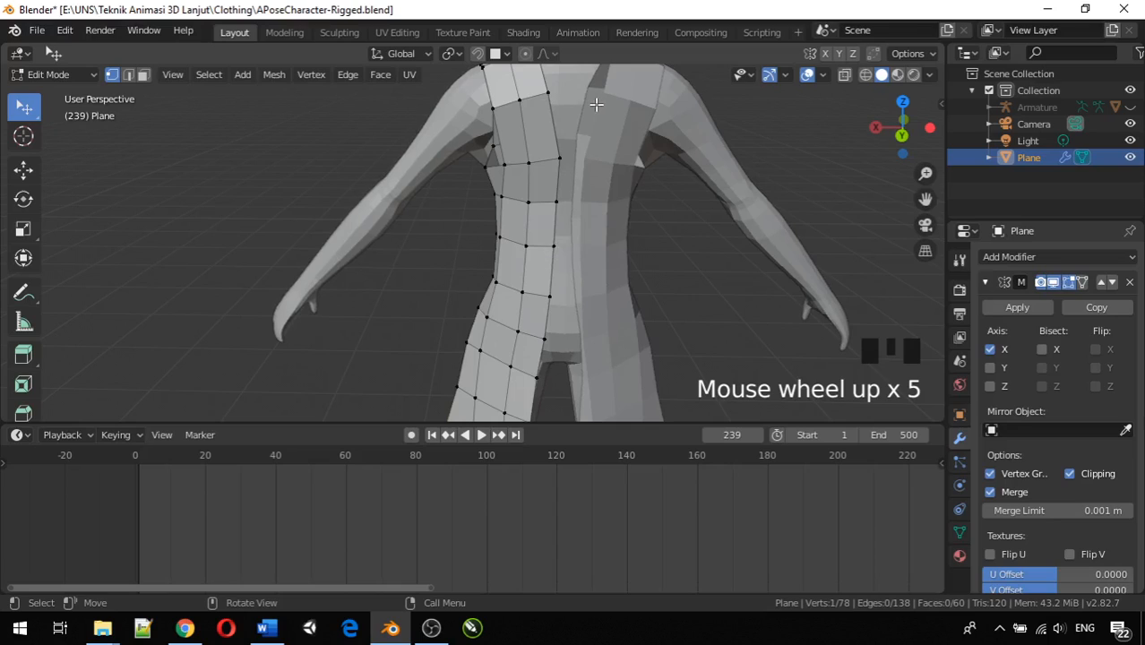
{"action": "middle_click_drag", "start_coordinate": [616, 135], "coordinate": [565, 147]}
{"action": "scroll", "coordinate": [566, 146], "scroll_direction": "down", "scroll_amount": 1}
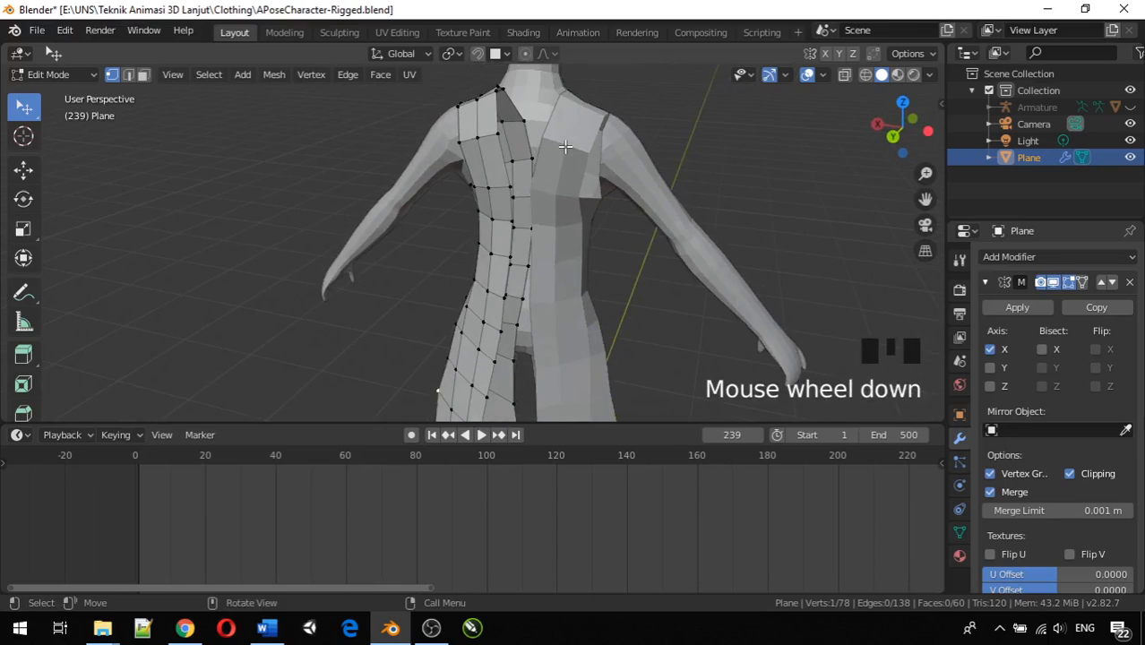
{"action": "left_click", "coordinate": [1028, 434]}
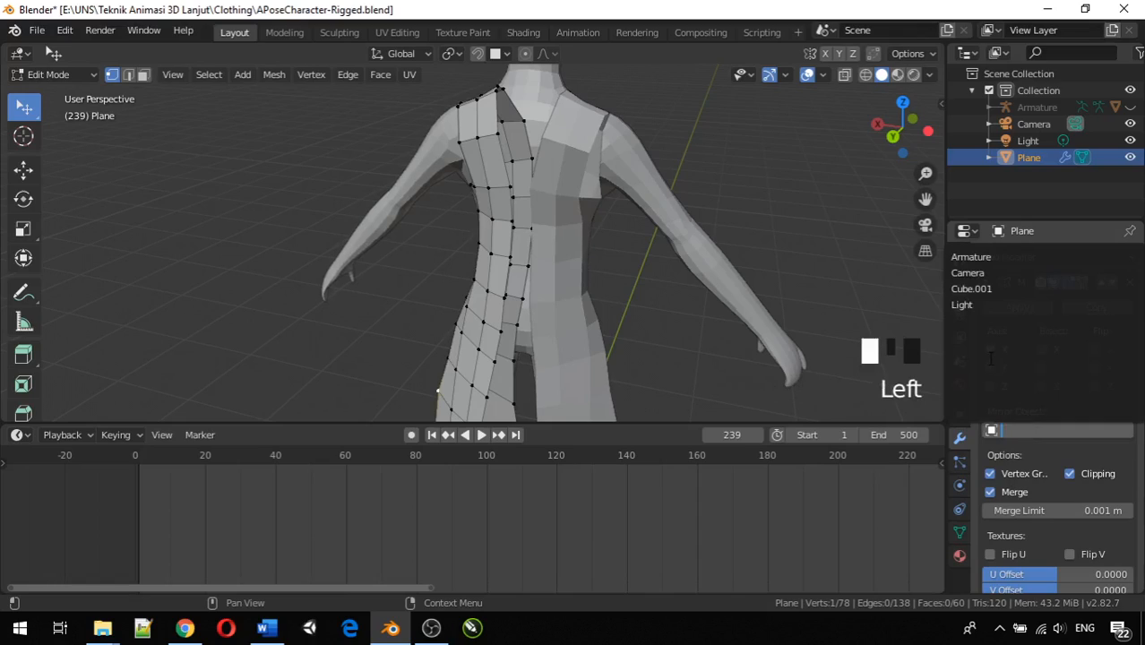
{"action": "left_click", "coordinate": [981, 287]}
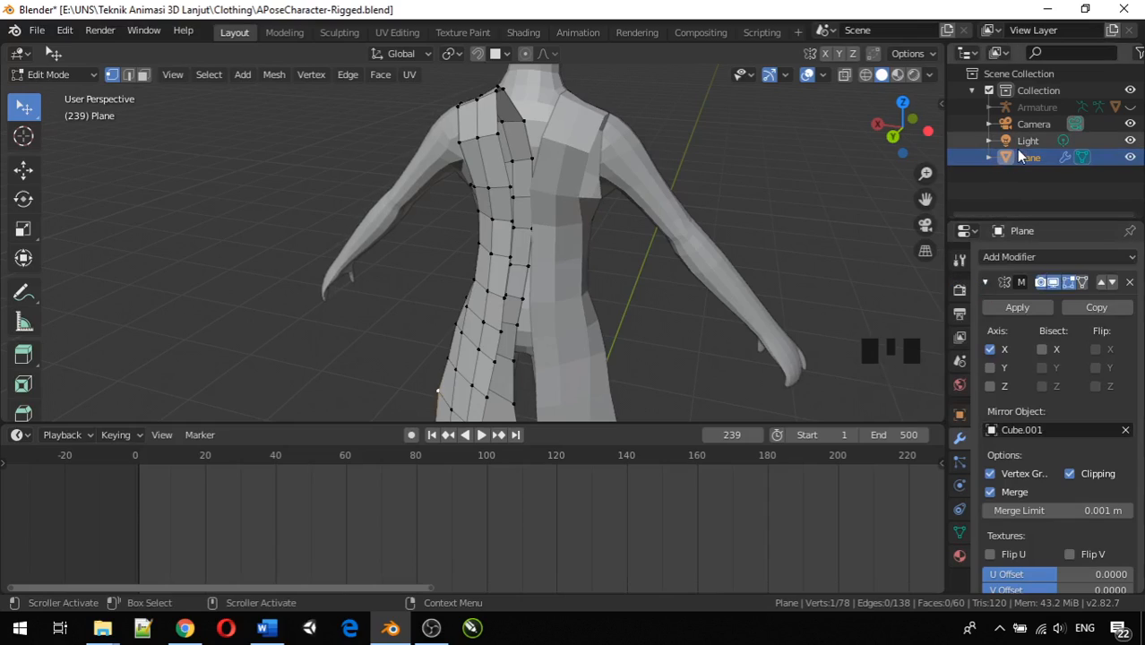
{"action": "left_click", "coordinate": [990, 107]}
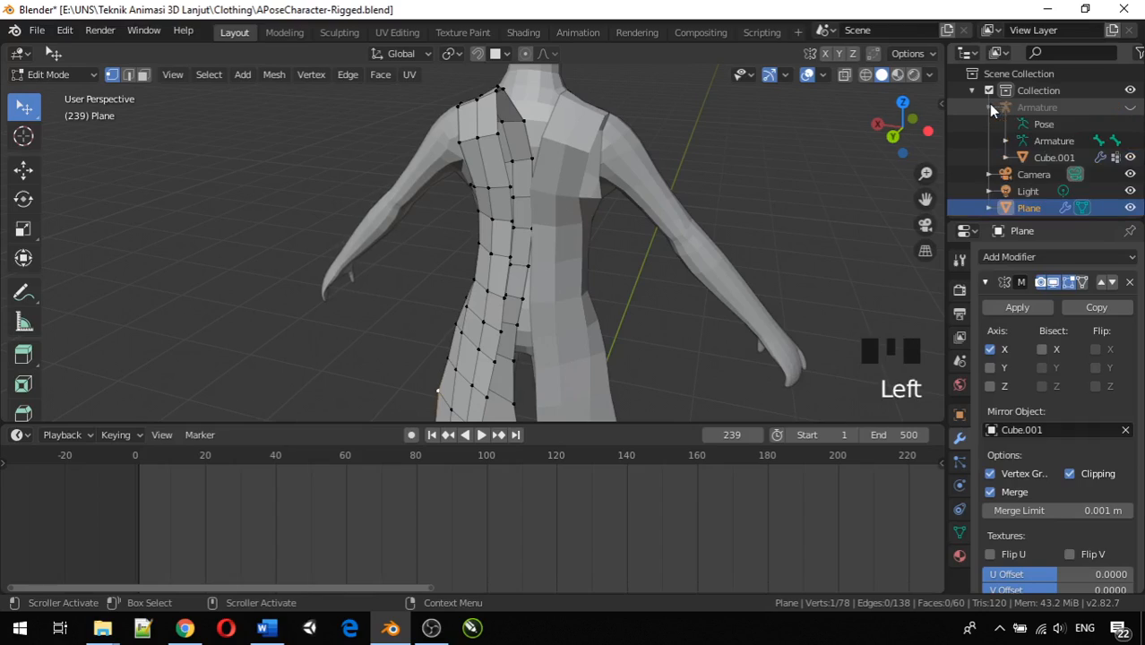
{"action": "left_click", "coordinate": [990, 108]}
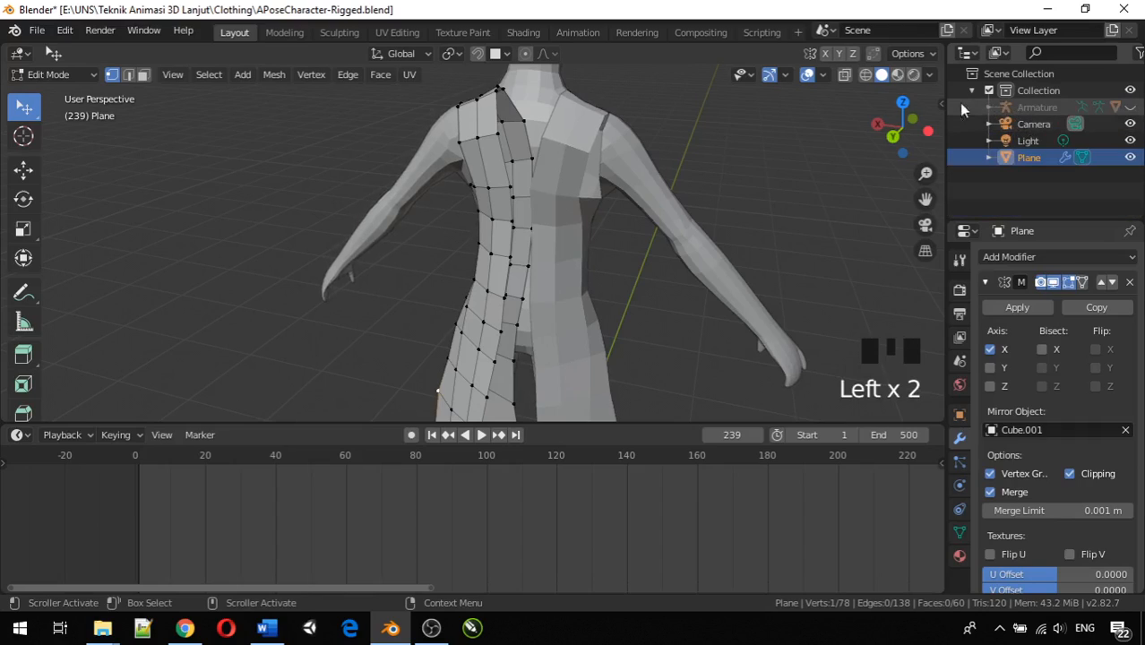
Add a horizontal loop cut across the top row of faces on the garment's back shoulder.
{"action": "scroll", "coordinate": [751, 172], "scroll_direction": "down", "scroll_amount": 3}
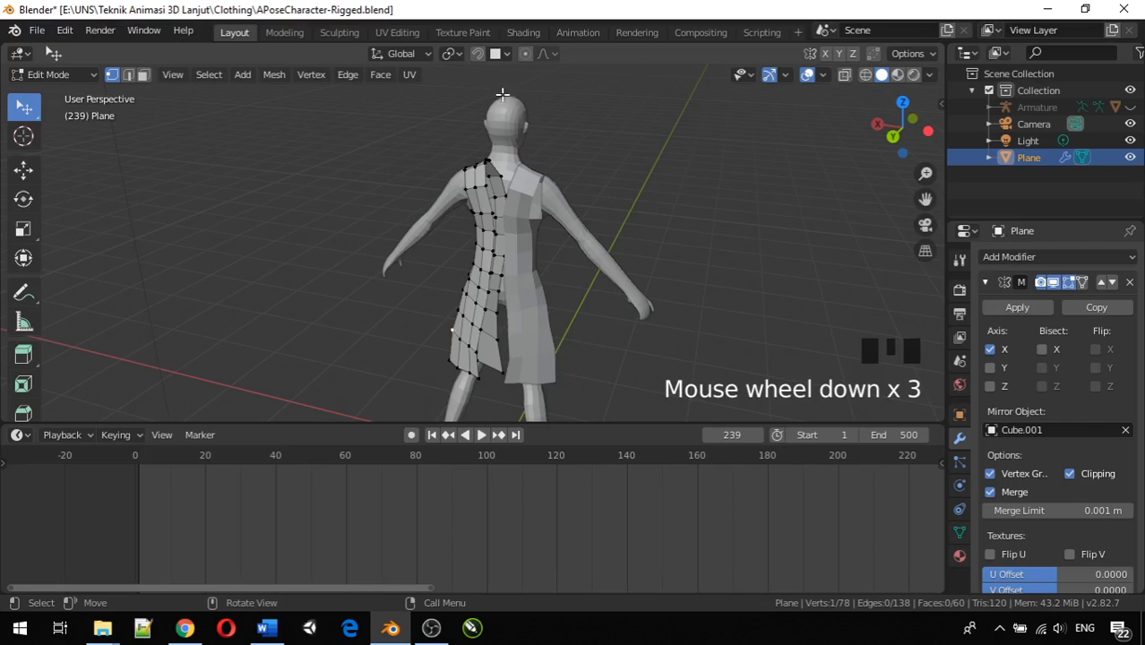
{"action": "mouse_move", "coordinate": [537, 237]}
{"action": "middle_mouse_down"}
{"action": "mouse_move", "coordinate": [614, 230]}
{"action": "mouse_move", "coordinate": [541, 216]}
{"action": "middle_mouse_up"}
{"action": "scroll", "coordinate": [587, 226], "scroll_direction": "up", "scroll_amount": 3}
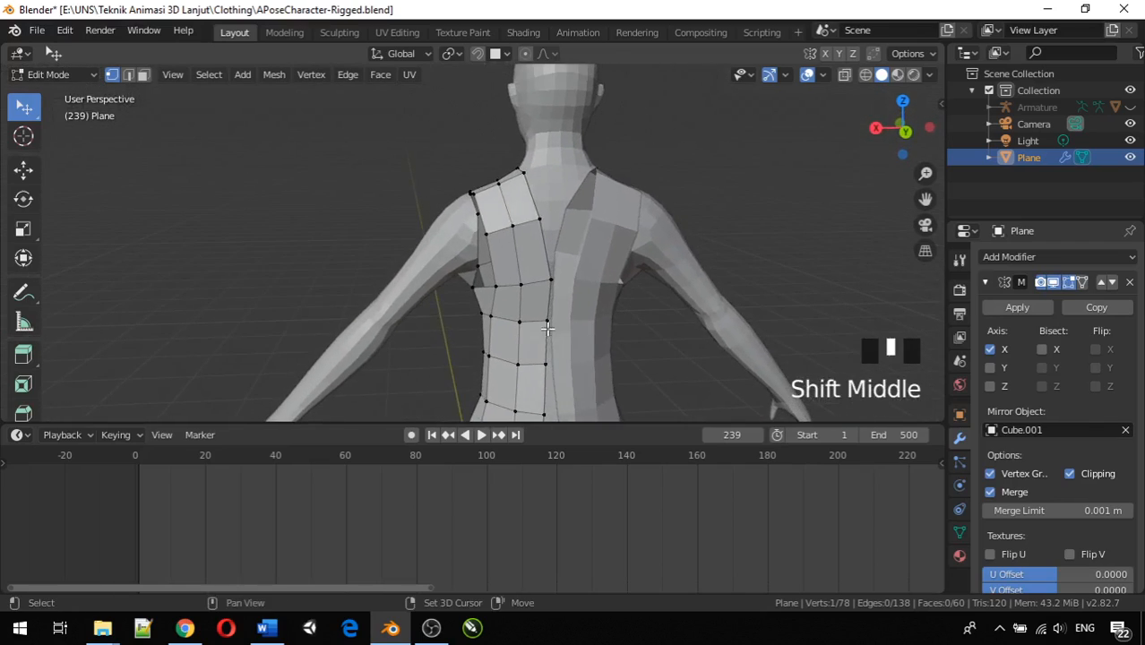
{"action": "left_click", "coordinate": [541, 216]}
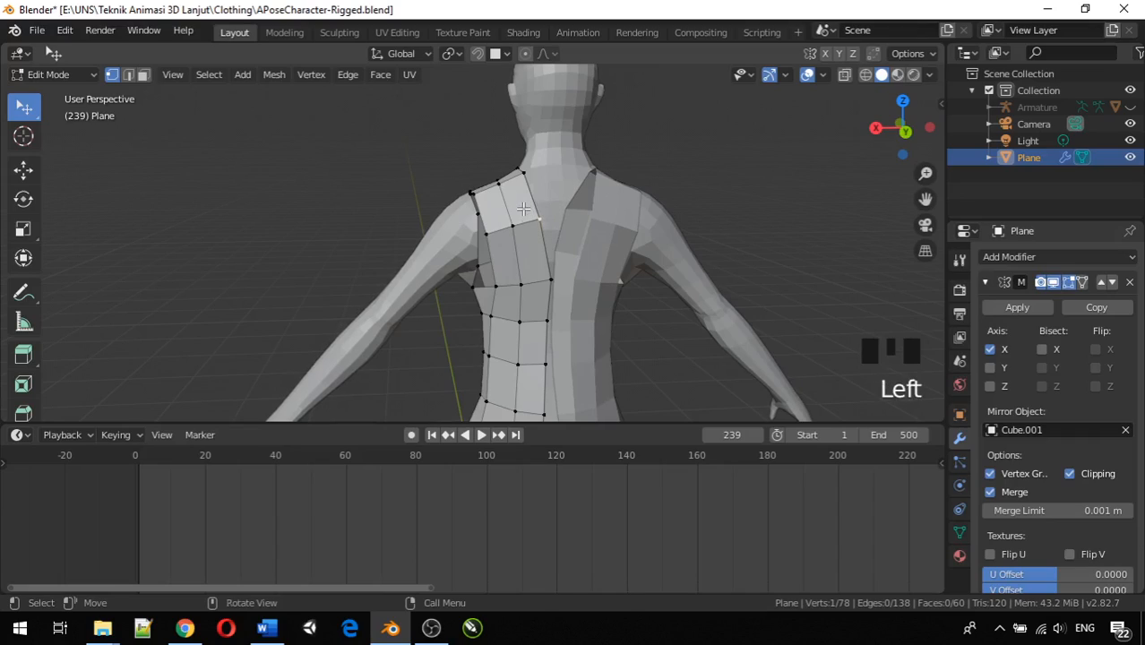
{"action": "key", "text": "ctrl+r"}
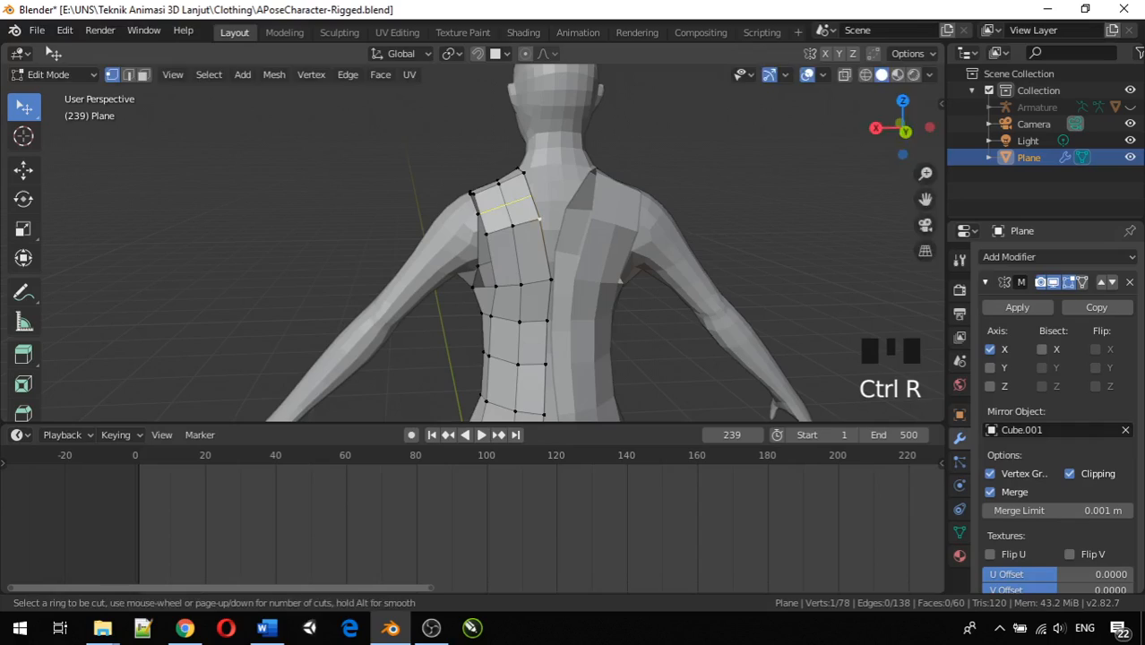
{"action": "left_click", "coordinate": [523, 207]}
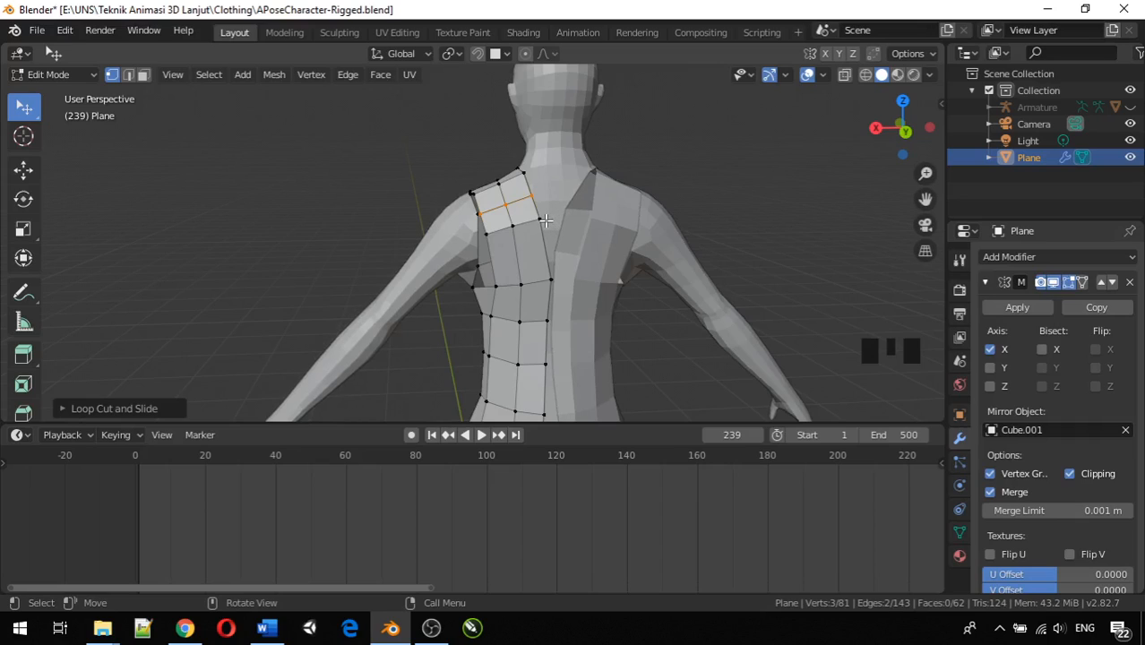
Select the upper five vertices of the garment's inner back edge, from the neck down past the shoulder blade.
{"action": "middle_click_drag", "start_coordinate": [562, 253], "coordinate": [536, 260]}
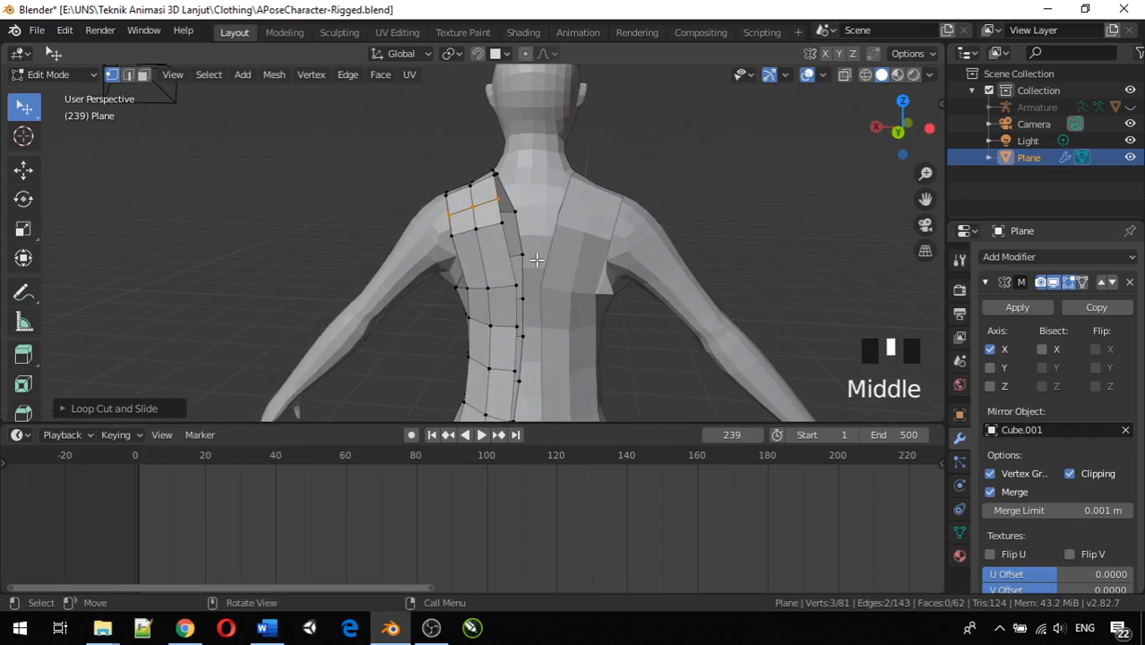
{"action": "left_click", "coordinate": [498, 179]}
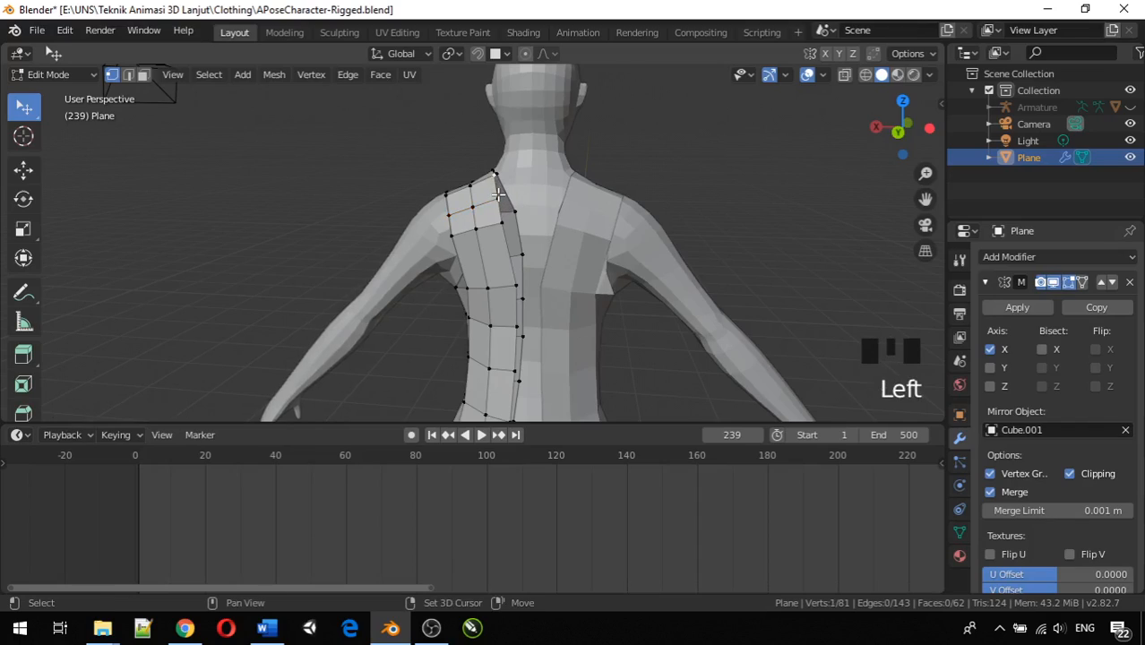
{"action": "left_click", "coordinate": [498, 199], "text": "shift"}
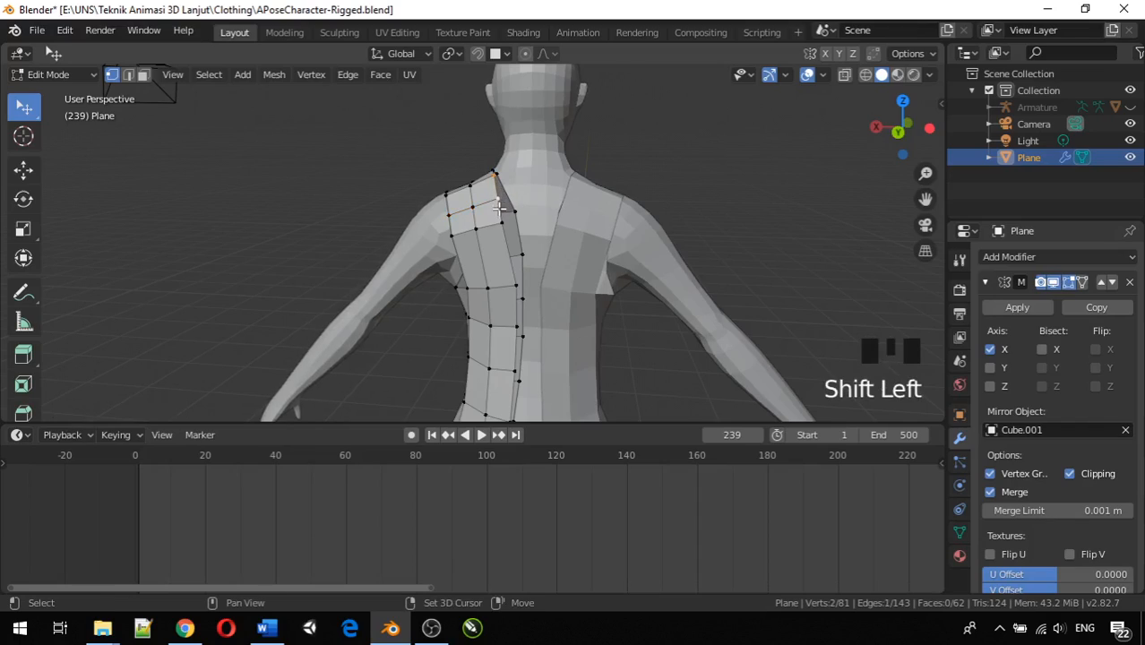
{"action": "left_click", "coordinate": [500, 224], "text": "shift"}
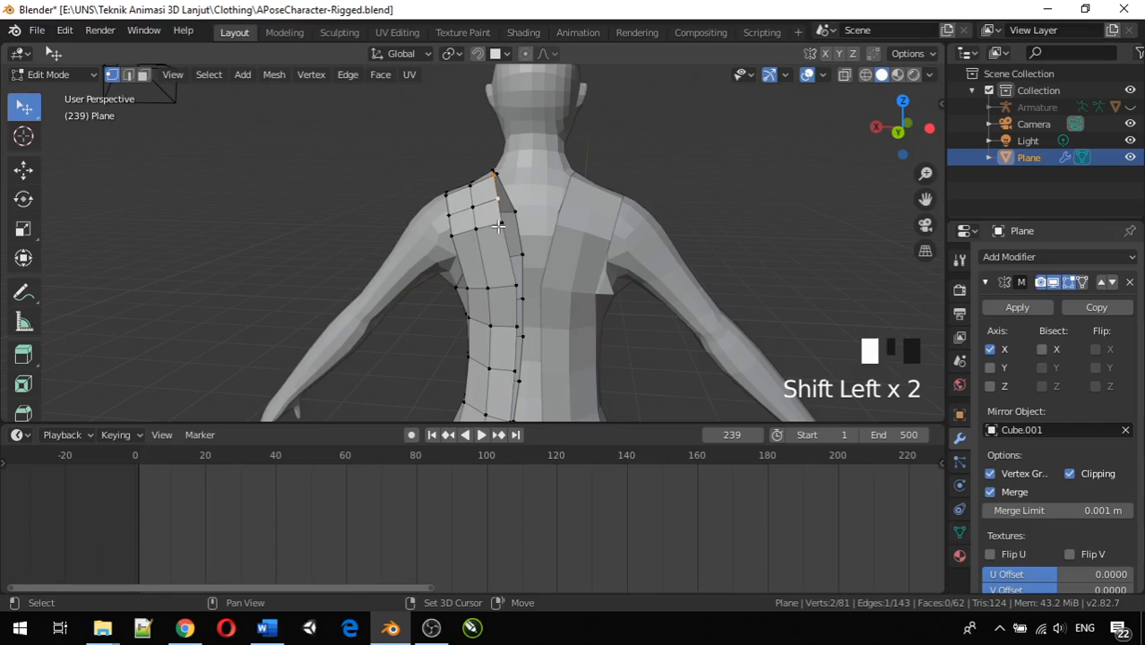
{"action": "left_click", "coordinate": [513, 283], "text": "shift"}
{"action": "left_click", "coordinate": [518, 324], "text": "shift"}
{"action": "scroll", "coordinate": [519, 325], "scroll_direction": "down", "scroll_amount": 2}
{"action": "middle_click_drag", "start_coordinate": [528, 324], "coordinate": [591, 310]}
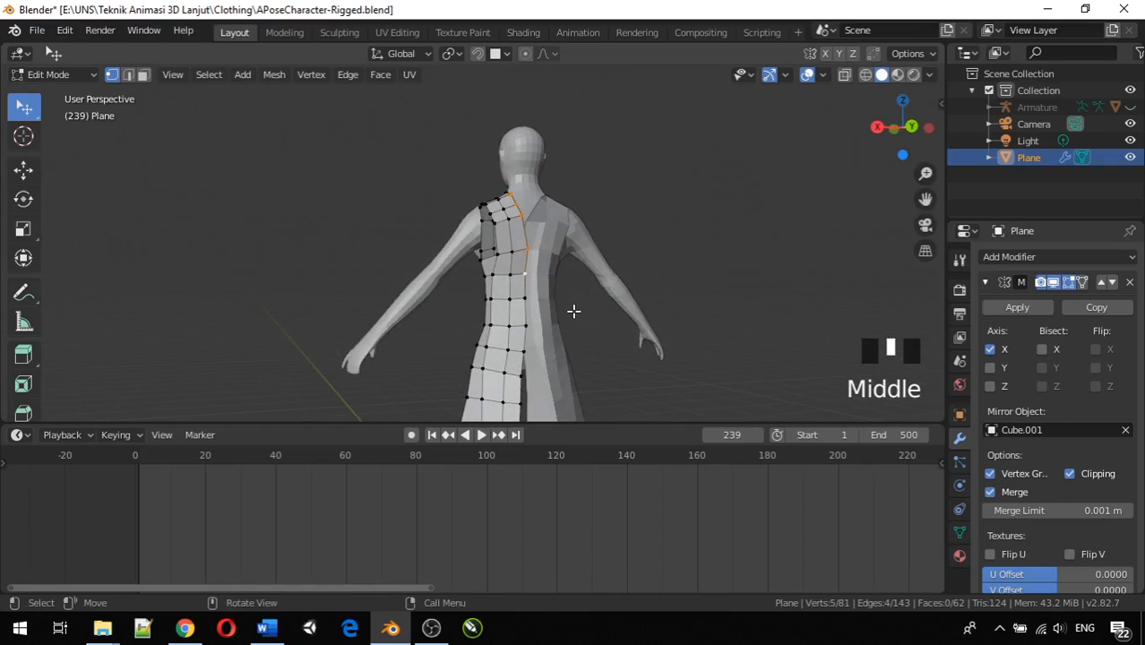
Extend the selection with Circle Select down the rest of the inner back edge to the hem.
{"action": "key", "text": "c"}
{"action": "mouse_move", "coordinate": [545, 302]}
{"action": "left_mouse_down"}
{"action": "mouse_move", "coordinate": [538, 383]}
{"action": "mouse_move", "coordinate": [557, 378]}
{"action": "left_mouse_up"}
{"action": "right_click", "coordinate": [569, 377]}
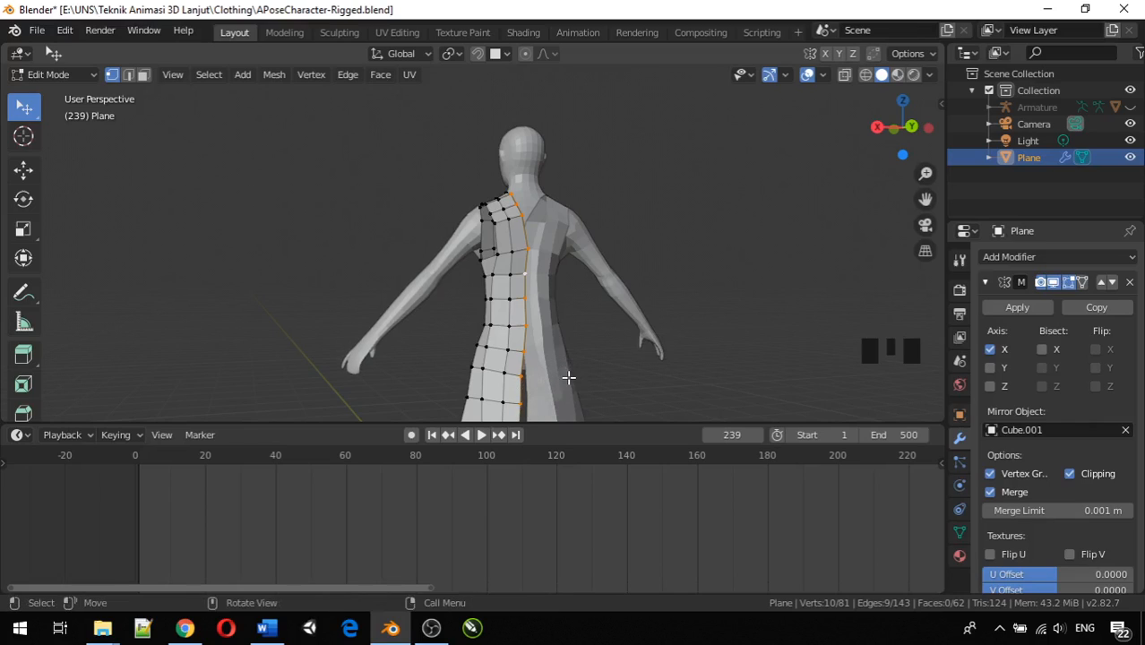
{"action": "mouse_move", "coordinate": [568, 377]}
{"action": "middle_mouse_down"}
{"action": "mouse_move", "coordinate": [546, 368]}
{"action": "mouse_move", "coordinate": [567, 350]}
{"action": "mouse_move", "coordinate": [546, 371]}
{"action": "mouse_move", "coordinate": [567, 389]}
{"action": "middle_mouse_up"}
{"action": "scroll", "coordinate": [567, 350], "scroll_direction": "down", "scroll_amount": 1}
{"action": "key", "text": "c"}
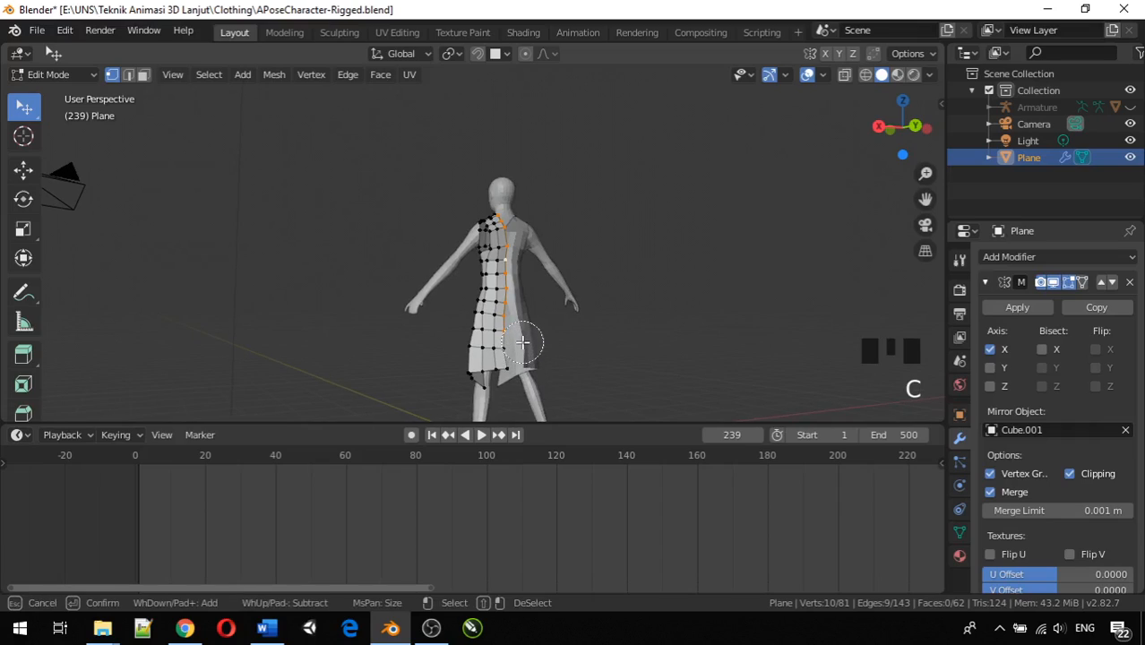
{"action": "left_click_drag", "start_coordinate": [522, 342], "coordinate": [523, 362]}
{"action": "right_click", "coordinate": [585, 379]}
{"action": "mouse_move", "coordinate": [584, 379]}
{"action": "middle_mouse_down"}
{"action": "mouse_move", "coordinate": [608, 379]}
{"action": "mouse_move", "coordinate": [578, 395]}
{"action": "mouse_move", "coordinate": [550, 378]}
{"action": "middle_mouse_up"}
{"action": "scroll", "coordinate": [550, 378], "scroll_direction": "up", "scroll_amount": 2}
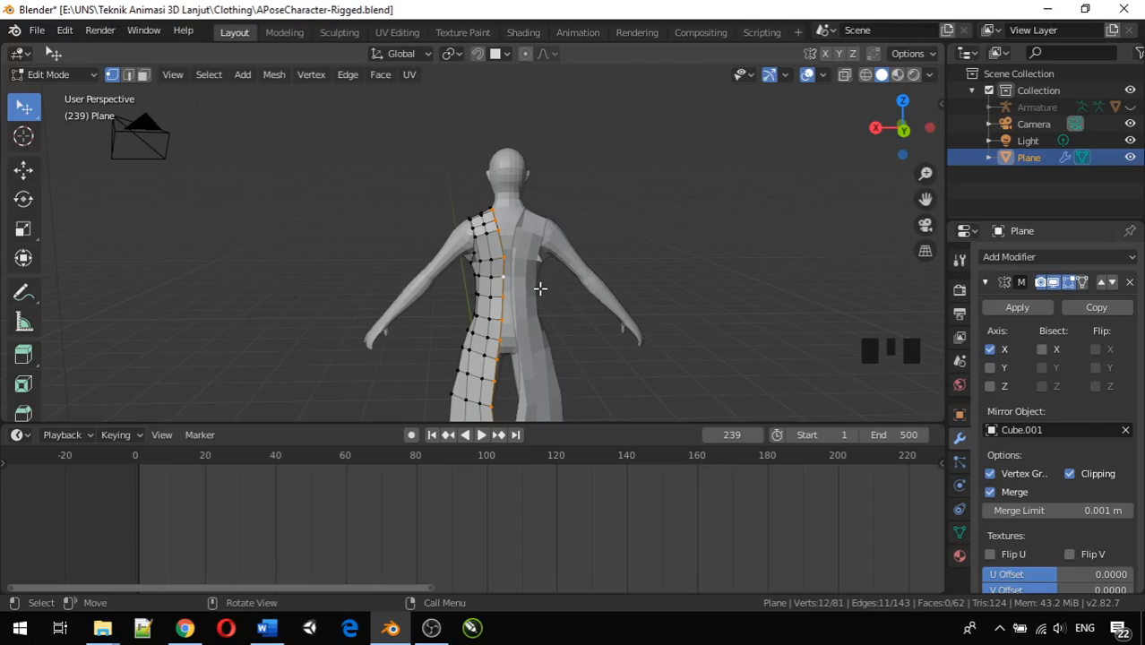
Extrude the selected inner back edge about 0.09 m toward the body's midline.
{"action": "key", "text": "e"}
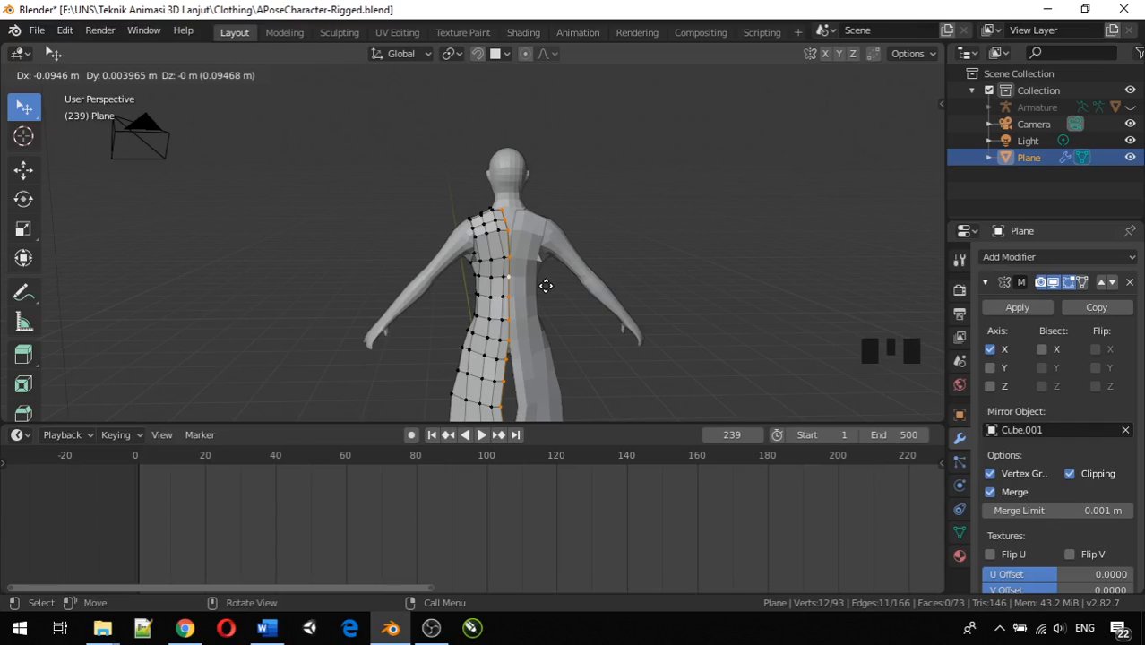
{"action": "left_click", "coordinate": [545, 285]}
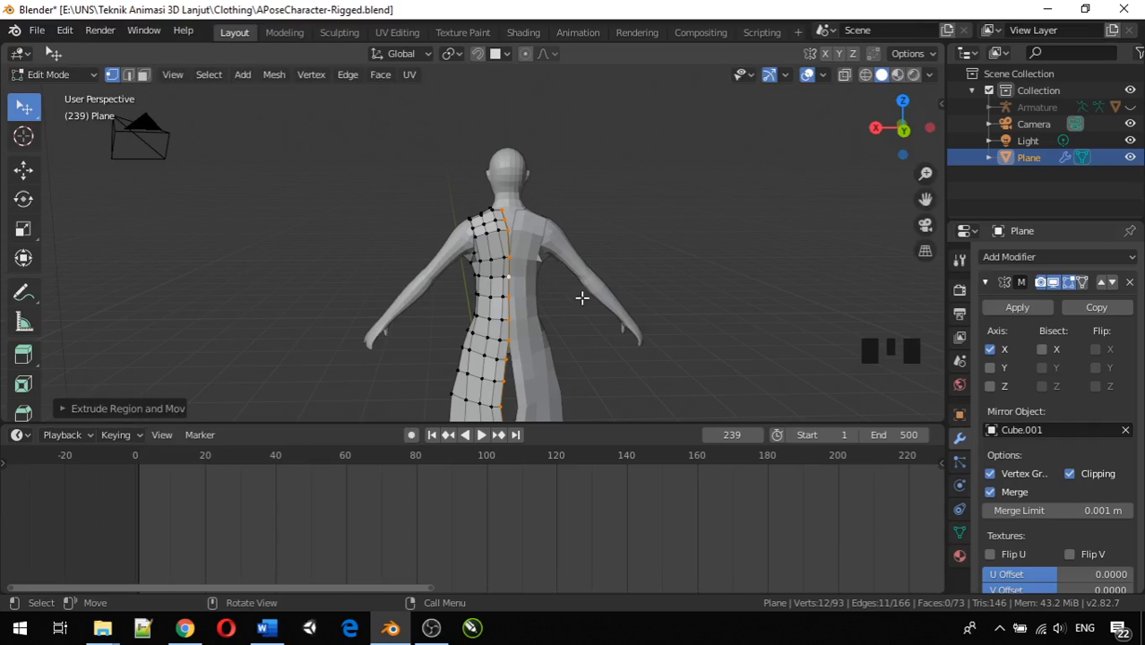
{"action": "middle_click_drag", "start_coordinate": [584, 293], "coordinate": [531, 269]}
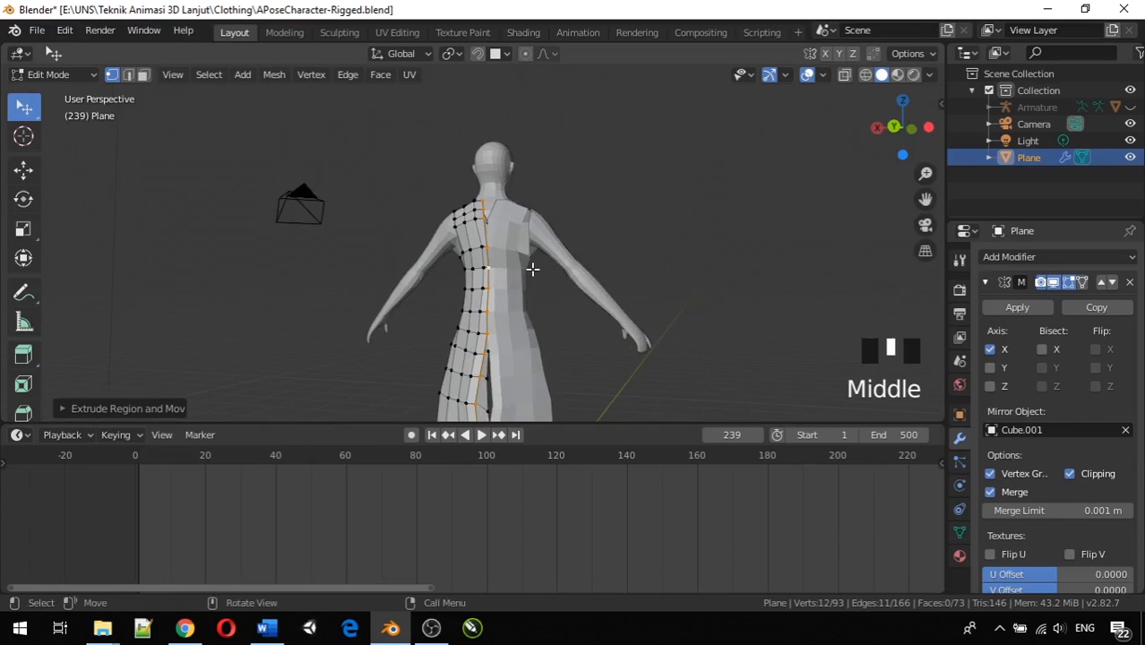
{"action": "scroll", "coordinate": [527, 285], "scroll_direction": "up", "scroll_amount": 3}
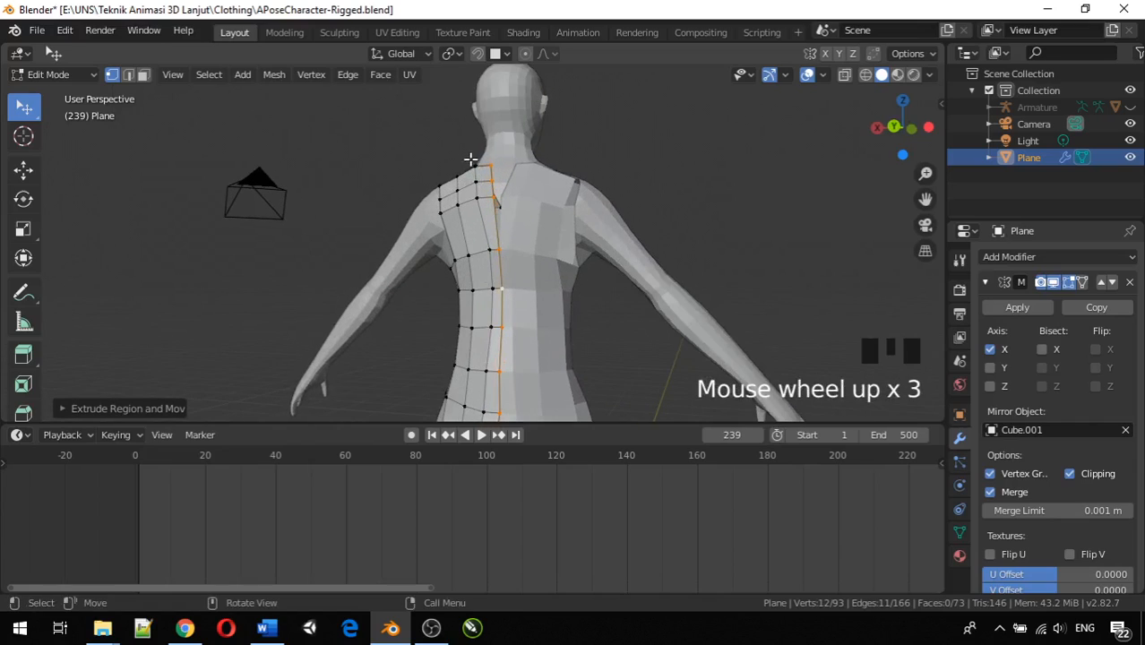
Slide the top three vertices of the garment's inner back edge along global X to the body's midline.
{"action": "left_click", "coordinate": [495, 199]}
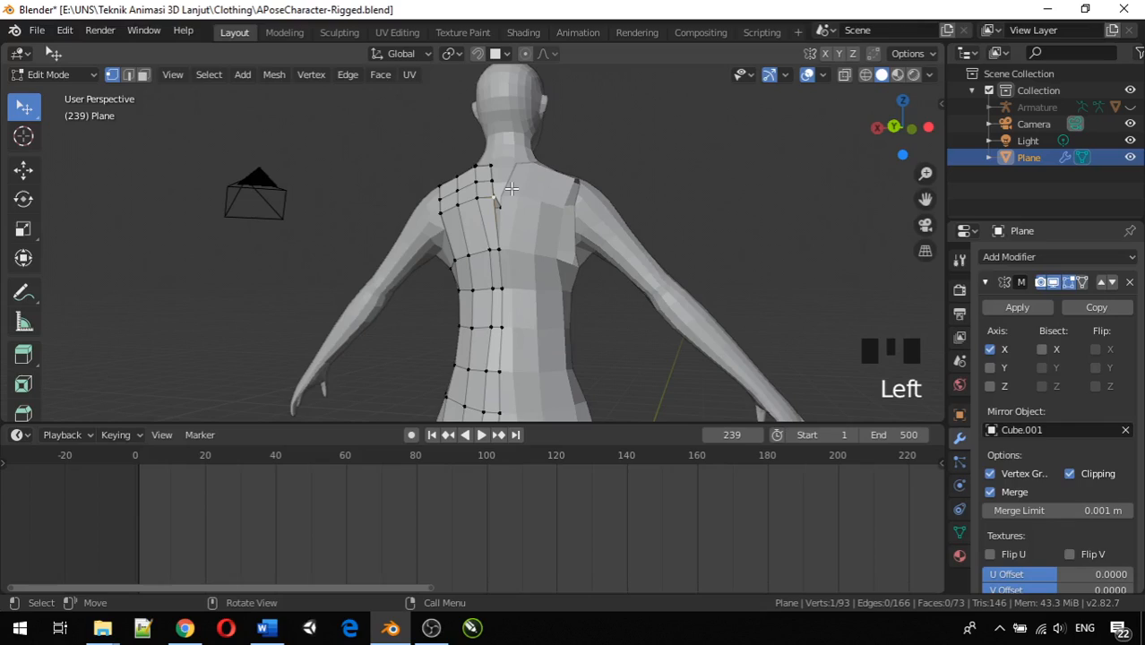
{"action": "key", "text": "g"}
{"action": "key", "text": "x"}
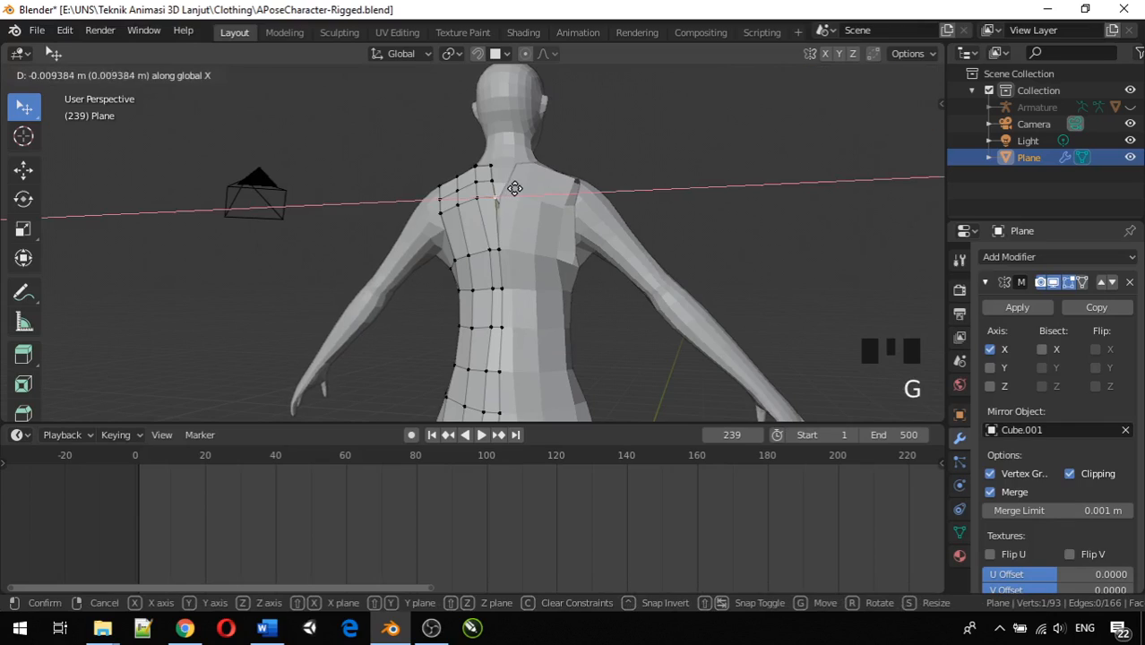
{"action": "left_click", "coordinate": [495, 181]}
{"action": "left_click", "coordinate": [494, 180]}
{"action": "key", "text": "g"}
{"action": "key", "text": "x"}
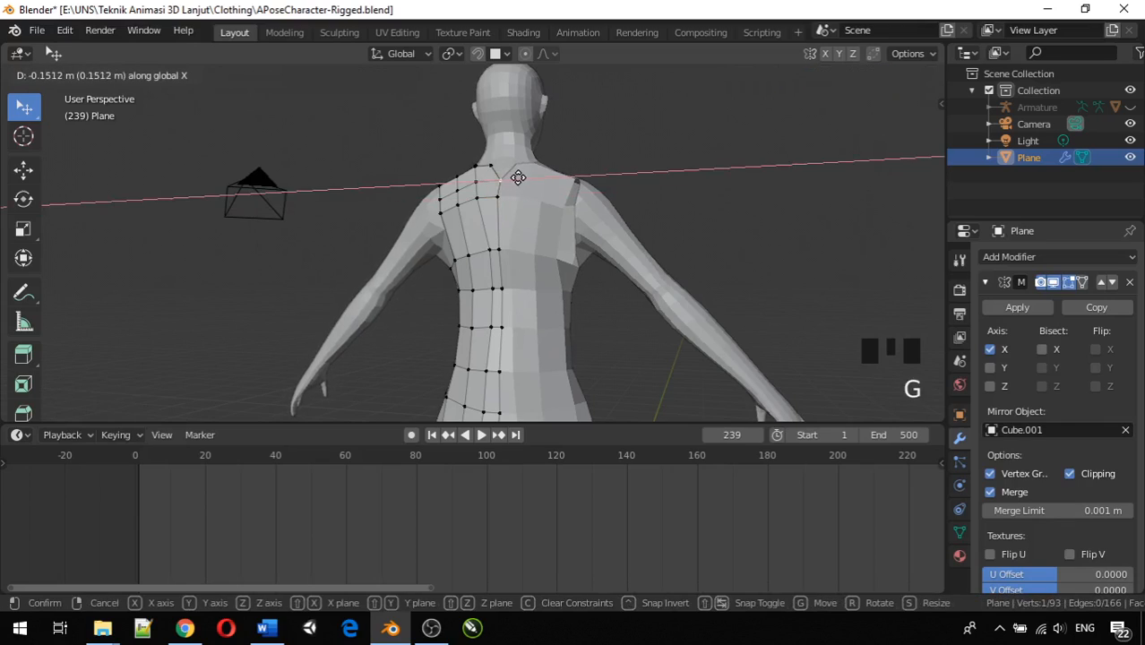
{"action": "left_click", "coordinate": [515, 178]}
{"action": "key", "text": "g"}
{"action": "key", "text": "x"}
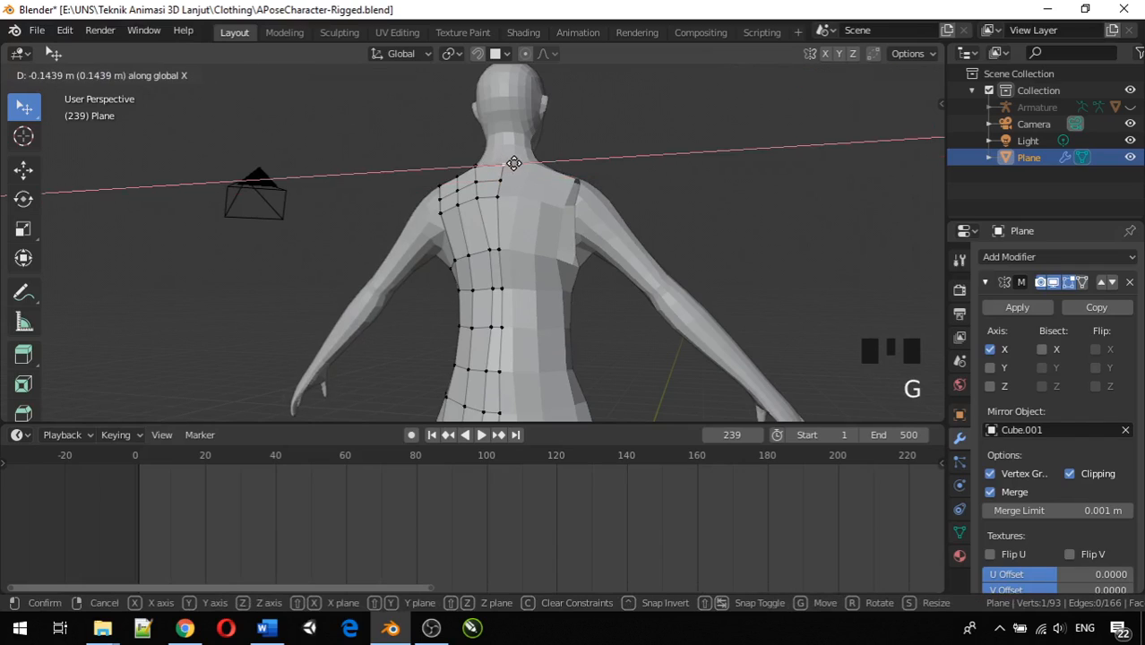
{"action": "left_click", "coordinate": [511, 166]}
Move the back neckline vertex beside the center seam about 0.02 m toward the midline.
{"action": "middle_click_drag", "start_coordinate": [545, 234], "coordinate": [601, 218]}
{"action": "scroll", "coordinate": [584, 245], "scroll_direction": "down", "scroll_amount": 2}
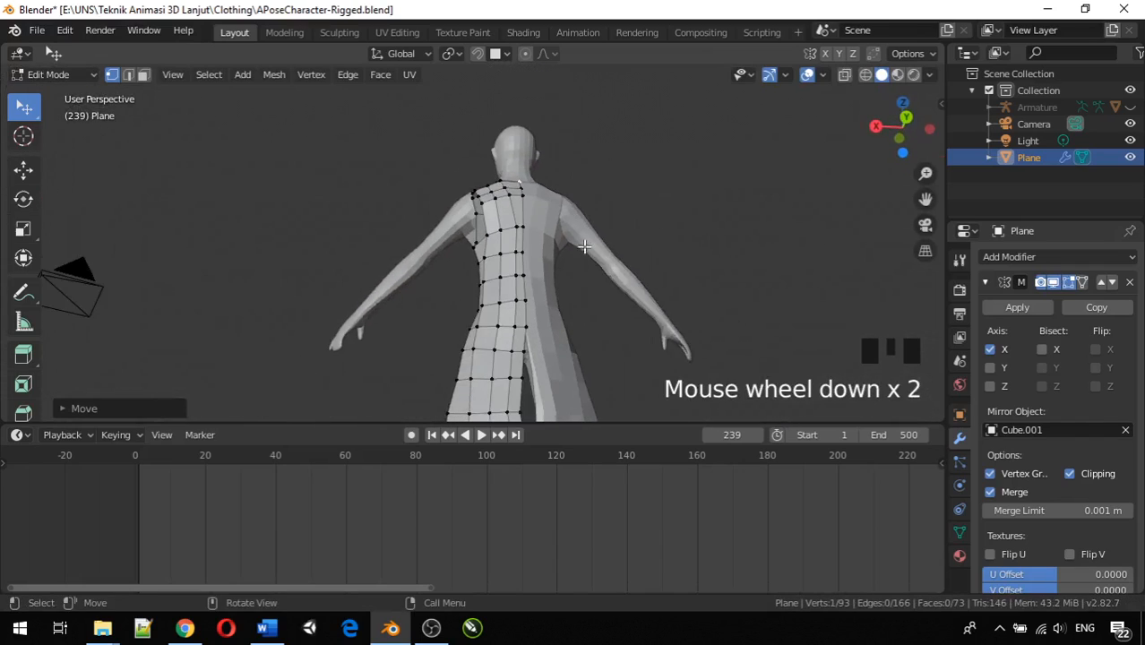
{"action": "scroll", "coordinate": [565, 330], "scroll_direction": "down", "scroll_amount": 2}
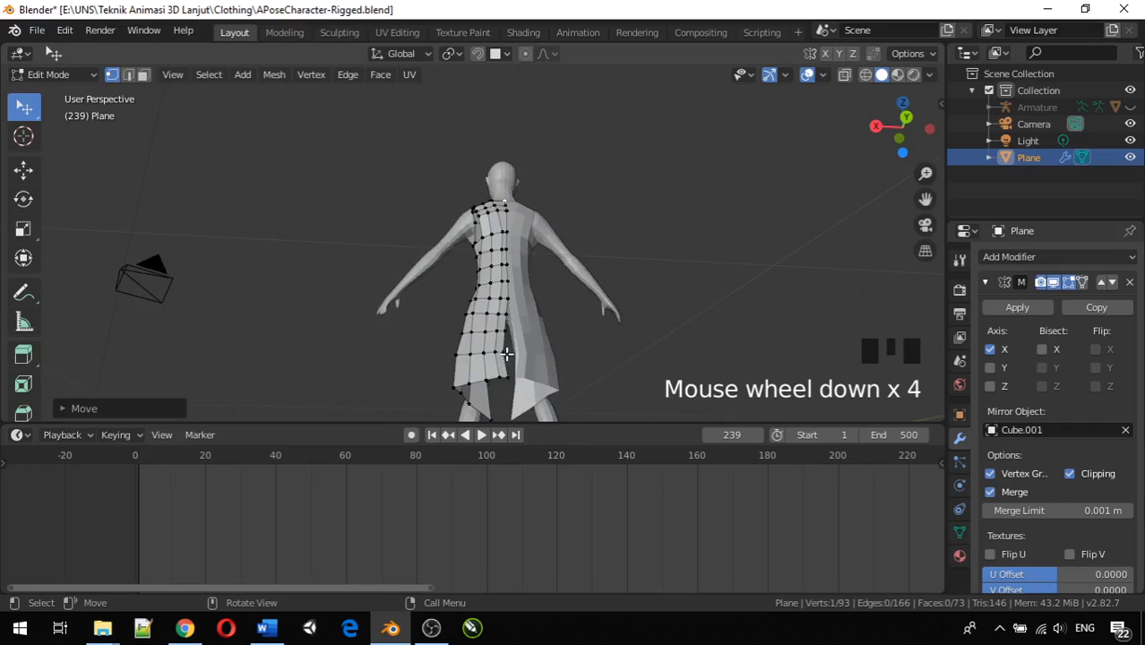
{"action": "middle_click_drag", "start_coordinate": [509, 349], "coordinate": [531, 179]}
{"action": "scroll", "coordinate": [528, 188], "scroll_direction": "up", "scroll_amount": 6}
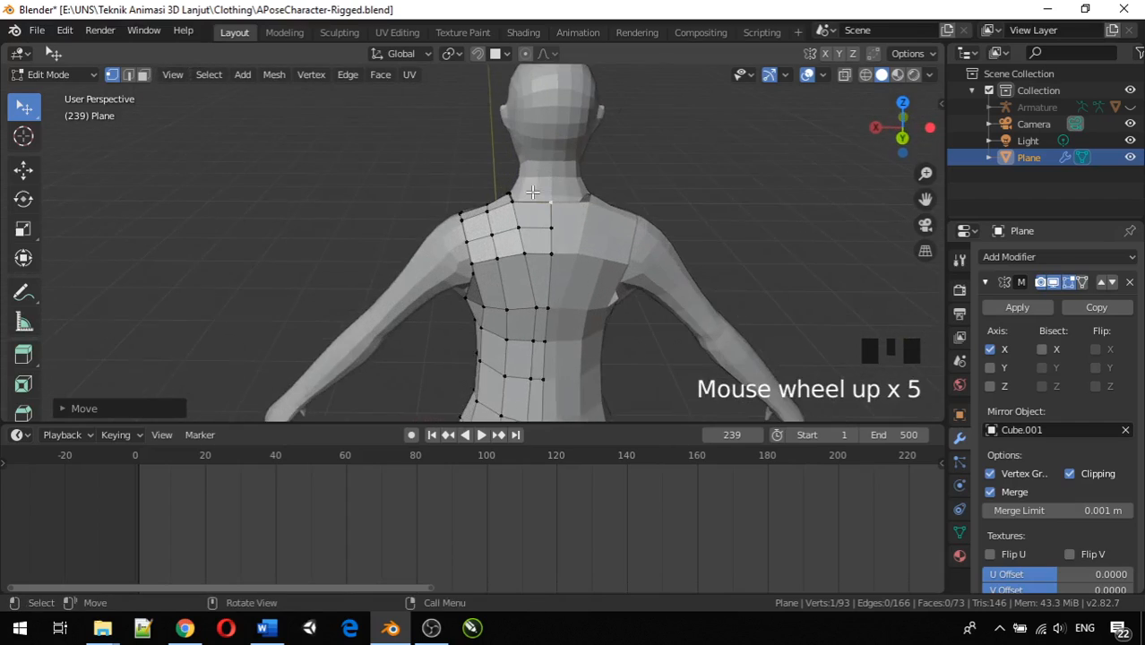
{"action": "left_click", "coordinate": [524, 192]}
{"action": "key", "text": "g"}
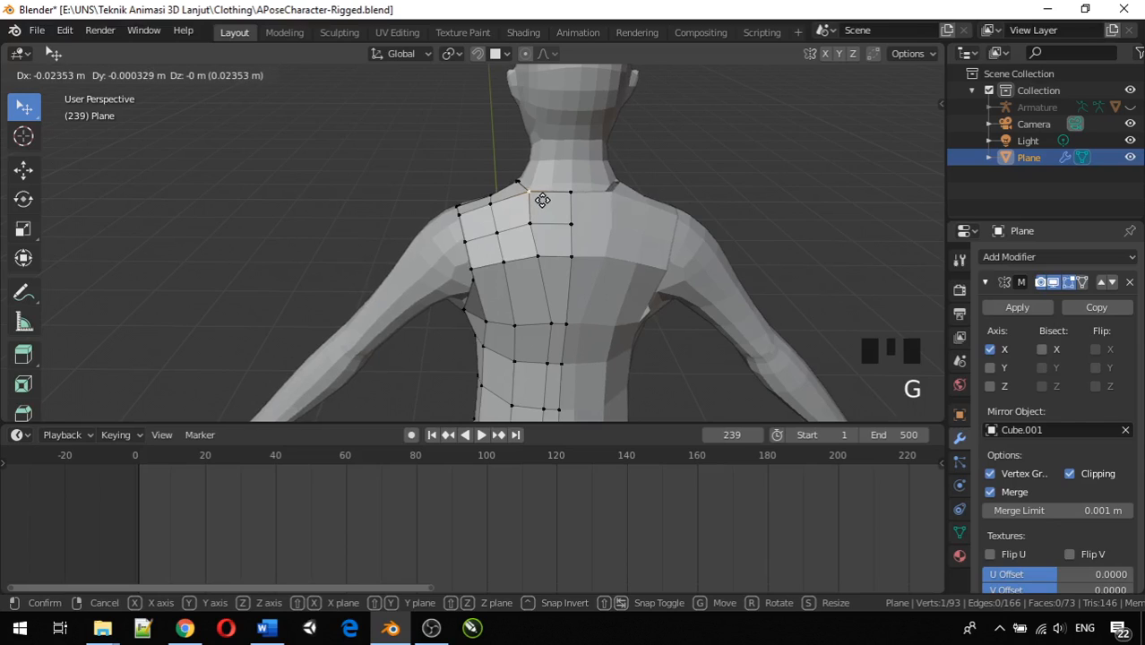
{"action": "left_click", "coordinate": [544, 198]}
Enable snapping and slightly reposition the second and third center-seam vertices below the back neckline.
{"action": "mouse_move", "coordinate": [544, 198]}
{"action": "middle_mouse_down"}
{"action": "mouse_move", "coordinate": [599, 235]}
{"action": "mouse_move", "coordinate": [533, 184]}
{"action": "middle_mouse_up"}
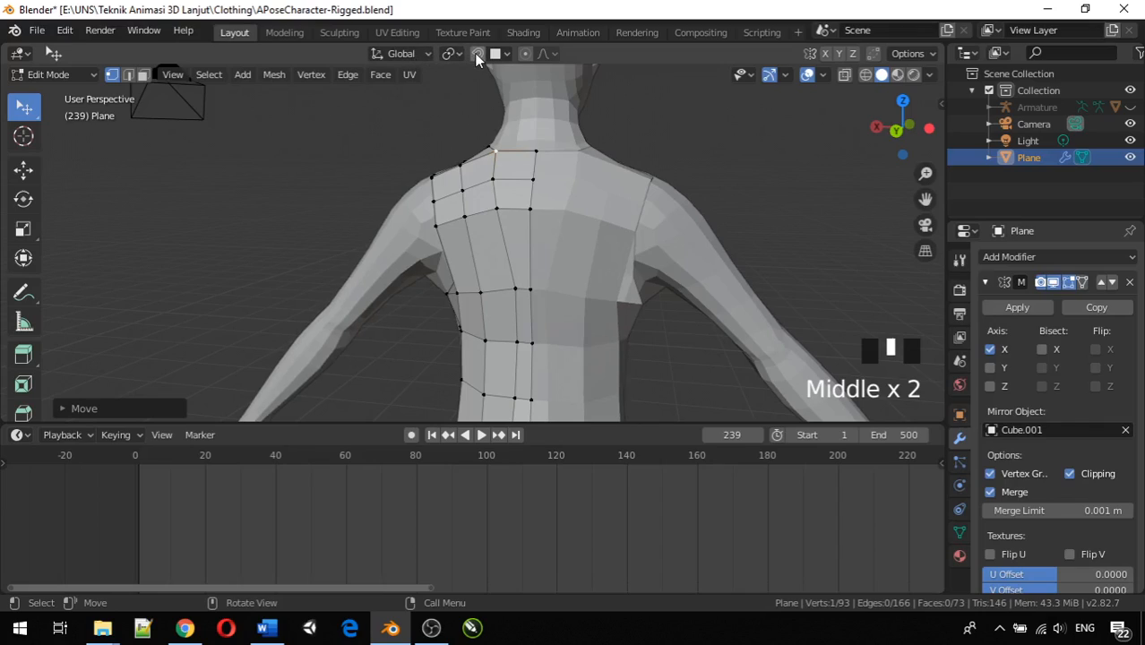
{"action": "left_click", "coordinate": [477, 53]}
{"action": "left_click", "coordinate": [533, 178]}
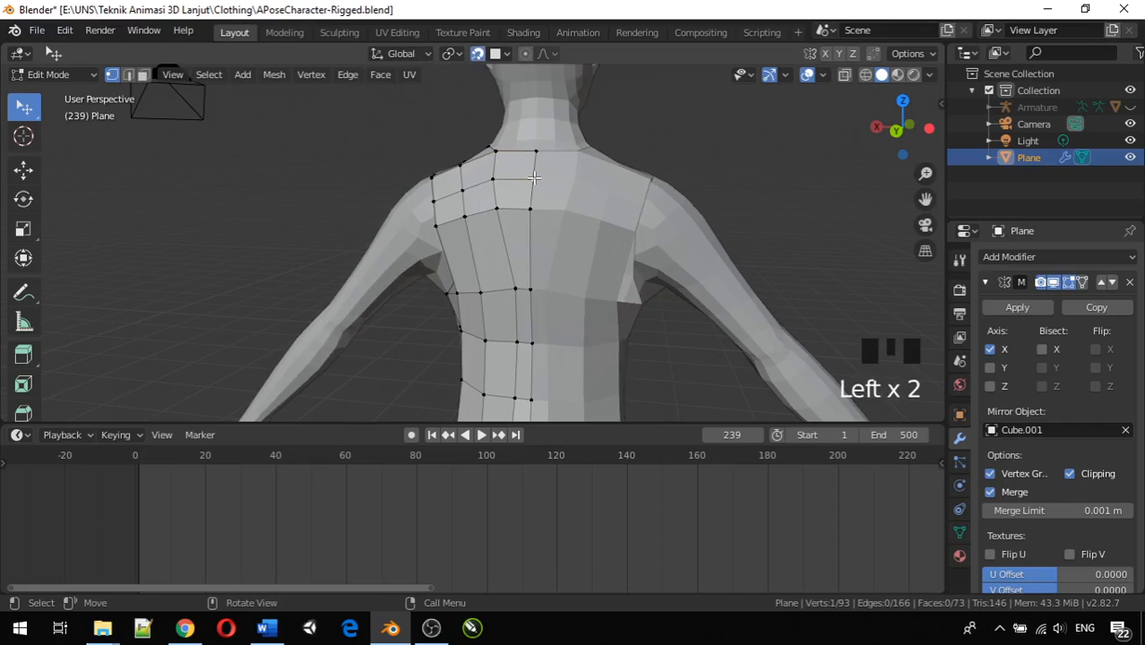
{"action": "key", "text": "g"}
{"action": "left_click", "coordinate": [536, 176]}
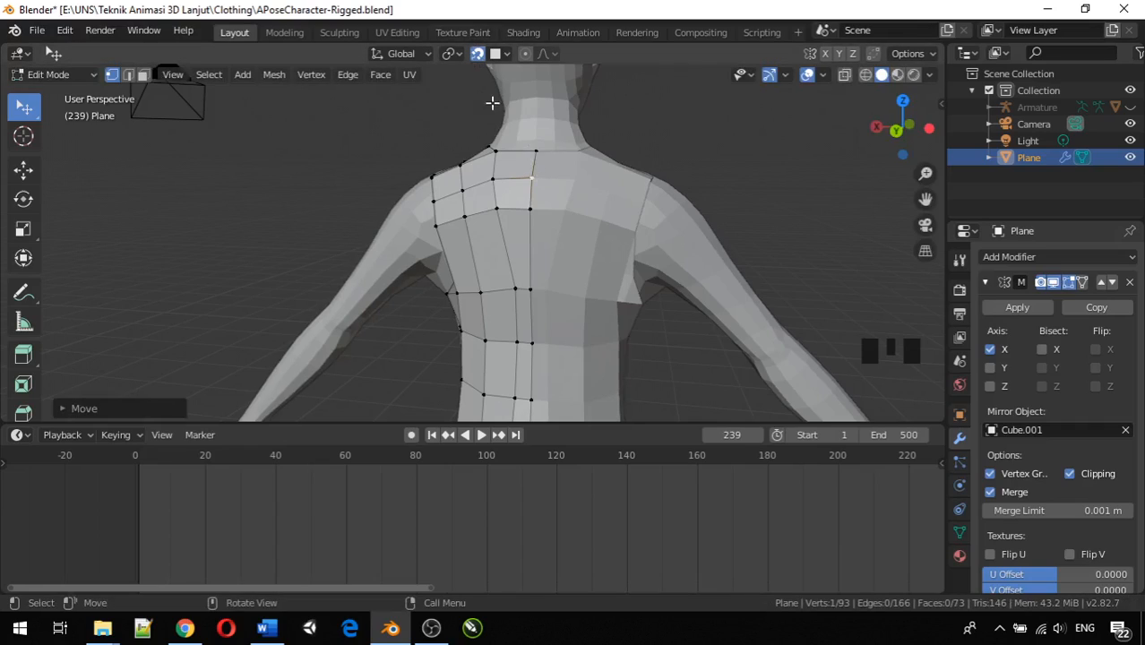
{"action": "left_click", "coordinate": [534, 199]}
{"action": "key", "text": "g"}
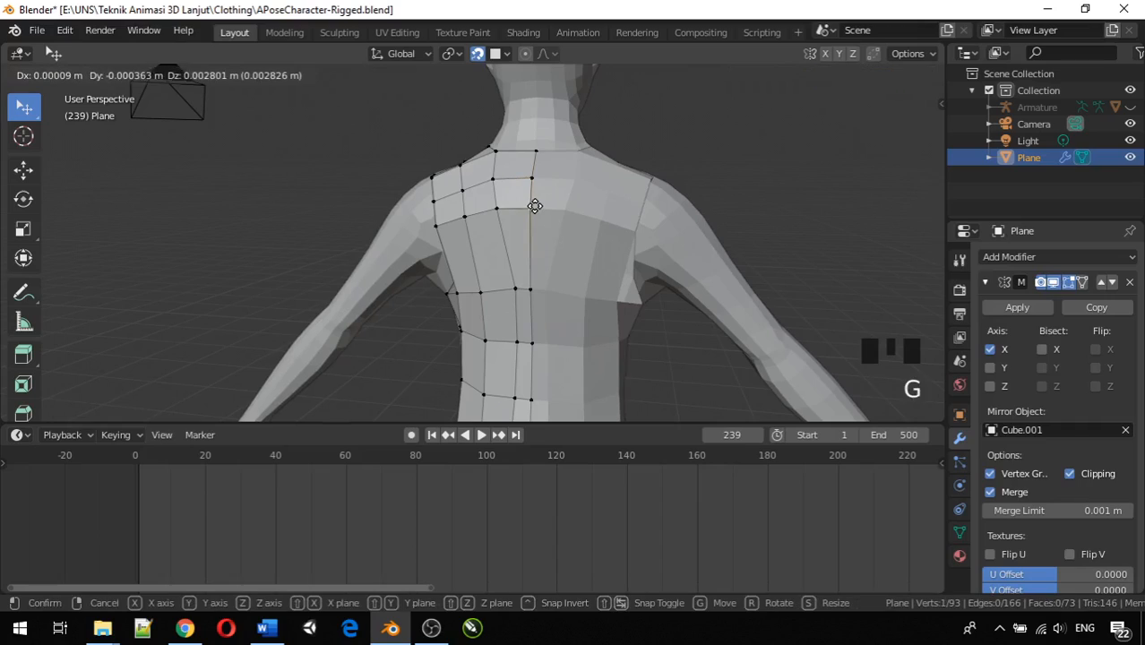
{"action": "left_click", "coordinate": [535, 205]}
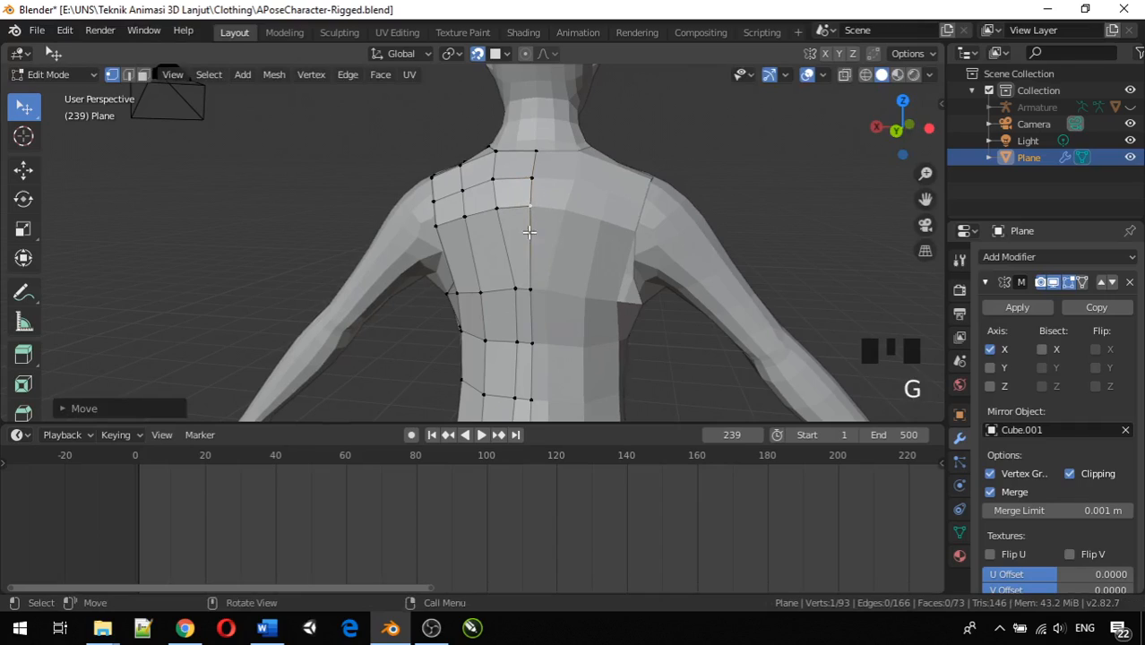
Even out the second shoulder row by nudging its two inner vertices between the center seam and the armhole edge.
{"action": "left_click", "coordinate": [492, 180]}
{"action": "key", "text": "g"}
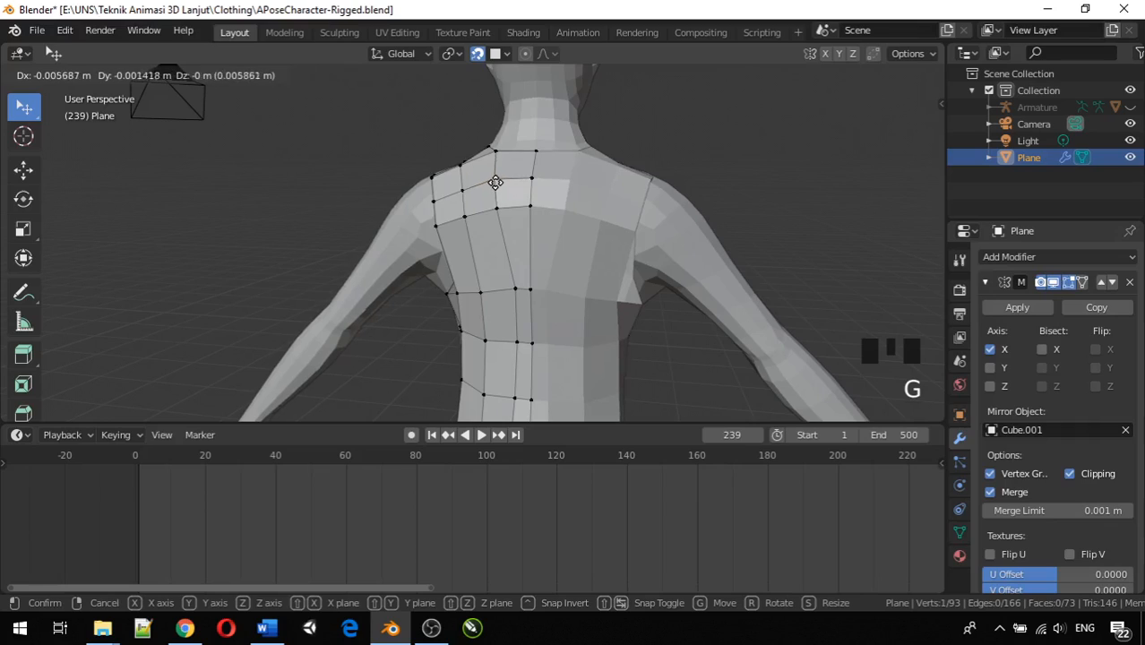
{"action": "left_click", "coordinate": [495, 183]}
{"action": "left_click", "coordinate": [463, 186]}
{"action": "key", "text": "g"}
{"action": "left_click", "coordinate": [459, 189]}
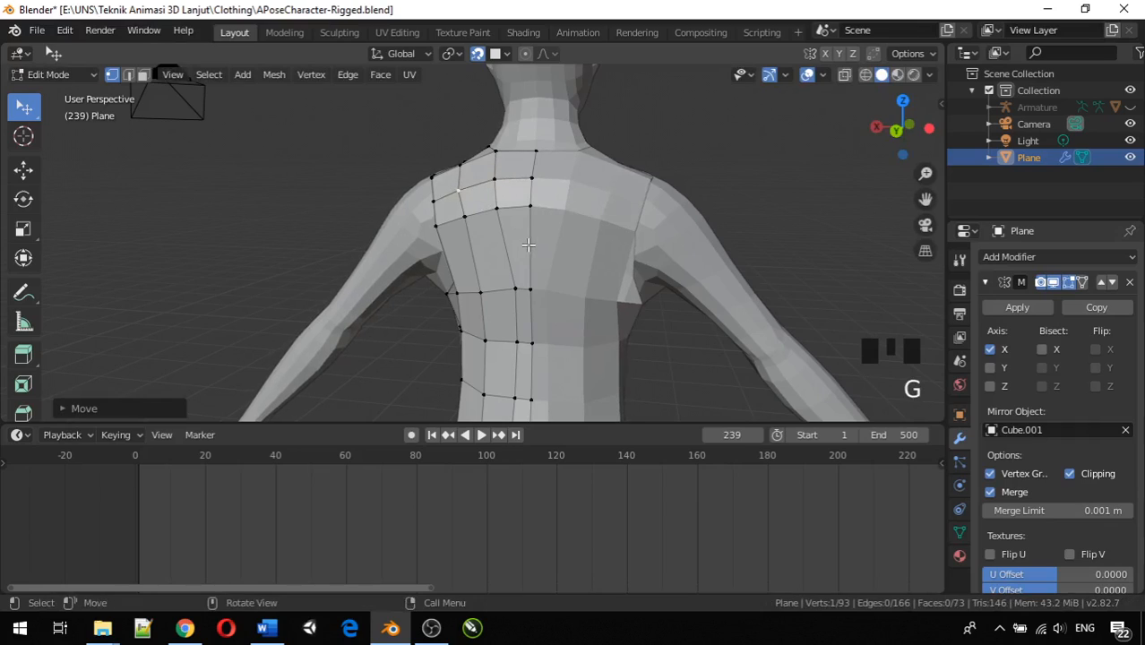
Move the shoulder-blade vertex beside the center seam about 0.014 m away from the midline.
{"action": "middle_click_drag", "start_coordinate": [528, 245], "coordinate": [544, 235]}
{"action": "key", "text": "g"}
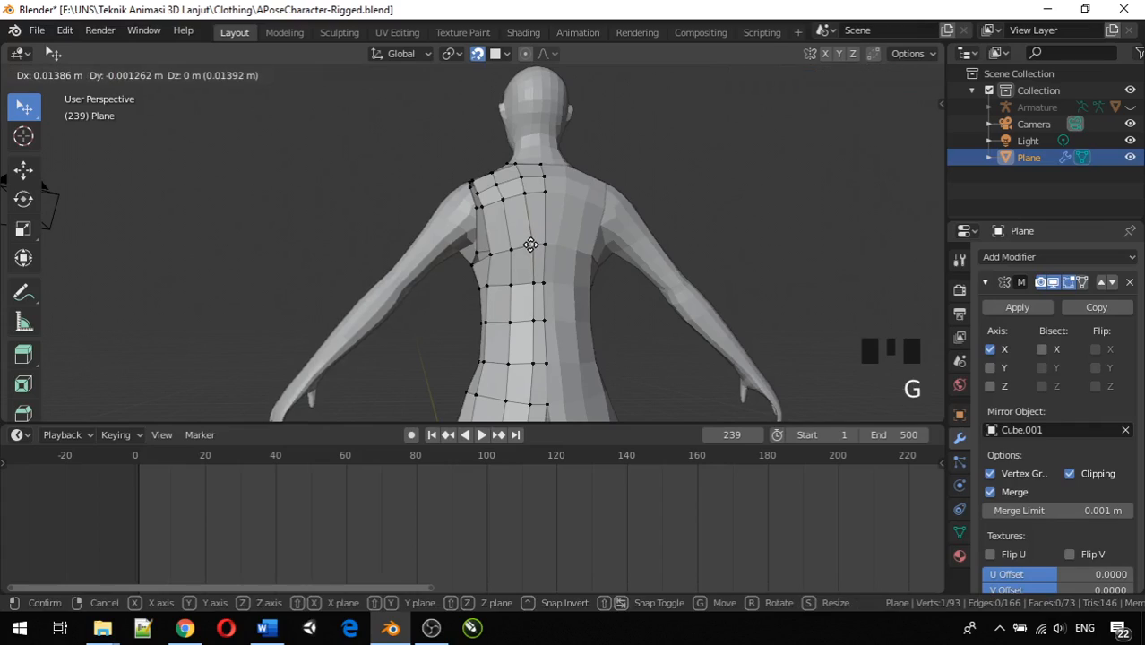
{"action": "left_click", "coordinate": [530, 245]}
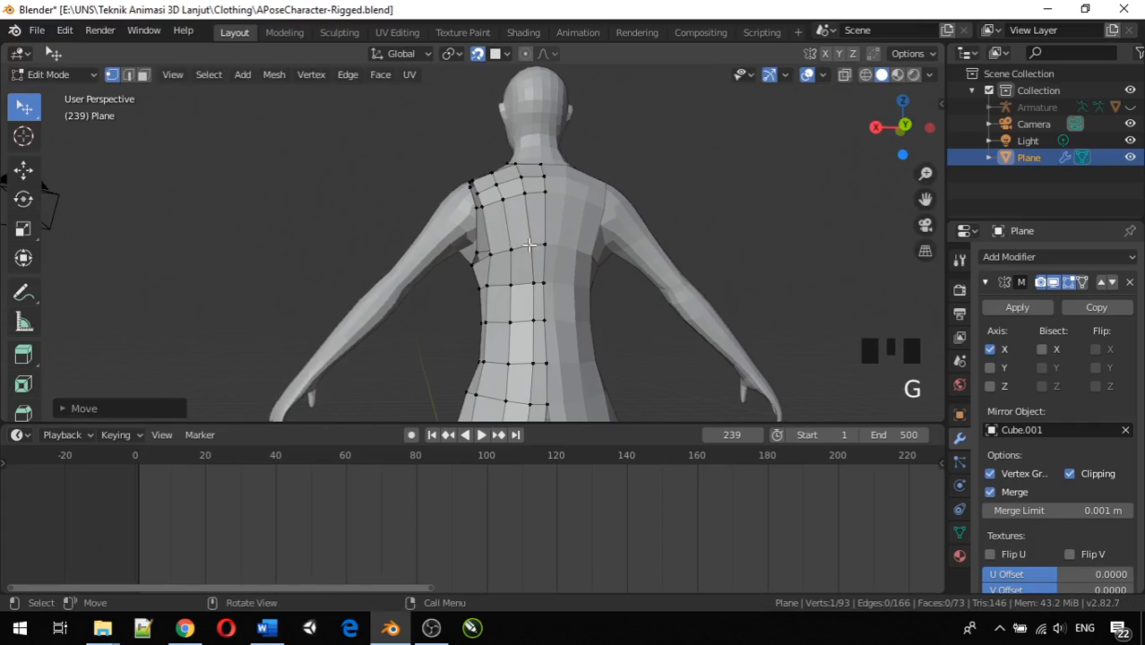
Turn on proportional editing and shift the middle vertex of the shoulder-blade row about 0.017 m at proportional size 0.24, then deselect.
{"action": "left_click", "coordinate": [525, 57]}
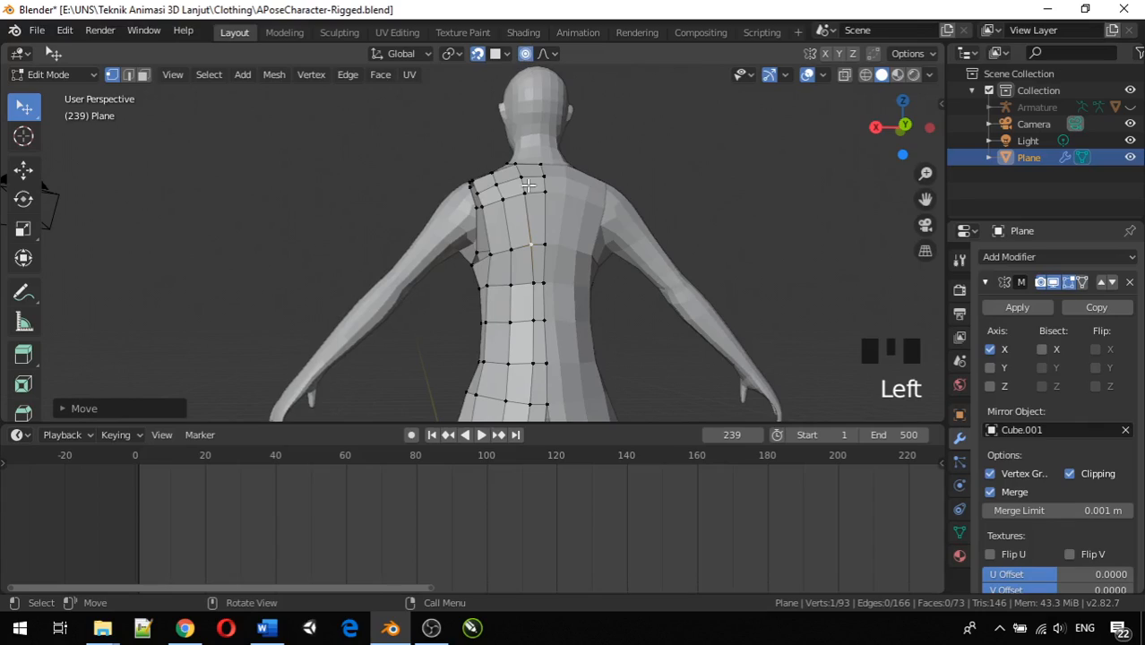
{"action": "left_click", "coordinate": [510, 251]}
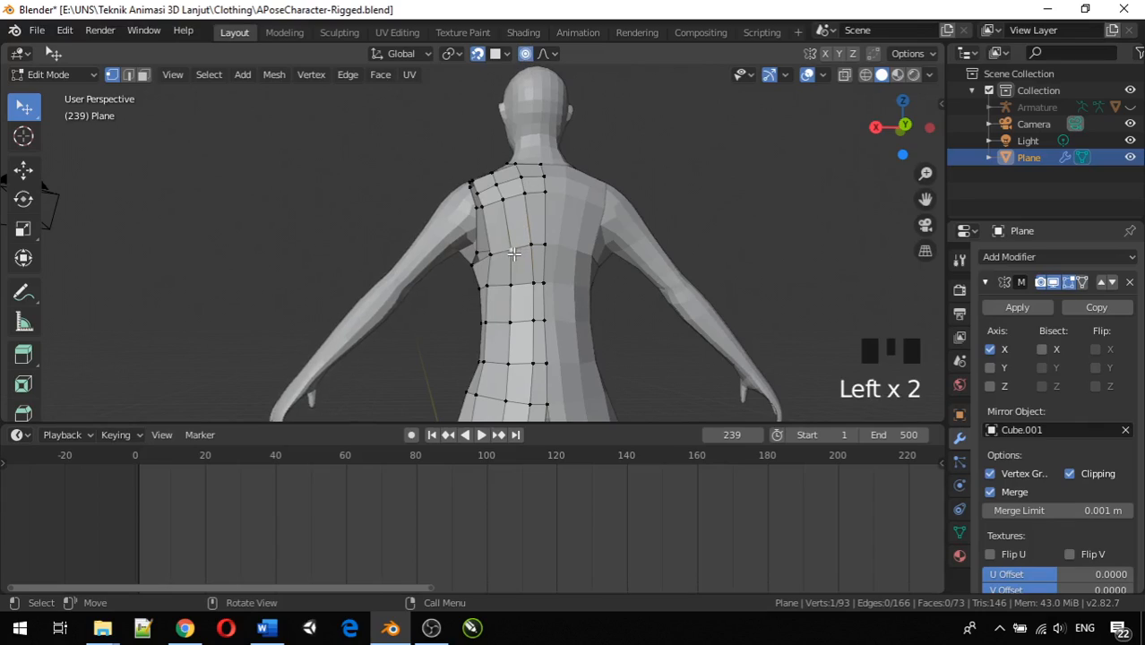
{"action": "key", "text": "g"}
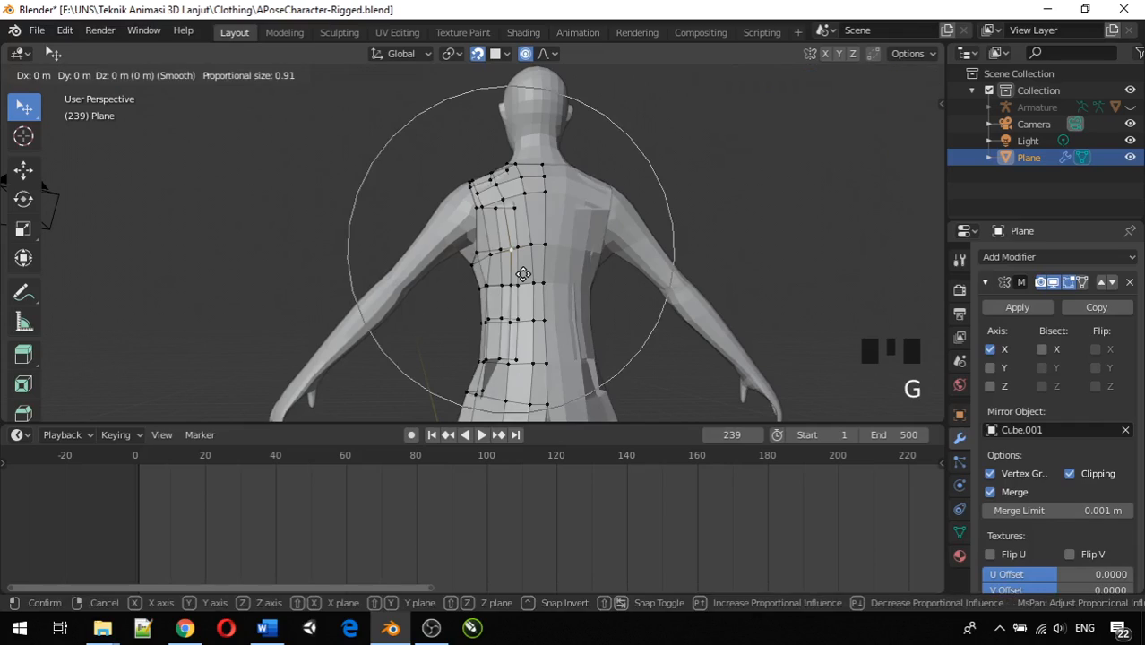
{"action": "scroll", "coordinate": [523, 274], "scroll_direction": "up", "scroll_amount": 14}
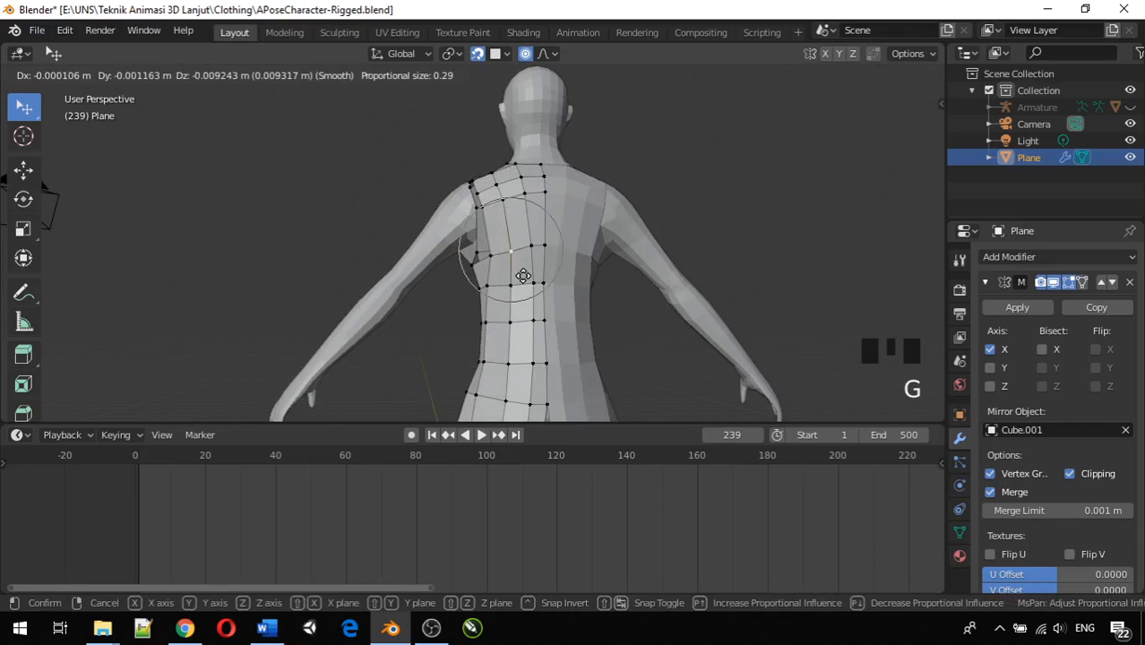
{"action": "scroll", "coordinate": [523, 274], "scroll_direction": "up", "scroll_amount": 7}
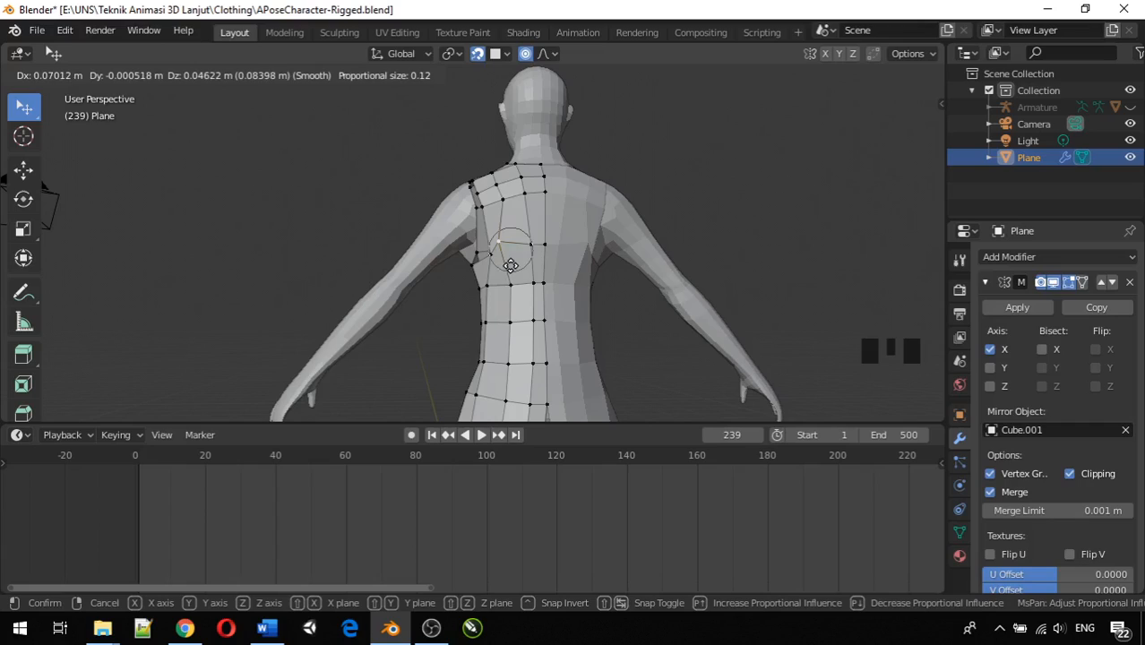
{"action": "scroll", "coordinate": [521, 277], "scroll_direction": "down", "scroll_amount": 8}
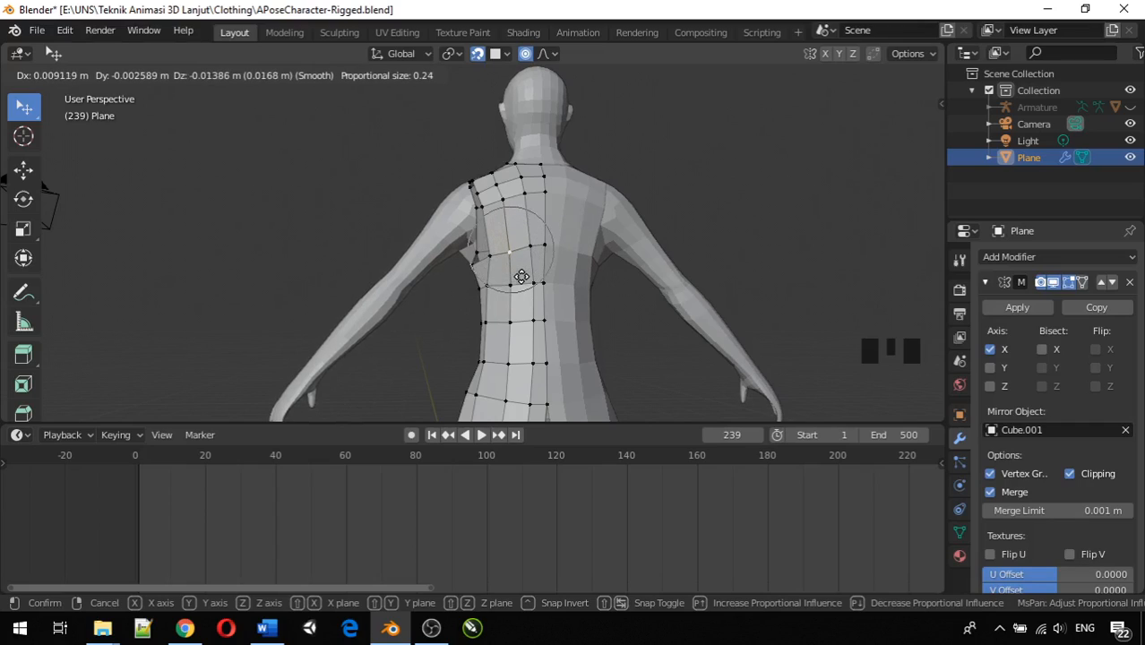
{"action": "left_click", "coordinate": [521, 277]}
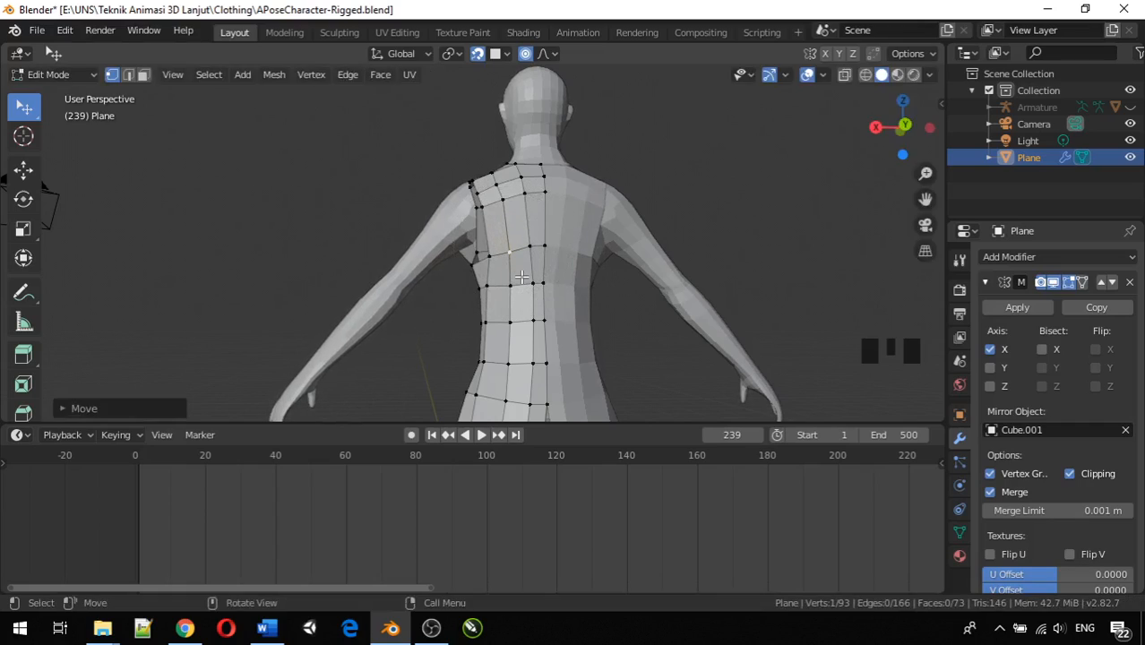
{"action": "right_click", "coordinate": [520, 276]}
{"action": "left_click", "coordinate": [705, 158]}
Adjust the center-seam vertex at the lower back with the Move tool at proportional size 0.39.
{"action": "mouse_move", "coordinate": [627, 224]}
{"action": "middle_mouse_down"}
{"action": "mouse_move", "coordinate": [889, 203]}
{"action": "mouse_move", "coordinate": [11, 184]}
{"action": "mouse_move", "coordinate": [851, 179]}
{"action": "mouse_move", "coordinate": [639, 171]}
{"action": "mouse_move", "coordinate": [615, 236]}
{"action": "mouse_move", "coordinate": [592, 197]}
{"action": "mouse_move", "coordinate": [621, 209]}
{"action": "middle_mouse_up"}
{"action": "scroll", "coordinate": [575, 280], "scroll_direction": "down", "scroll_amount": 2}
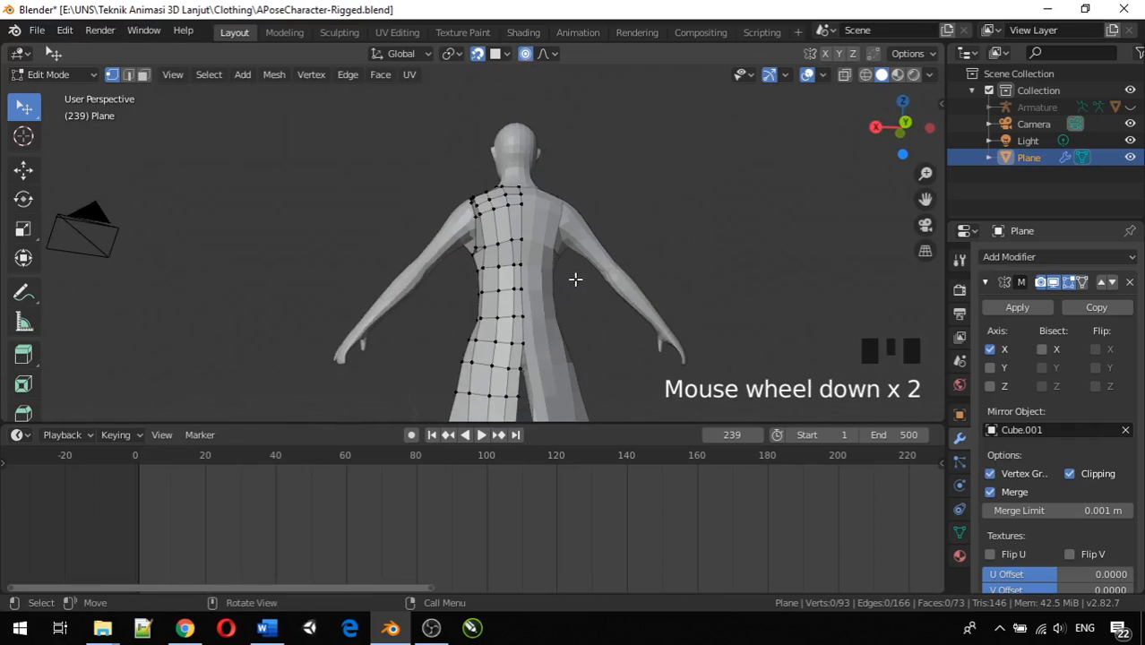
{"action": "left_click", "coordinate": [518, 290]}
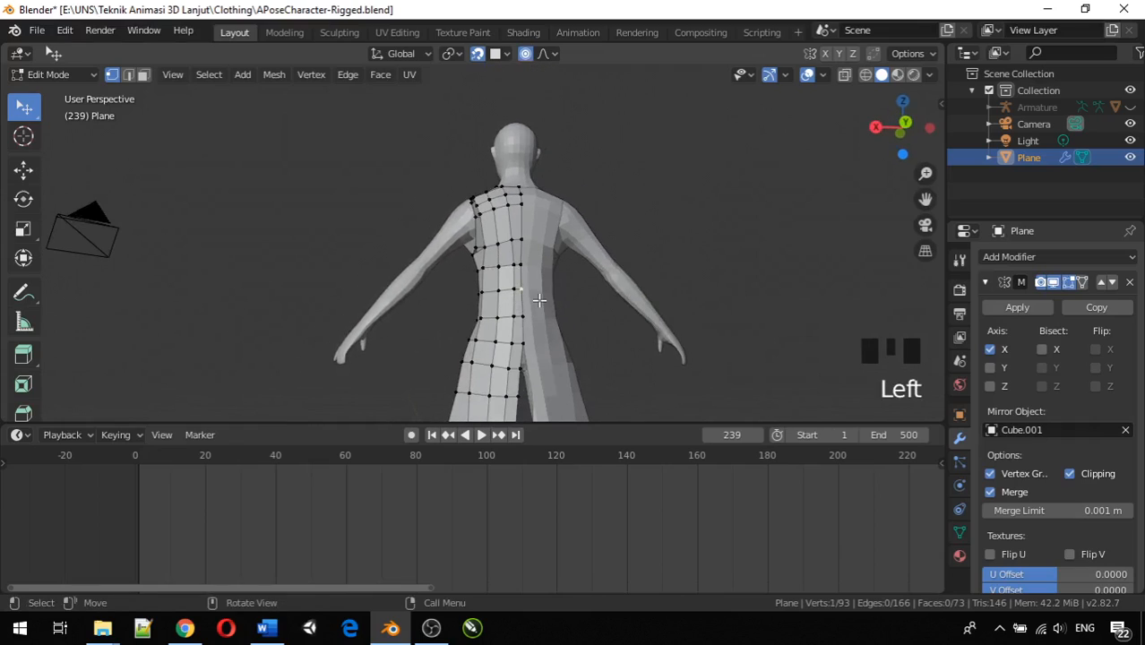
{"action": "key", "text": "g"}
{"action": "scroll", "coordinate": [538, 300], "scroll_direction": "up", "scroll_amount": 10}
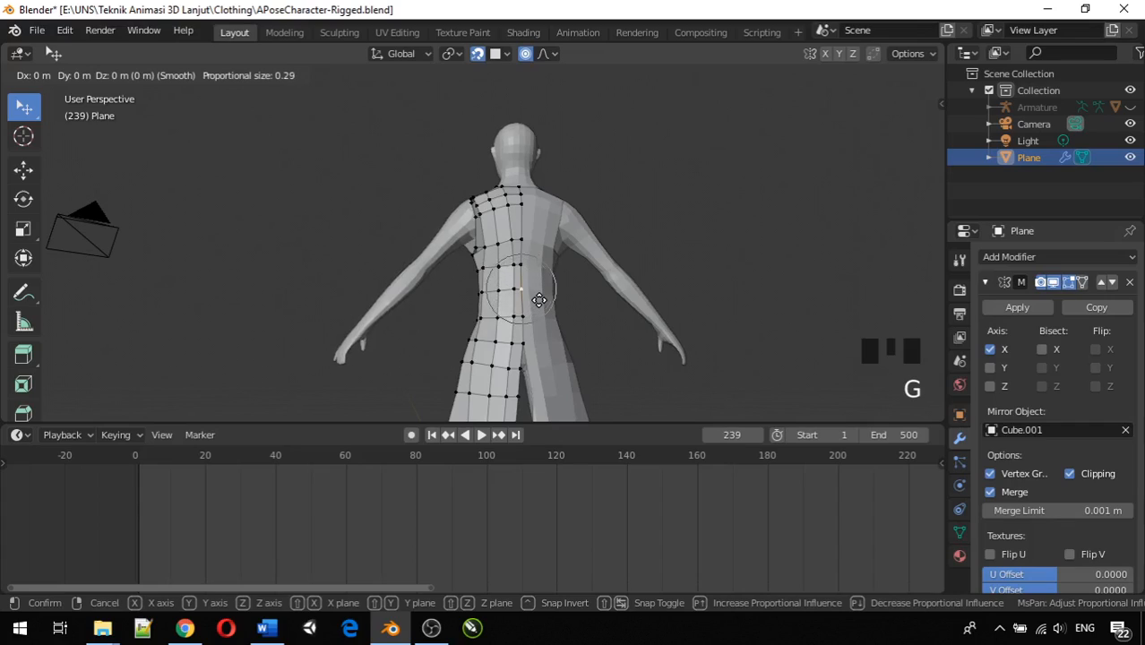
{"action": "scroll", "coordinate": [538, 300], "scroll_direction": "down", "scroll_amount": 2}
{"action": "scroll", "coordinate": [538, 300], "scroll_direction": "down", "scroll_amount": 1}
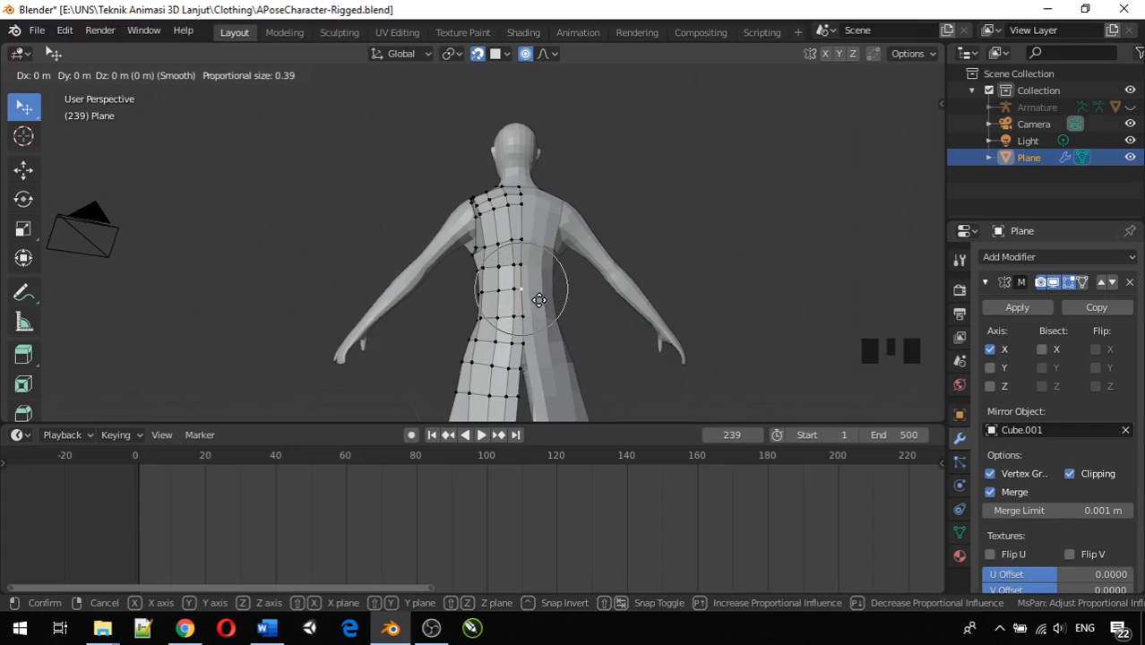
{"action": "left_click", "coordinate": [538, 300]}
Raise the hip-row vertex beside the center seam about 0.03 m with snapping on and proportional size 0.24.
{"action": "middle_click_drag", "start_coordinate": [538, 300], "coordinate": [502, 273]}
{"action": "scroll", "coordinate": [535, 279], "scroll_direction": "down", "scroll_amount": 1}
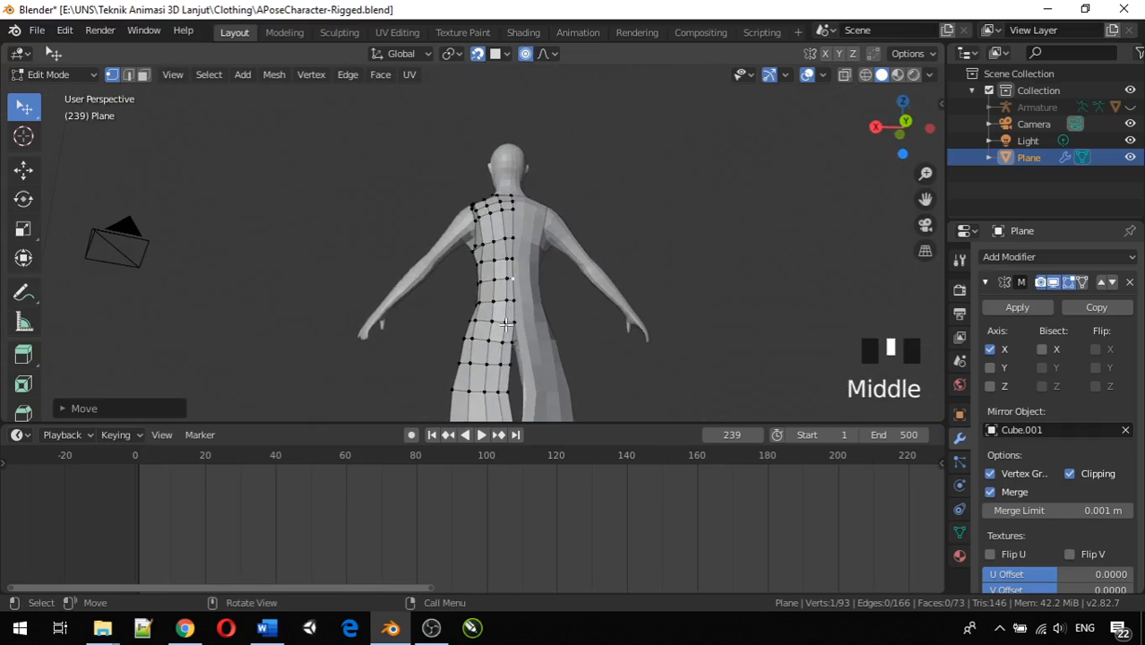
{"action": "left_click", "coordinate": [476, 54]}
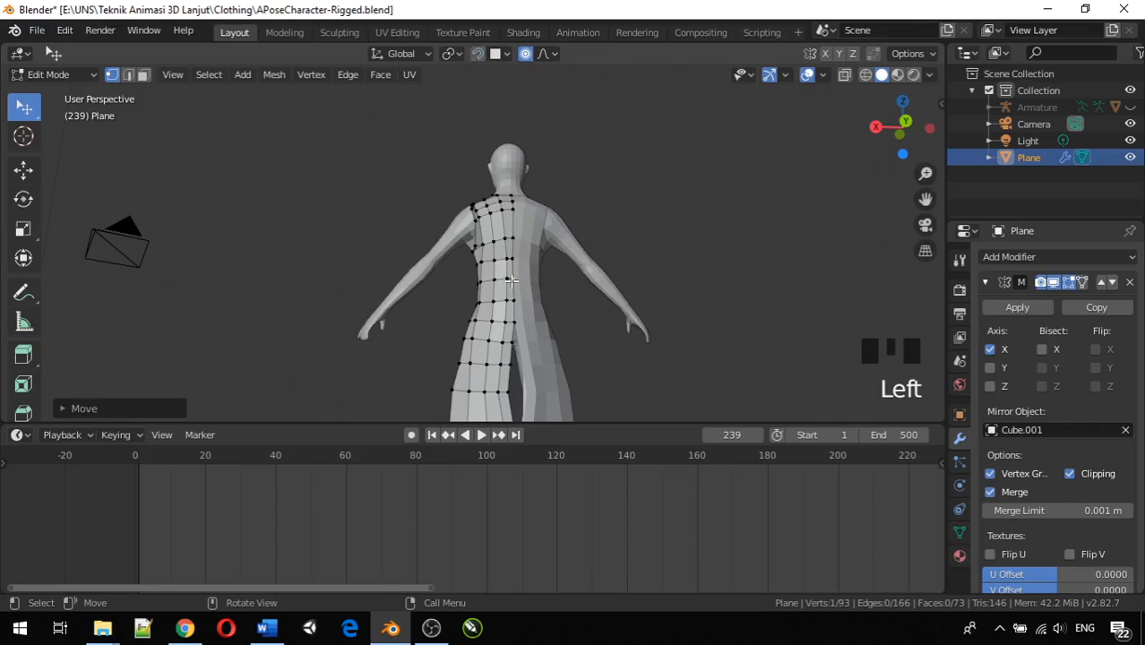
{"action": "left_click", "coordinate": [480, 55]}
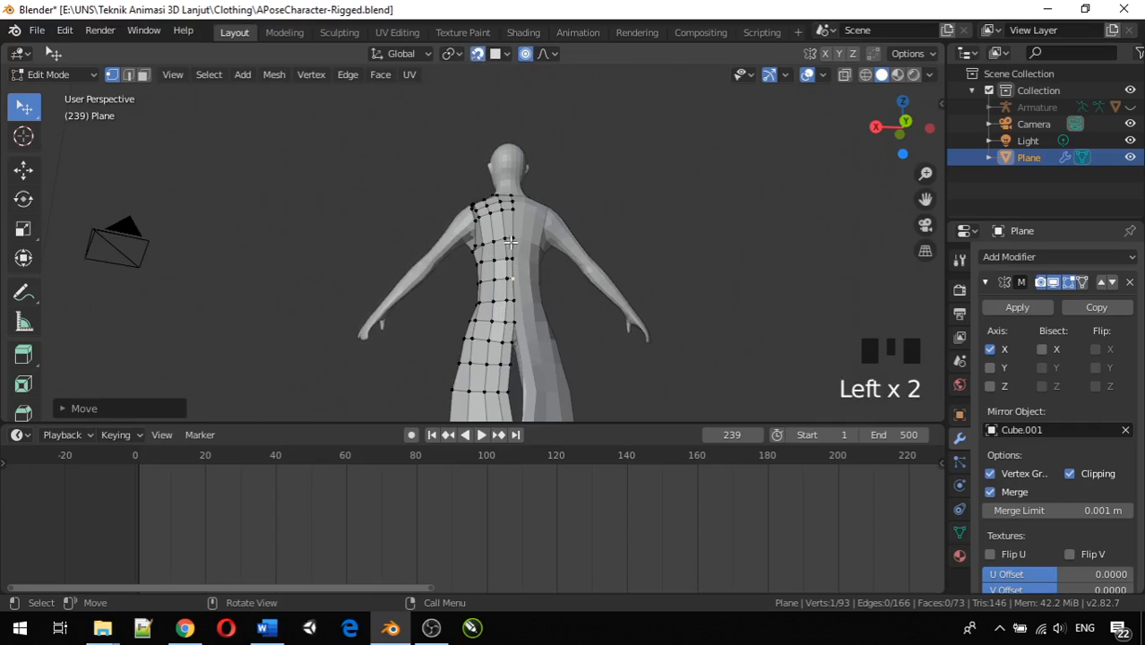
{"action": "left_click_drag", "start_coordinate": [503, 338], "coordinate": [511, 335]}
{"action": "left_click", "coordinate": [511, 325]}
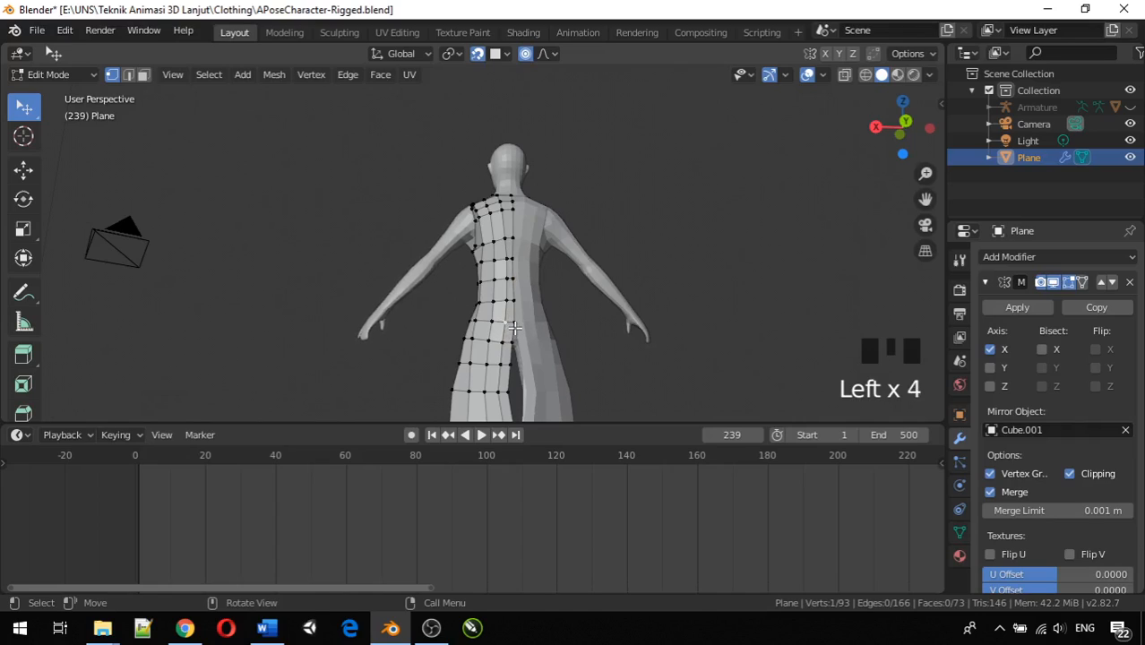
{"action": "key", "text": "g"}
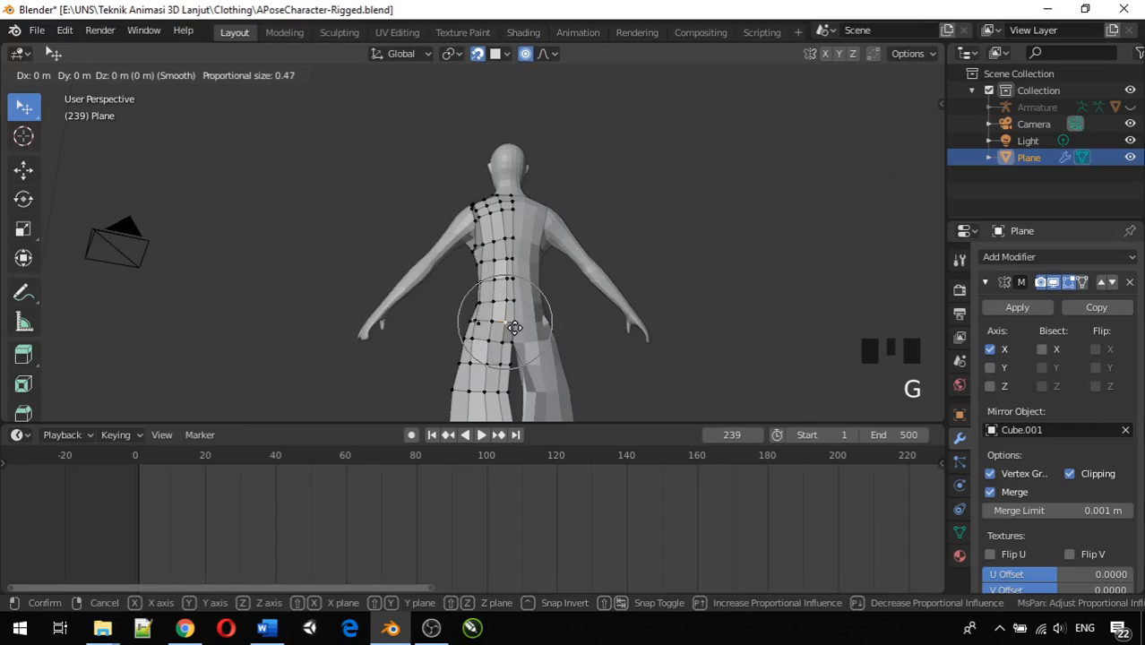
{"action": "scroll", "coordinate": [513, 328], "scroll_direction": "up", "scroll_amount": 7}
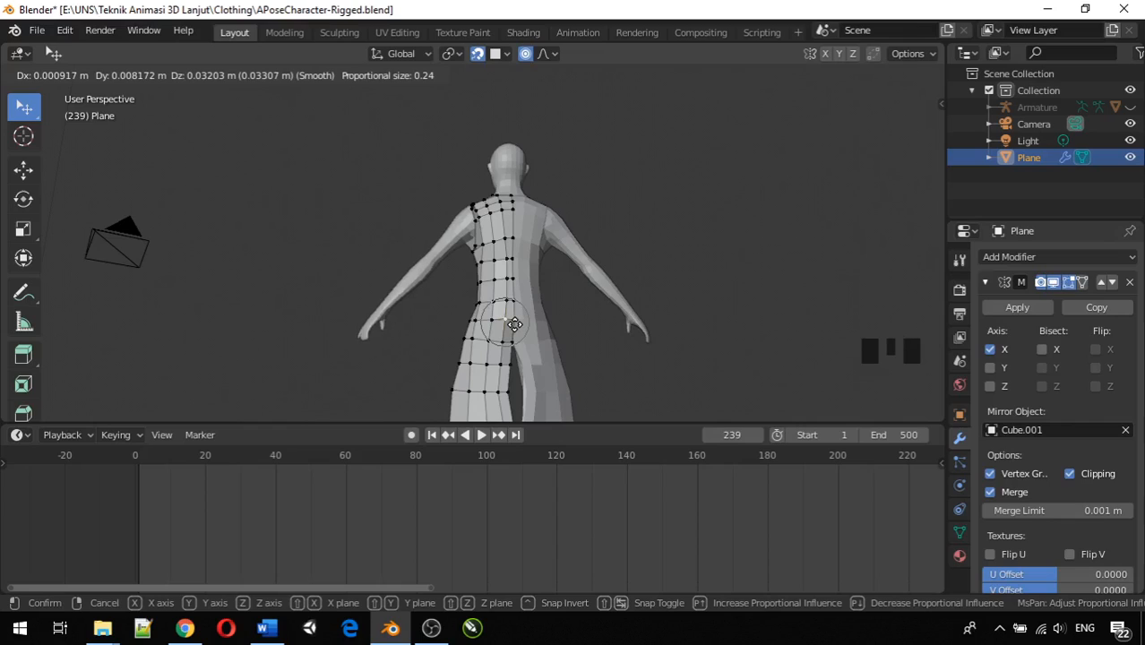
{"action": "left_click", "coordinate": [514, 324]}
{"action": "middle_click_drag", "start_coordinate": [687, 310], "coordinate": [606, 318]}
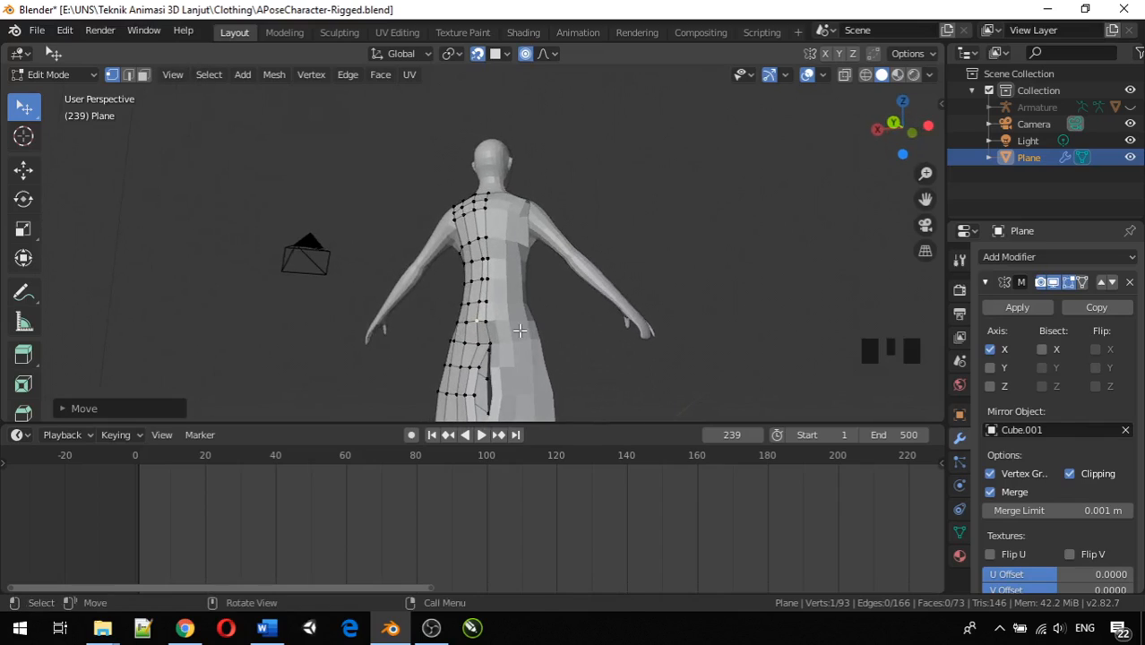
Undo the last vertex move and return the garment to Object Mode, keeping it selected.
{"action": "key", "text": "ctrl+z"}
{"action": "middle_click_drag", "start_coordinate": [519, 332], "coordinate": [719, 328]}
{"action": "middle_click_drag", "start_coordinate": [720, 328], "coordinate": [561, 399]}
{"action": "scroll", "coordinate": [609, 324], "scroll_direction": "down", "scroll_amount": 1}
{"action": "key", "text": "Tab"}
{"action": "middle_click_drag", "start_coordinate": [537, 360], "coordinate": [674, 354]}
{"action": "left_click", "coordinate": [464, 303]}
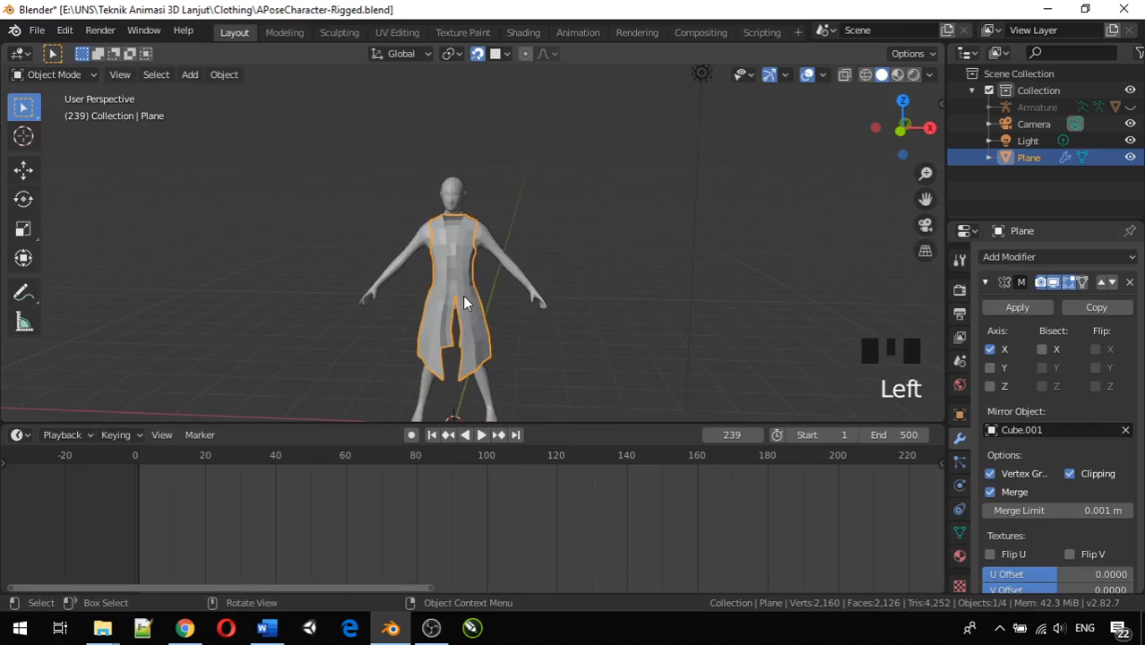
Collapse the garment's Mirror modifier and add a Subdivision Surface modifier below it.
{"action": "left_click", "coordinate": [1104, 285]}
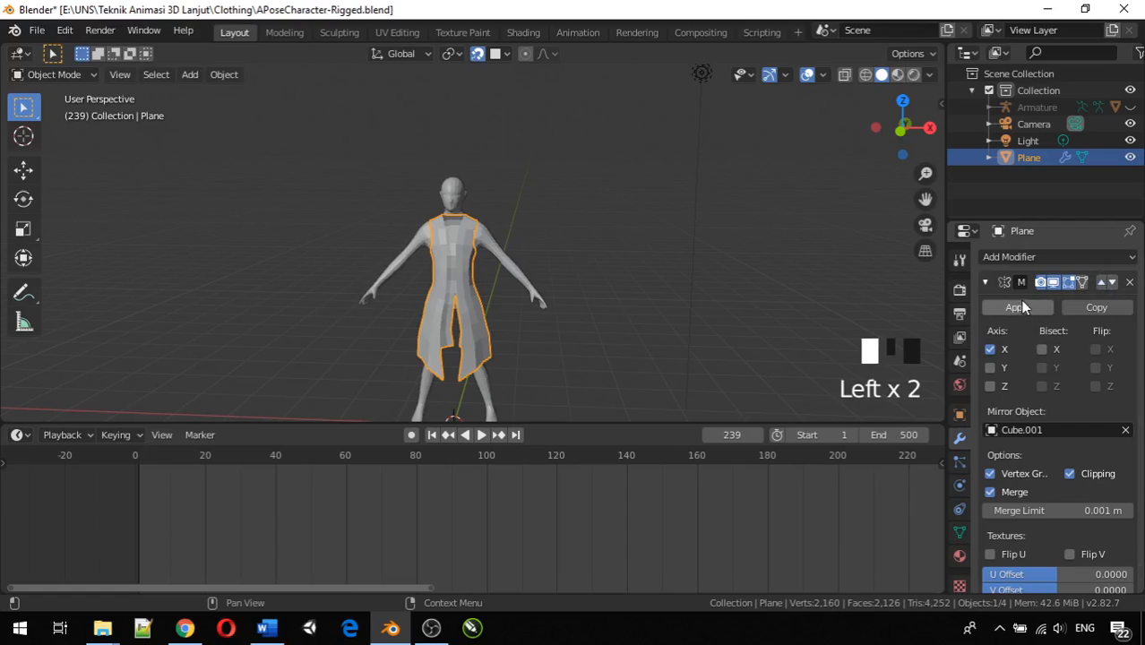
{"action": "left_click", "coordinate": [984, 283]}
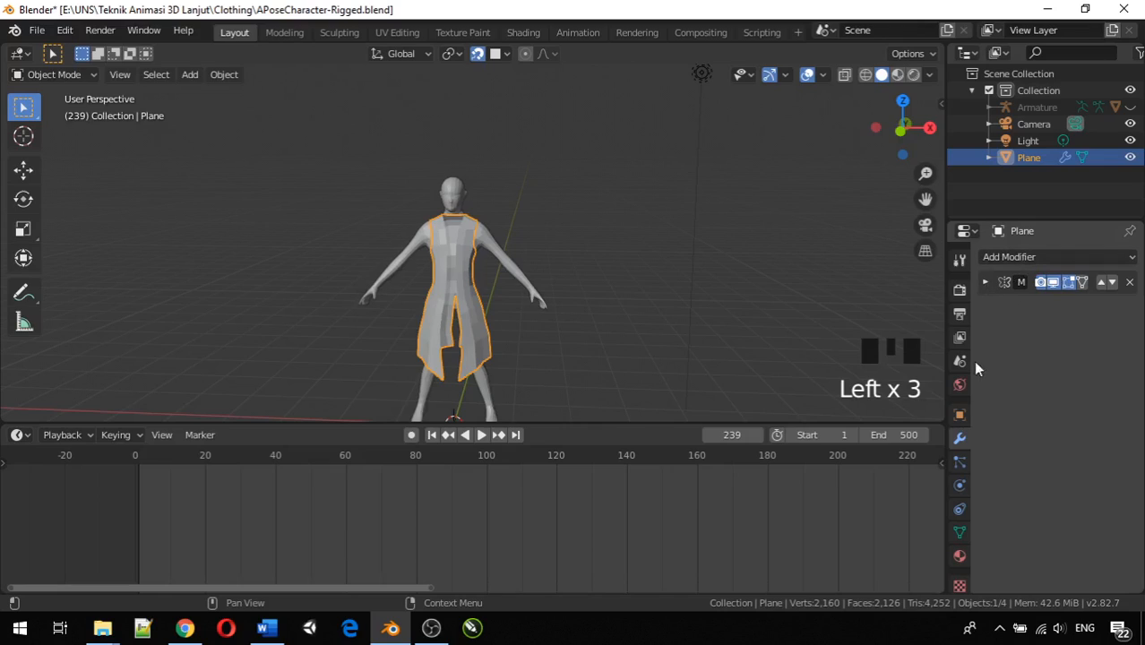
{"action": "left_click", "coordinate": [963, 432]}
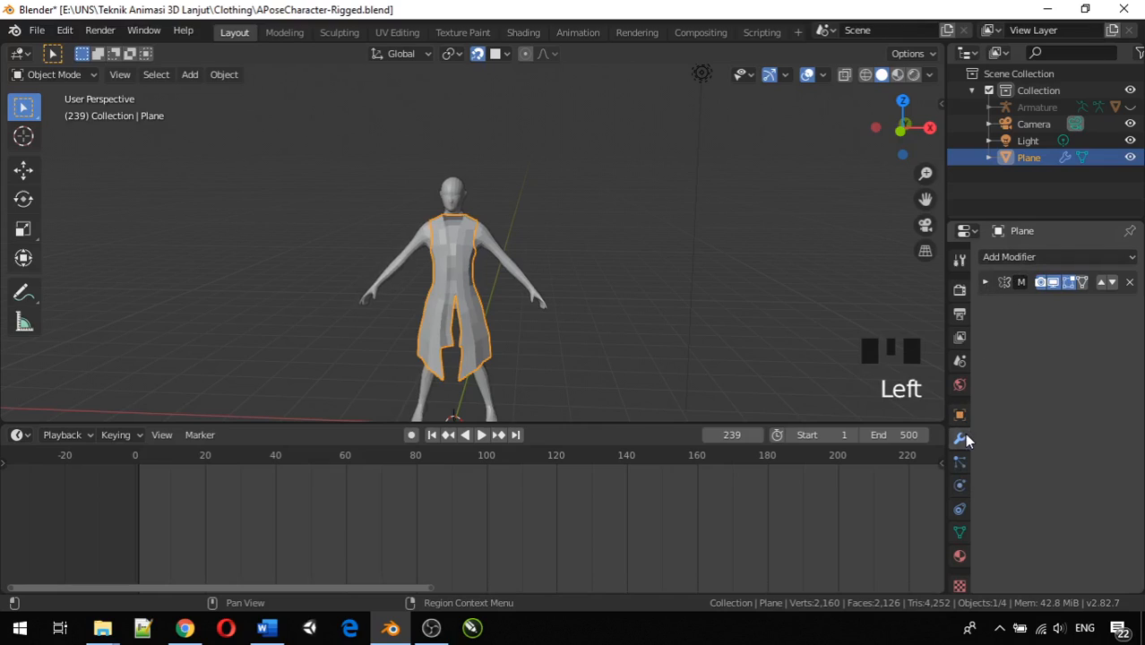
{"action": "left_click", "coordinate": [1037, 259]}
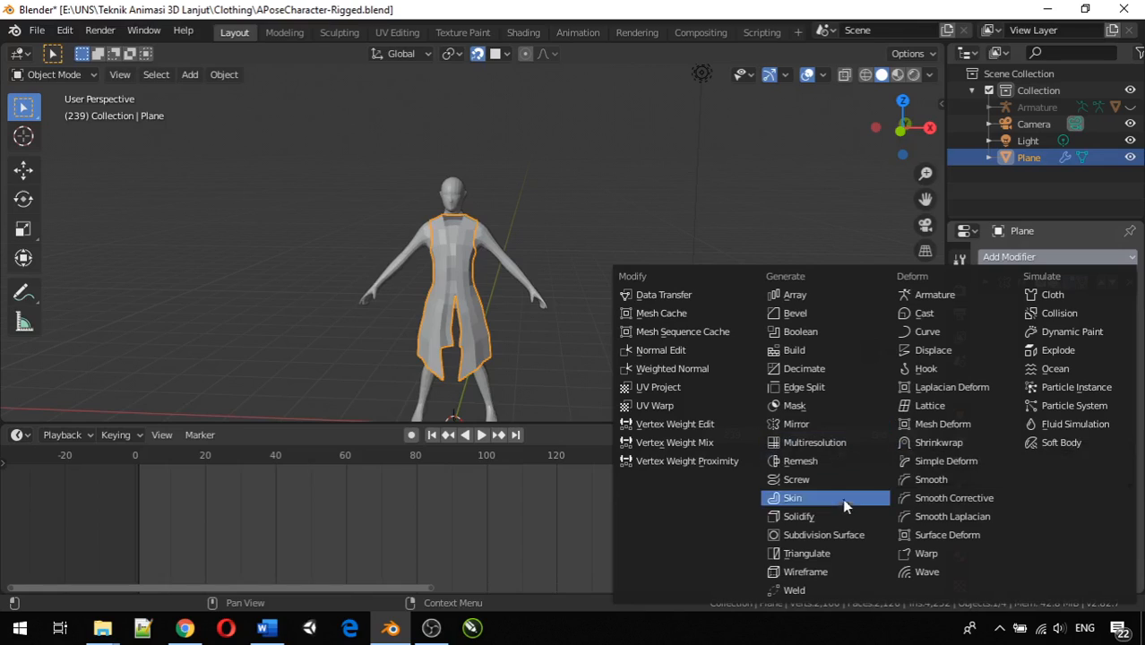
{"action": "left_click", "coordinate": [843, 536]}
{"action": "middle_click_drag", "start_coordinate": [644, 378], "coordinate": [609, 368]}
{"action": "scroll", "coordinate": [444, 333], "scroll_direction": "up", "scroll_amount": 7}
{"action": "scroll", "coordinate": [456, 341], "scroll_direction": "down", "scroll_amount": 3}
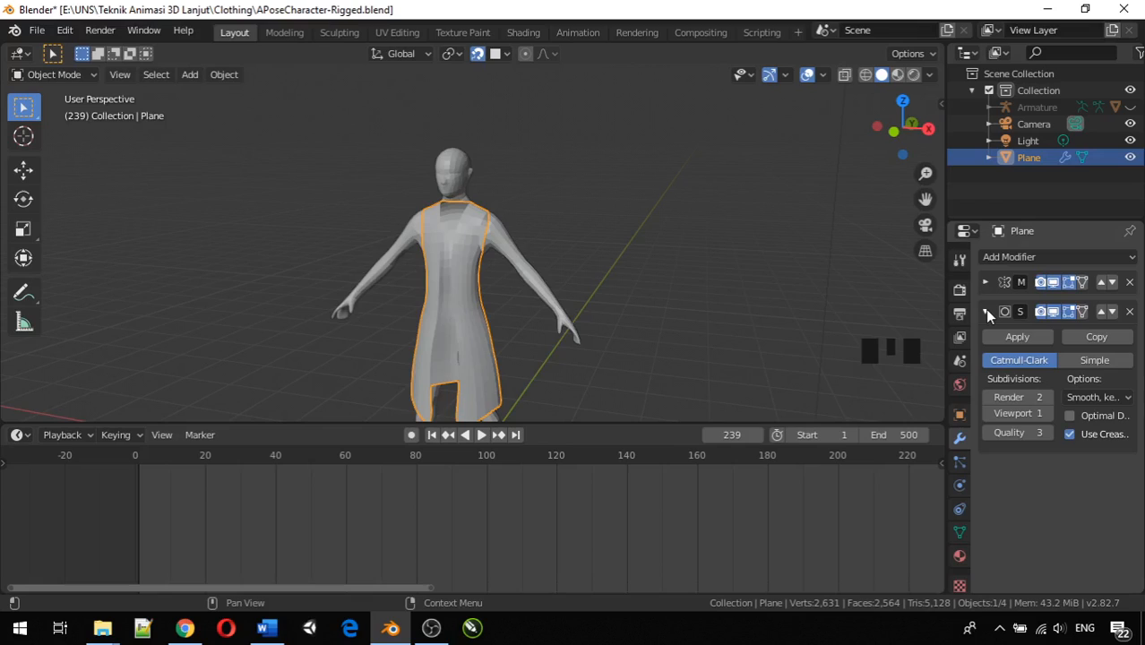
{"action": "middle_click_drag", "start_coordinate": [451, 356], "coordinate": [370, 321]}
{"action": "scroll", "coordinate": [509, 327], "scroll_direction": "down", "scroll_amount": 3}
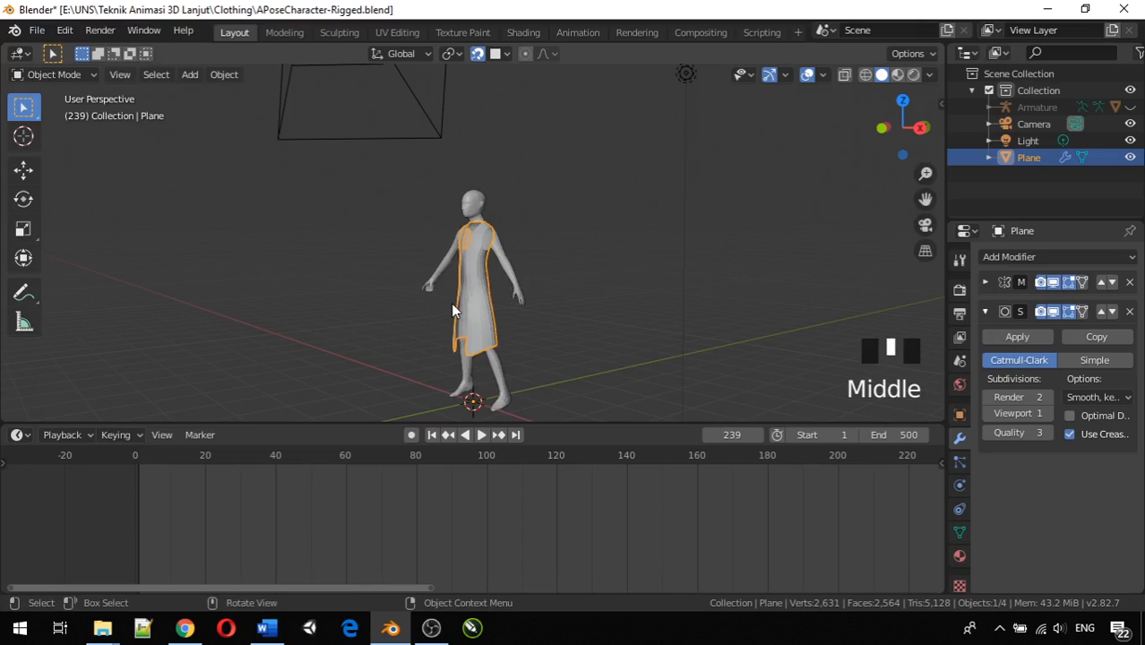
Select the entire garment mesh in Edit Mode and try Shrink/Fatten with proportional editing and snapping on.
{"action": "key", "text": "Tab"}
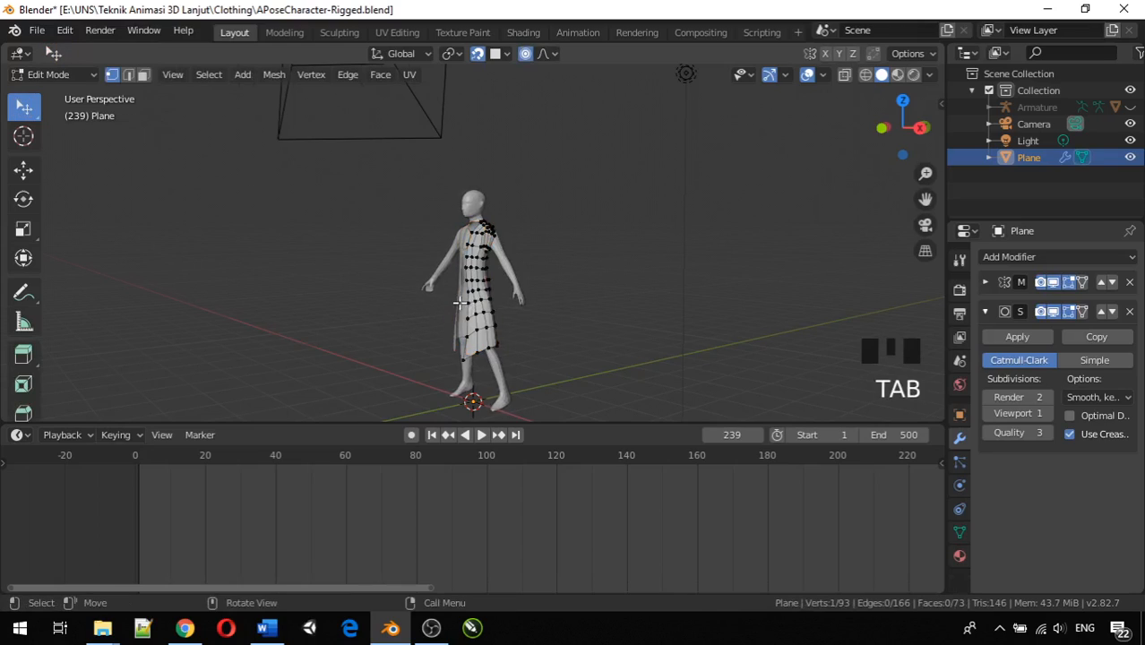
{"action": "middle_click_drag", "start_coordinate": [458, 303], "coordinate": [308, 276]}
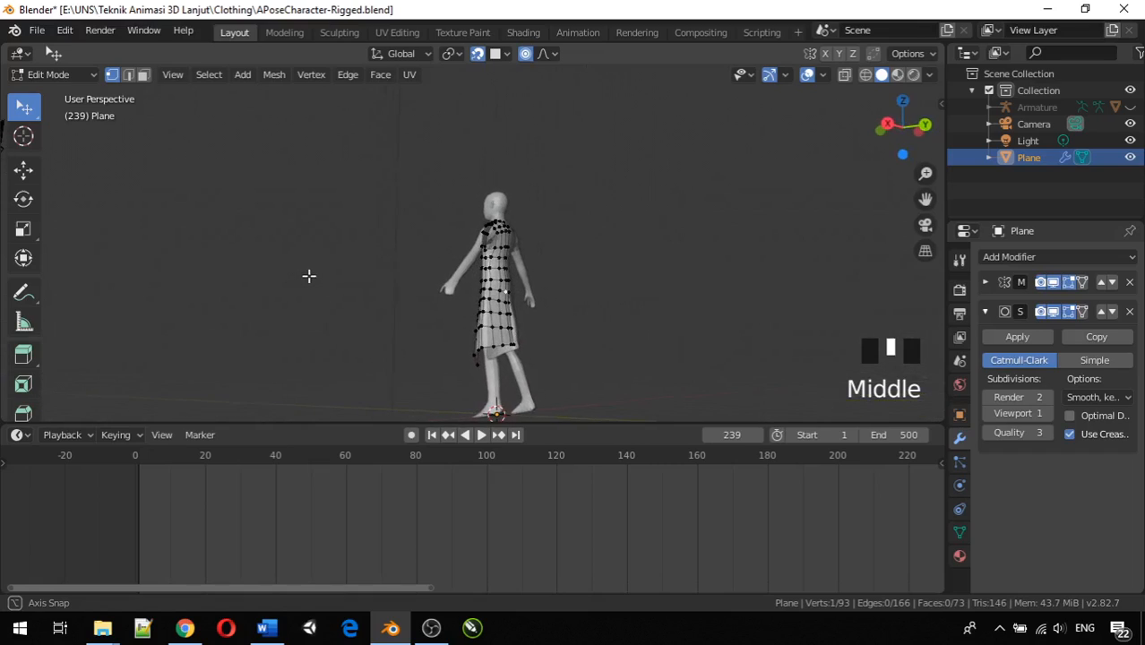
{"action": "key", "text": "a"}
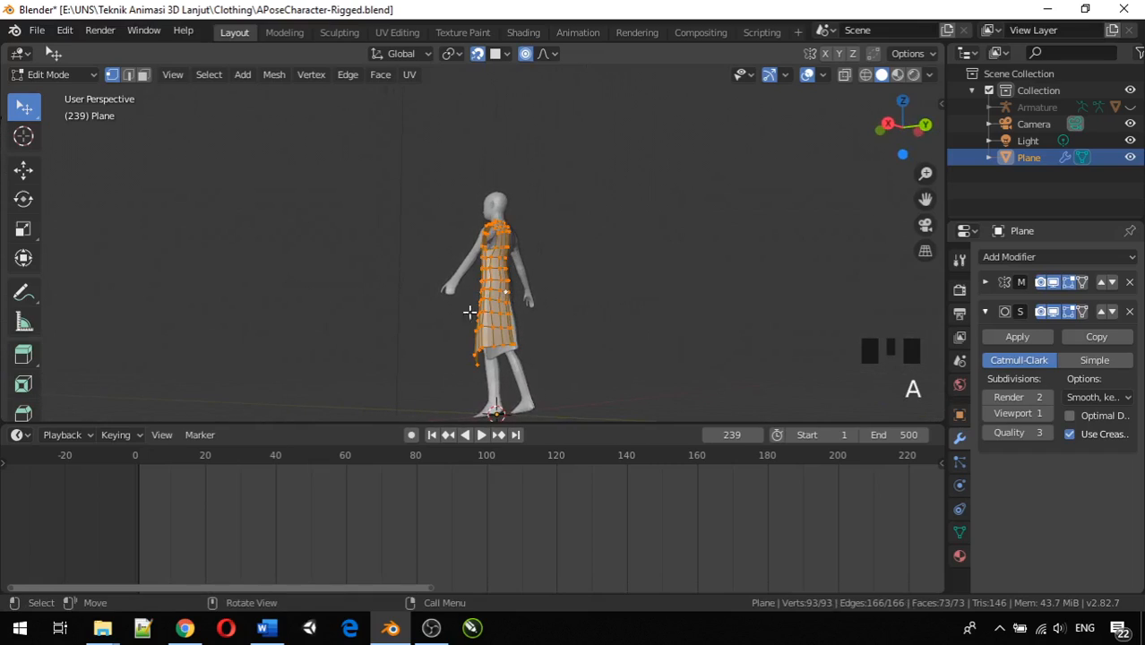
{"action": "middle_click_drag", "start_coordinate": [469, 312], "coordinate": [584, 350]}
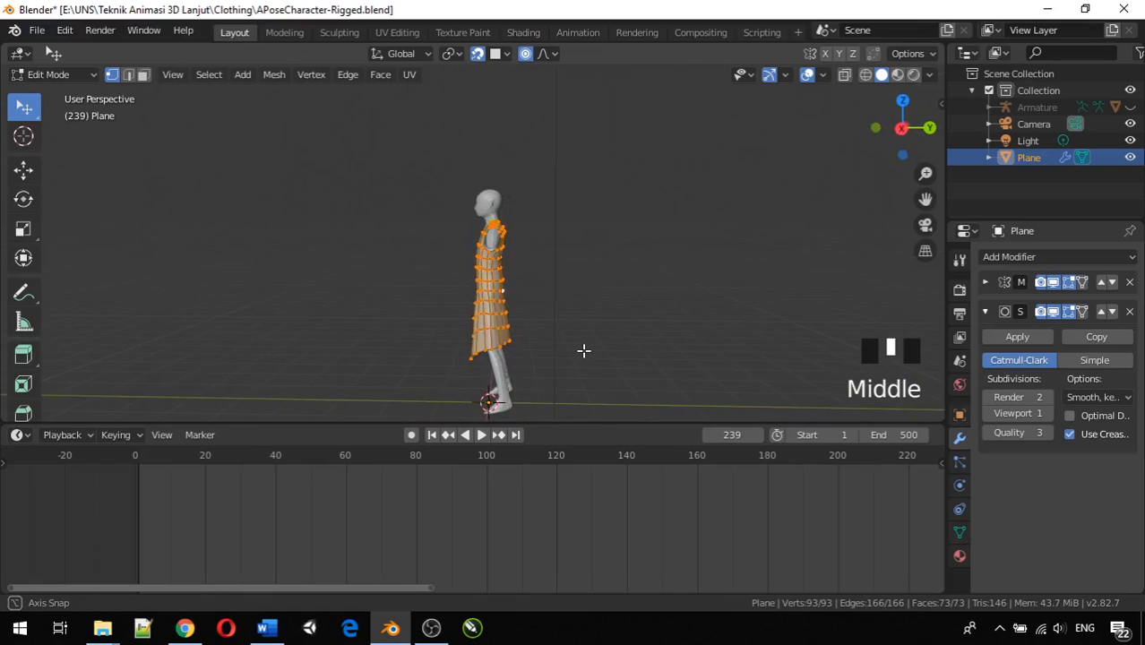
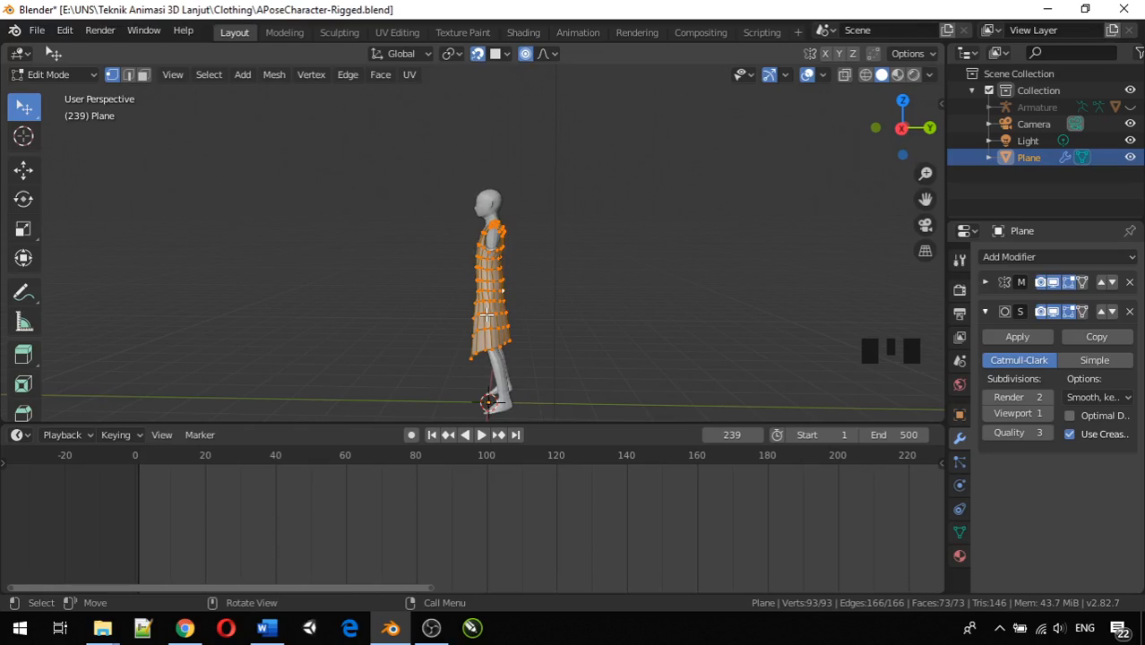
{"action": "middle_click_drag", "start_coordinate": [547, 284], "coordinate": [524, 320]}
{"action": "scroll", "coordinate": [539, 301], "scroll_direction": "up", "scroll_amount": 2}
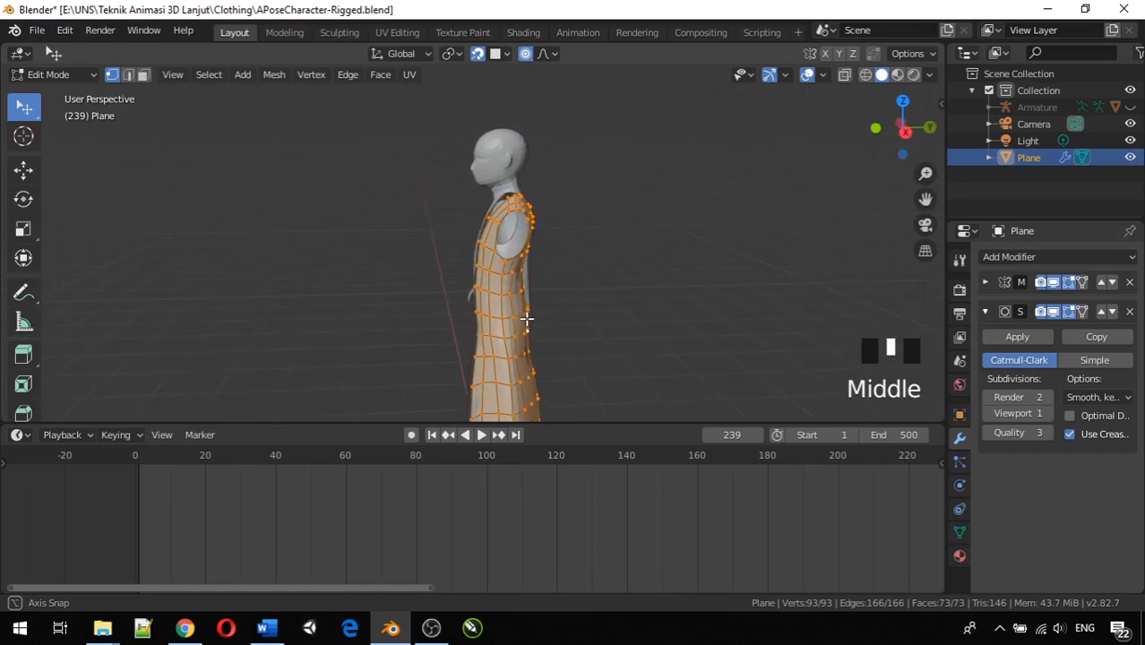
{"action": "scroll", "coordinate": [527, 319], "scroll_direction": "down", "scroll_amount": 1}
{"action": "scroll", "coordinate": [526, 318], "scroll_direction": "down", "scroll_amount": 1}
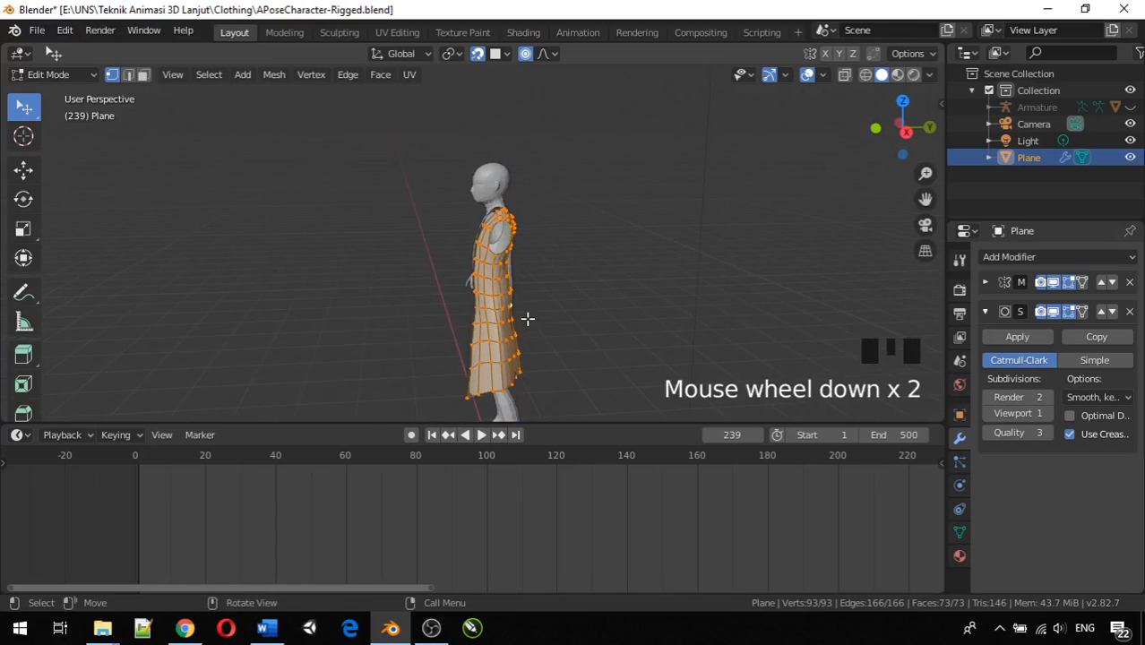
{"action": "key", "text": "alt+s"}
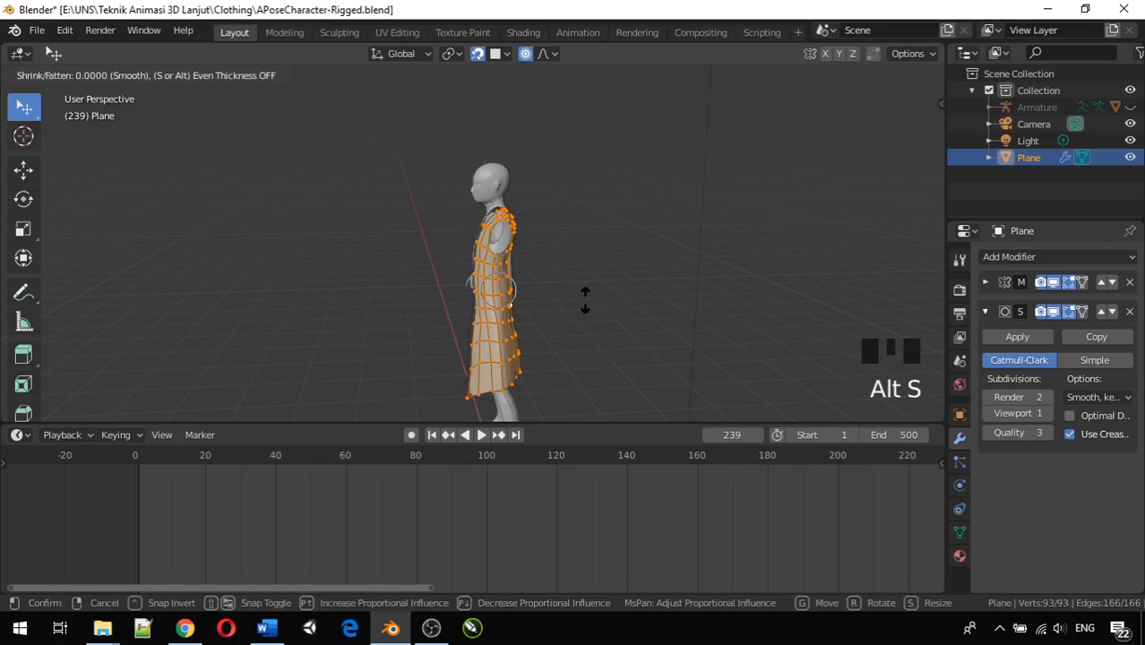
{"action": "left_click", "coordinate": [585, 300]}
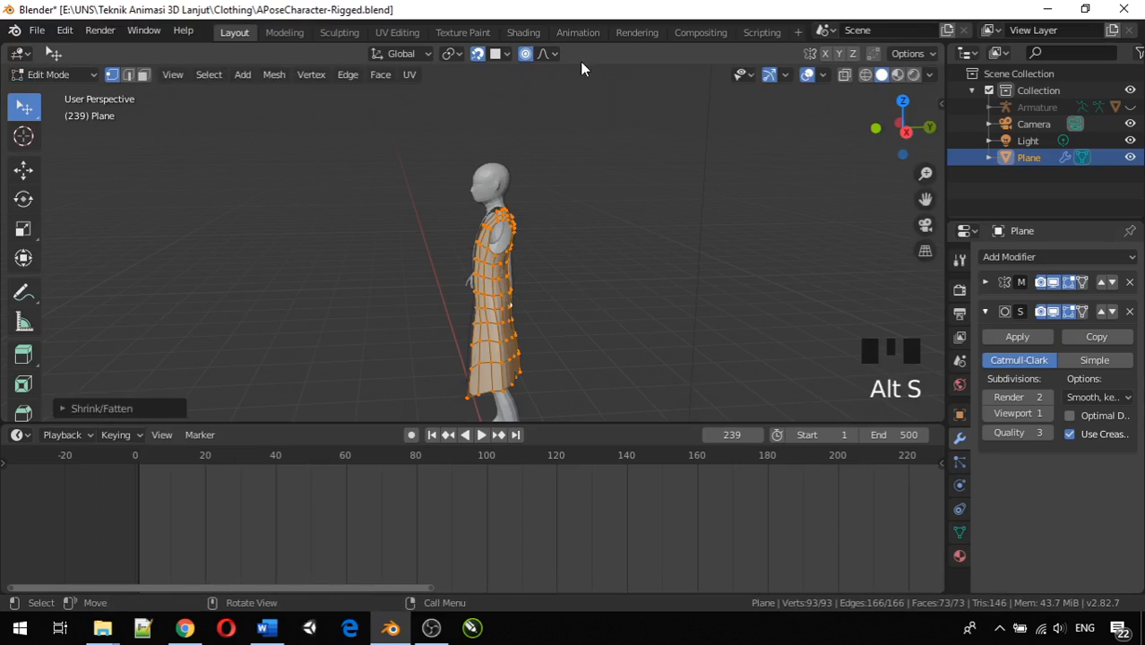
Turn off proportional editing and snapping, fatten the whole garment mesh by about 0.069, and return to Object Mode.
{"action": "left_click", "coordinate": [524, 55]}
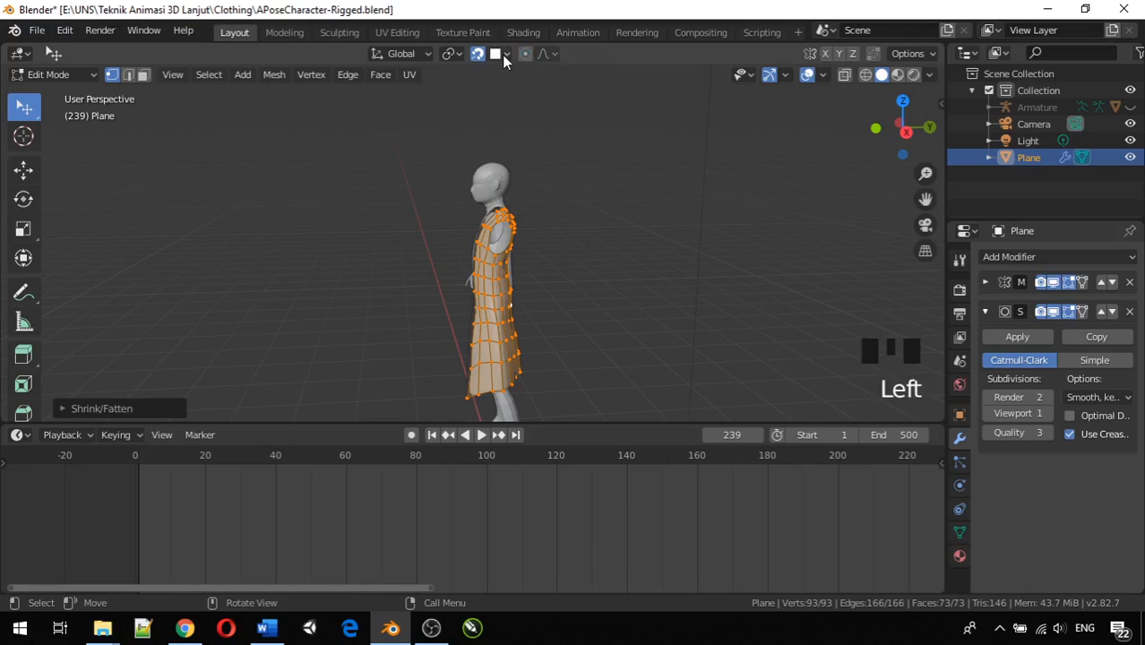
{"action": "left_click", "coordinate": [480, 56]}
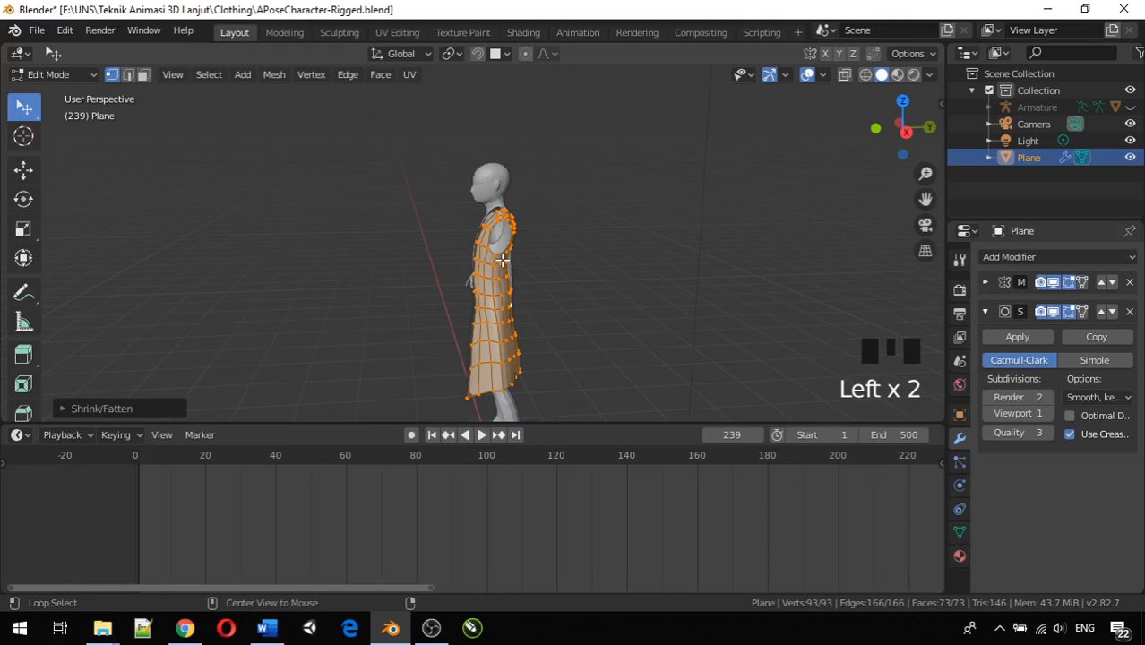
{"action": "key", "text": "alt+s"}
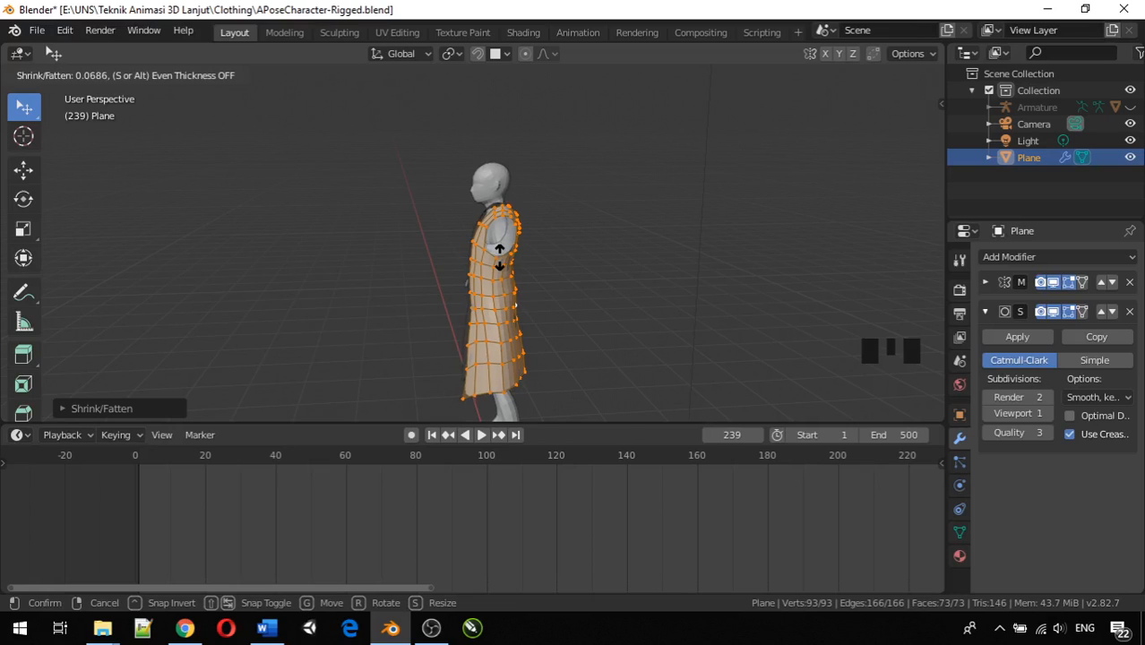
{"action": "left_click", "coordinate": [499, 255]}
{"action": "middle_click_drag", "start_coordinate": [498, 256], "coordinate": [428, 257]}
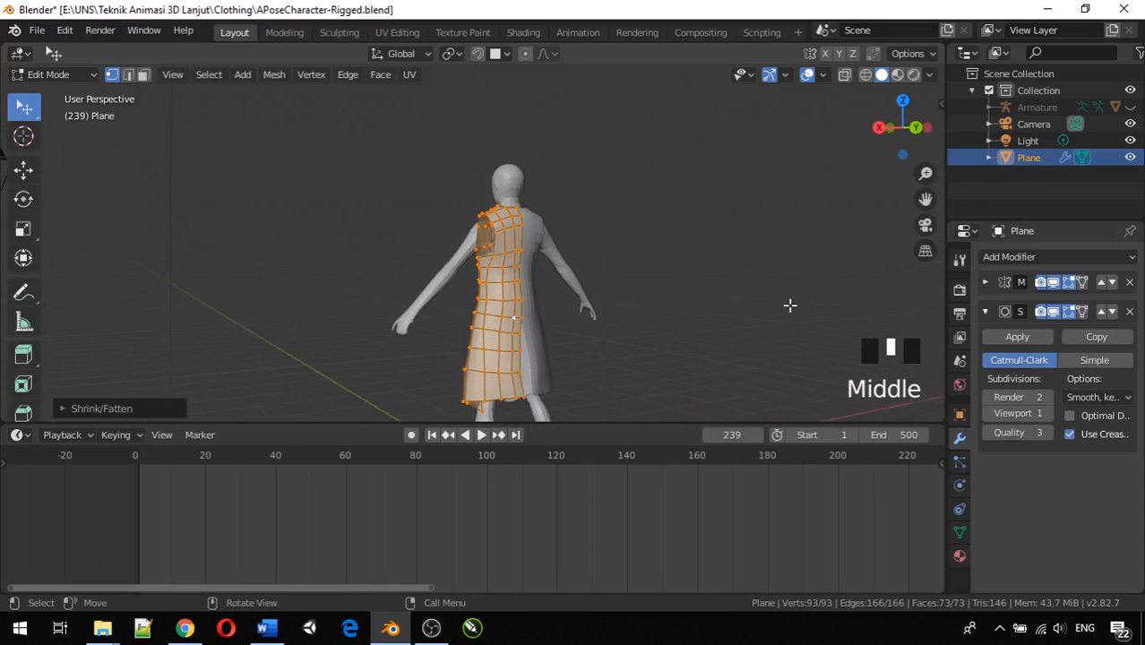
{"action": "key", "text": "Tab"}
Turn off In Front in the garment's viewport display and check its fit around the shoulders and body.
{"action": "middle_click_drag", "start_coordinate": [612, 282], "coordinate": [613, 327]}
{"action": "middle_click_drag", "start_coordinate": [268, 188], "coordinate": [907, 226]}
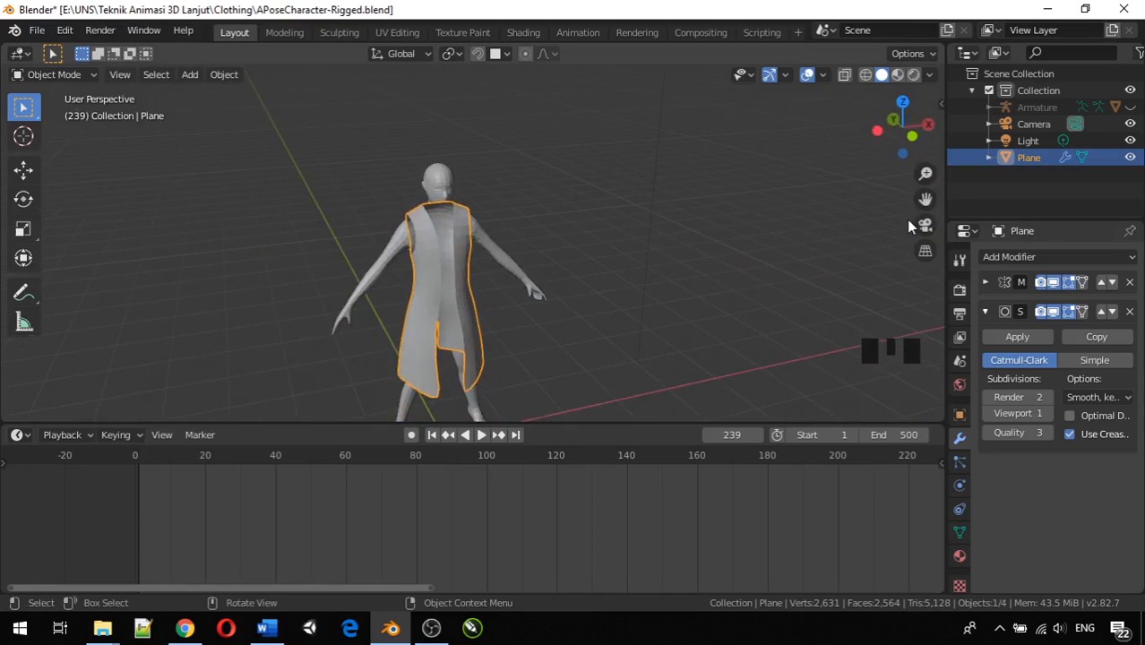
{"action": "middle_click_drag", "start_coordinate": [705, 262], "coordinate": [667, 220]}
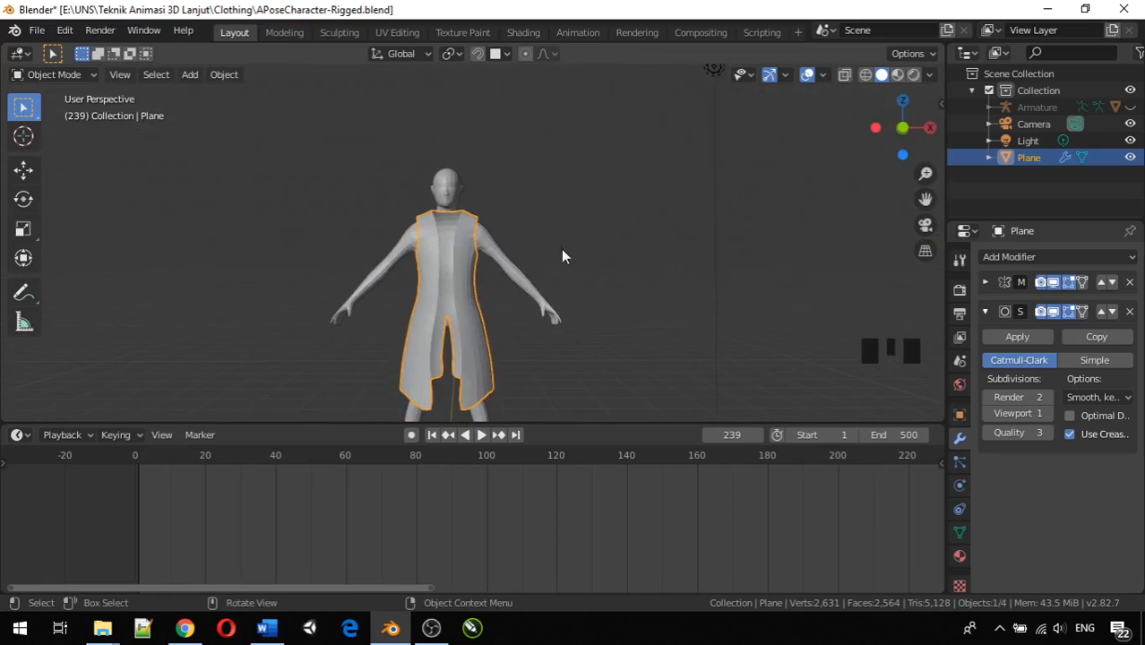
{"action": "middle_click_drag", "start_coordinate": [561, 249], "coordinate": [489, 300]}
{"action": "scroll", "coordinate": [503, 288], "scroll_direction": "down", "scroll_amount": 2}
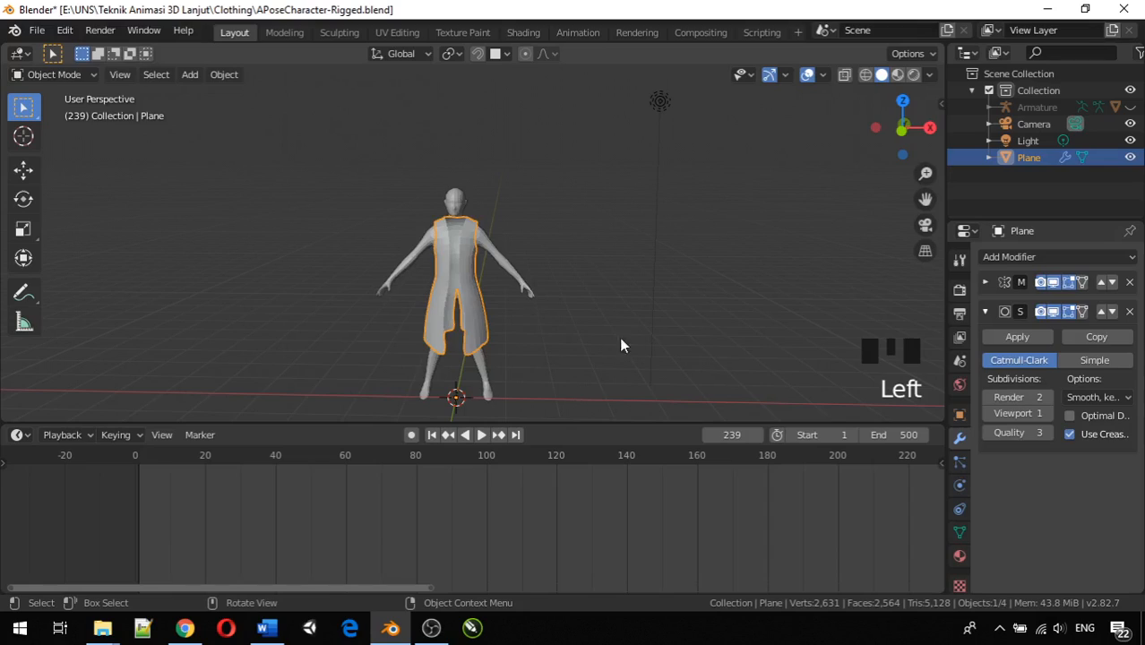
{"action": "left_click", "coordinate": [959, 416]}
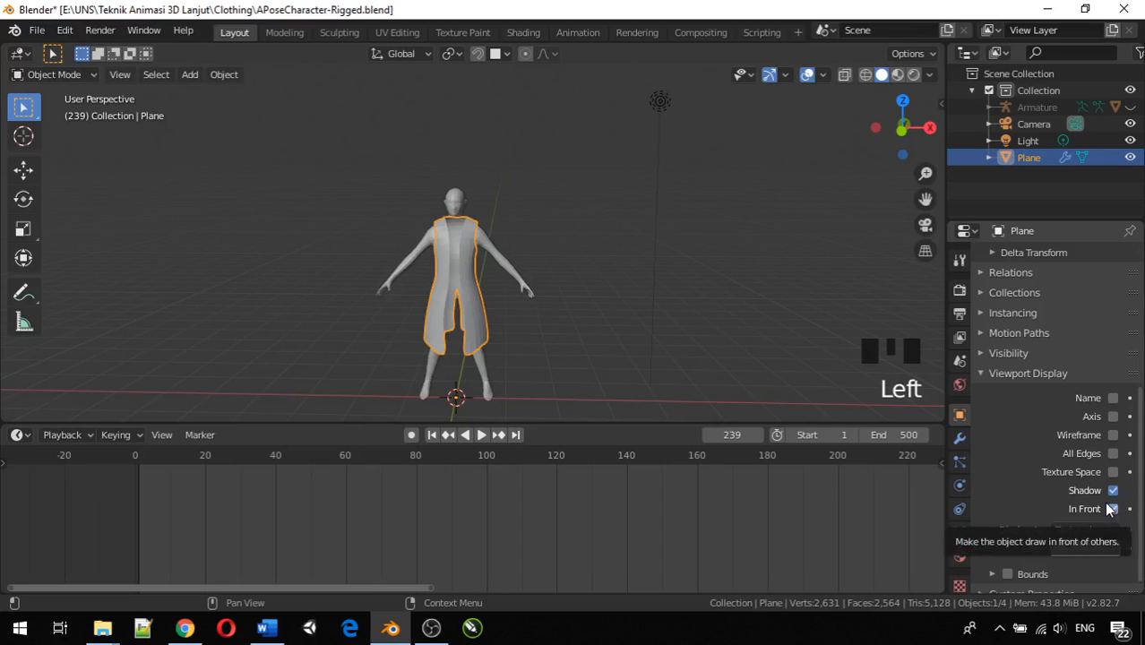
{"action": "left_click", "coordinate": [1112, 509]}
{"action": "scroll", "coordinate": [671, 351], "scroll_direction": "up", "scroll_amount": 8}
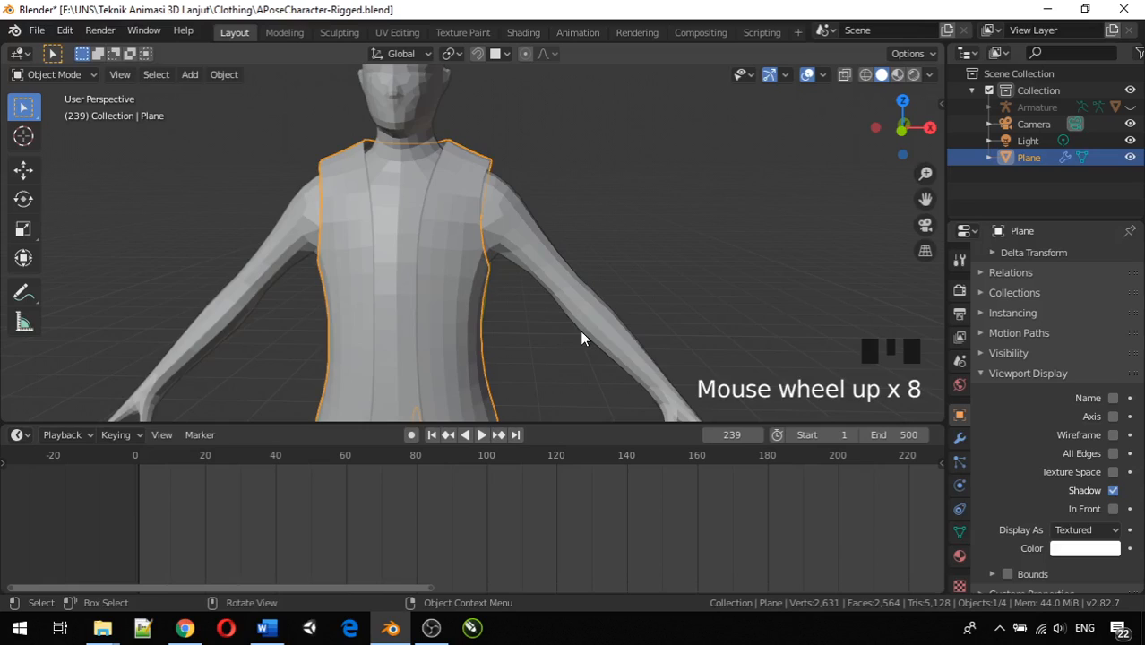
{"action": "scroll", "coordinate": [524, 327], "scroll_direction": "down", "scroll_amount": 2}
{"action": "middle_click_drag", "start_coordinate": [524, 327], "coordinate": [795, 309]}
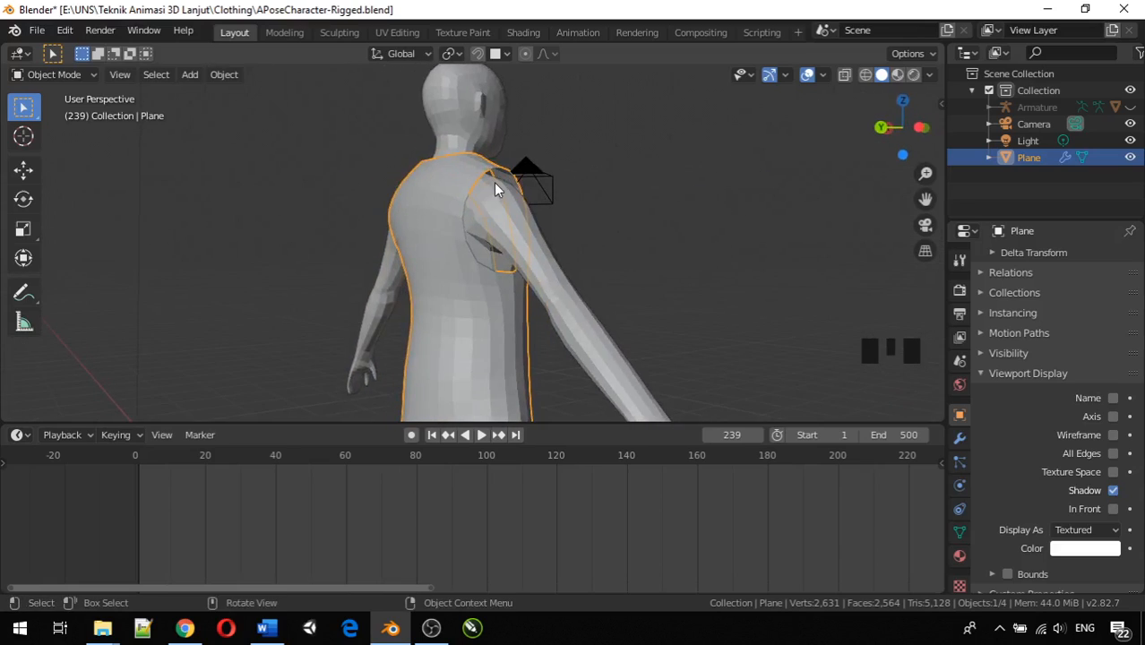
{"action": "middle_click_drag", "start_coordinate": [606, 272], "coordinate": [378, 235]}
{"action": "scroll", "coordinate": [378, 236], "scroll_direction": "down", "scroll_amount": 5}
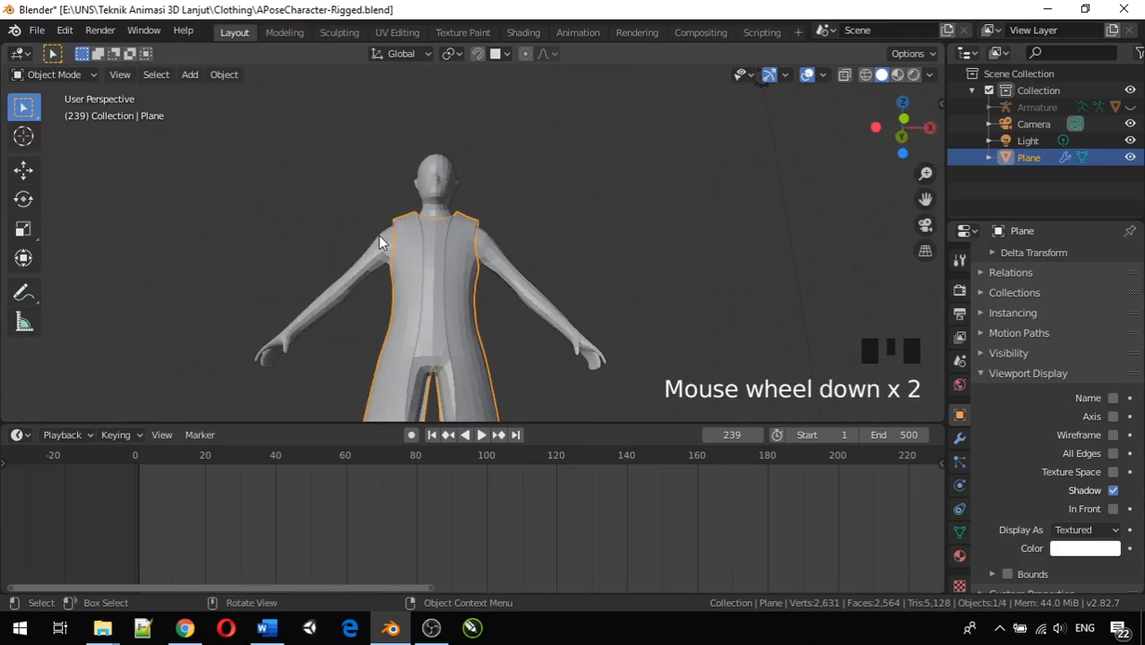
{"action": "middle_click_drag", "start_coordinate": [422, 290], "coordinate": [458, 317]}
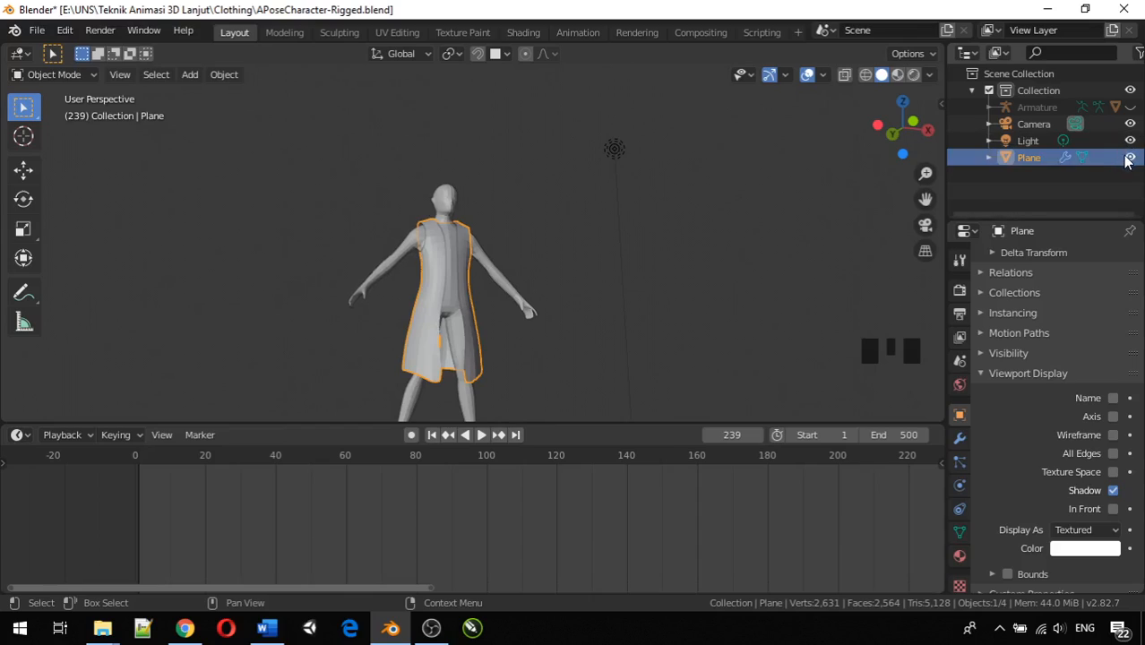
Rename the garment object from Plane to Cloack and deselect it.
{"action": "left_click", "coordinate": [1040, 160]}
{"action": "double_click", "coordinate": [1040, 161]}
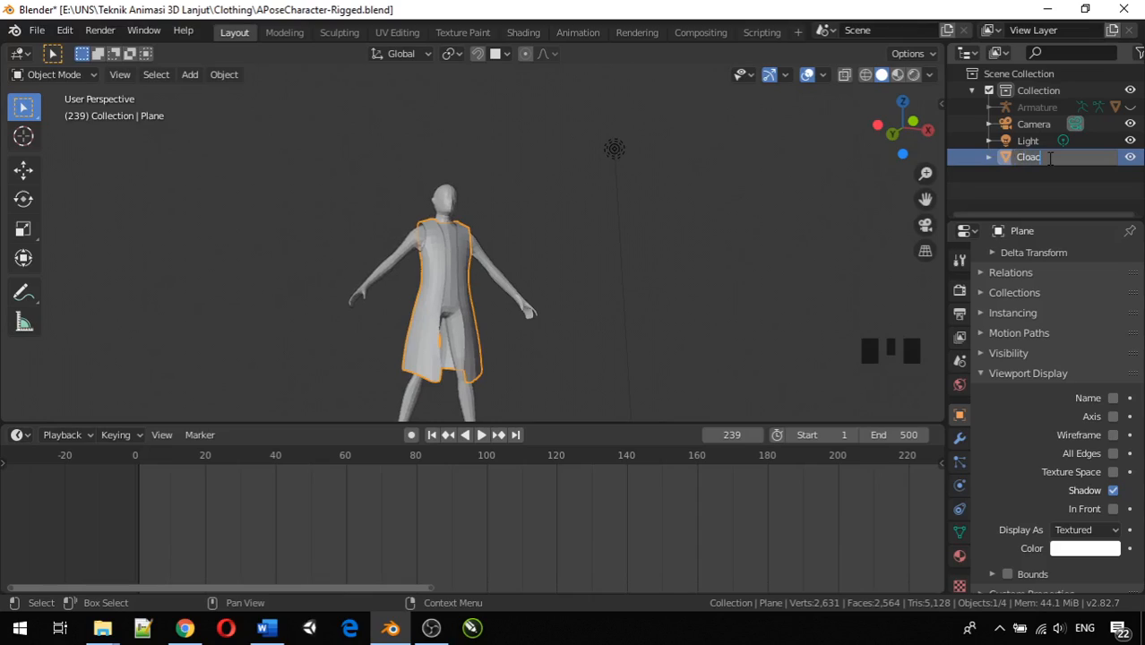
{"action": "type", "text": "Cloack"}
{"action": "key", "text": "Return"}
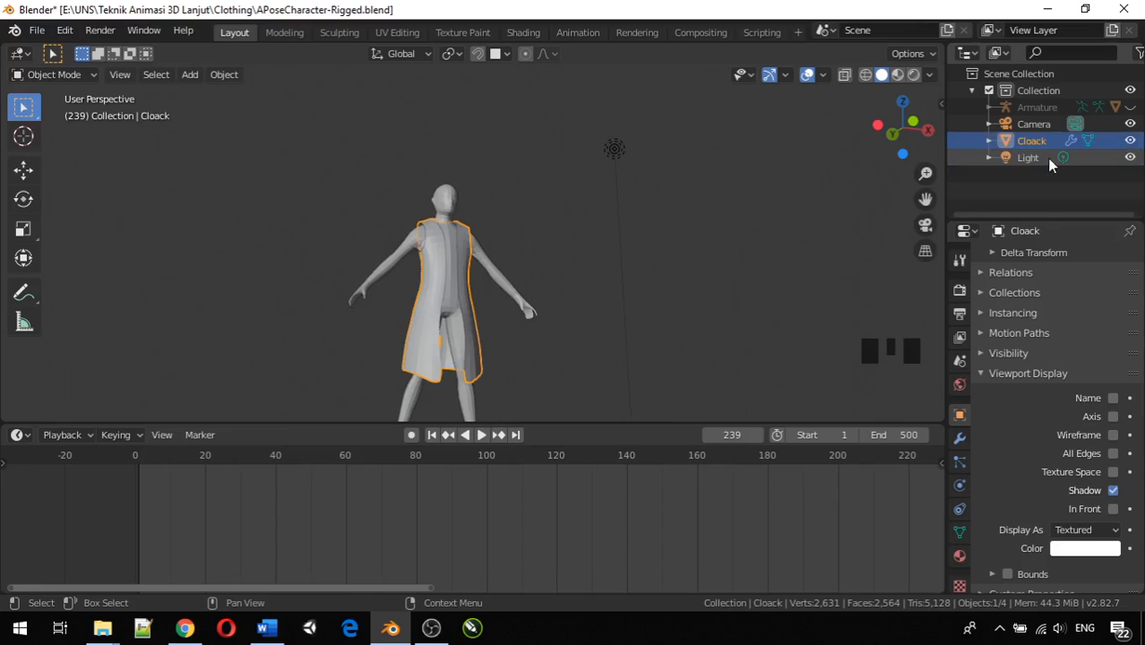
{"action": "left_click", "coordinate": [658, 271]}
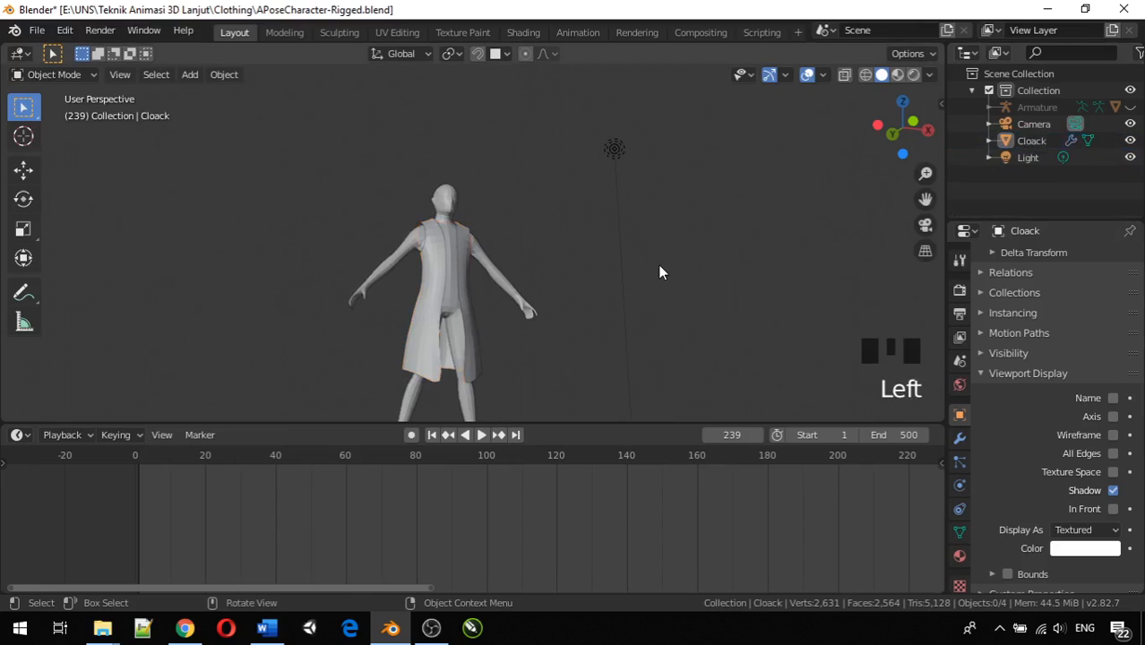
{"action": "mouse_move", "coordinate": [533, 307]}
{"action": "middle_mouse_down"}
{"action": "mouse_move", "coordinate": [489, 354]}
{"action": "mouse_move", "coordinate": [632, 328]}
{"action": "mouse_move", "coordinate": [644, 299]}
{"action": "mouse_move", "coordinate": [502, 324]}
{"action": "mouse_move", "coordinate": [527, 307]}
{"action": "middle_mouse_up"}
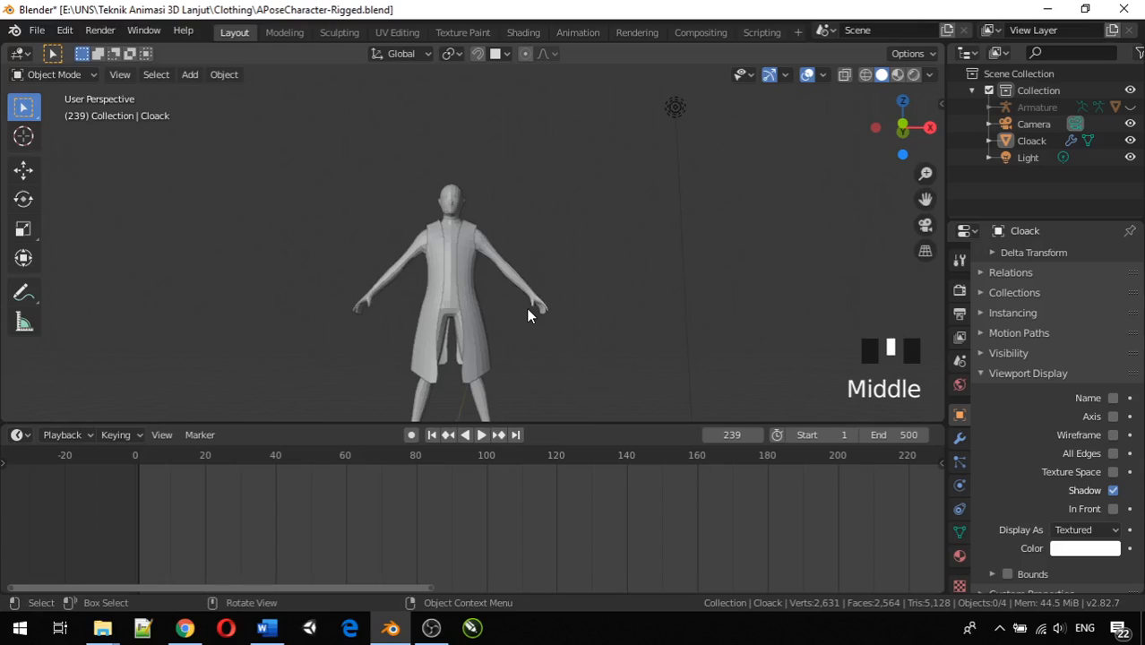
Hide the Cloack object in the viewport so only the bare character body is shown.
{"action": "left_click", "coordinate": [1130, 143]}
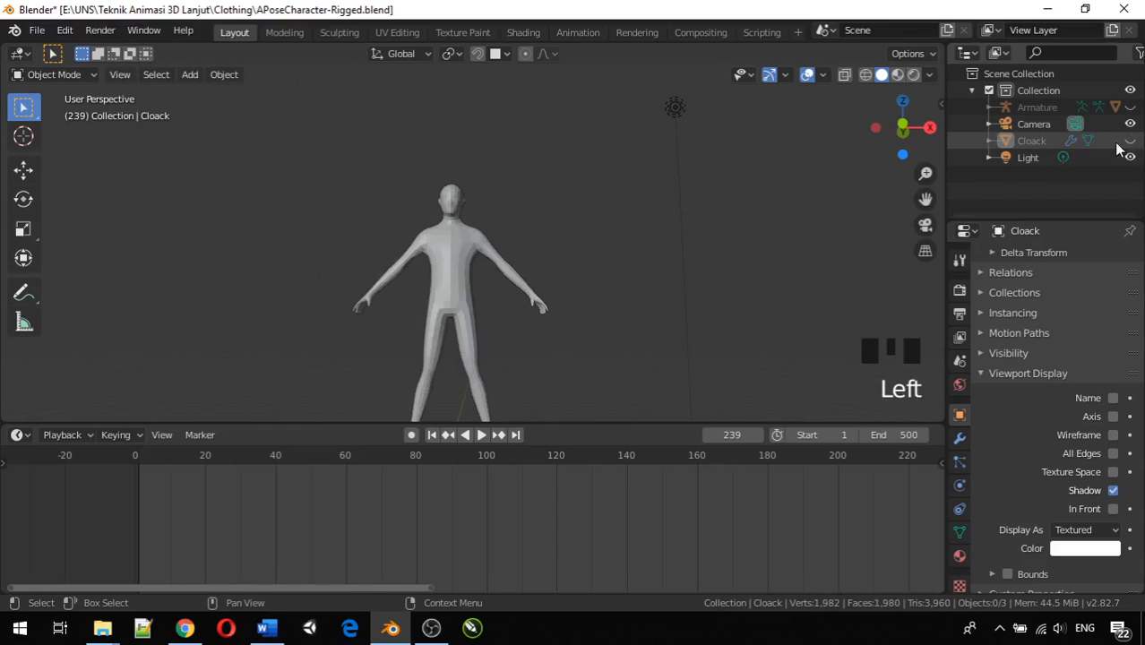
{"action": "middle_click_drag", "start_coordinate": [827, 222], "coordinate": [623, 260]}
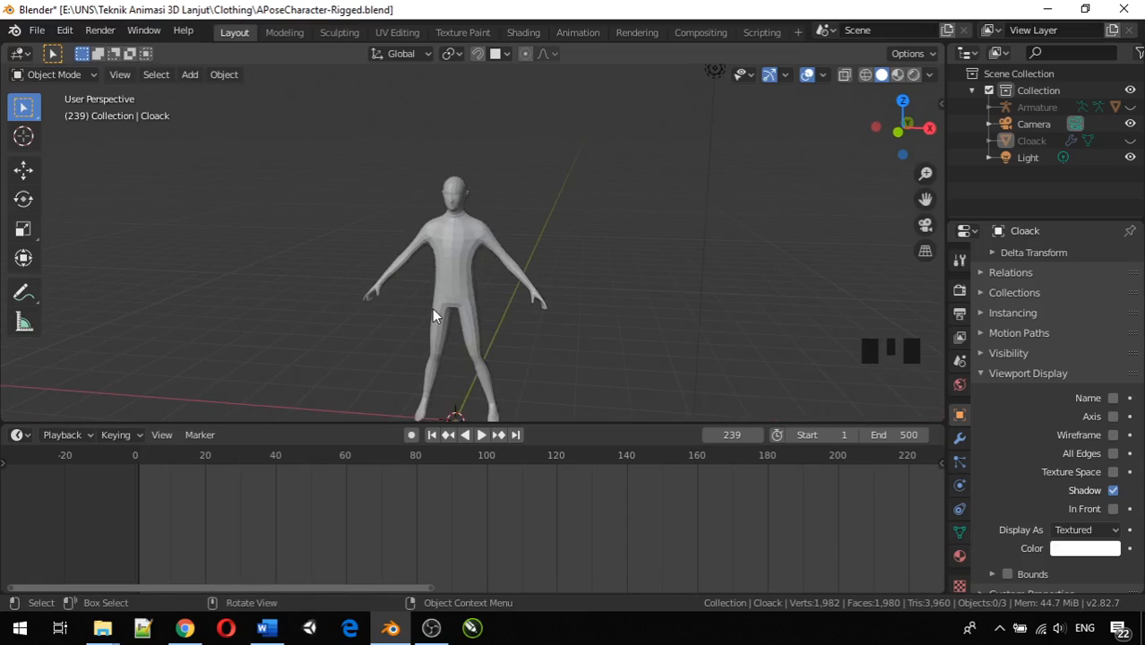
{"action": "middle_click_drag", "start_coordinate": [432, 307], "coordinate": [463, 300]}
{"action": "scroll", "coordinate": [464, 300], "scroll_direction": "down", "scroll_amount": 2}
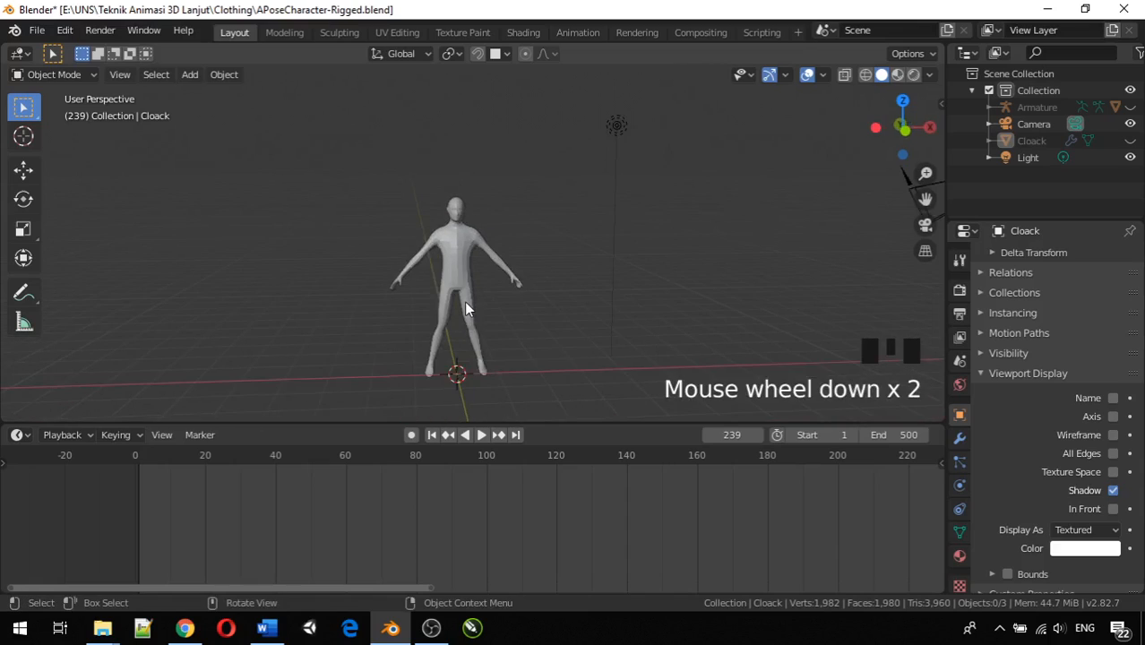
Unhide the Cloack object, check its fit from the front and side, and open it in Edit Mode.
{"action": "left_click", "coordinate": [1130, 142]}
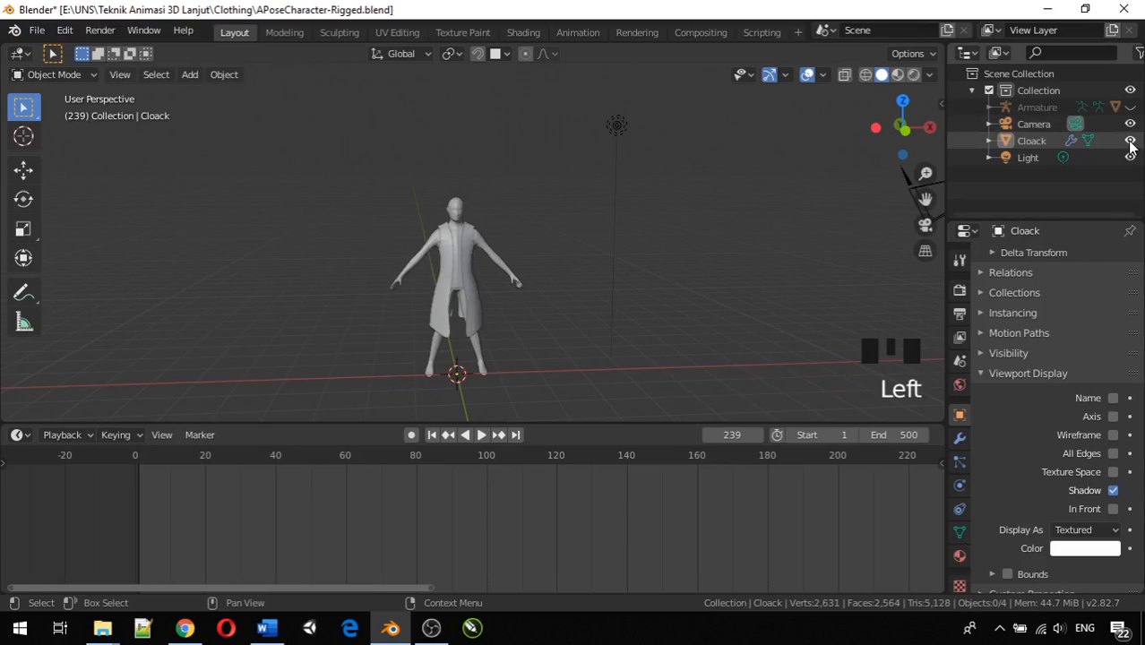
{"action": "middle_click_drag", "start_coordinate": [449, 260], "coordinate": [491, 356]}
{"action": "scroll", "coordinate": [397, 348], "scroll_direction": "up", "scroll_amount": 5}
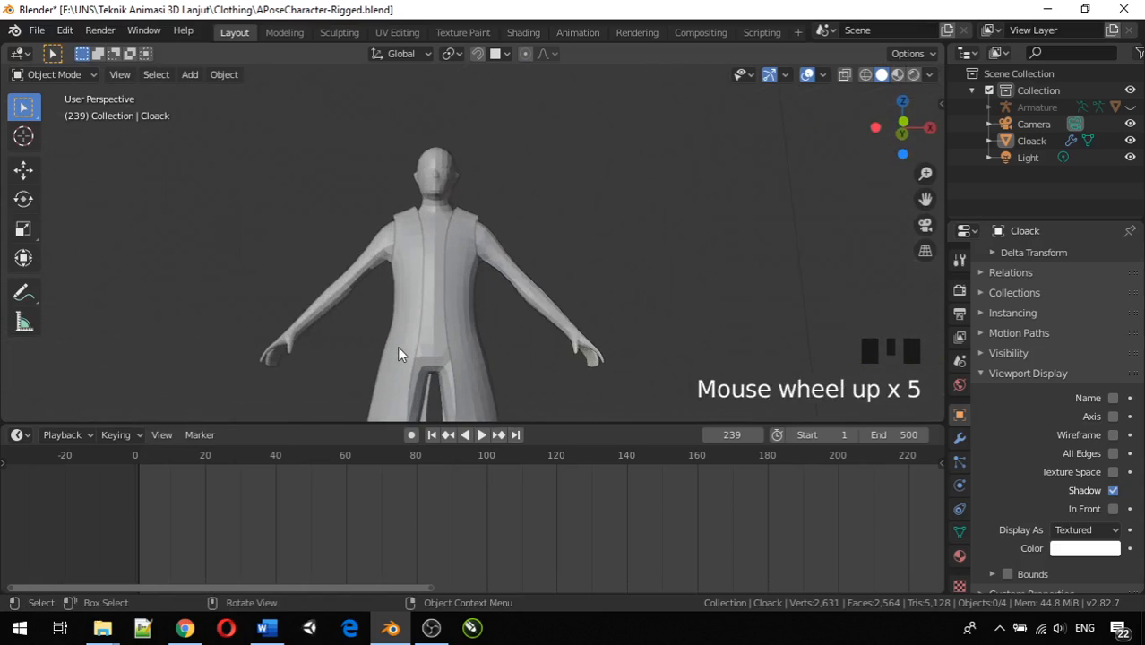
{"action": "middle_click_drag", "start_coordinate": [397, 349], "coordinate": [559, 372]}
{"action": "mouse_move", "coordinate": [453, 352]}
{"action": "middle_mouse_down"}
{"action": "mouse_move", "coordinate": [443, 349]}
{"action": "mouse_move", "coordinate": [469, 346]}
{"action": "mouse_move", "coordinate": [464, 338]}
{"action": "middle_mouse_up"}
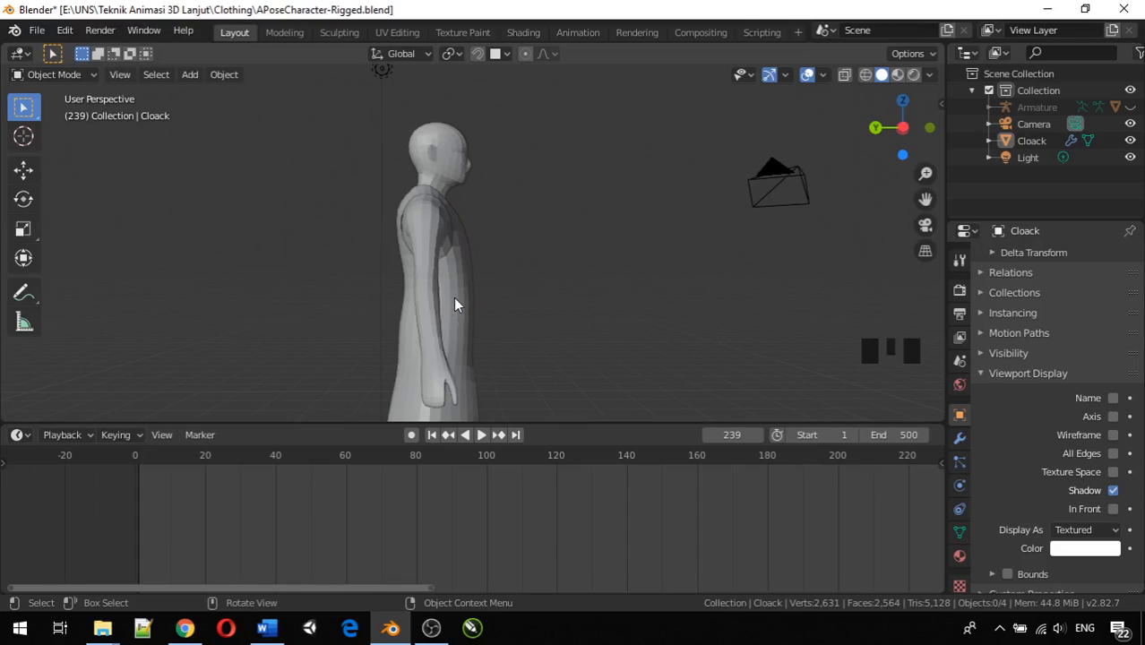
{"action": "left_click", "coordinate": [454, 299]}
{"action": "key", "text": "Tab"}
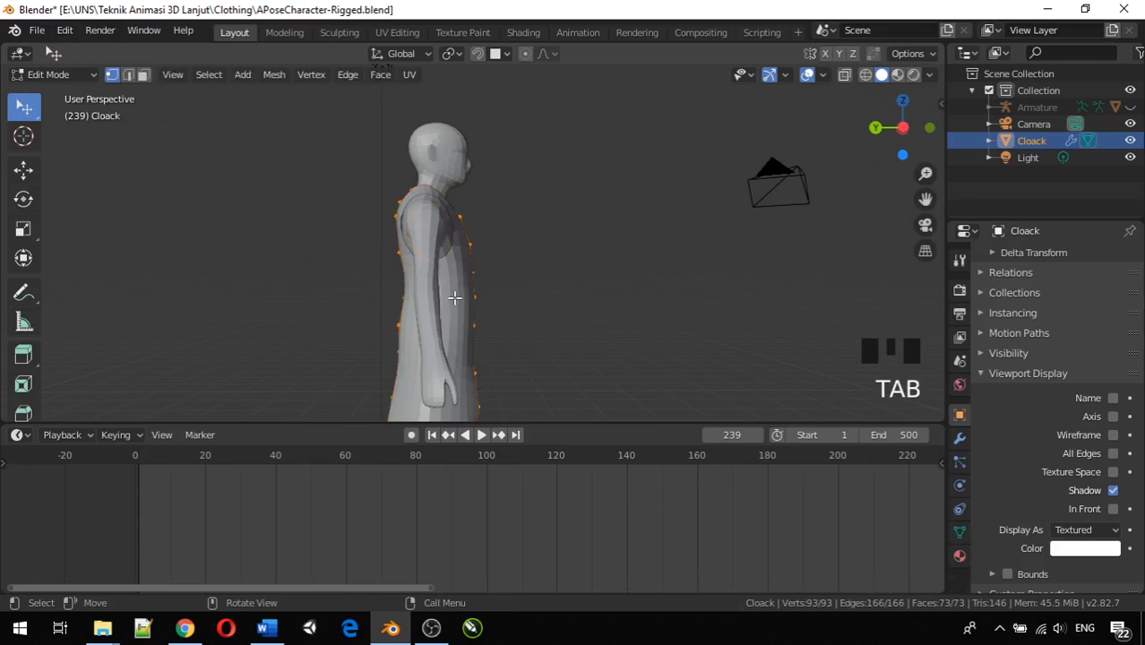
Select the entire cloak mesh and fatten it slightly outward from the body with Shrink/Fatten.
{"action": "middle_click_drag", "start_coordinate": [504, 316], "coordinate": [353, 322]}
{"action": "key", "text": "a"}
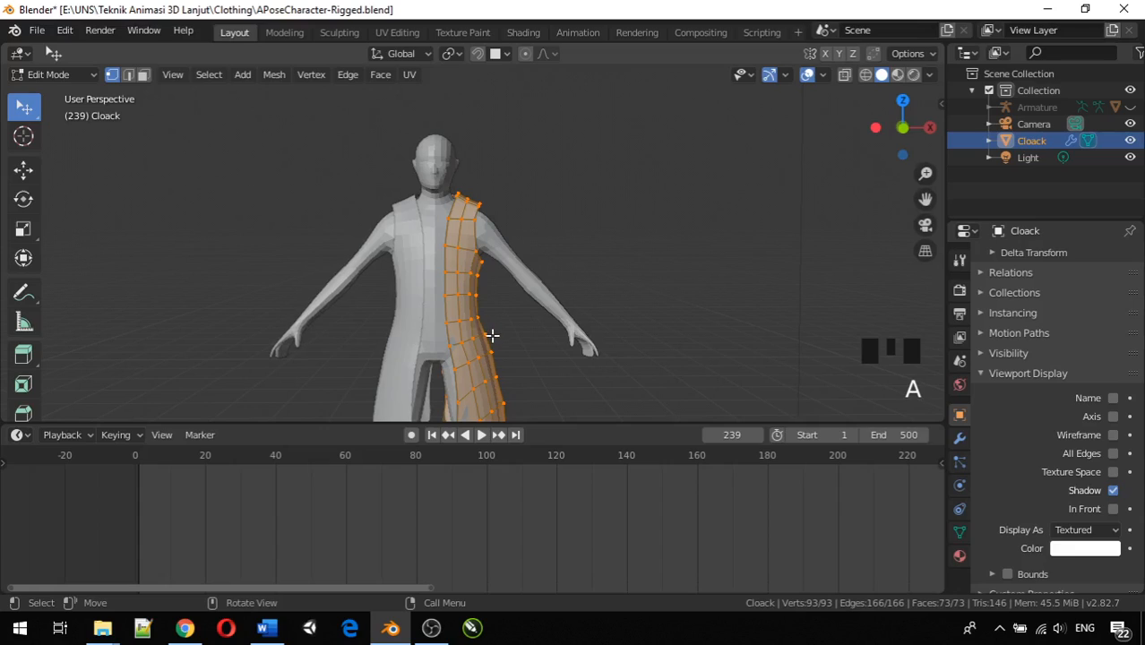
{"action": "mouse_move", "coordinate": [525, 352]}
{"action": "middle_mouse_down"}
{"action": "mouse_move", "coordinate": [549, 355]}
{"action": "mouse_move", "coordinate": [529, 357]}
{"action": "middle_mouse_up"}
{"action": "key", "text": "alt+s"}
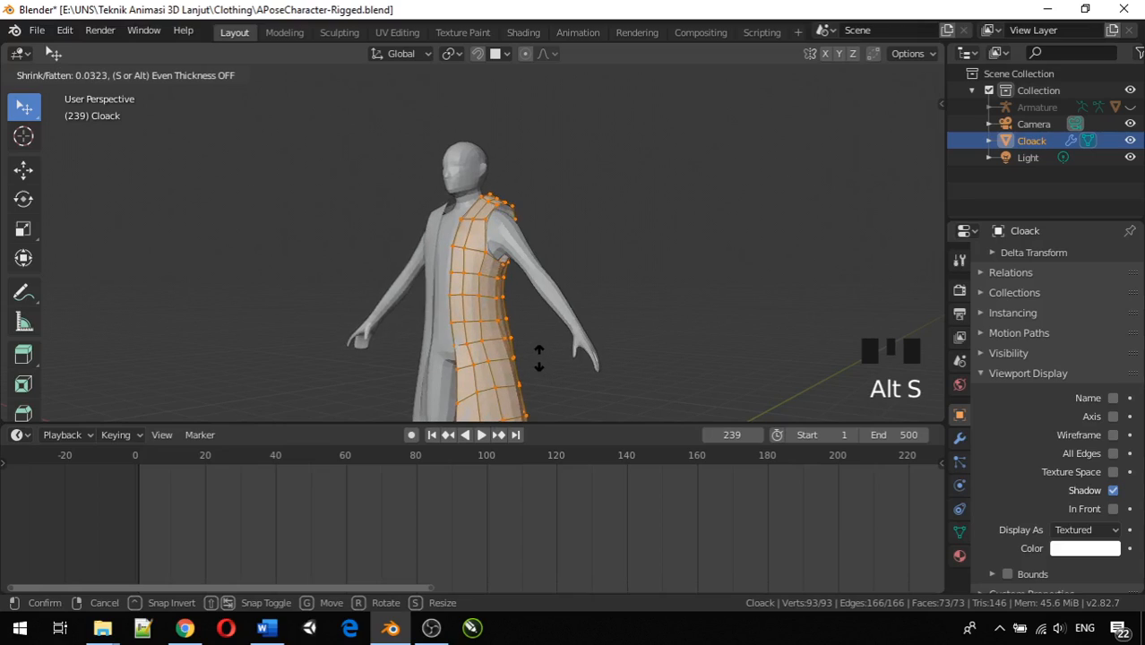
{"action": "left_click", "coordinate": [537, 356]}
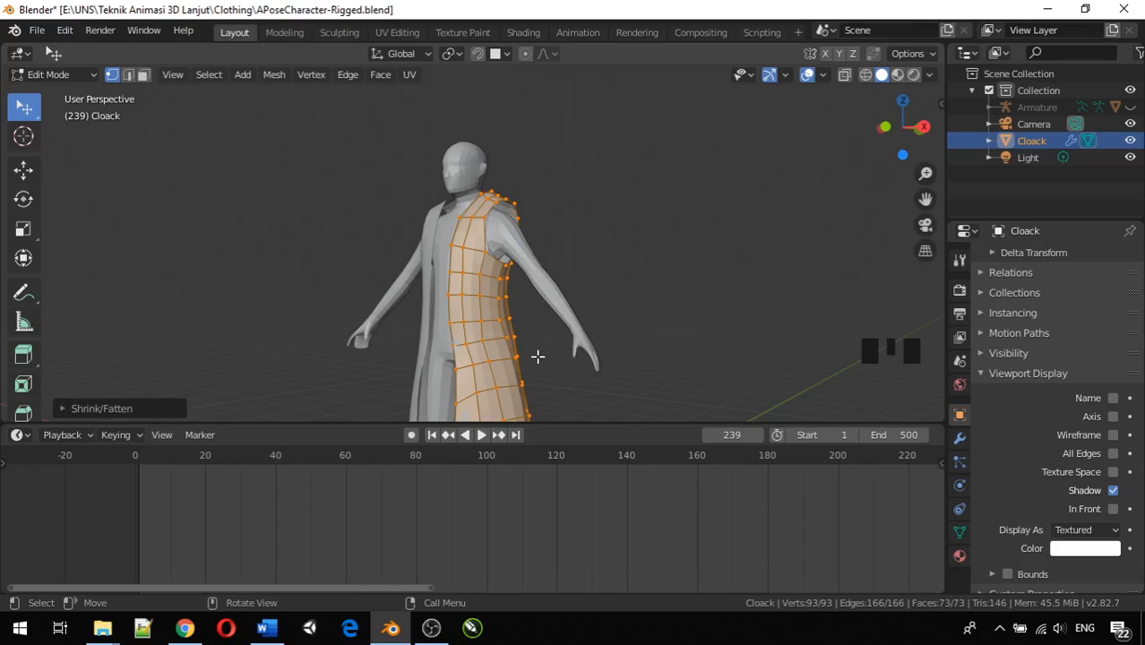
{"action": "key", "text": "ctrl"}
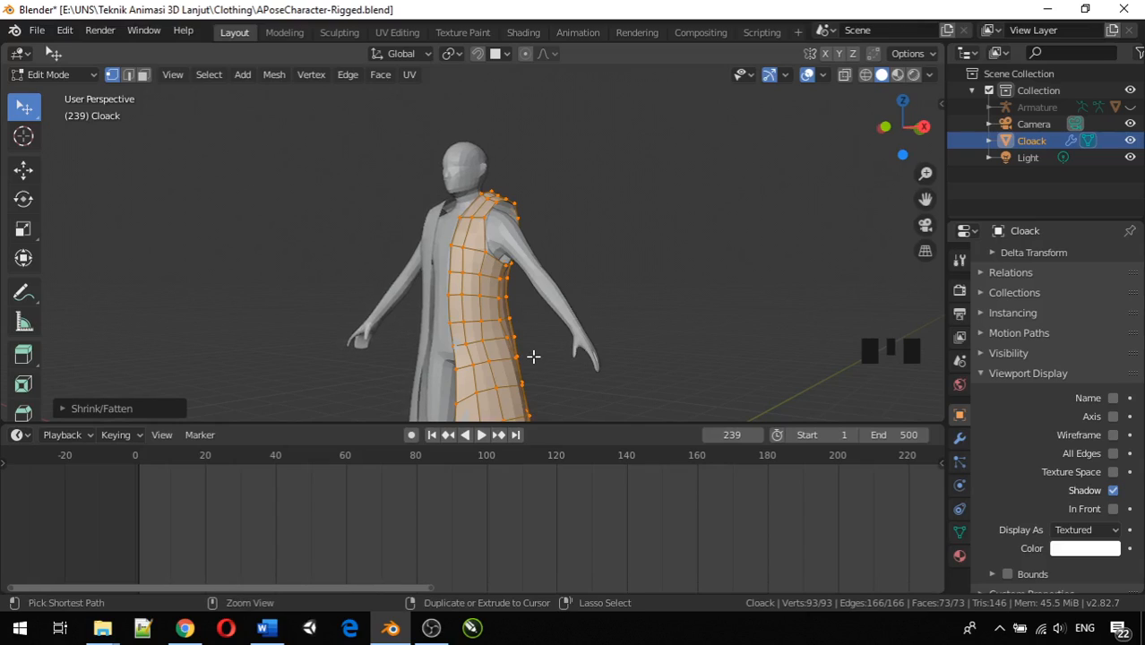
Shrink the whole cloak mesh closer to the body, and fatten it again by about 0.015.
{"action": "middle_click_drag", "start_coordinate": [531, 353], "coordinate": [450, 349]}
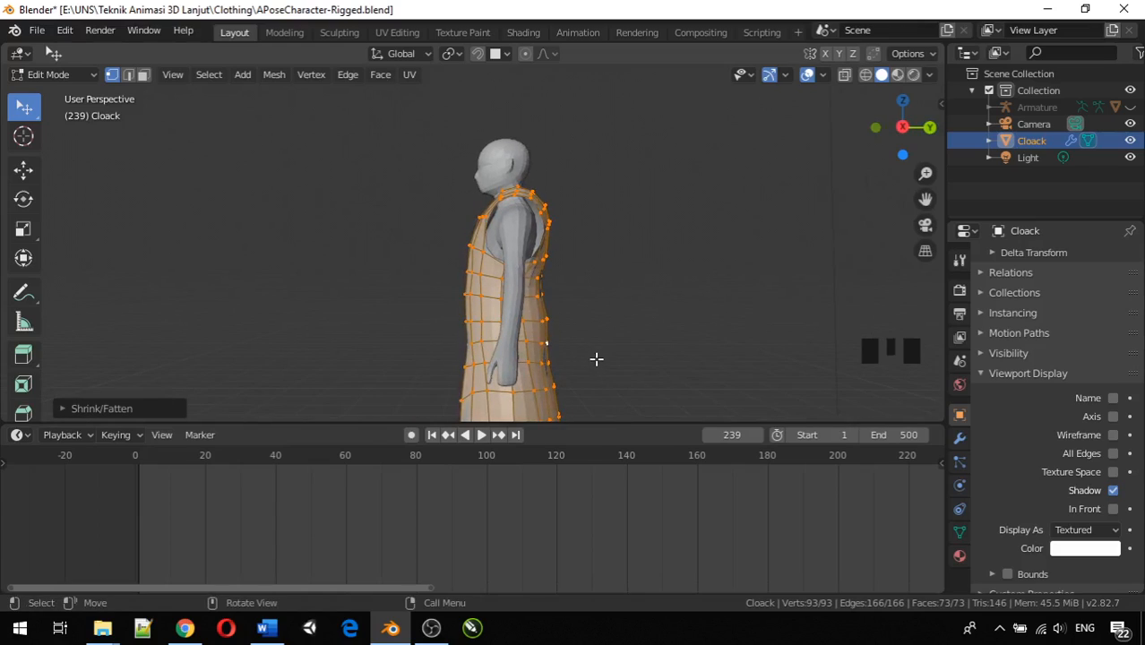
{"action": "key", "text": "alt+s"}
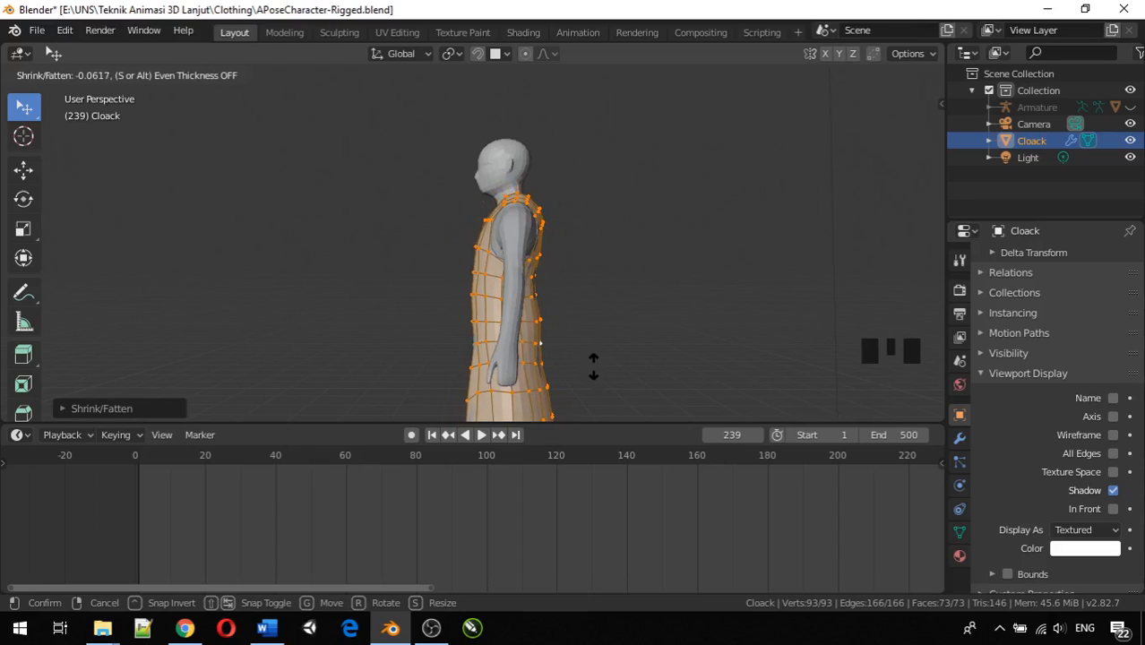
{"action": "left_click", "coordinate": [593, 367]}
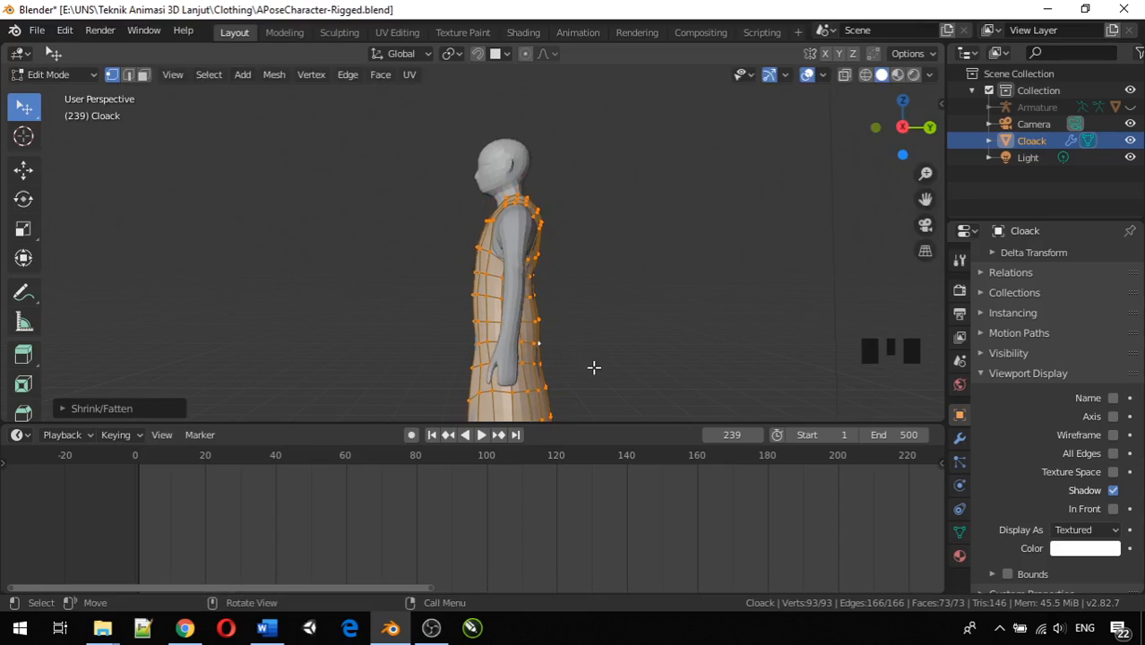
{"action": "middle_click_drag", "start_coordinate": [593, 368], "coordinate": [450, 280]}
{"action": "middle_click_drag", "start_coordinate": [519, 300], "coordinate": [473, 309]}
{"action": "key", "text": "alt+s"}
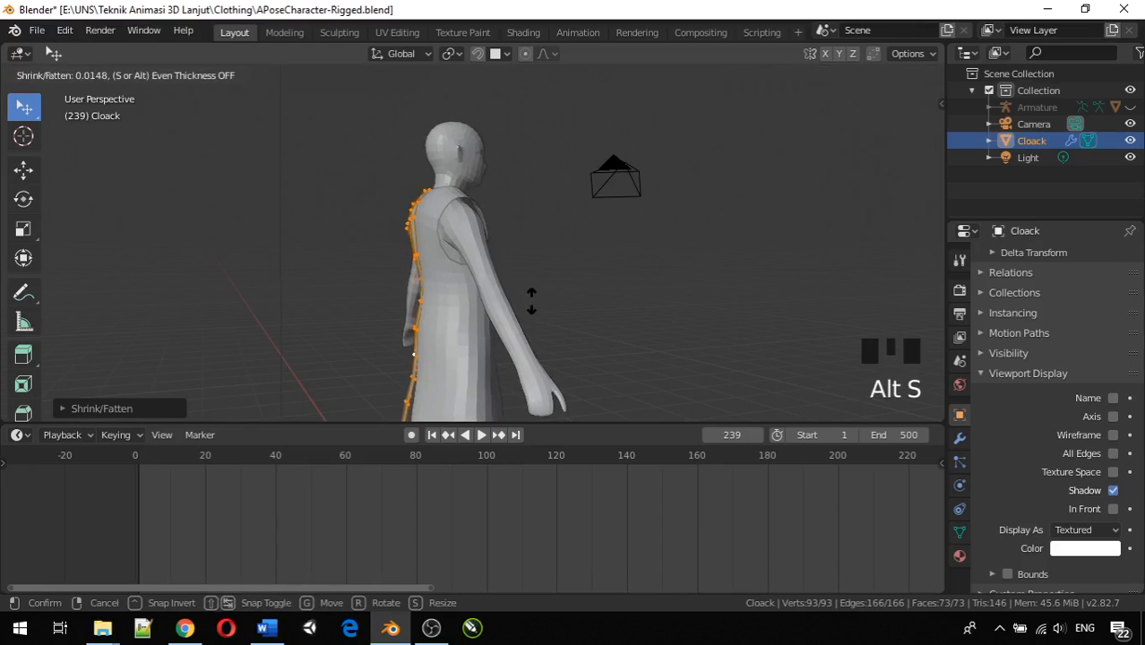
{"action": "left_click", "coordinate": [531, 302]}
Nudge the two vertices beside the cloak's back centre seam around waist height along the X axis.
{"action": "middle_click_drag", "start_coordinate": [531, 301], "coordinate": [705, 272]}
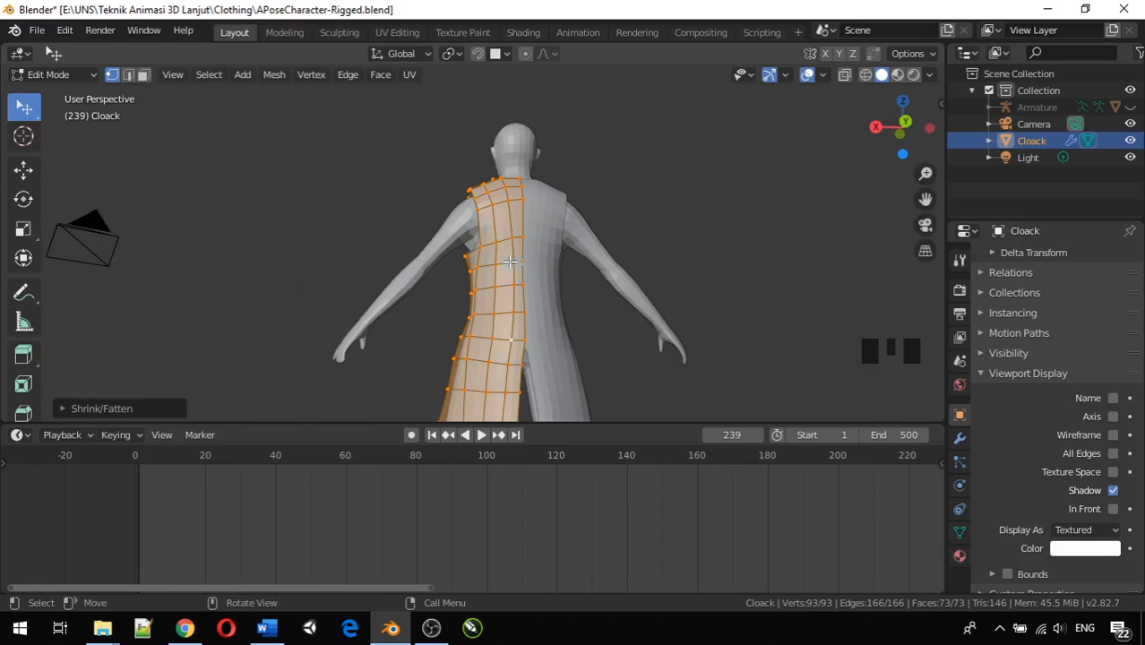
{"action": "left_click", "coordinate": [548, 259]}
{"action": "middle_click_drag", "start_coordinate": [548, 260], "coordinate": [523, 312]}
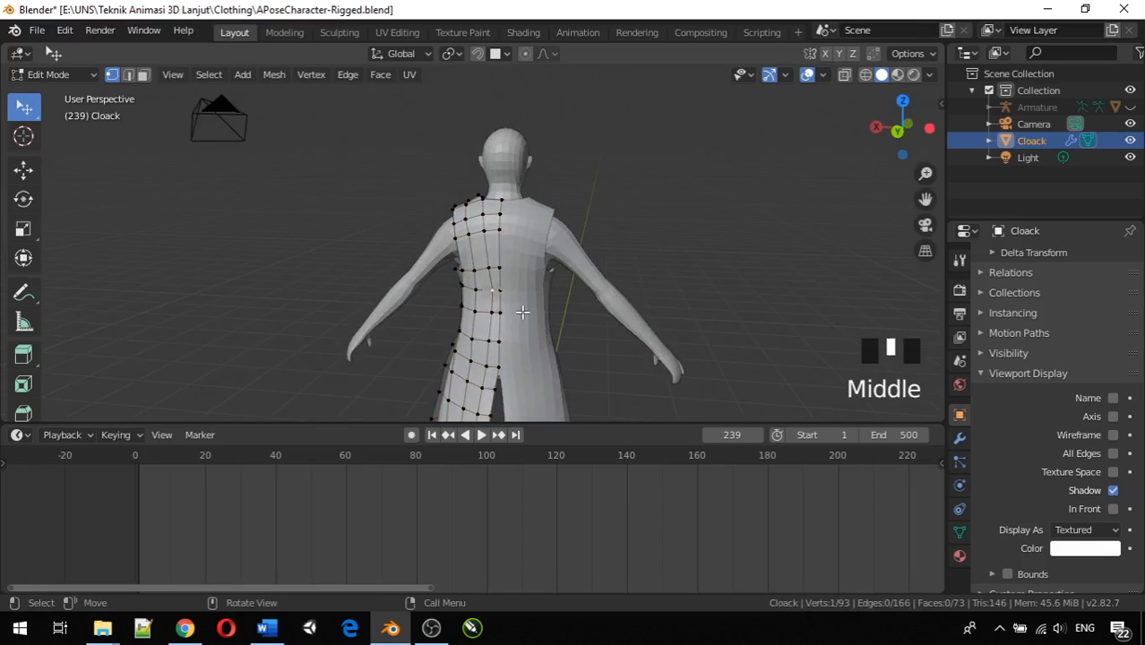
{"action": "key", "text": "g"}
{"action": "key", "text": "x"}
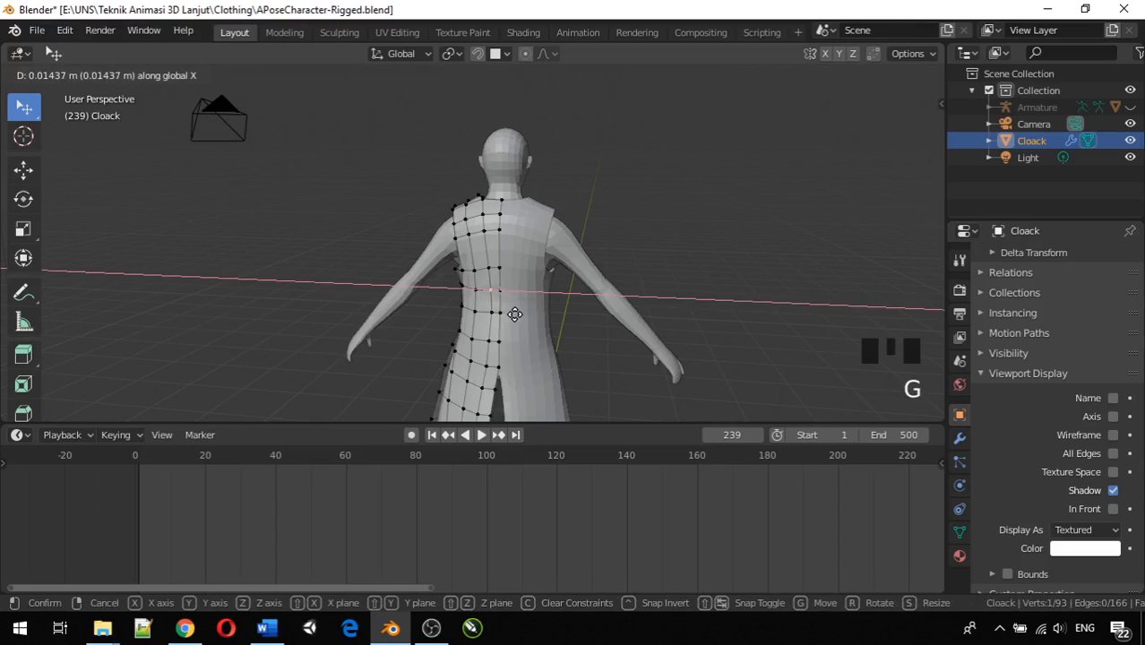
{"action": "left_click", "coordinate": [501, 316]}
{"action": "key", "text": "g"}
{"action": "key", "text": "x"}
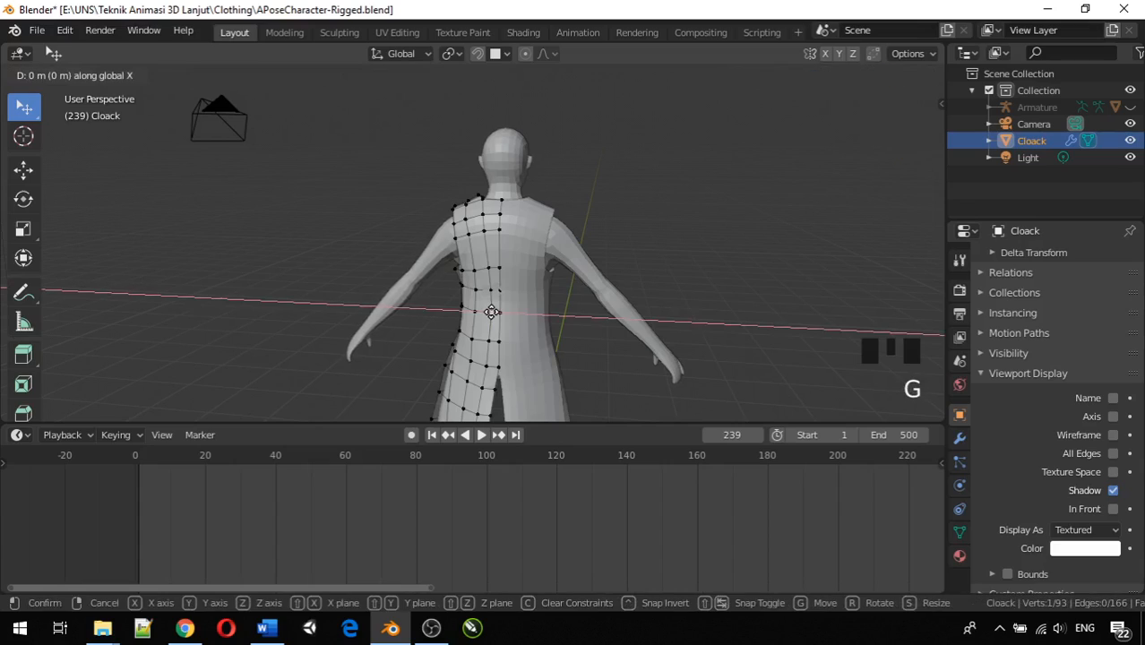
{"action": "left_click", "coordinate": [492, 311]}
Select the upper of the two waist vertices beside the back seam and move it about 0.008 m along Y.
{"action": "left_click", "coordinate": [493, 290]}
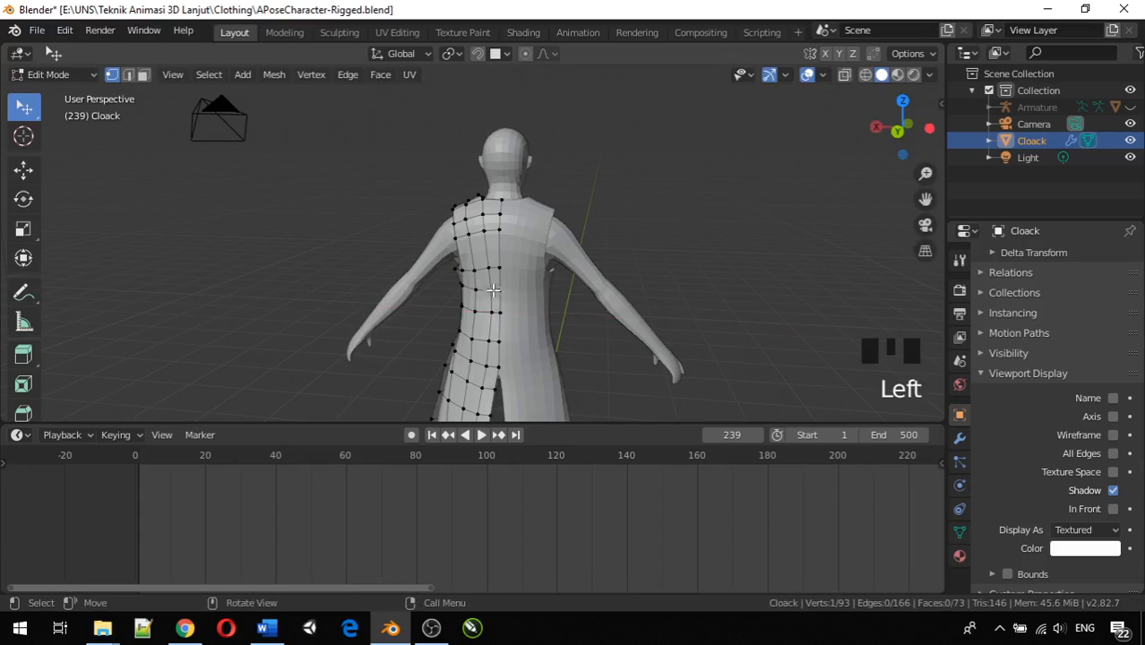
{"action": "key", "text": "KP_3"}
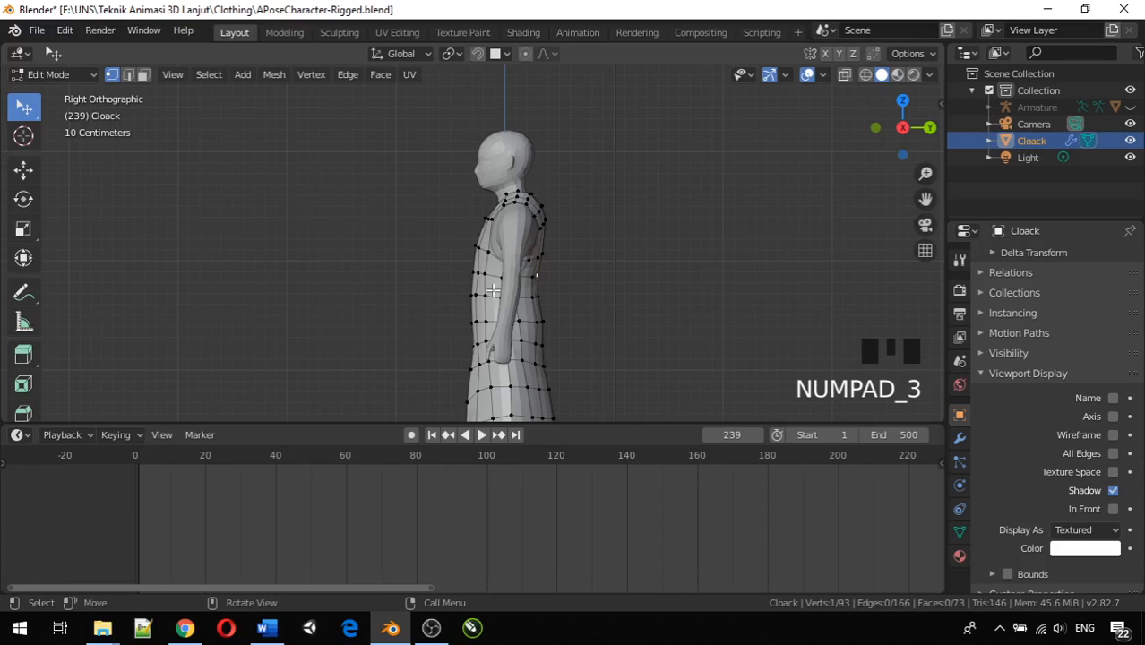
{"action": "key", "text": "g"}
{"action": "key", "text": "y"}
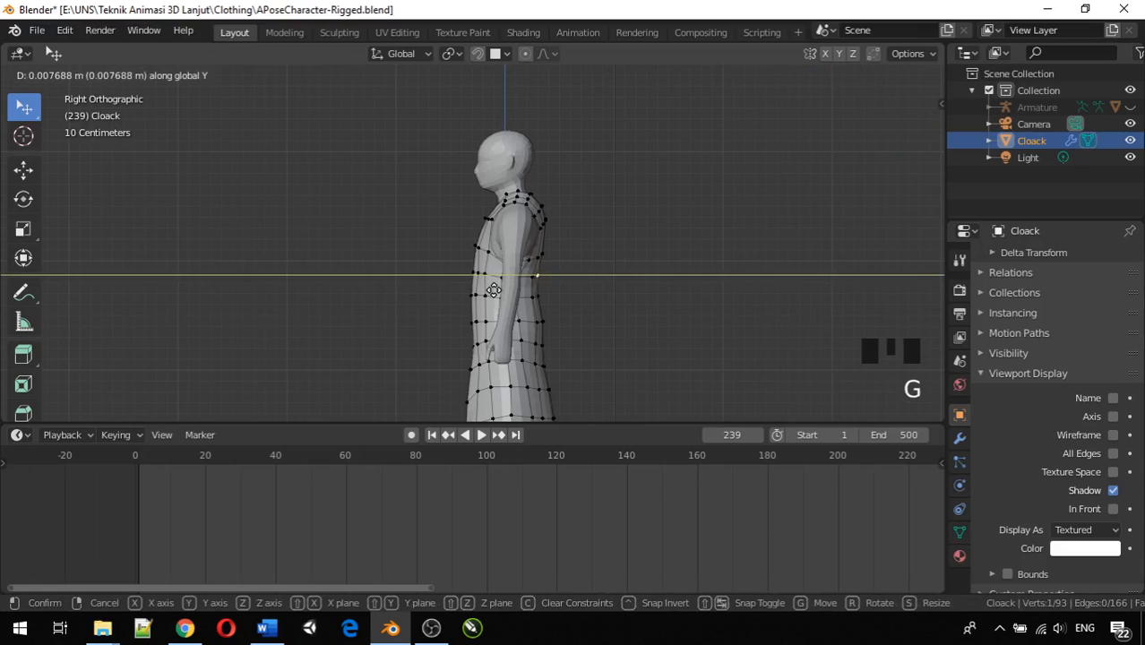
{"action": "left_click", "coordinate": [494, 290]}
Push the waist vertex beside the back seam slightly further outward along Y in the right view.
{"action": "middle_click_drag", "start_coordinate": [538, 301], "coordinate": [700, 264]}
{"action": "left_click", "coordinate": [537, 288]}
{"action": "left_click", "coordinate": [571, 271]}
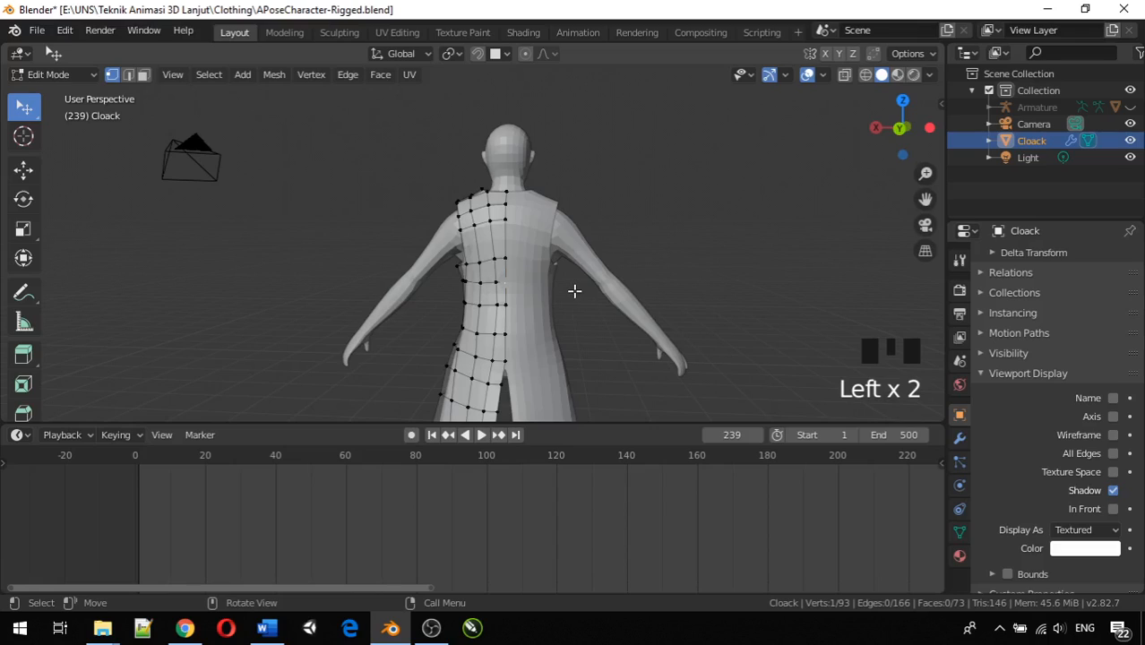
{"action": "key", "text": "KP_3"}
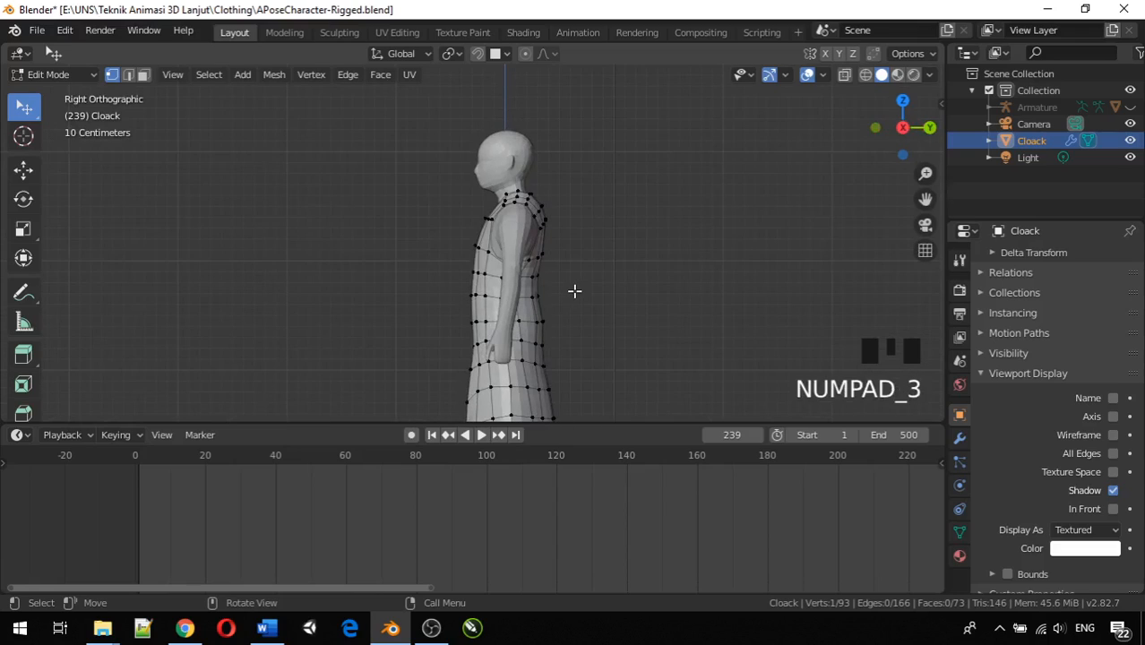
{"action": "scroll", "coordinate": [574, 291], "scroll_direction": "up", "scroll_amount": 1}
{"action": "scroll", "coordinate": [575, 291], "scroll_direction": "down", "scroll_amount": 2}
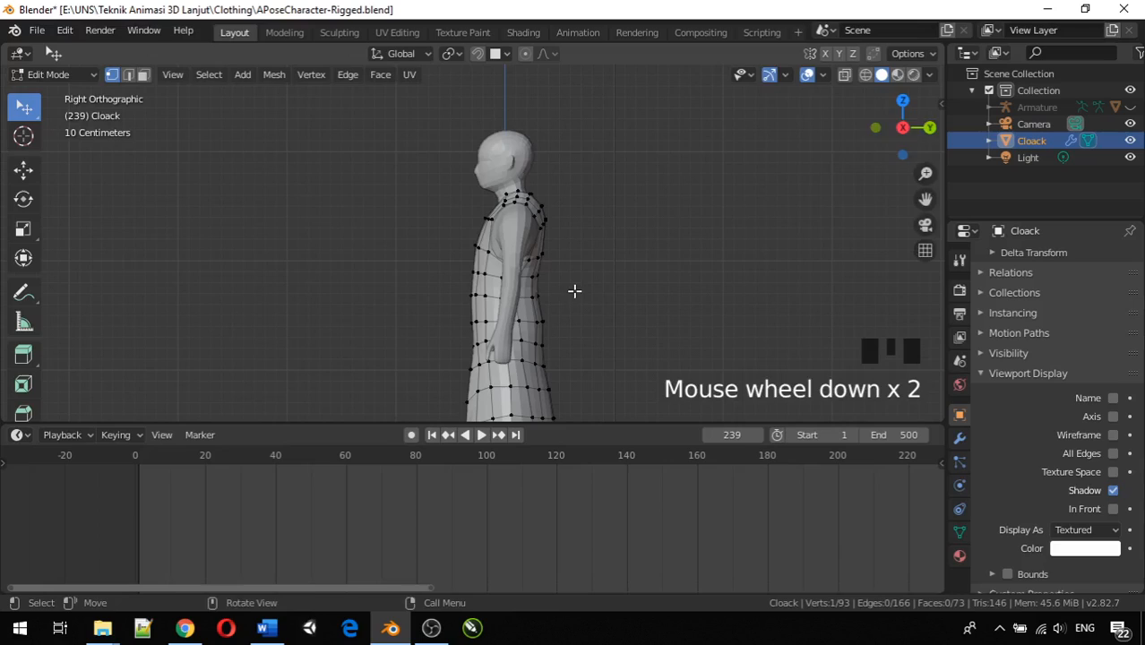
{"action": "key", "text": "g"}
{"action": "key", "text": "y"}
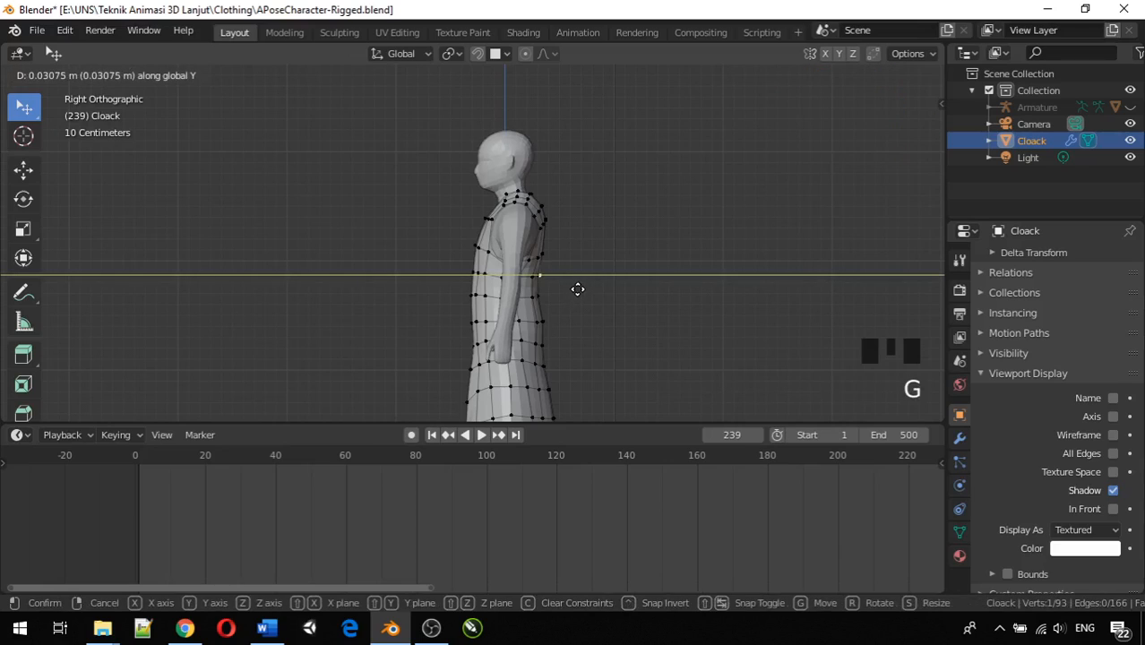
{"action": "left_click", "coordinate": [575, 288]}
Deselect all cloak vertices, return to Object Mode, and check the garment's fit from the front and back.
{"action": "middle_click_drag", "start_coordinate": [575, 288], "coordinate": [332, 271]}
{"action": "left_click", "coordinate": [653, 224]}
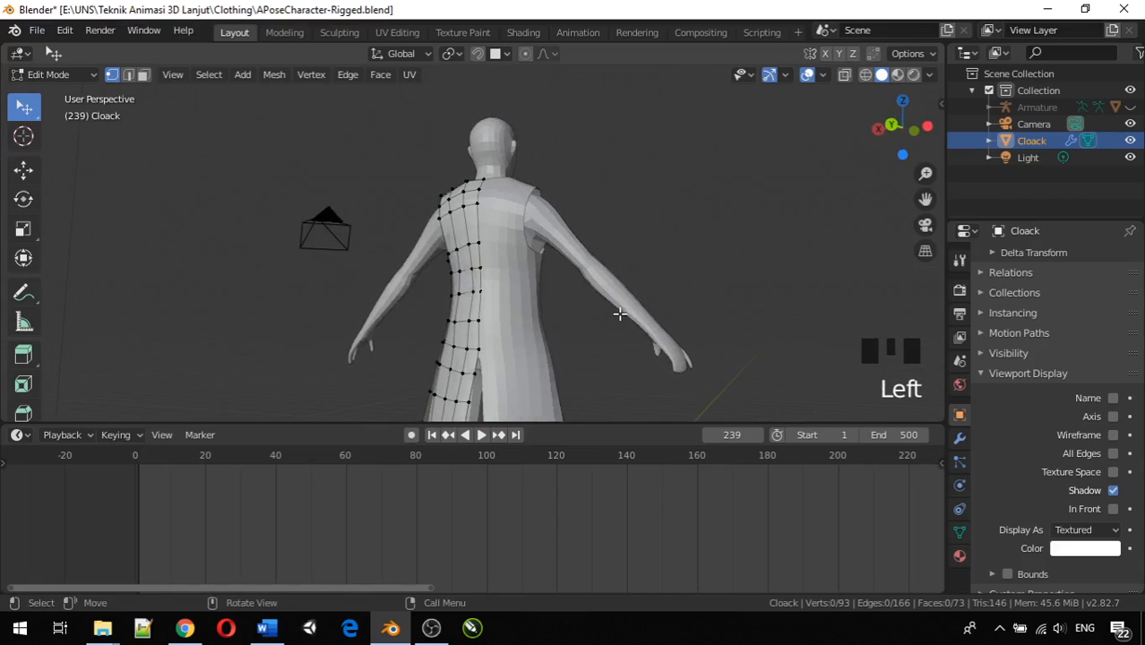
{"action": "middle_click_drag", "start_coordinate": [617, 309], "coordinate": [806, 345]}
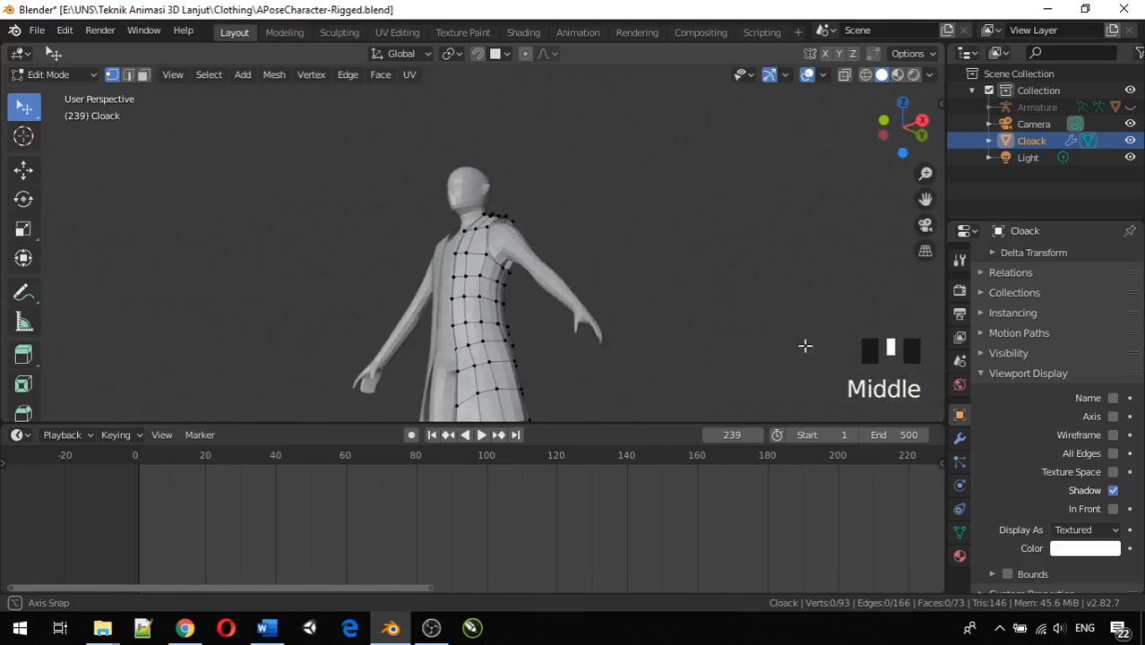
{"action": "left_click", "coordinate": [661, 322]}
{"action": "key", "text": "Tab"}
{"action": "middle_click_drag", "start_coordinate": [606, 353], "coordinate": [691, 376]}
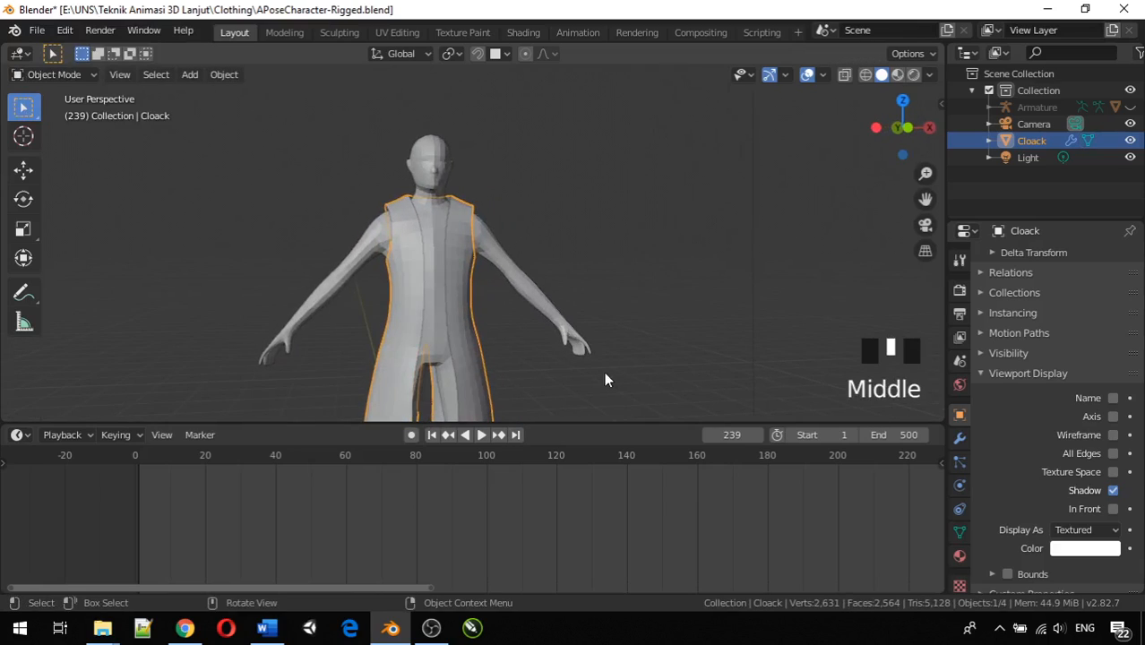
{"action": "scroll", "coordinate": [498, 355], "scroll_direction": "down", "scroll_amount": 3}
{"action": "middle_click_drag", "start_coordinate": [475, 344], "coordinate": [536, 381]}
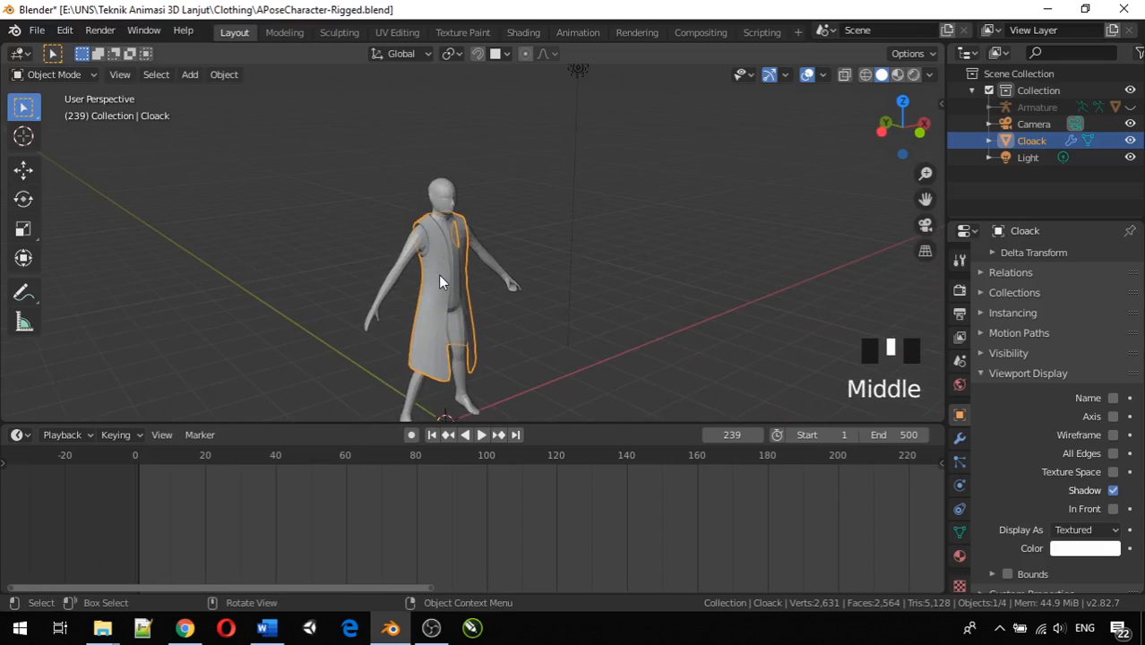
{"action": "middle_click_drag", "start_coordinate": [606, 338], "coordinate": [243, 357]}
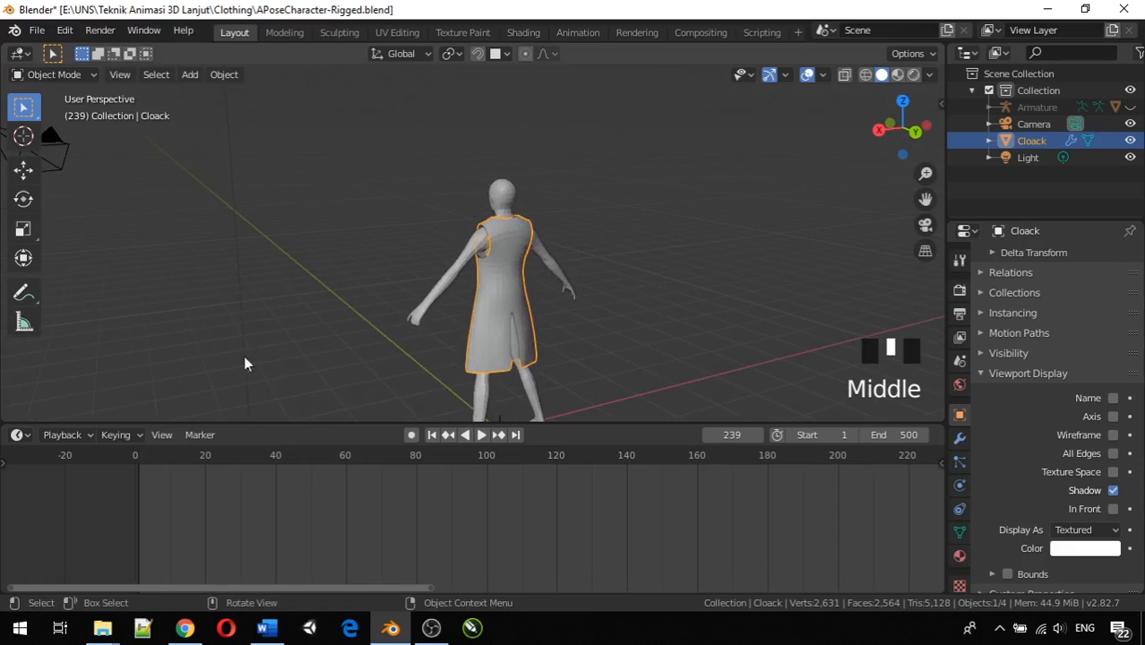